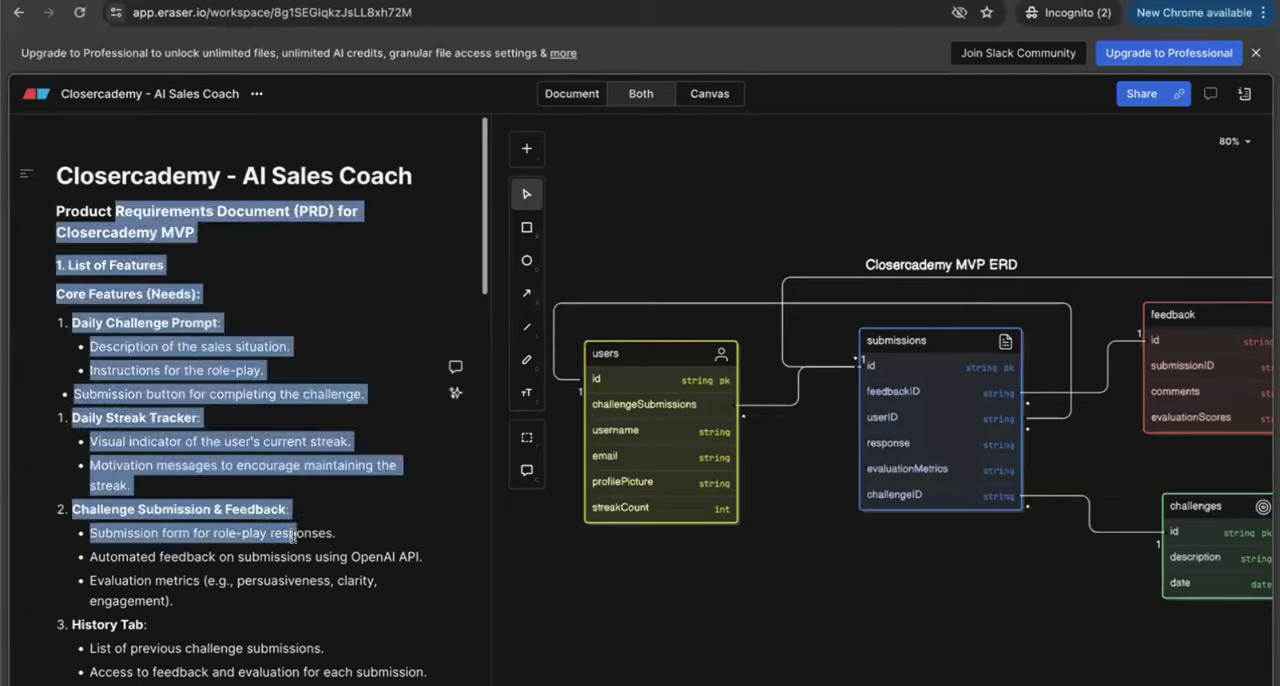
# Step: Enlarge the page to 110% for reading the Closercademy product requirements document
pyautogui.click(294, 533)
pyautogui.scroll(-3, 293, 535)
pyautogui.scroll(3, 293, 535)
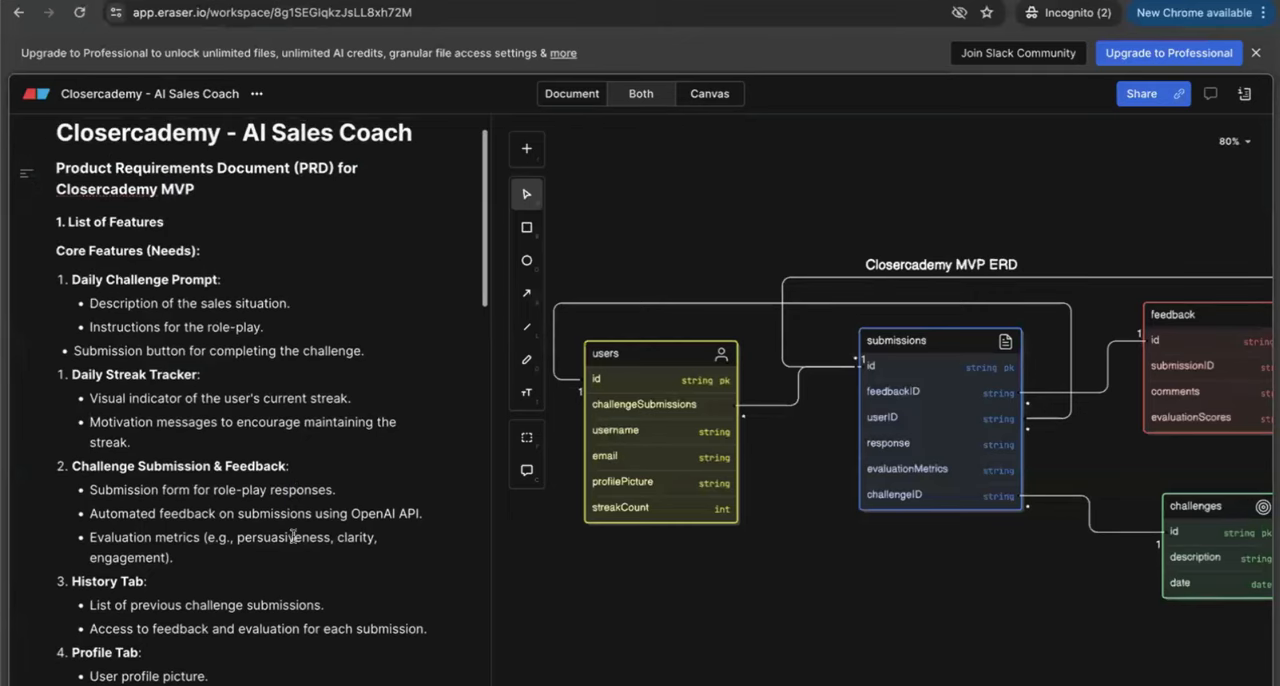
pyautogui.hotkey('ctrl', '+')
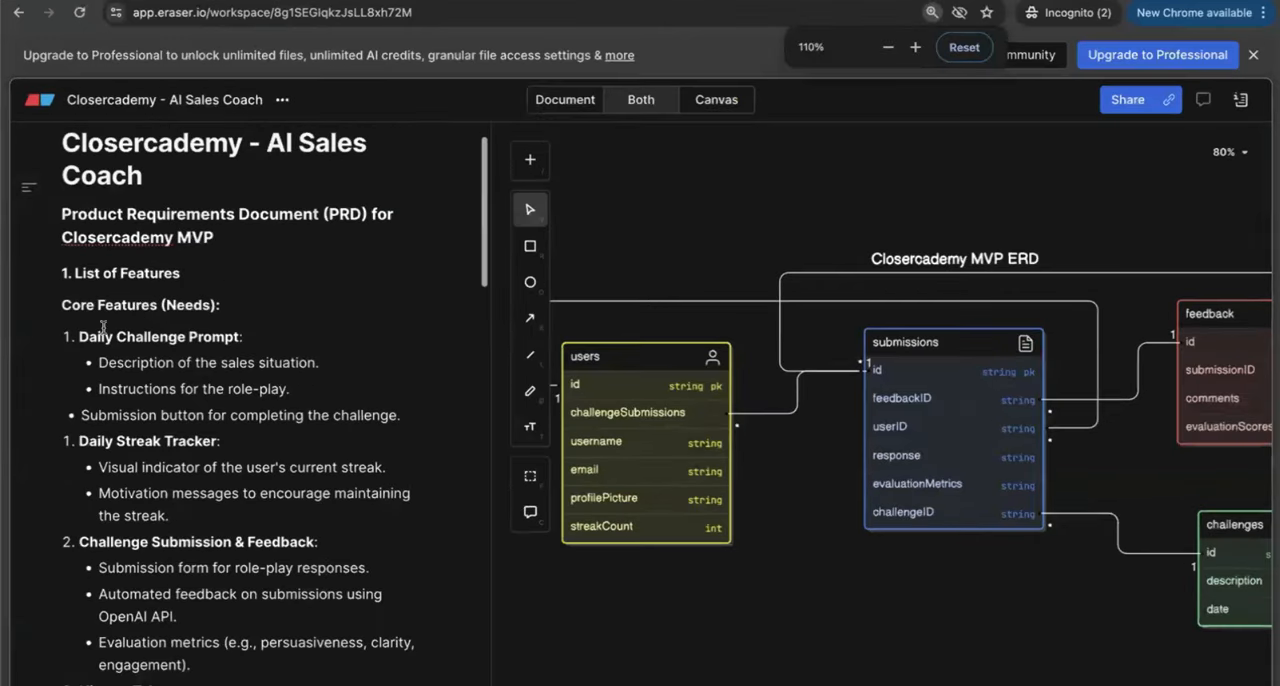
# Step: Examine the Daily Challenge Prompt feature, highlighting its sales situation description, role-play instructions and submission button items
pyautogui.scroll(-1, 103, 328)
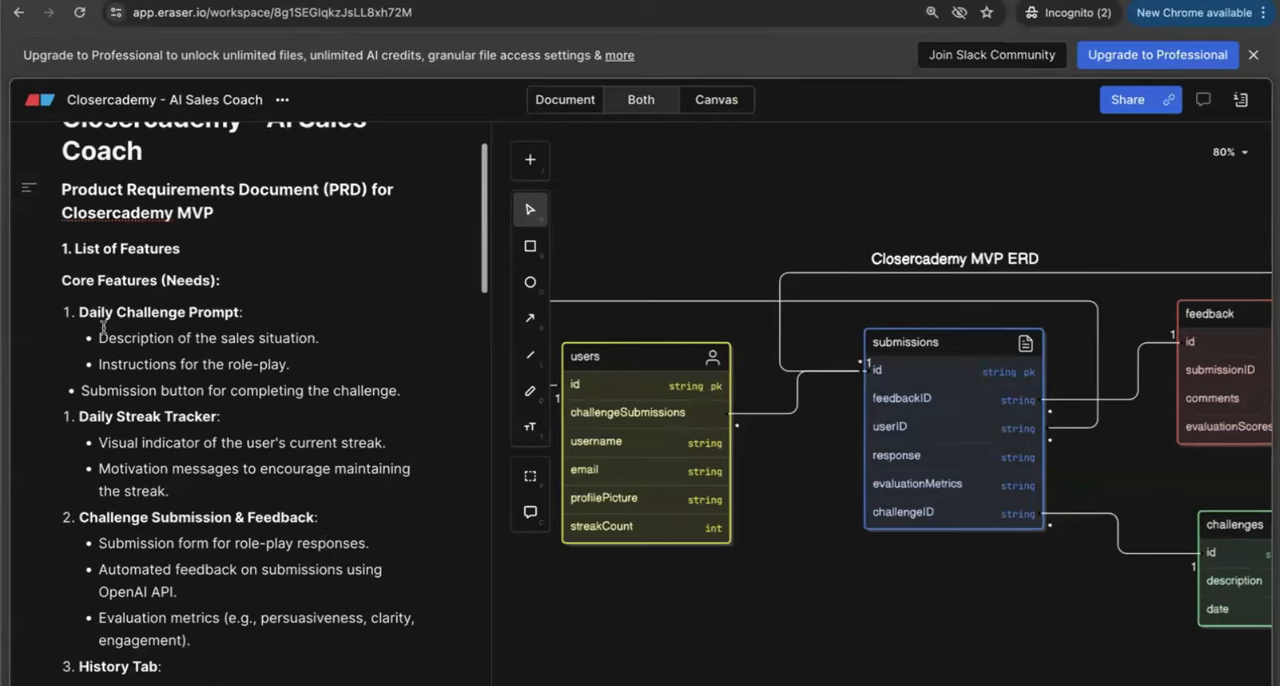
pyautogui.scroll(-1, 103, 328)
pyautogui.moveTo(78, 301); pyautogui.dragTo(243, 303)
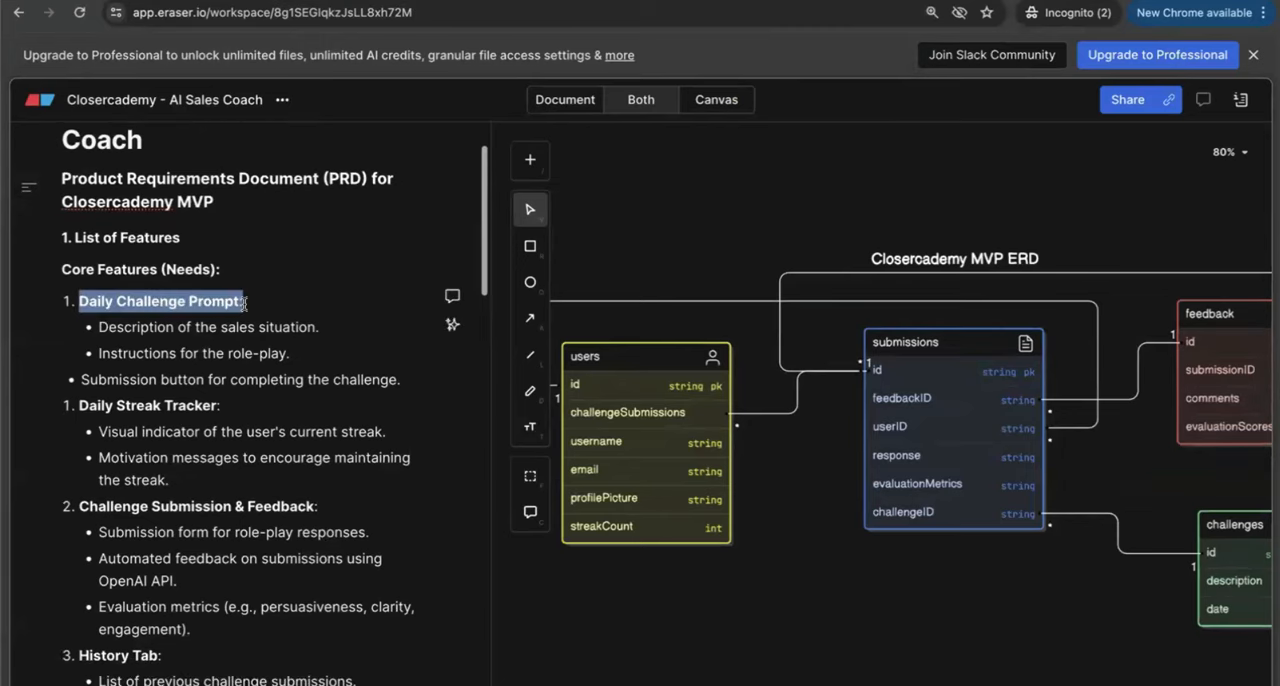
pyautogui.tripleClick(238, 337)
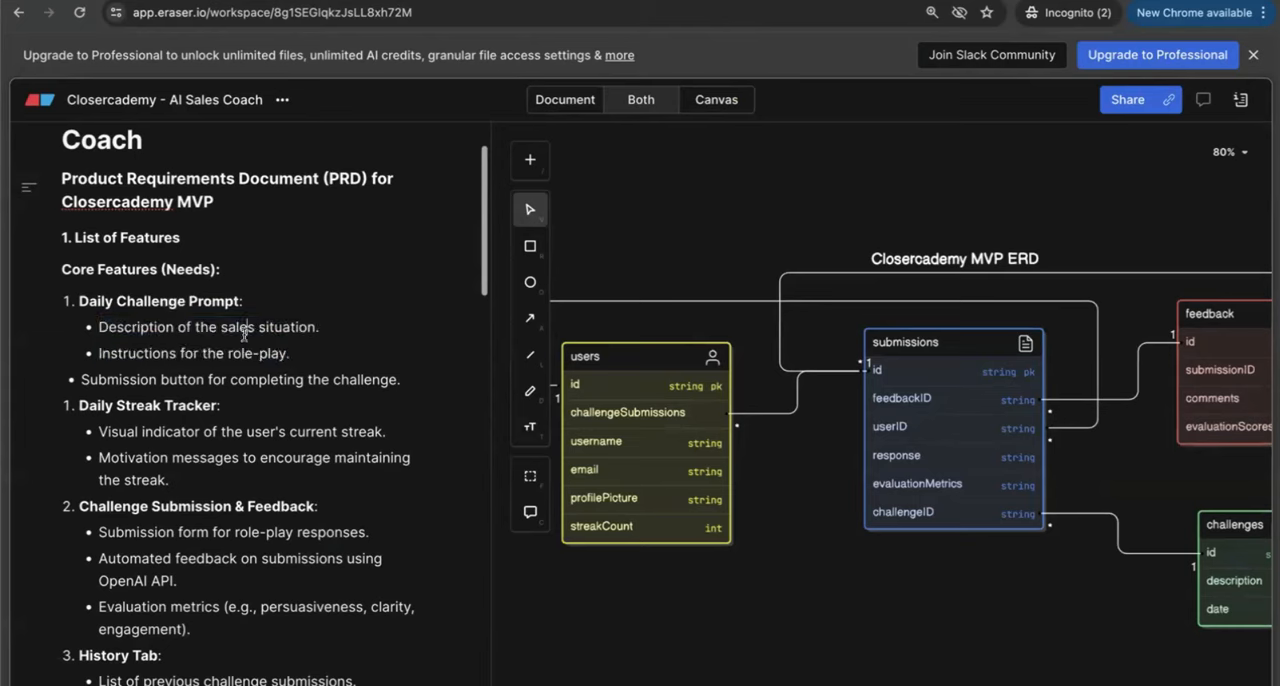
pyautogui.tripleClick(240, 333)
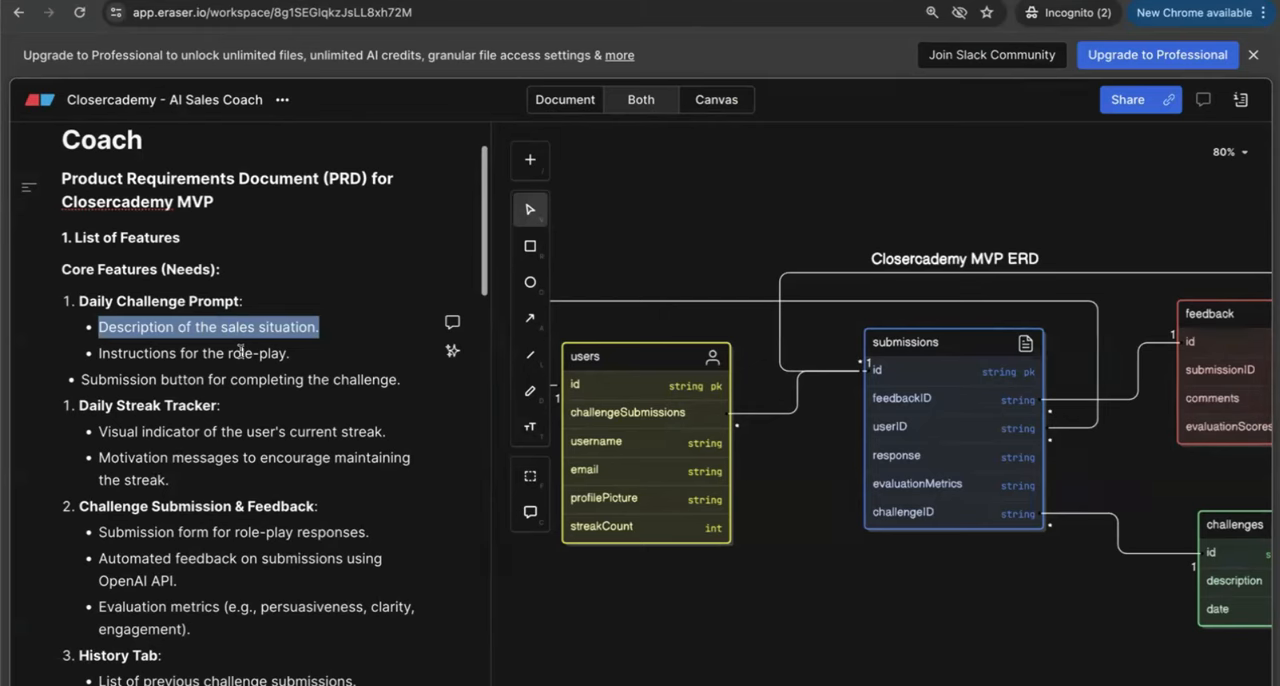
pyautogui.tripleClick(240, 352)
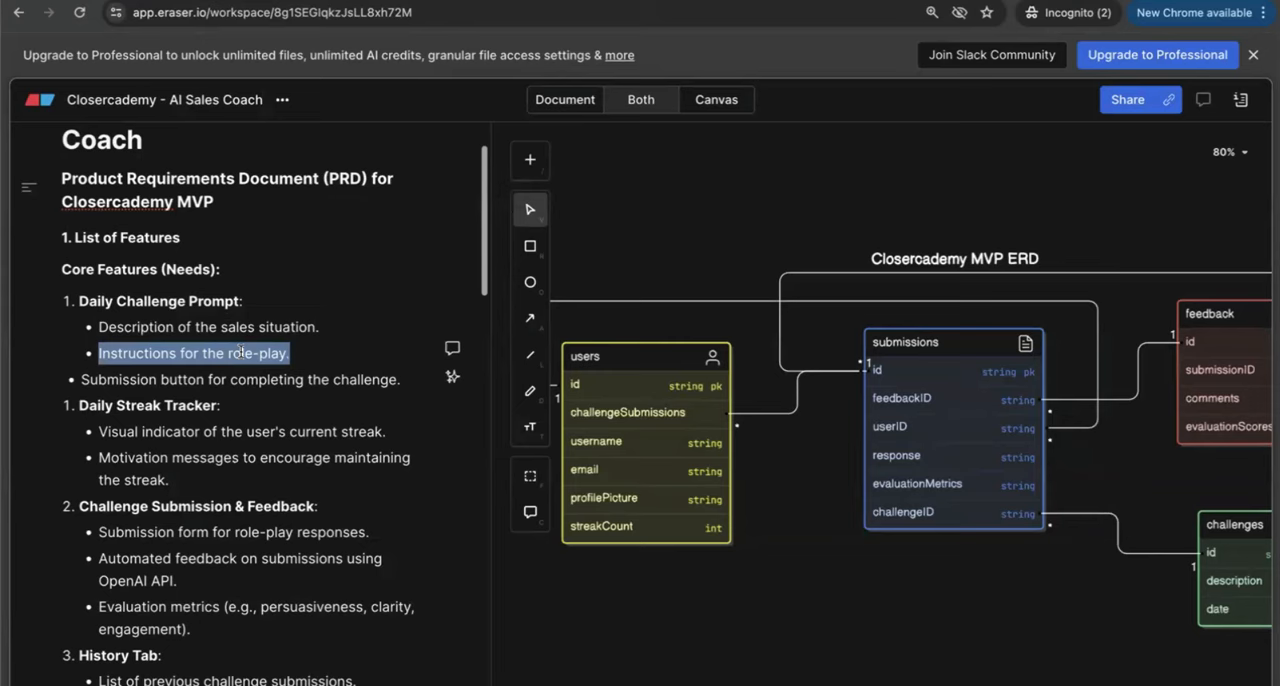
pyautogui.tripleClick(227, 379)
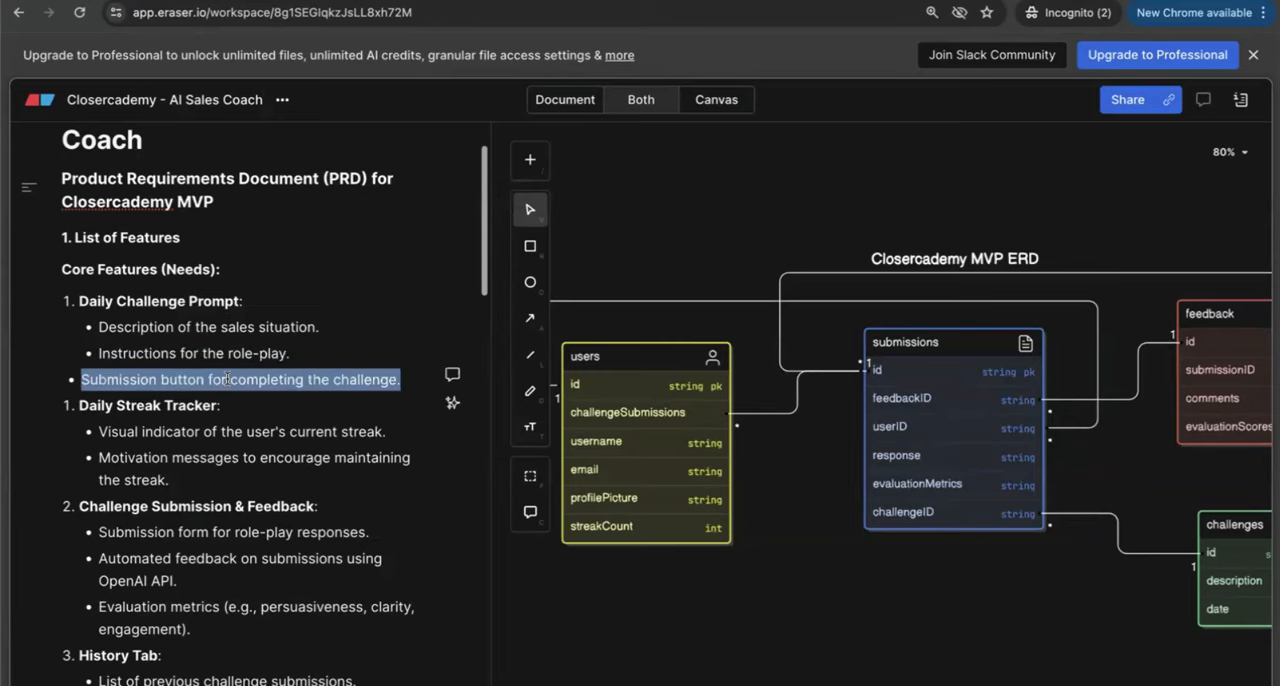
# Step: Examine the Daily Streak Tracker feature, highlighting its visual streak indicator and motivation message items
pyautogui.scroll(-2, 227, 375)
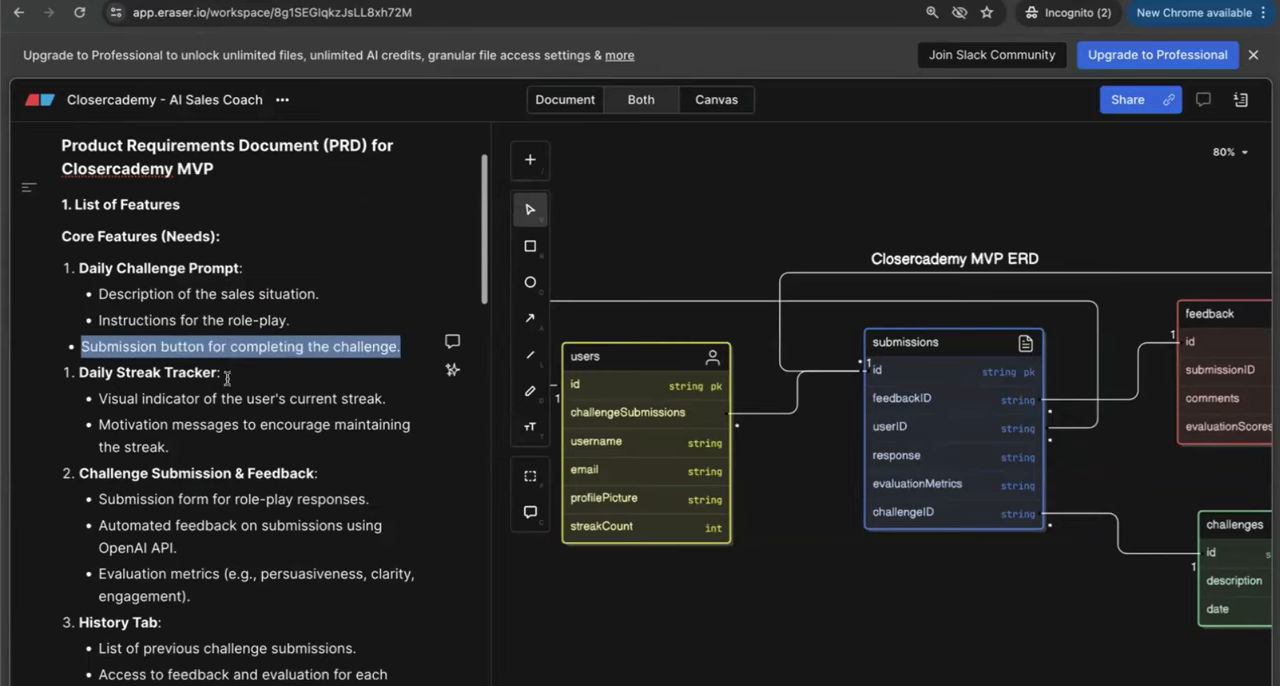
pyautogui.doubleClick(189, 345)
pyautogui.tripleClick(189, 345)
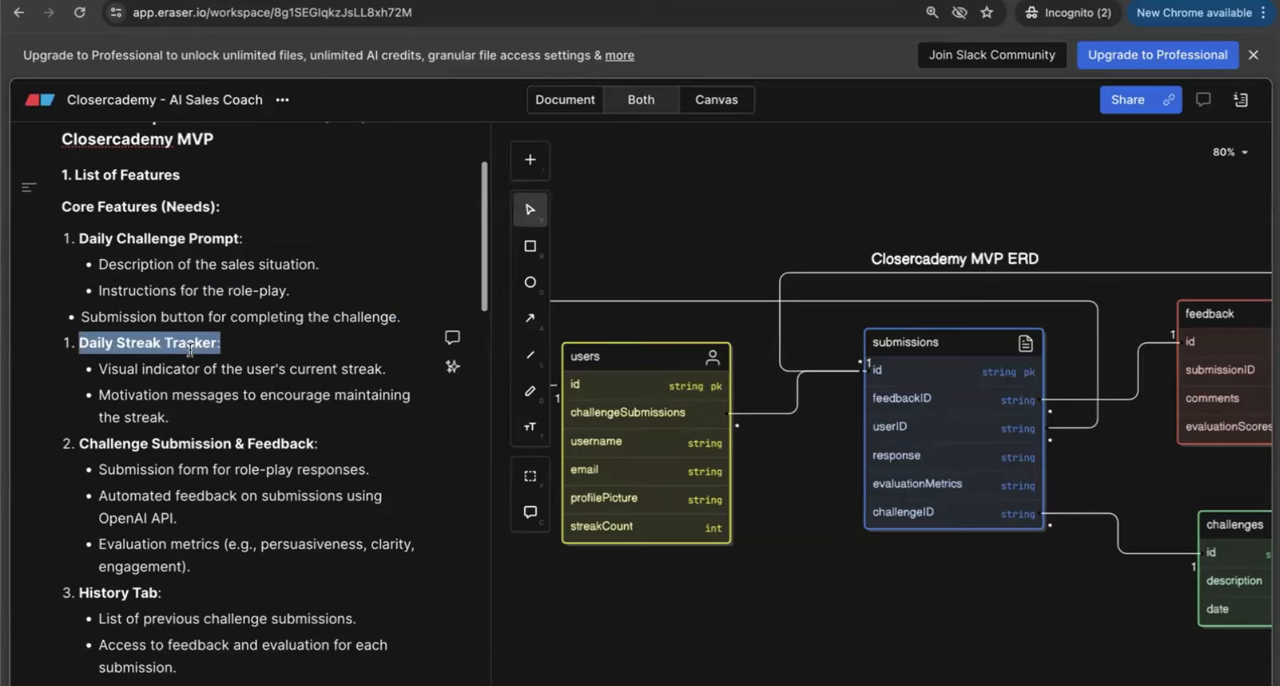
pyautogui.tripleClick(196, 370)
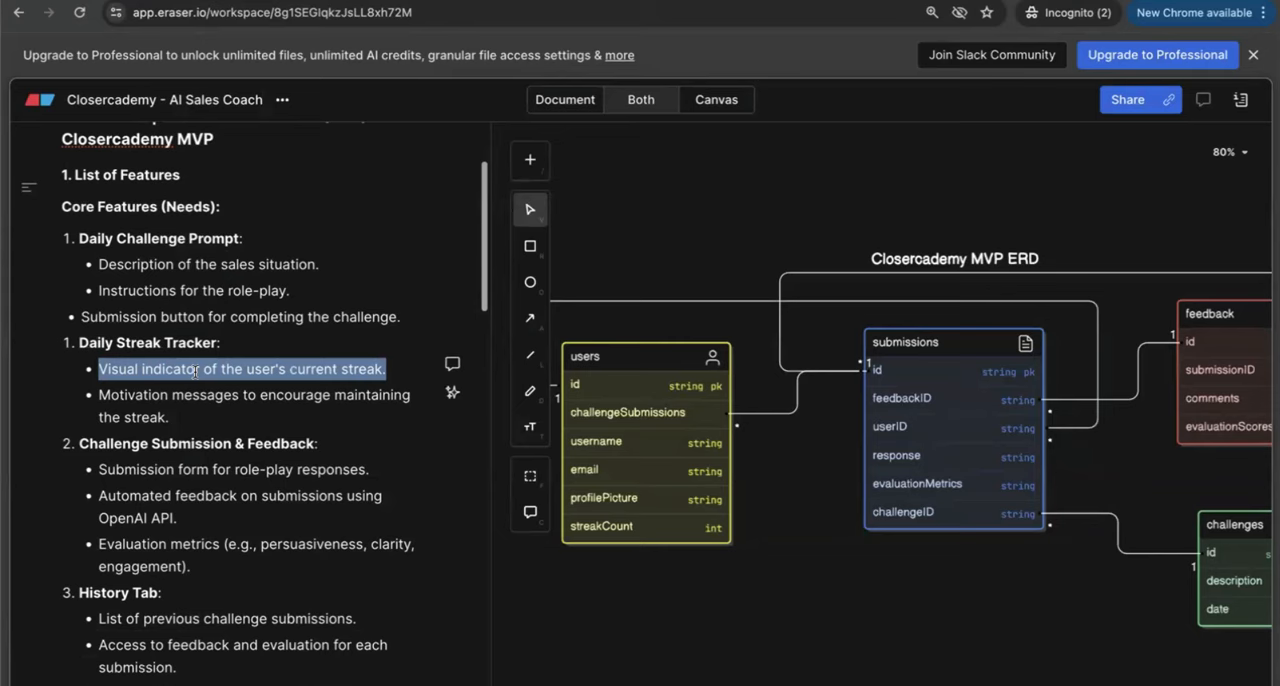
pyautogui.moveTo(204, 420); pyautogui.dragTo(98, 384)
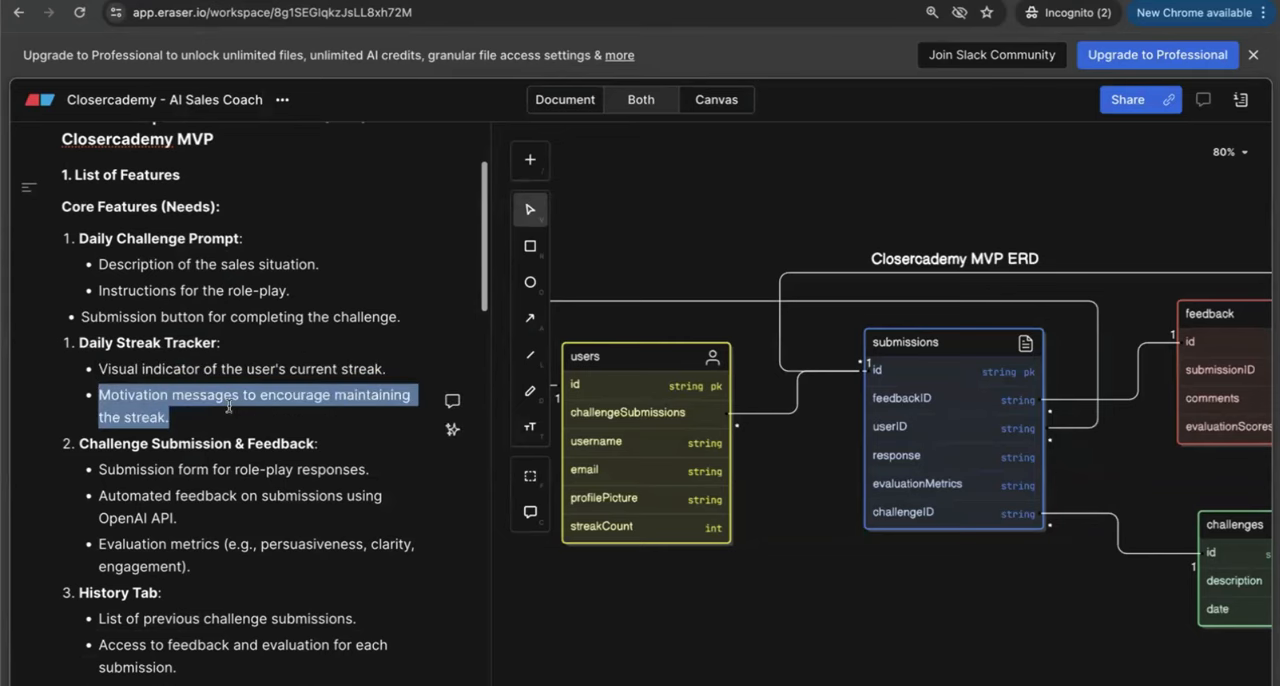
# Step: Examine the Challenge Submission & Feedback feature, covering the submission form, automated OpenAI API feedback and evaluation metrics
pyautogui.scroll(-2, 233, 410)
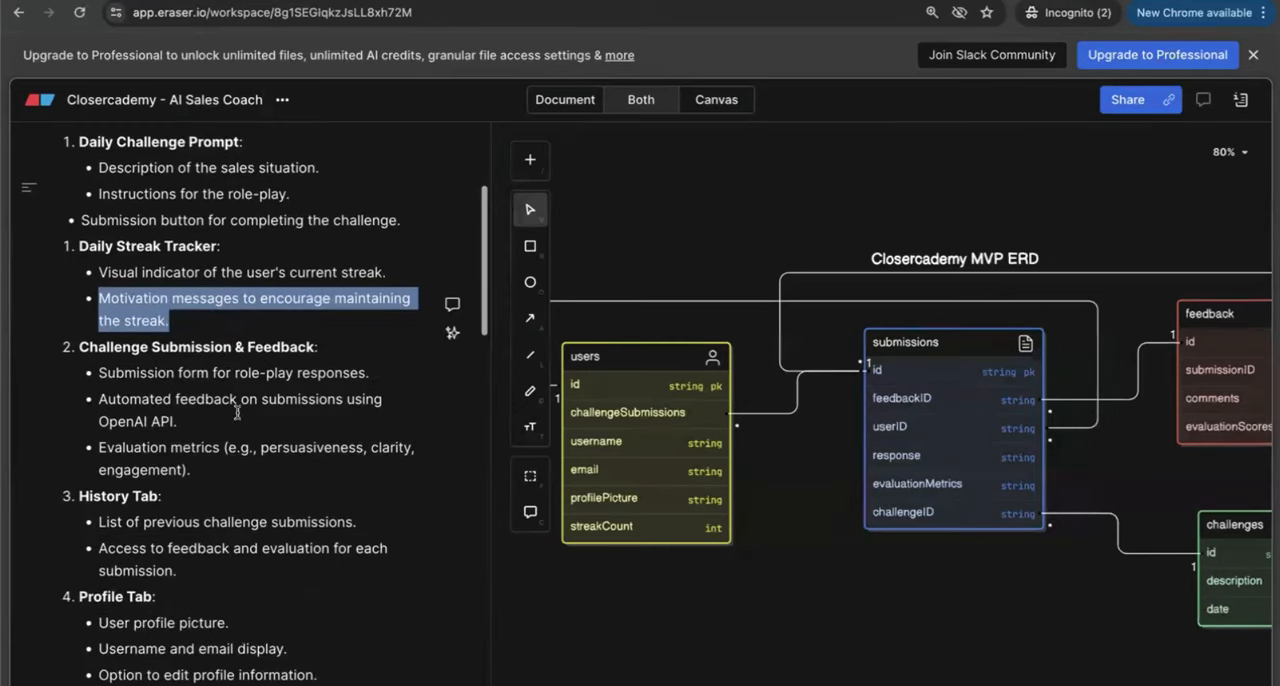
pyautogui.tripleClick(176, 354)
pyautogui.doubleClick(187, 378)
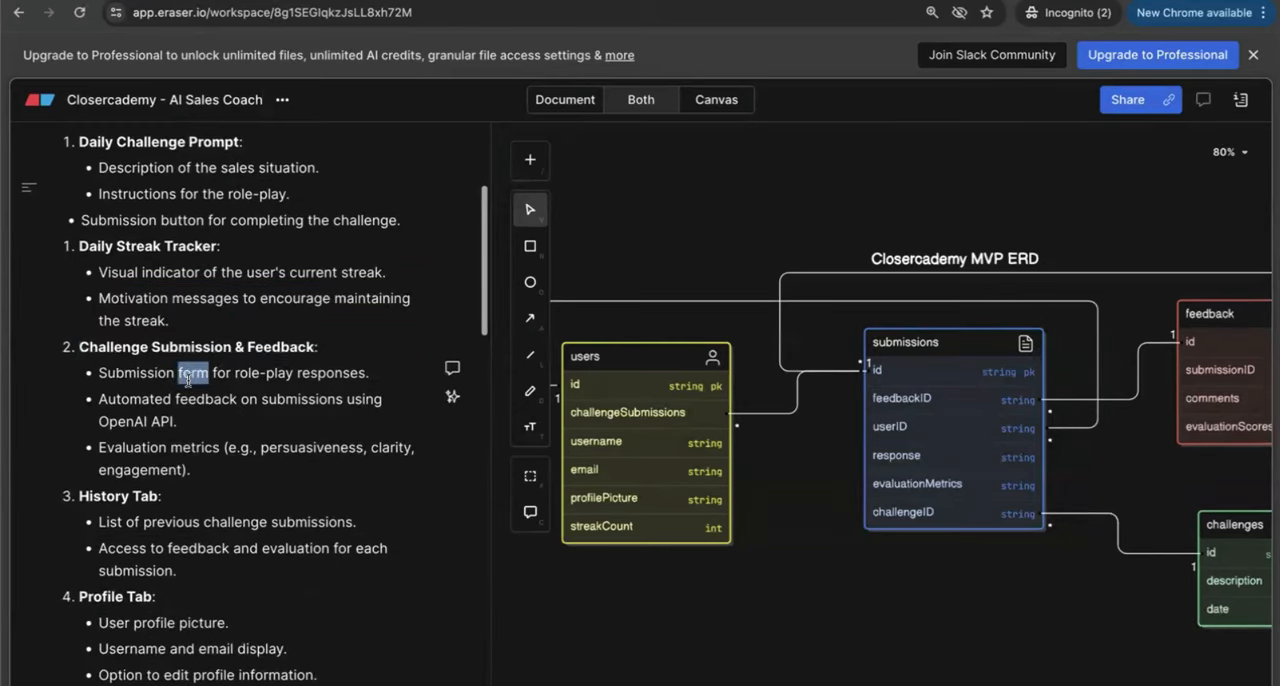
pyautogui.tripleClick(187, 378)
pyautogui.tripleClick(184, 398)
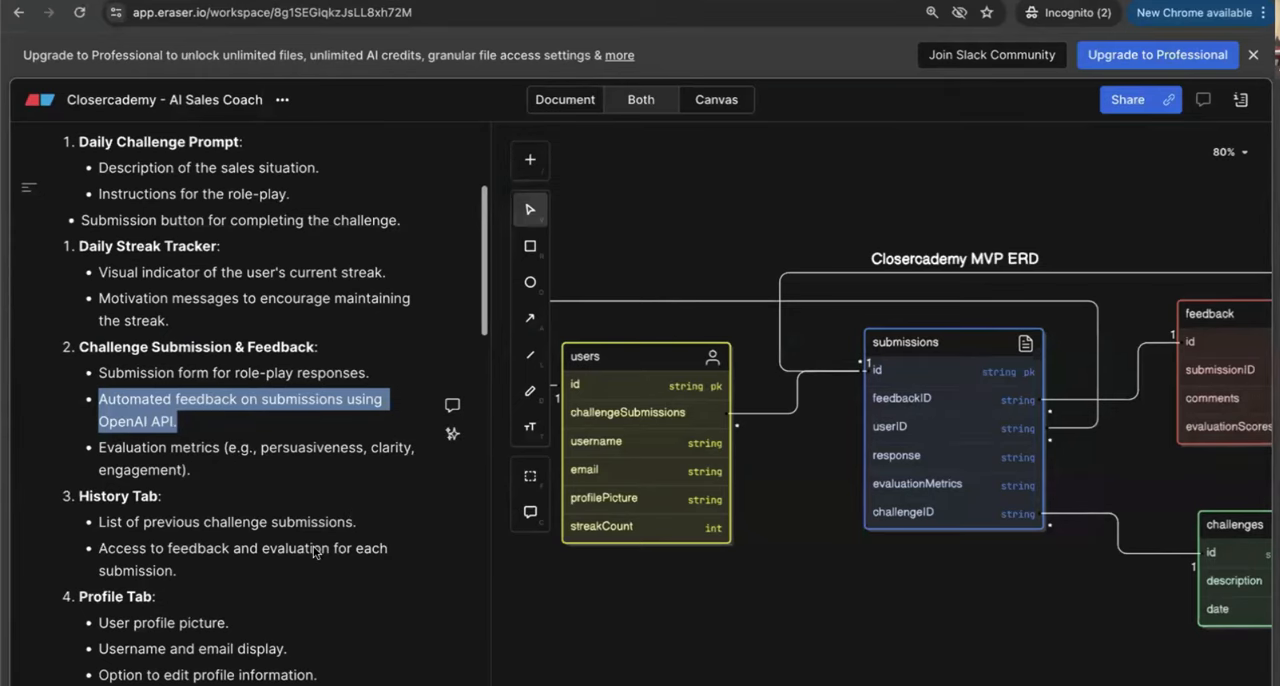
pyautogui.scroll(-1, 313, 552)
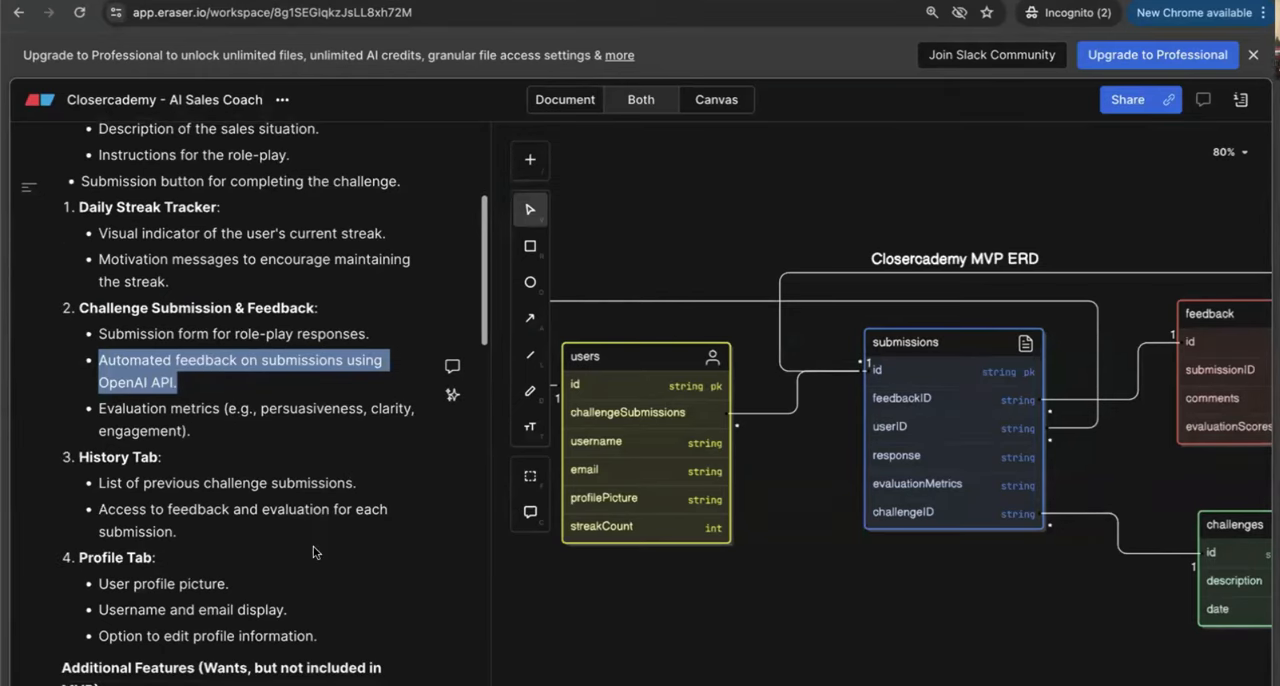
pyautogui.scroll(-1, 313, 552)
pyautogui.click(229, 393)
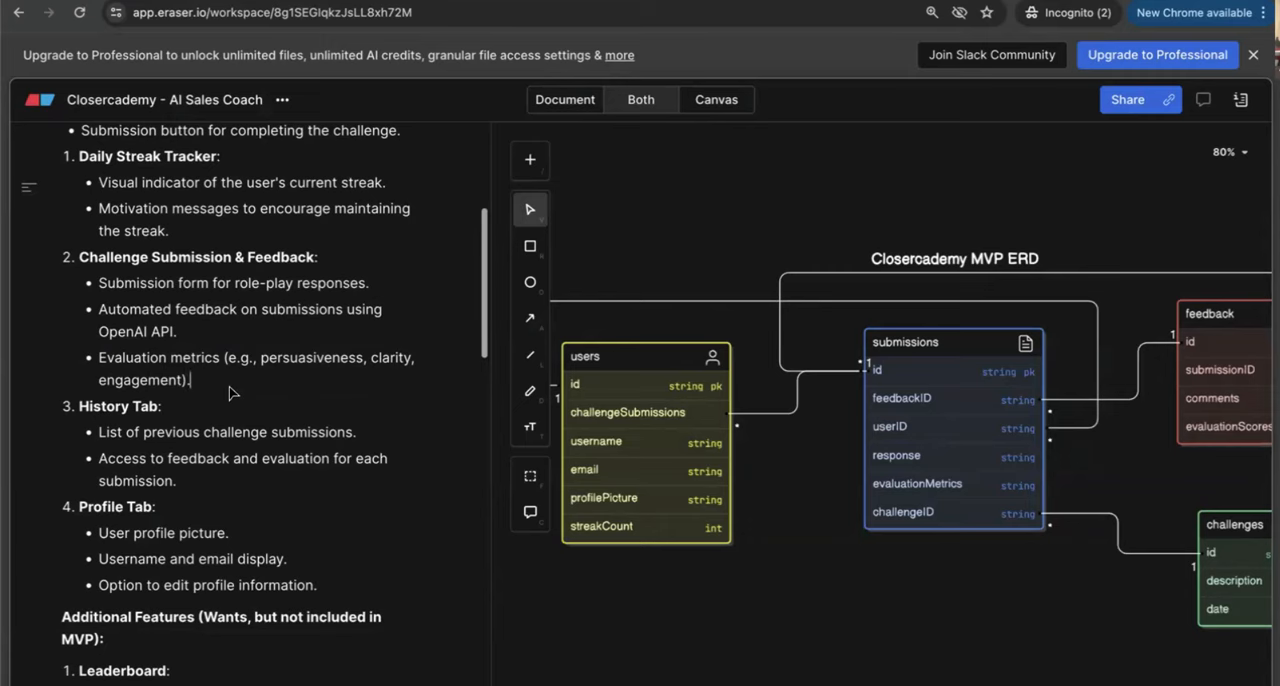
# Step: Examine the History Tab feature, covering previous challenge submissions and access to their feedback and evaluation
pyautogui.scroll(-2, 229, 392)
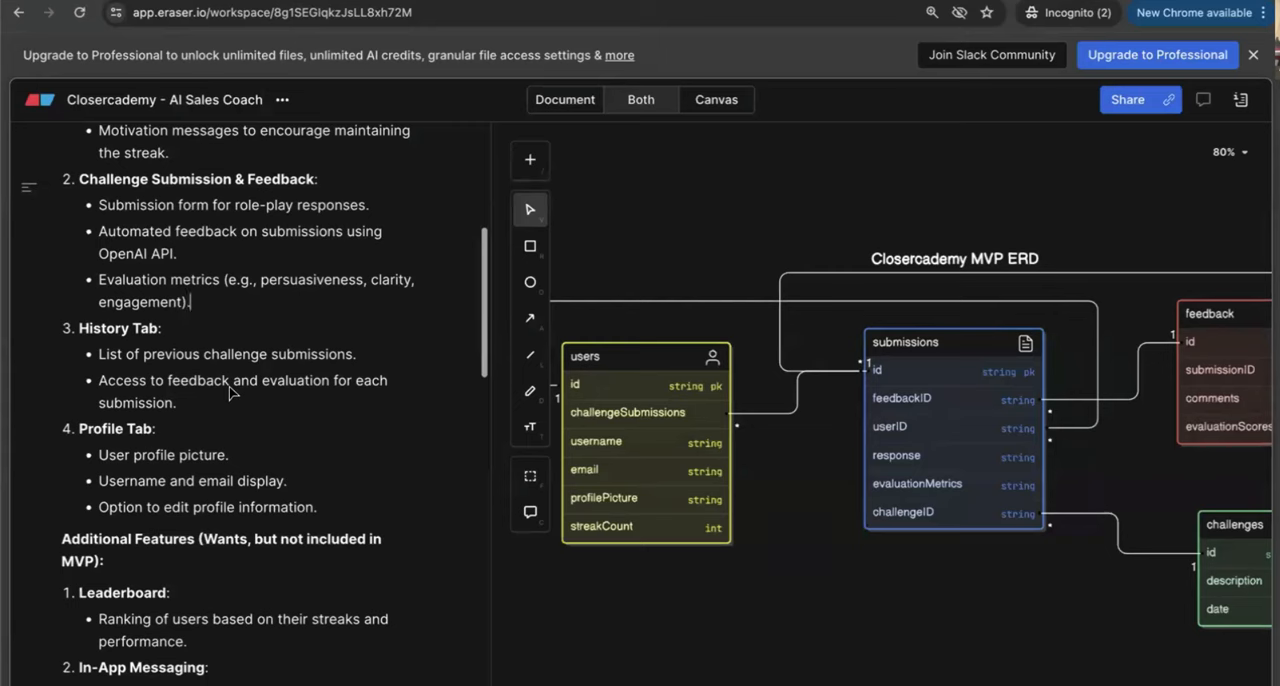
pyautogui.moveTo(189, 387); pyautogui.dragTo(126, 354)
pyautogui.click(173, 378)
pyautogui.scroll(-1, 195, 410)
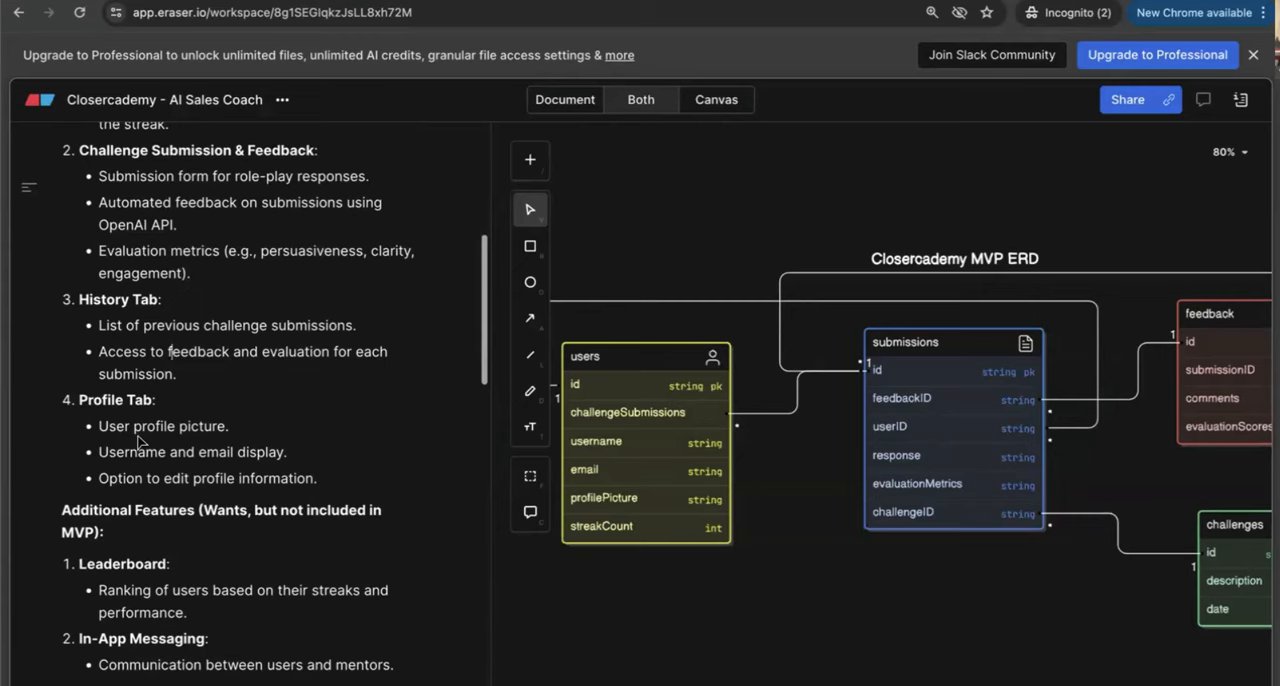
# Step: Examine the additional features excluded from the MVP, highlighting the Leaderboard and In-App Messaging entries
pyautogui.scroll(-5, 138, 441)
pyautogui.moveTo(187, 449); pyautogui.dragTo(112, 397)
pyautogui.moveTo(167, 490); pyautogui.dragTo(105, 453)
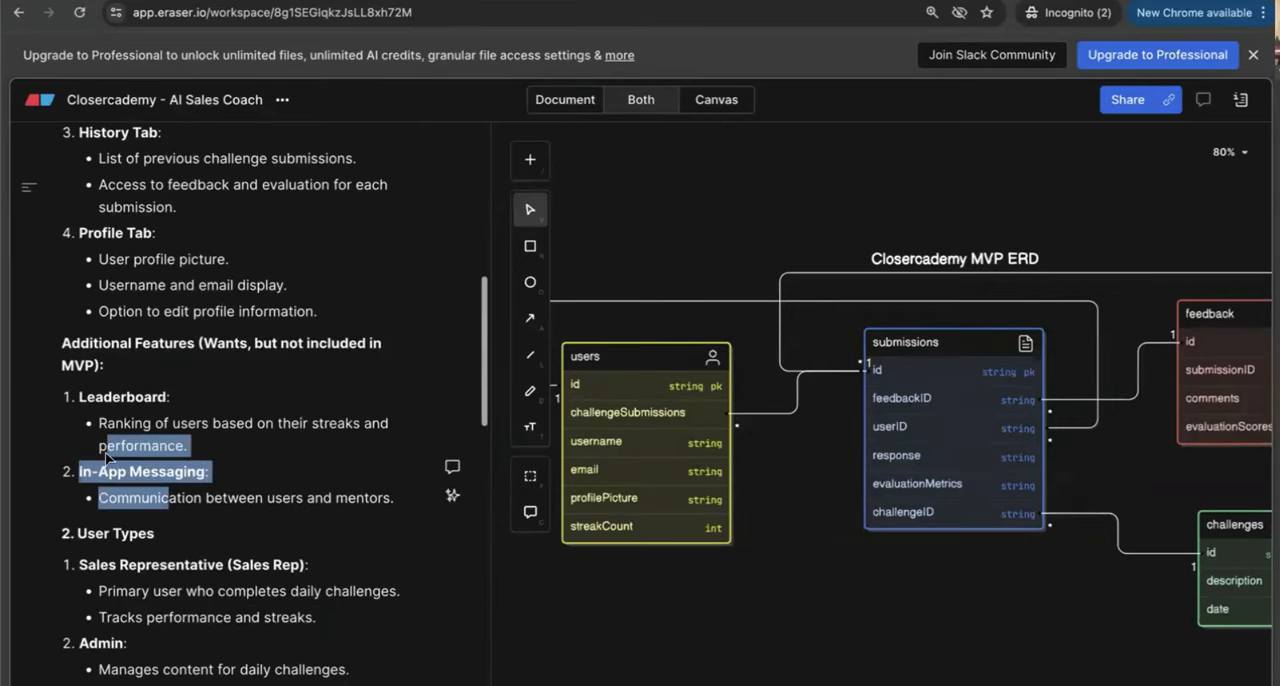
pyautogui.click(197, 478)
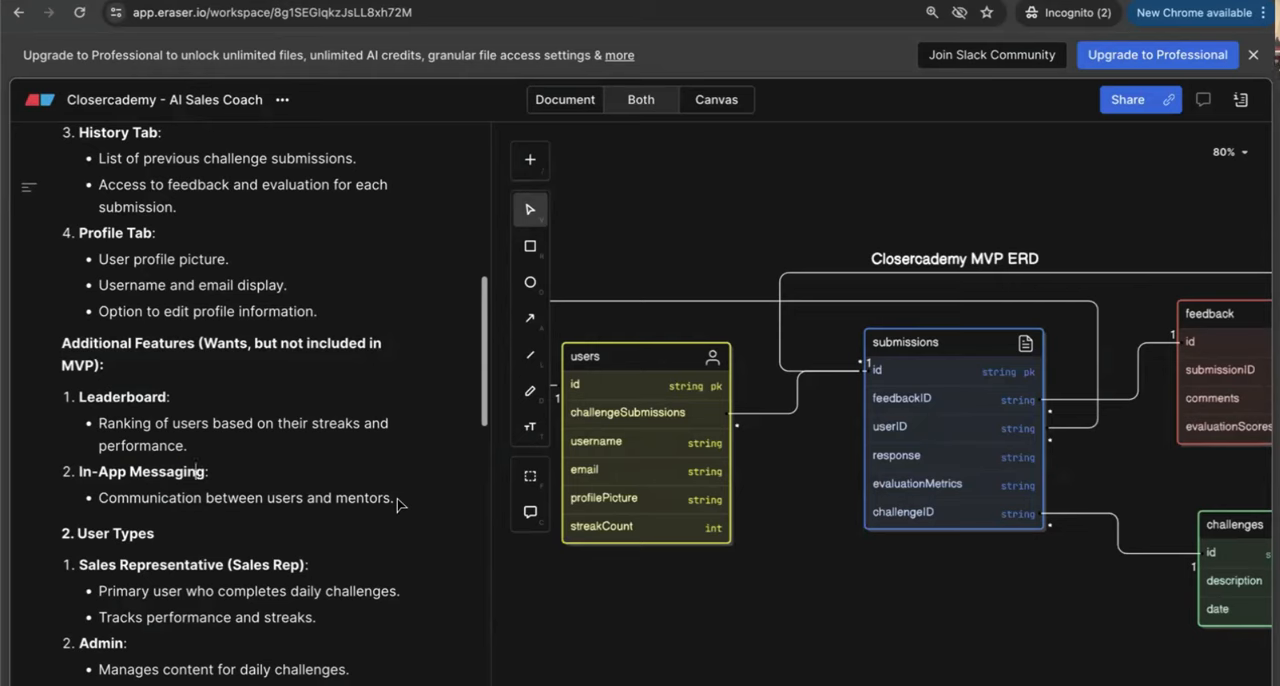
# Step: Look back over the core features and compare them with the additional features left out of the MVP
pyautogui.scroll(-3, 397, 504)
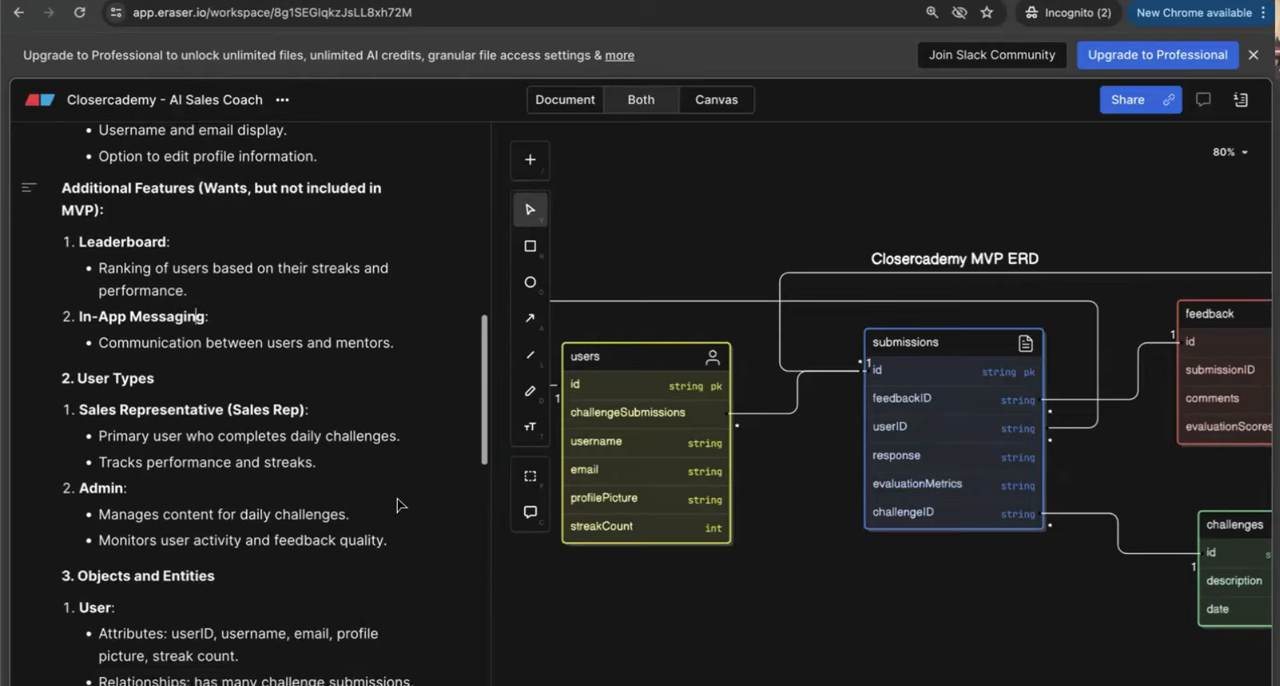
pyautogui.scroll(1, 397, 504)
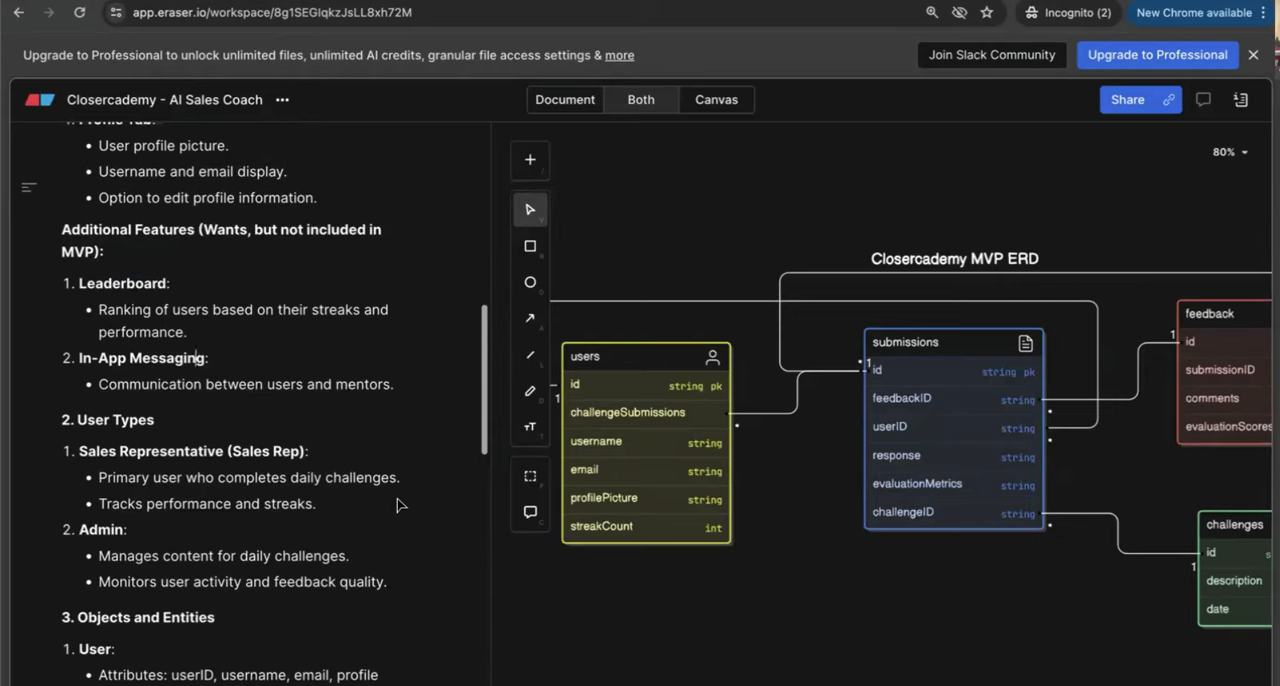
pyautogui.scroll(5, 397, 505)
pyautogui.scroll(1, 397, 505)
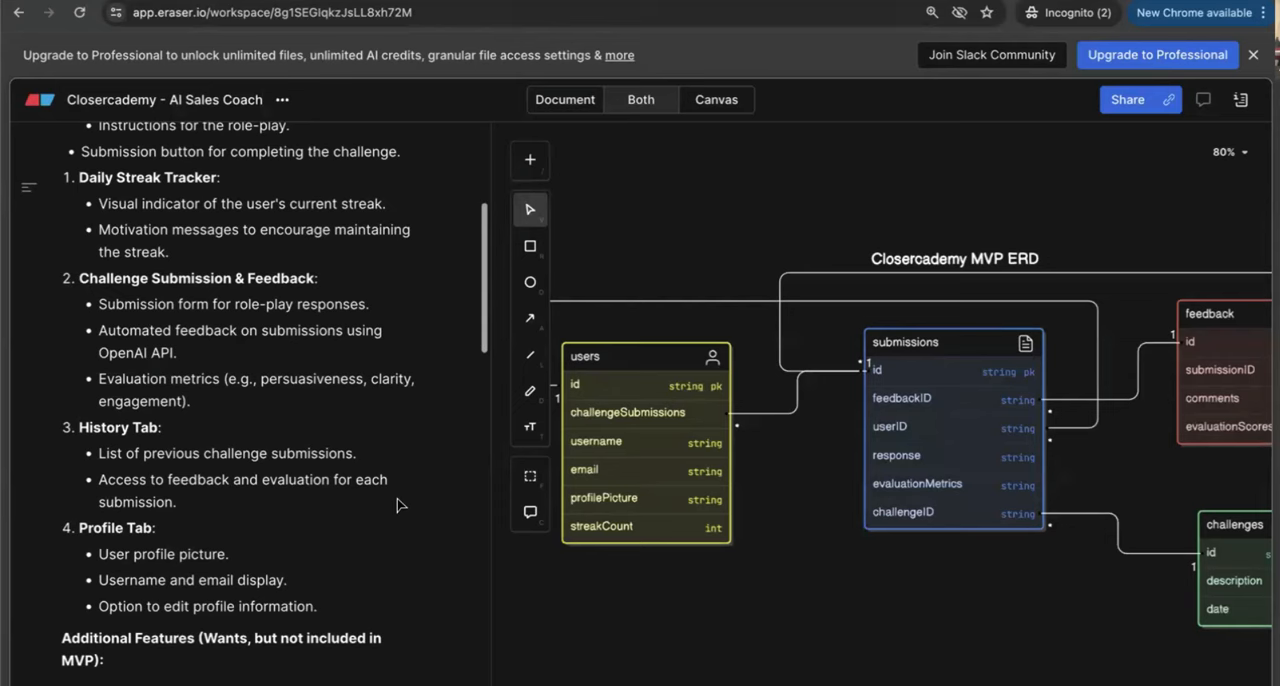
pyautogui.scroll(-2, 397, 505)
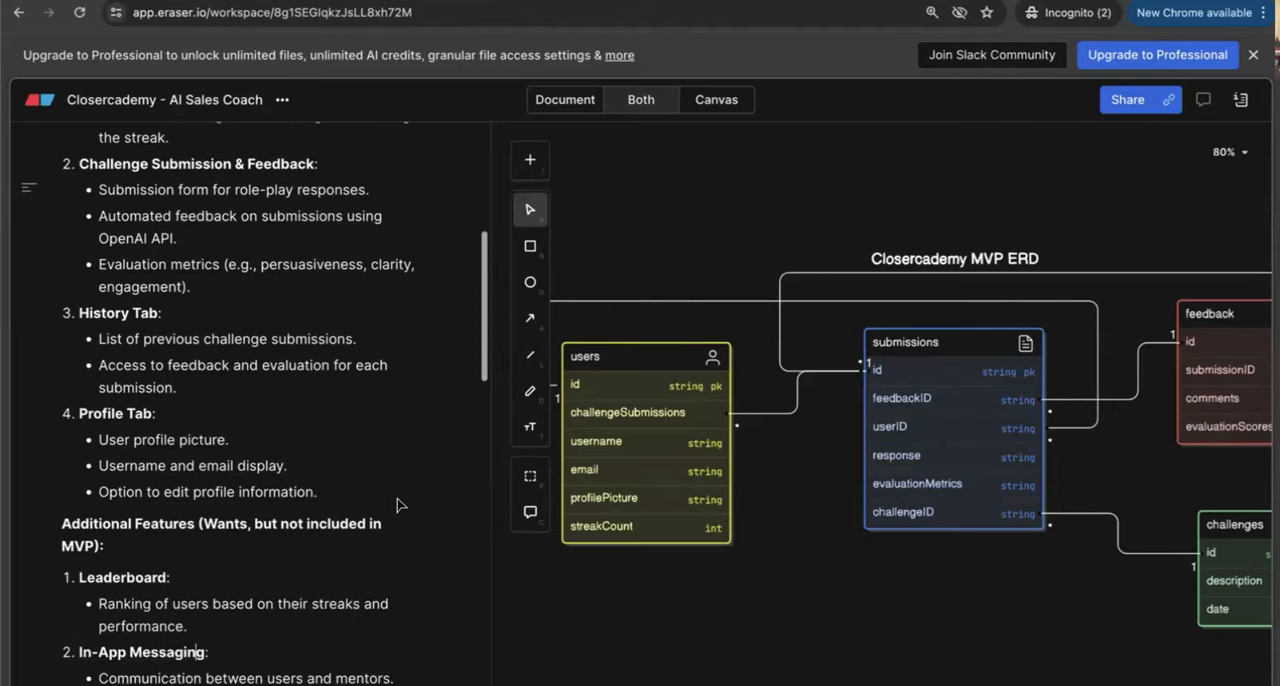
pyautogui.scroll(-3, 397, 505)
pyautogui.scroll(-1, 397, 505)
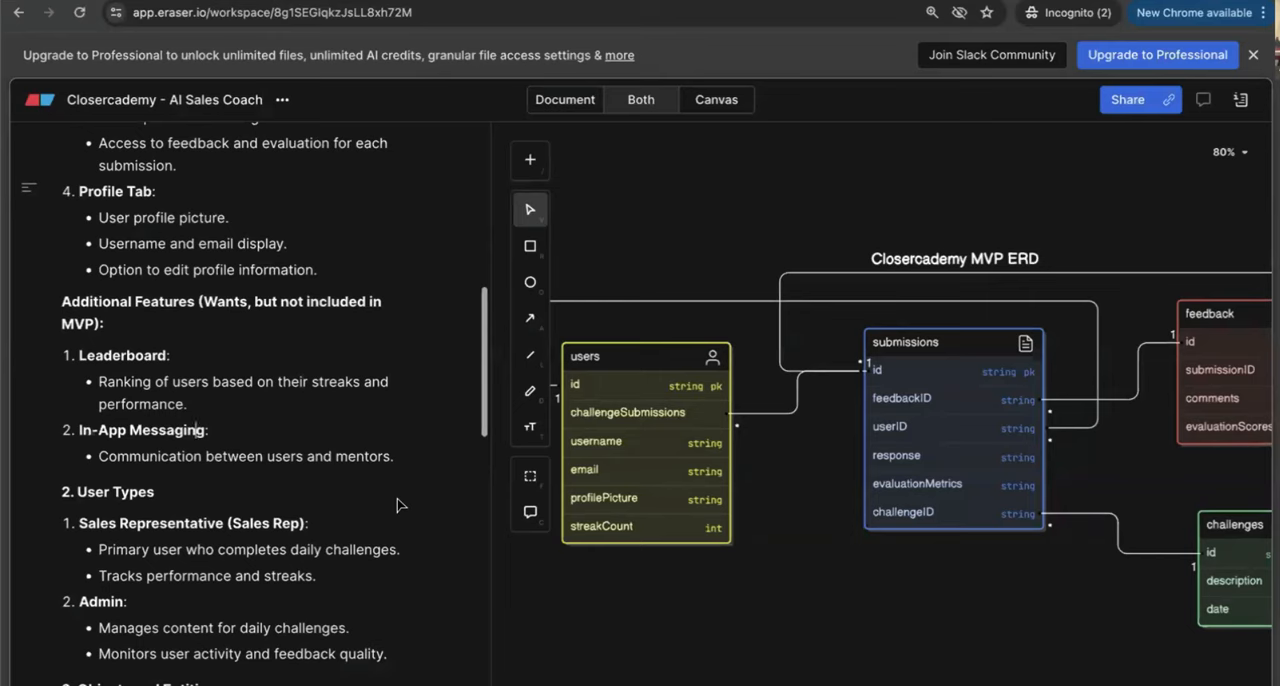
# Step: Examine the User Types section, highlighting the roles of the Sales Representative and the Admin
pyautogui.scroll(-5, 397, 505)
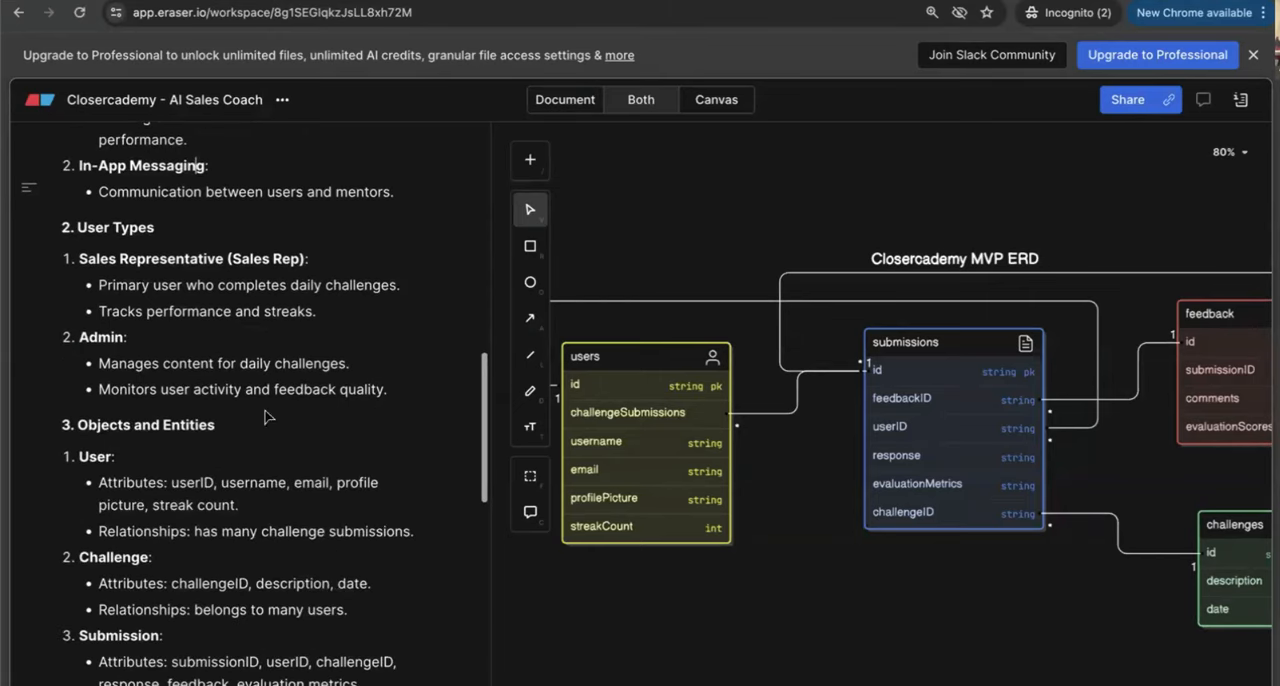
pyautogui.tripleClick(100, 259)
pyautogui.doubleClick(104, 337)
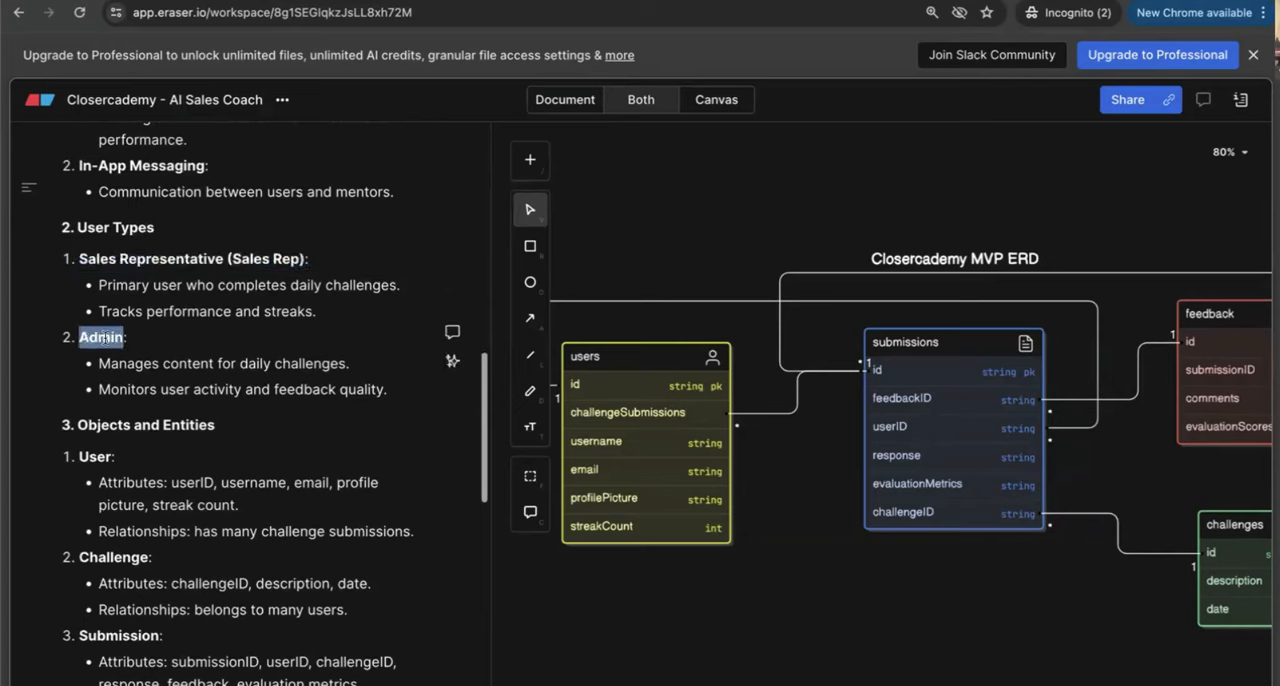
pyautogui.moveTo(331, 300); pyautogui.dragTo(70, 275)
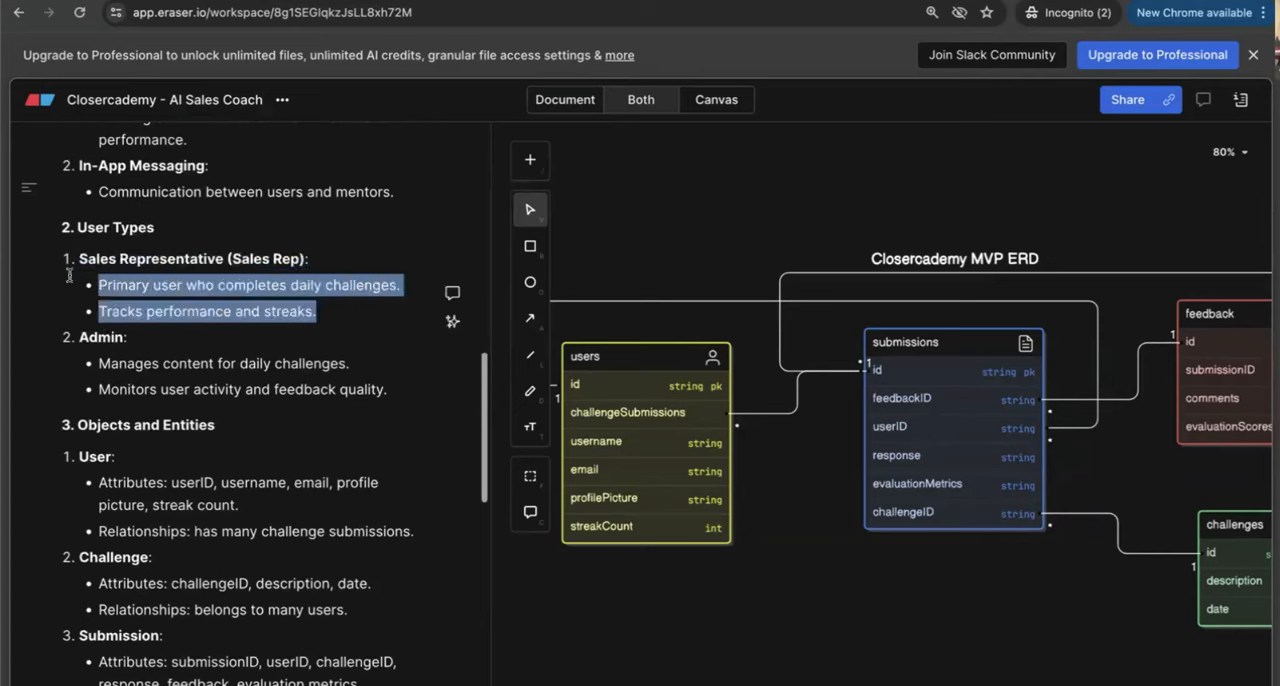
pyautogui.moveTo(384, 388); pyautogui.dragTo(124, 360)
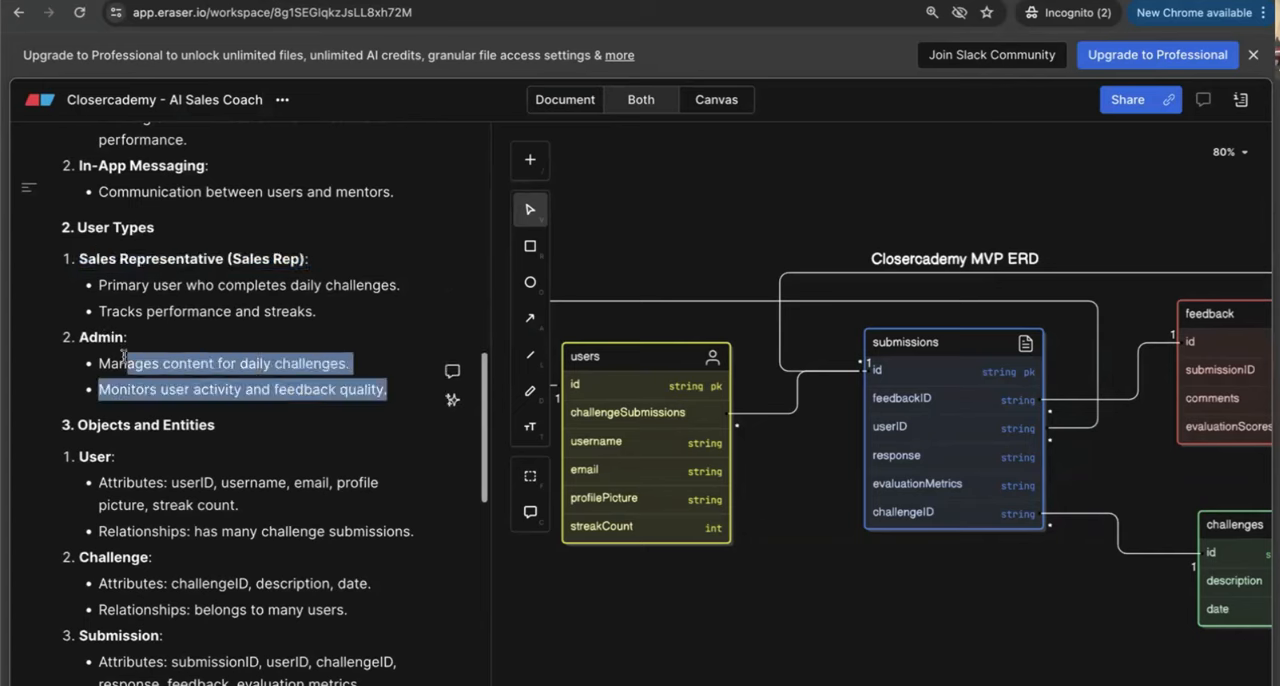
pyautogui.click(124, 360)
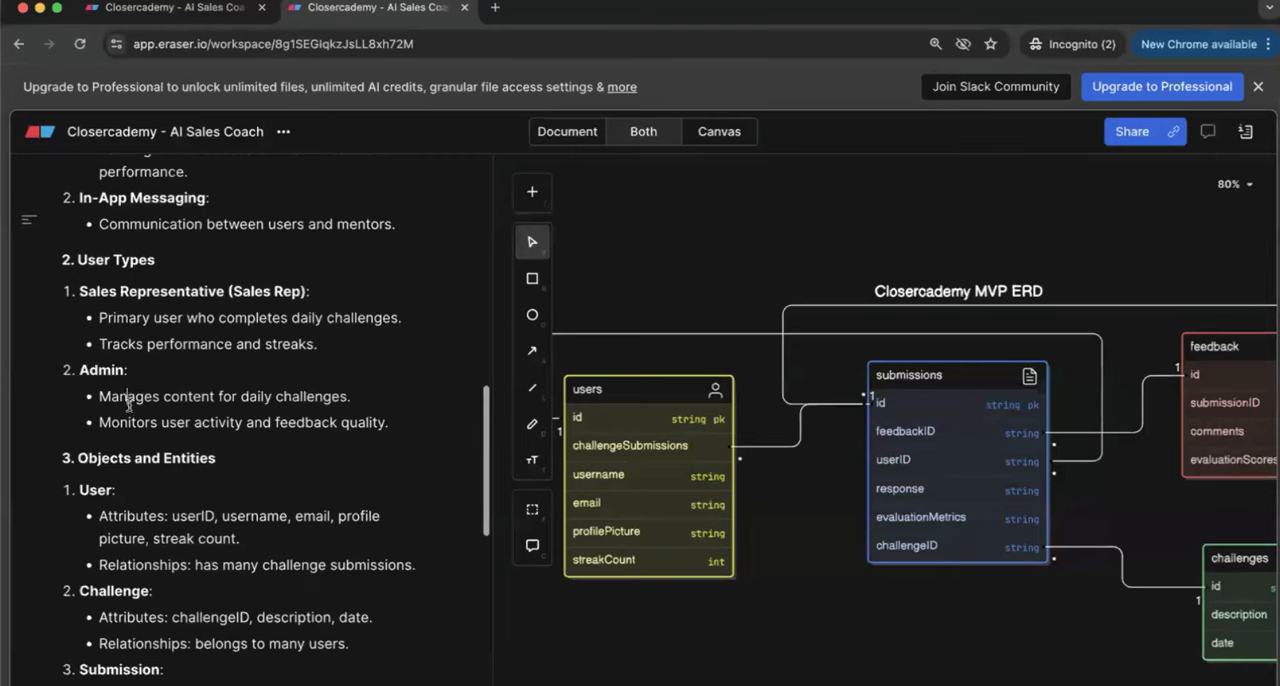
# Step: Examine the Objects and Entities section, highlighting the User, Challenge, Submission and Feedback entries
pyautogui.scroll(-2, 163, 461)
pyautogui.scroll(-1, 163, 461)
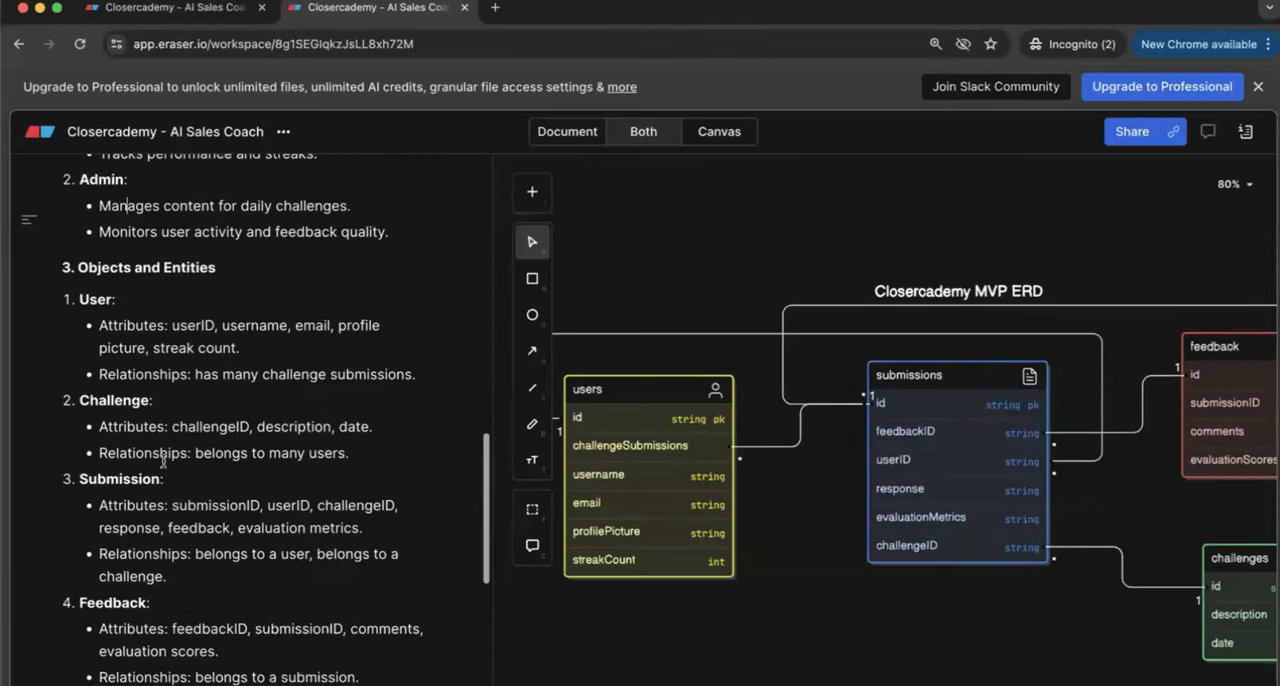
pyautogui.scroll(-1, 172, 510)
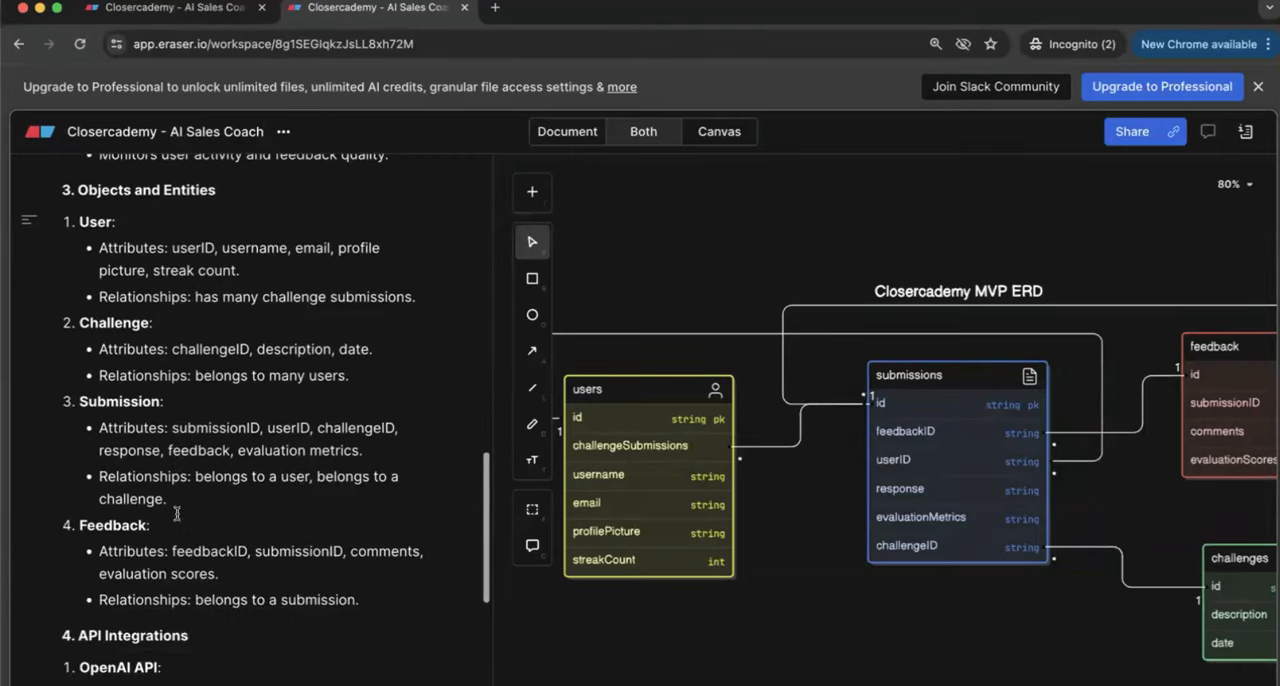
pyautogui.click(85, 204)
pyautogui.moveTo(85, 204); pyautogui.dragTo(291, 530)
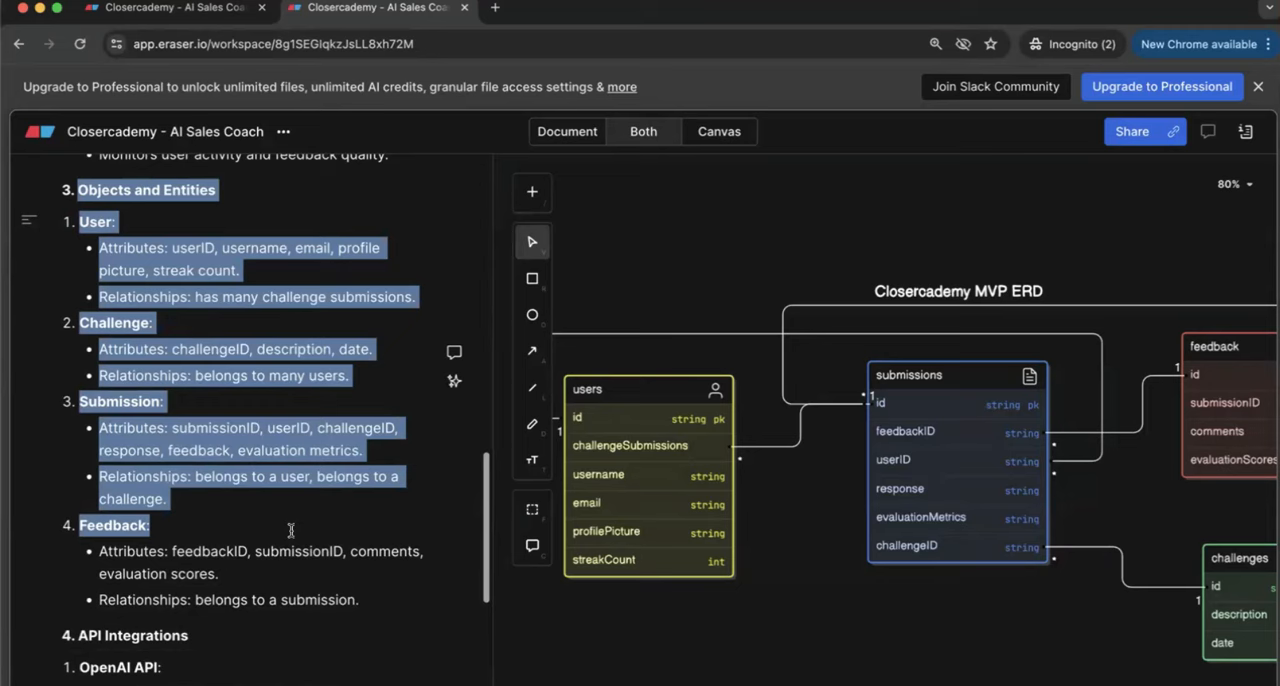
pyautogui.click(291, 530)
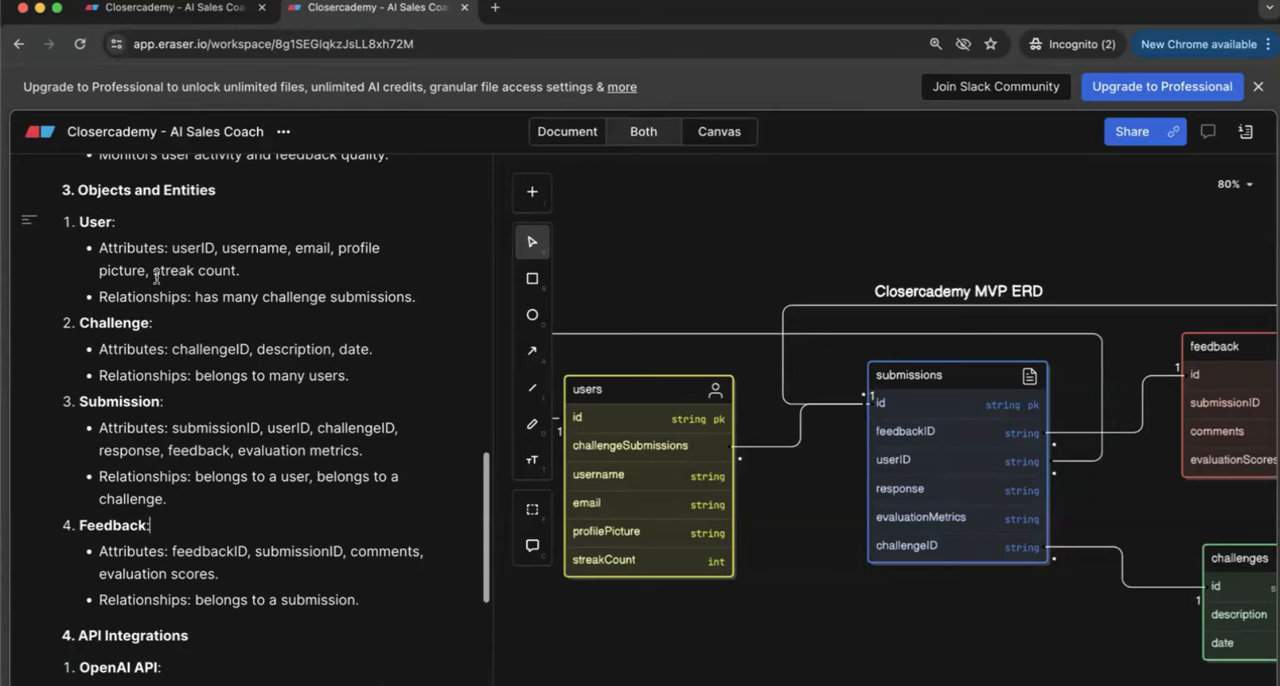
# Step: Examine the User entity's attributes and its challenge submissions relationship, highlighting each line
pyautogui.scroll(1, 155, 258)
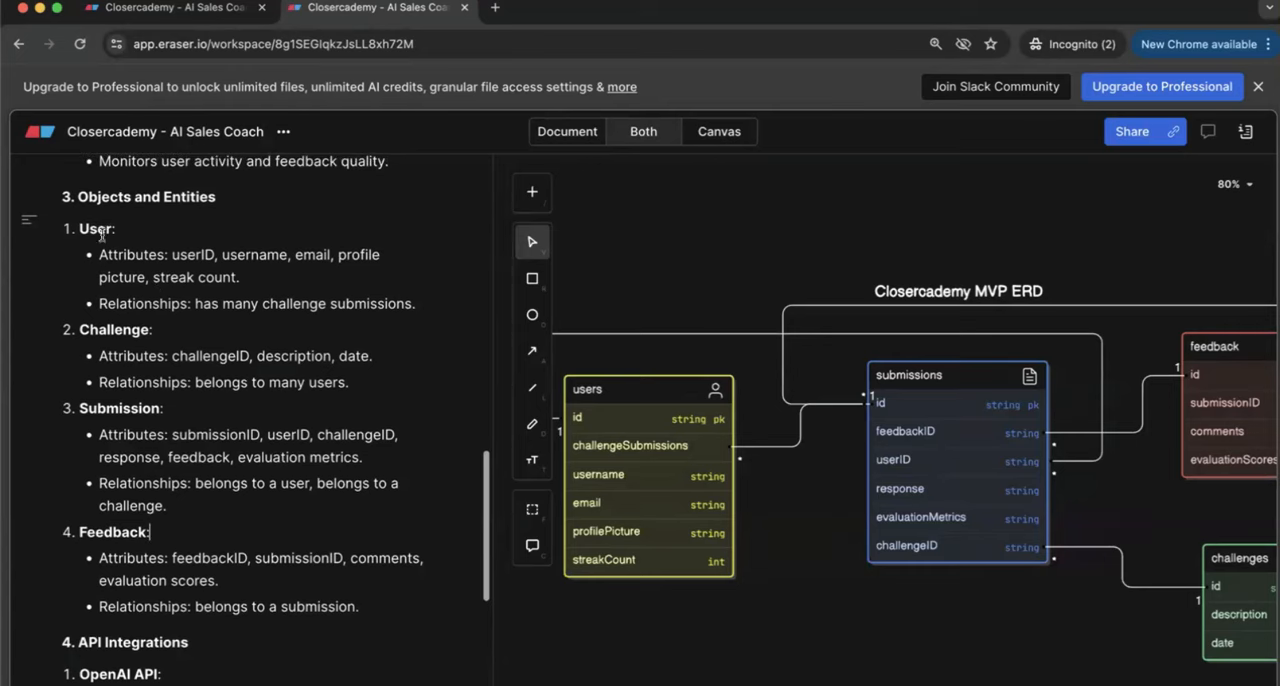
pyautogui.moveTo(81, 227); pyautogui.dragTo(208, 273)
pyautogui.click(208, 273)
pyautogui.doubleClick(196, 257)
pyautogui.doubleClick(251, 257)
pyautogui.click(323, 257)
pyautogui.tripleClick(252, 281)
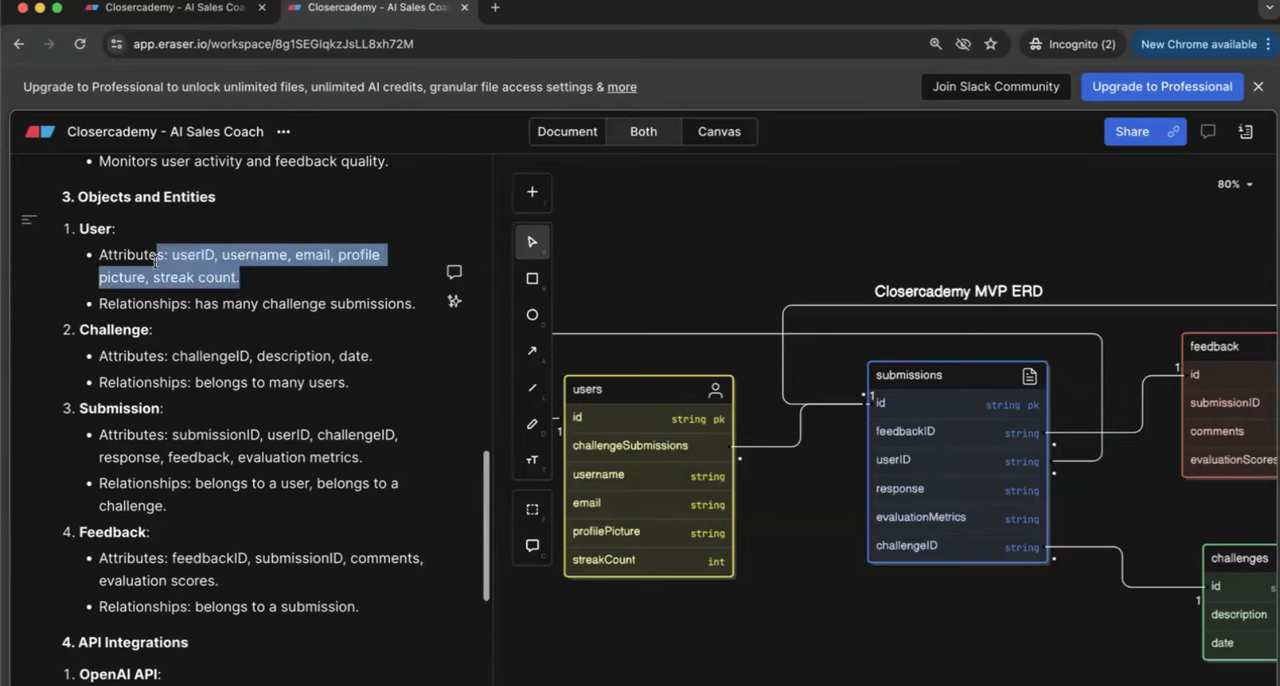
pyautogui.click(346, 352)
pyautogui.moveTo(131, 303); pyautogui.dragTo(298, 303)
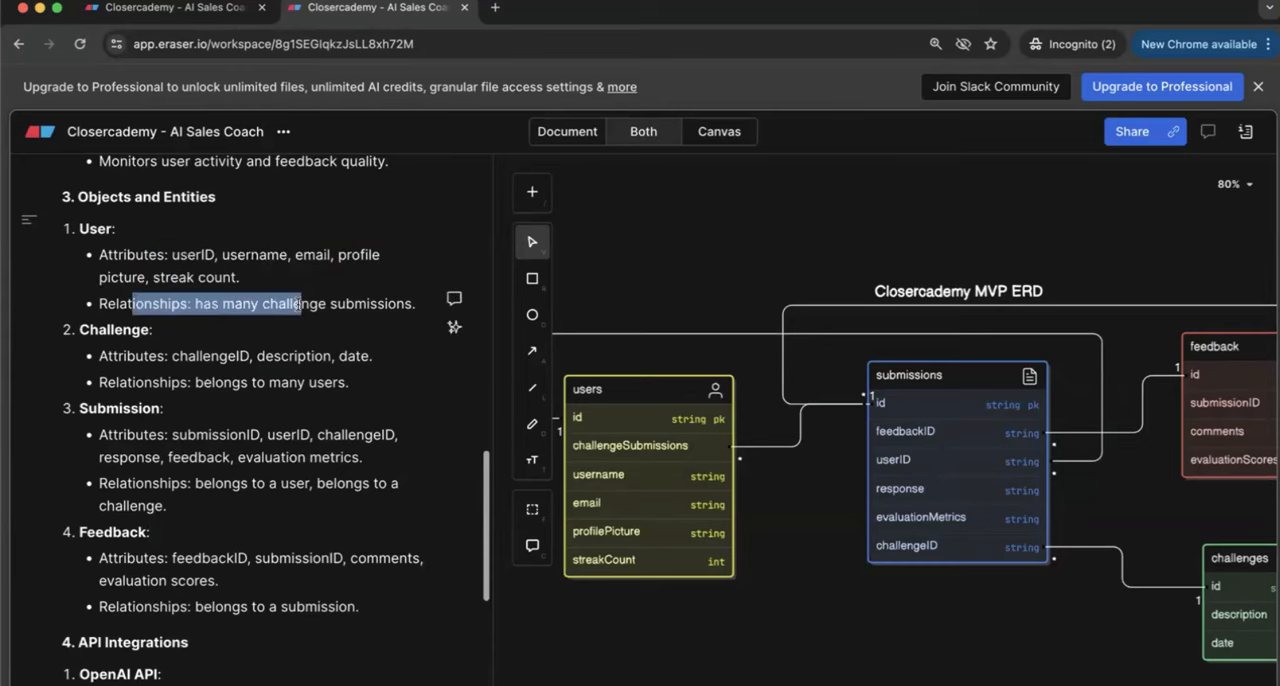
pyautogui.click(298, 303)
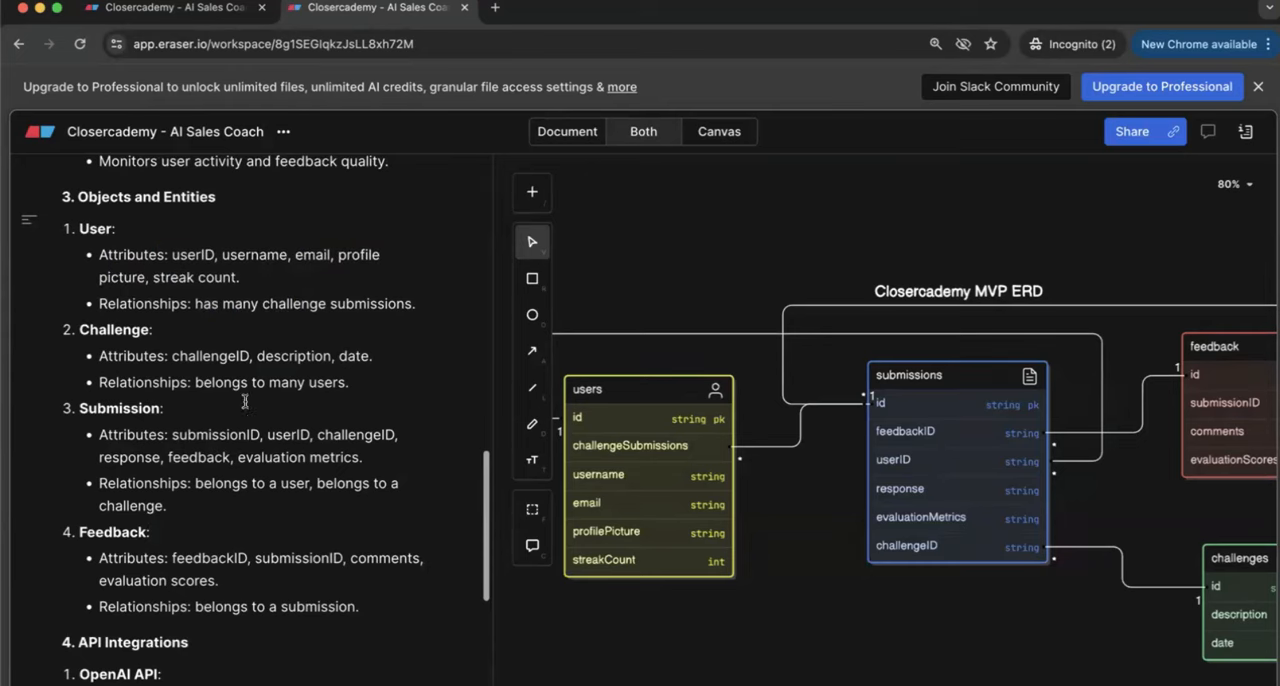
# Step: Examine the Challenge entity, highlighting its challengeID, description and date attributes and its relationship line
pyautogui.scroll(-1, 245, 402)
pyautogui.doubleClick(124, 307)
pyautogui.click(124, 333)
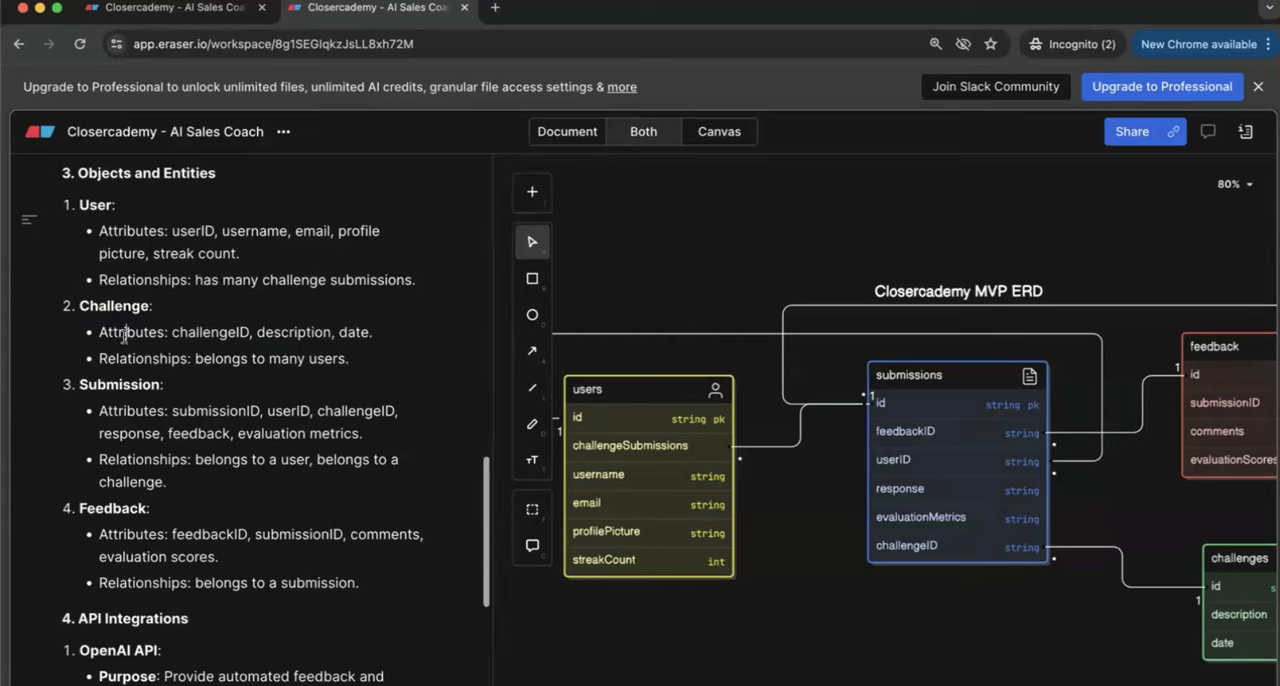
pyautogui.doubleClick(192, 335)
pyautogui.doubleClick(291, 328)
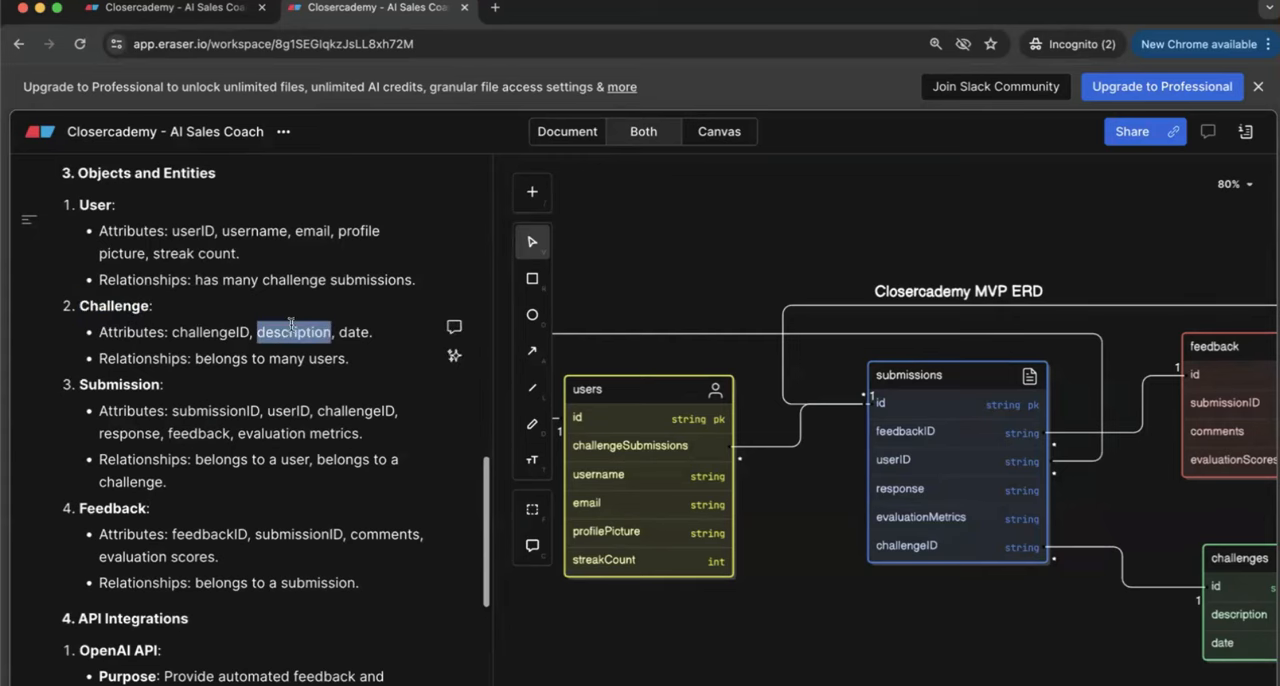
pyautogui.click(339, 328)
pyautogui.doubleClick(341, 330)
pyautogui.moveTo(360, 358); pyautogui.dragTo(98, 358)
# Step: Look over the attributes and relationships of the Submission and Feedback entities
pyautogui.scroll(-2, 316, 420)
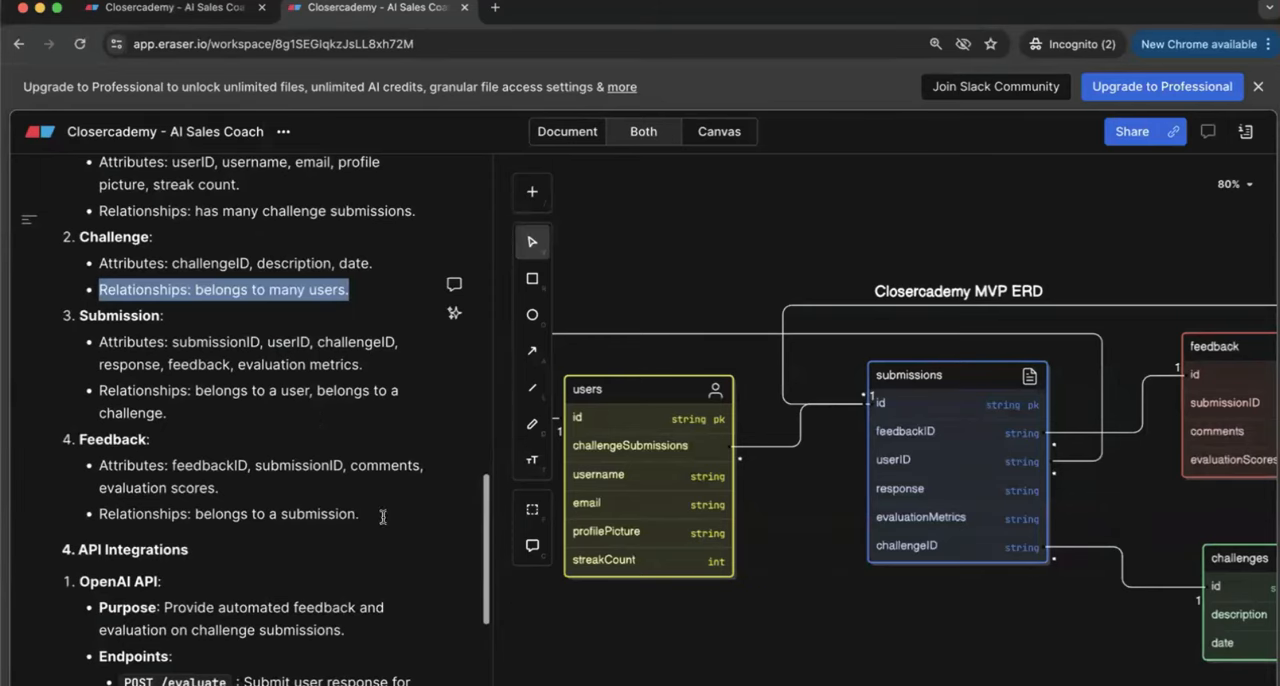
pyautogui.moveTo(383, 517); pyautogui.dragTo(98, 265)
pyautogui.click(98, 265)
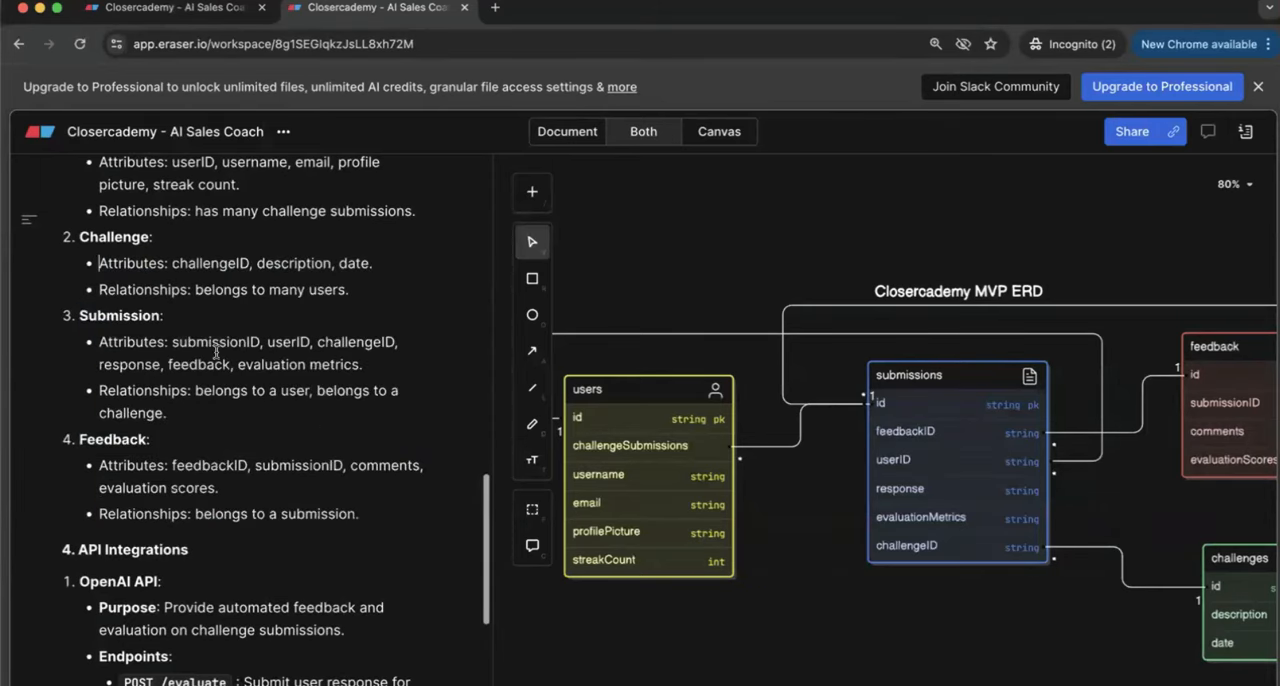
pyautogui.scroll(-1, 216, 352)
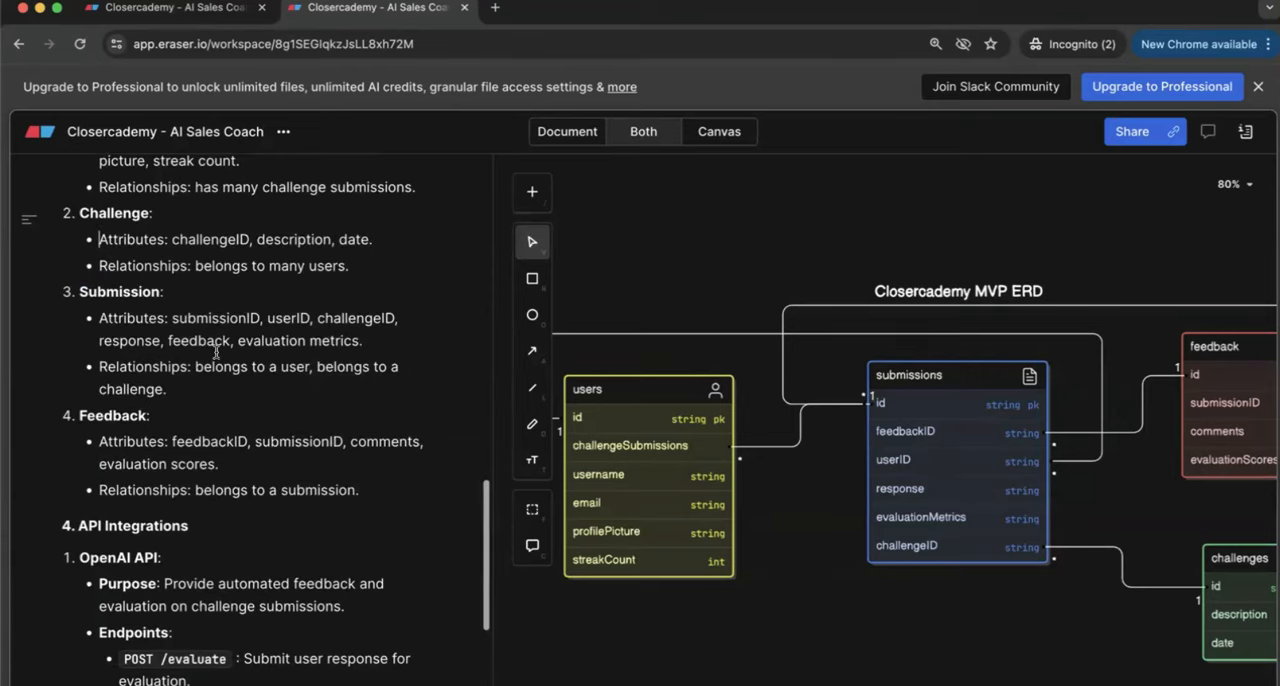
# Step: Examine the API Integrations section, highlighting the OpenAI API entry and its POST /evaluate endpoint
pyautogui.scroll(-2, 216, 352)
pyautogui.scroll(-7, 216, 352)
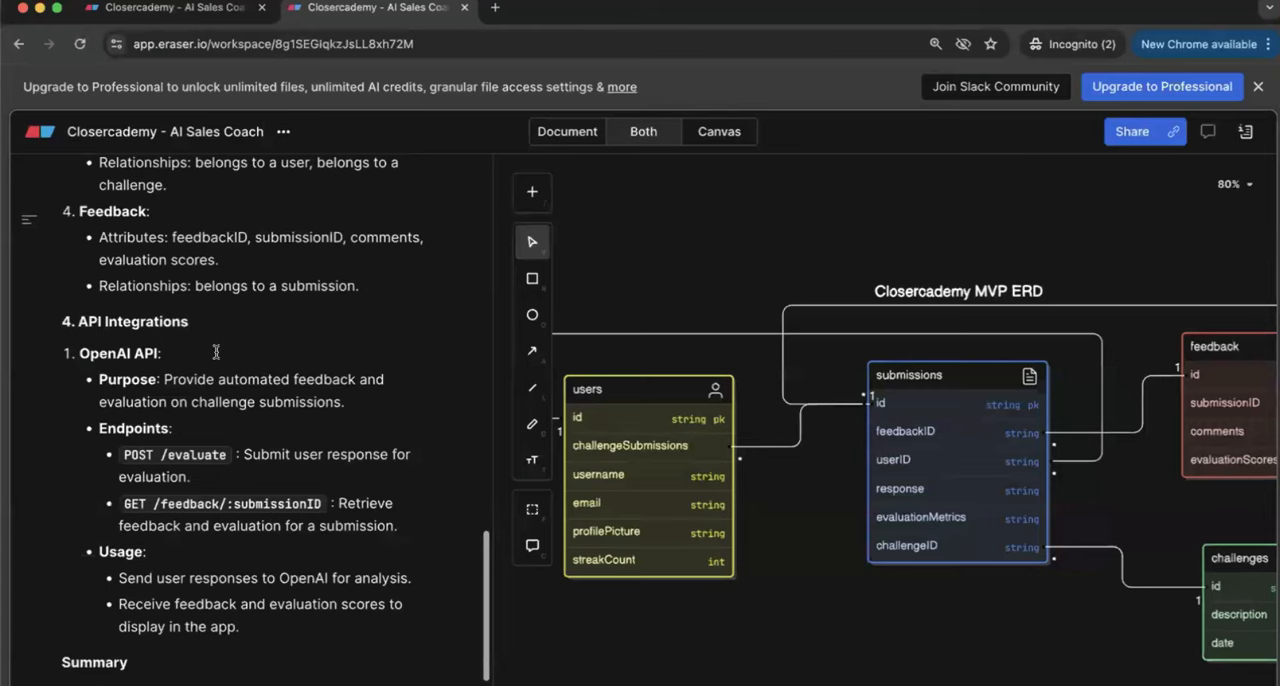
pyautogui.scroll(-2, 216, 352)
pyautogui.moveTo(241, 585); pyautogui.dragTo(156, 312)
pyautogui.click(233, 301)
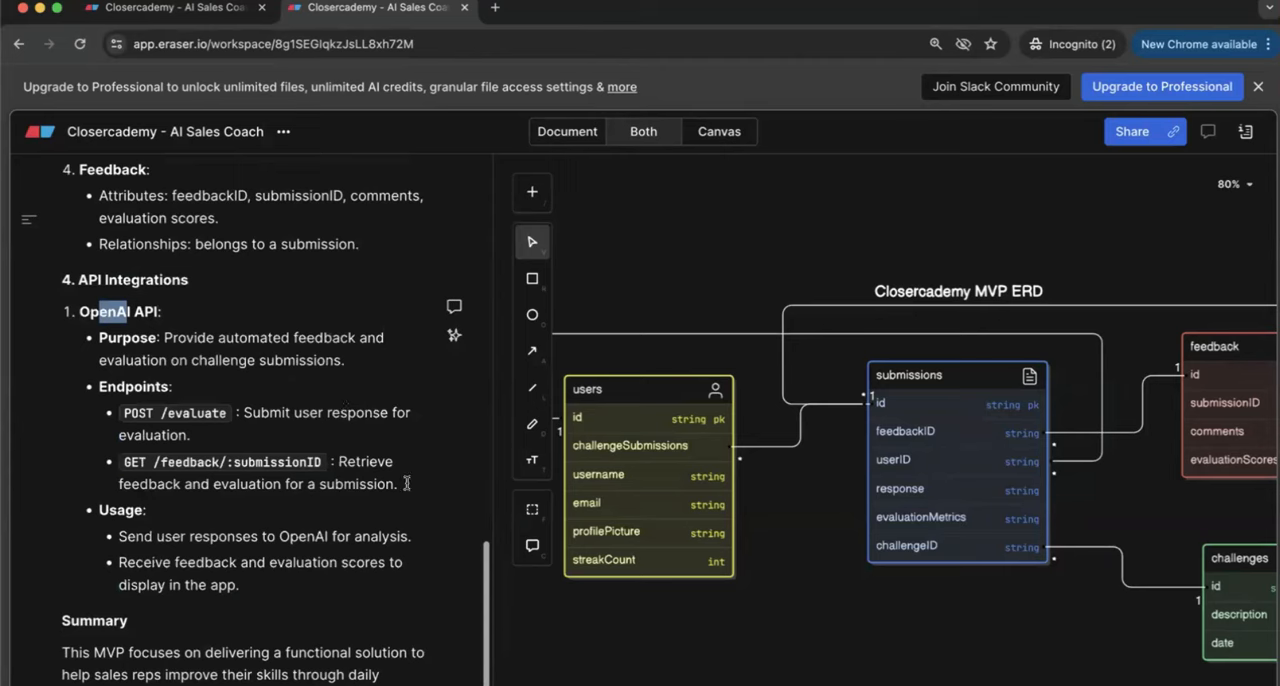
pyautogui.moveTo(406, 484); pyautogui.dragTo(144, 386)
pyautogui.click(258, 436)
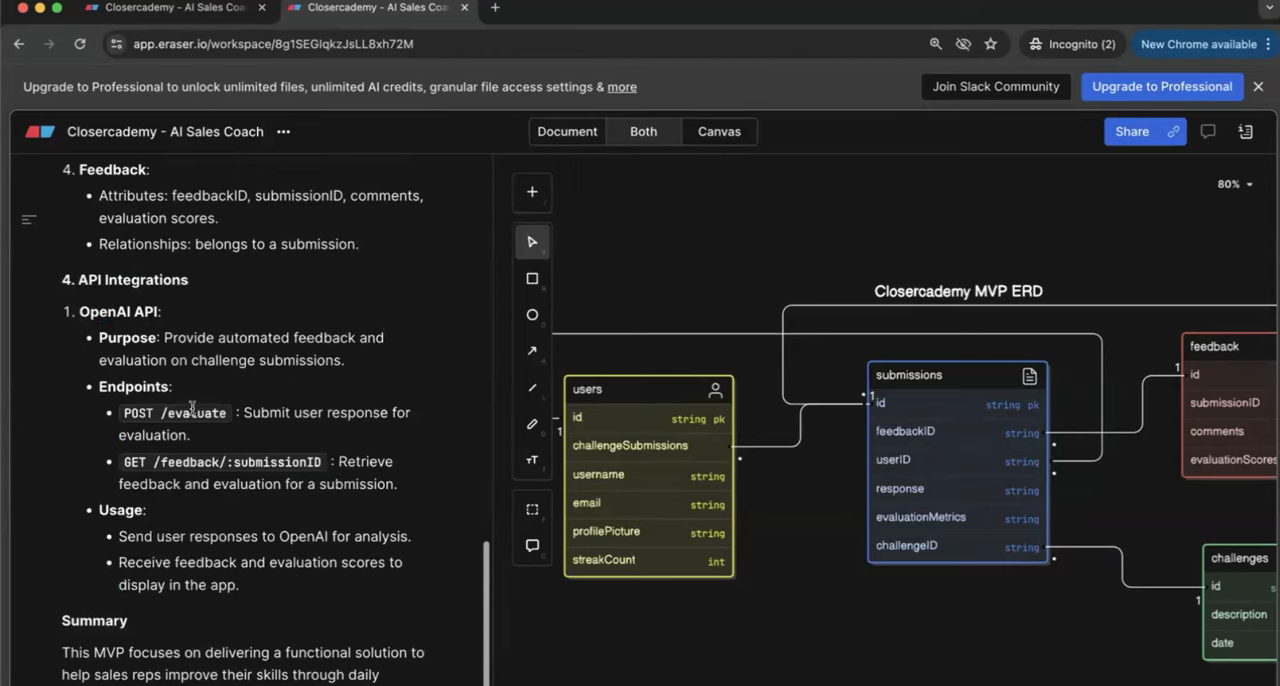
pyautogui.moveTo(258, 439); pyautogui.dragTo(109, 408)
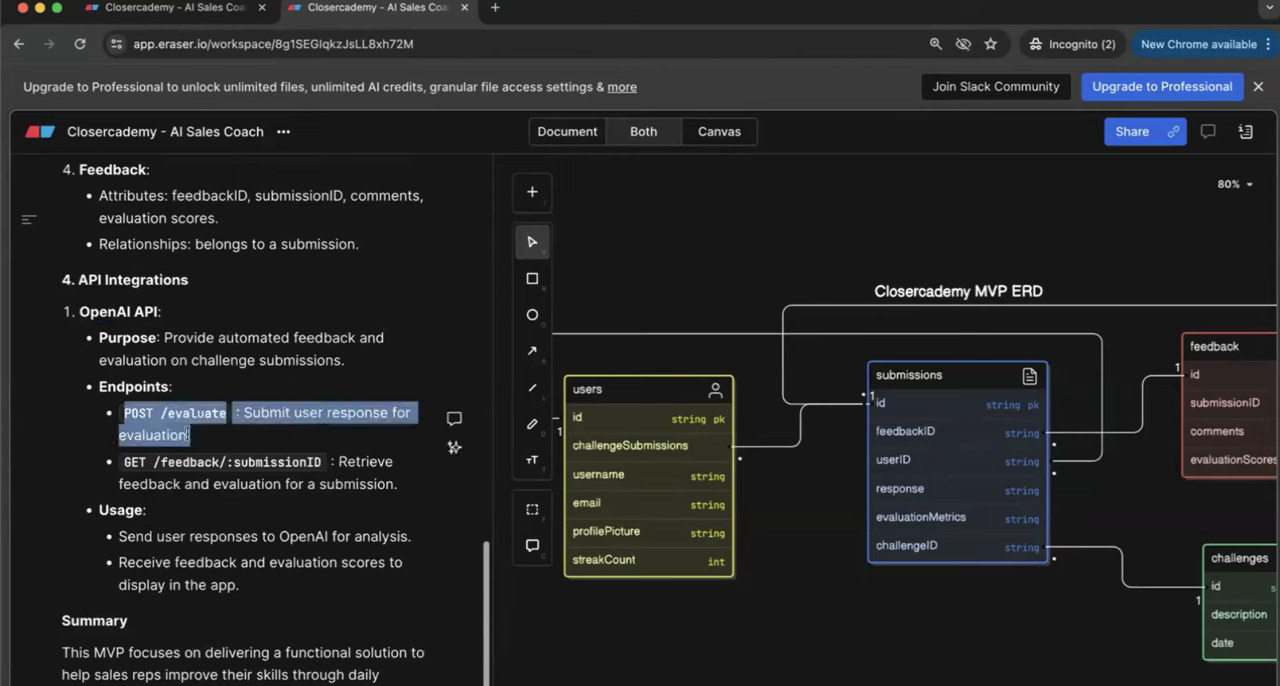
pyautogui.moveTo(217, 434); pyautogui.dragTo(131, 399)
pyautogui.tripleClick(290, 413)
# Step: Delete the GET /feedback/:submissionID entry from the OpenAI API endpoints list
pyautogui.click(412, 489)
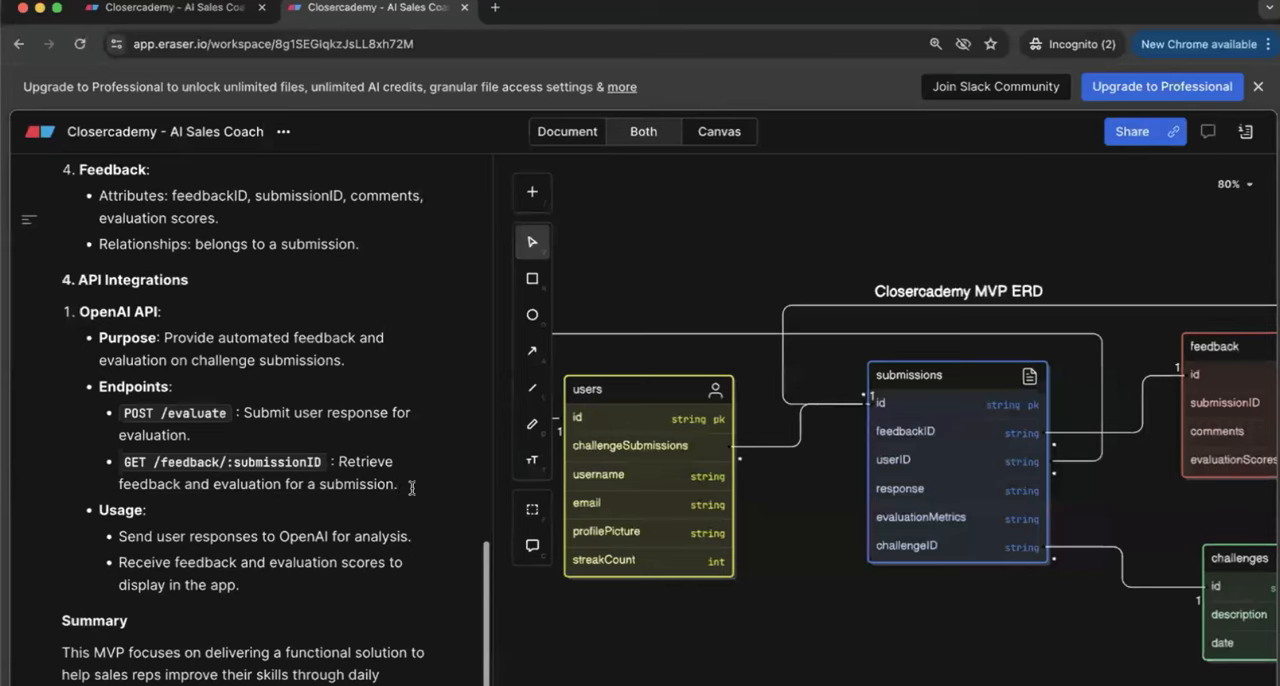
pyautogui.press('super+BackSpace')
pyautogui.press('super+BackSpace')
pyautogui.press('super+BackSpace')
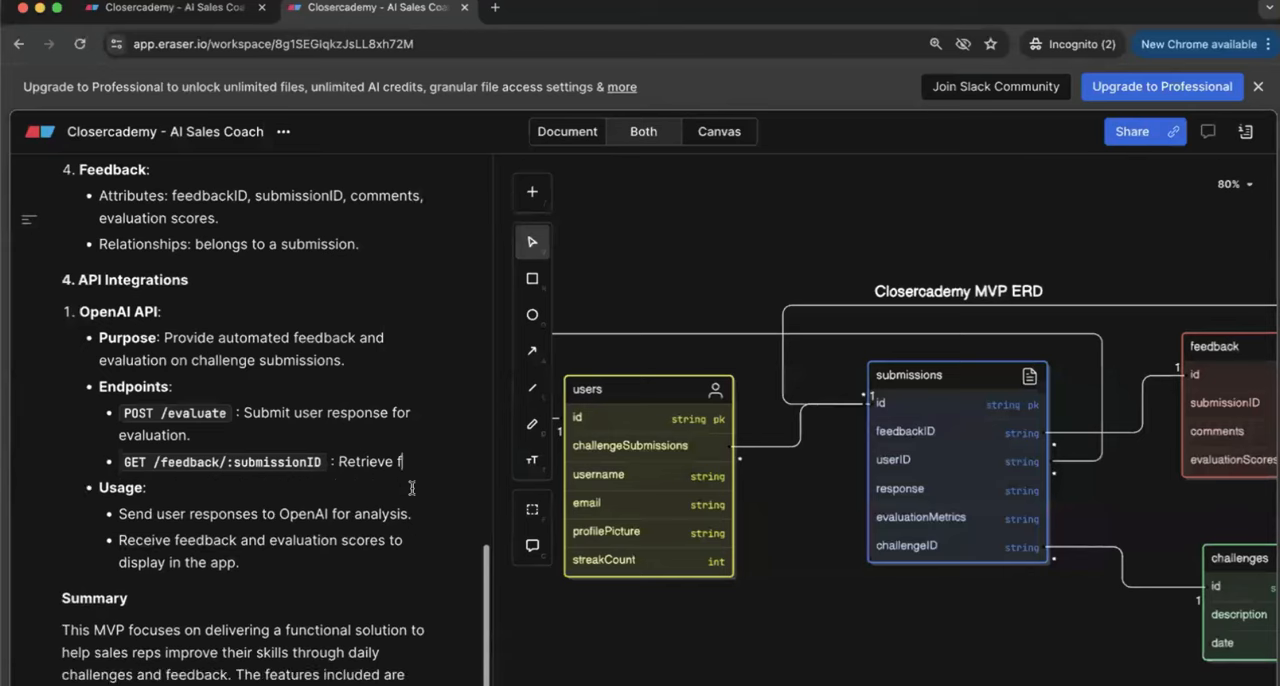
pyautogui.press('BackSpace')
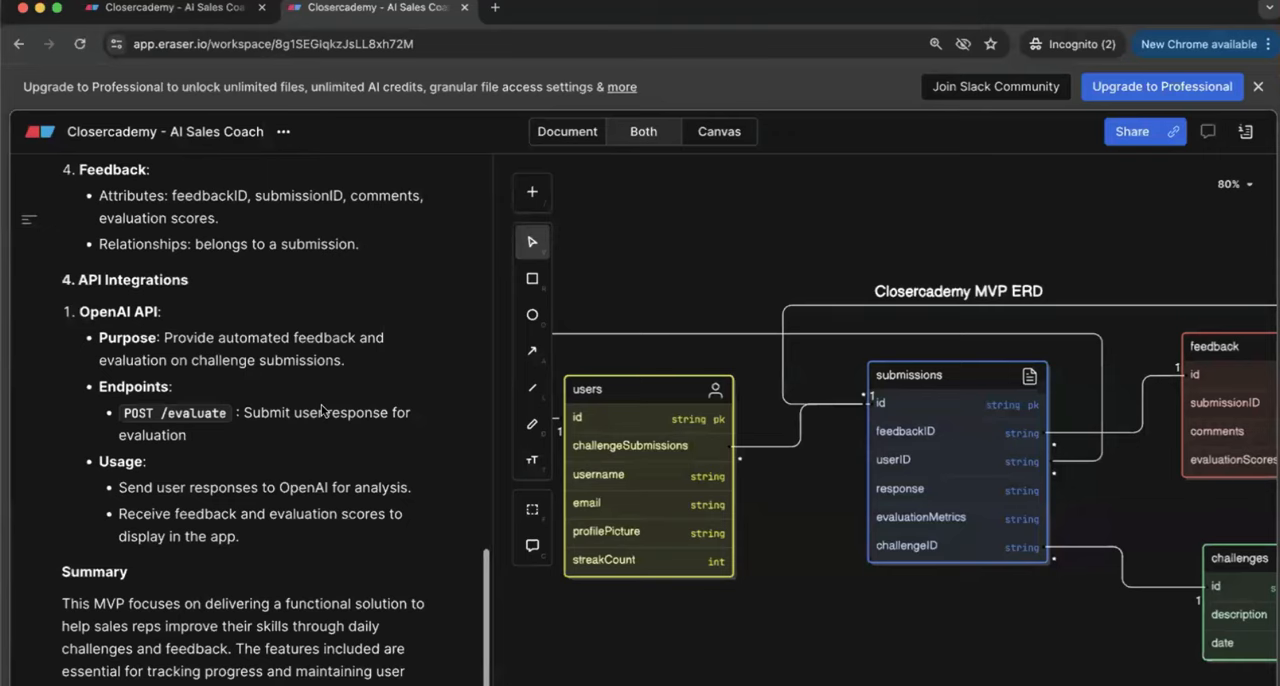
# Step: Read through the Summary and review the requirements document from the feature list to the API integrations
pyautogui.scroll(-2, 325, 511)
pyautogui.scroll(-1, 325, 511)
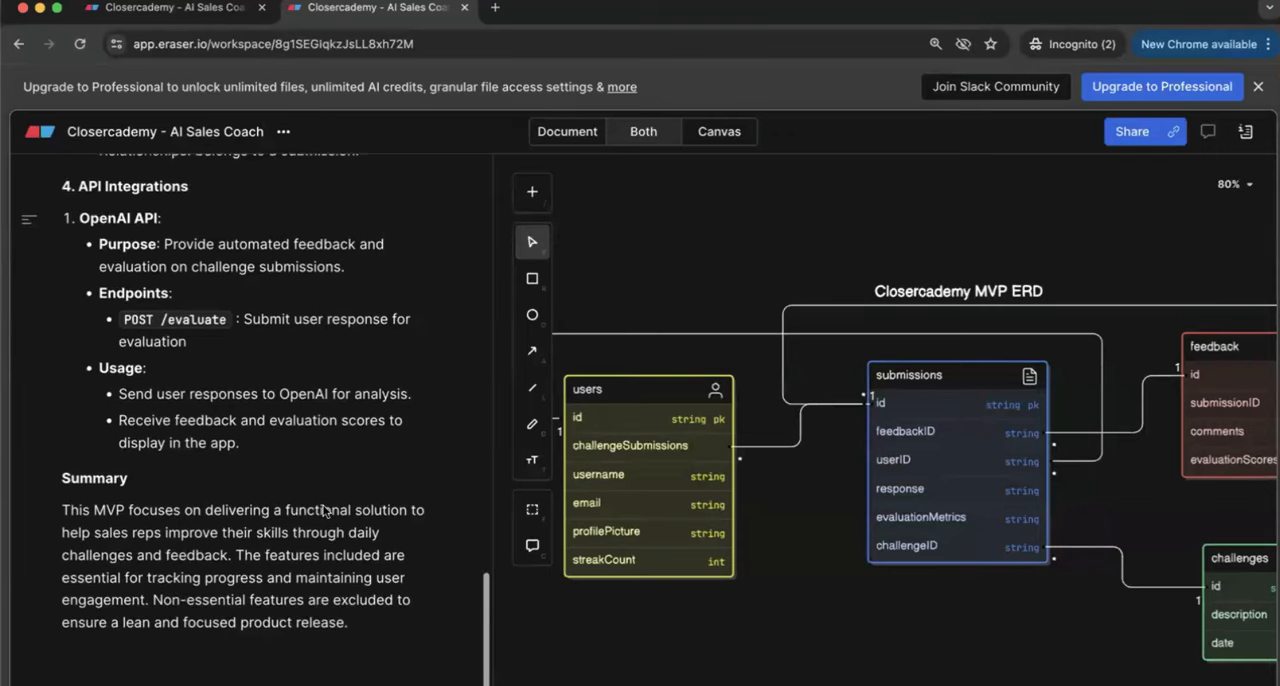
pyautogui.scroll(20, 323, 511)
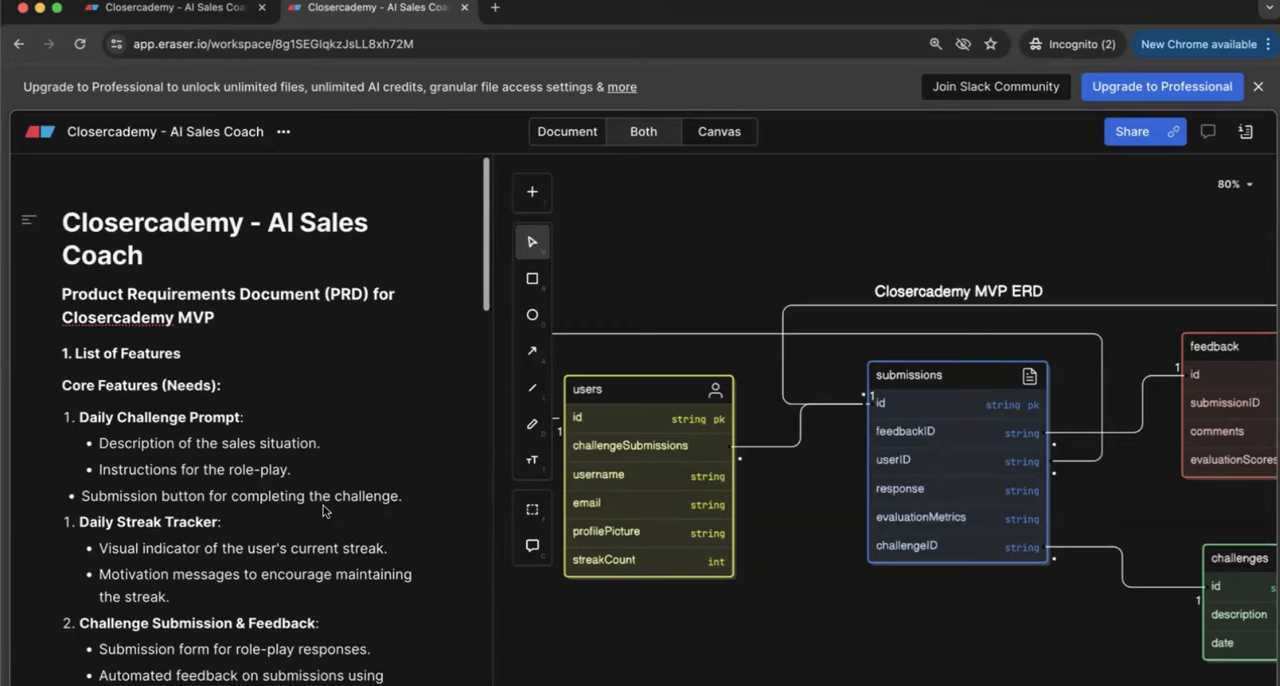
pyautogui.scroll(-20, 323, 511)
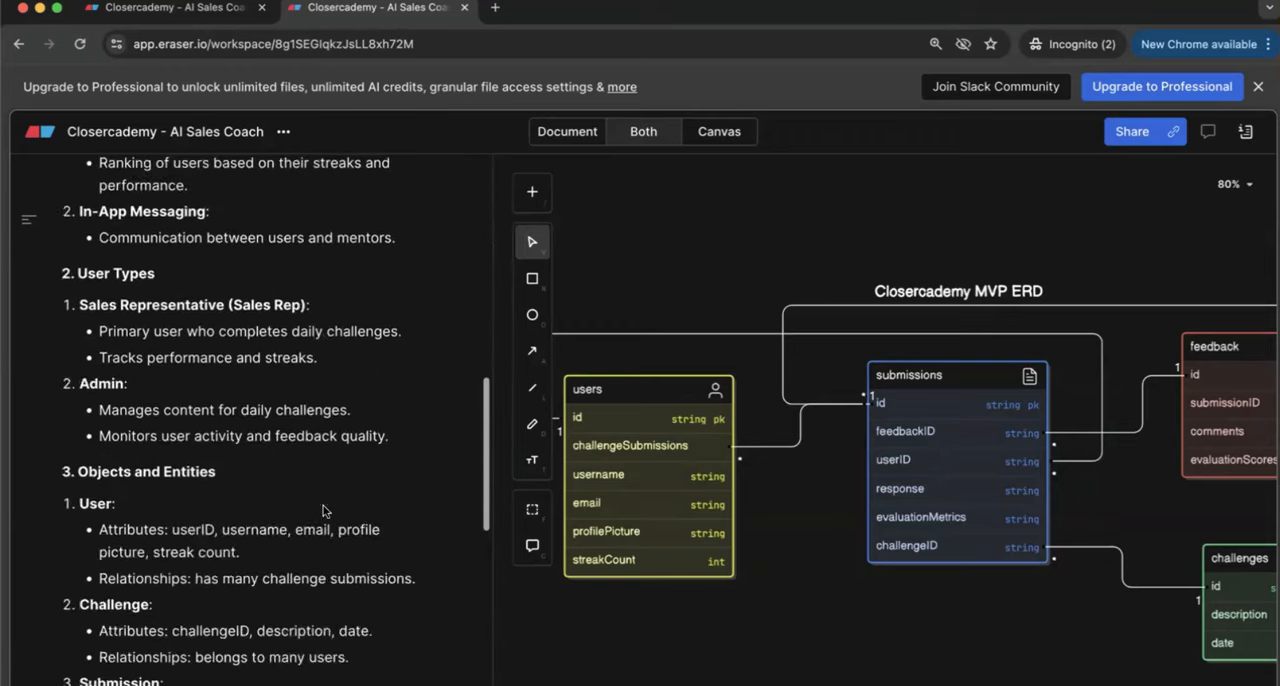
pyautogui.scroll(15, 323, 511)
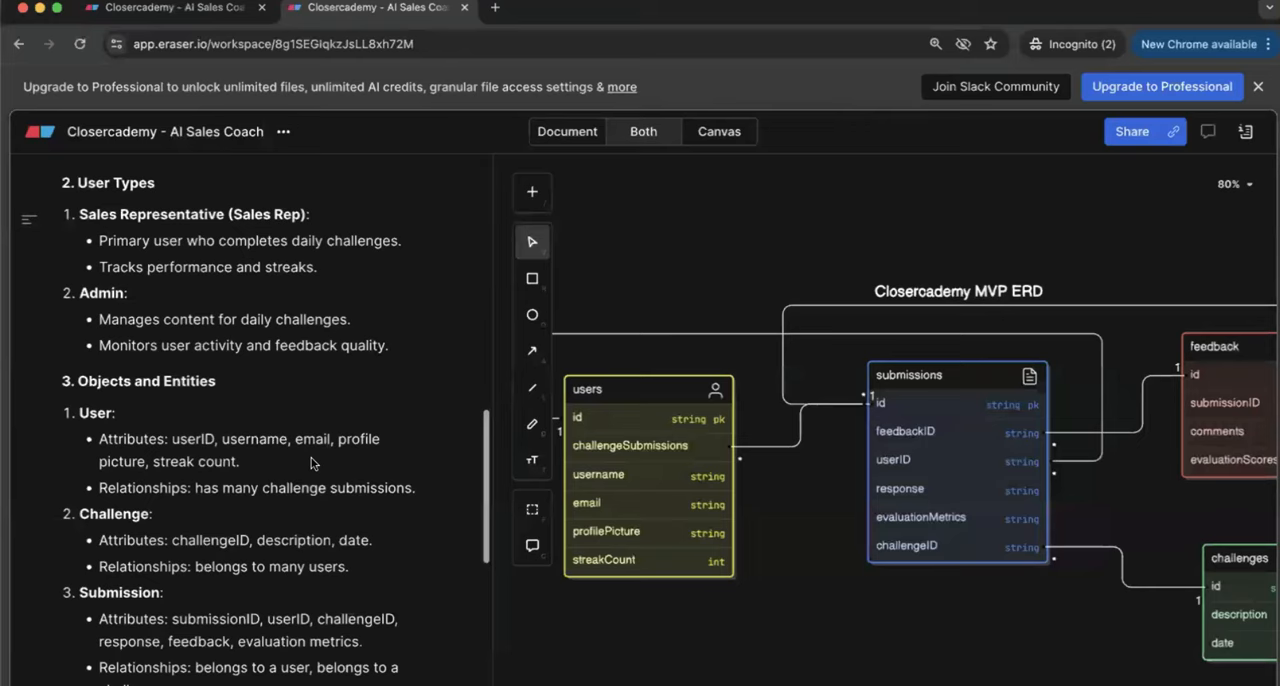
pyautogui.scroll(-10, 311, 463)
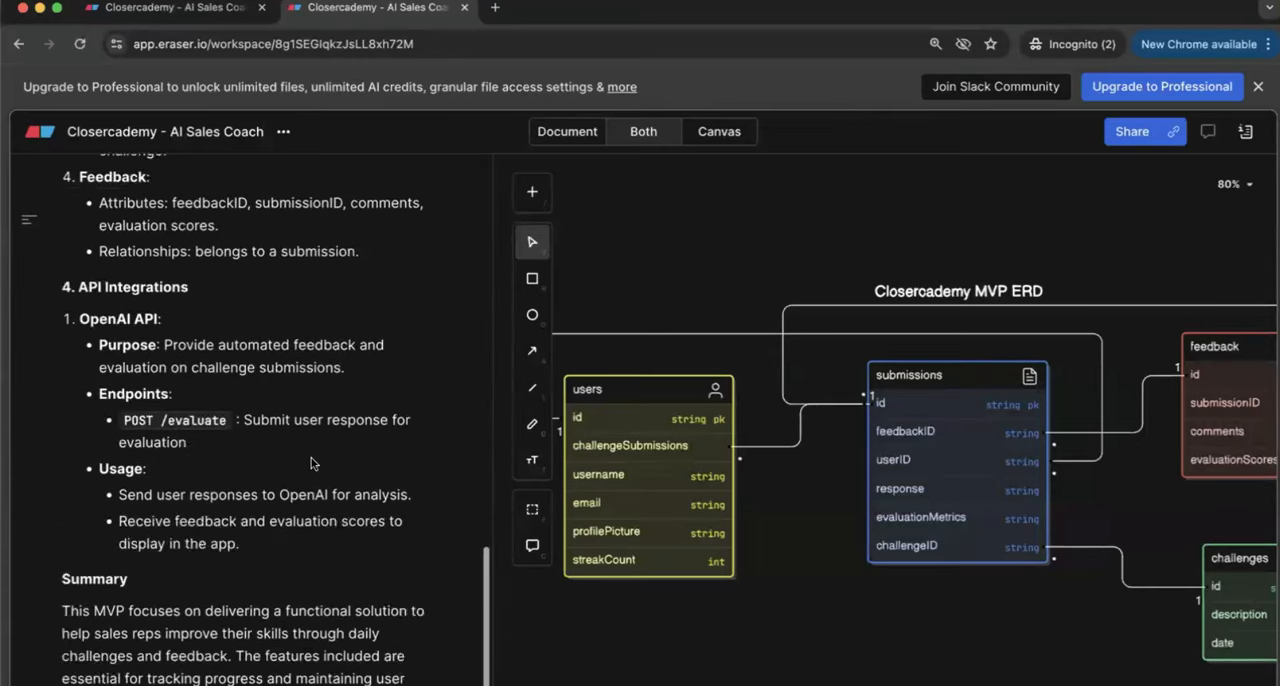
pyautogui.scroll(20, 311, 463)
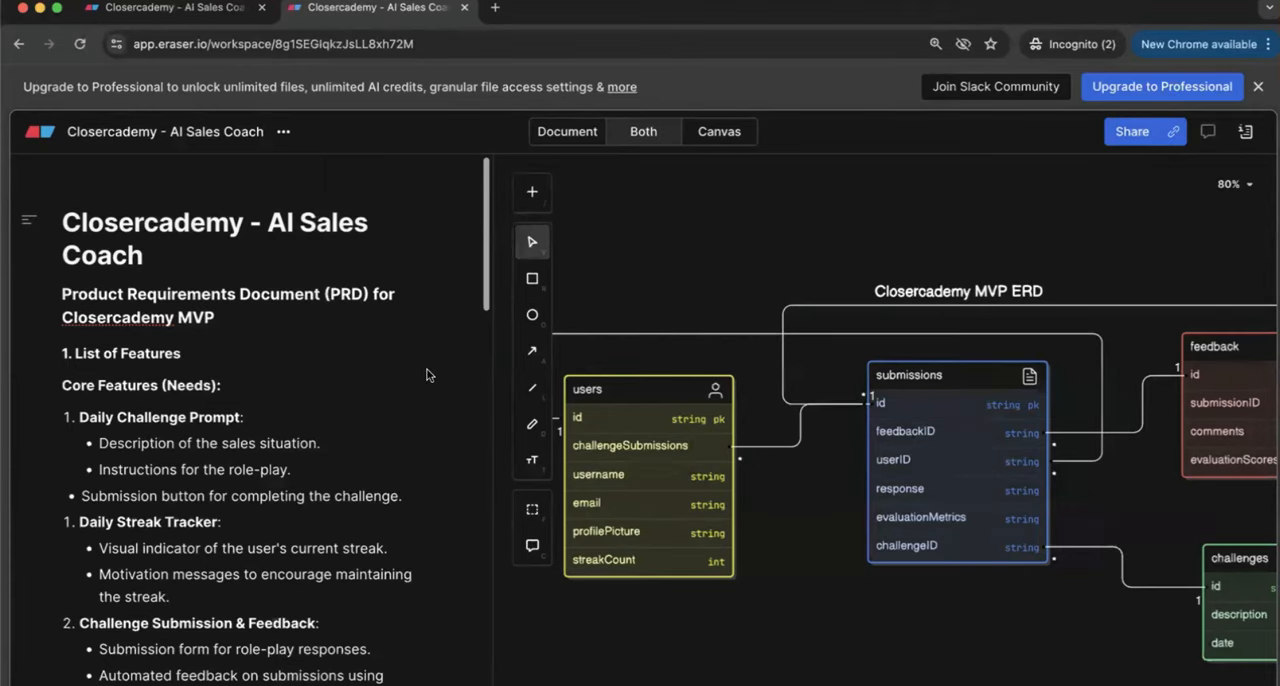
# Step: Examine the Closercademy MVP ERD as a whole, with its users, submissions, feedback and challenges tables
pyautogui.scroll(-1, 436, 373)
pyautogui.scroll(-5, 797, 518)
pyautogui.scroll(5, 811, 556)
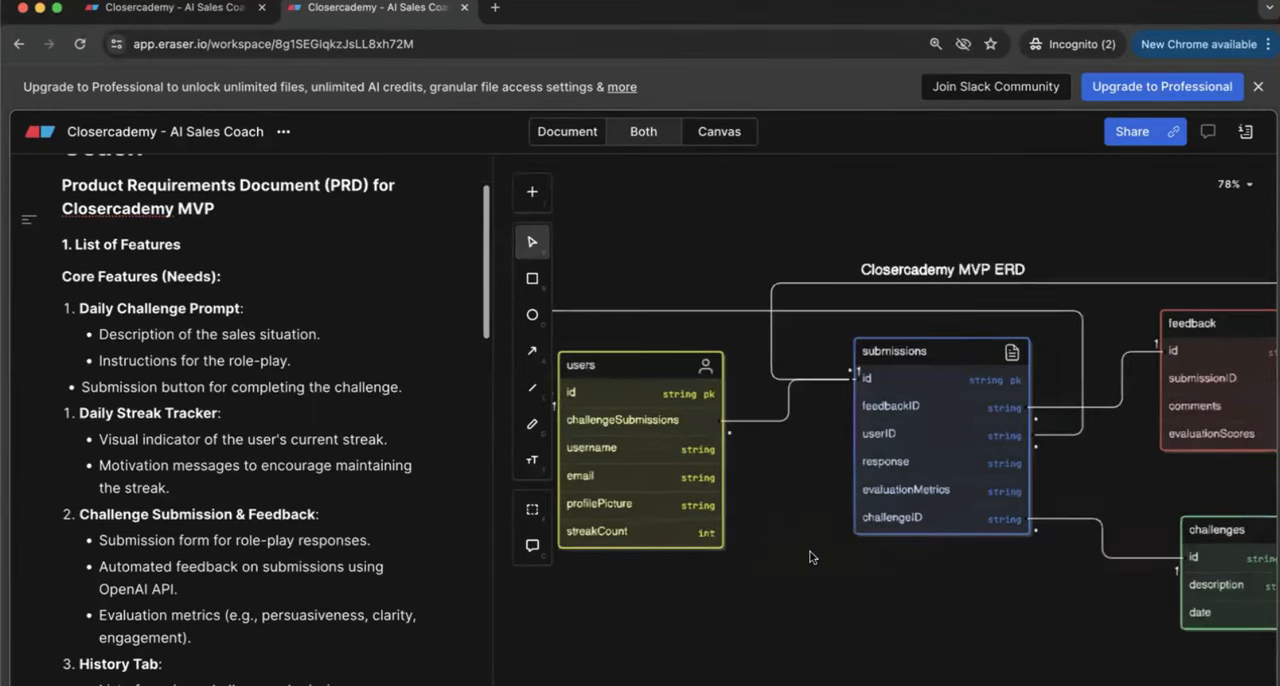
pyautogui.scroll(-5, 810, 557)
pyautogui.scroll(3, 810, 557)
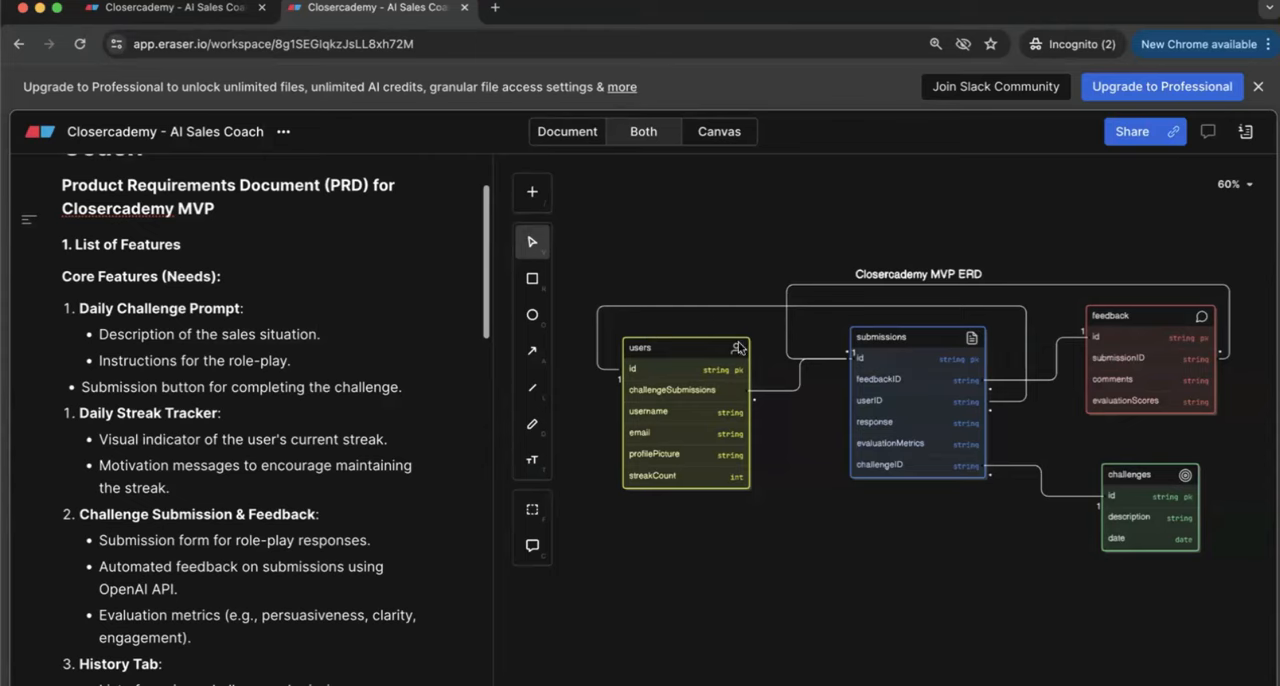
pyautogui.scroll(3, 685, 368)
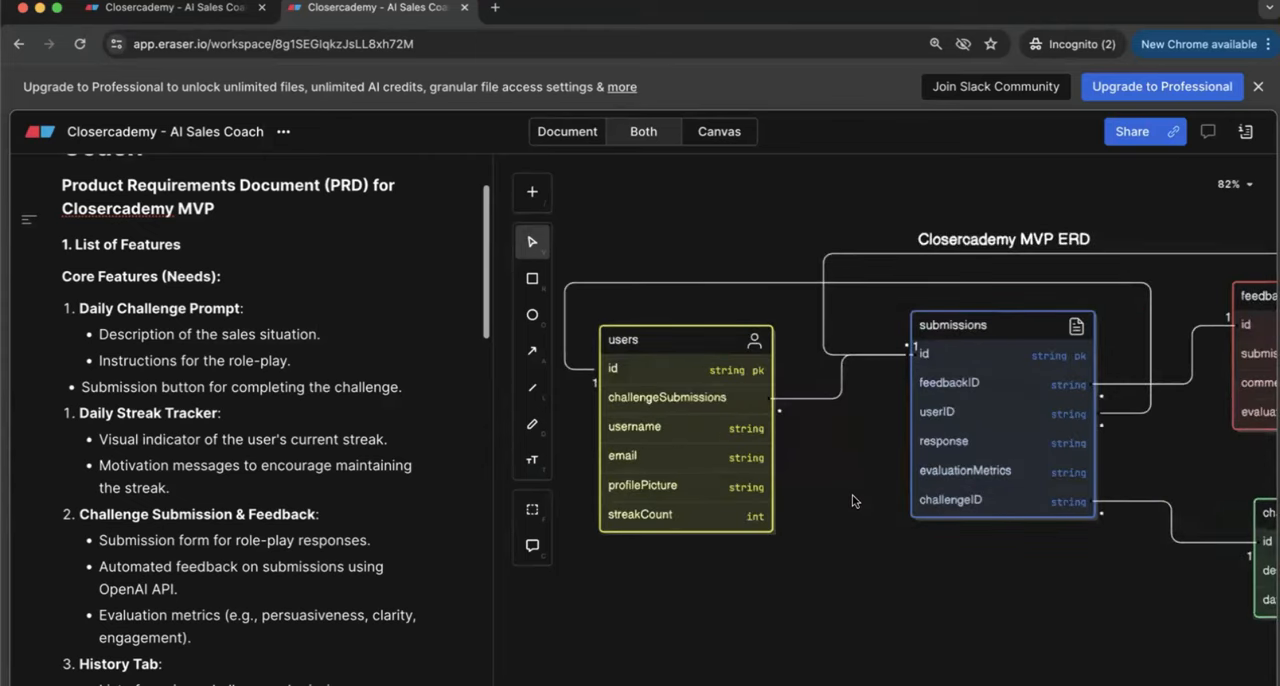
# Step: Search Google for "entity definition" in a separate tab, read the results and return to the diagram
pyautogui.click(495, 9)
pyautogui.write('entit')
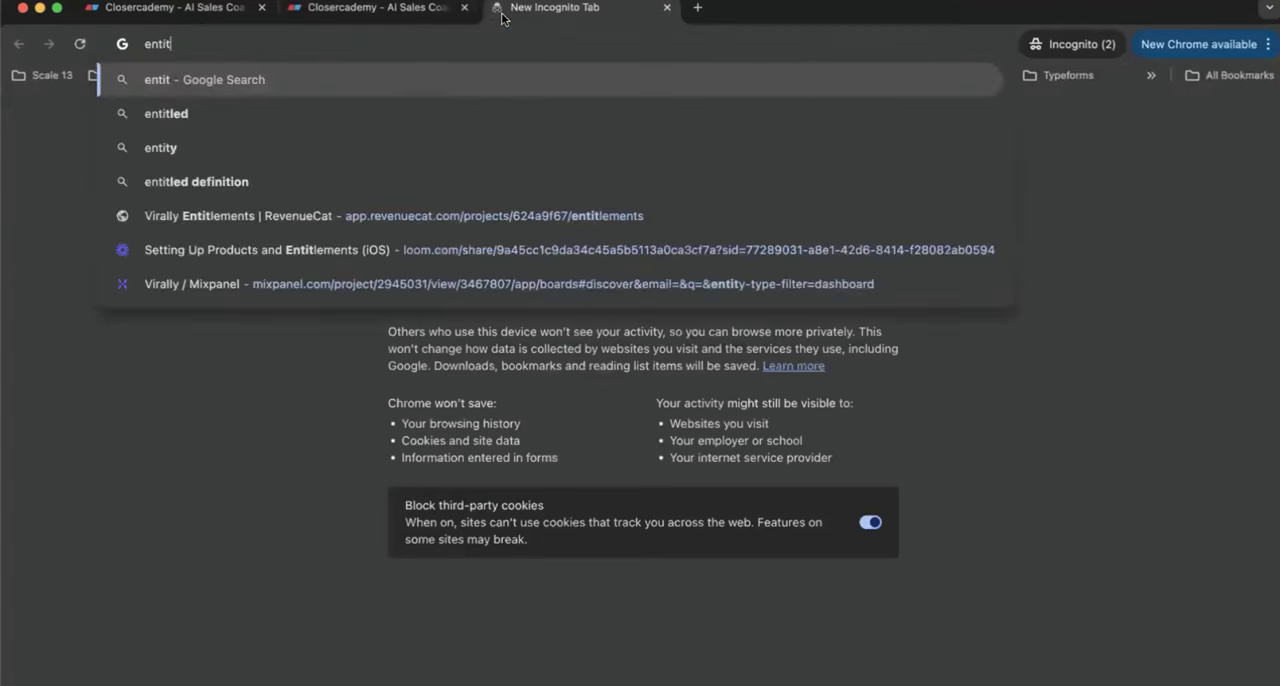
pyautogui.write('y relations')
pyautogui.hotkey('alt', 'BackSpace')
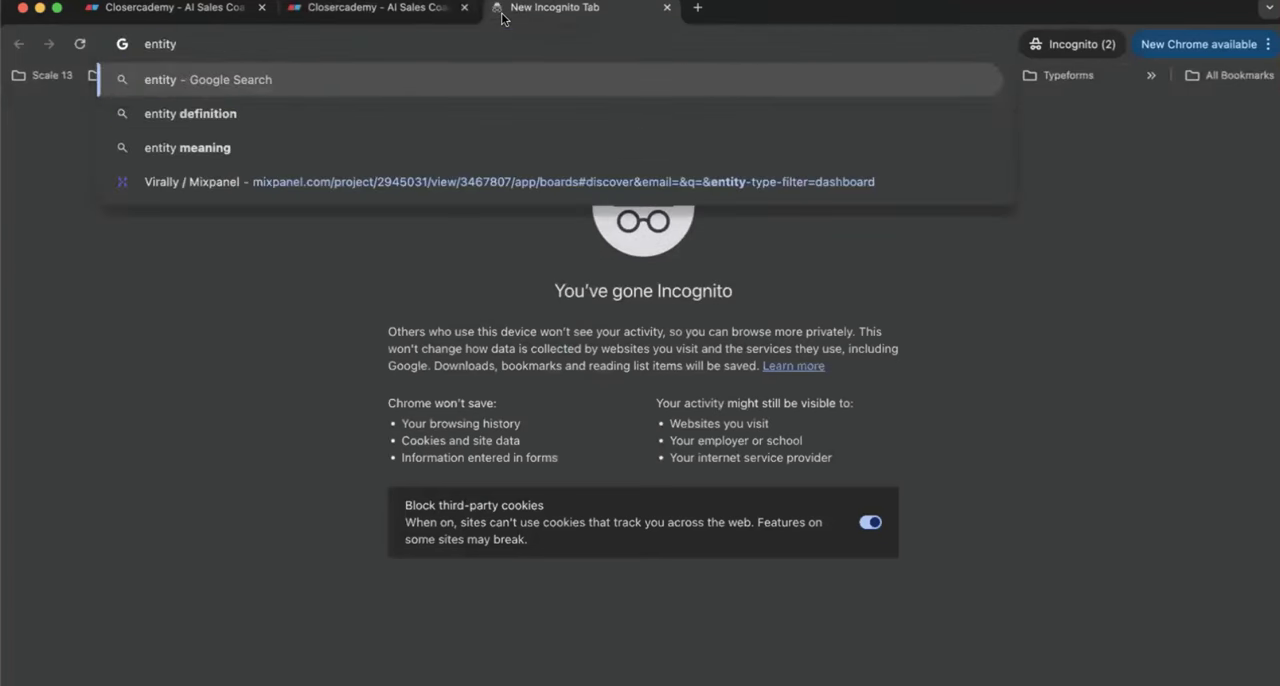
pyautogui.write('definition')
pyautogui.press('Return')
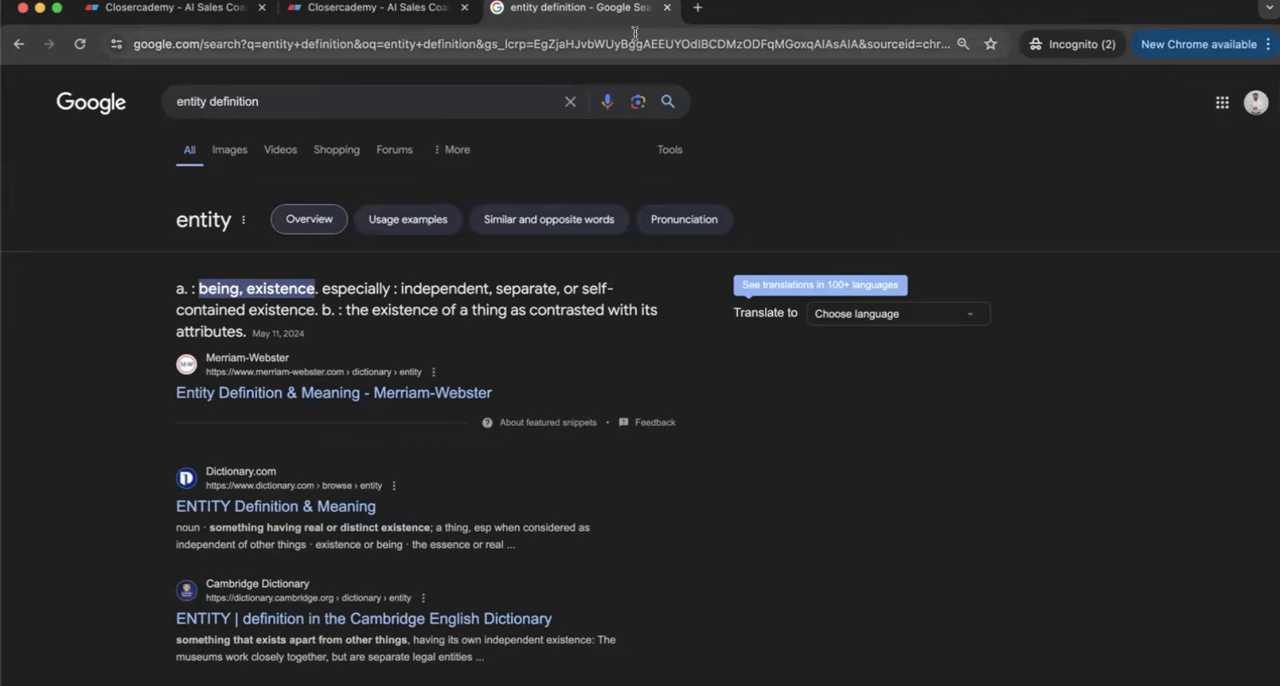
pyautogui.click(667, 8)
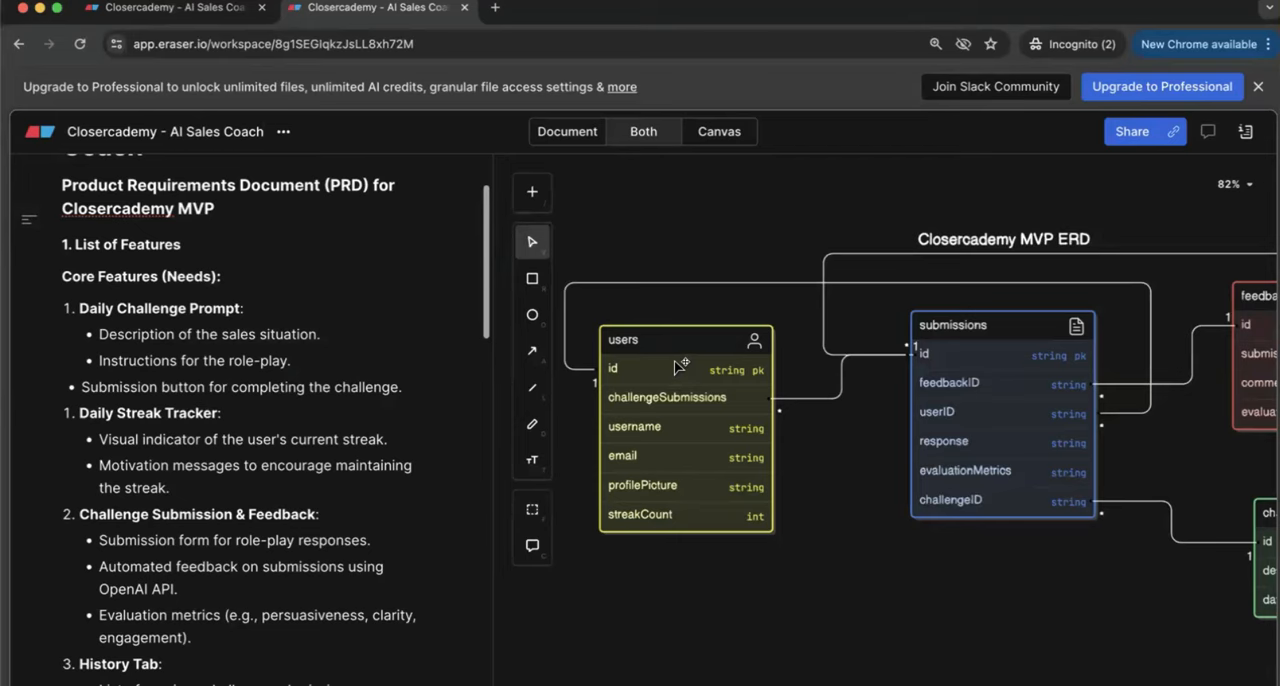
# Step: Examine the fields of the users table in the ERD and its connections to the other tables
pyautogui.hscroll(5, 975, 374)
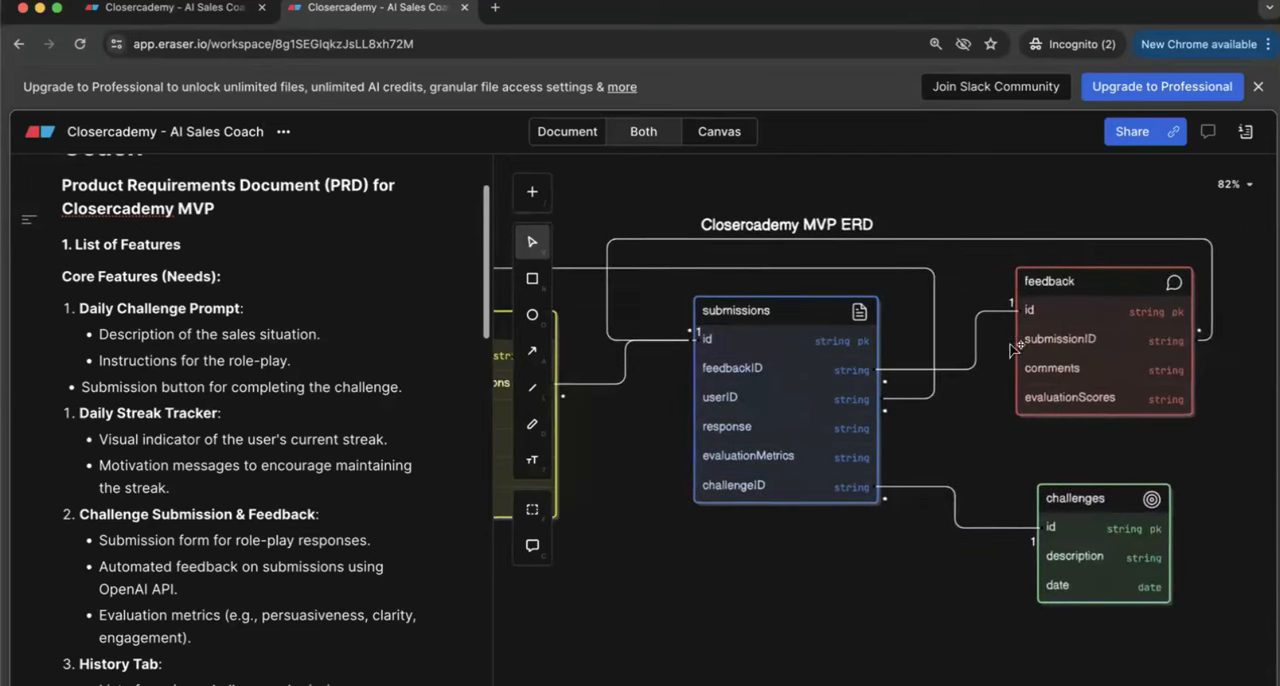
pyautogui.hscroll(-6, 1099, 376)
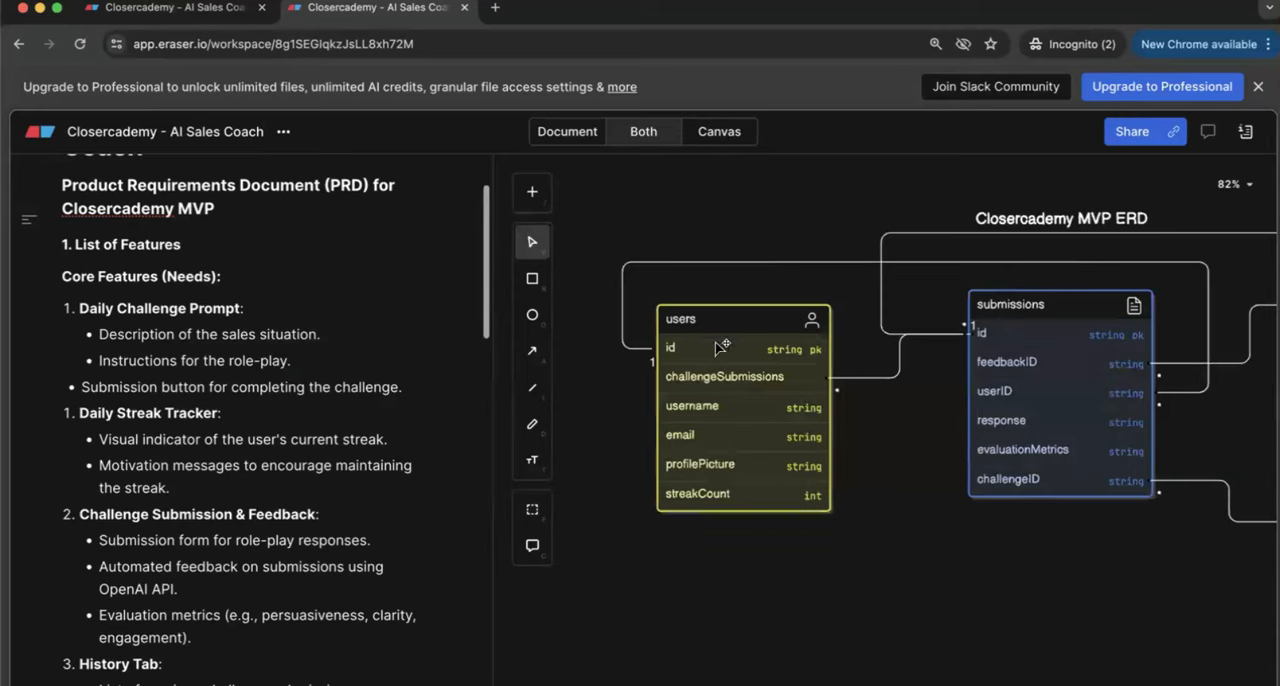
pyautogui.scroll(5, 718, 347)
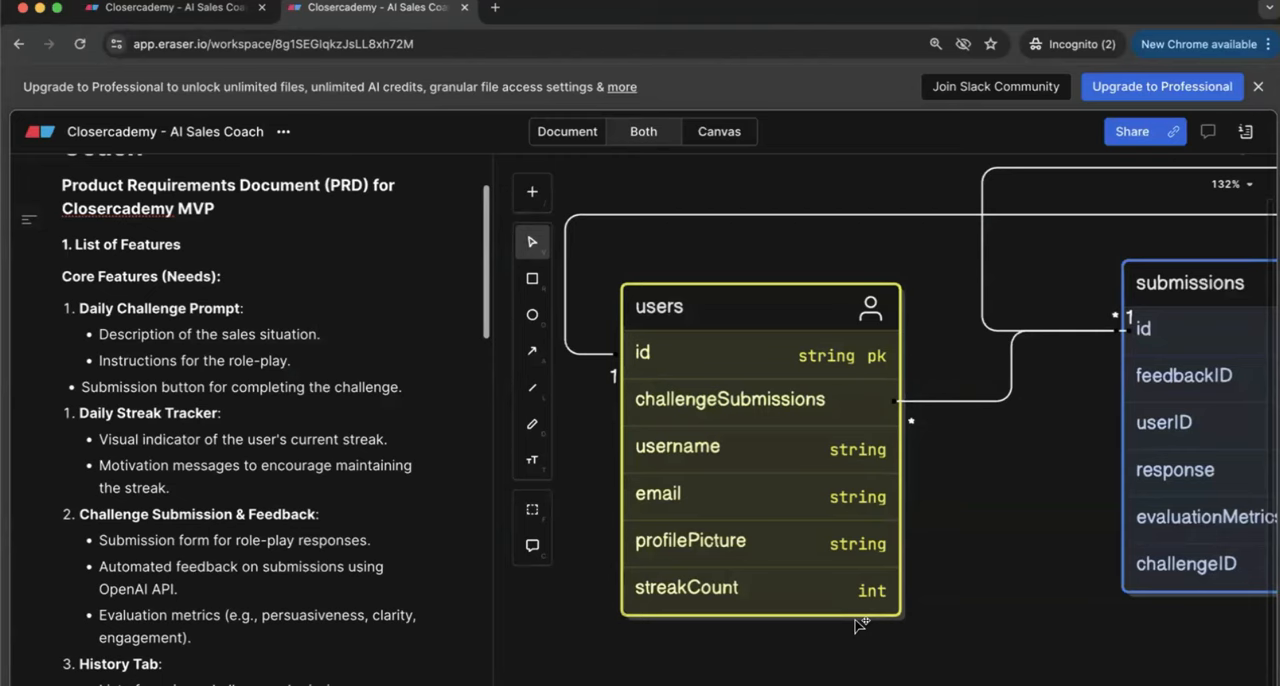
pyautogui.scroll(-3, 858, 624)
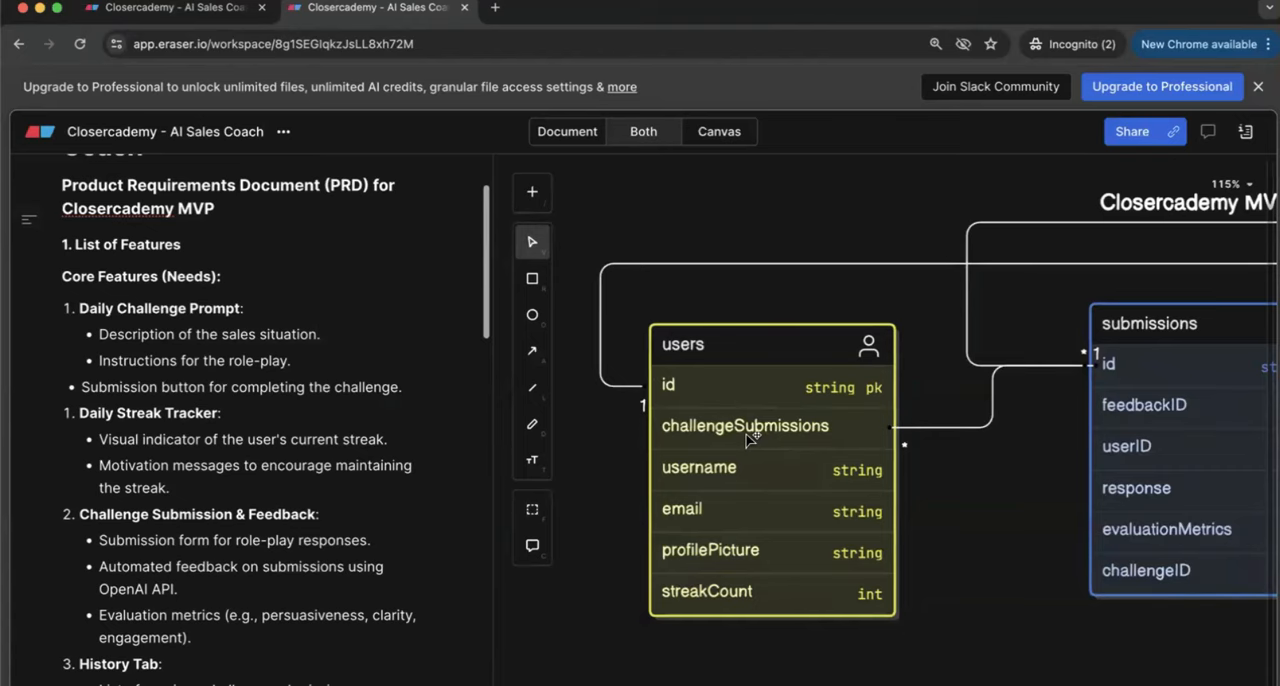
pyautogui.scroll(-10, 751, 440)
pyautogui.scroll(4, 751, 440)
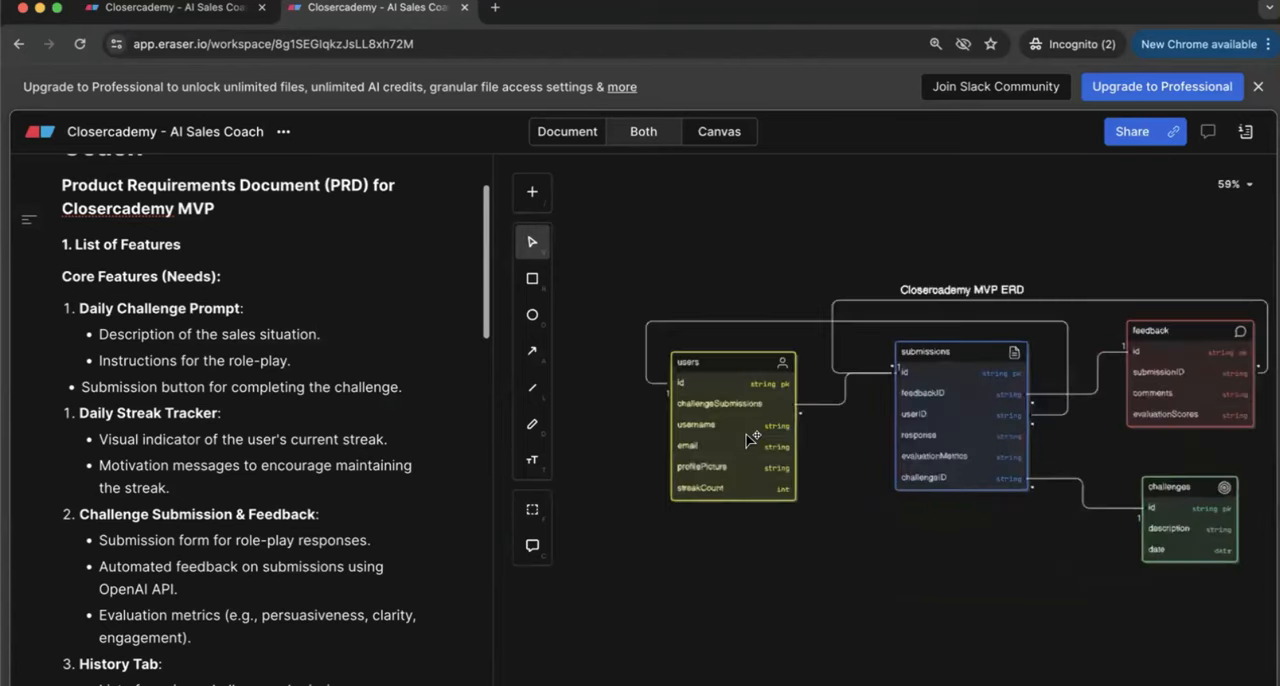
pyautogui.scroll(-2, 751, 440)
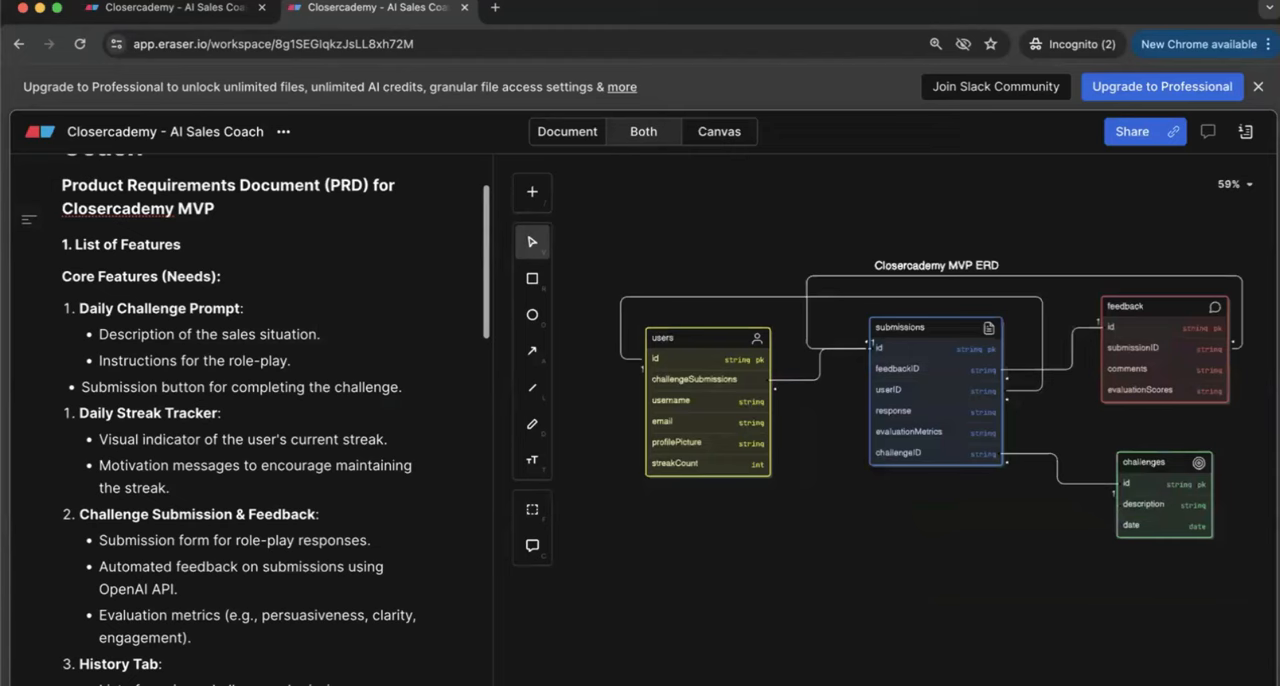
# Step: Delete the Closercademy MVP ERD from the canvas
pyautogui.scroll(-3, 1243, 588)
pyautogui.hscroll(2, 1243, 588)
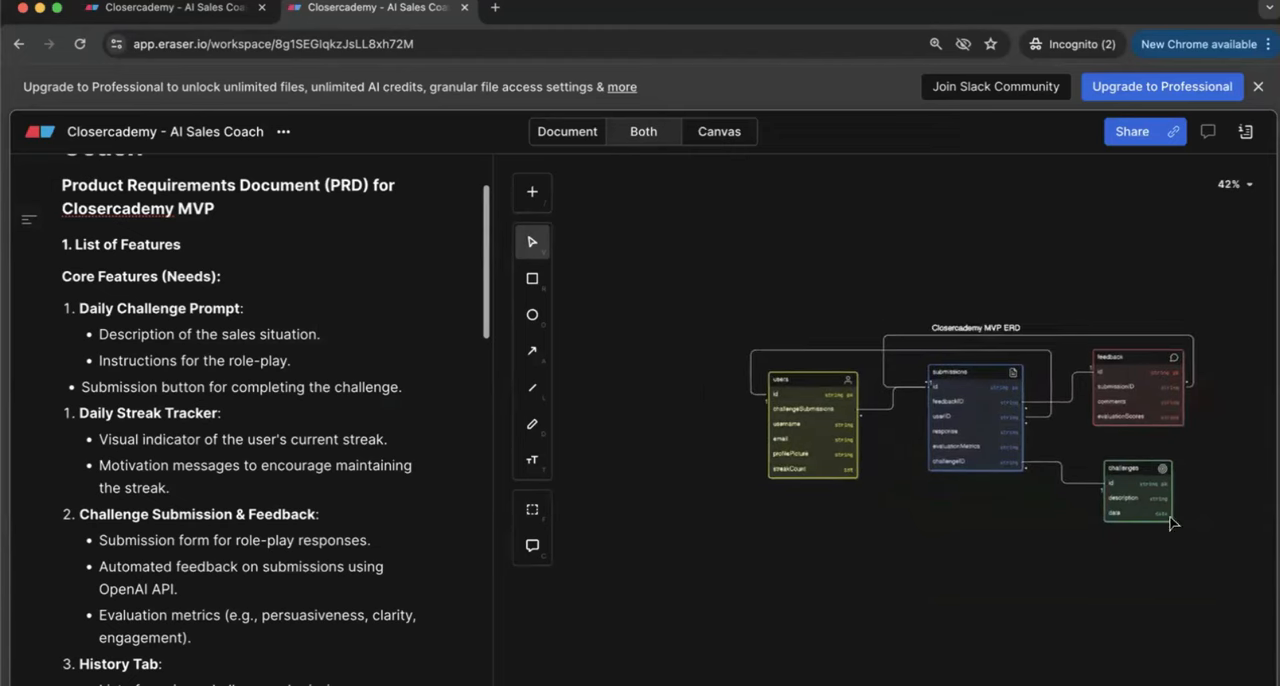
pyautogui.click(1015, 314)
pyautogui.press('Delete')
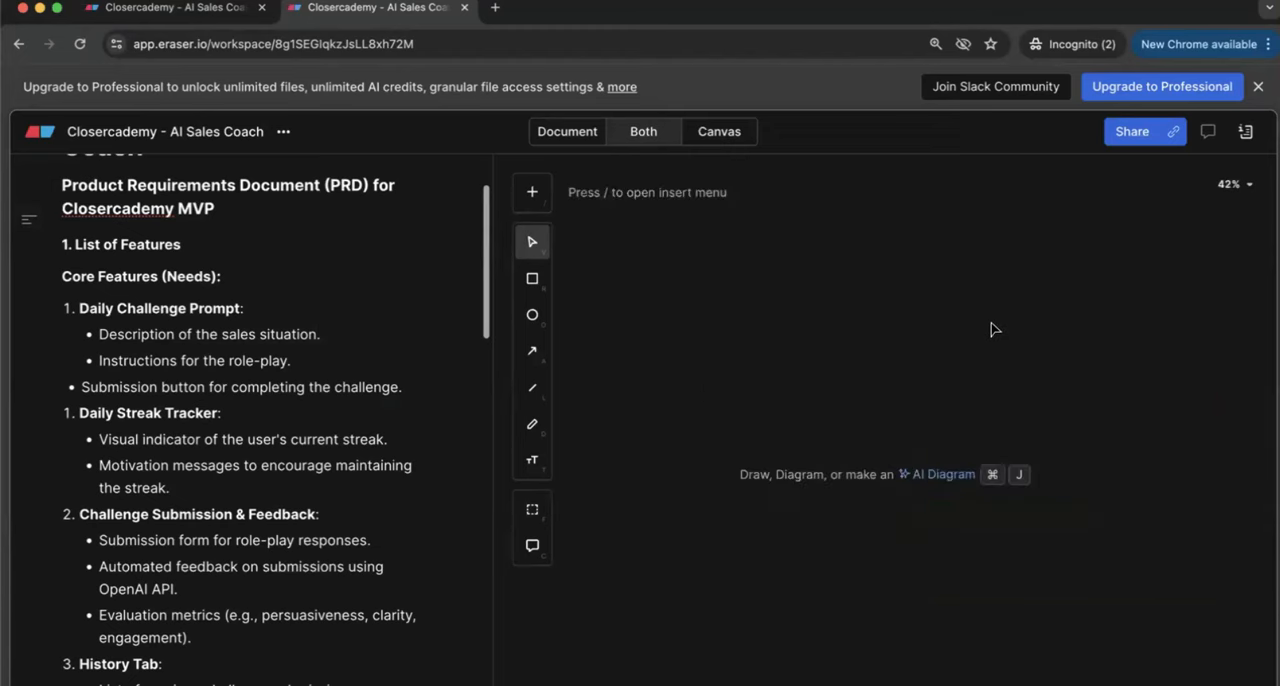
# Step: Copy the whole body text of the product requirements document
pyautogui.scroll(2, 166, 375)
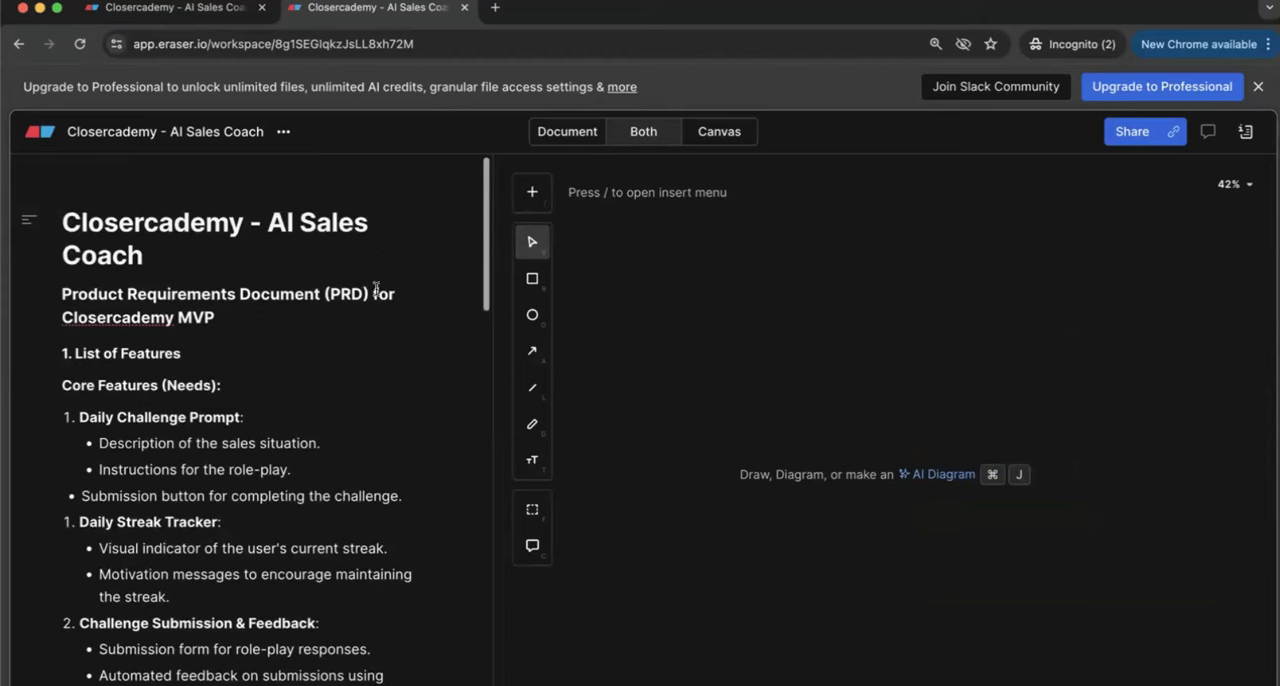
pyautogui.scroll(-1, 241, 338)
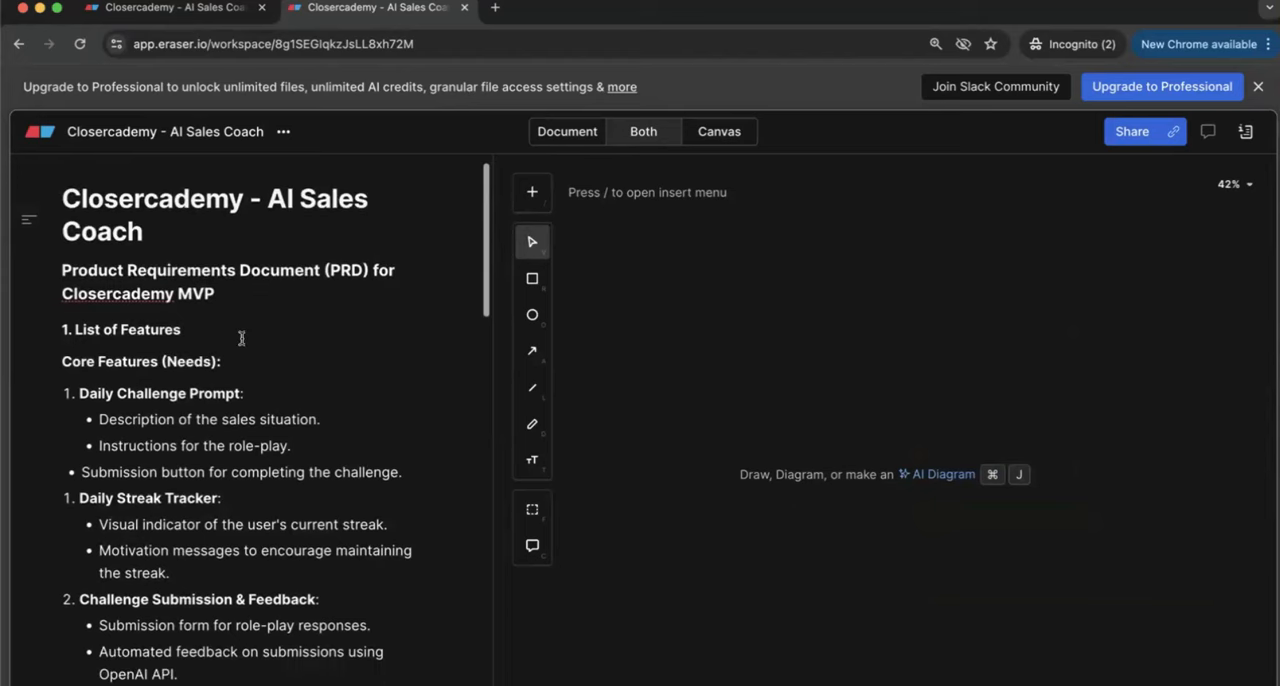
pyautogui.click(940, 474)
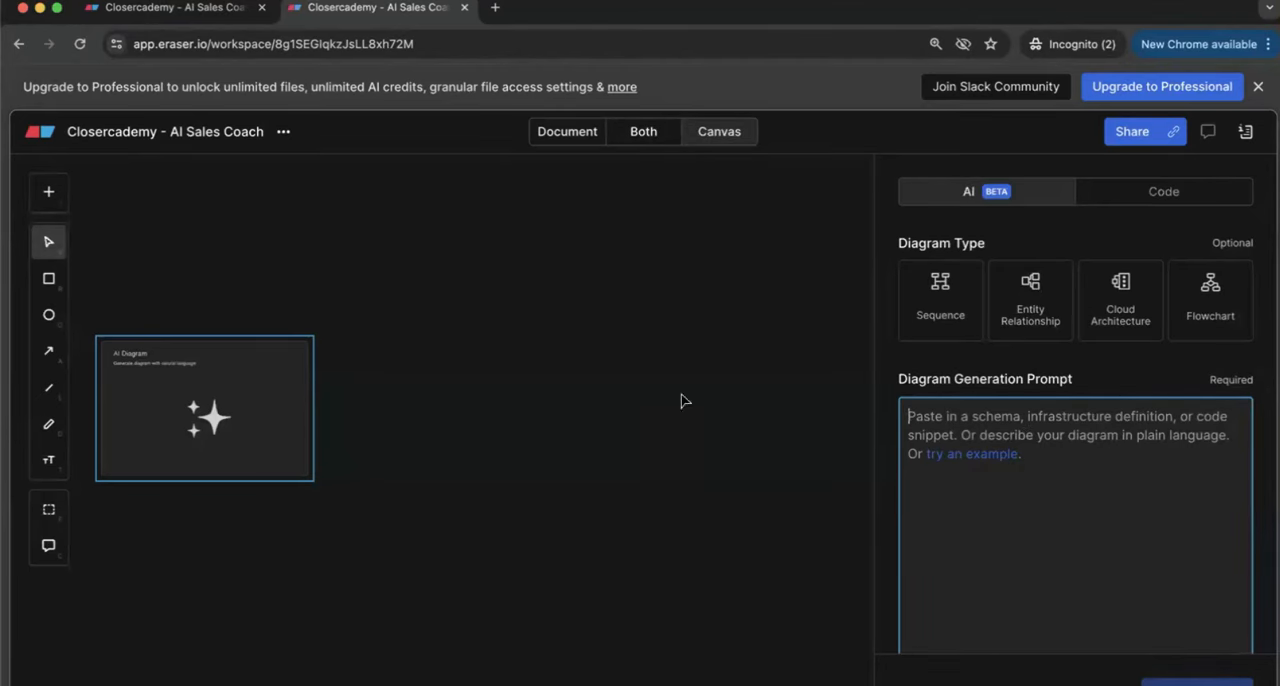
pyautogui.click(770, 288)
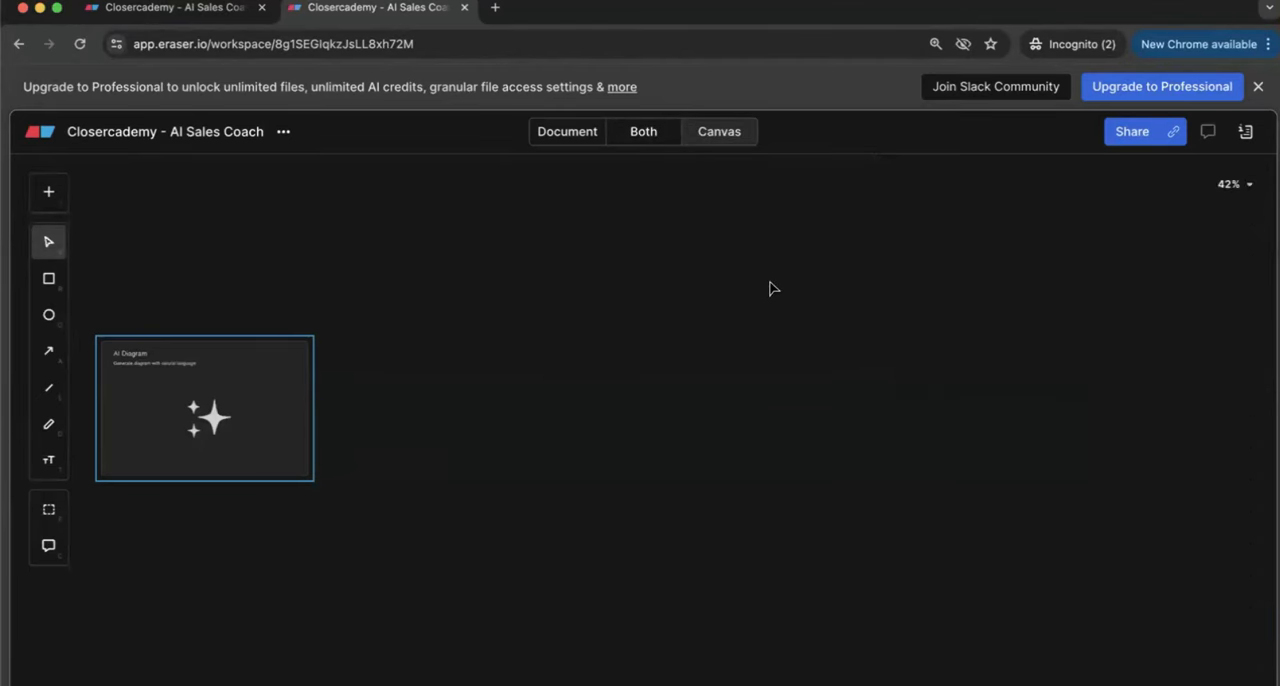
pyautogui.click(596, 138)
pyautogui.press('super+a')
pyautogui.click(711, 133)
pyautogui.click(652, 133)
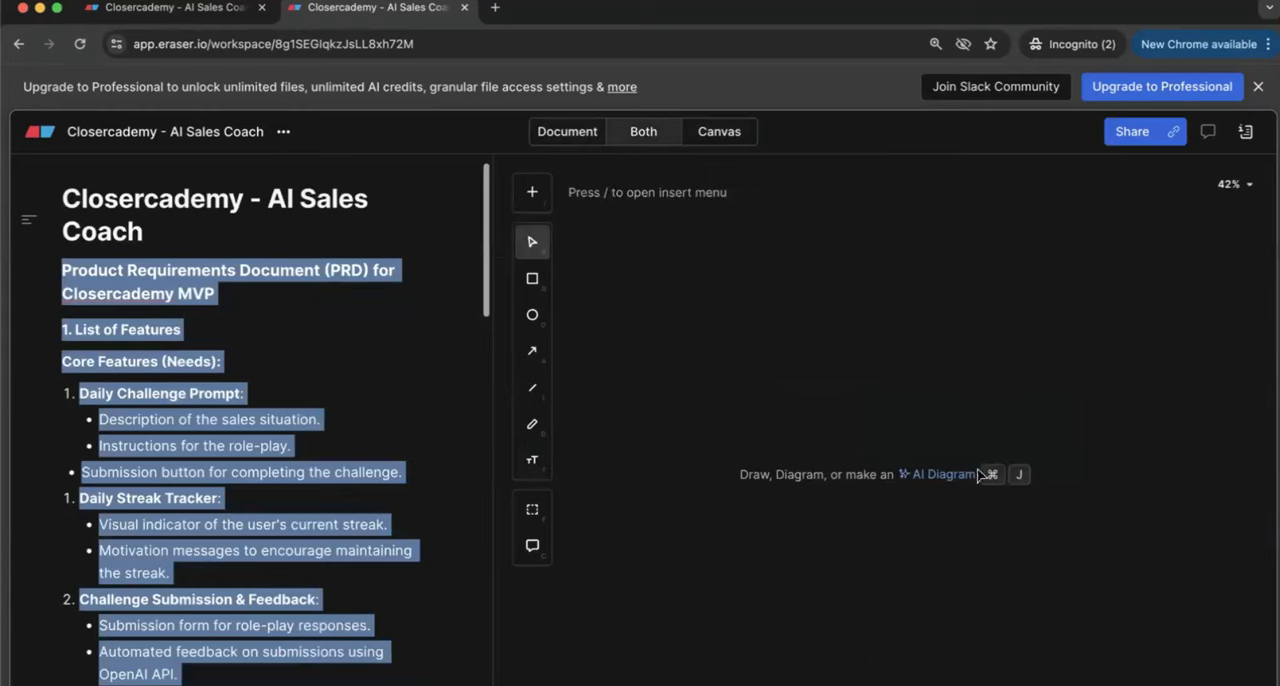
# Step: Start a new AI diagram and clear the example Prisma schema from its generation prompt
pyautogui.click(958, 462)
pyautogui.click(1014, 452)
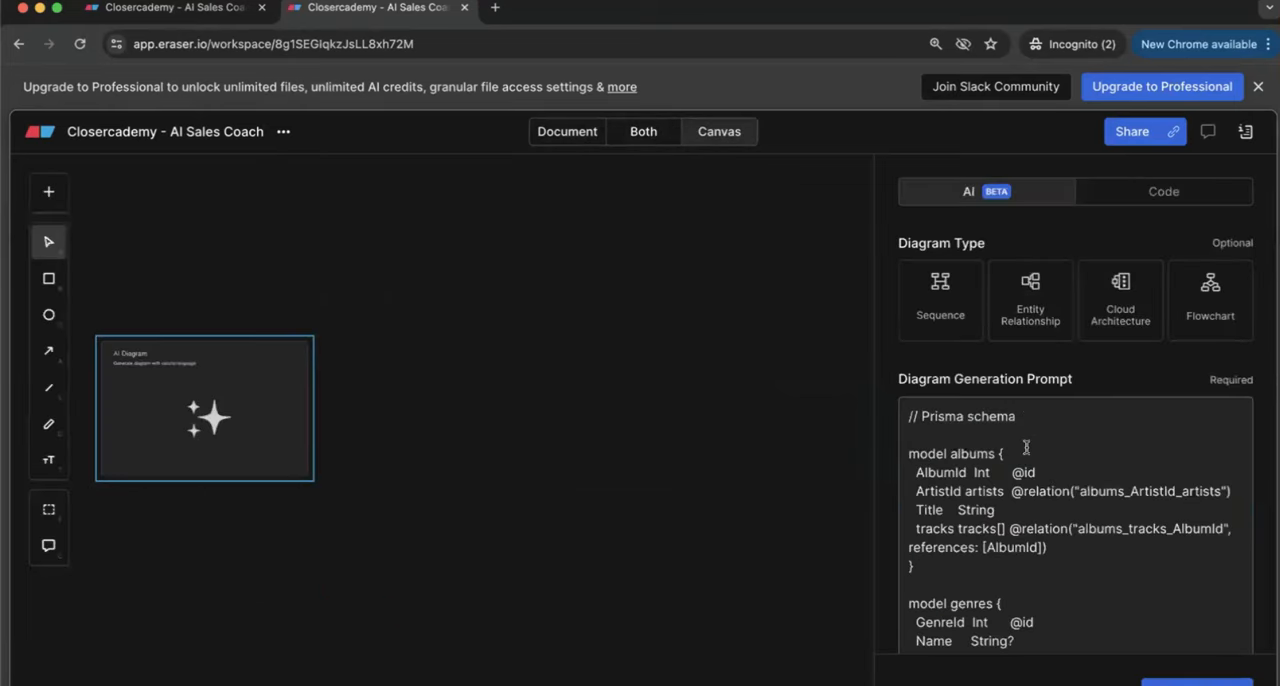
pyautogui.click(1026, 447)
pyautogui.press('super+a')
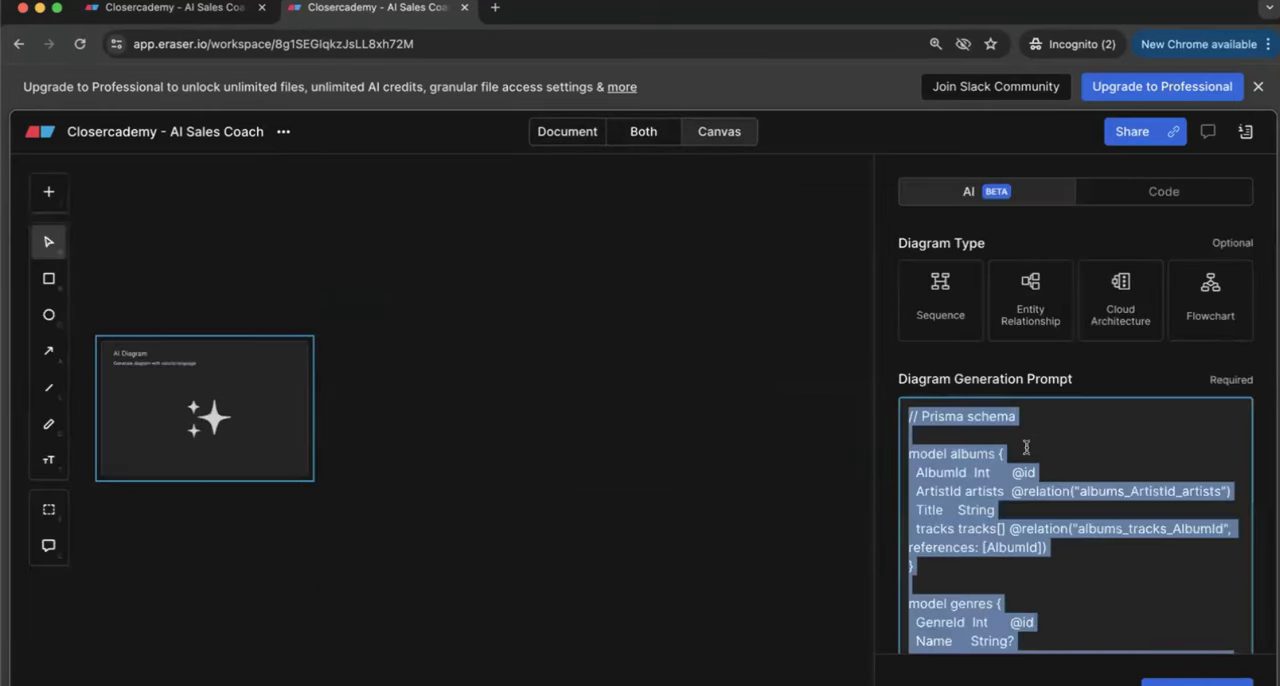
pyautogui.press('BackSpace')
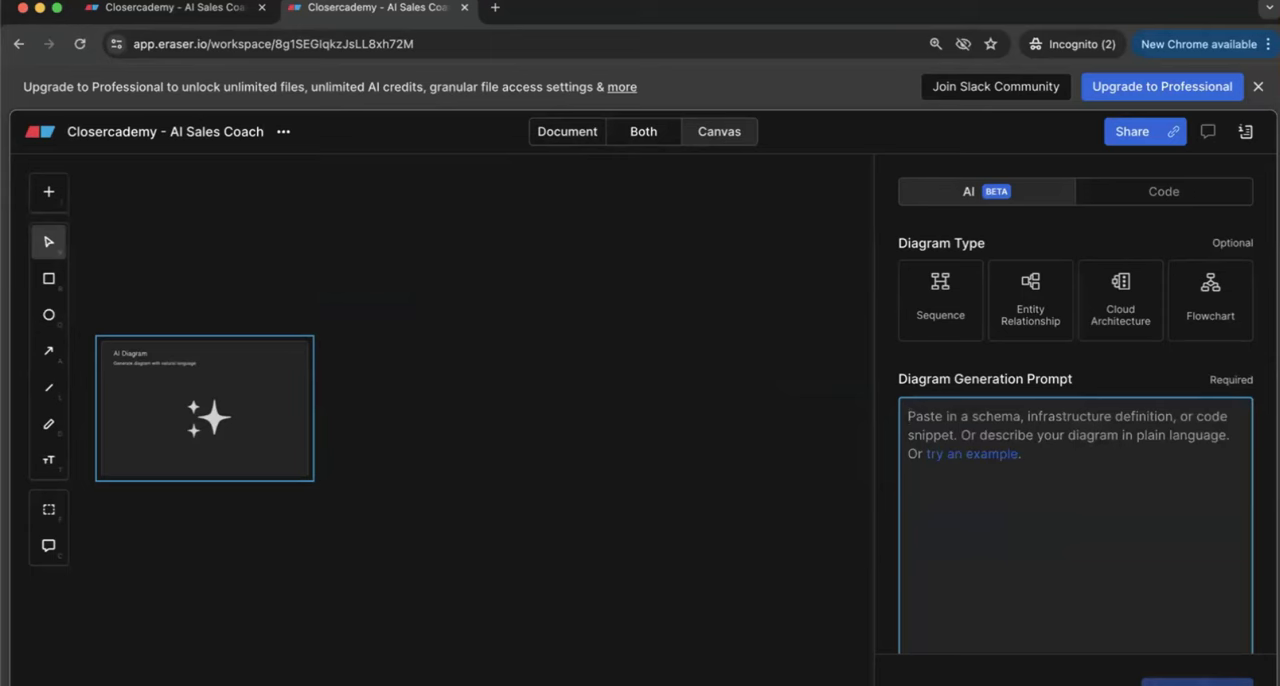
# Step: Enter the diagram prompt "design me a firebase database for my ai flutter app. here is the product requirements document"
pyautogui.write('design me a database')
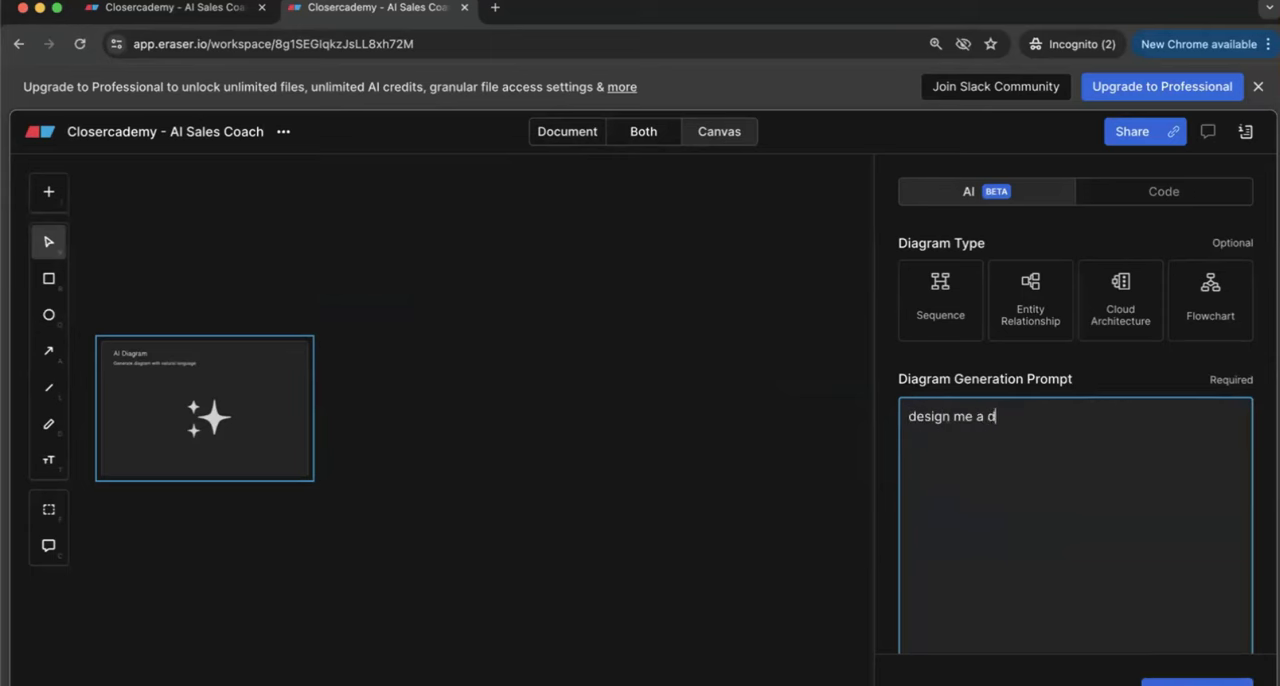
pyautogui.press('BackSpace')
pyautogui.press('BackSpace')
pyautogui.press('BackSpace')
pyautogui.press('BackSpace')
pyautogui.press('BackSpace')
pyautogui.press('BackSpace')
pyautogui.press('BackSpace')
pyautogui.press('BackSpace')
pyautogui.write('firebase database for my ai')
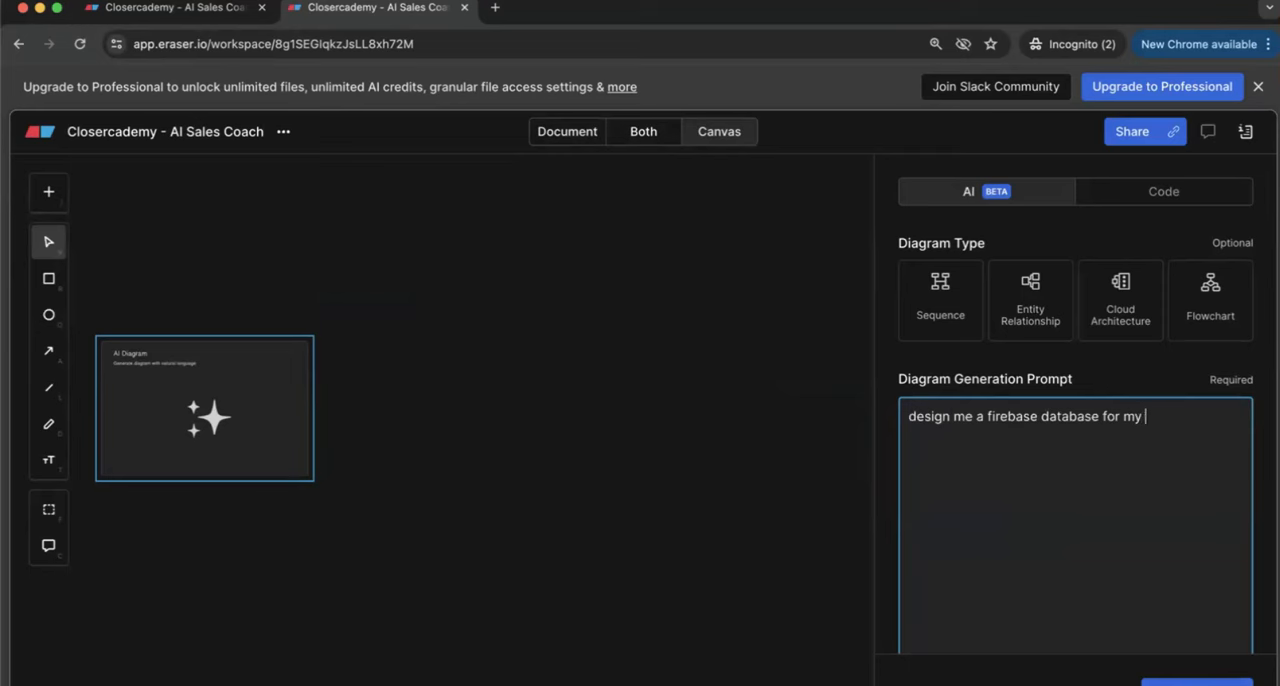
pyautogui.press('BackSpace')
pyautogui.press('BackSpace')
pyautogui.press('BackSpace')
pyautogui.write('ai flutter')
pyautogui.write(' app. here are')
pyautogui.press('BackSpace')
pyautogui.press('BackSpace')
pyautogui.press('BackSpace')
pyautogui.write('is')
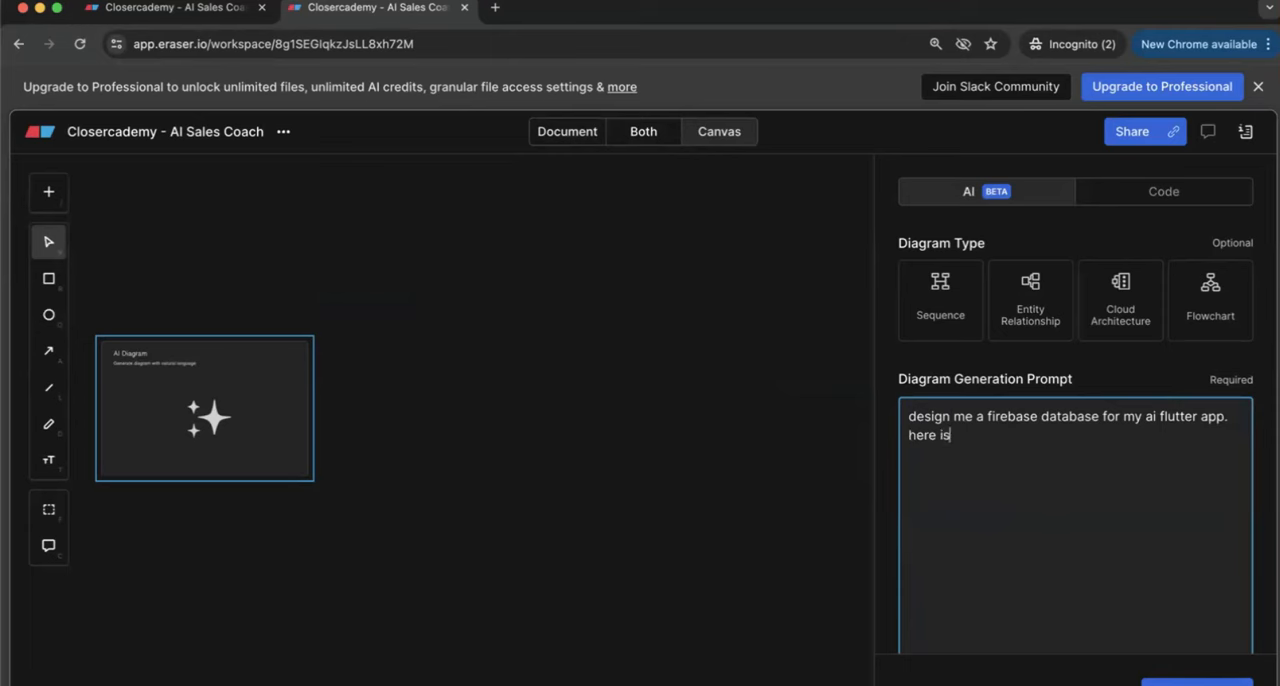
pyautogui.write(' the product requirements document:')
# Step: Paste the copied requirements document below the prompt text and generate the diagram
pyautogui.press('Return')
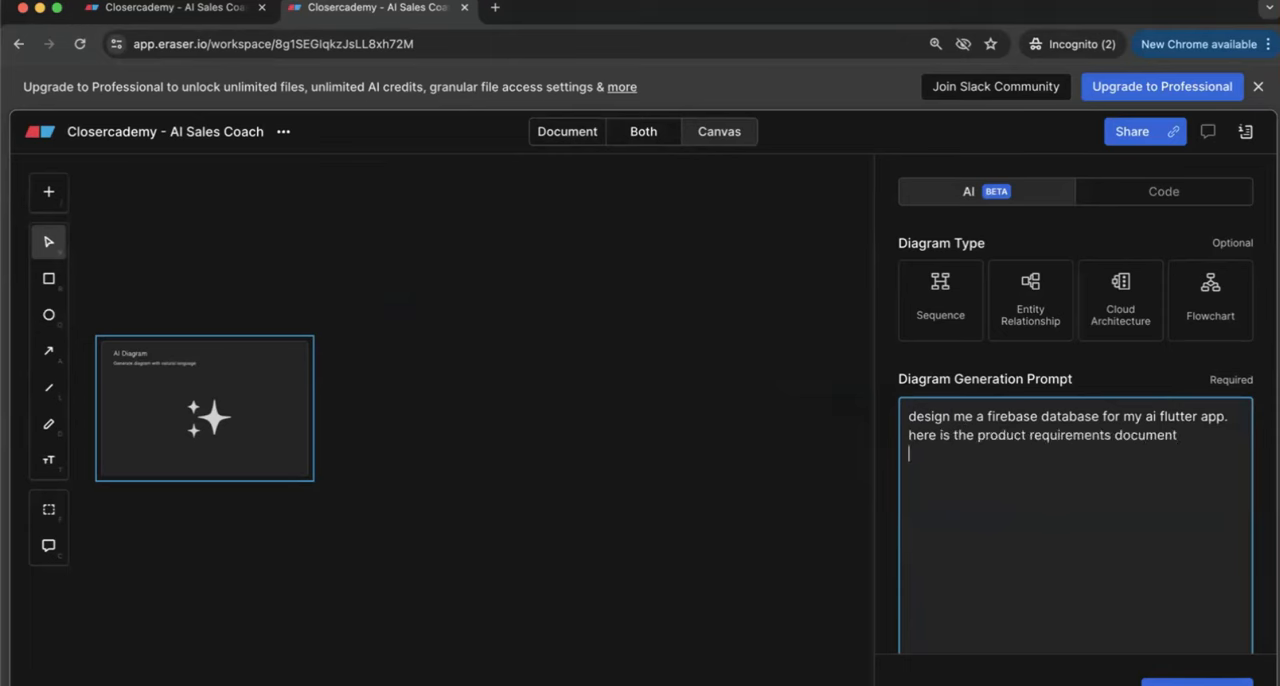
pyautogui.press('super+v')
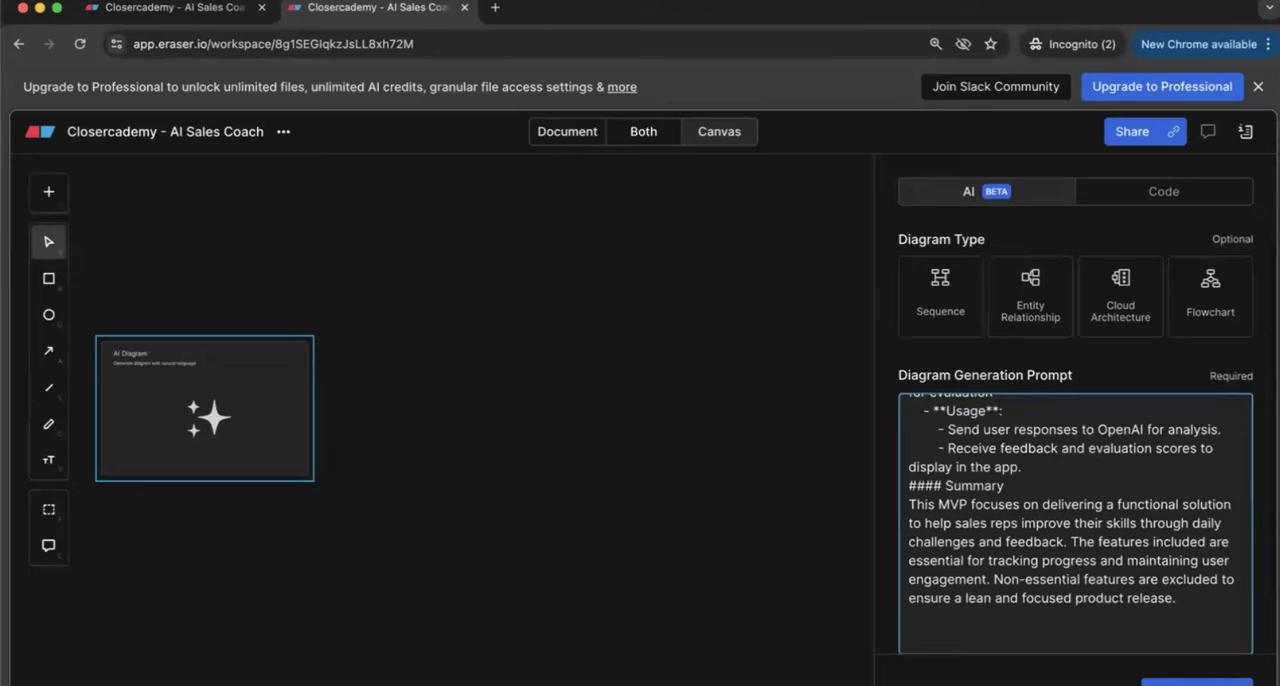
pyautogui.press('super+Return')
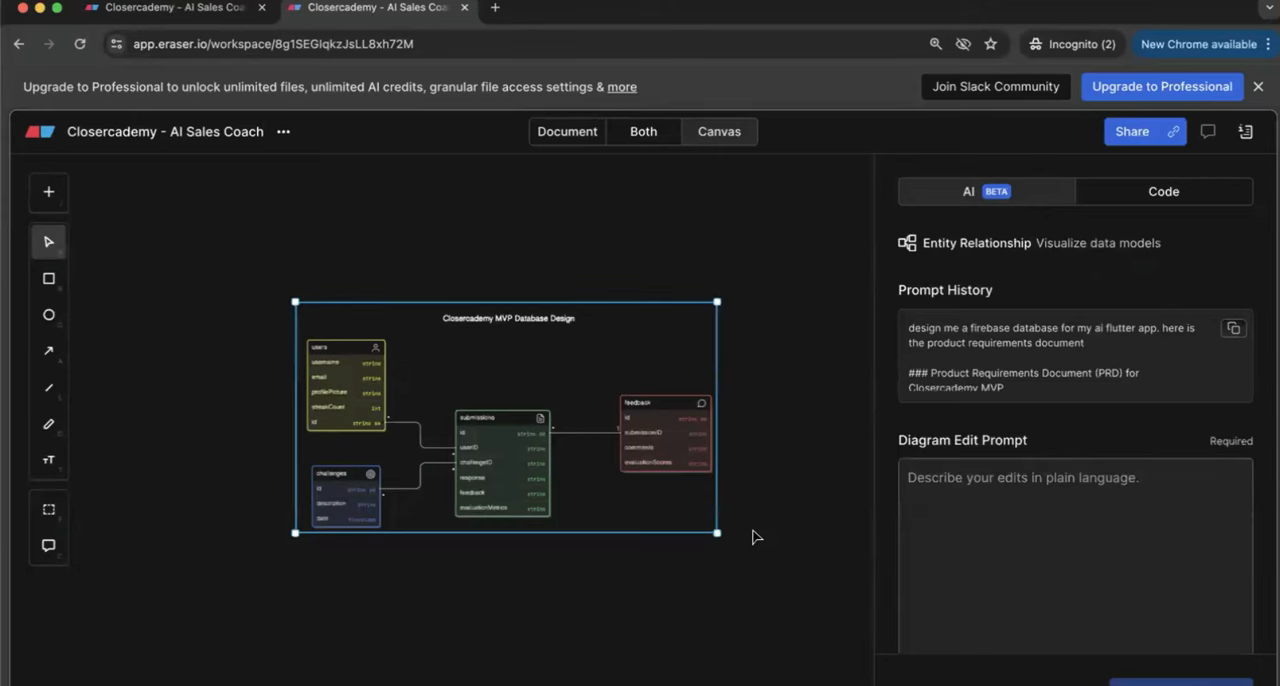
# Step: Look over the generated Closercademy MVP Database Design diagram with its users, challenges, submissions and feedback tables
pyautogui.scroll(3, 509, 455)
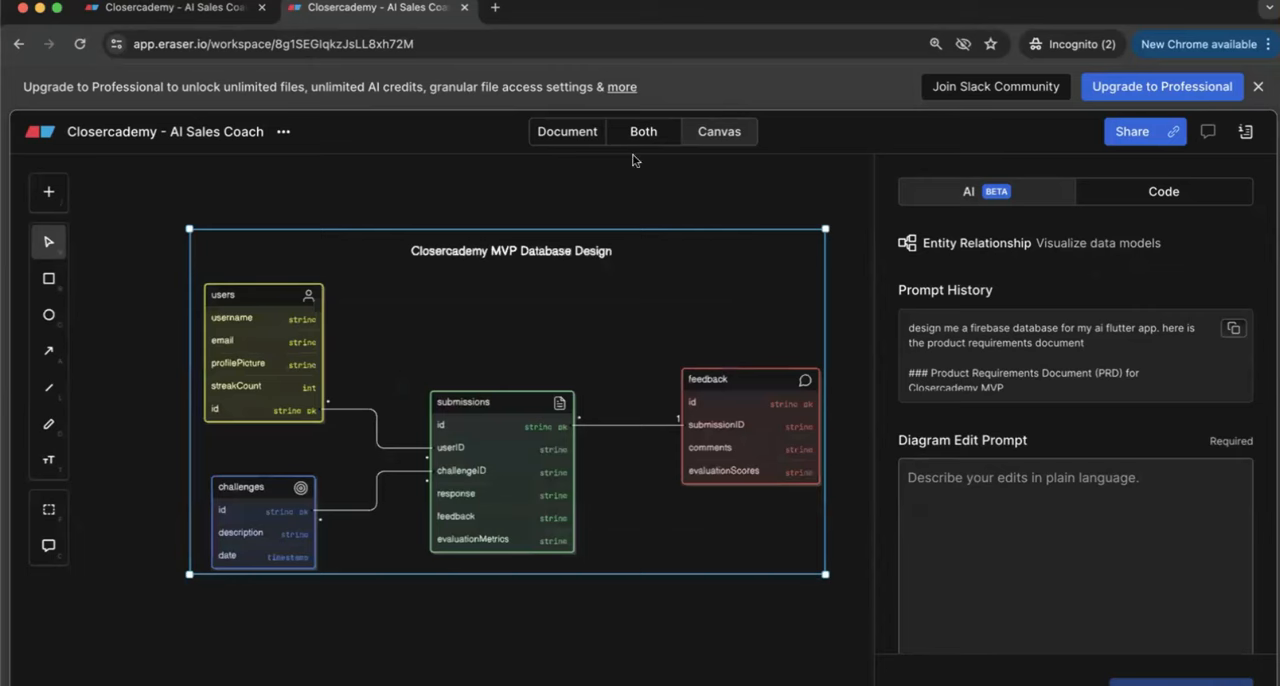
pyautogui.scroll(-1, 382, 356)
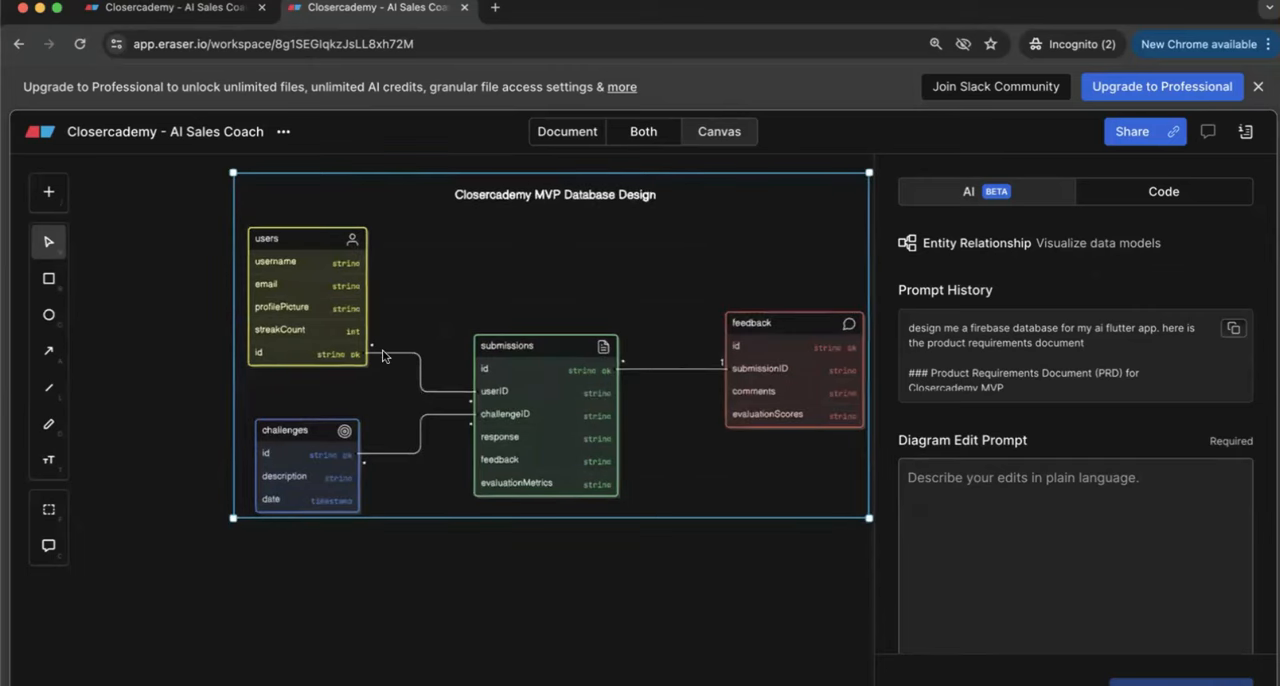
pyautogui.hscroll(2, 866, 278)
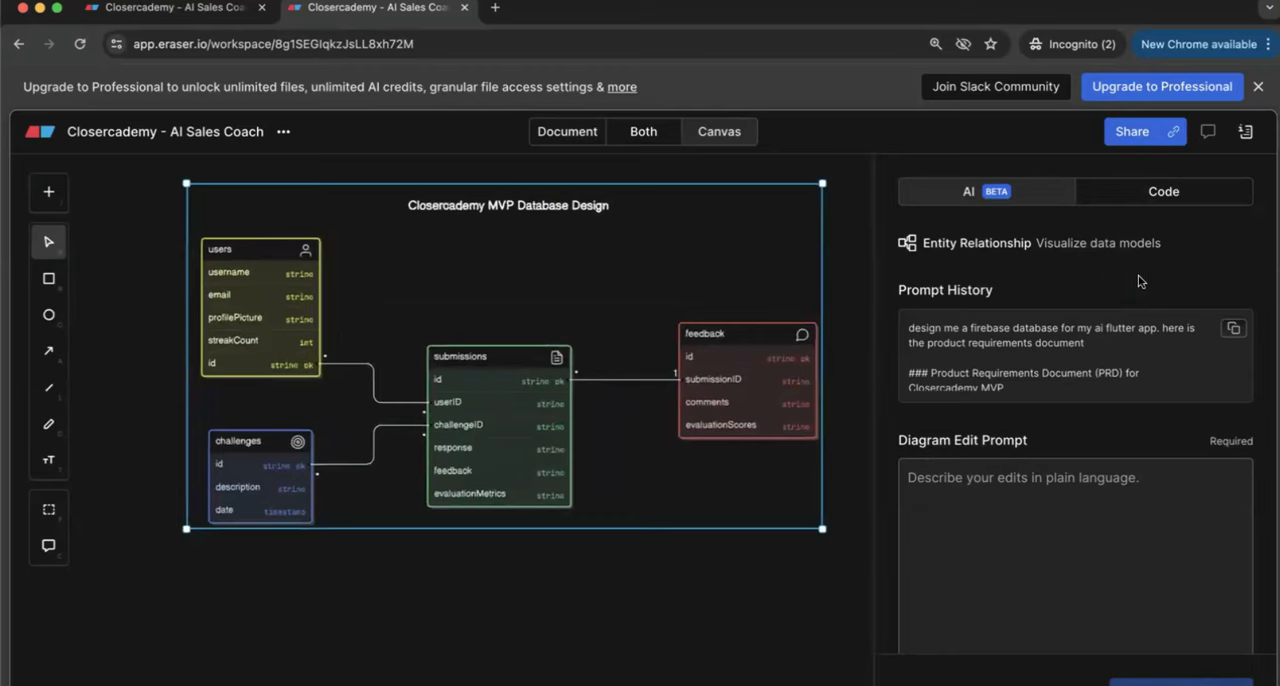
# Step: Close the diagram's AI prompt settings and show the deselected database design on the canvas alone
pyautogui.click(650, 145)
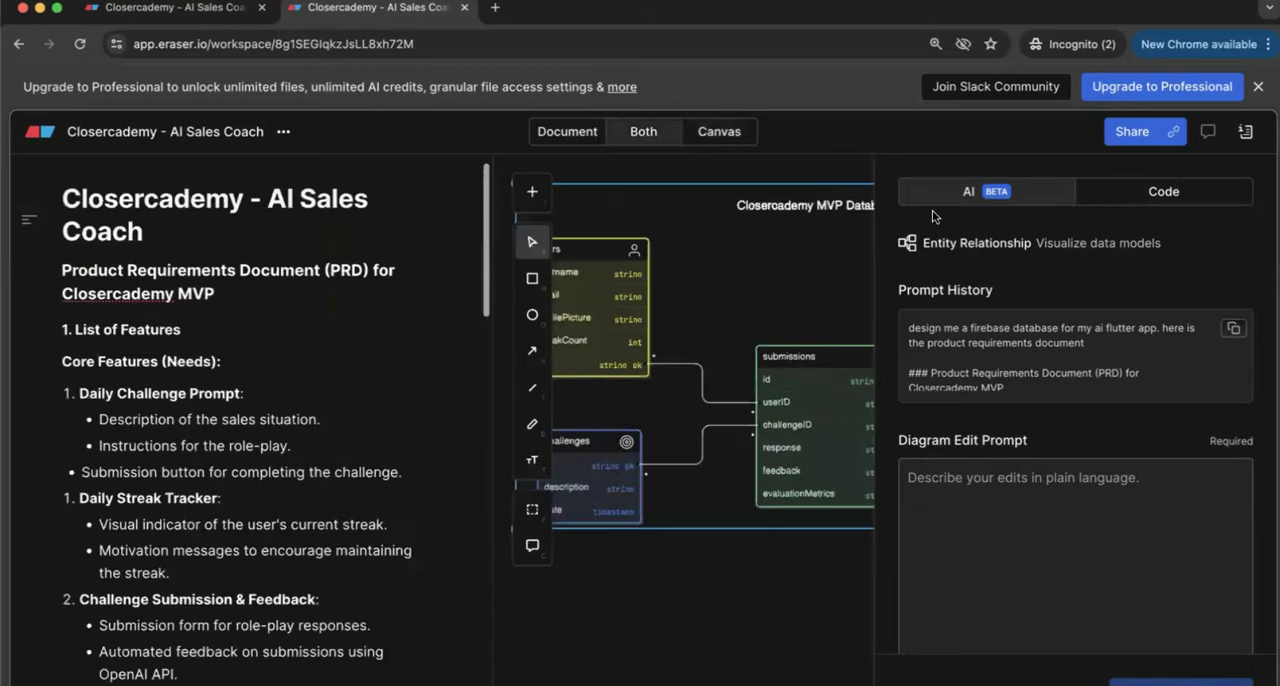
pyautogui.scroll(-3, 1014, 571)
pyautogui.scroll(3, 1028, 543)
pyautogui.press('Escape')
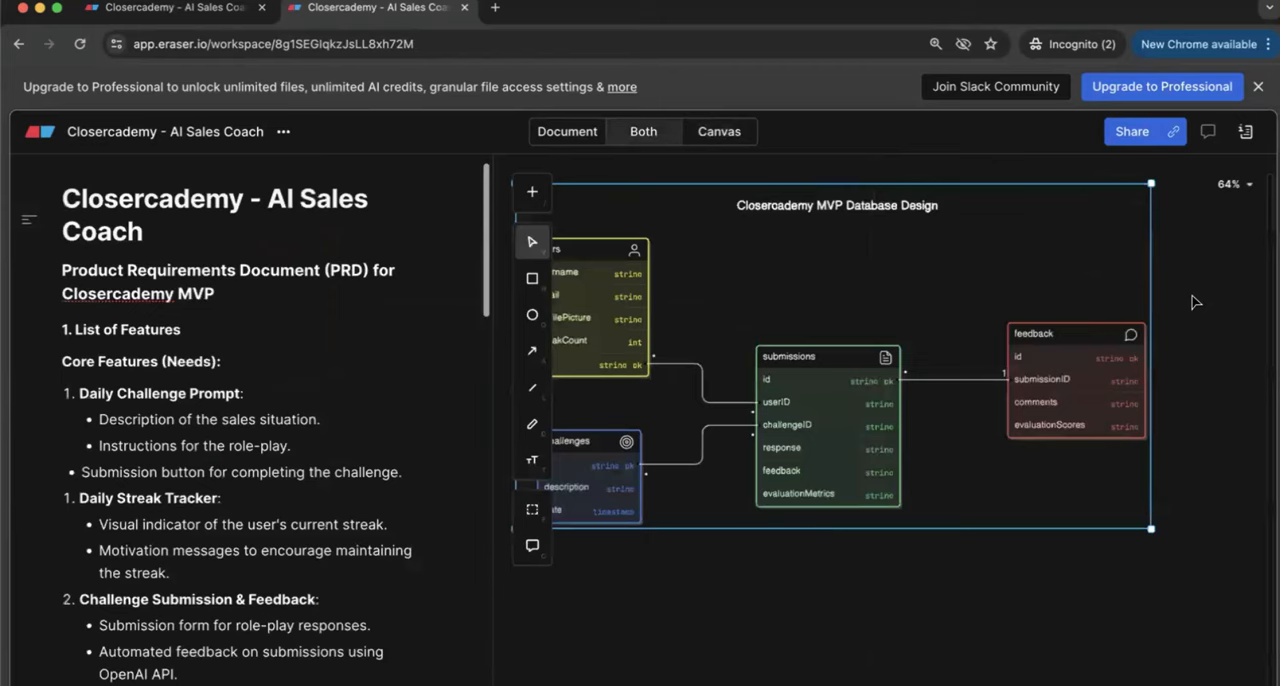
pyautogui.click(731, 138)
pyautogui.click(597, 625)
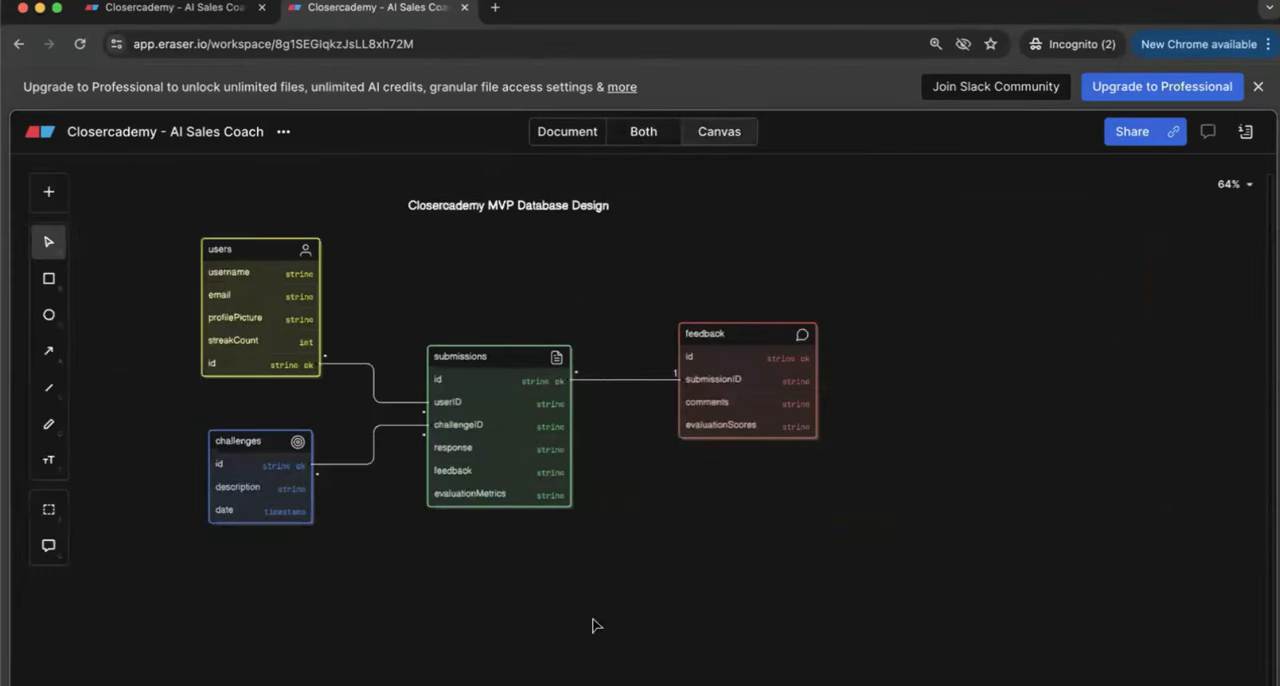
pyautogui.scroll(5, 554, 464)
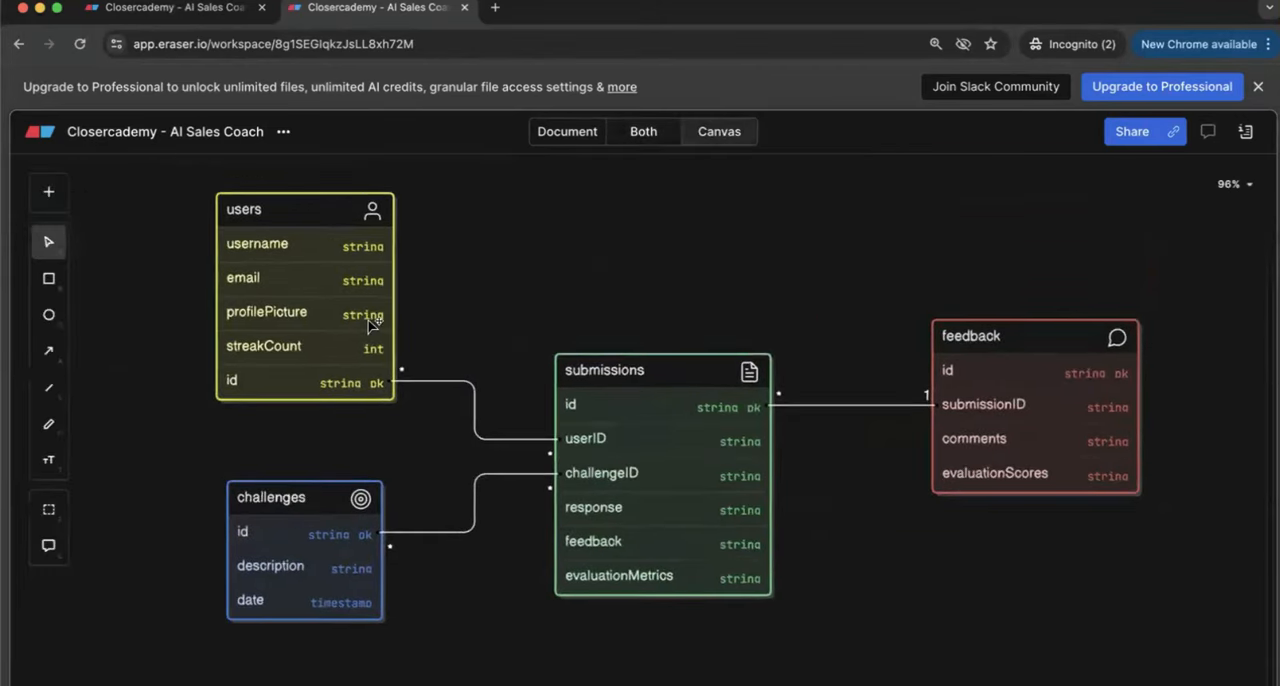
pyautogui.scroll(2, 370, 325)
pyautogui.scroll(-5, 486, 323)
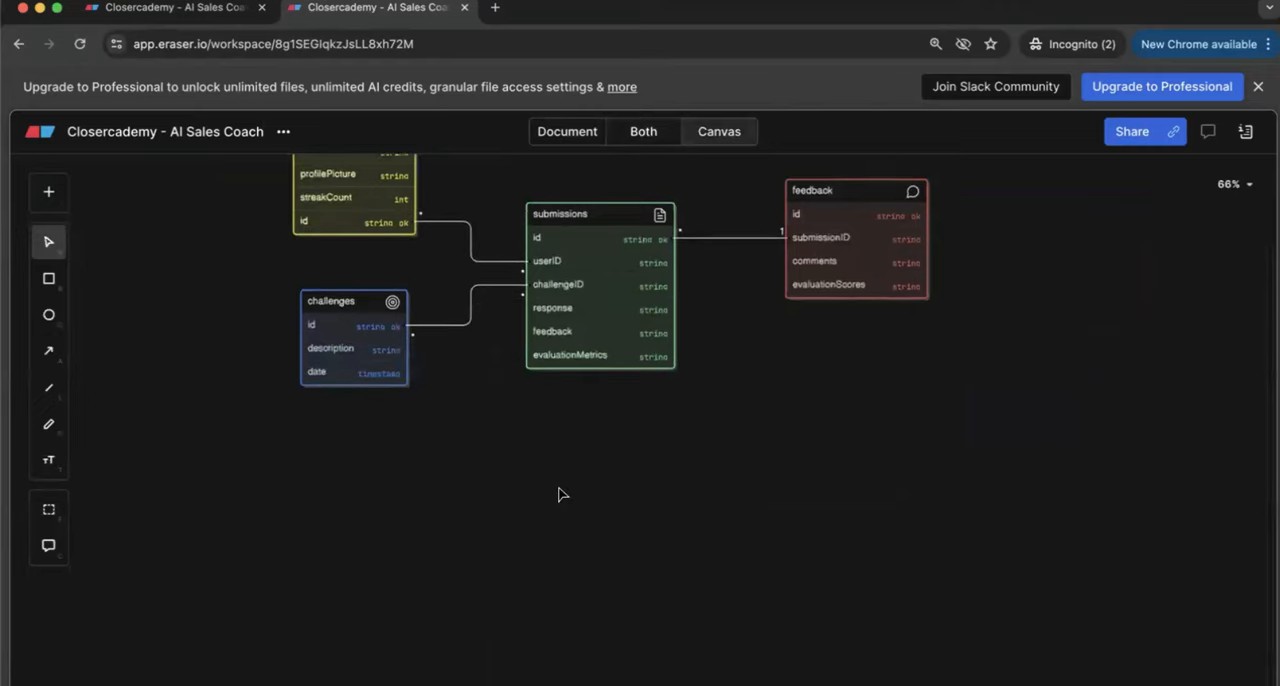
pyautogui.press('super+v')
pyautogui.scroll(-5, 560, 494)
pyautogui.press('super+z')
# Step: Examine the users table's fields and the relationship markers on the connections from users and challenges to submissions
pyautogui.scroll(6, 526, 414)
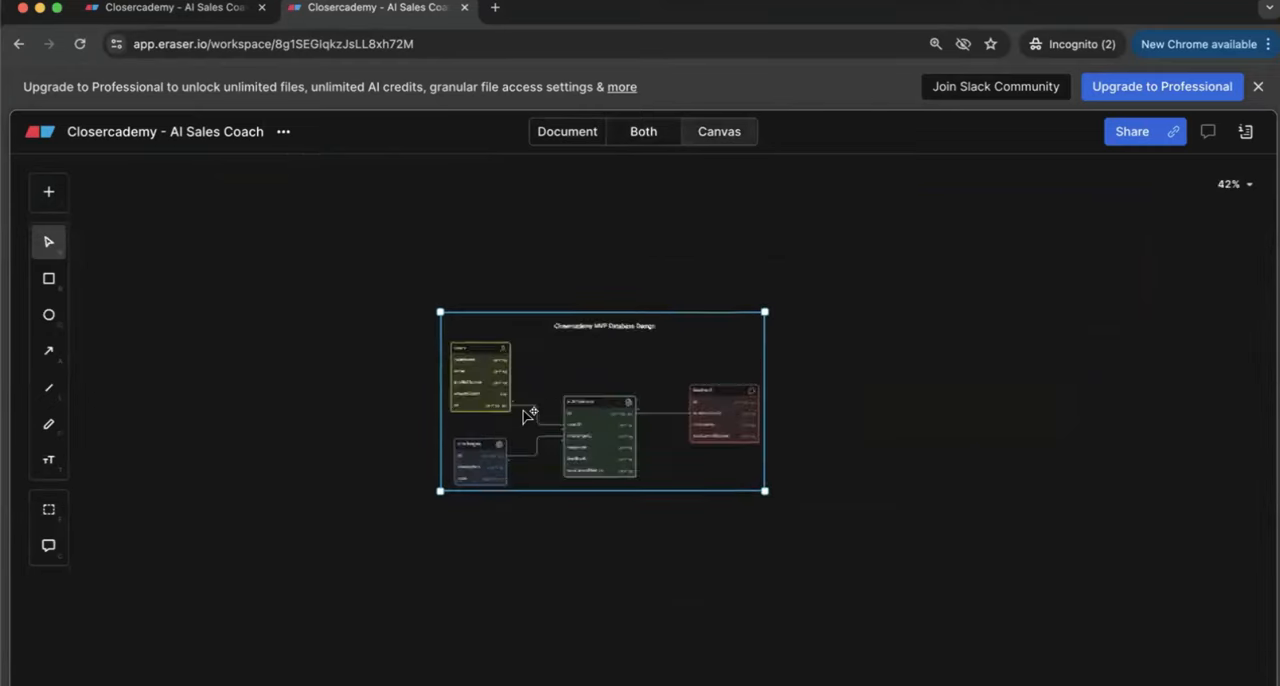
pyautogui.scroll(5, 440, 340)
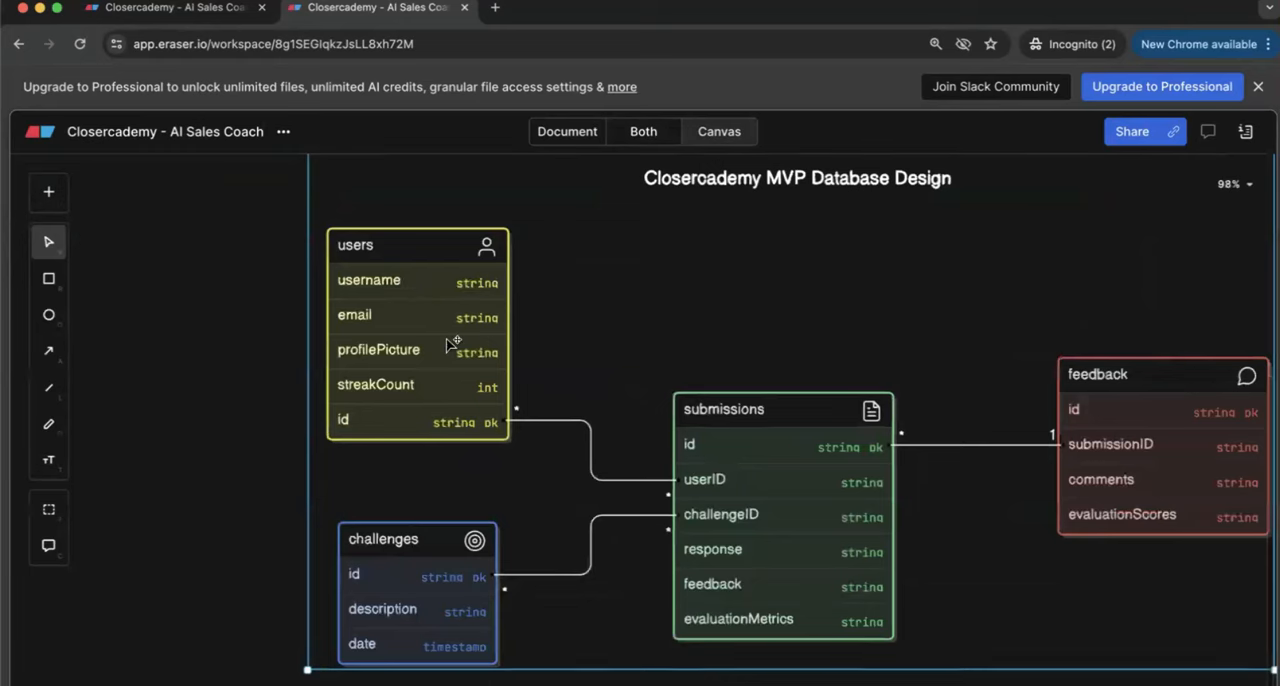
pyautogui.scroll(3, 452, 344)
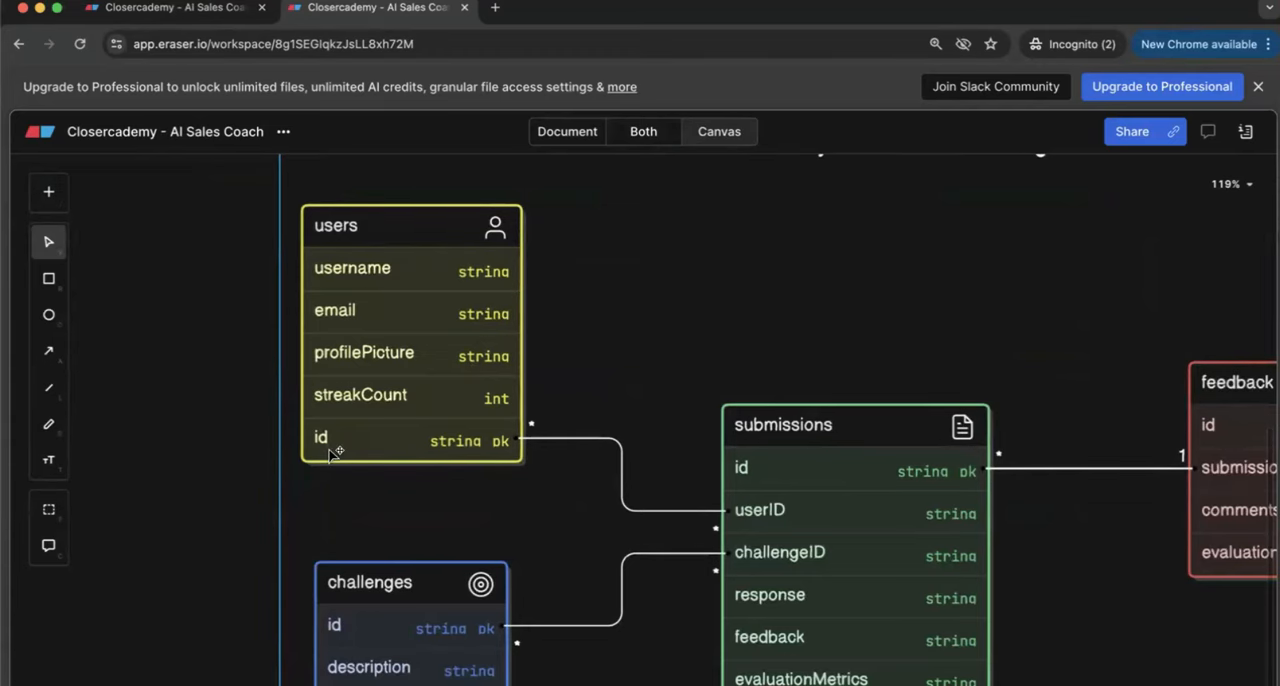
pyautogui.scroll(-1, 333, 452)
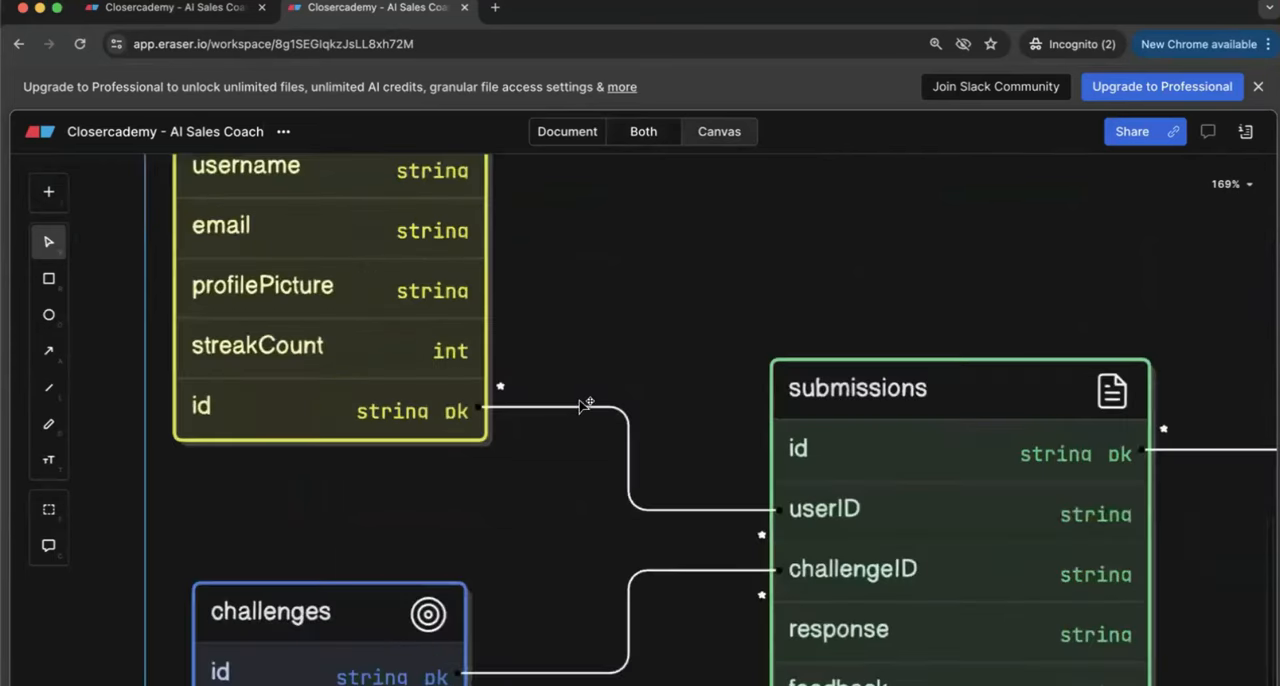
pyautogui.scroll(3, 582, 407)
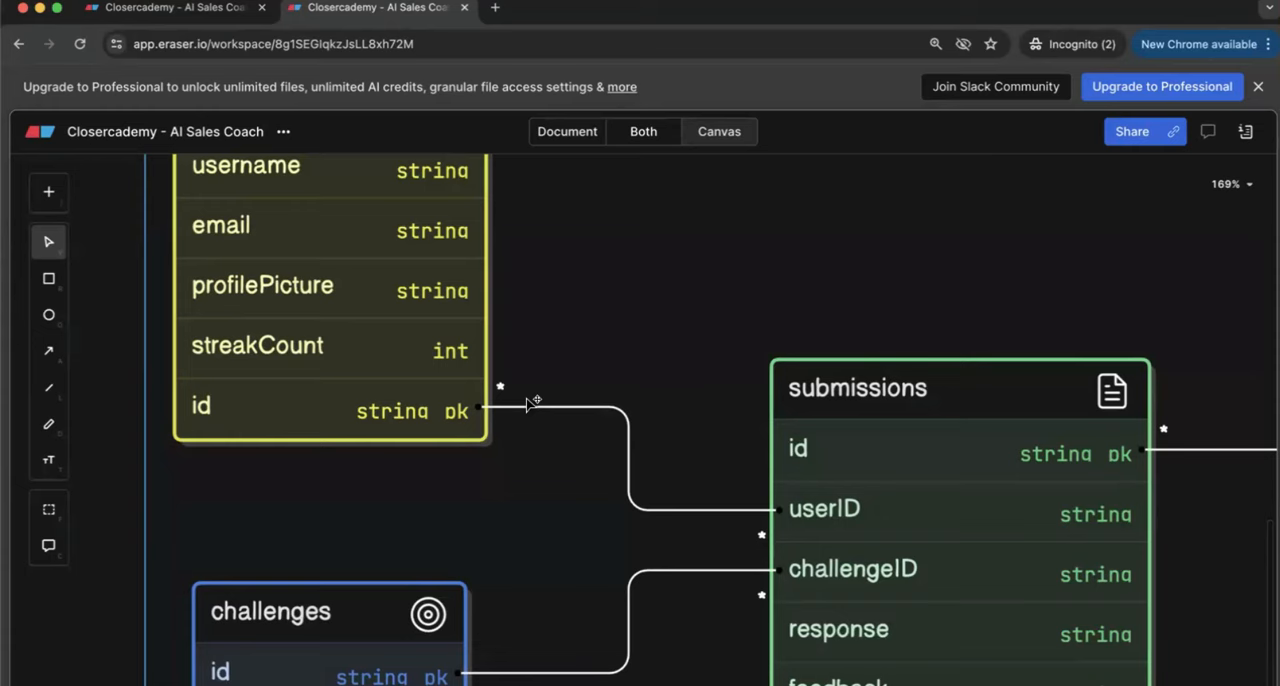
pyautogui.scroll(-5, 530, 403)
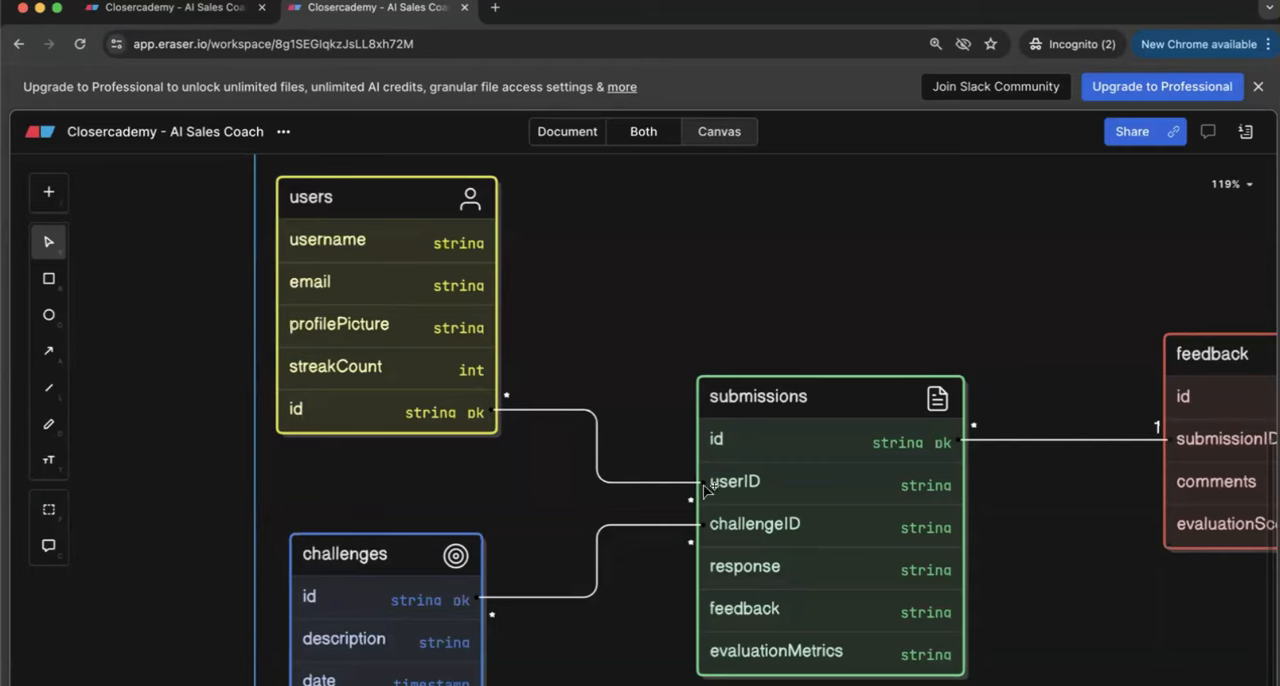
pyautogui.scroll(-3, 520, 609)
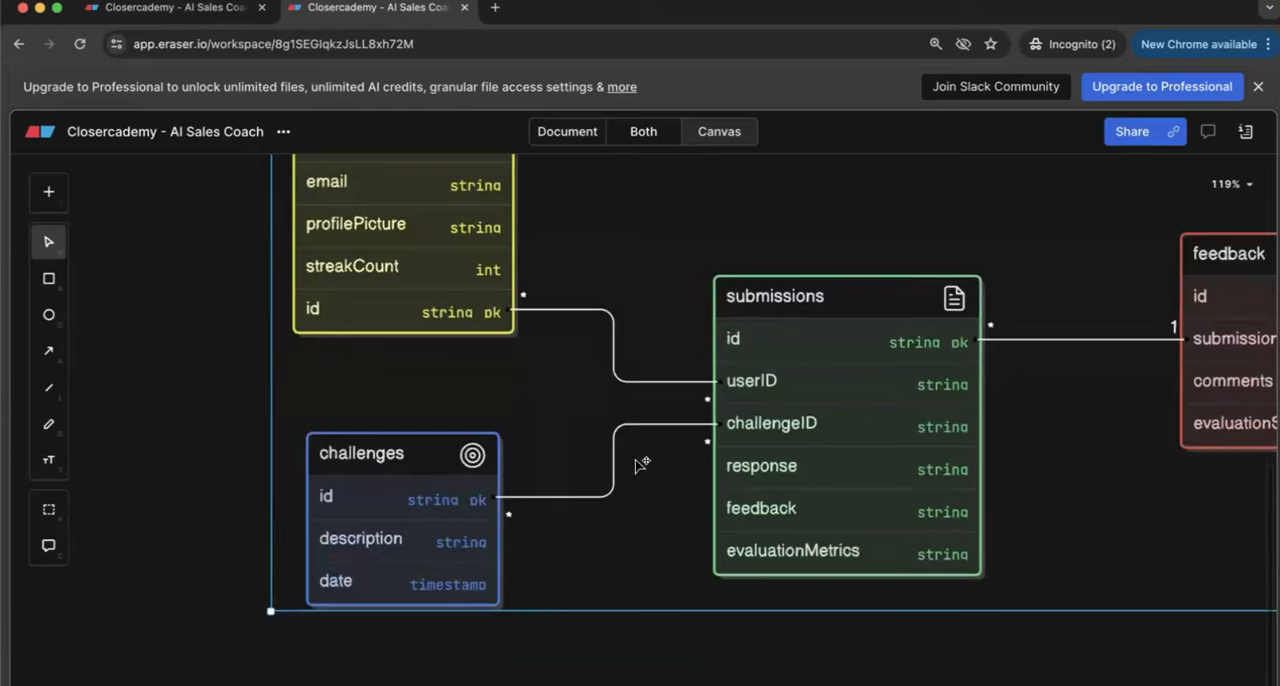
pyautogui.scroll(3, 645, 460)
pyautogui.scroll(3, 740, 400)
pyautogui.scroll(2, 748, 376)
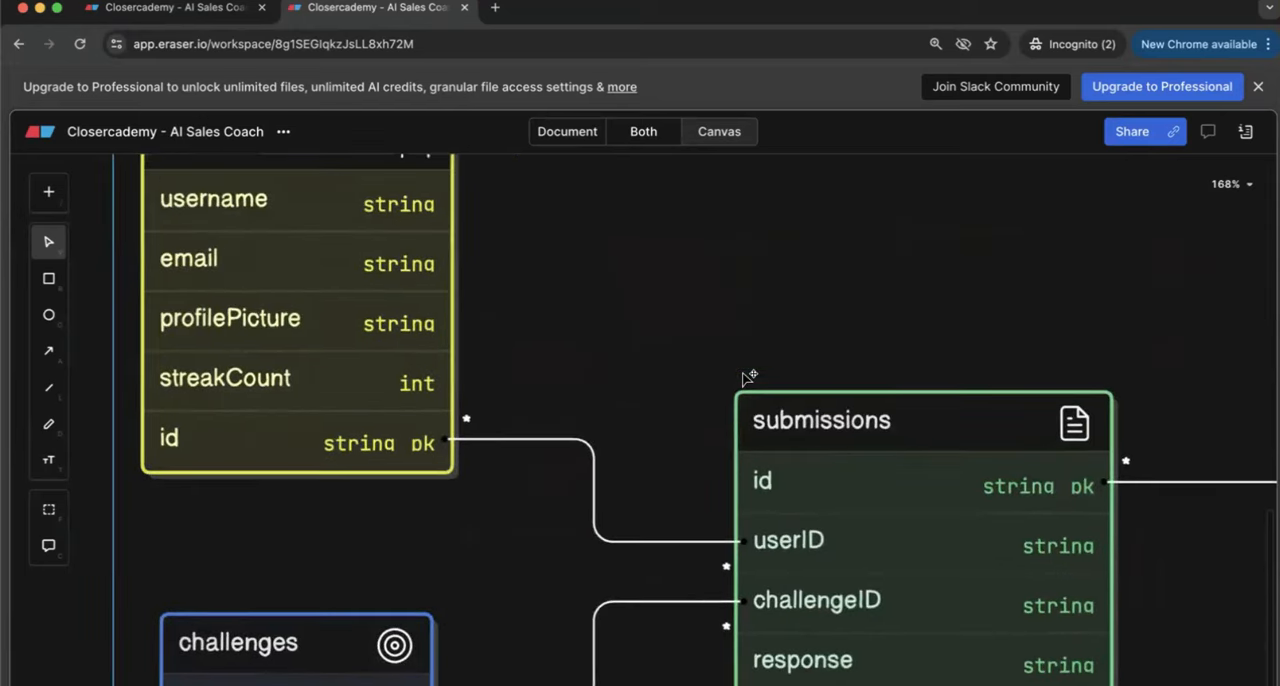
pyautogui.scroll(-3, 590, 424)
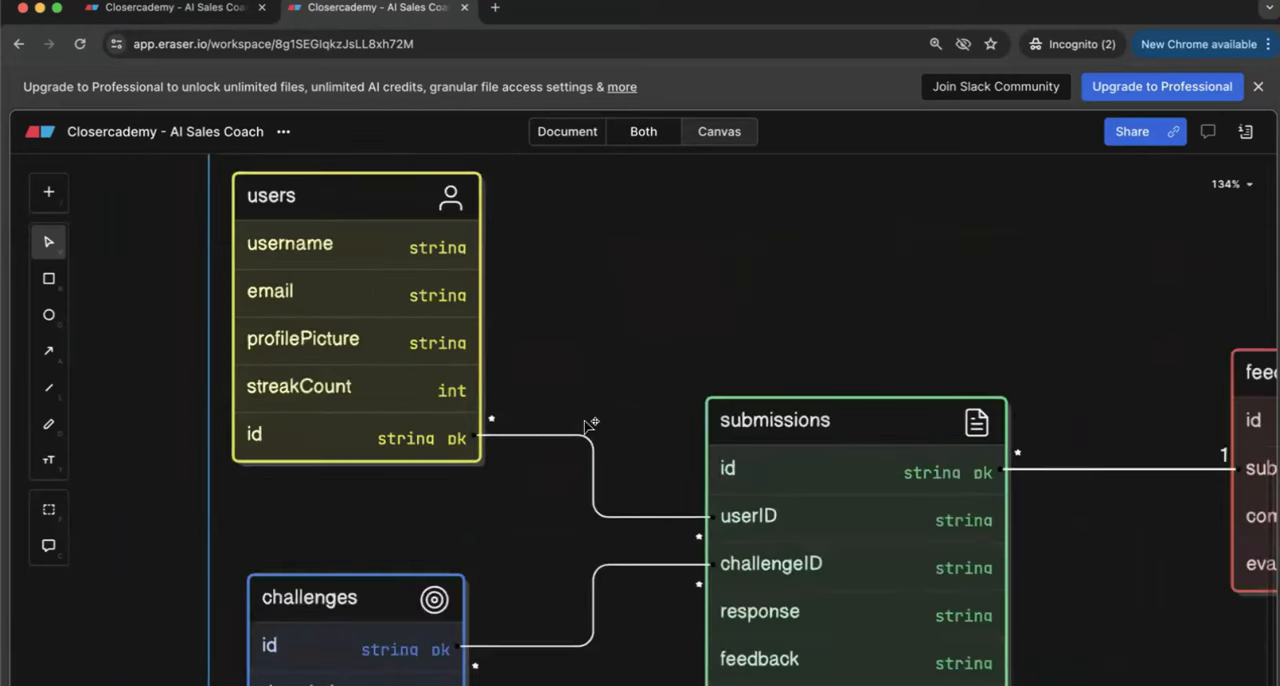
pyautogui.click(468, 410)
pyautogui.click(461, 408)
pyautogui.click(563, 363)
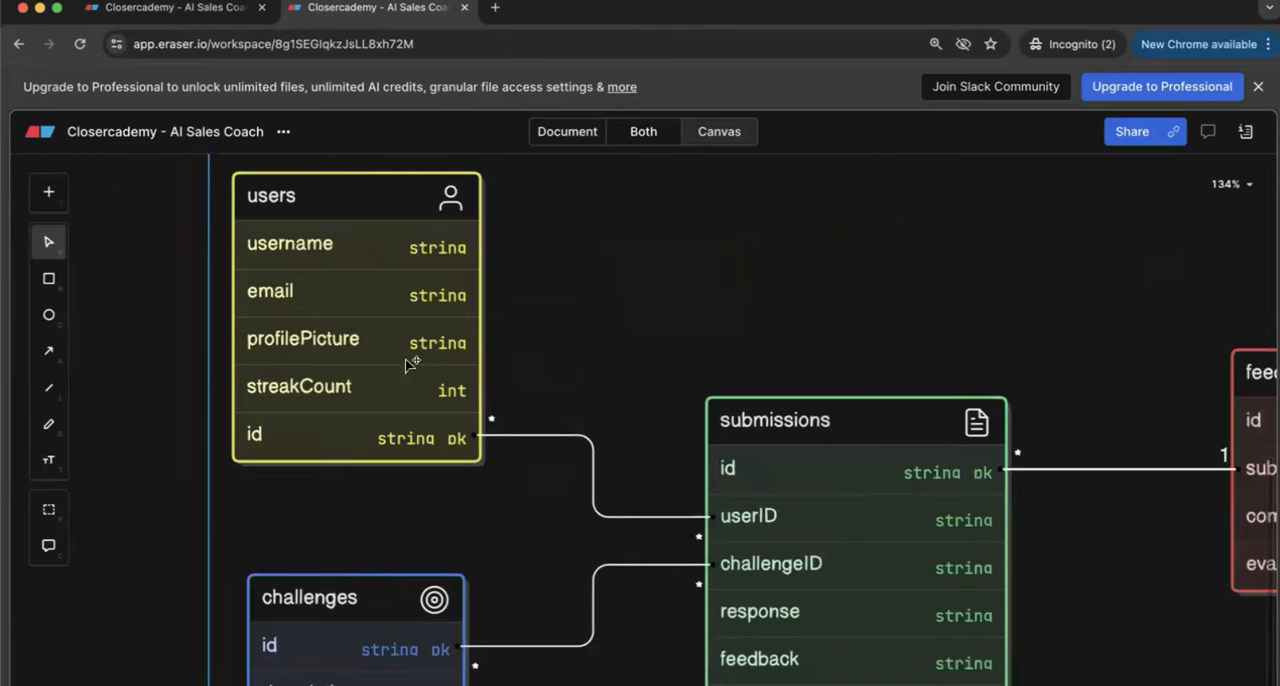
pyautogui.scroll(3, 489, 420)
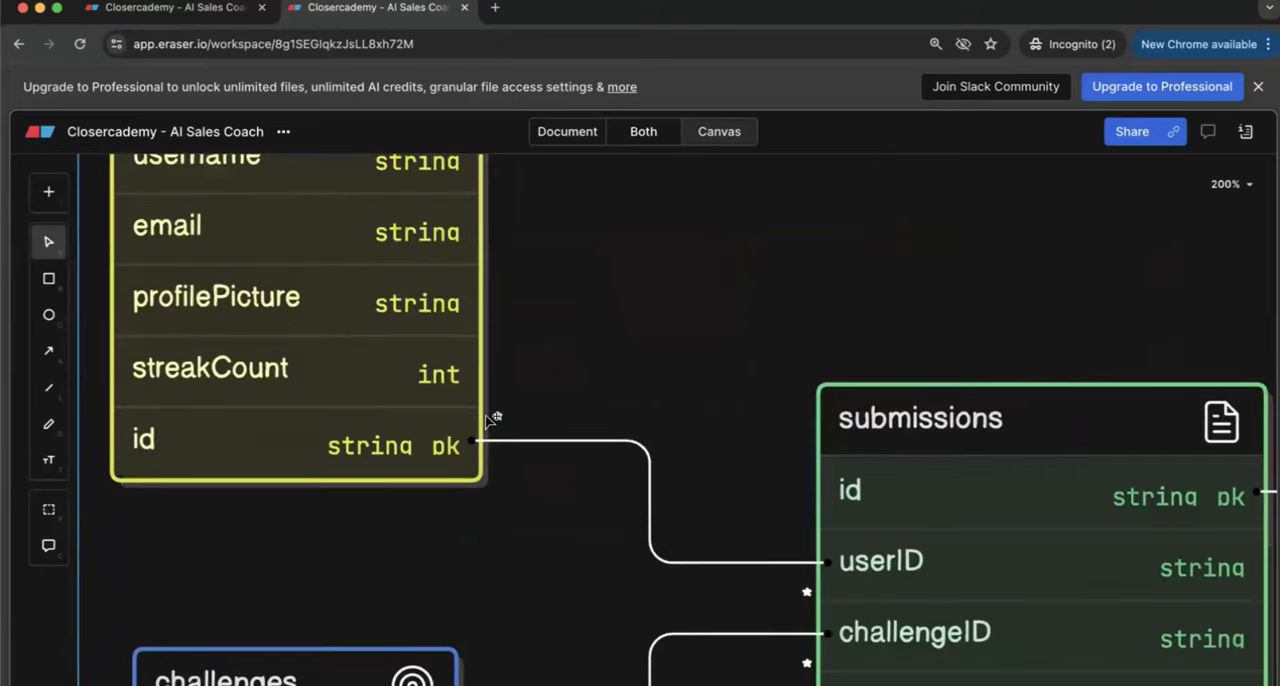
# Step: Trace the connection from the users table's id to userID in submissions within the whole database diagram
pyautogui.scroll(2, 500, 400)
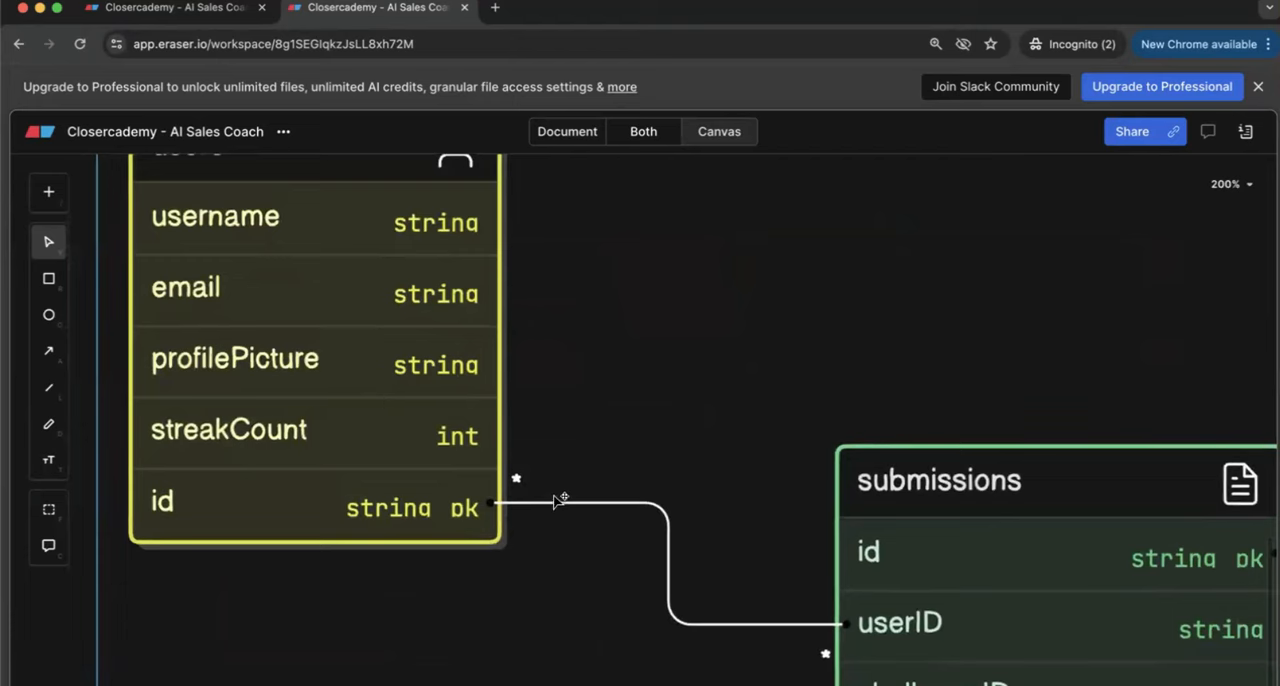
pyautogui.scroll(-5, 557, 494)
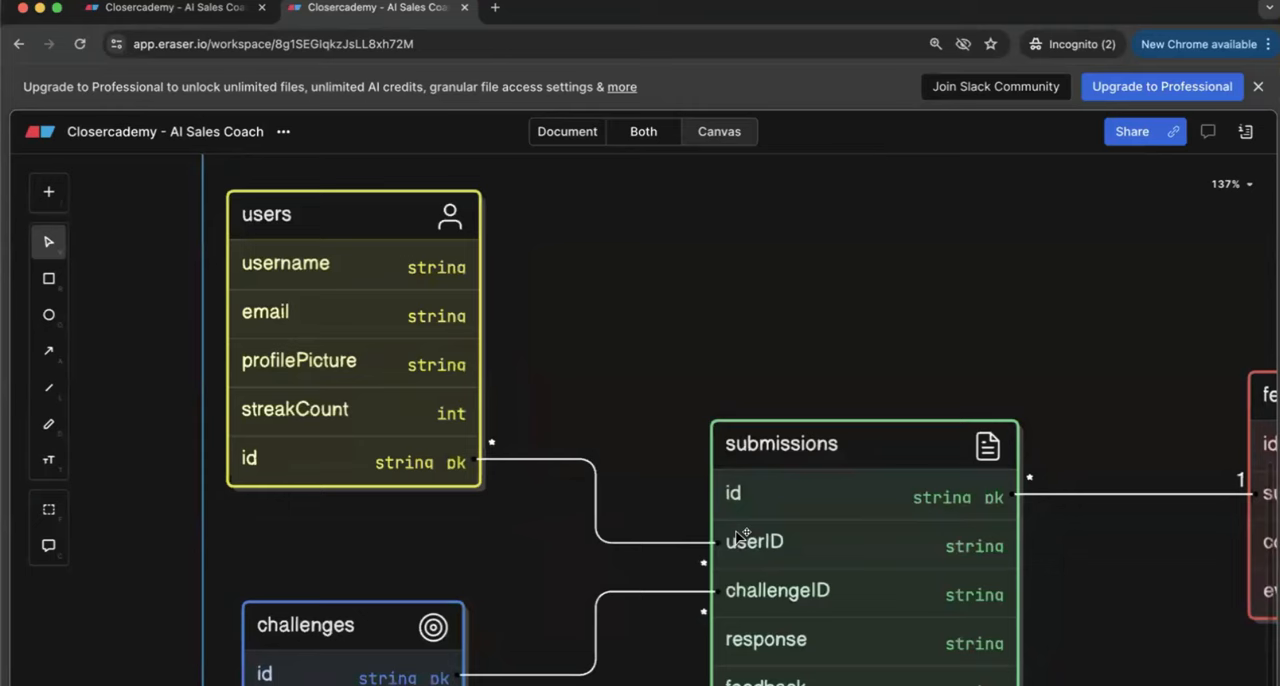
pyautogui.scroll(-5, 570, 487)
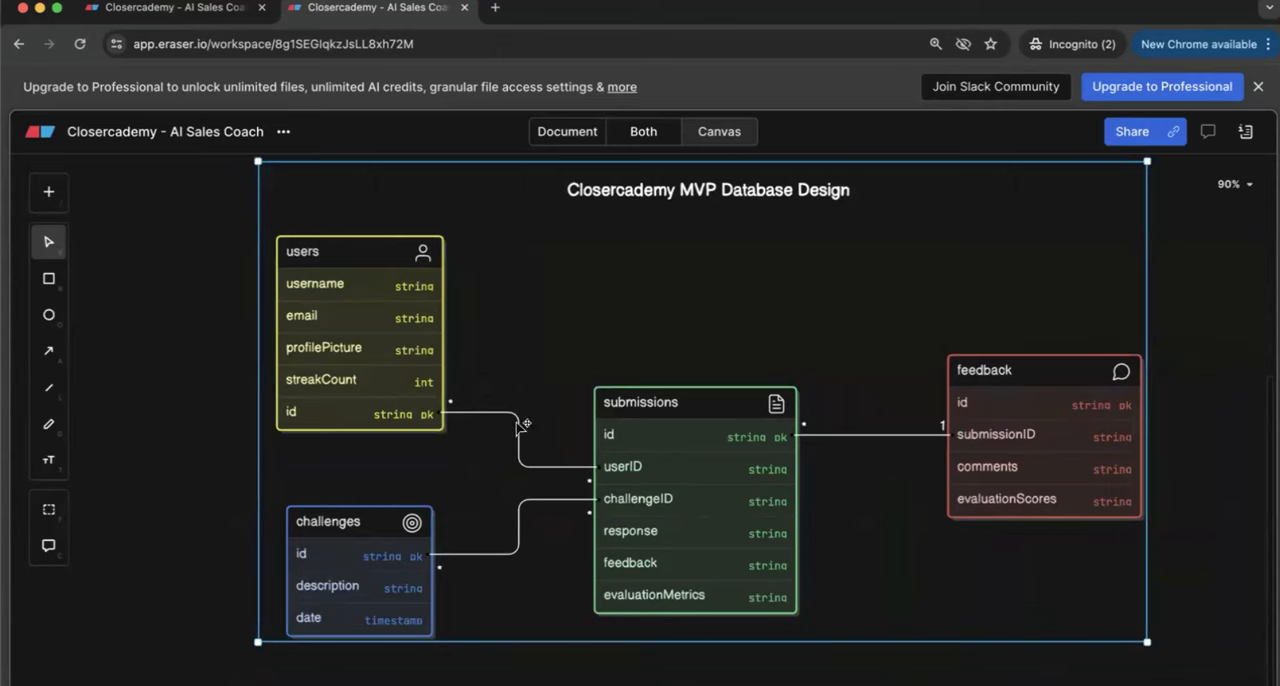
pyautogui.scroll(2, 1180, 270)
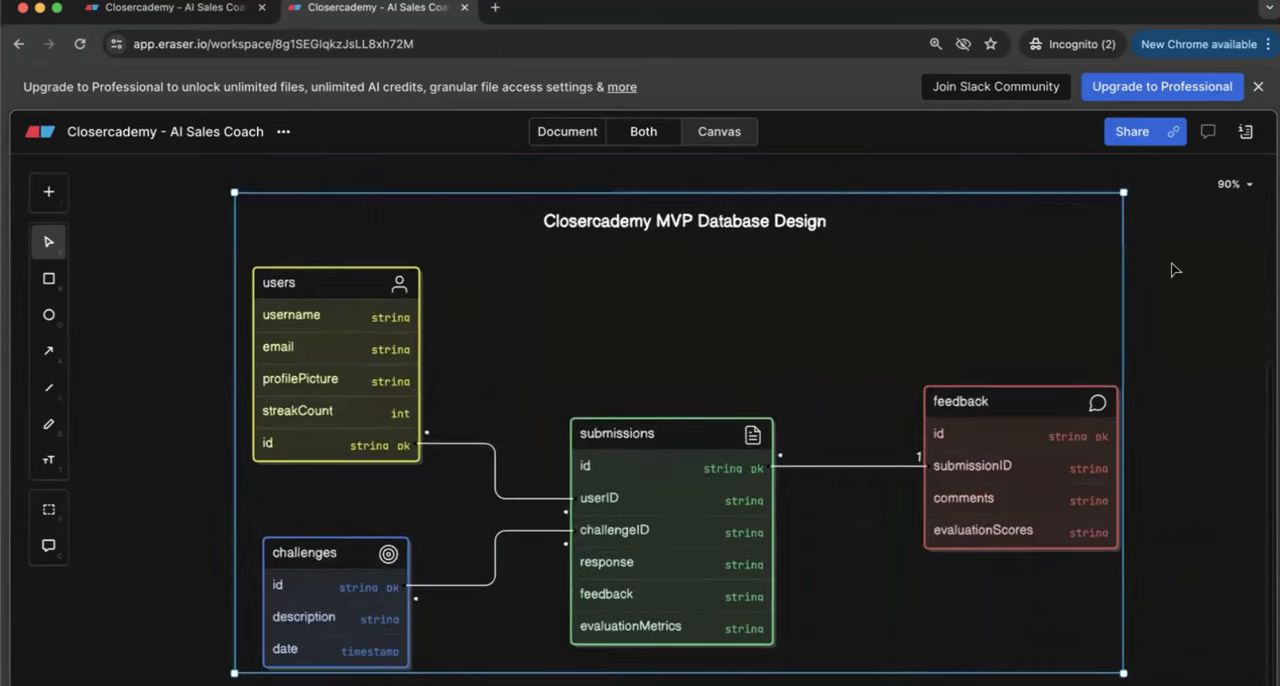
# Step: Open the database diagram's code and read the users and challenges table definitions
pyautogui.click(1029, 436)
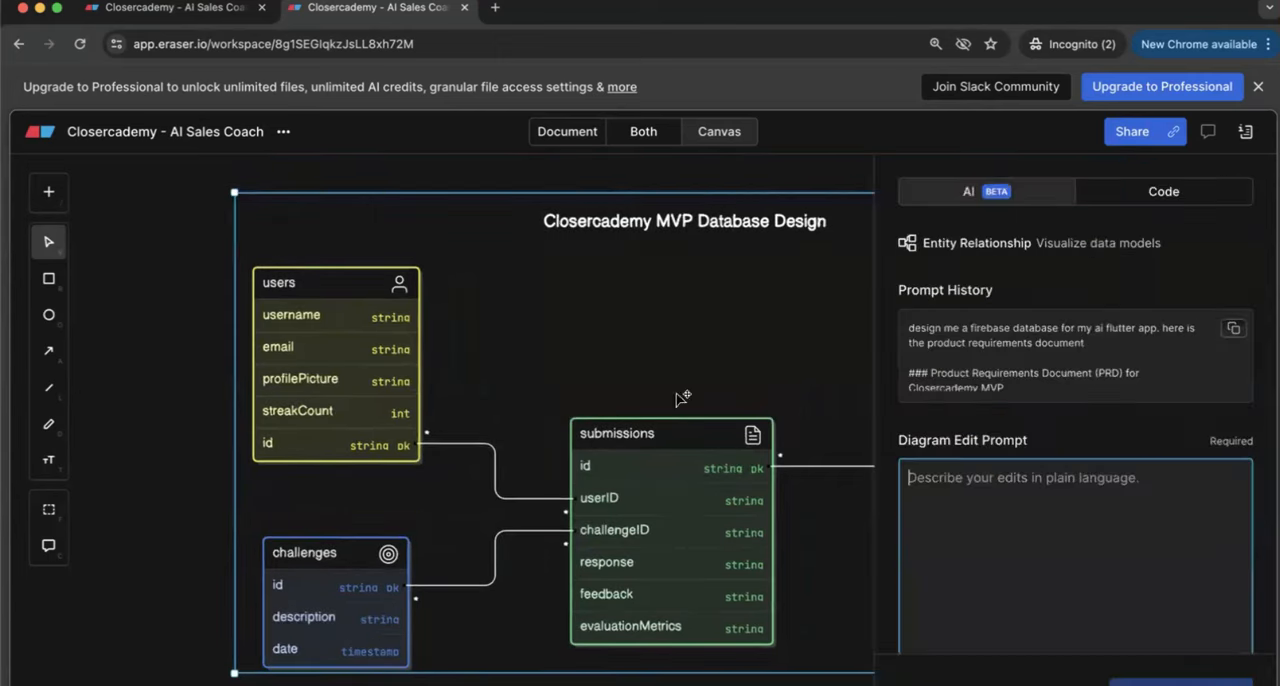
pyautogui.click(1166, 192)
pyautogui.hscroll(2, 755, 433)
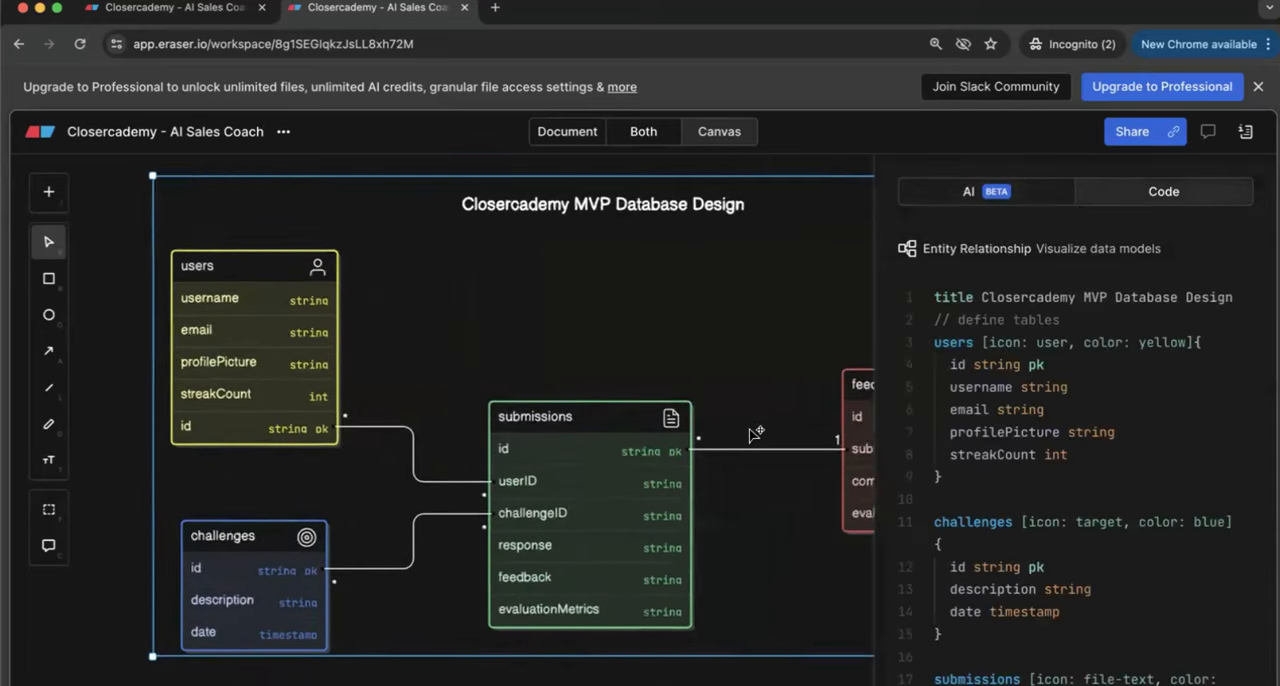
pyautogui.hscroll(2, 755, 433)
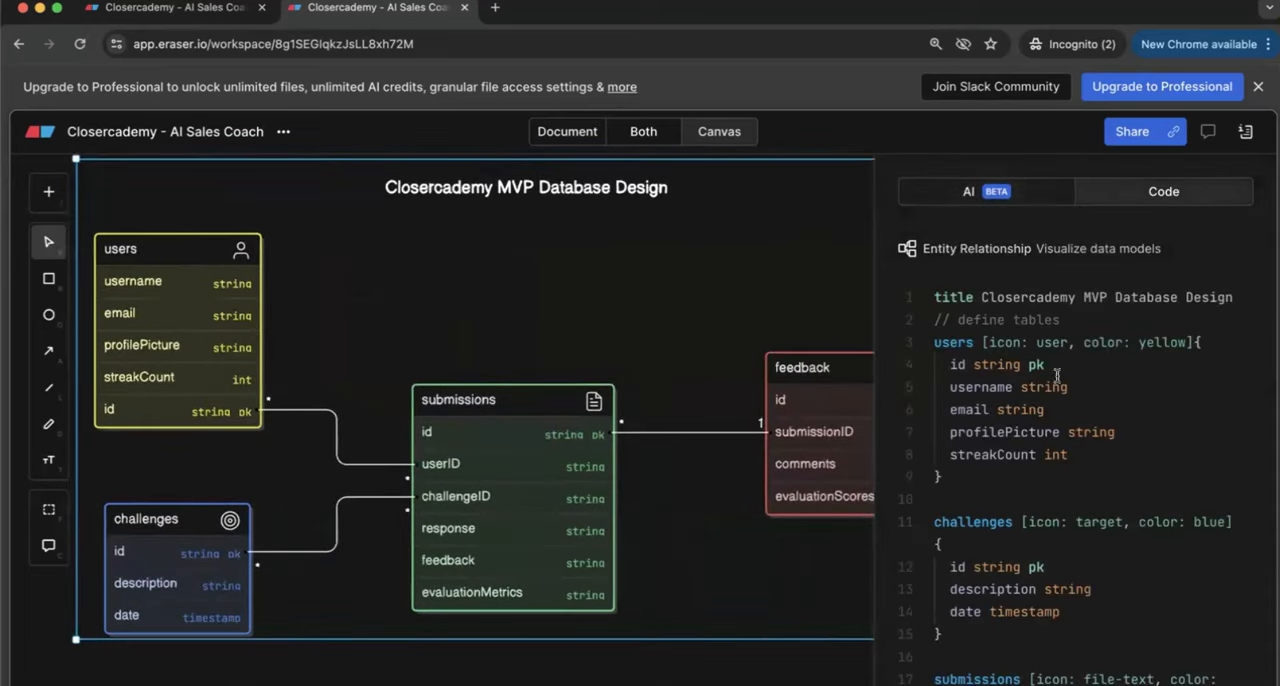
pyautogui.scroll(-2, 978, 428)
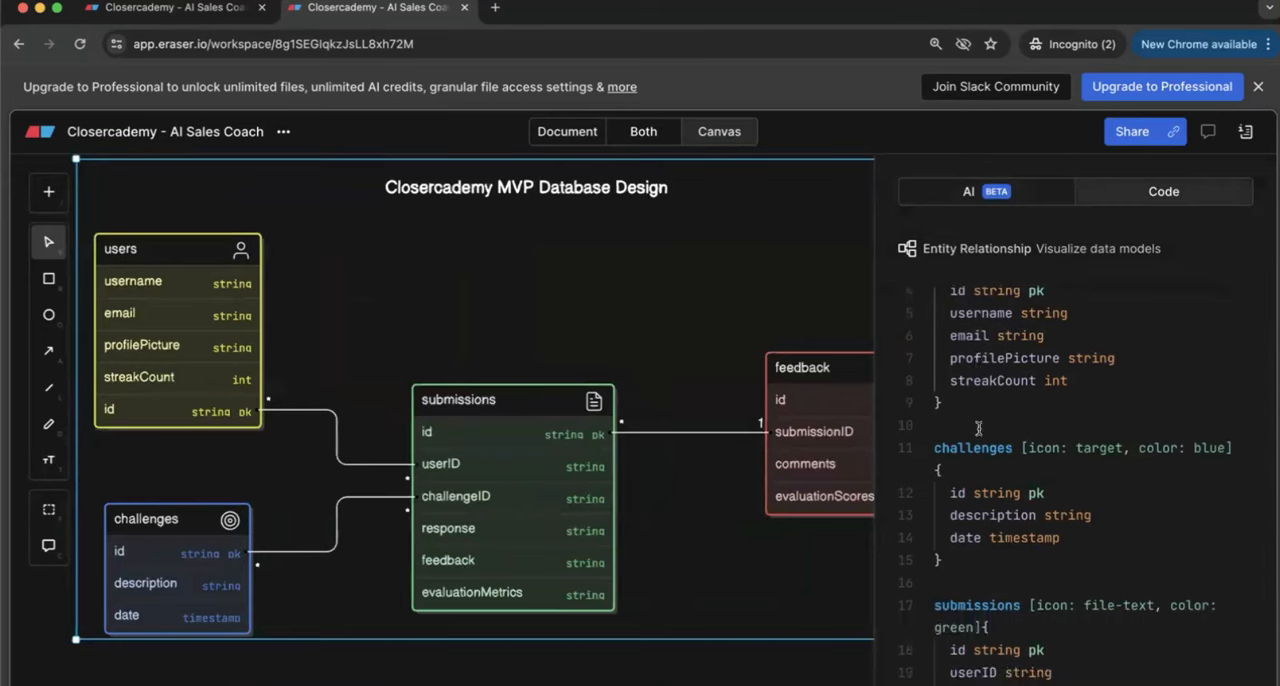
pyautogui.scroll(-3, 978, 428)
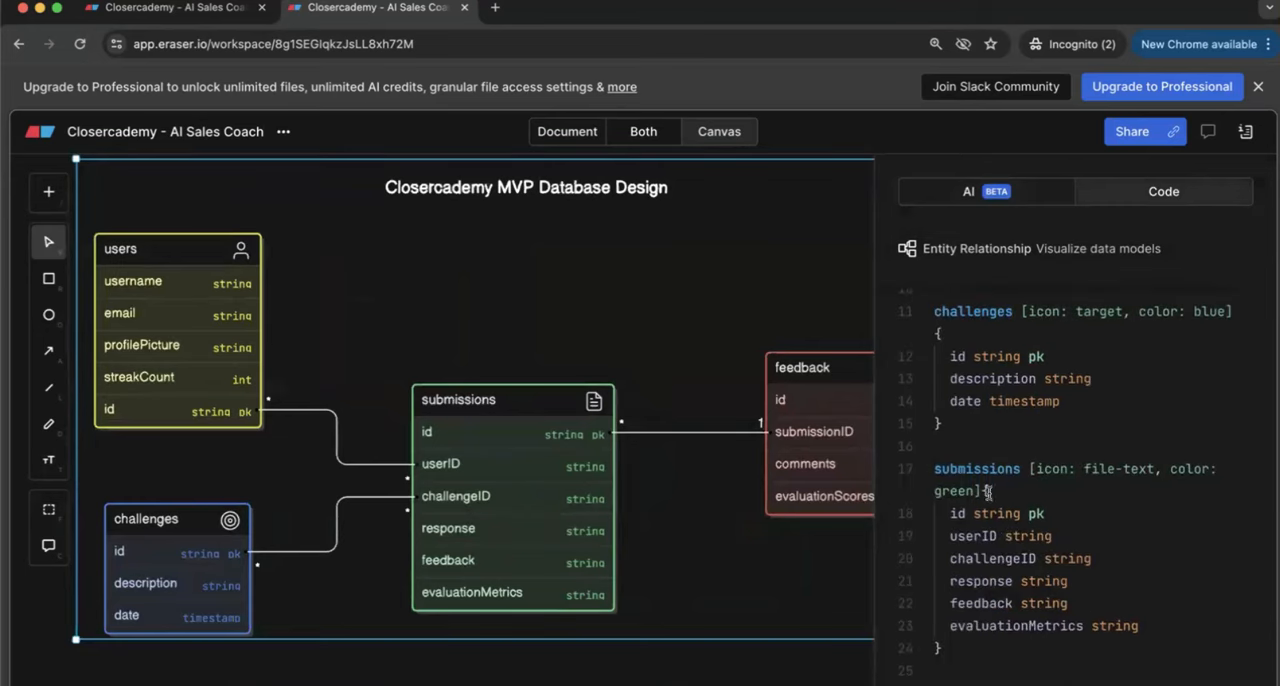
# Step: Highlight the userID string field in the code's submissions table definition
pyautogui.scroll(-1, 986, 491)
pyautogui.click(1017, 453)
pyautogui.click(1027, 477)
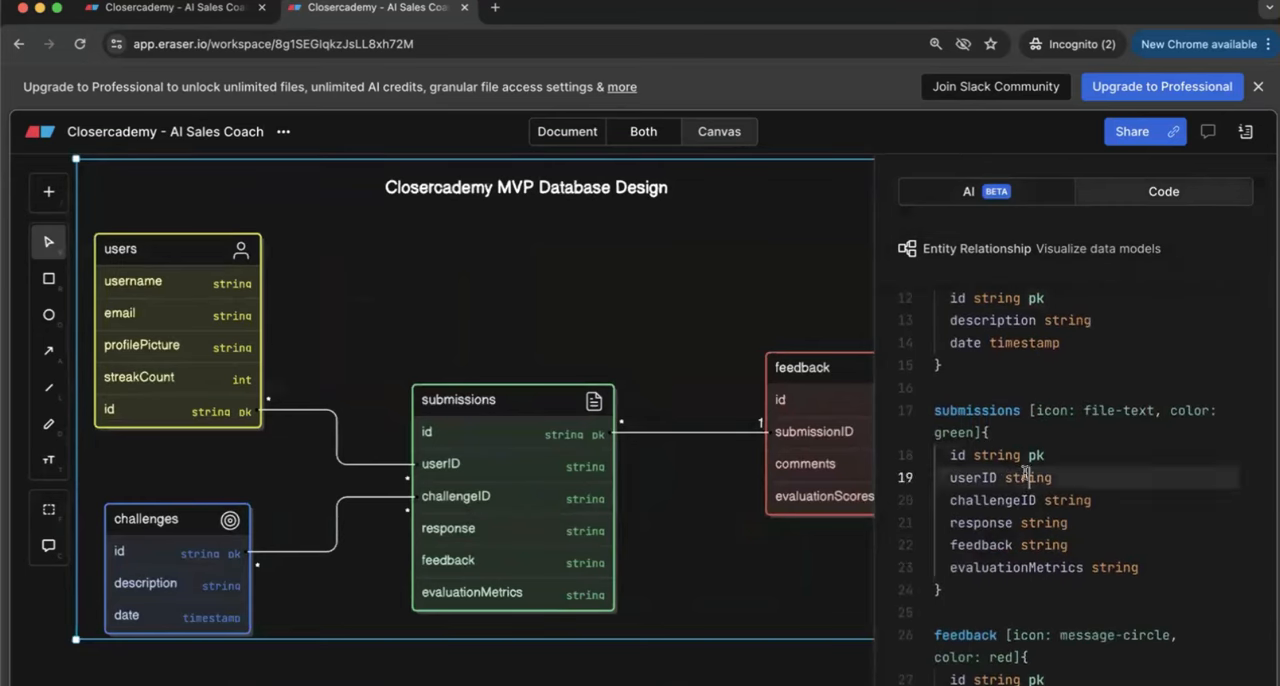
pyautogui.moveTo(1051, 475); pyautogui.dragTo(948, 475)
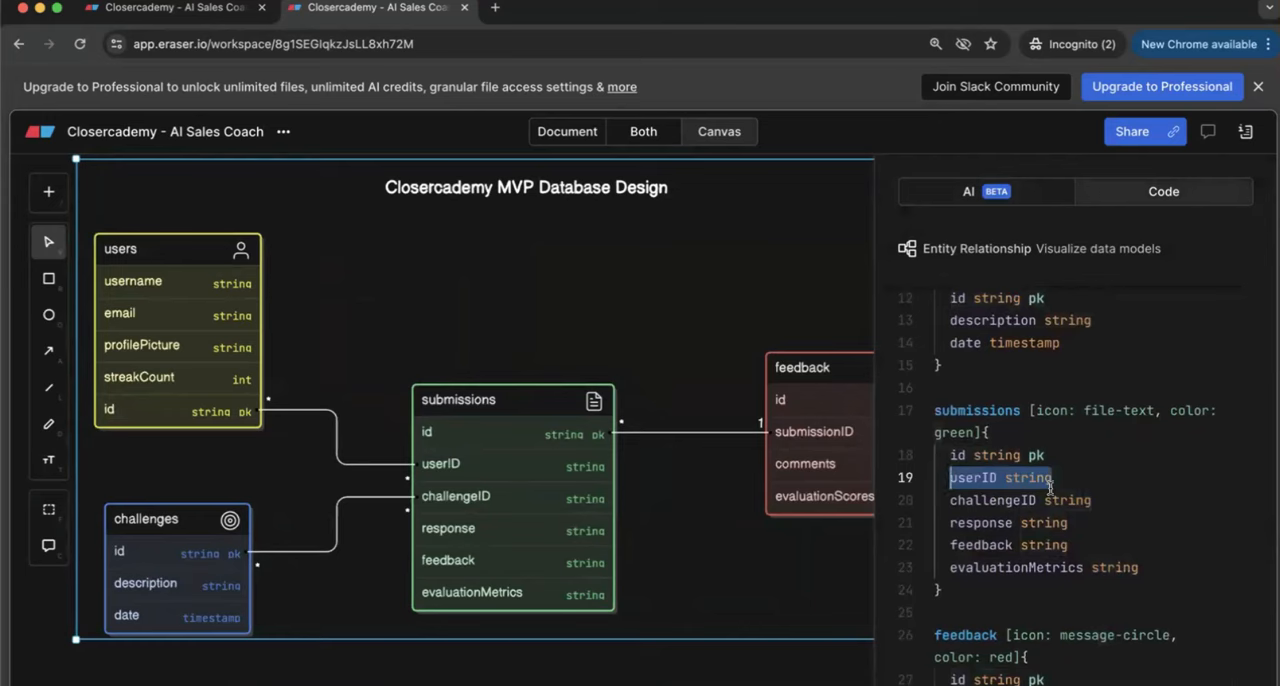
# Step: Highlight the users.id <> submissions.userID line in the code's Relationships section
pyautogui.scroll(-5, 1050, 486)
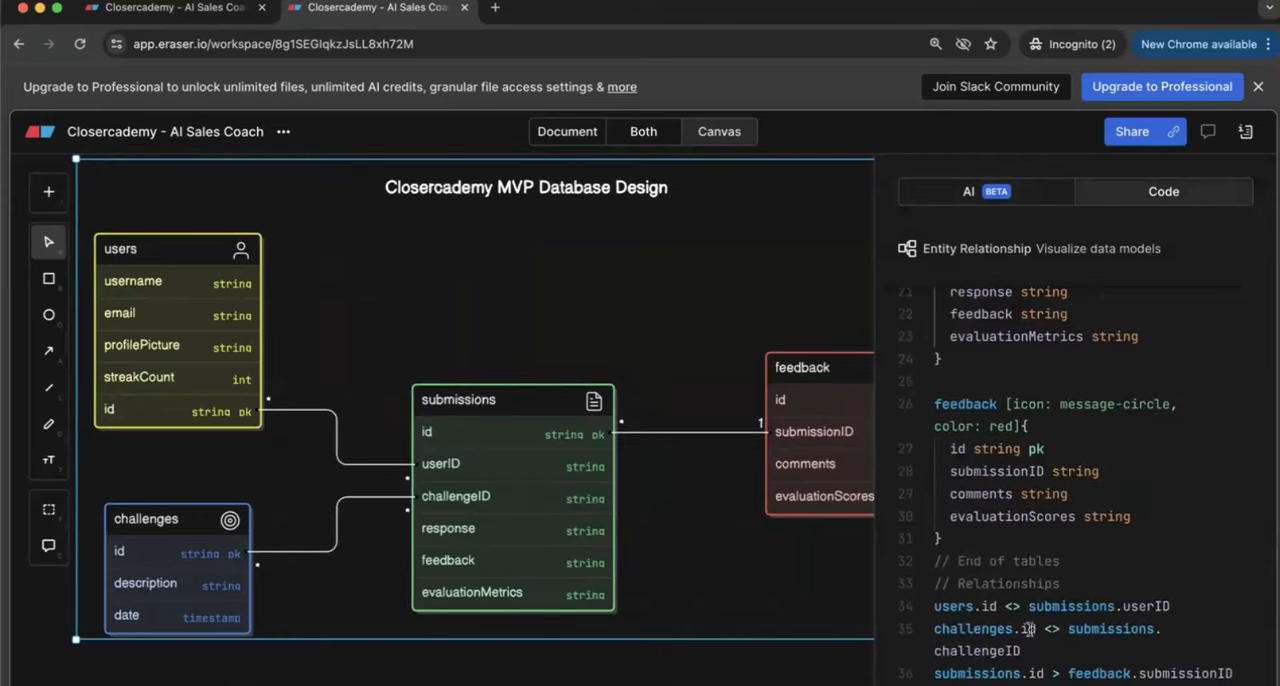
pyautogui.click(981, 604)
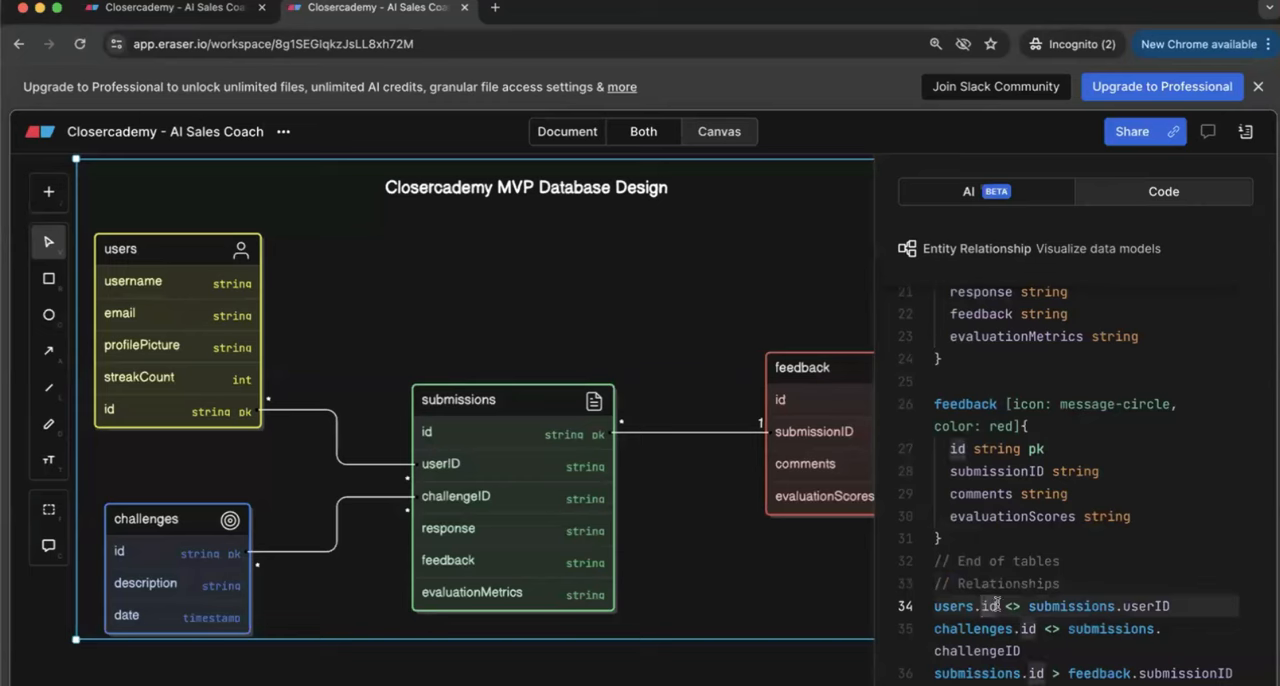
pyautogui.moveTo(998, 606); pyautogui.dragTo(937, 605)
pyautogui.click(1139, 604)
pyautogui.moveTo(1170, 604); pyautogui.dragTo(906, 608)
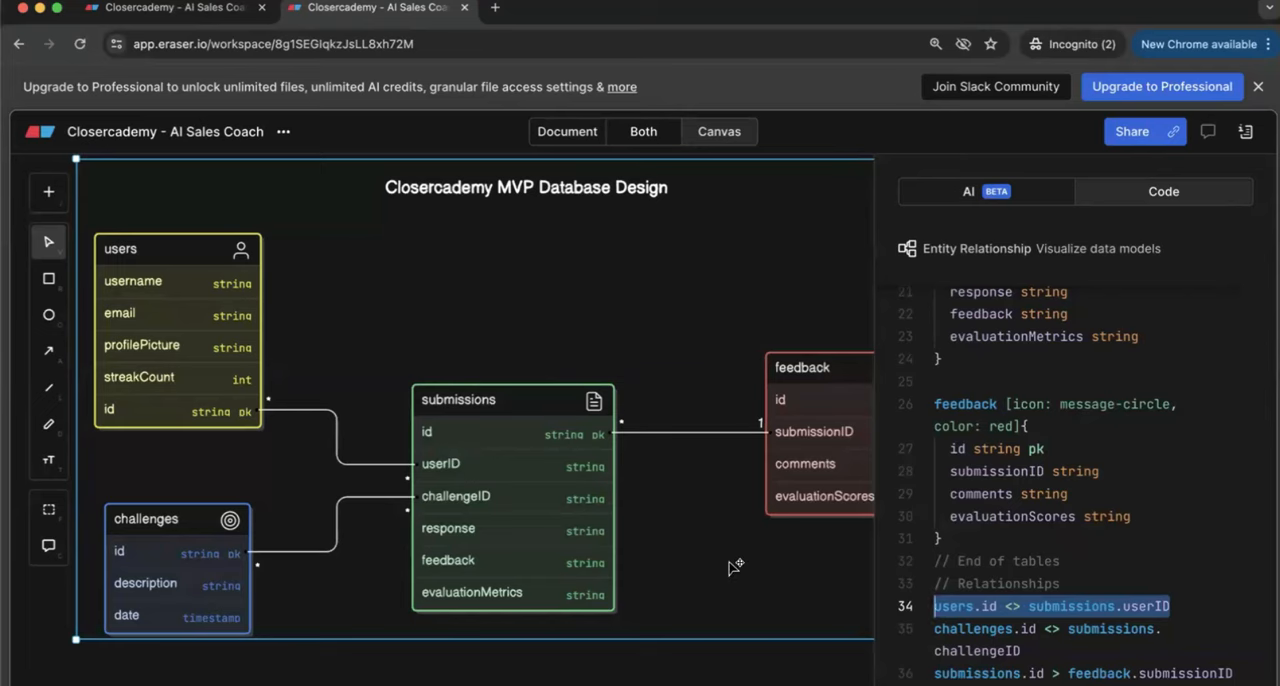
# Step: Zoom the diagram out to fit beside the code and go over the three relationship lines from users to feedback
pyautogui.scroll(-5, 734, 563)
pyautogui.click(1013, 556)
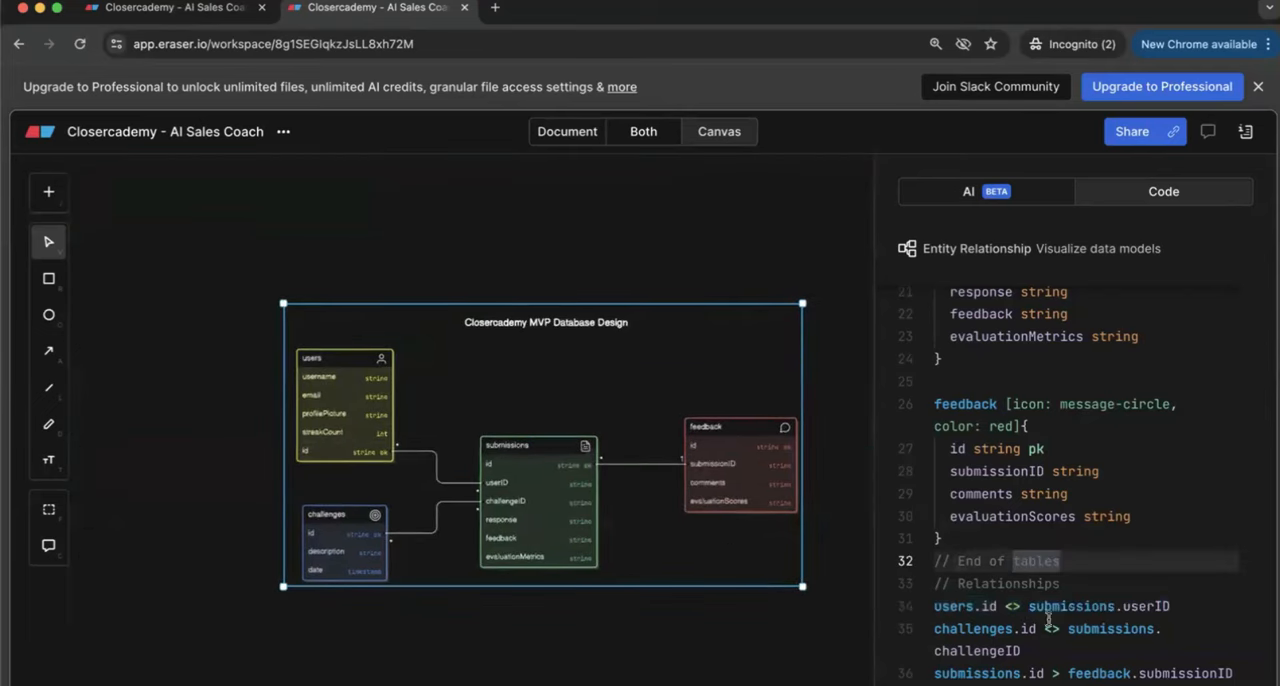
pyautogui.moveTo(1192, 608); pyautogui.dragTo(935, 610)
pyautogui.moveTo(1127, 645); pyautogui.dragTo(935, 630)
pyautogui.click(1129, 672)
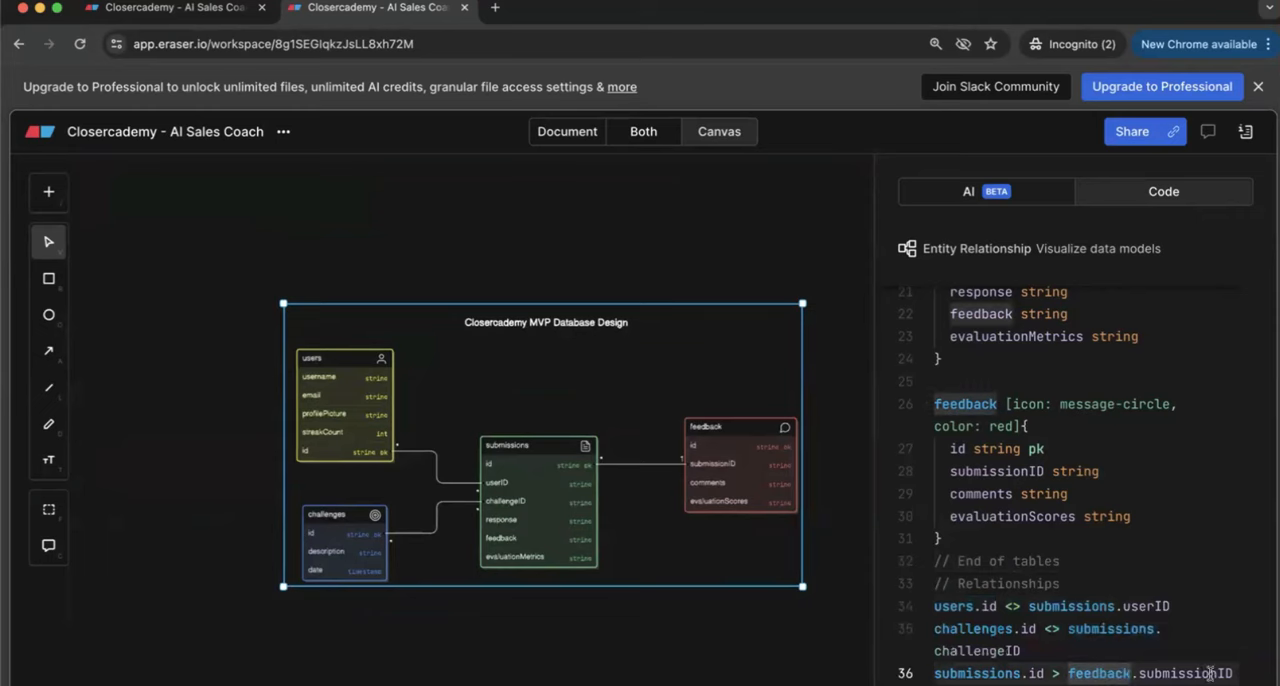
pyautogui.click(1190, 612)
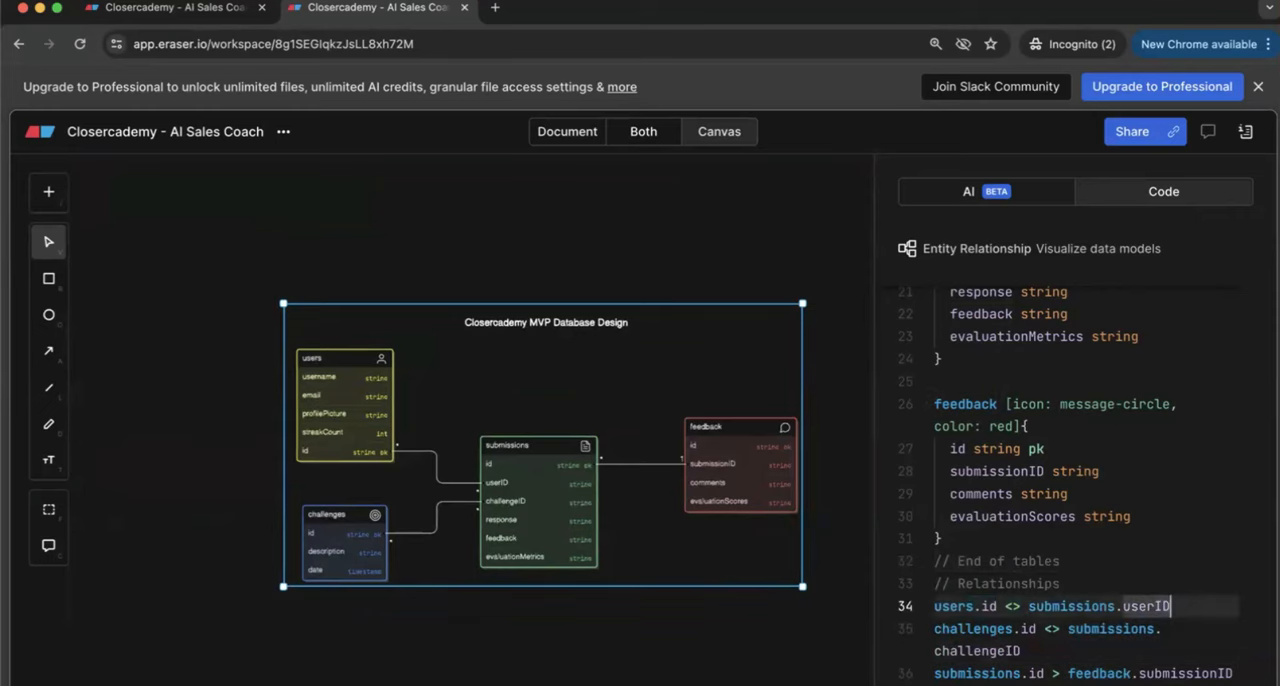
# Step: Open the diagram code's syntax help and read through its entity, attribute and relationship examples
pyautogui.click(940, 684)
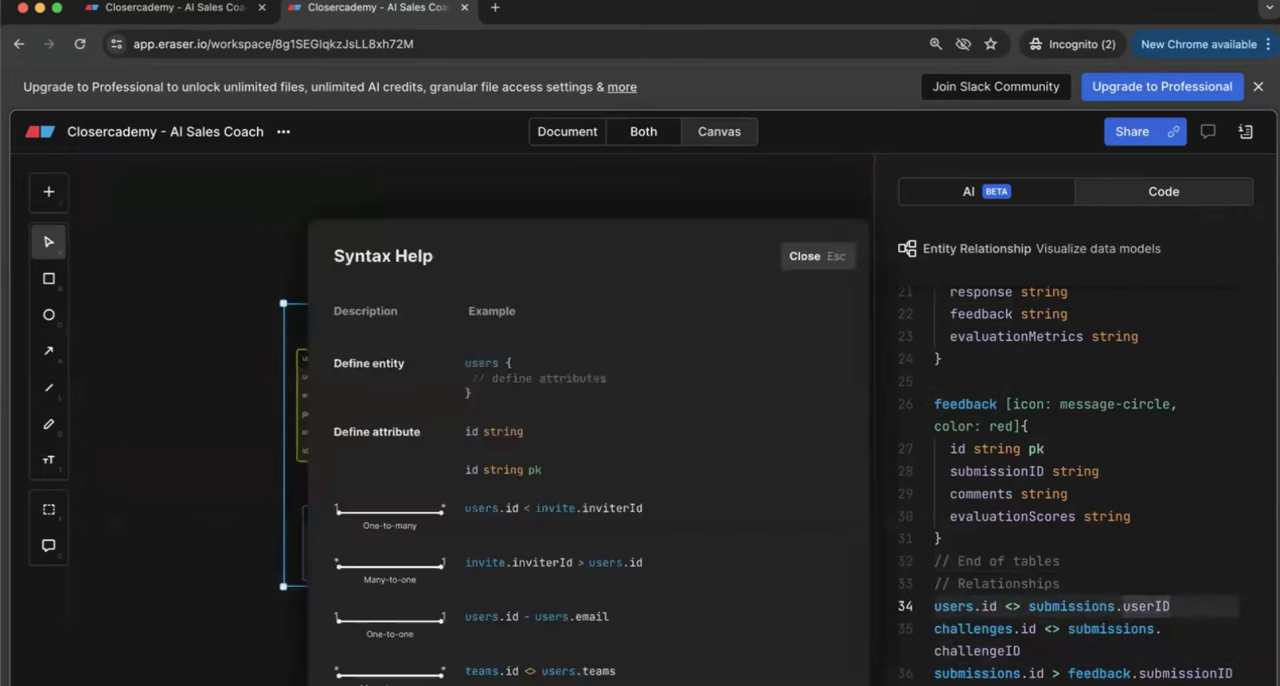
pyautogui.click(822, 262)
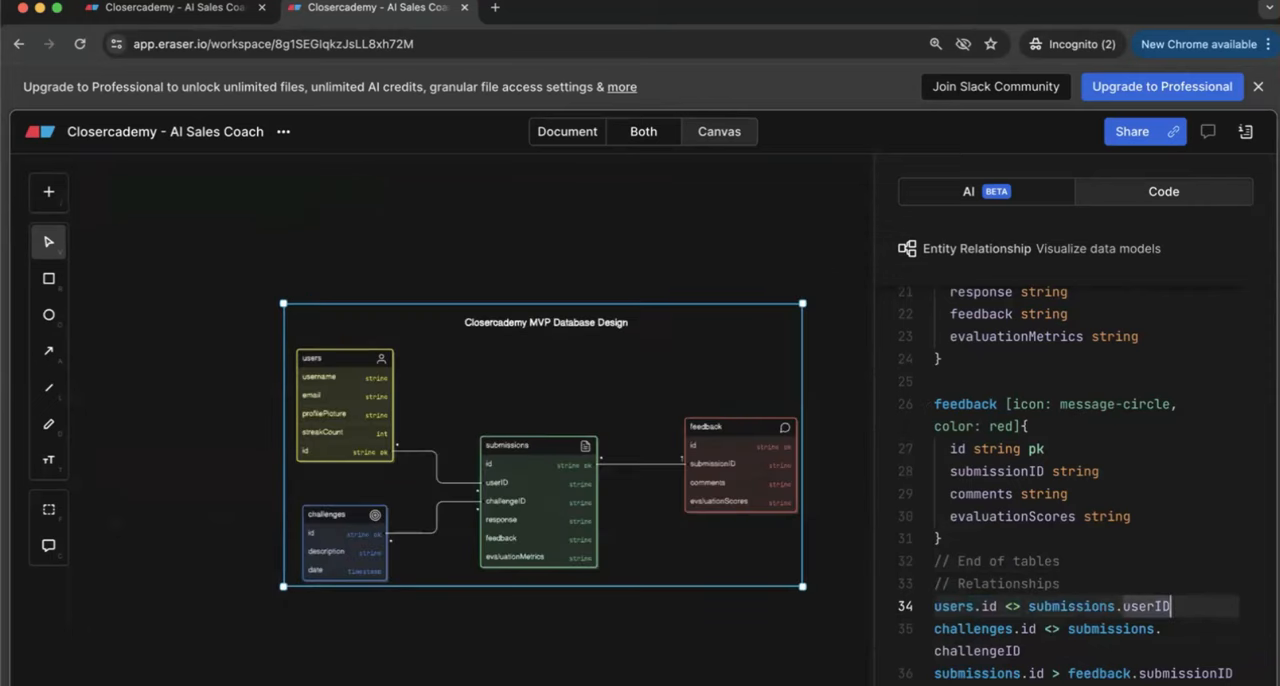
pyautogui.click(940, 684)
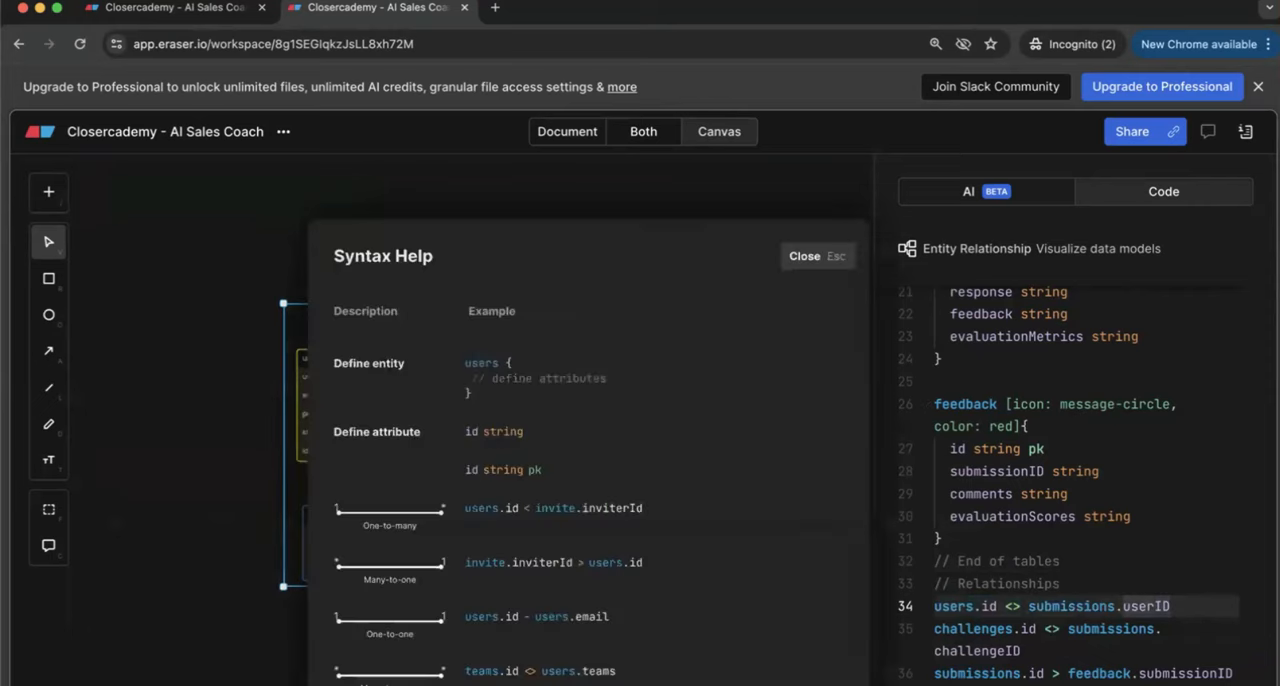
pyautogui.scroll(-2, 638, 495)
pyautogui.scroll(1, 638, 494)
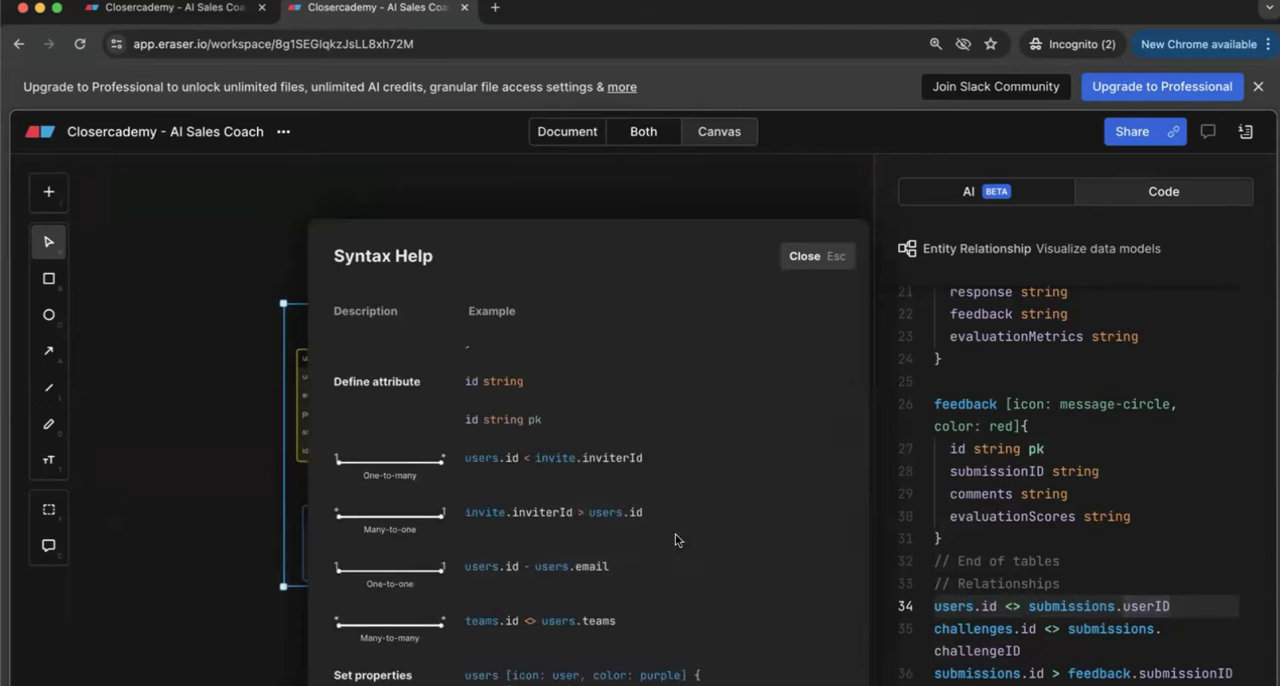
# Step: Highlight the <> operator in the users.id relationship, compare it with the syntax help's relationship types, and close the help
pyautogui.click(1024, 606)
pyautogui.moveTo(1024, 606); pyautogui.dragTo(1005, 606)
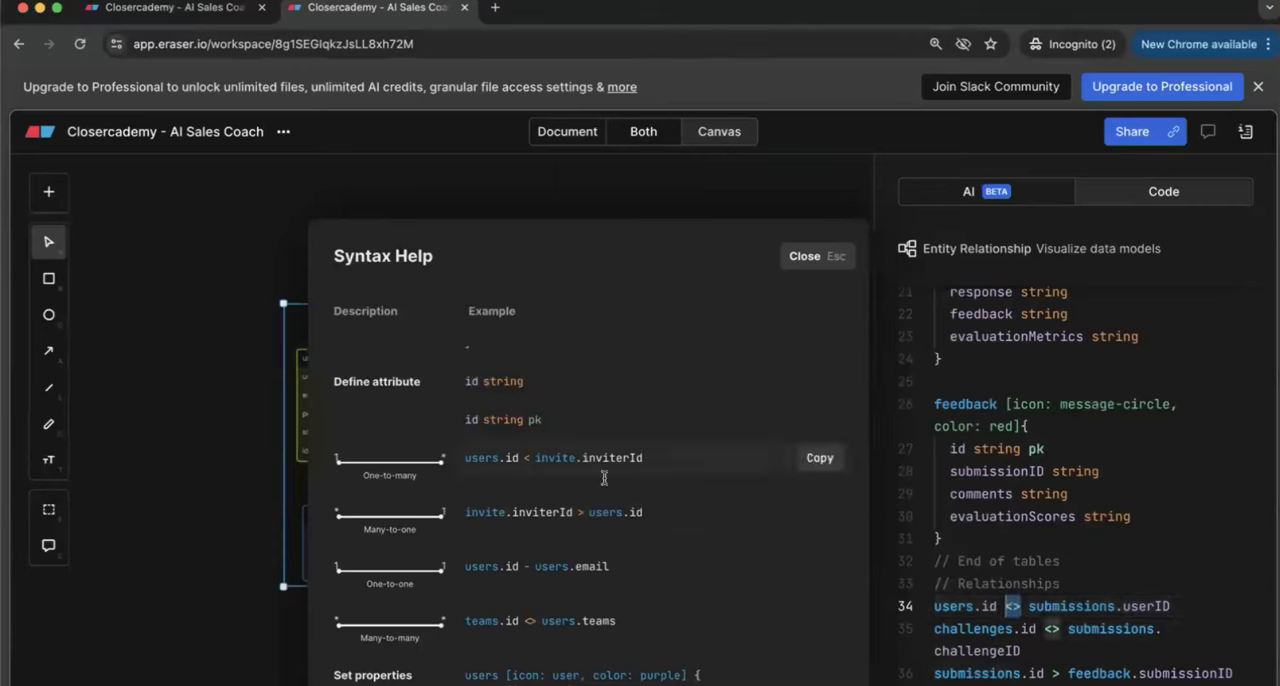
pyautogui.scroll(-2, 570, 467)
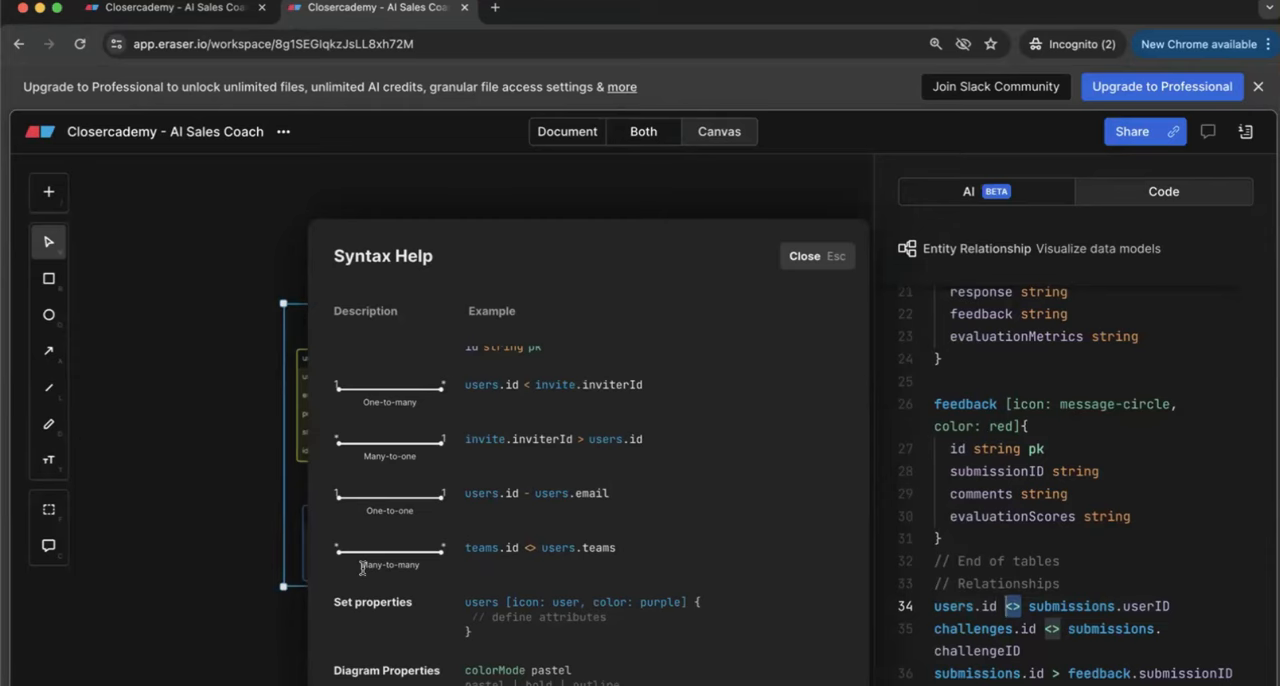
pyautogui.moveTo(413, 558)
pyautogui.press('Escape')
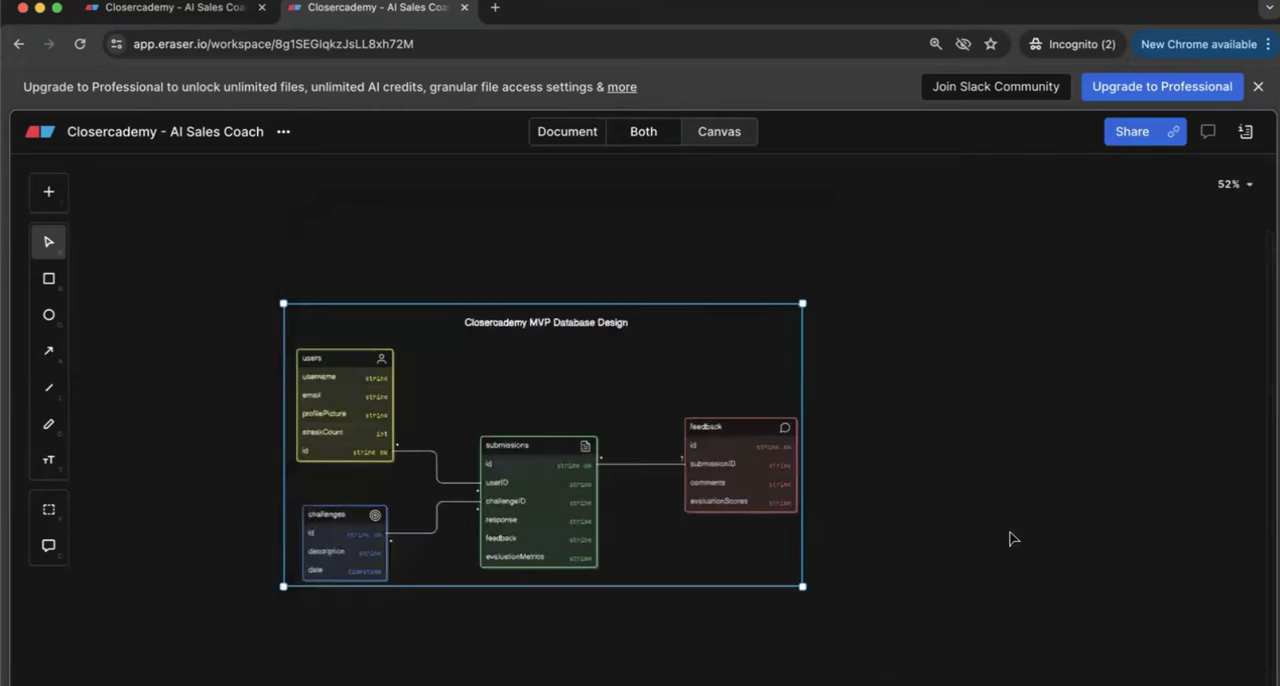
# Step: Reopen the code at its relationship lines to compare them with the enlarged diagram, and leave the diagram deselected on the canvas
pyautogui.click(502, 410)
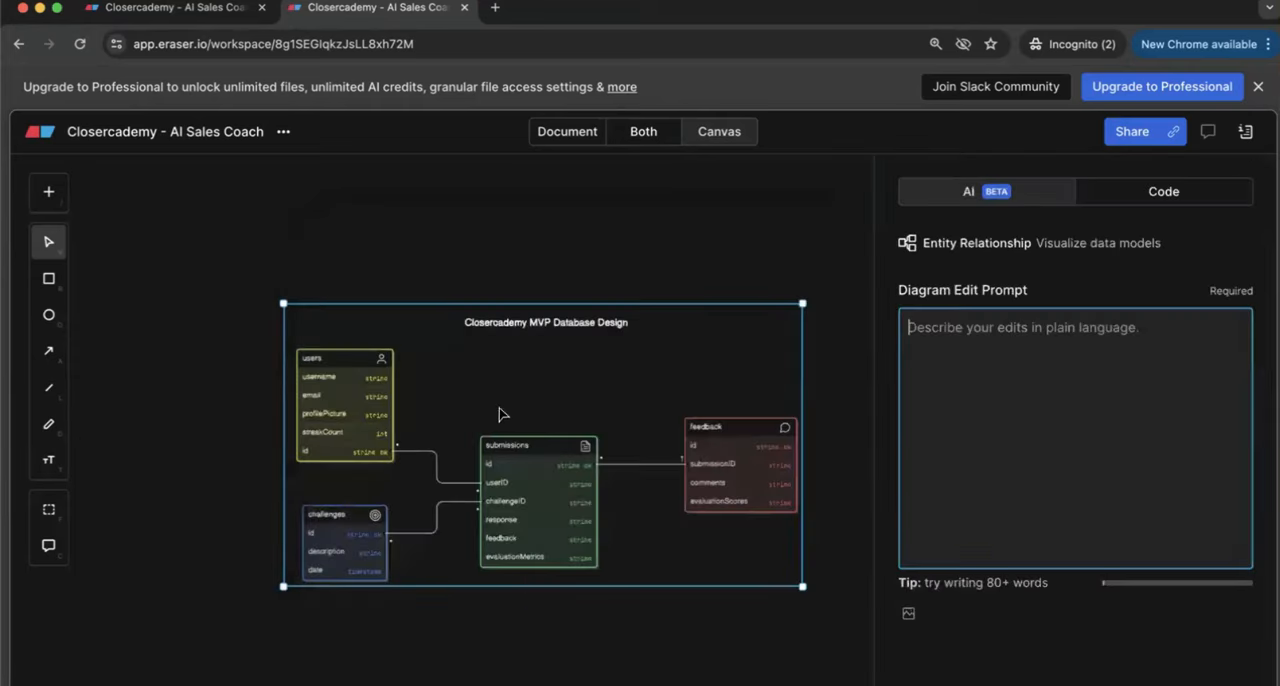
pyautogui.click(1183, 190)
pyautogui.scroll(-5, 1103, 558)
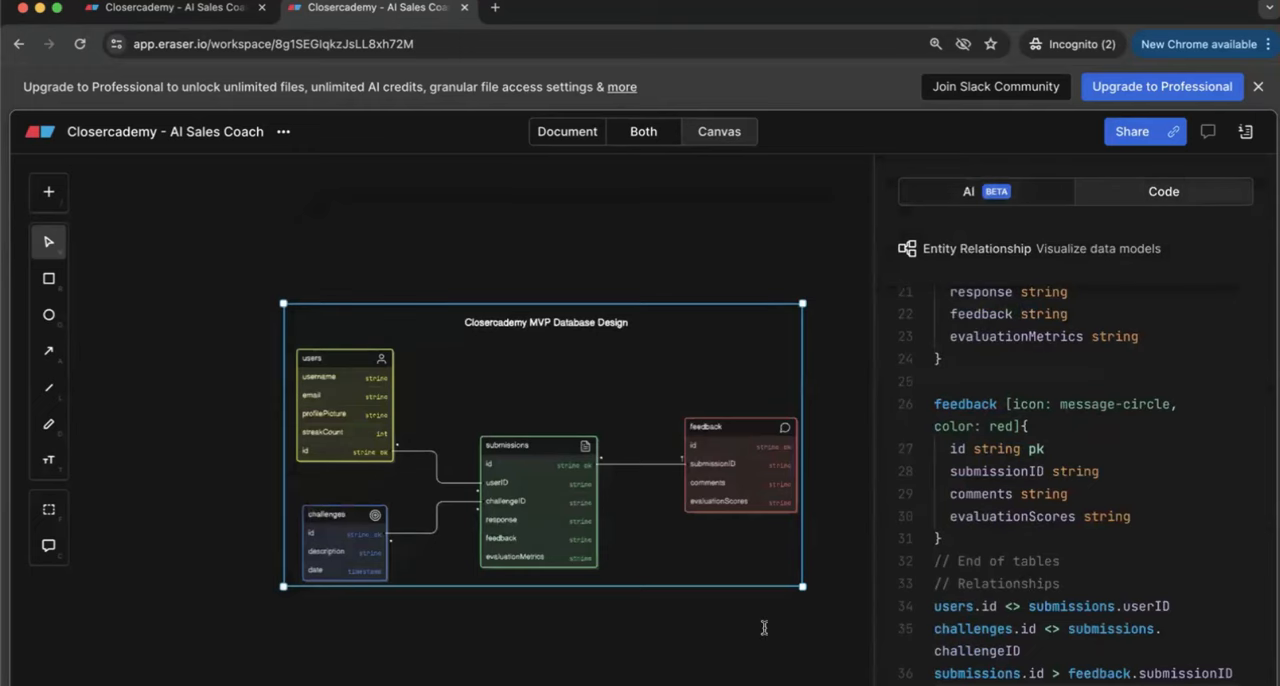
pyautogui.scroll(5, 428, 507)
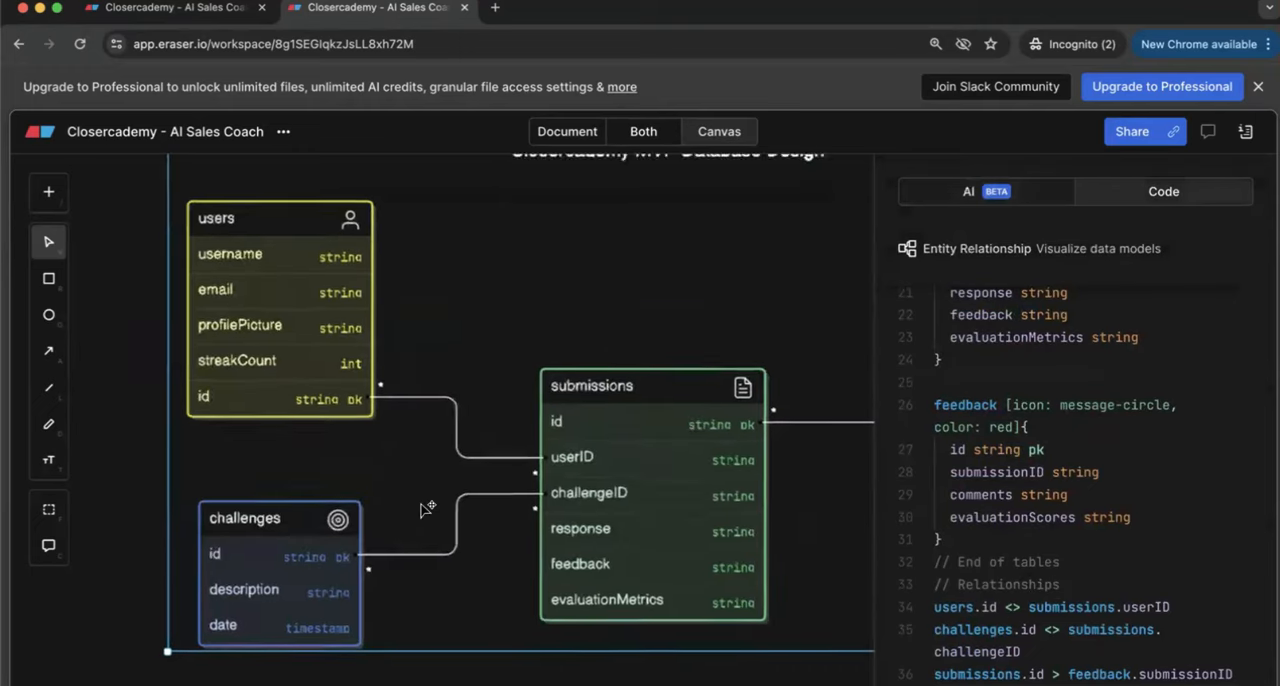
pyautogui.click(428, 507)
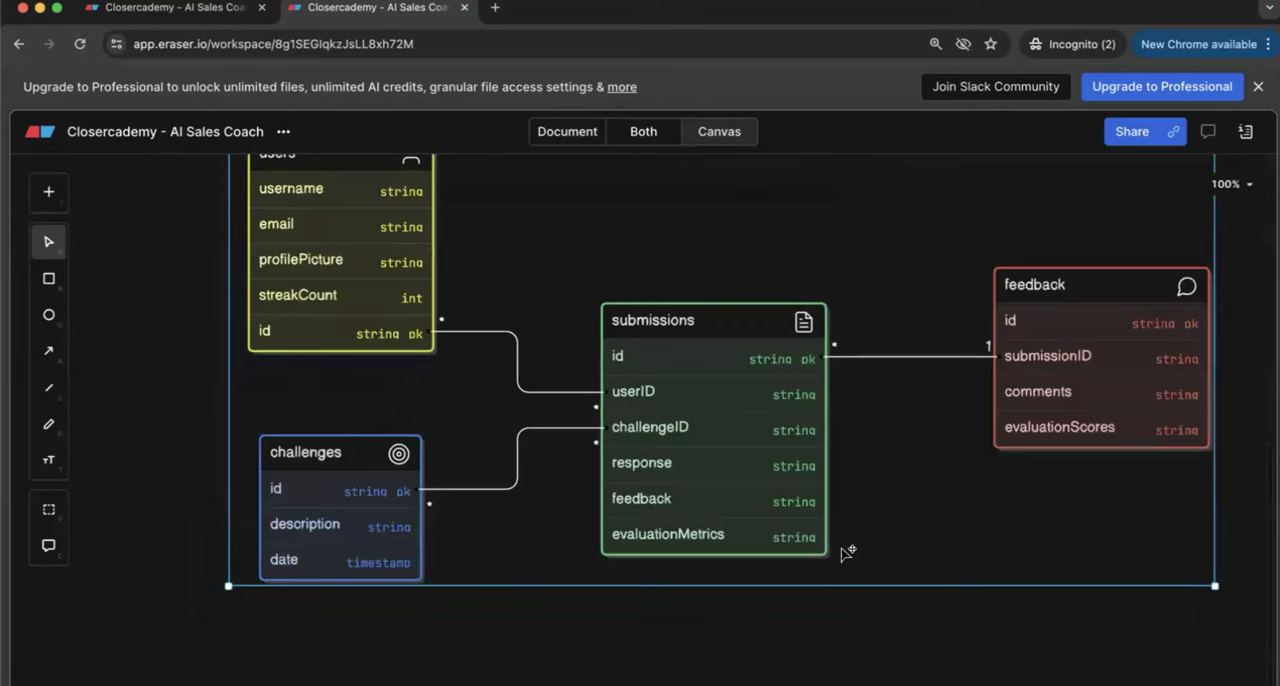
pyautogui.click(856, 636)
# Step: Examine the challenges, submissions and feedback tables' fields and the connections between them on the canvas
pyautogui.scroll(1, 857, 636)
pyautogui.scroll(1, 856, 636)
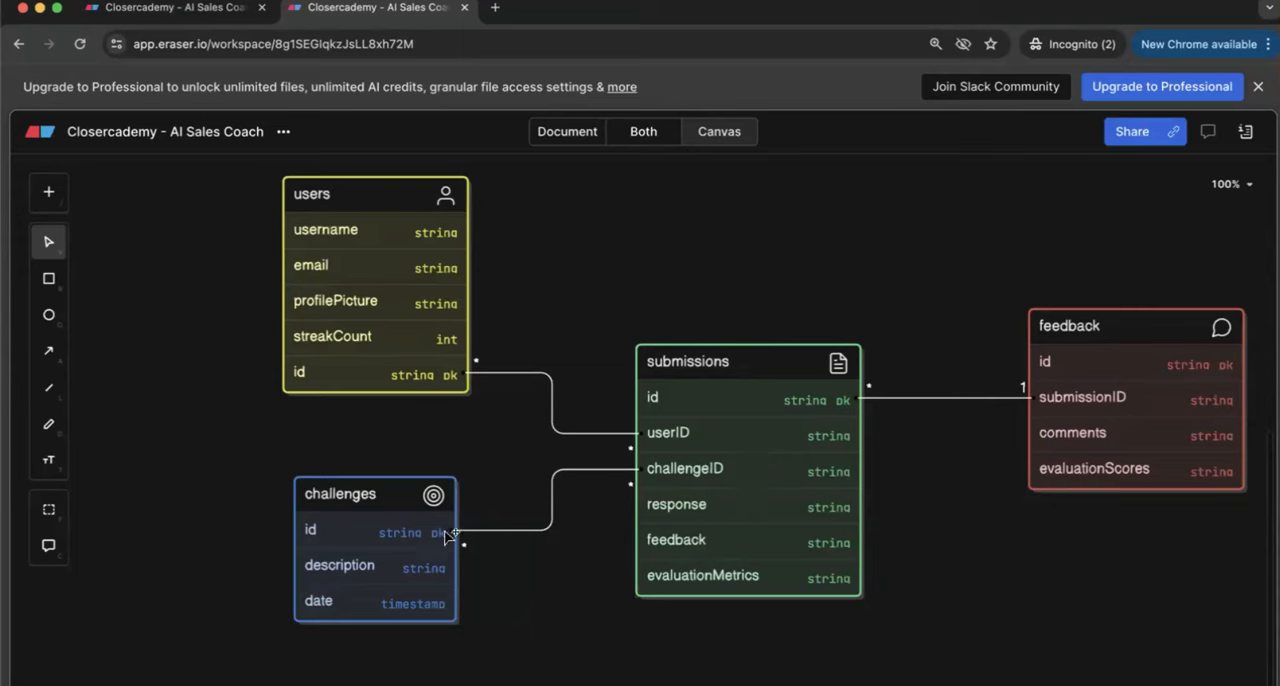
pyautogui.scroll(5, 405, 547)
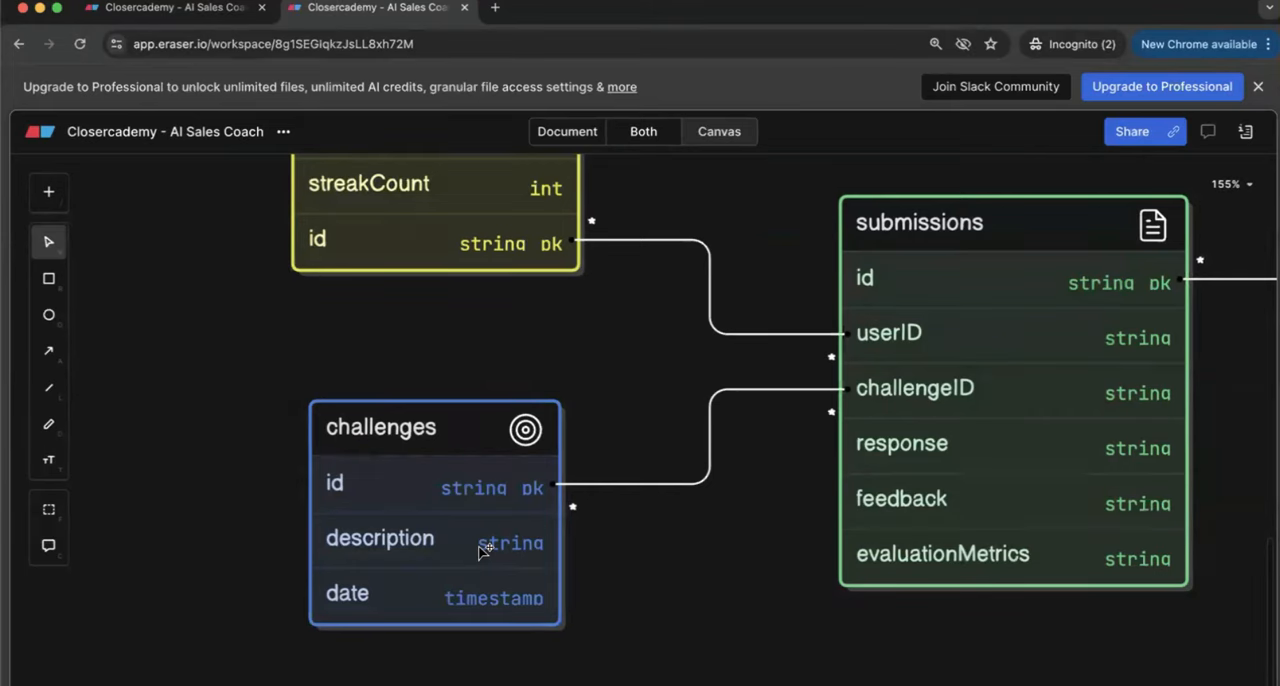
pyautogui.scroll(-5, 440, 598)
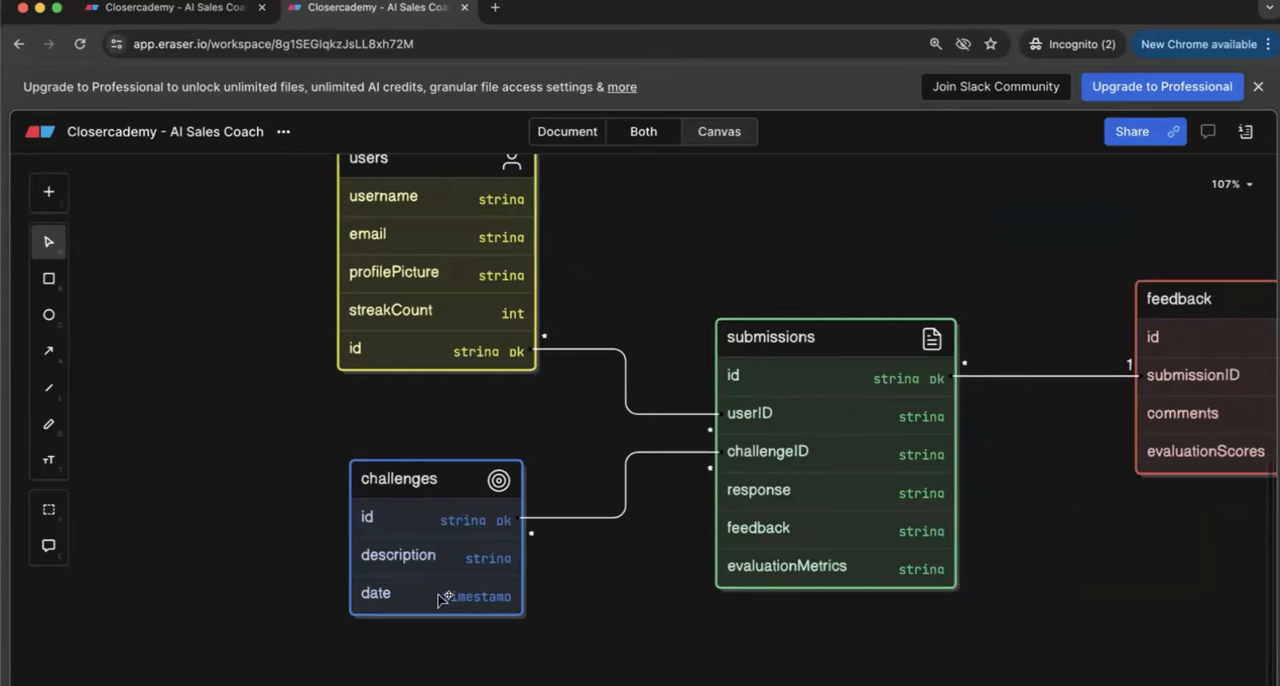
pyautogui.scroll(2, 440, 598)
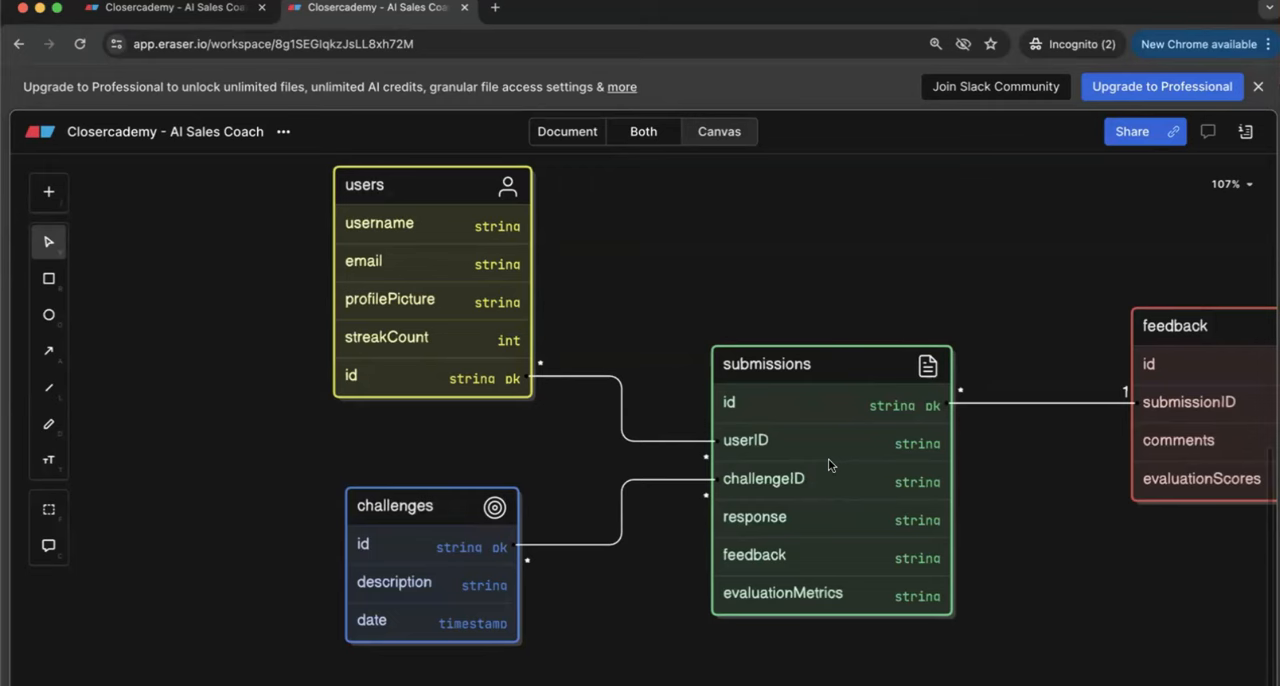
pyautogui.hscroll(5, 655, 628)
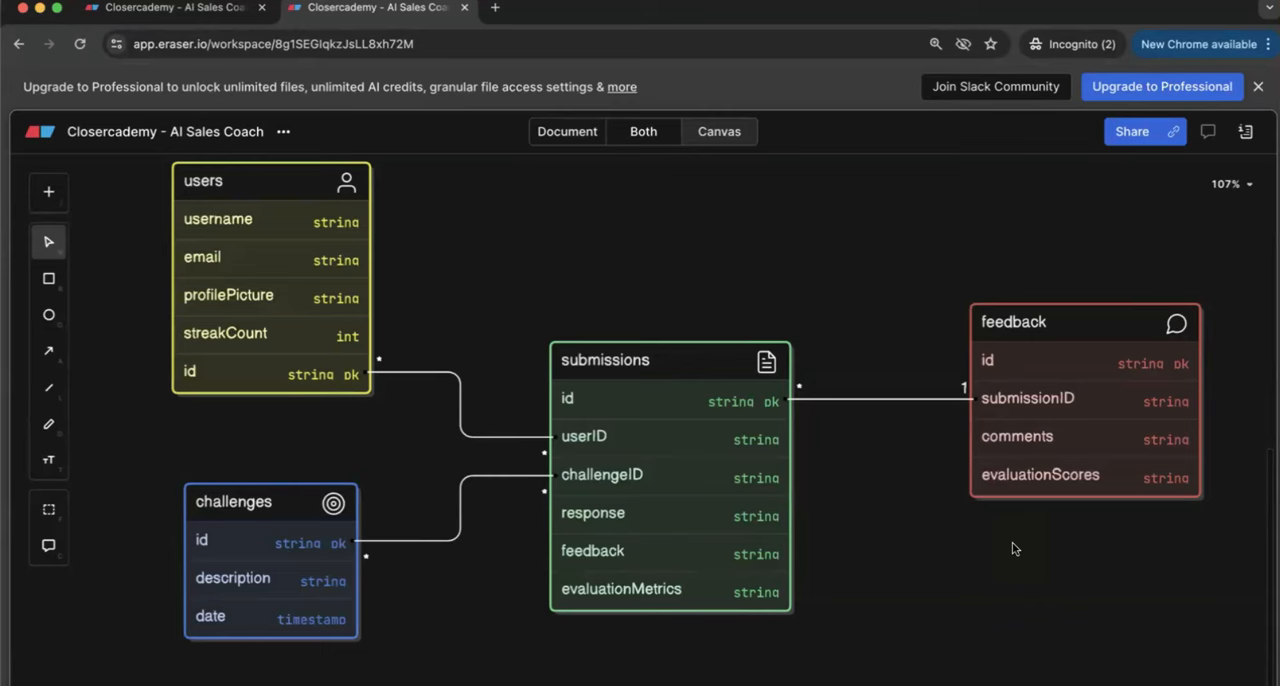
pyautogui.hscroll(3, 1046, 522)
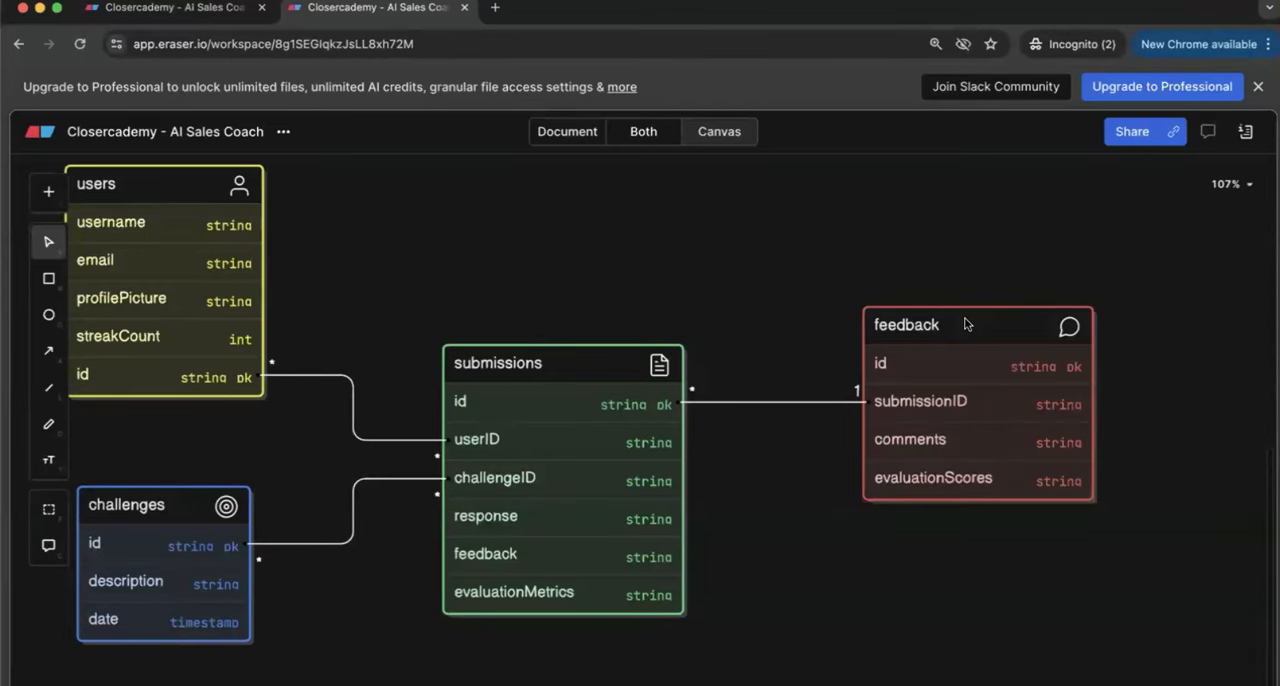
pyautogui.hscroll(-2, 800, 301)
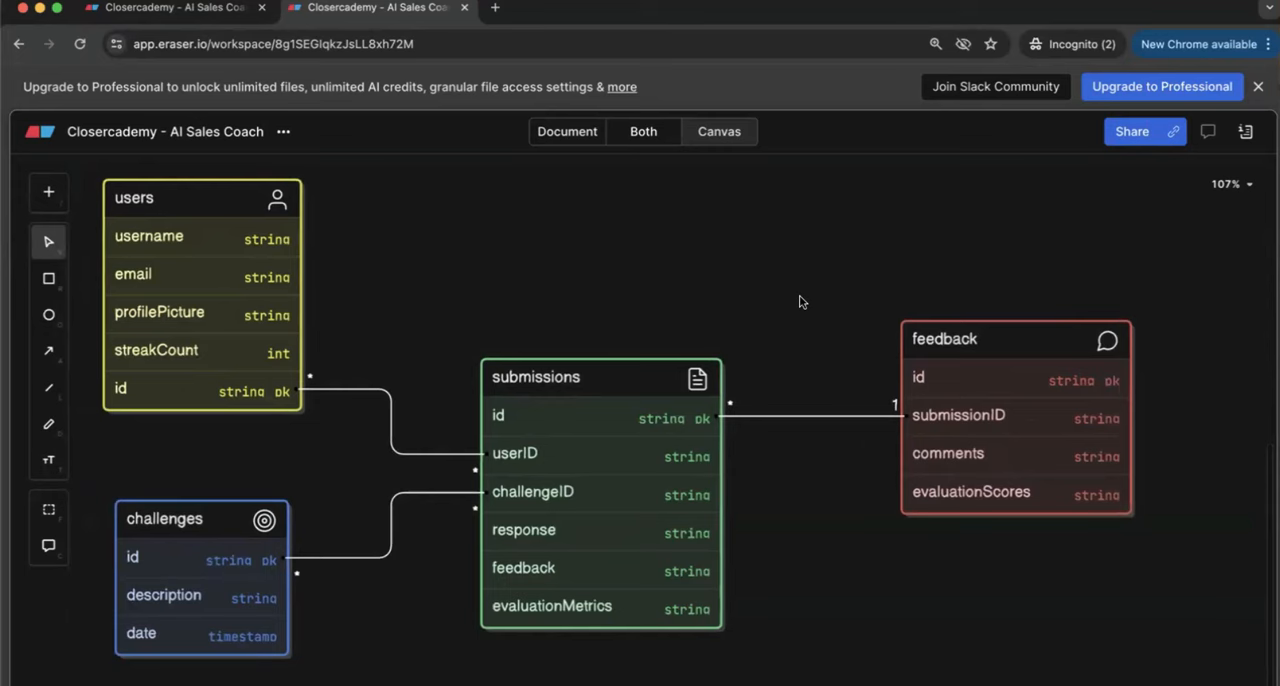
# Step: Examine the link between submissions.id and feedback.submissionID, then view the whole database diagram and leave it deselected
pyautogui.hscroll(-2, 800, 302)
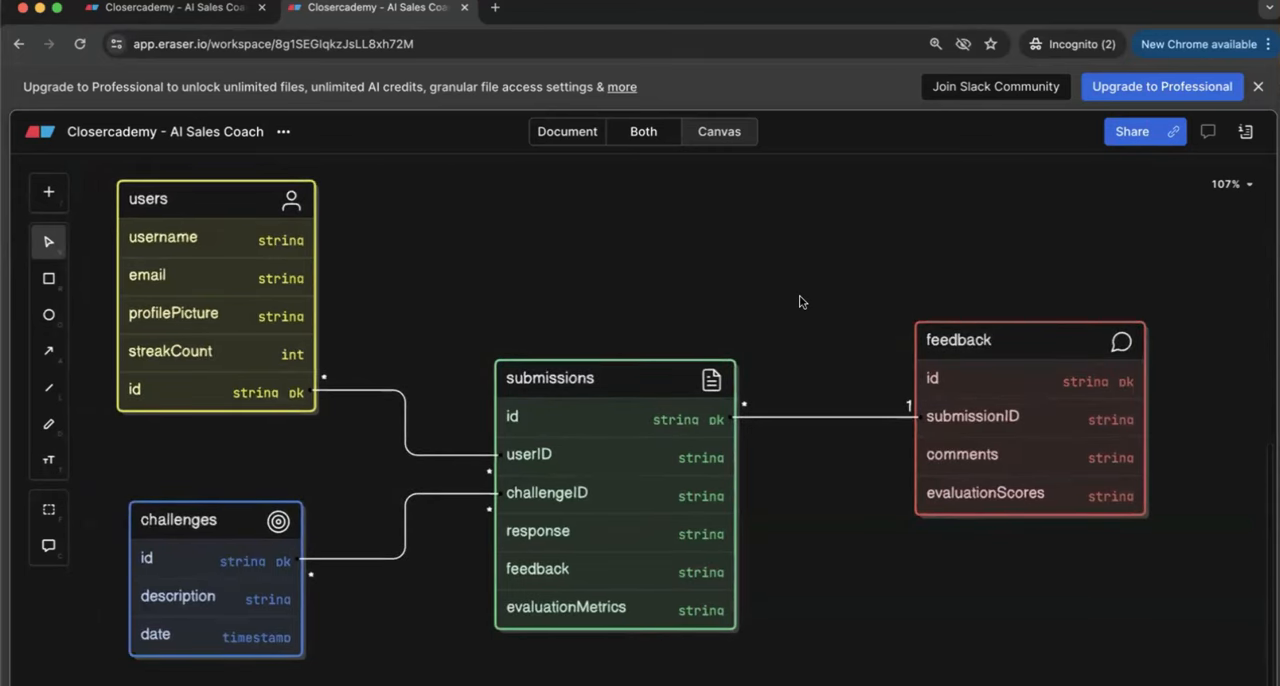
pyautogui.click(712, 427)
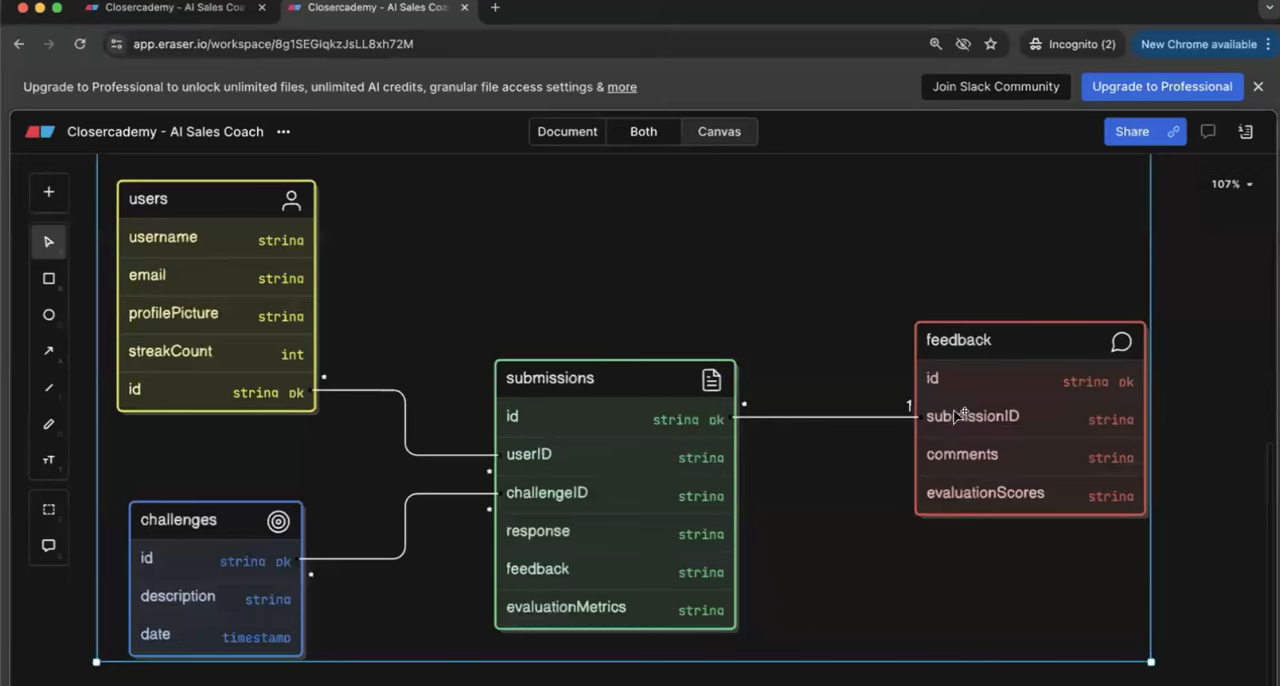
pyautogui.click(922, 677)
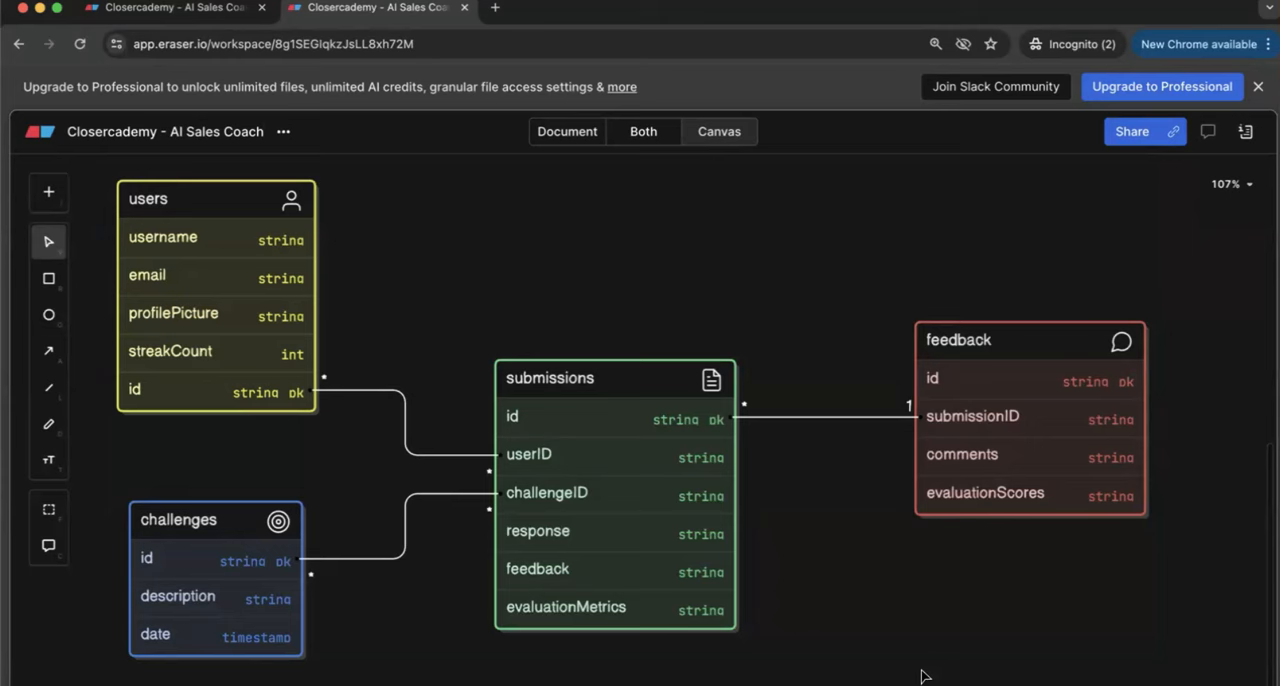
pyautogui.press('super+a')
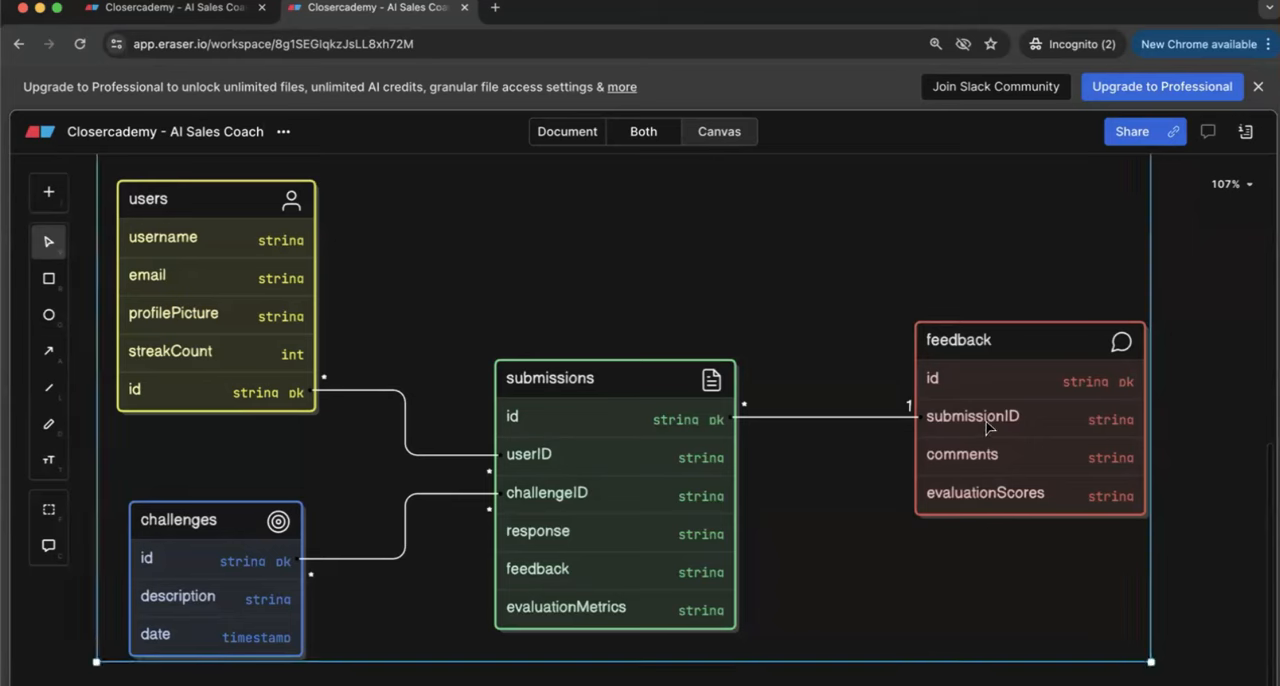
pyautogui.click(852, 673)
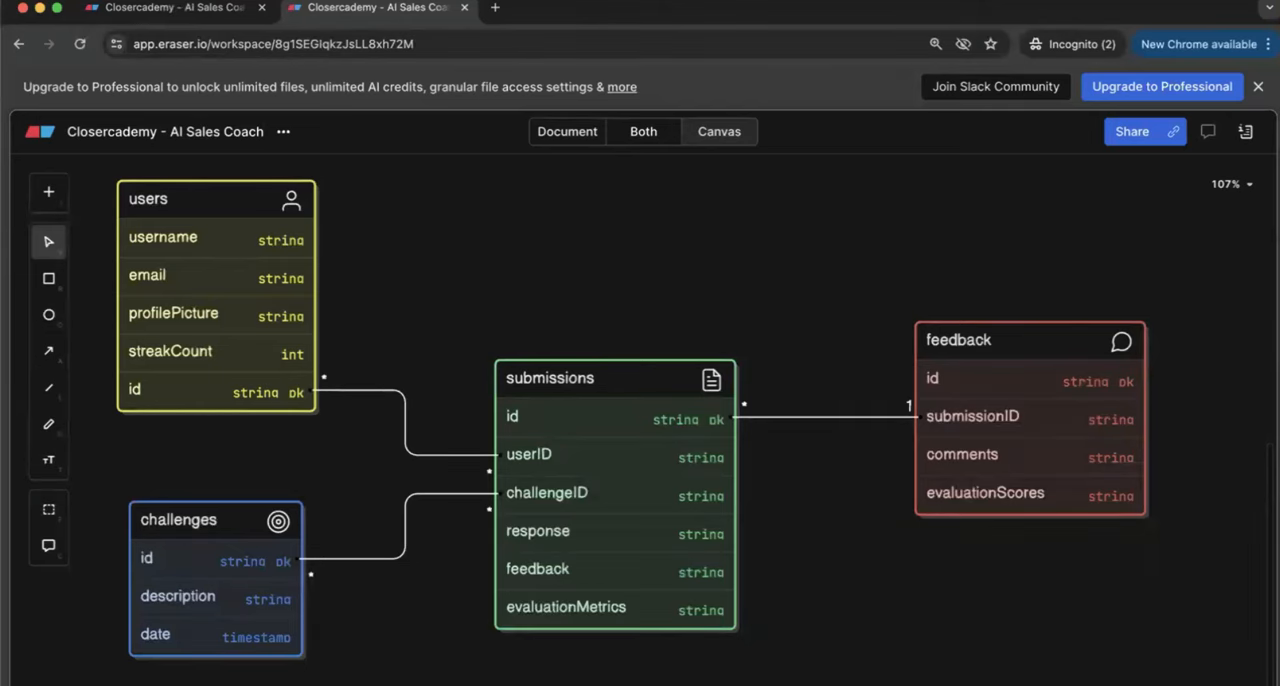
pyautogui.click(829, 560)
pyautogui.scroll(-3, 829, 560)
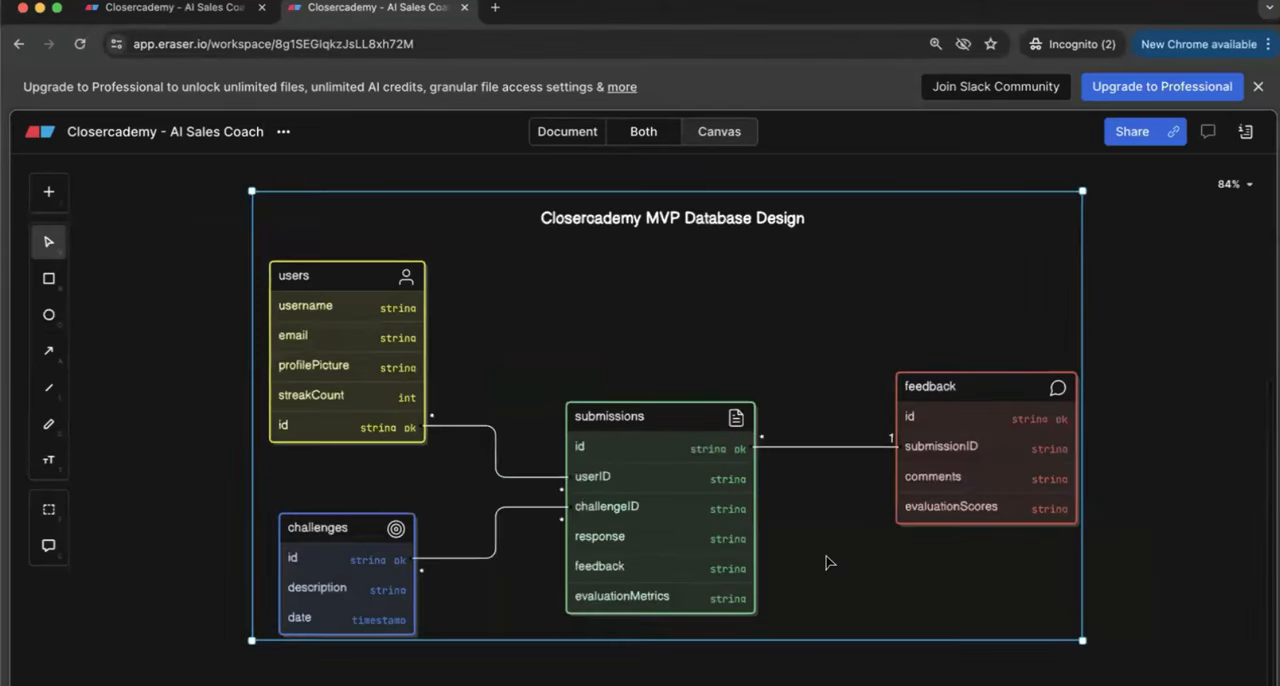
pyautogui.click(128, 538)
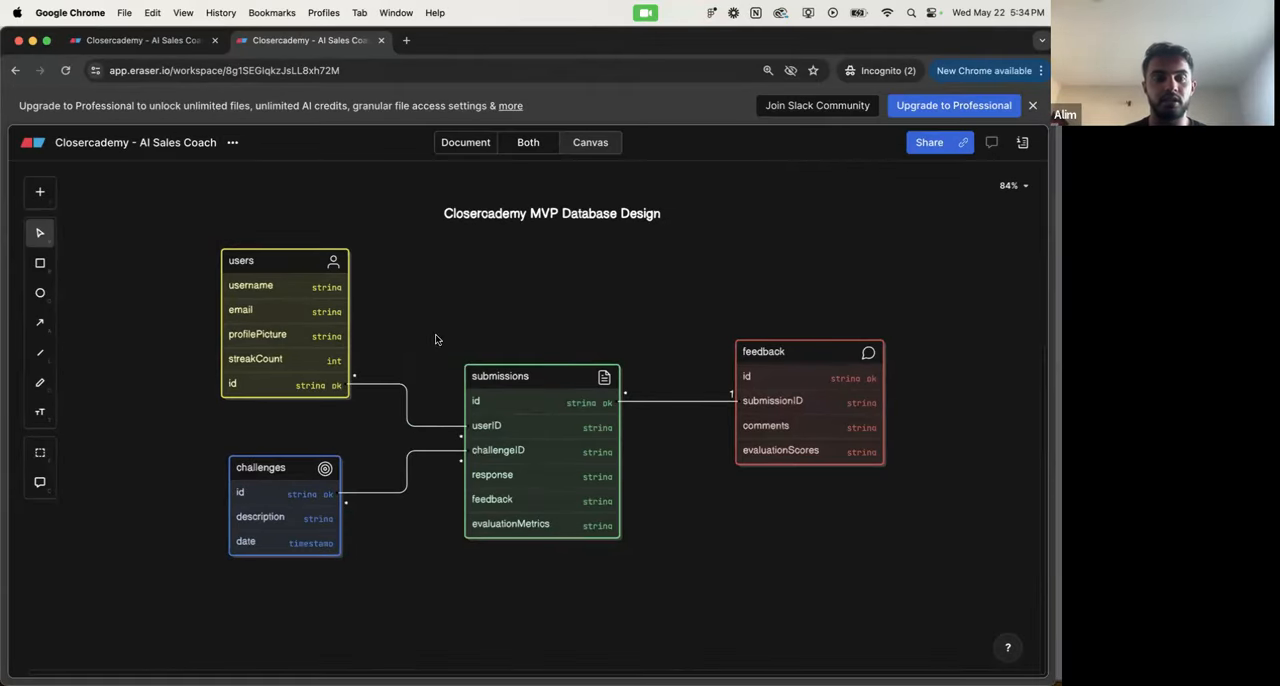
# Step: Return to the Eraser file's document view and copy the entire Closercademy MVP product requirements document
pyautogui.press('super+Tab')
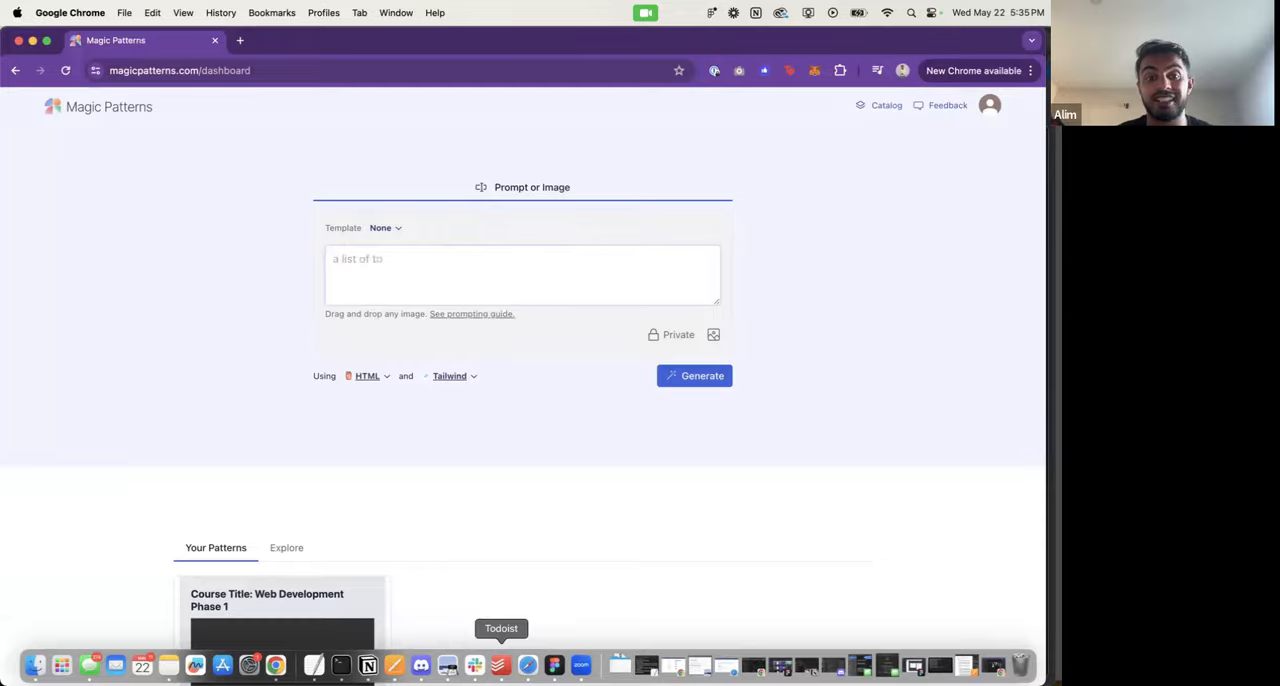
pyautogui.hotkey('ctrl', 'Up')
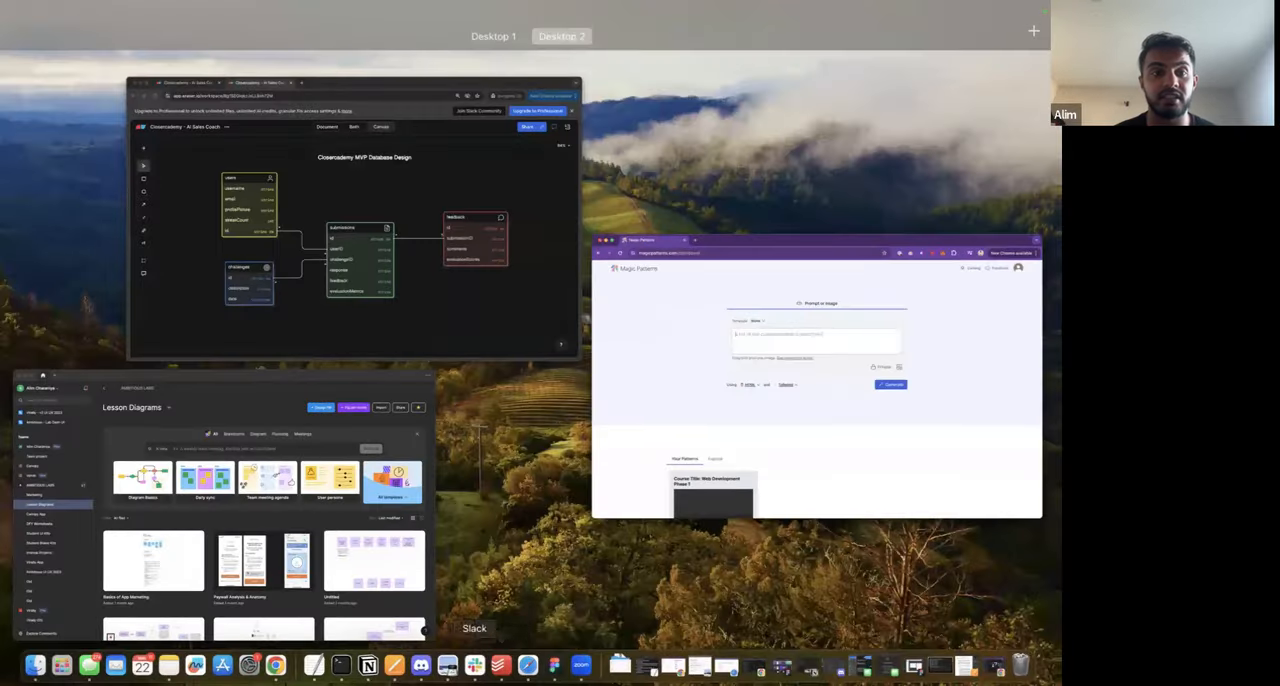
pyautogui.click(388, 298)
pyautogui.click(463, 142)
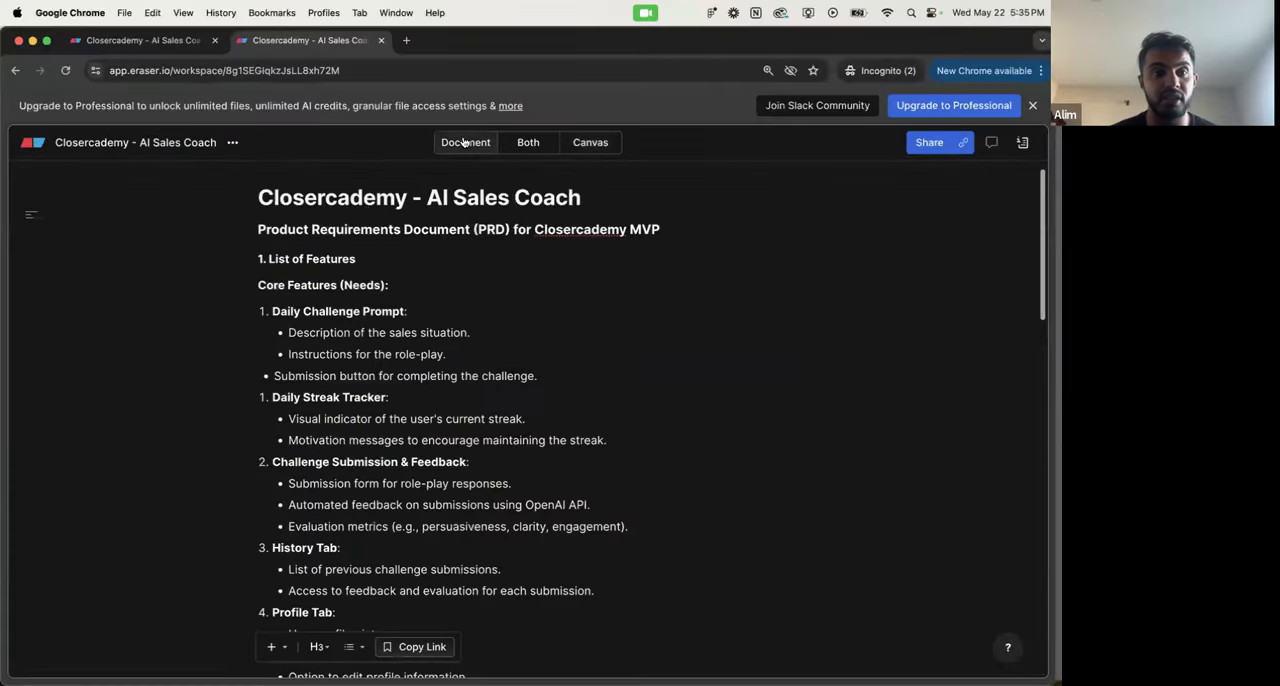
pyautogui.scroll(-20, 358, 362)
pyautogui.press('super+a')
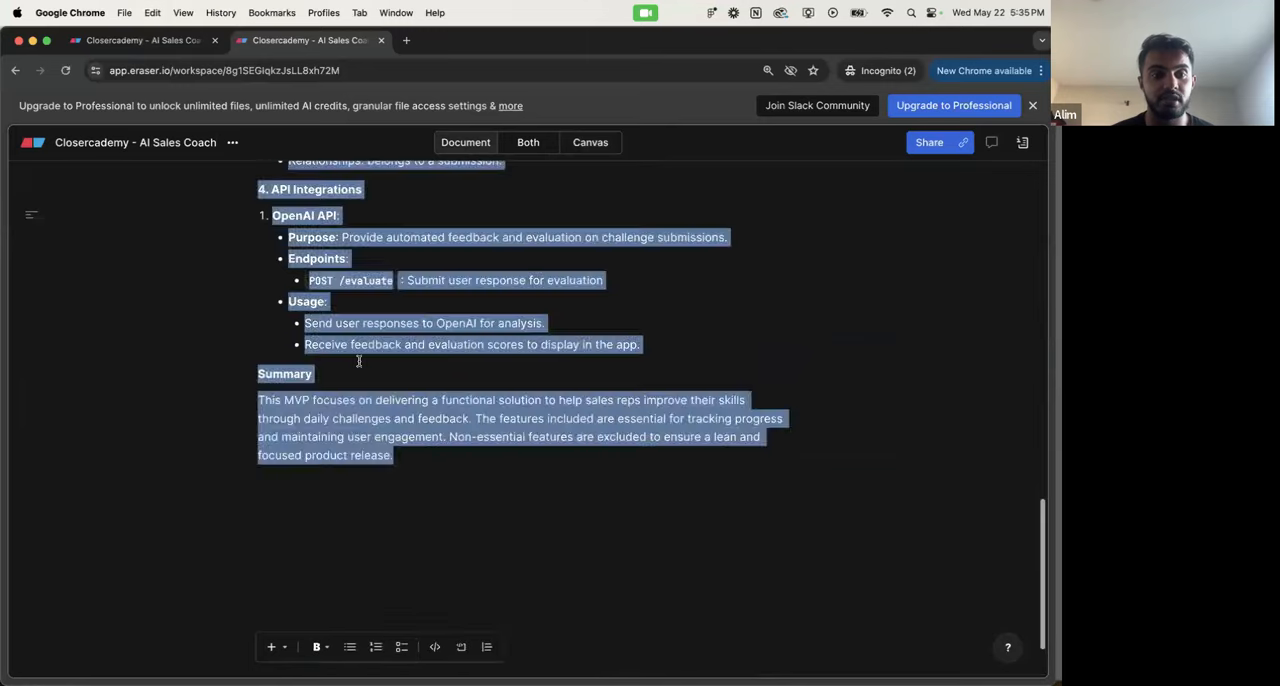
pyautogui.scroll(20, 358, 362)
# Step: Switch to Magic Patterns, paste the product requirements document as the prompt, and keep the template at None
pyautogui.press('super+m')
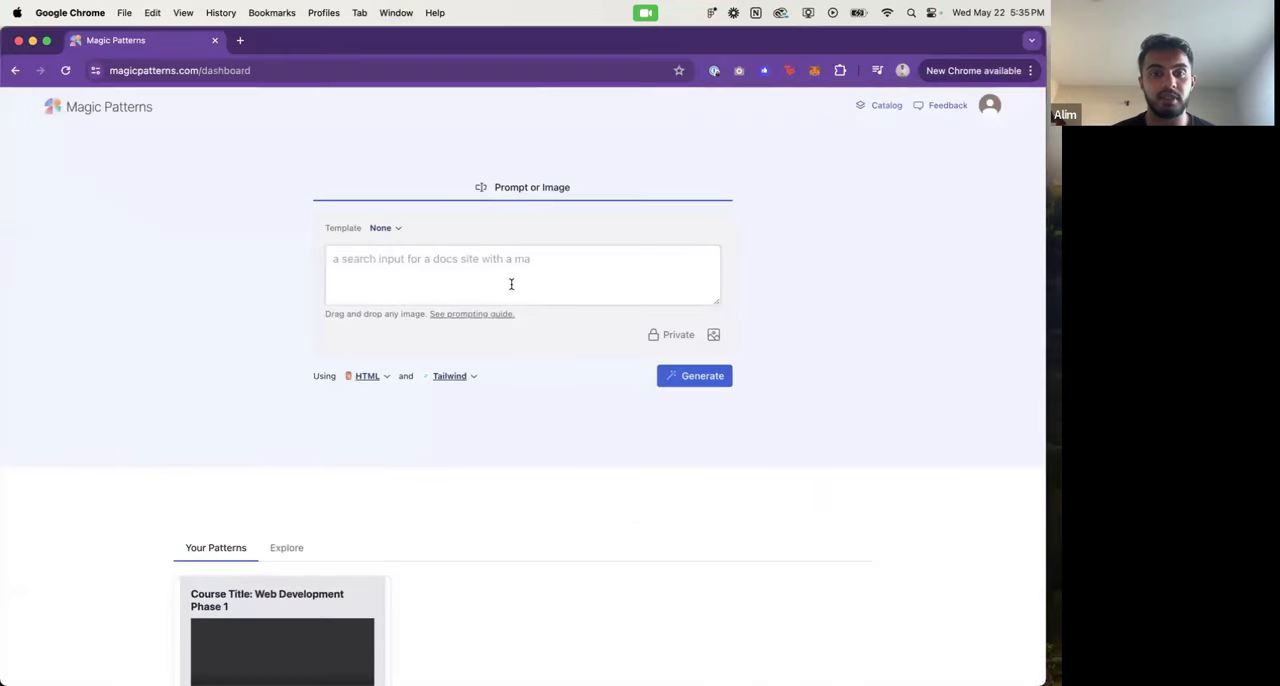
pyautogui.press('super+v')
pyautogui.scroll(15, 510, 283)
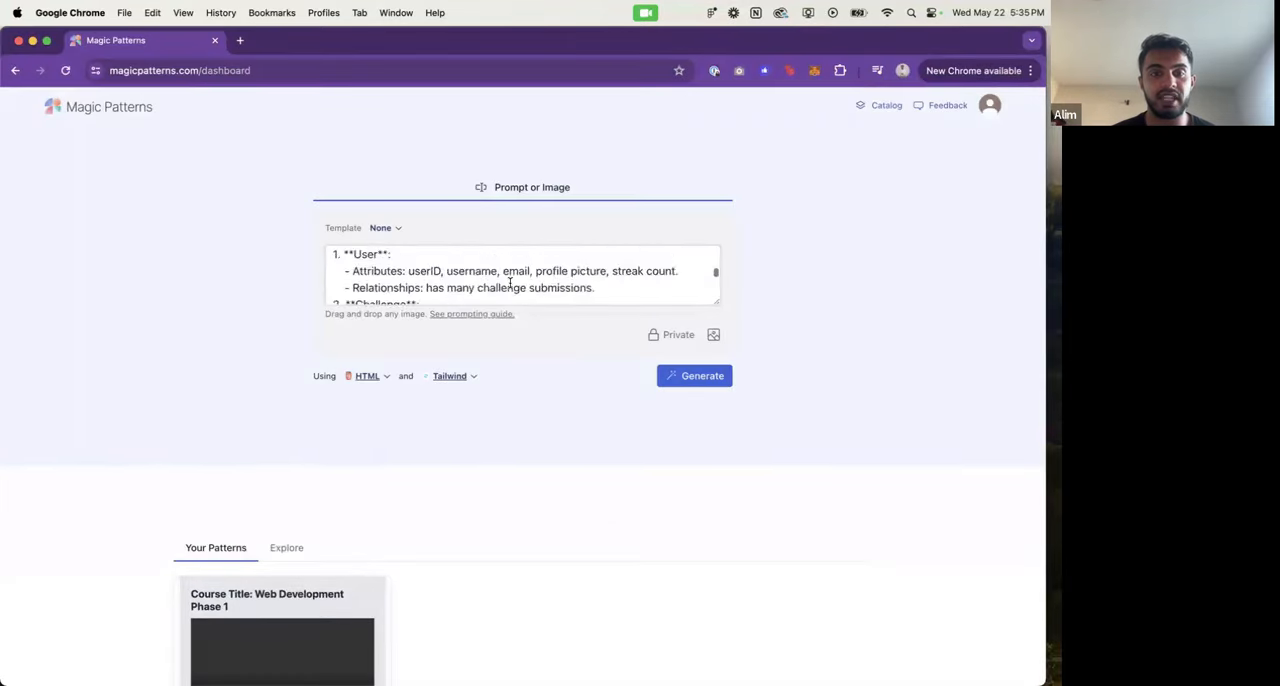
pyautogui.click(398, 229)
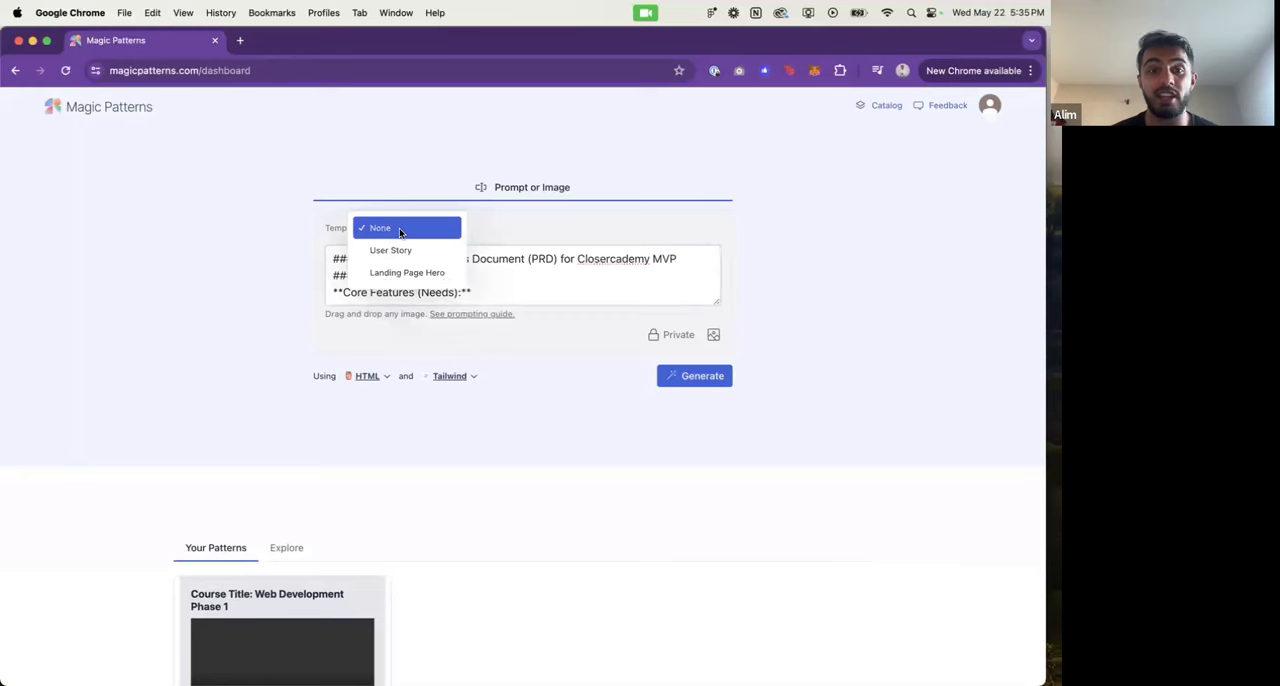
pyautogui.click(463, 232)
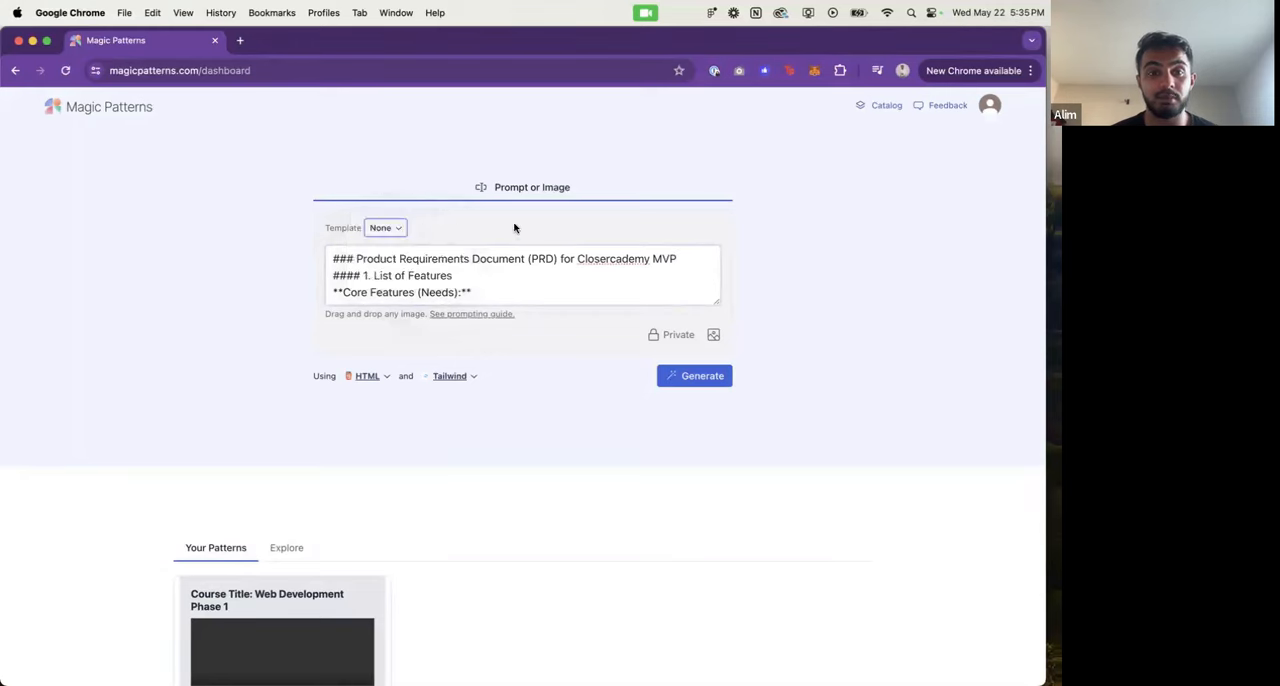
# Step: Try Chakra UI and Shadcn as the component library, ending on Shadcn with Tailwind
pyautogui.click(456, 375)
pyautogui.click(369, 375)
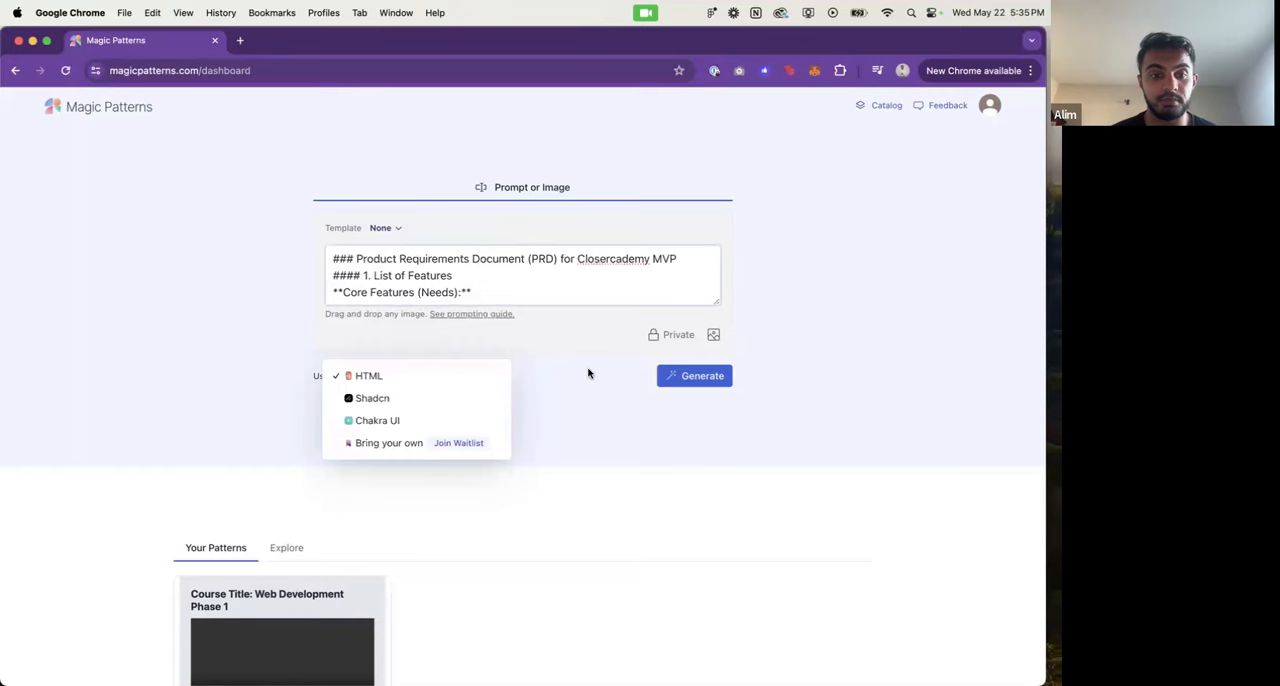
pyautogui.click(466, 418)
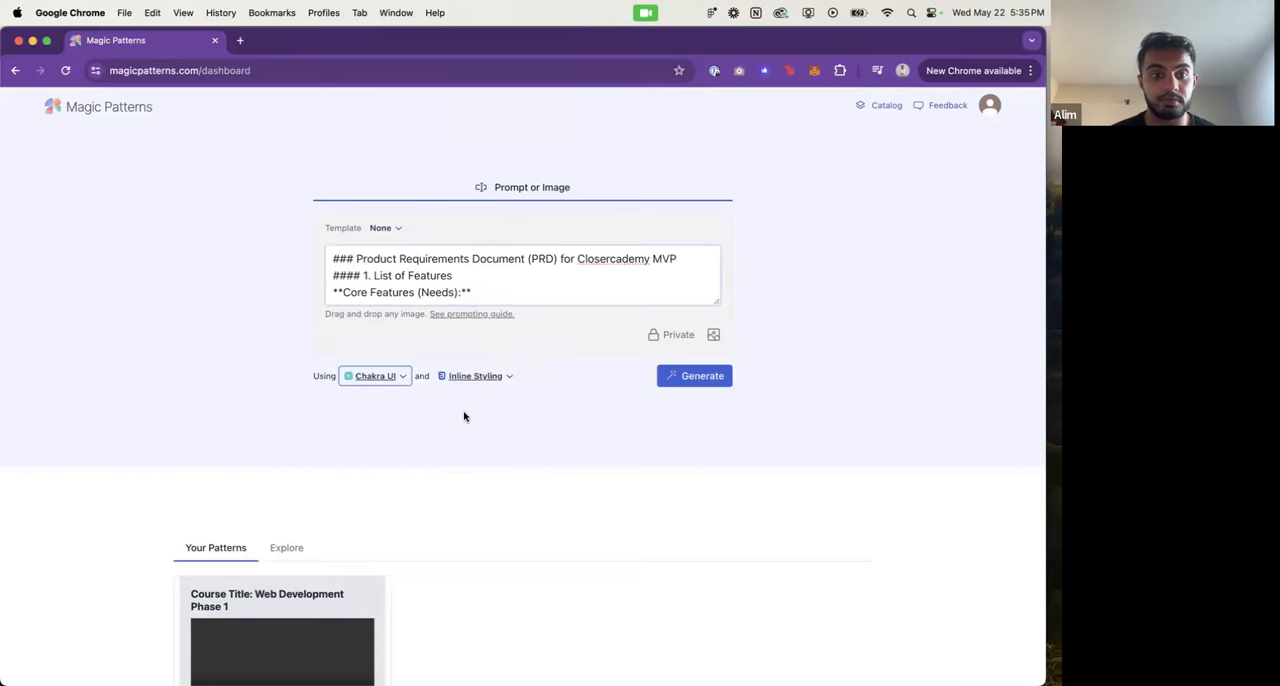
pyautogui.click(373, 380)
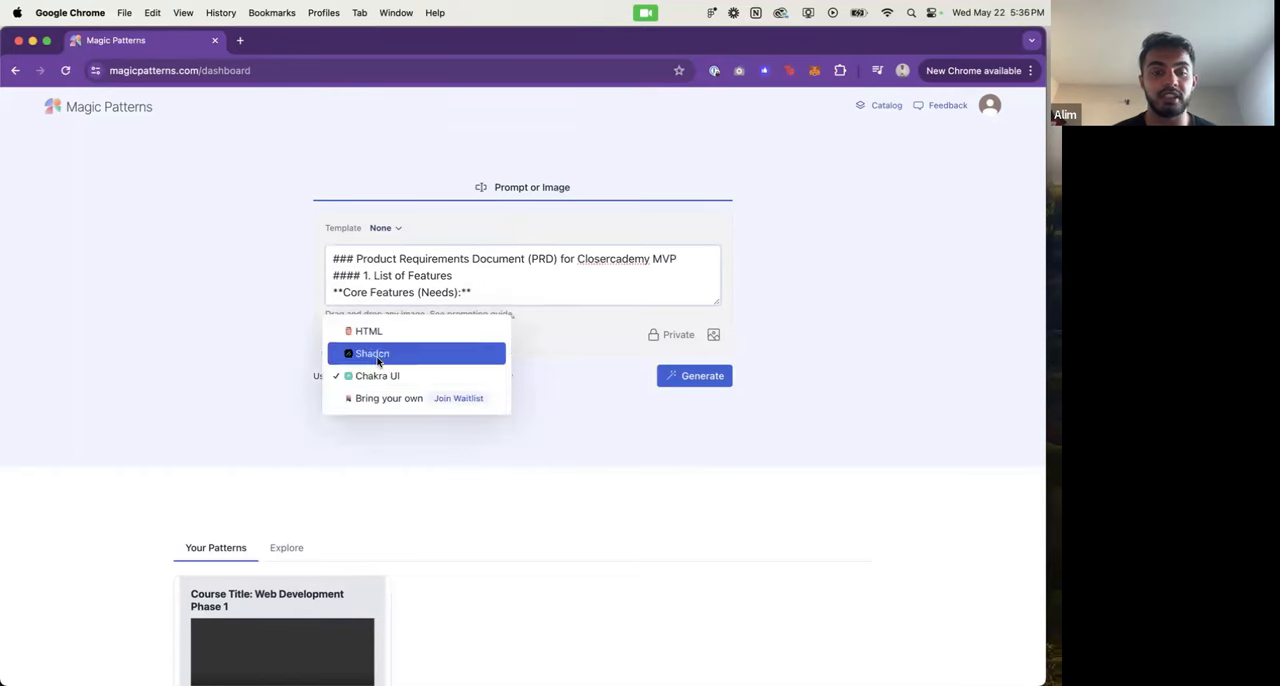
pyautogui.click(372, 353)
pyautogui.click(380, 377)
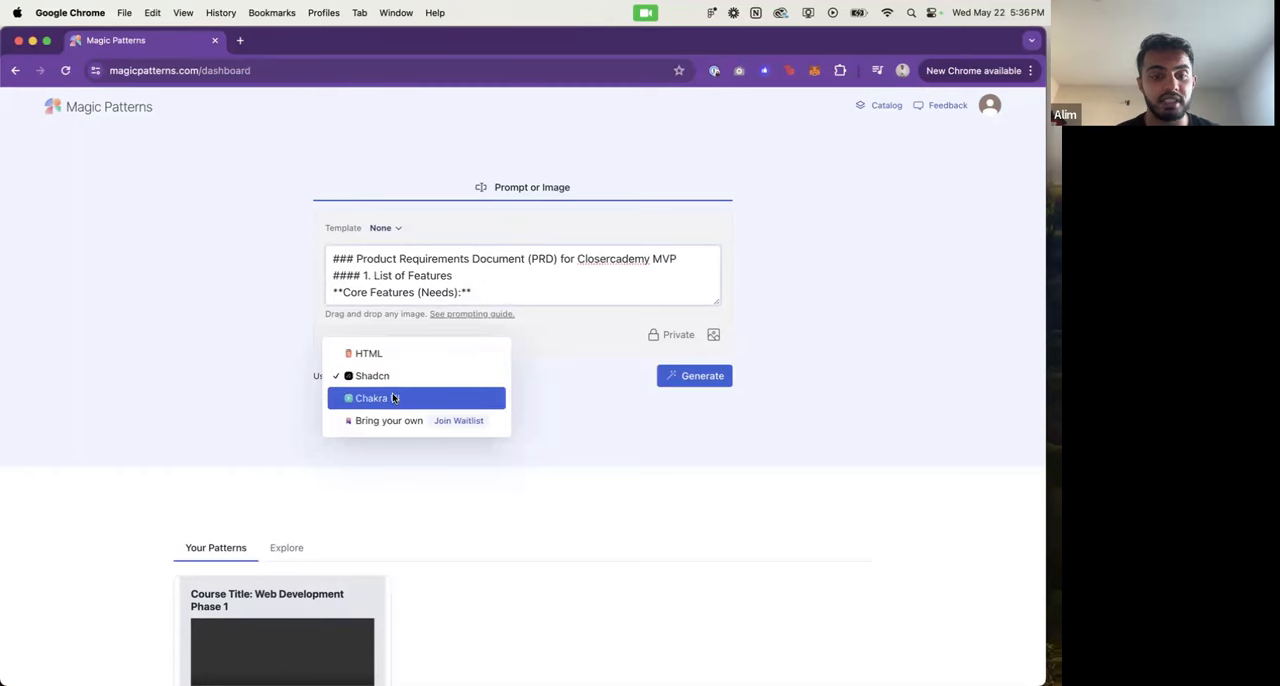
pyautogui.click(392, 393)
pyautogui.click(385, 376)
pyautogui.click(375, 355)
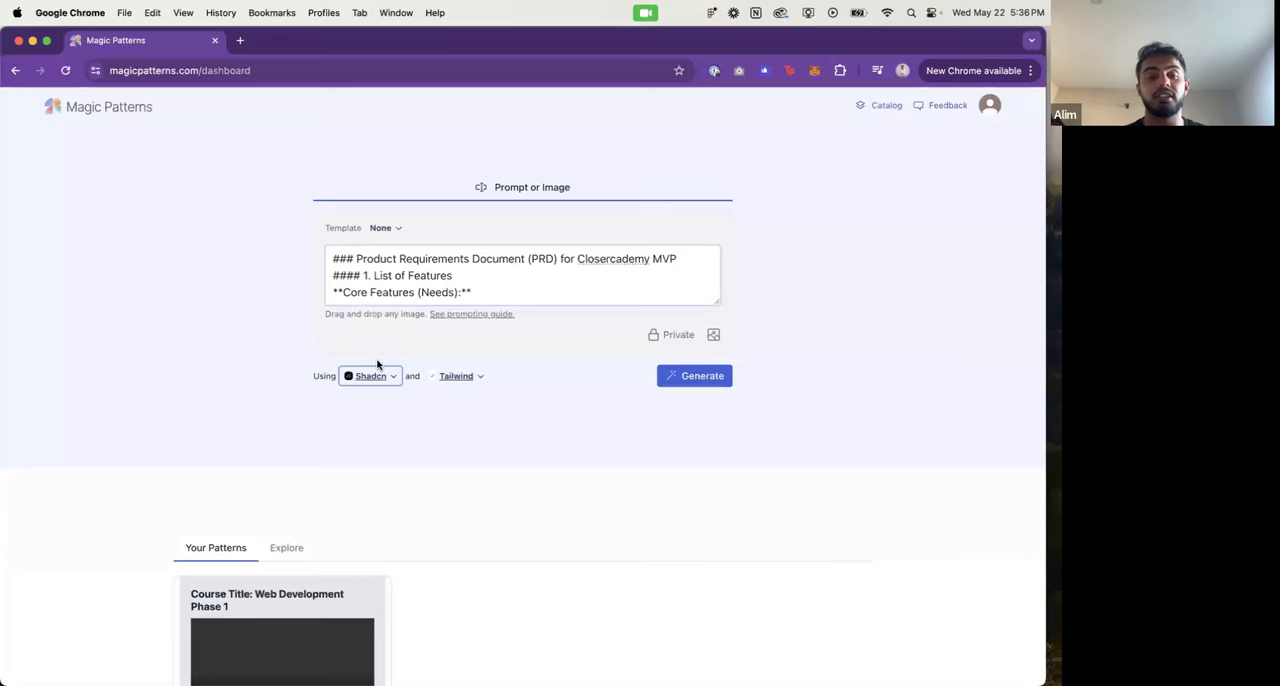
# Step: Set the component library to Chakra UI with Inline Styling and generate the interface from the prompt
pyautogui.click(375, 375)
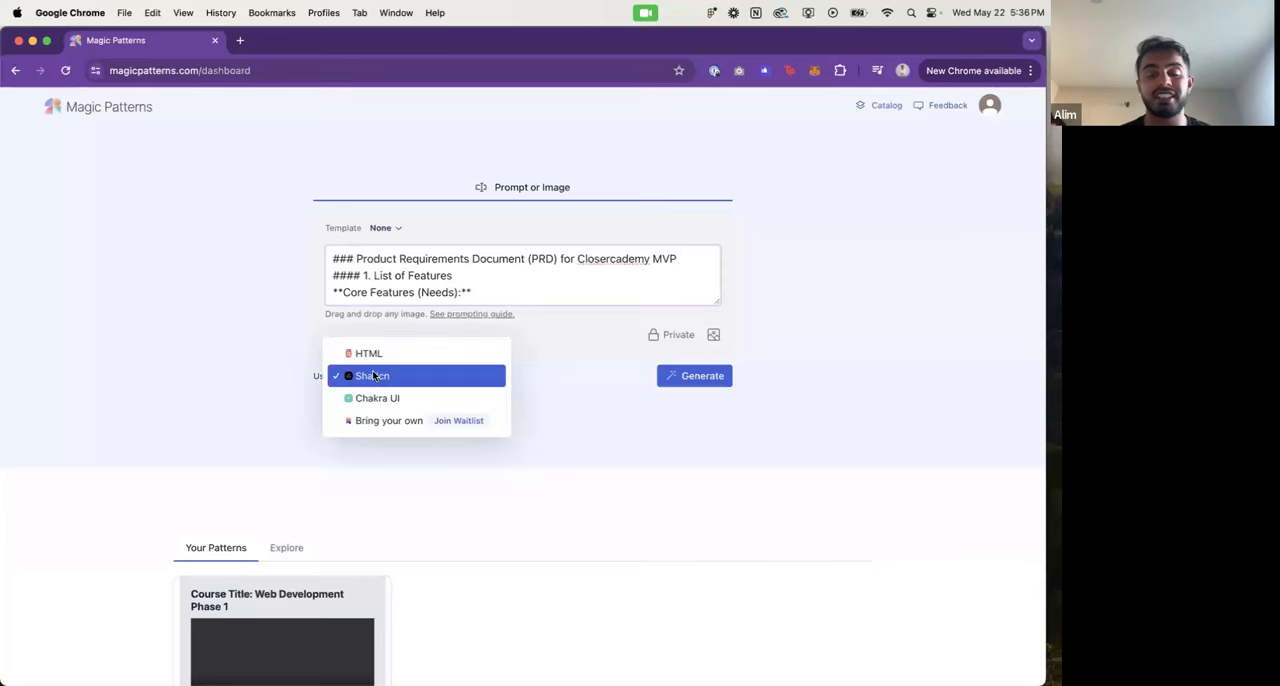
pyautogui.click(466, 375)
pyautogui.click(386, 381)
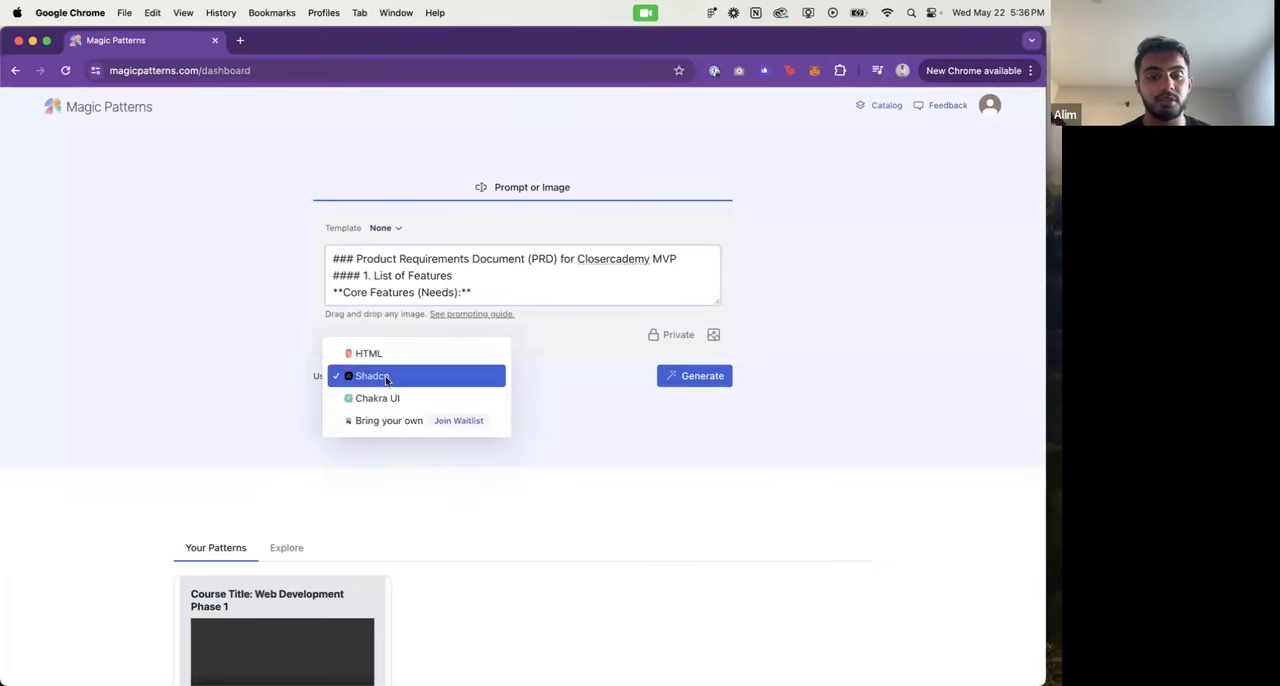
pyautogui.click(381, 400)
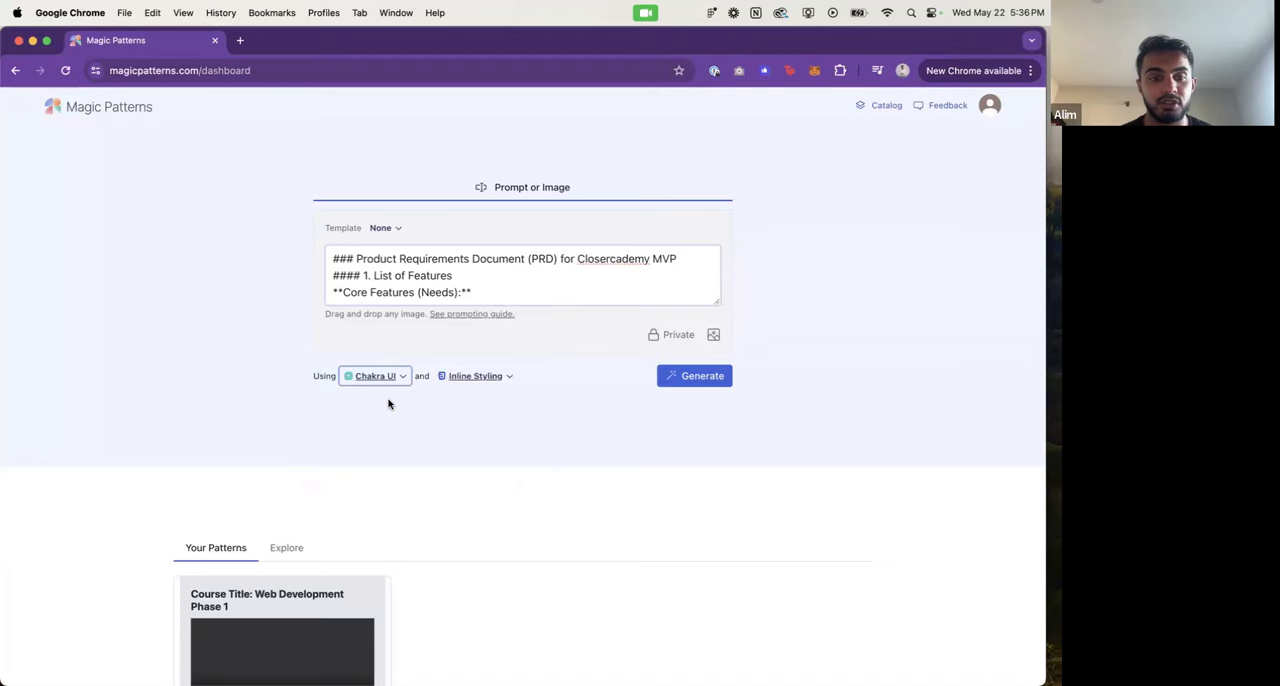
pyautogui.click(688, 381)
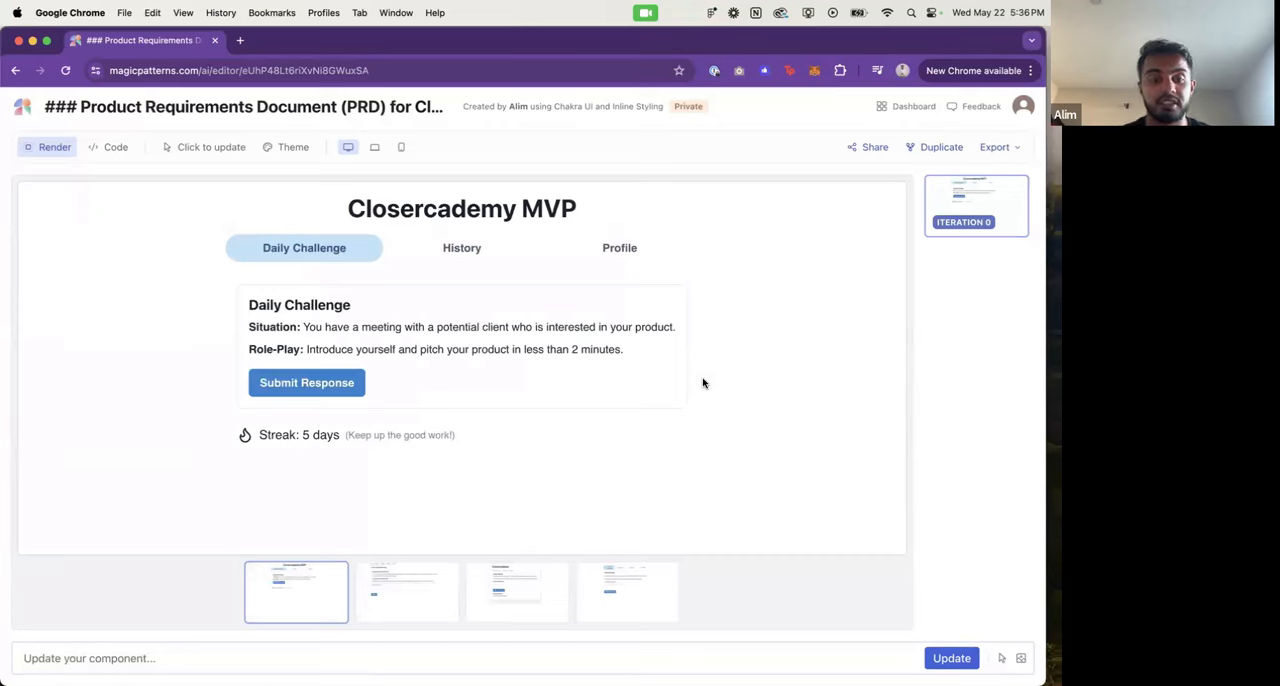
# Step: Compare the first two generated design variations, checking the first one's Daily Challenge, History and Profile views
pyautogui.click(403, 604)
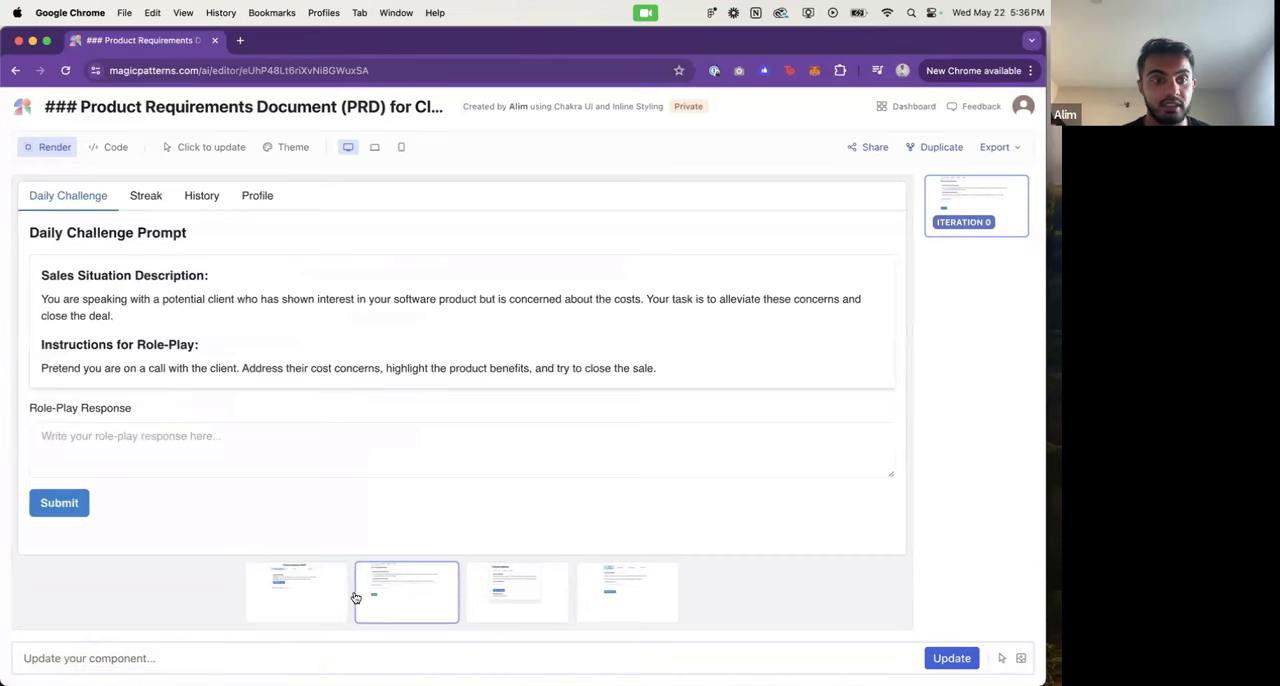
pyautogui.click(291, 600)
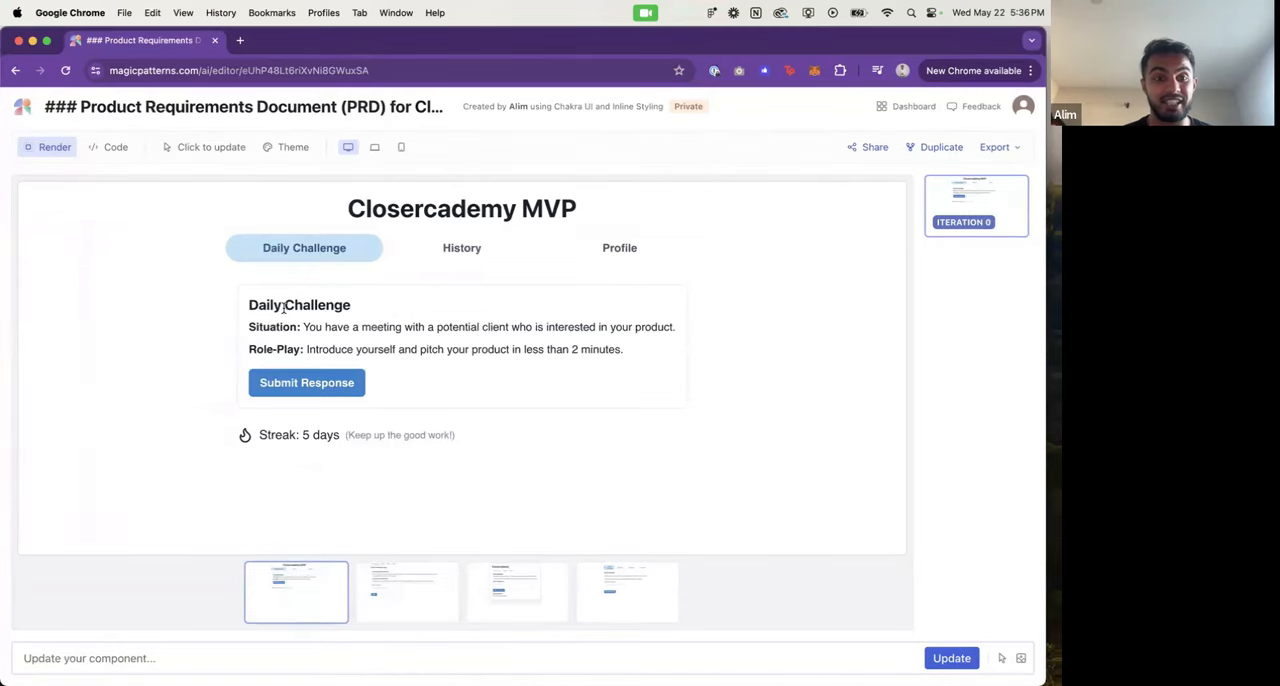
pyautogui.click(450, 248)
pyautogui.click(580, 258)
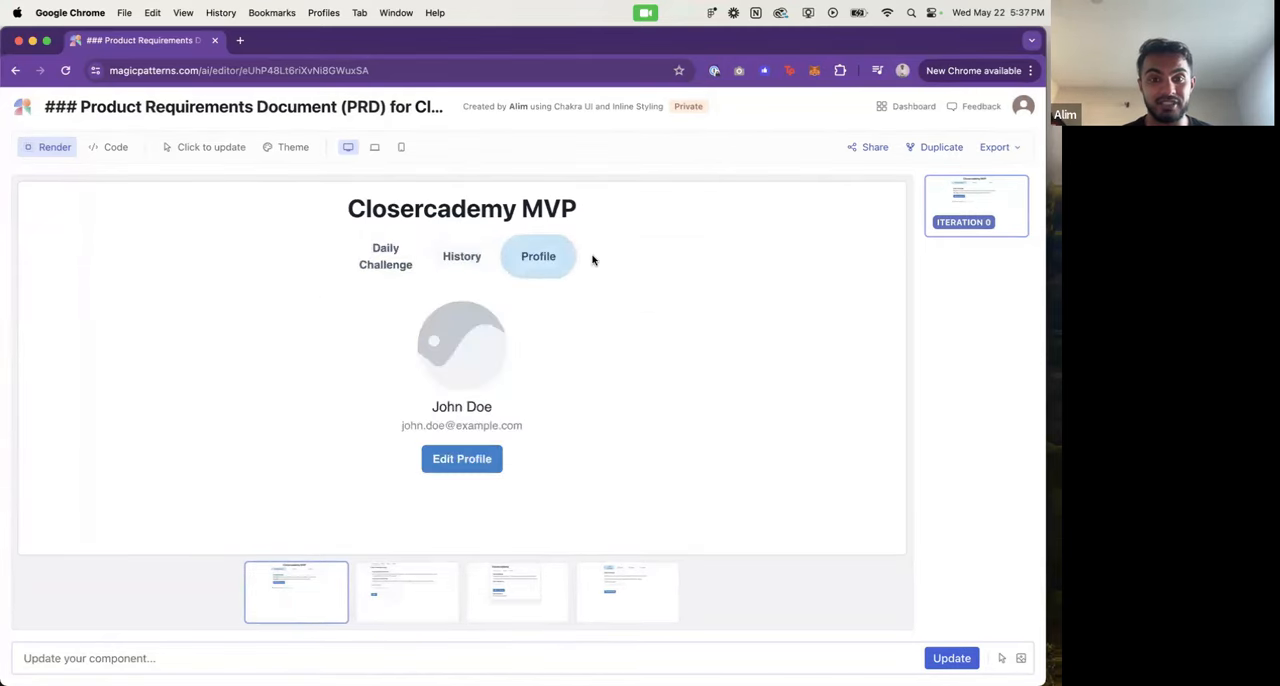
pyautogui.click(455, 258)
pyautogui.click(347, 250)
pyautogui.click(406, 585)
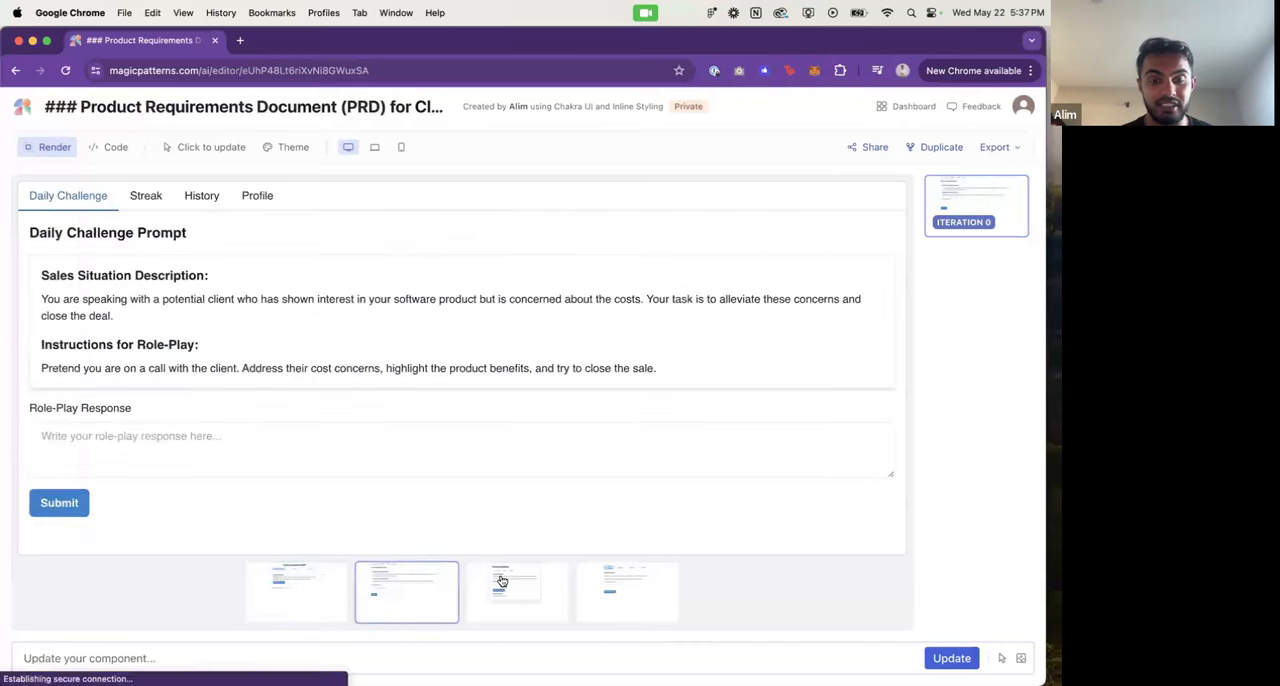
# Step: Choose the third generated variation and open its Figma export to get the layer ID
pyautogui.click(545, 600)
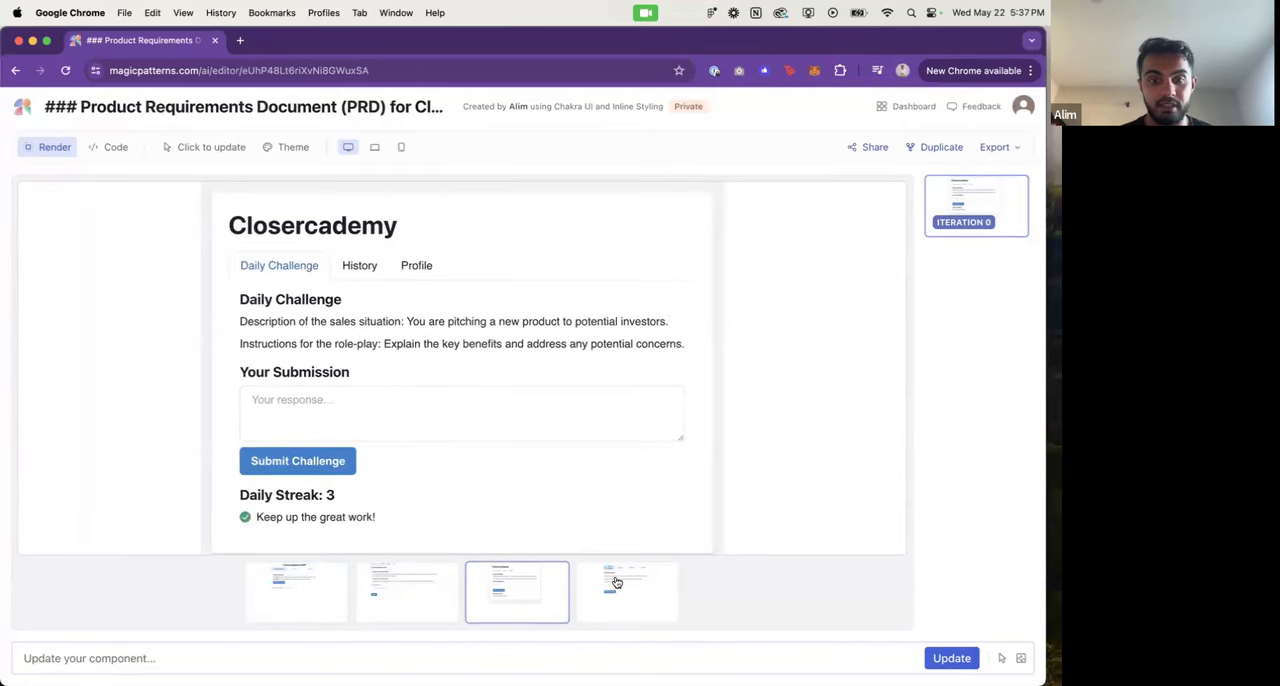
pyautogui.click(995, 146)
pyautogui.click(978, 198)
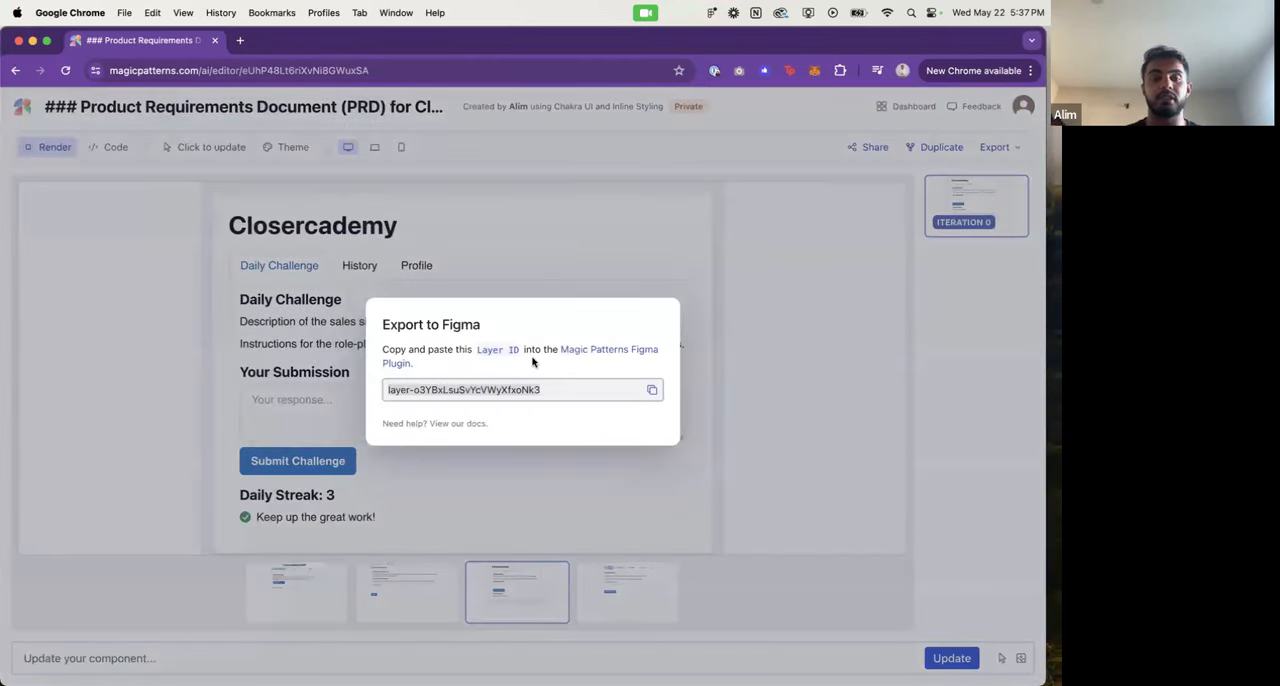
# Step: Switch to Figma and create a new design file in the Lesson Diagrams project
pyautogui.press('super+Tab')
pyautogui.press('super+Tab')
pyautogui.press('super+Tab')
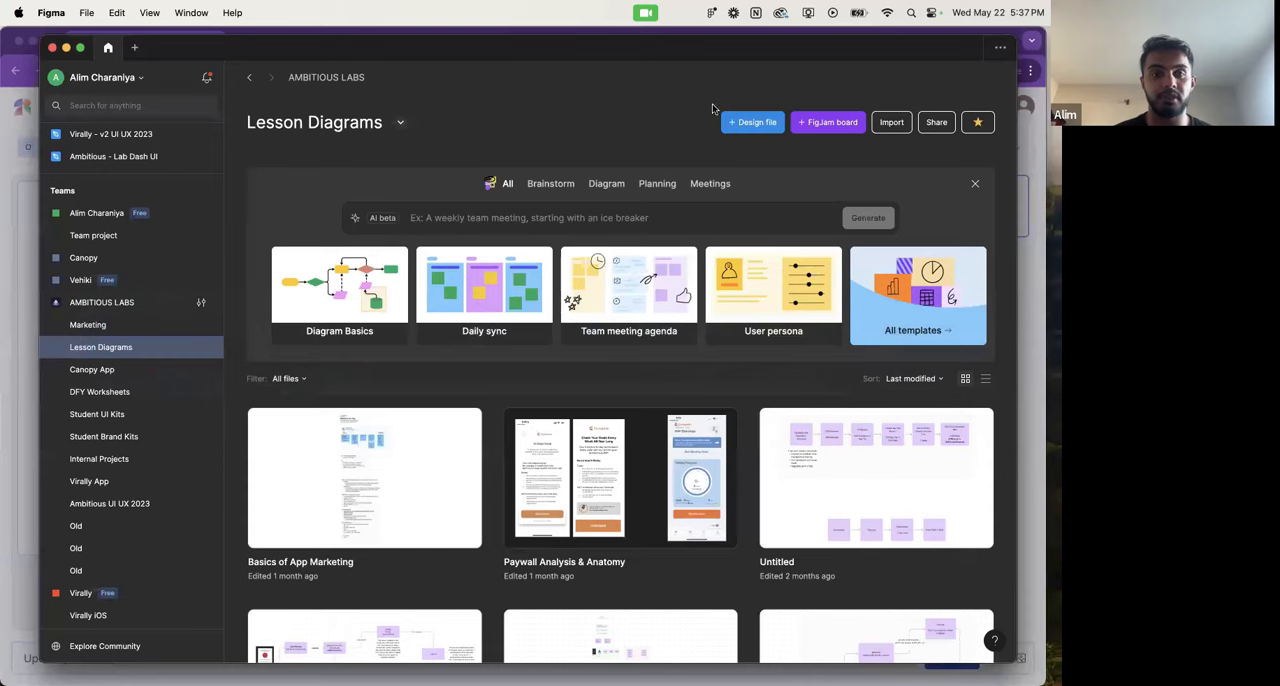
pyautogui.click(752, 122)
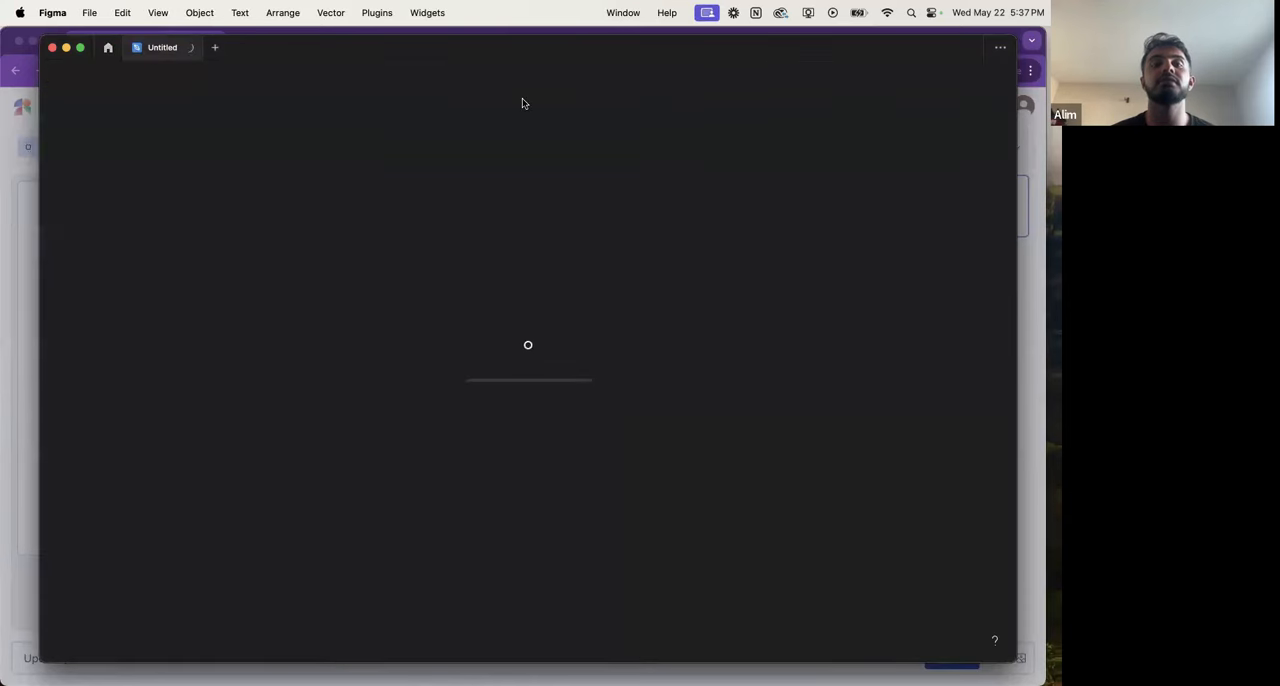
# Step: Rename the new design file as Closercademy - UI UX
pyautogui.click(520, 78)
pyautogui.write('Closer')
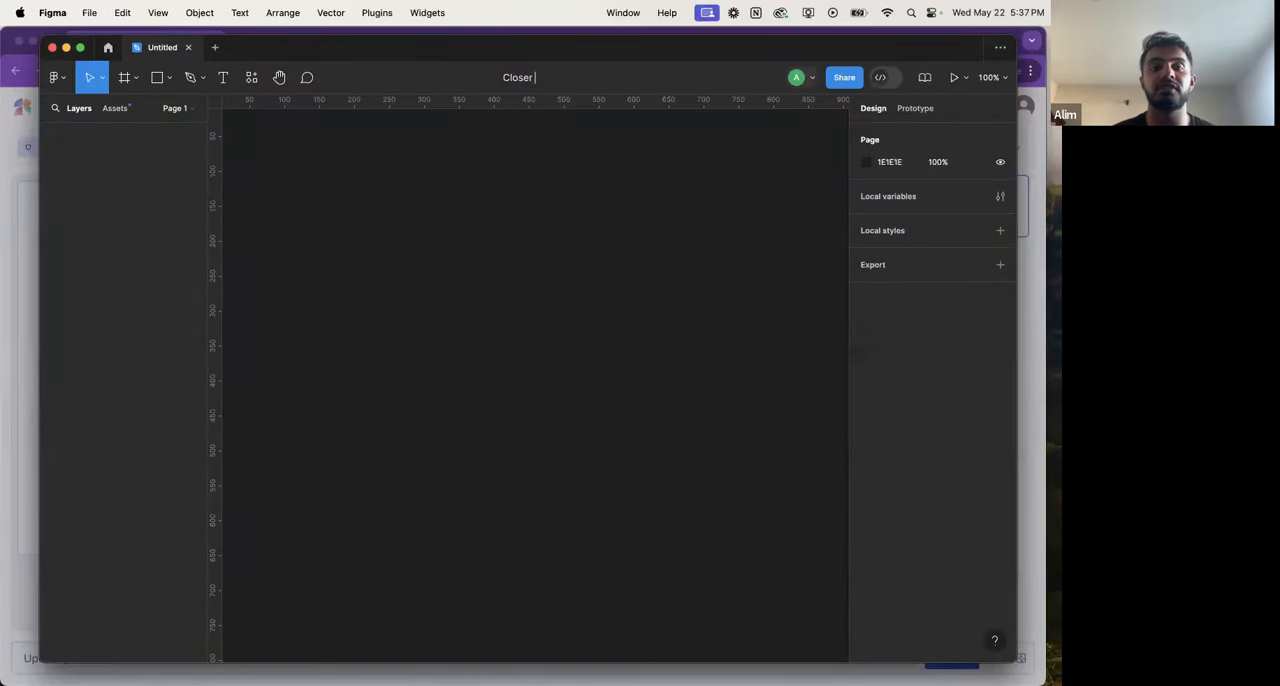
pyautogui.write('cademy - UI Des')
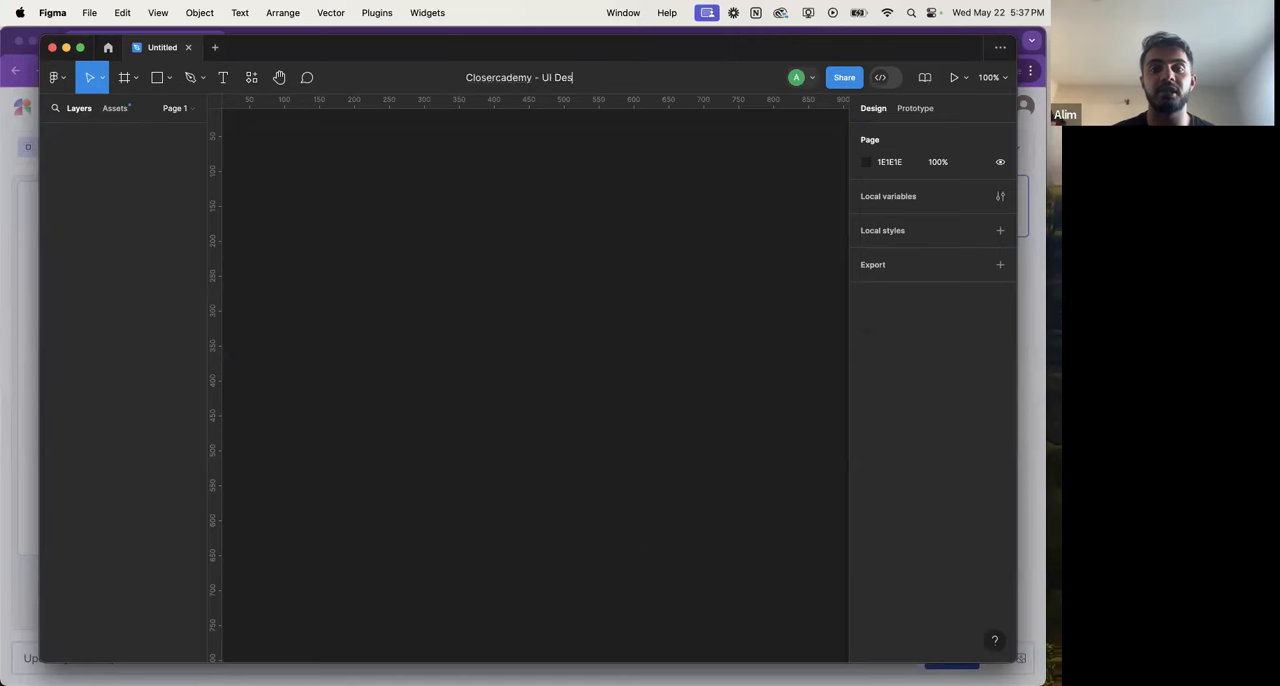
pyautogui.write('ign')
pyautogui.press('BackSpace')
pyautogui.press('BackSpace')
pyautogui.press('BackSpace')
pyautogui.press('BackSpace')
pyautogui.press('BackSpace')
pyautogui.press('BackSpace')
pyautogui.press('BackSpace')
pyautogui.write('UX')
pyautogui.press('Return')
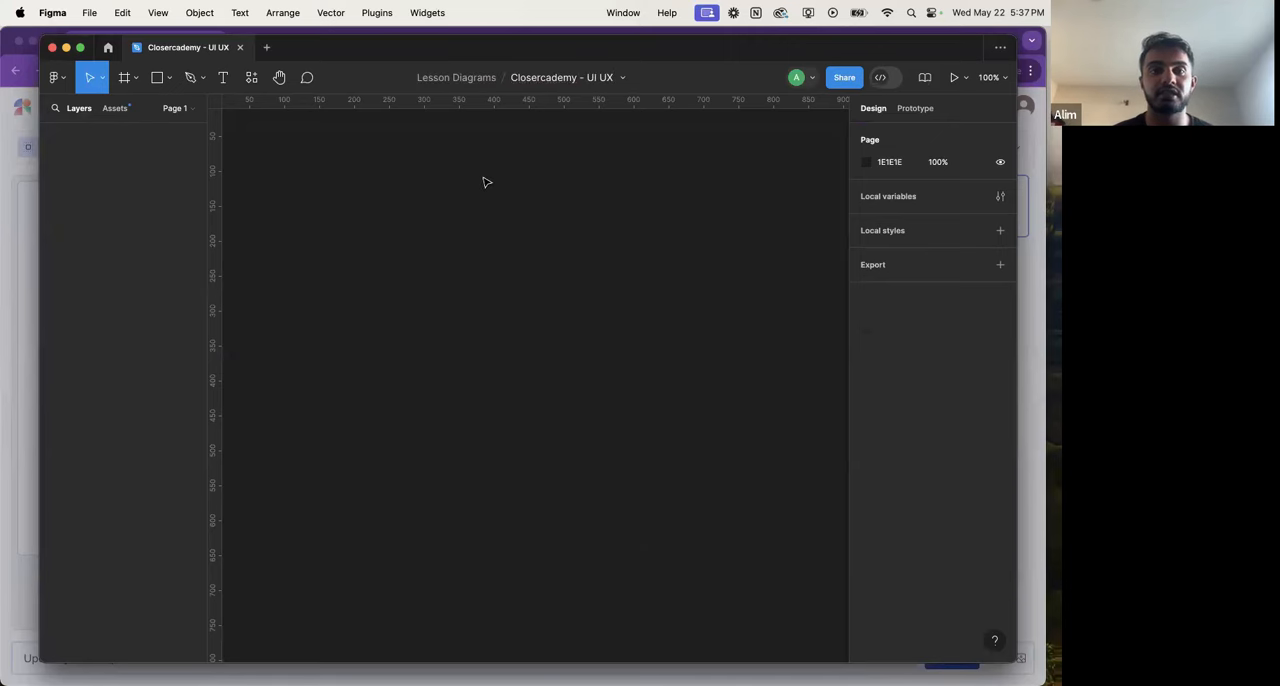
# Step: Find the Magic Patterns plugin among the community plugins and run it
pyautogui.click(56, 77)
pyautogui.moveTo(111, 268)
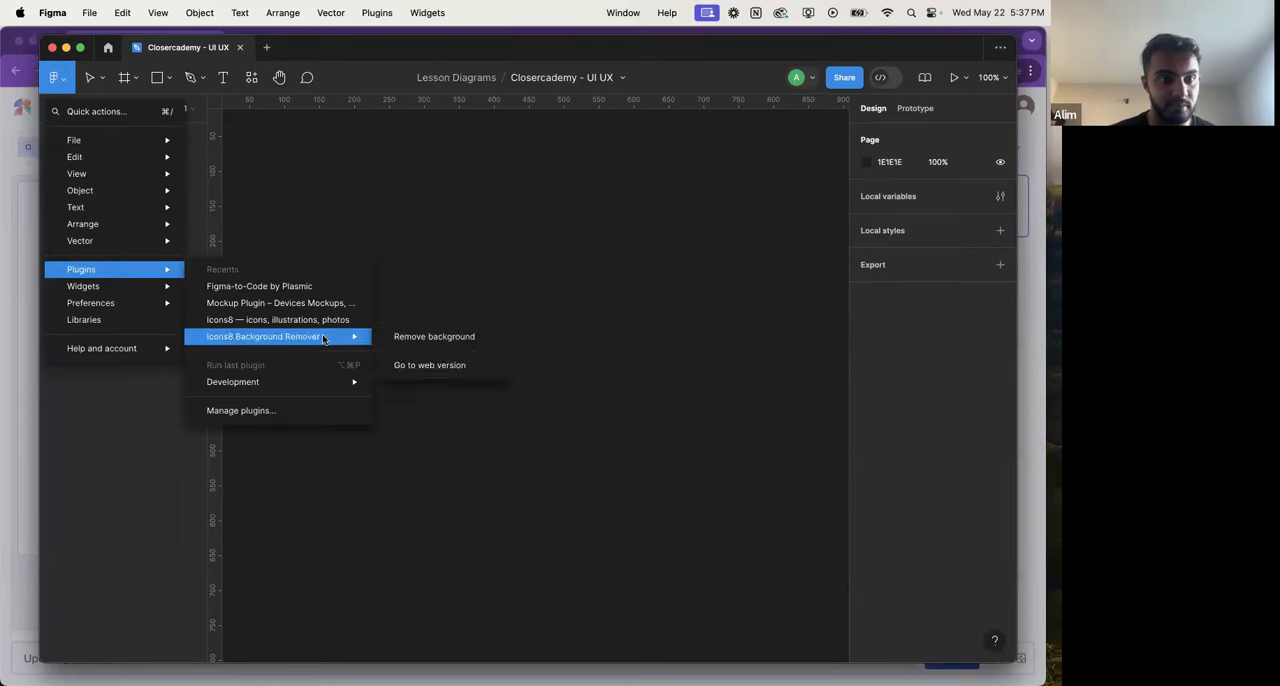
pyautogui.click(310, 410)
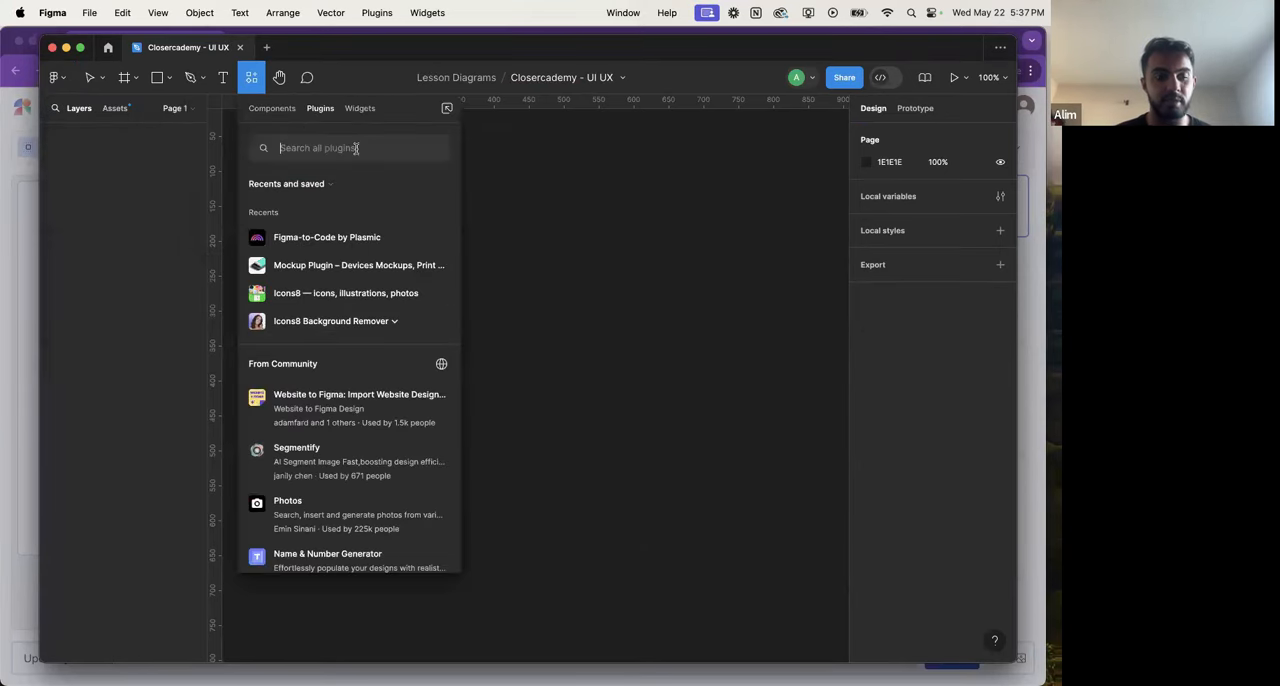
pyautogui.write('magic par')
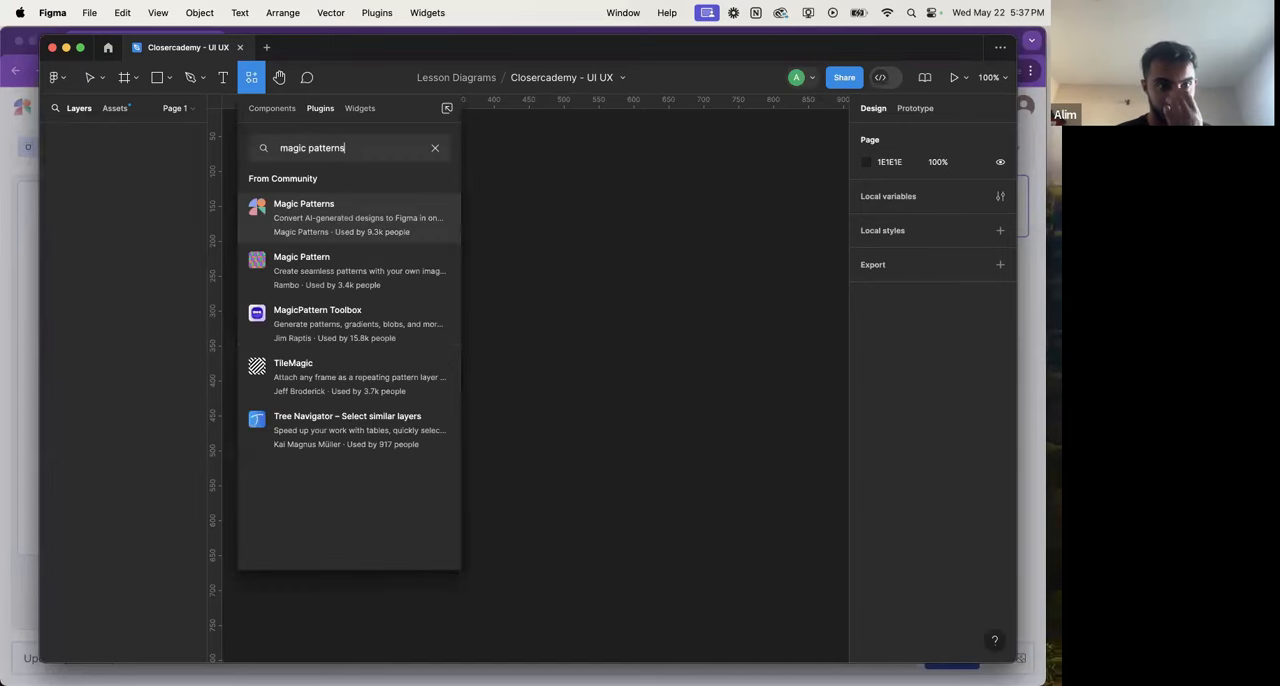
pyautogui.click(351, 220)
pyautogui.click(355, 298)
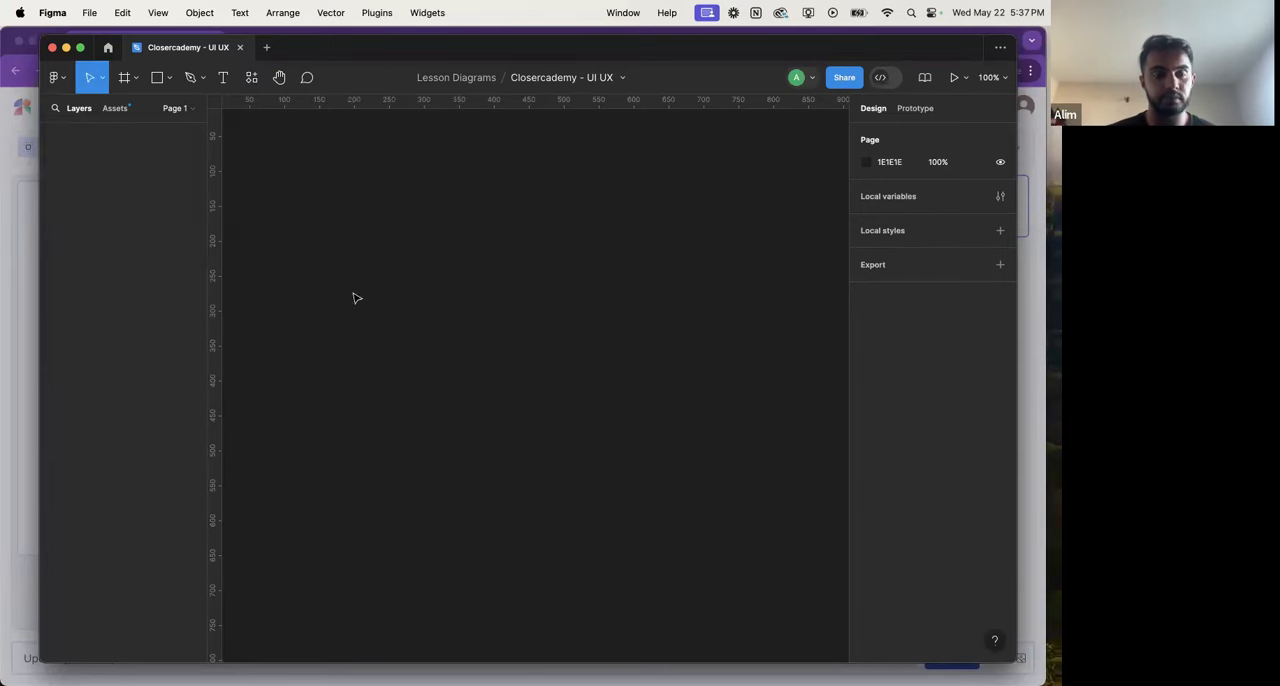
# Step: Copy the third variation's layer ID from Magic Patterns in Chrome and import that design into the Figma file
pyautogui.click(450, 309)
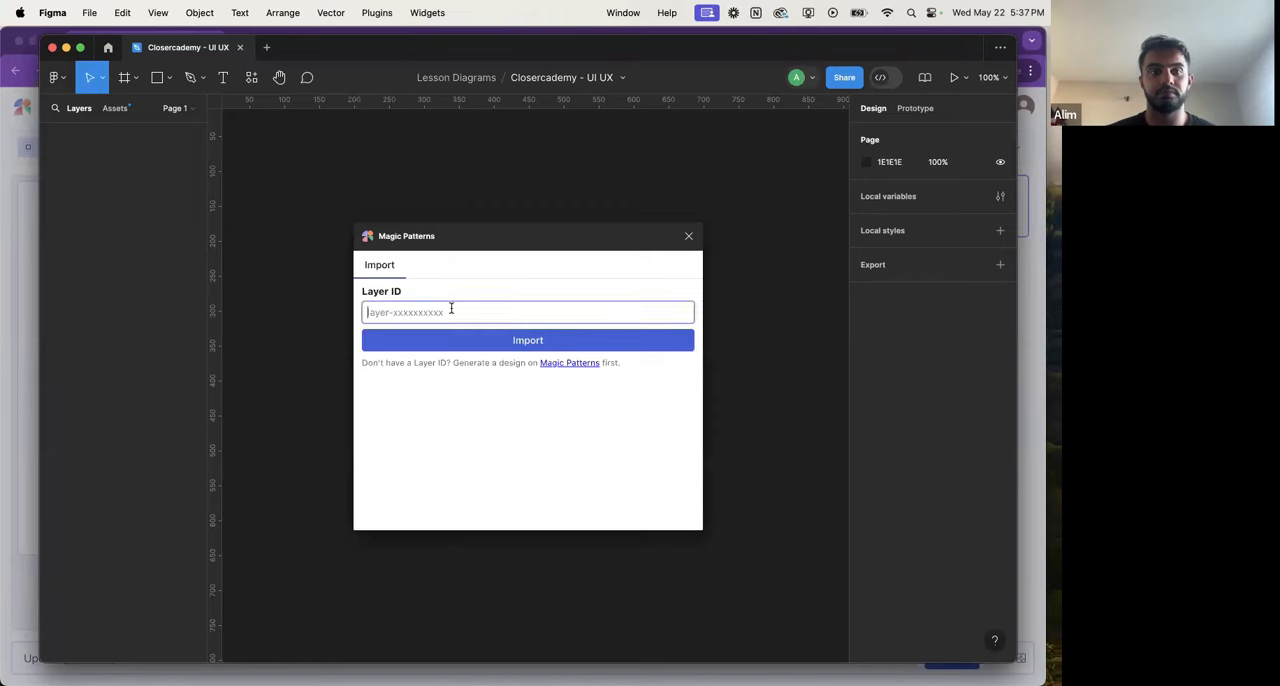
pyautogui.press('super+v')
pyautogui.press('super+a')
pyautogui.press('BackSpace')
pyautogui.press('super+Tab')
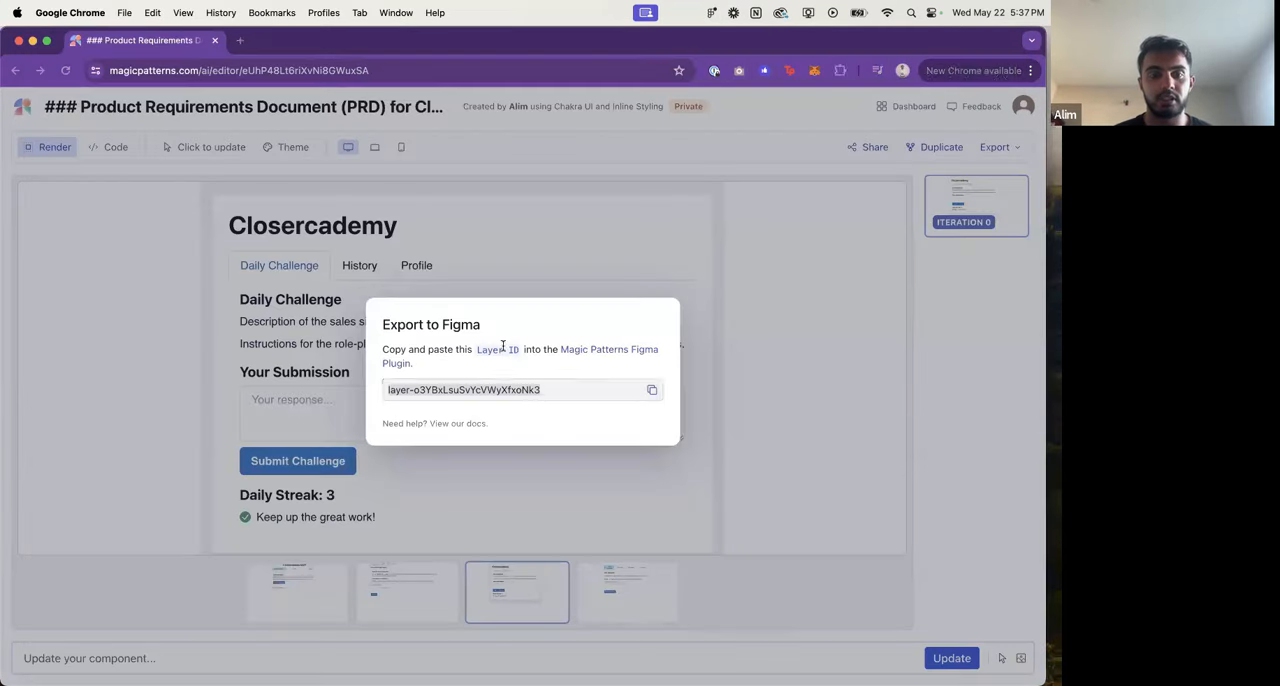
pyautogui.click(652, 385)
pyautogui.press('super+Tab')
pyautogui.press('super+v')
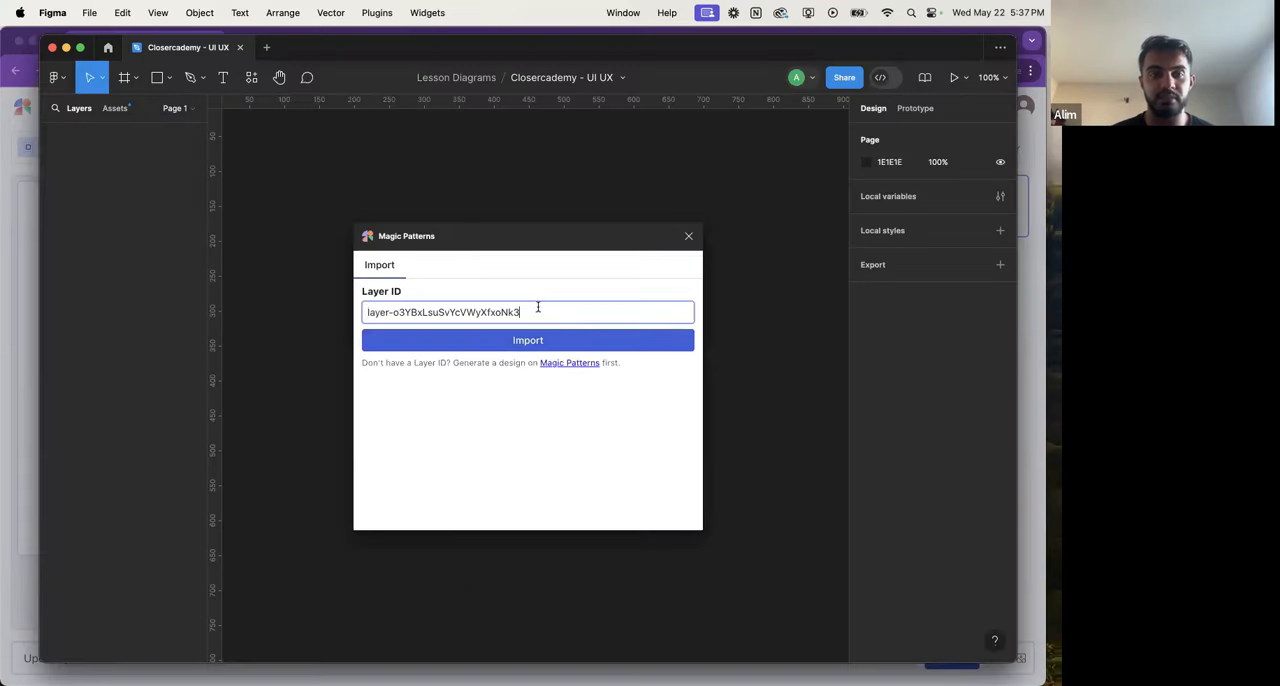
pyautogui.click(536, 340)
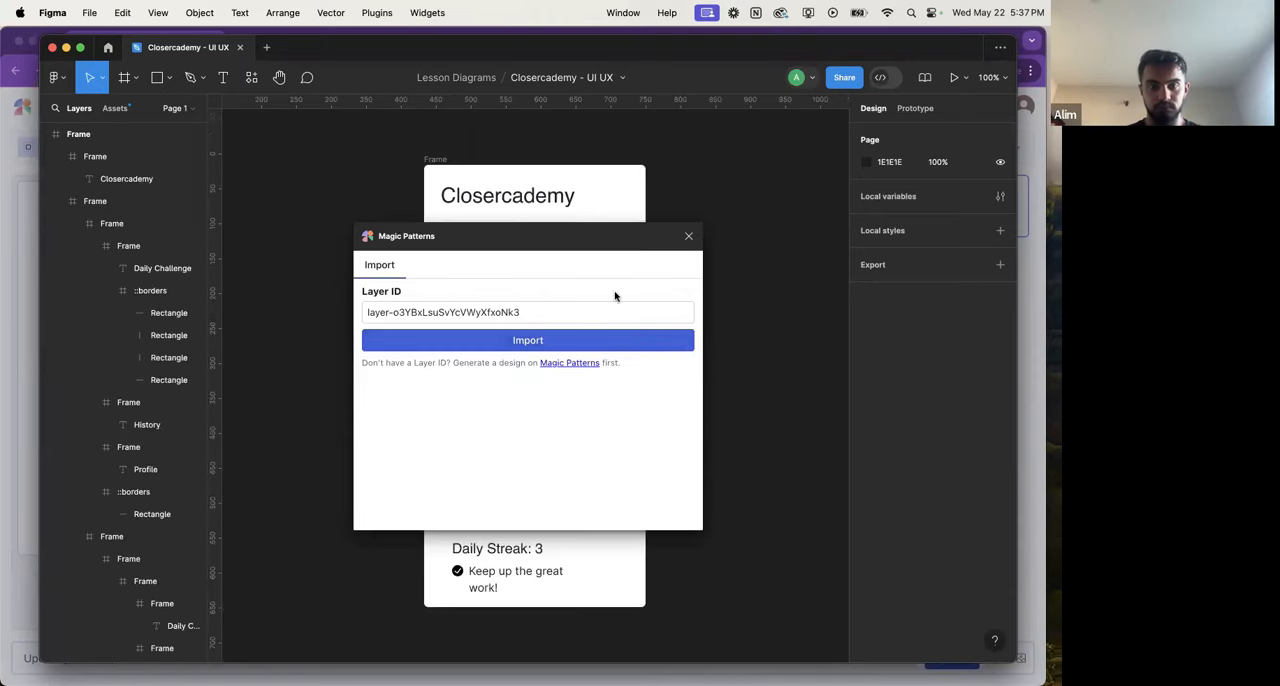
pyautogui.press('super+minus')
pyautogui.hscroll(-1, 738, 287)
pyautogui.moveTo(629, 244); pyautogui.dragTo(447, 251)
pyautogui.scroll(3, 714, 349)
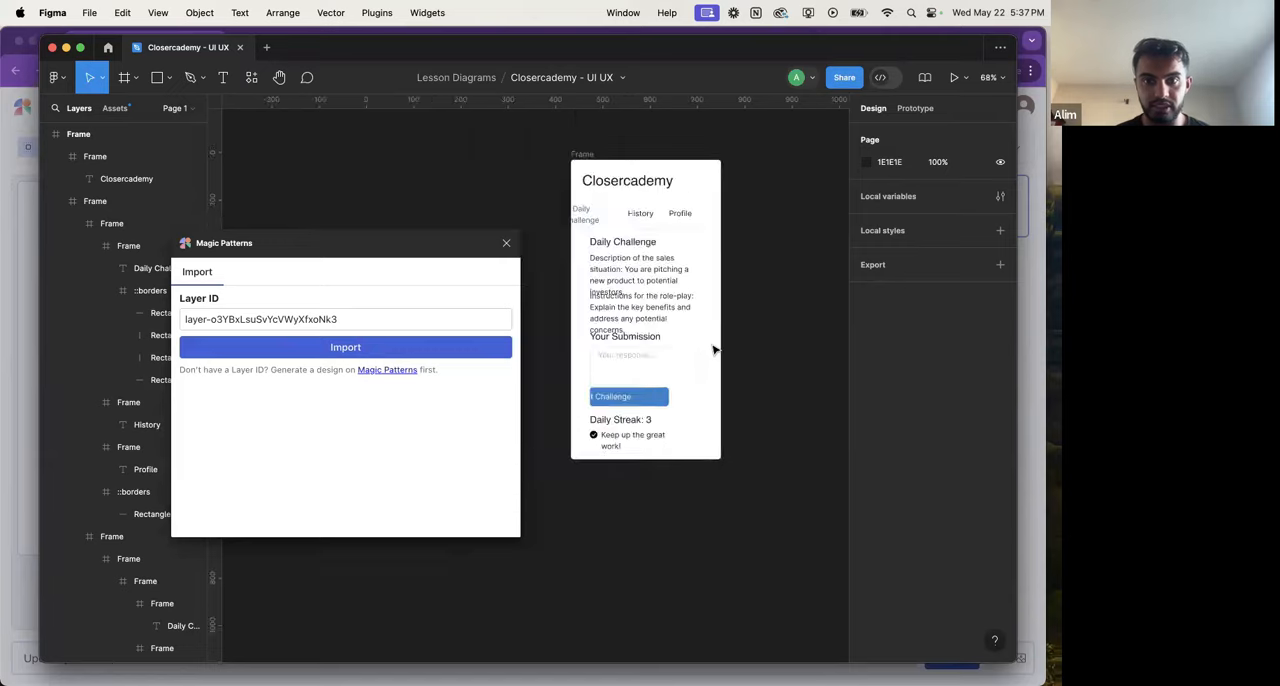
# Step: Switch to Magic Patterns in Chrome, choose the first generated variation and open its Figma export
pyautogui.press('super+Tab')
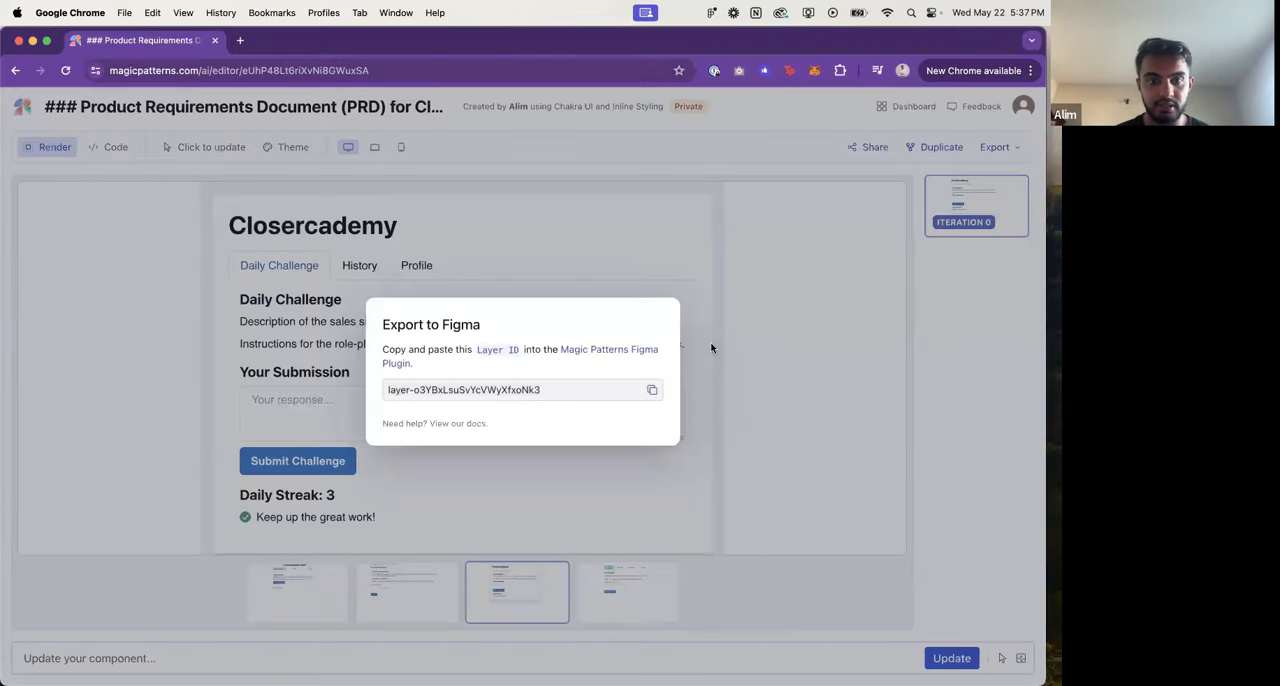
pyautogui.press('super+Tab')
pyautogui.press('super+Tab')
pyautogui.click(684, 330)
pyautogui.click(328, 601)
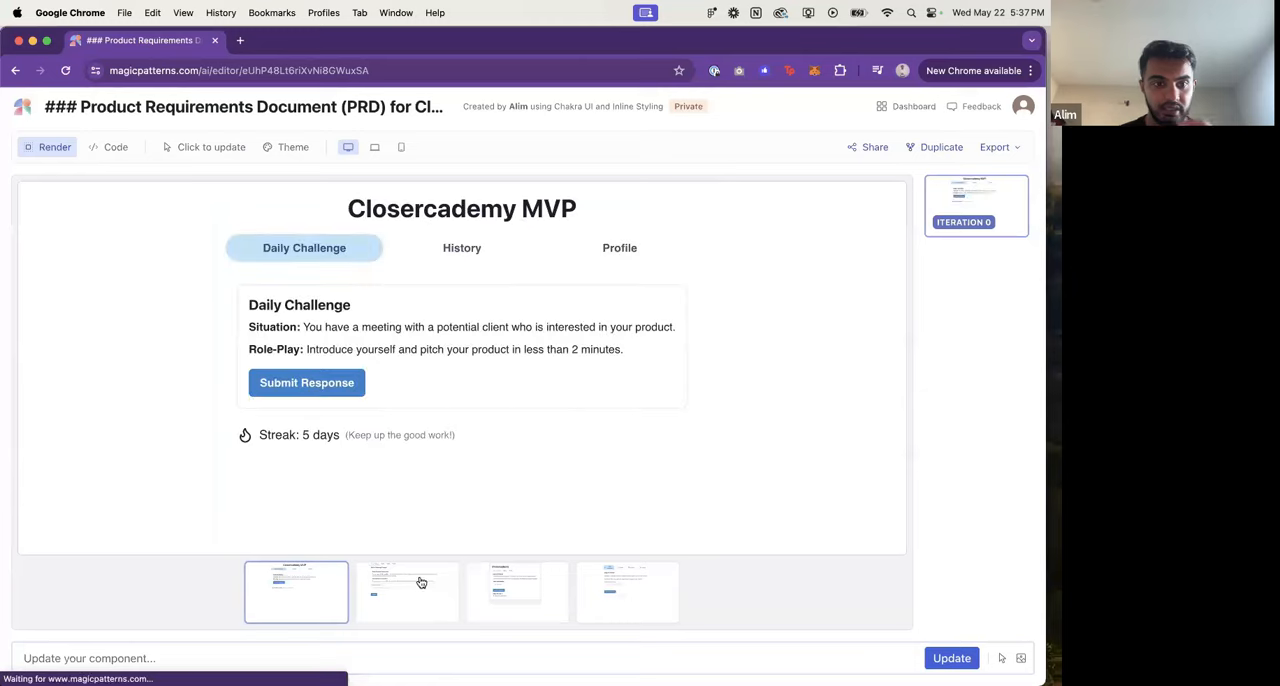
pyautogui.click(995, 147)
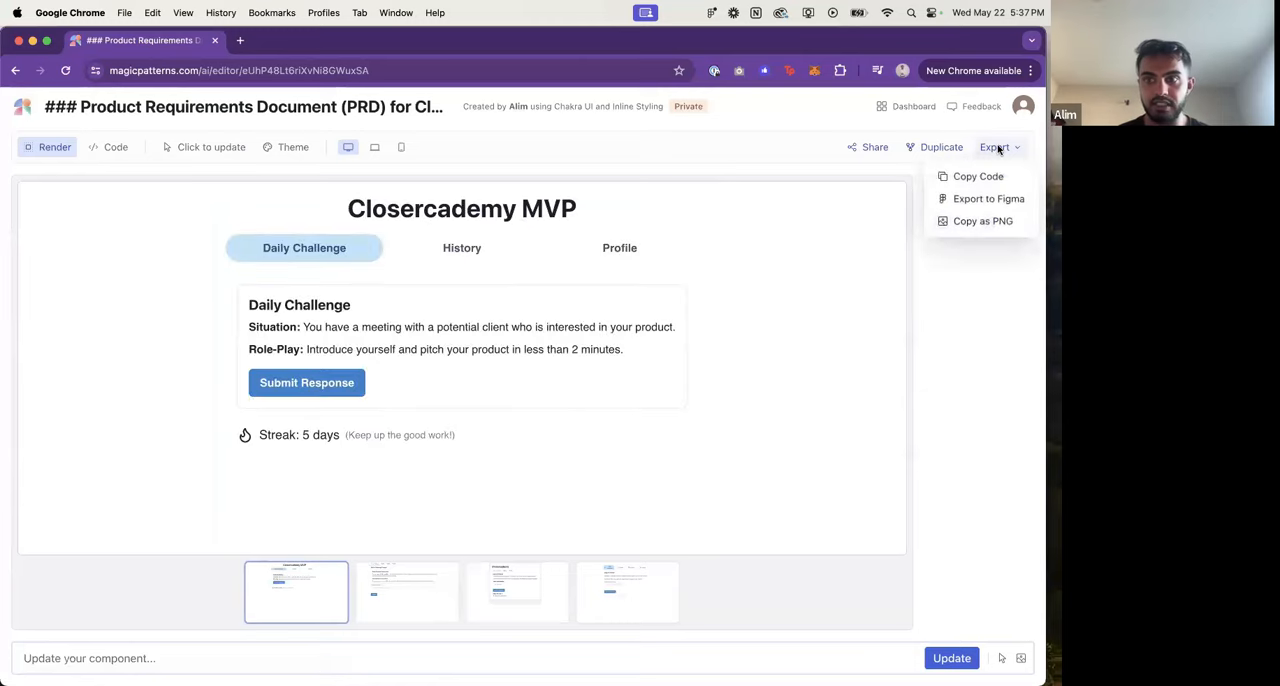
pyautogui.click(980, 198)
# Step: Switch to Figma and try to import the first variation with the copied layer ID
pyautogui.press('super+Tab')
pyautogui.click(364, 316)
pyautogui.press('super+a')
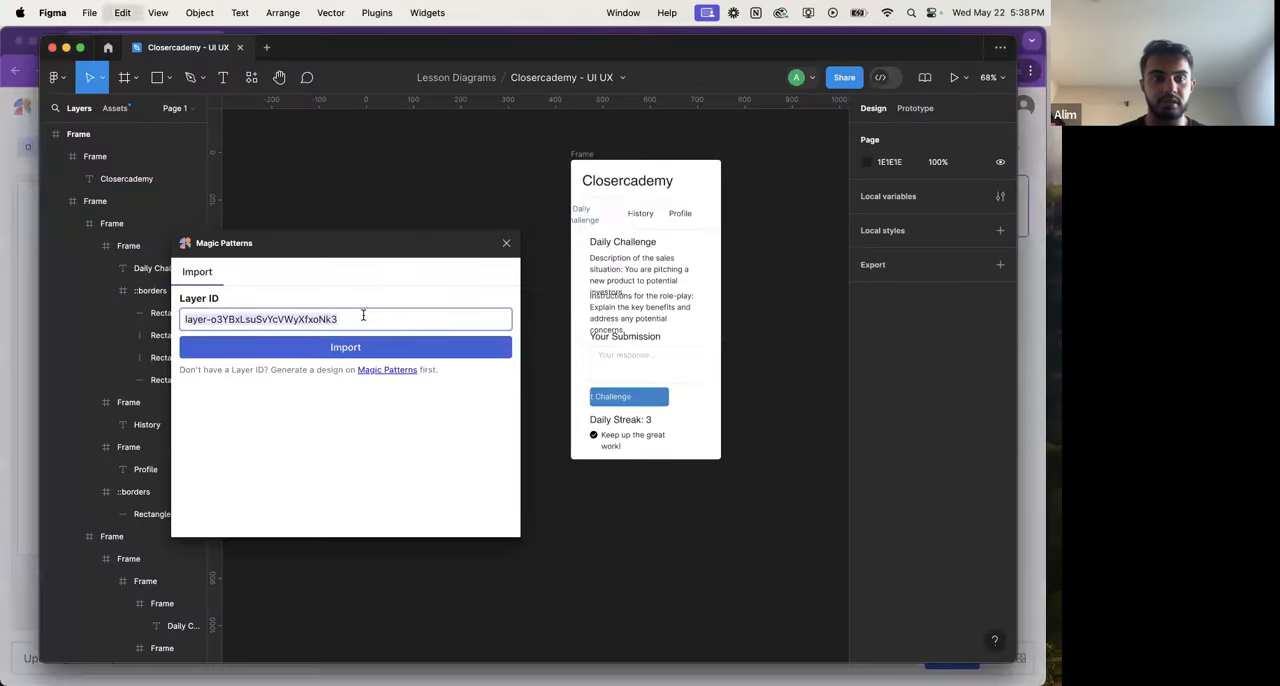
pyautogui.press('super+v')
pyautogui.click(359, 346)
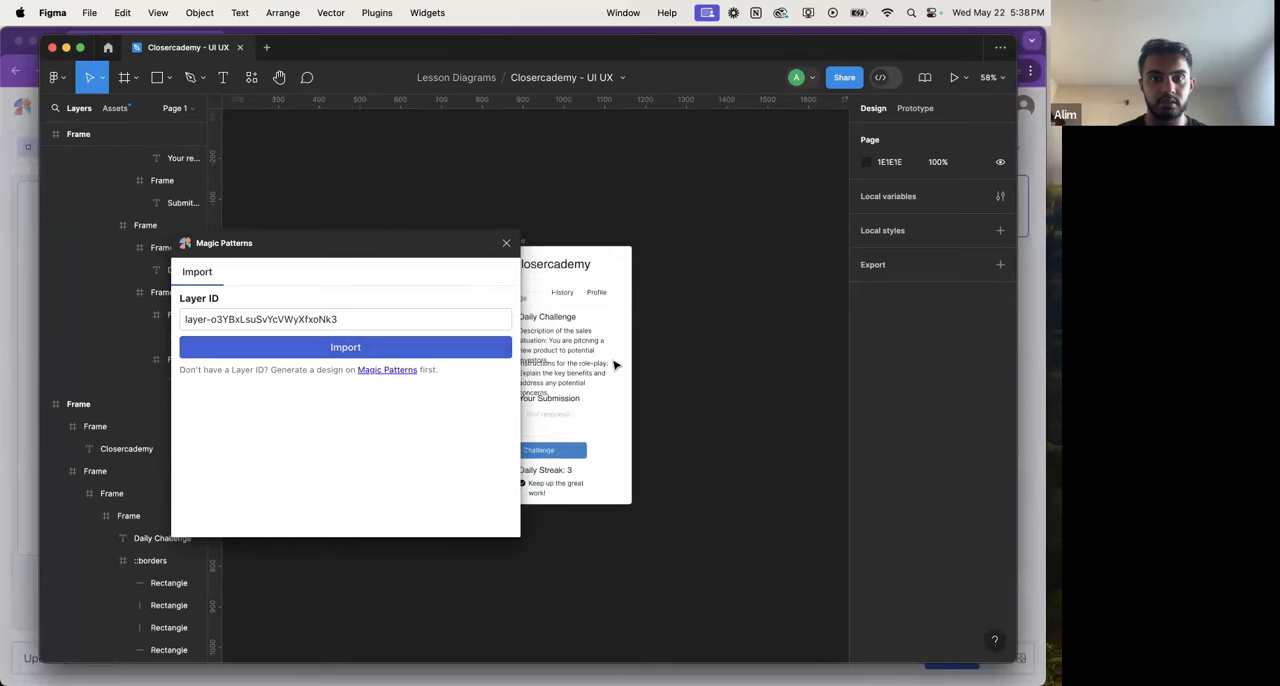
# Step: Close the Magic Patterns plugin and delete both imported Closercademy frames
pyautogui.click(506, 243)
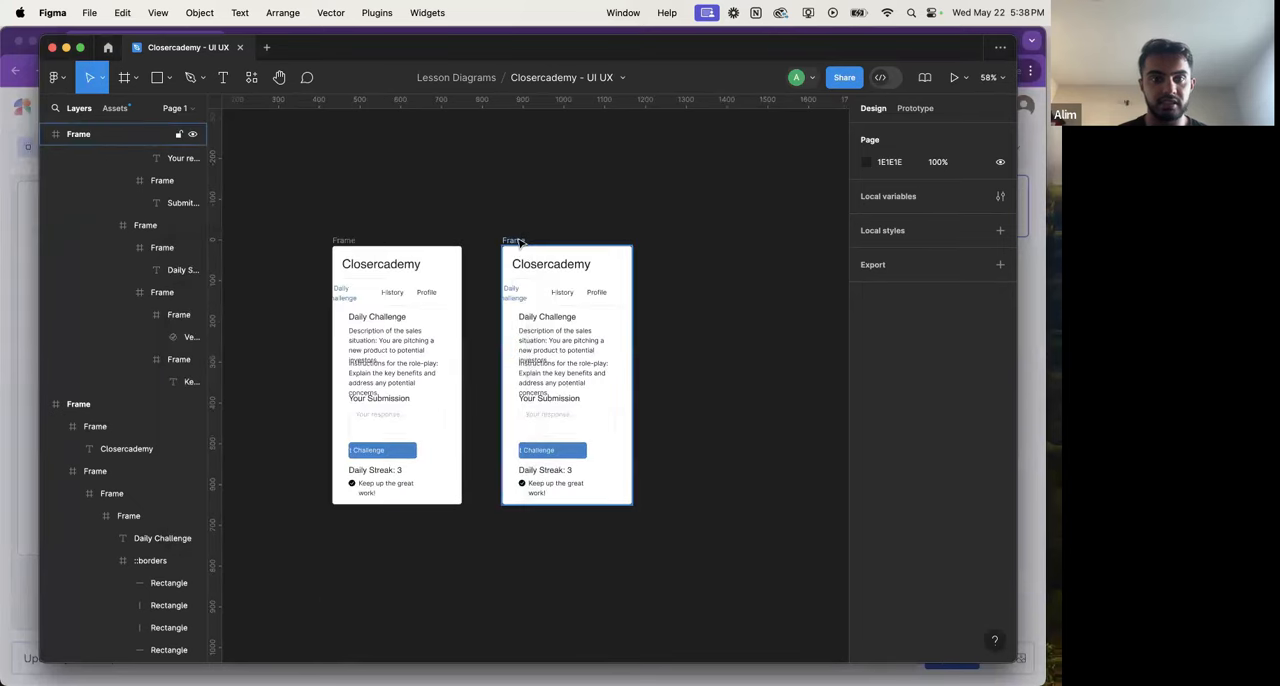
pyautogui.keyDown('shift'); pyautogui.click(340, 242); pyautogui.keyUp('shift')
pyautogui.press('Delete')
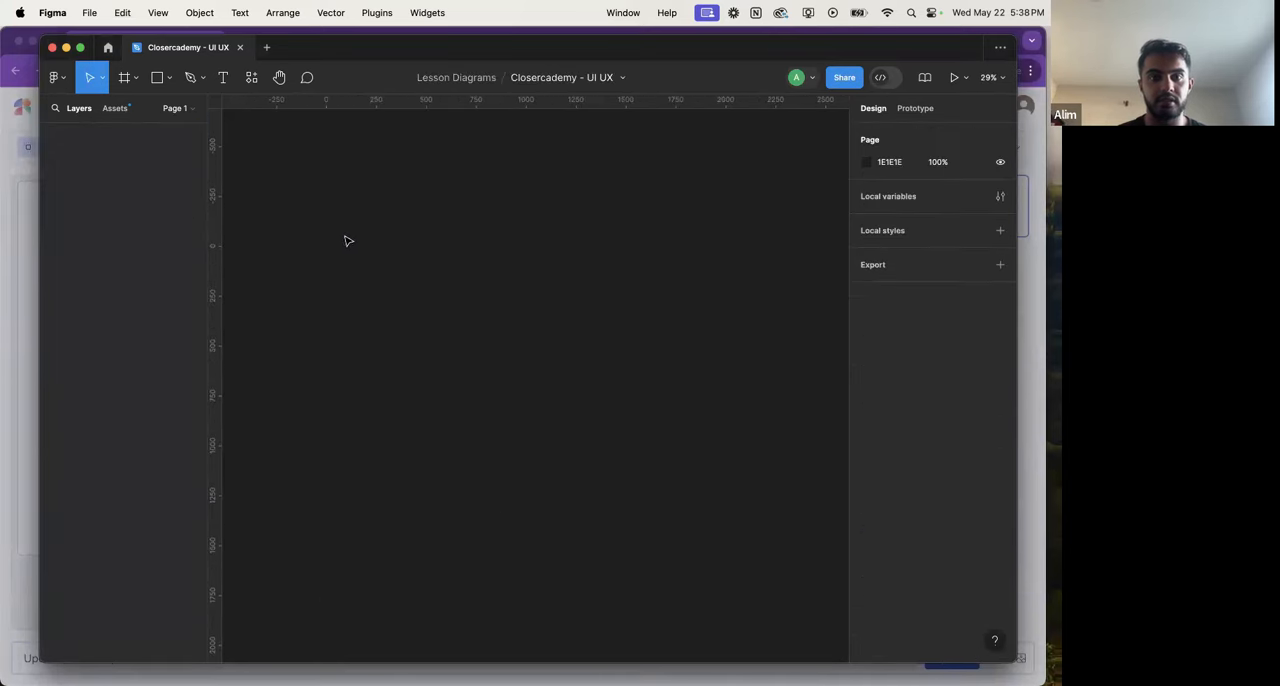
# Step: Switch to Chrome, reopen the first variation's Figma export and copy its layer ID
pyautogui.press('super+Tab')
pyautogui.click(458, 500)
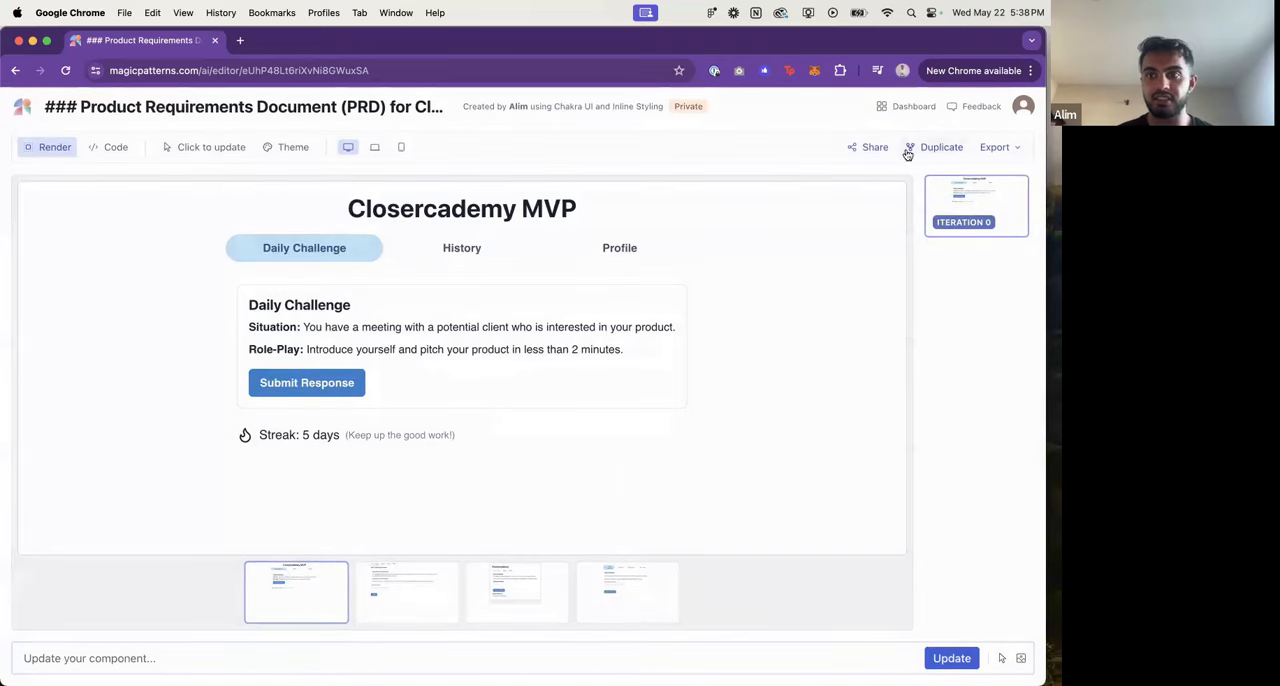
pyautogui.click(995, 147)
pyautogui.click(984, 200)
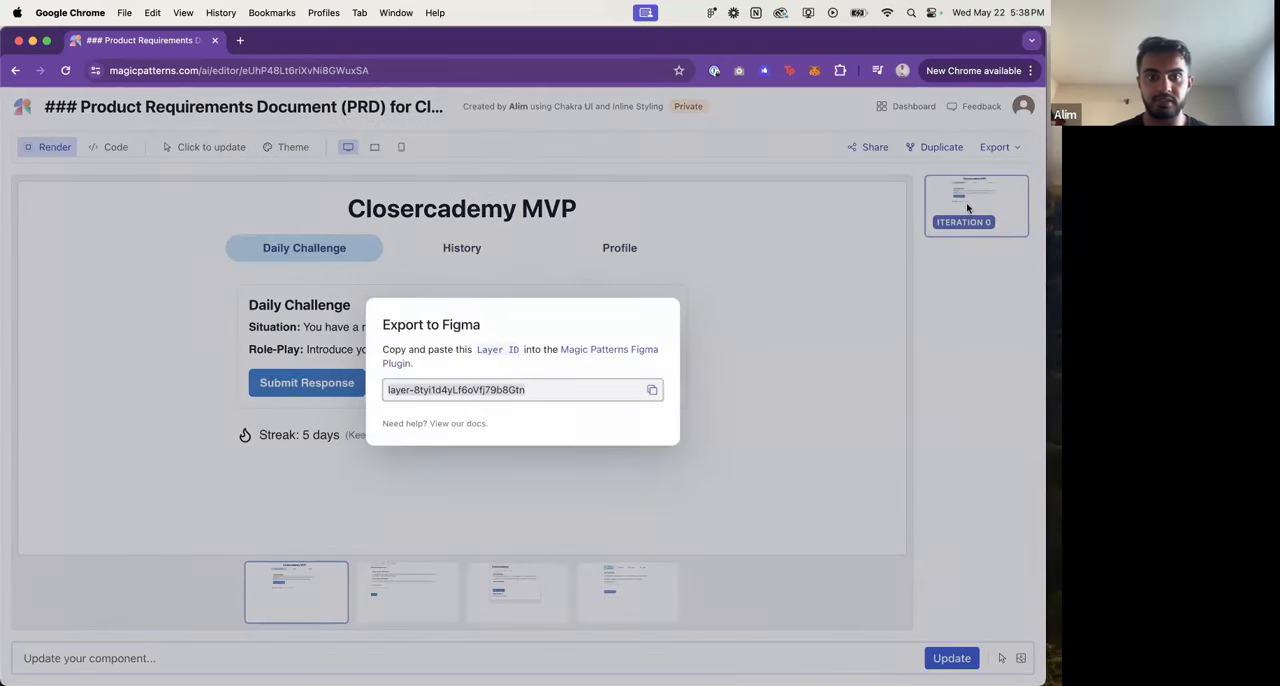
pyautogui.click(656, 391)
# Step: Switch to Figma, run the Magic Patterns plugin and import the first variation using its copied layer ID
pyautogui.press('super+Tab')
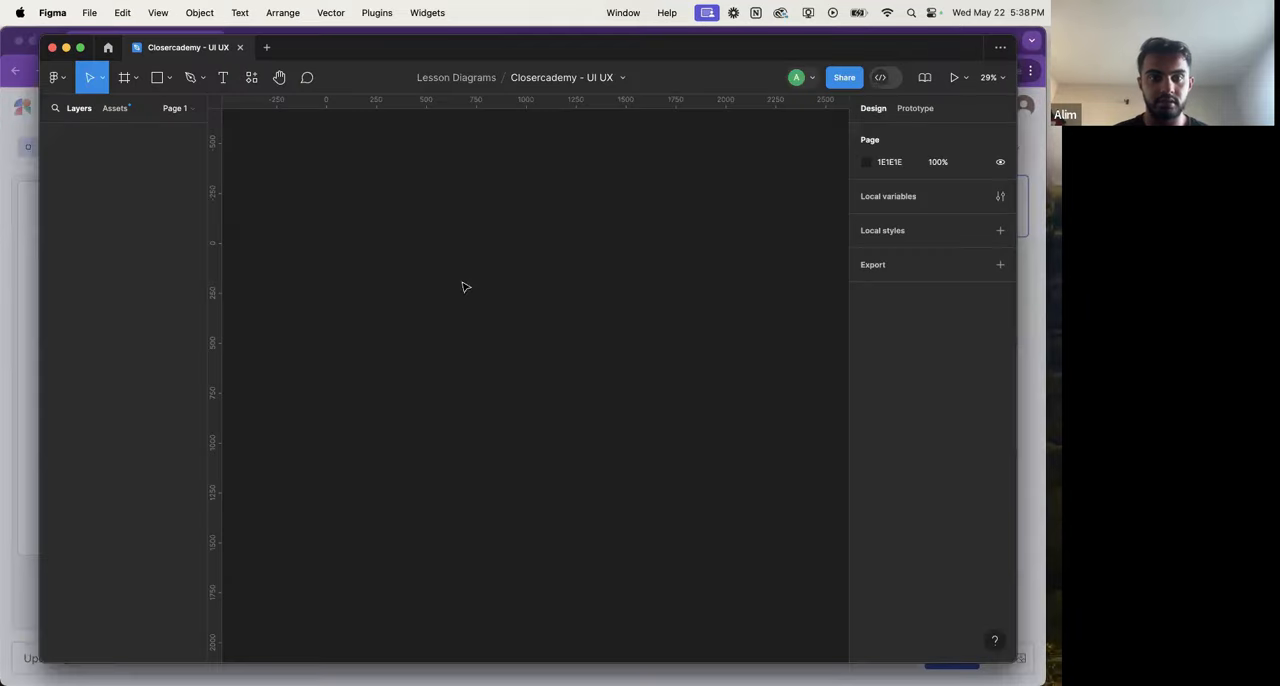
pyautogui.click(96, 78)
pyautogui.click(66, 78)
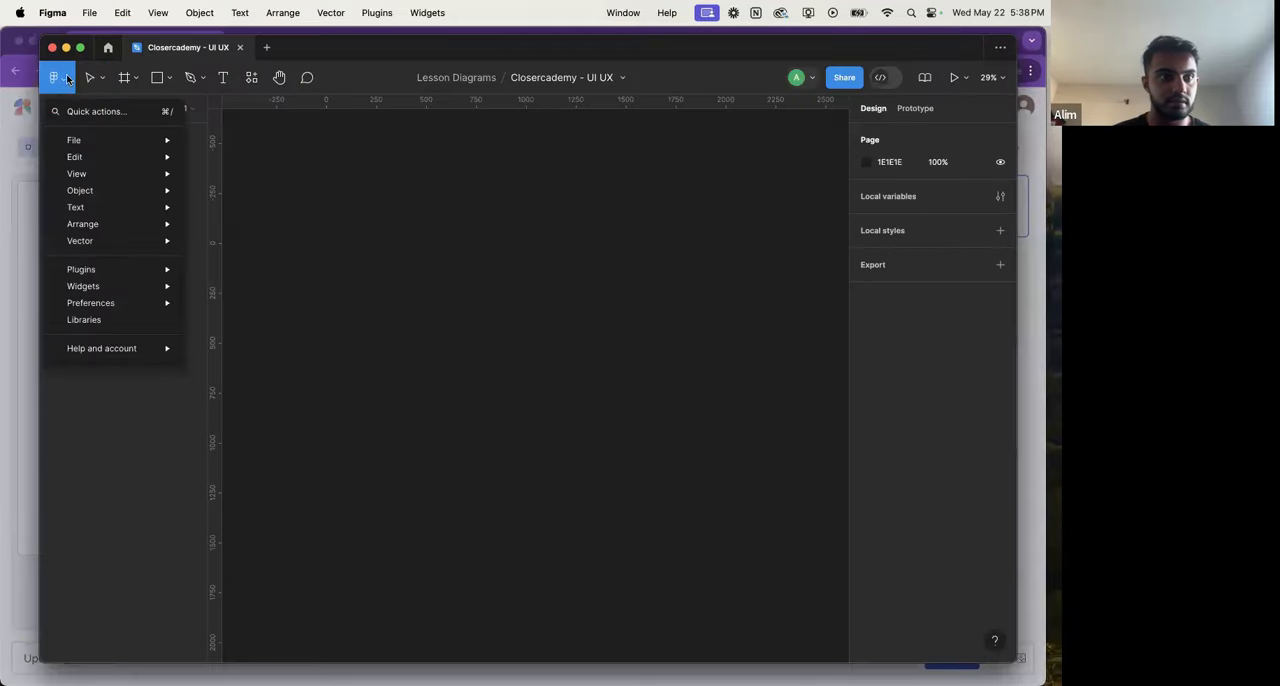
pyautogui.moveTo(130, 272)
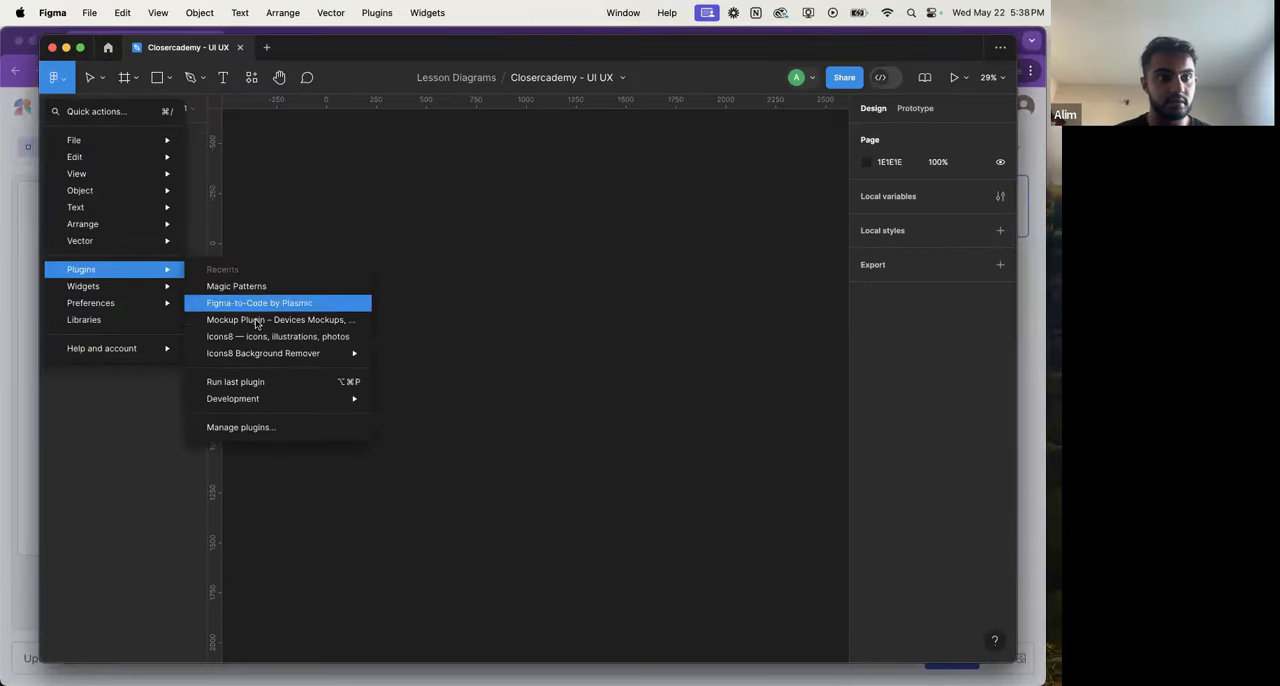
pyautogui.click(298, 290)
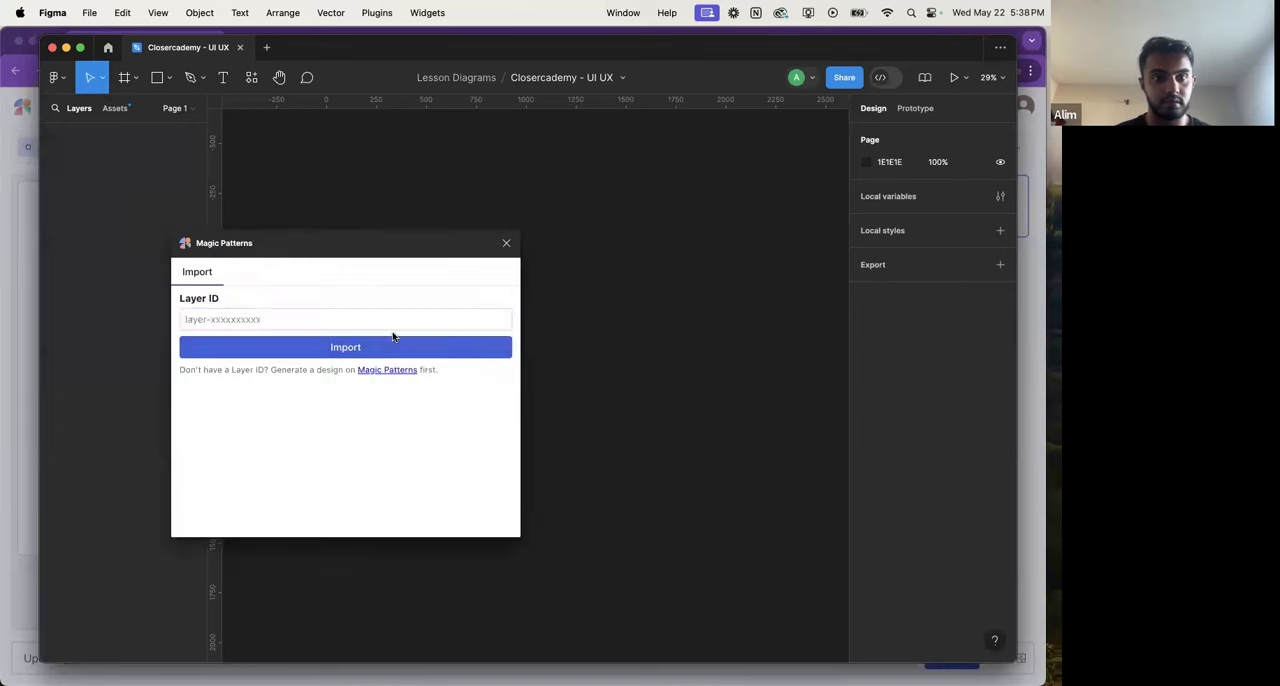
pyautogui.click(366, 320)
pyautogui.press('super+v')
pyautogui.click(354, 347)
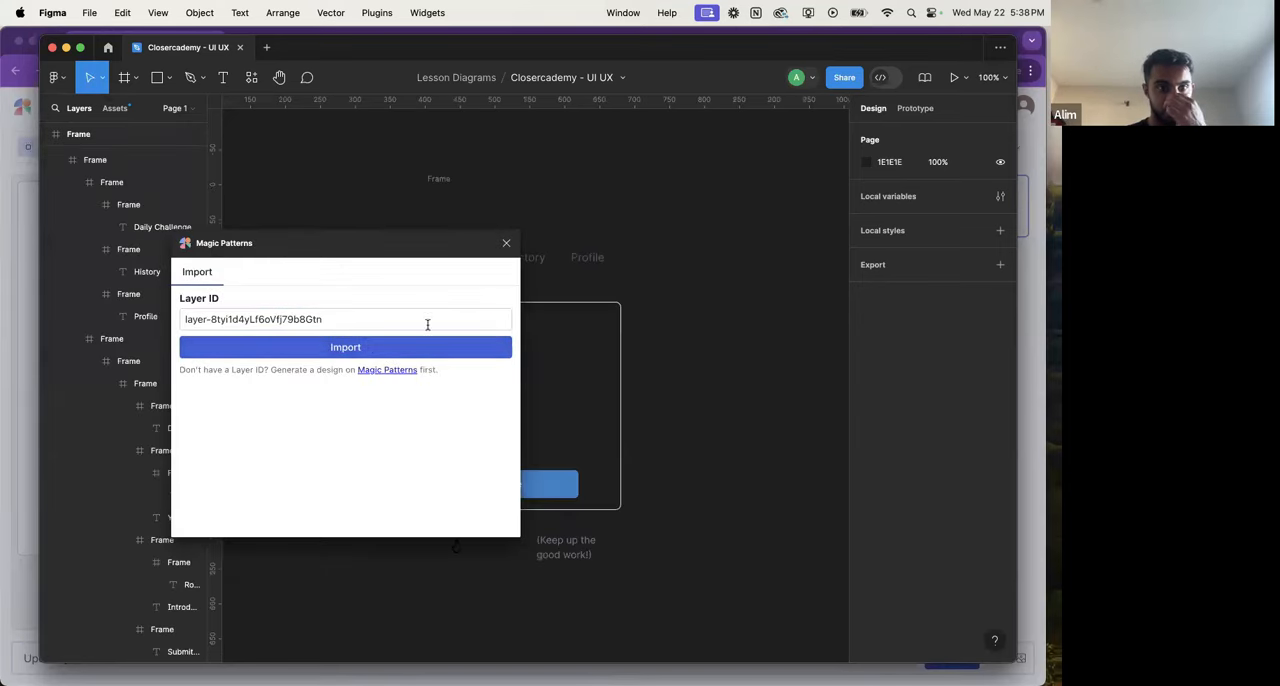
# Step: Widen the imported frame equally on both sides to about 597 wide
pyautogui.click(481, 203)
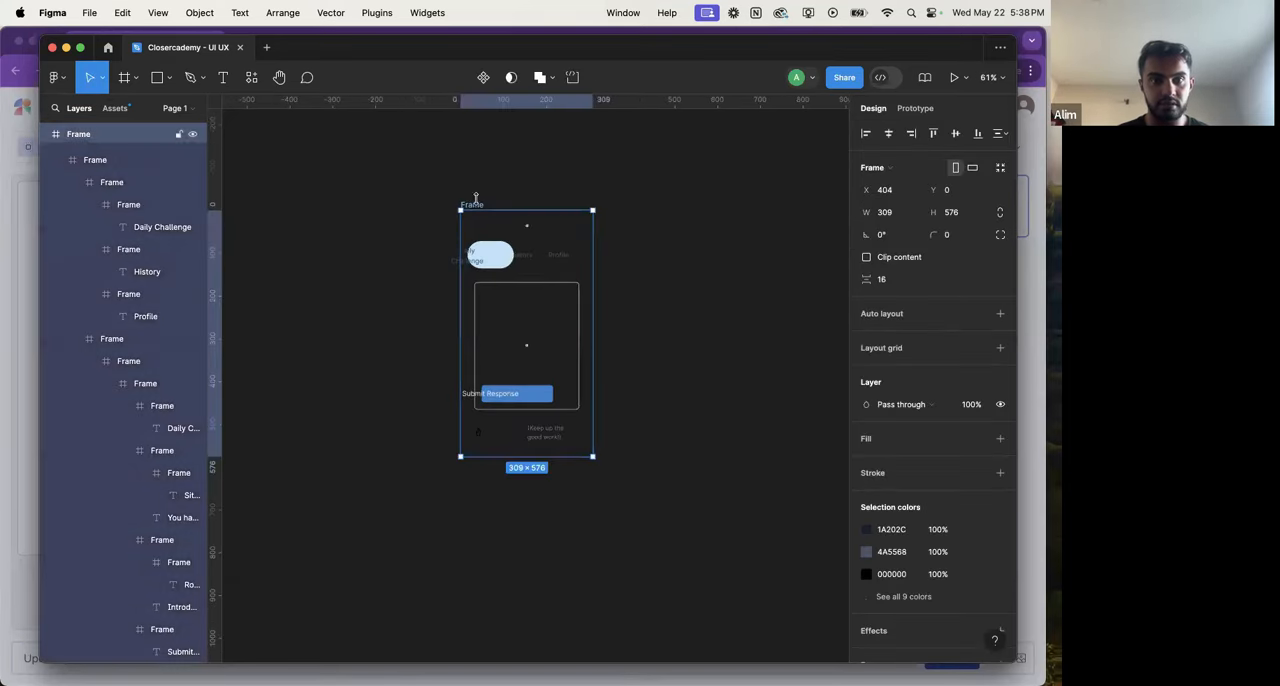
pyautogui.moveTo(461, 252); pyautogui.dragTo(399, 252)
pyautogui.click(421, 202)
pyautogui.click(410, 205)
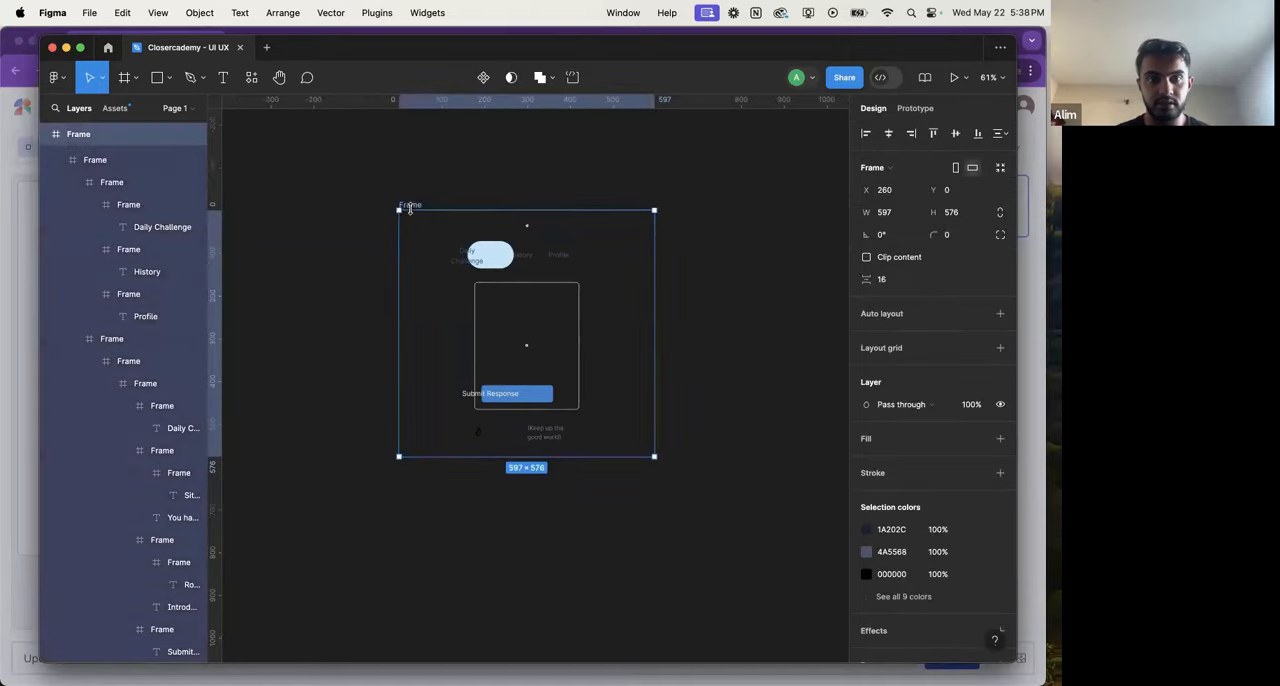
# Step: Add a solid white FFFFFF fill to the imported frame
pyautogui.scroll(-2, 898, 367)
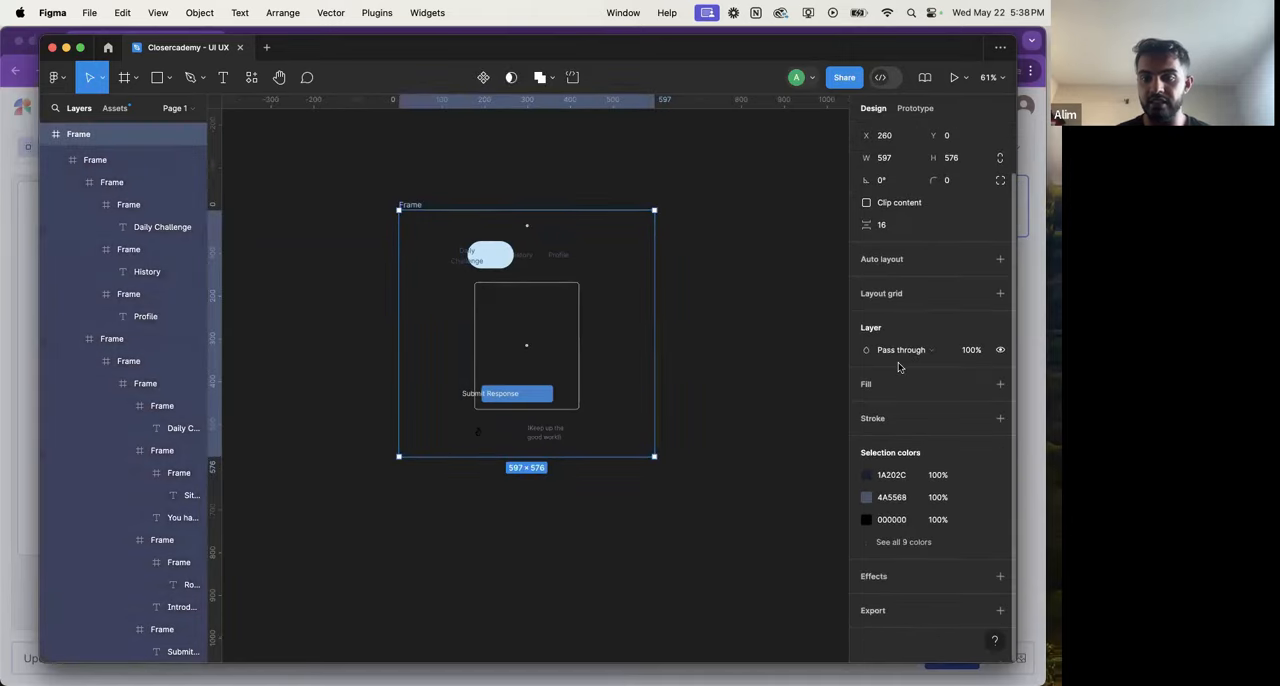
pyautogui.click(1000, 384)
pyautogui.scroll(5, 697, 343)
pyautogui.hscroll(-2, 697, 343)
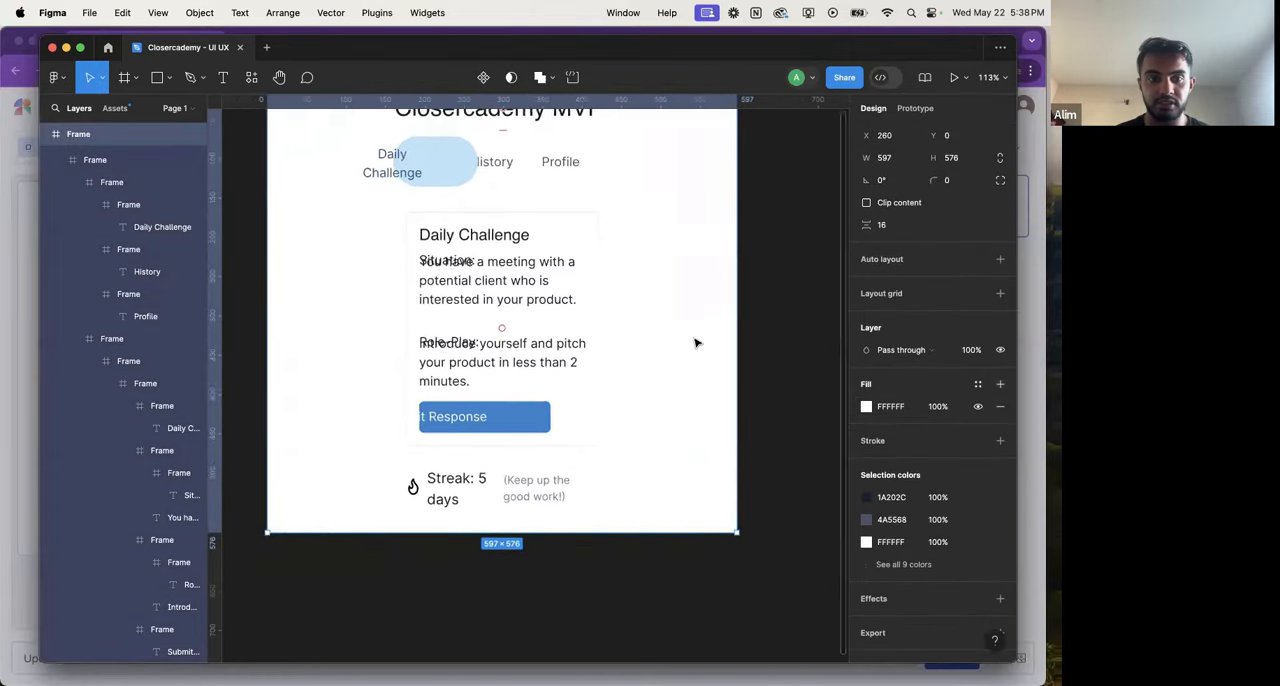
pyautogui.scroll(-4, 697, 343)
pyautogui.hscroll(2, 695, 341)
# Step: Switch to Chrome, dismiss the export dialog and compare the four generated design variations
pyautogui.press('super+Tab')
pyautogui.click(736, 314)
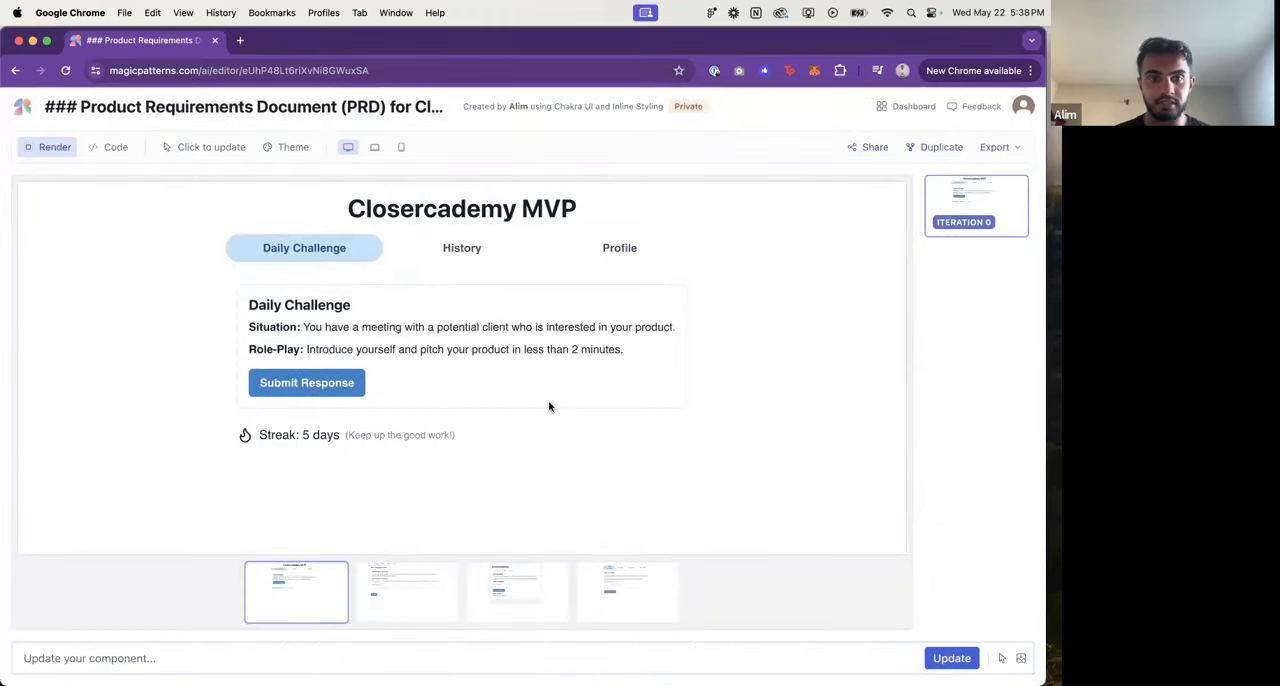
pyautogui.click(406, 593)
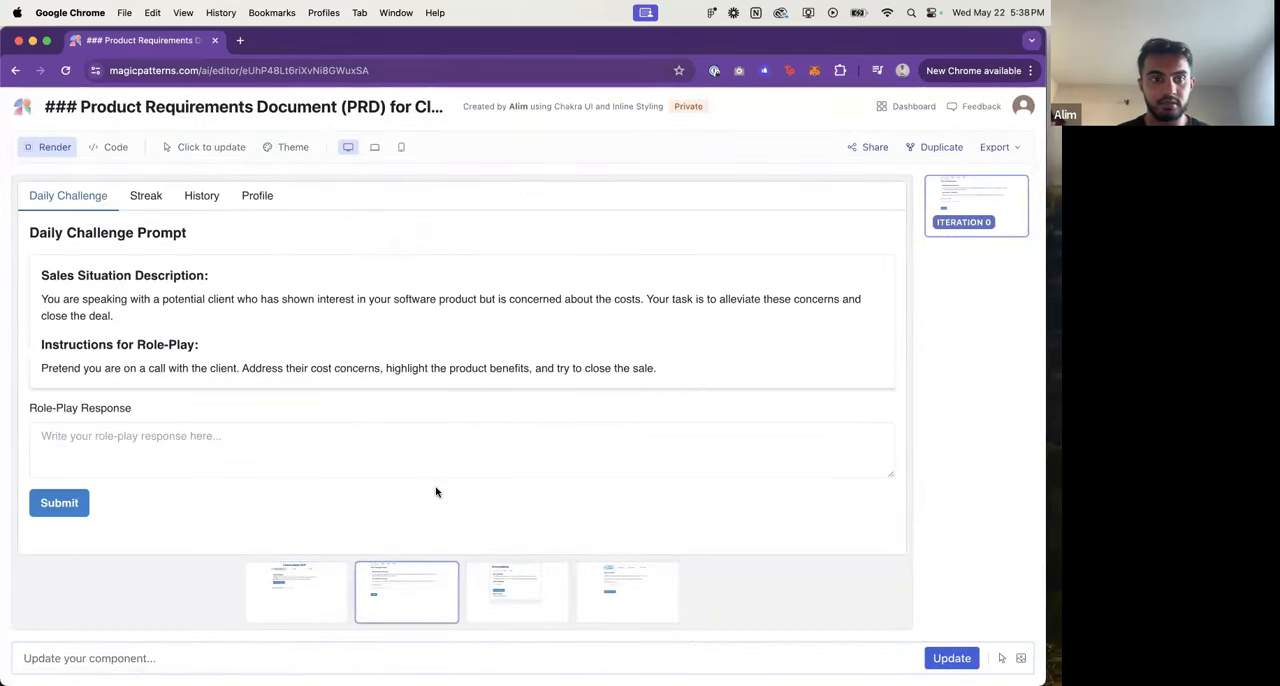
pyautogui.click(506, 598)
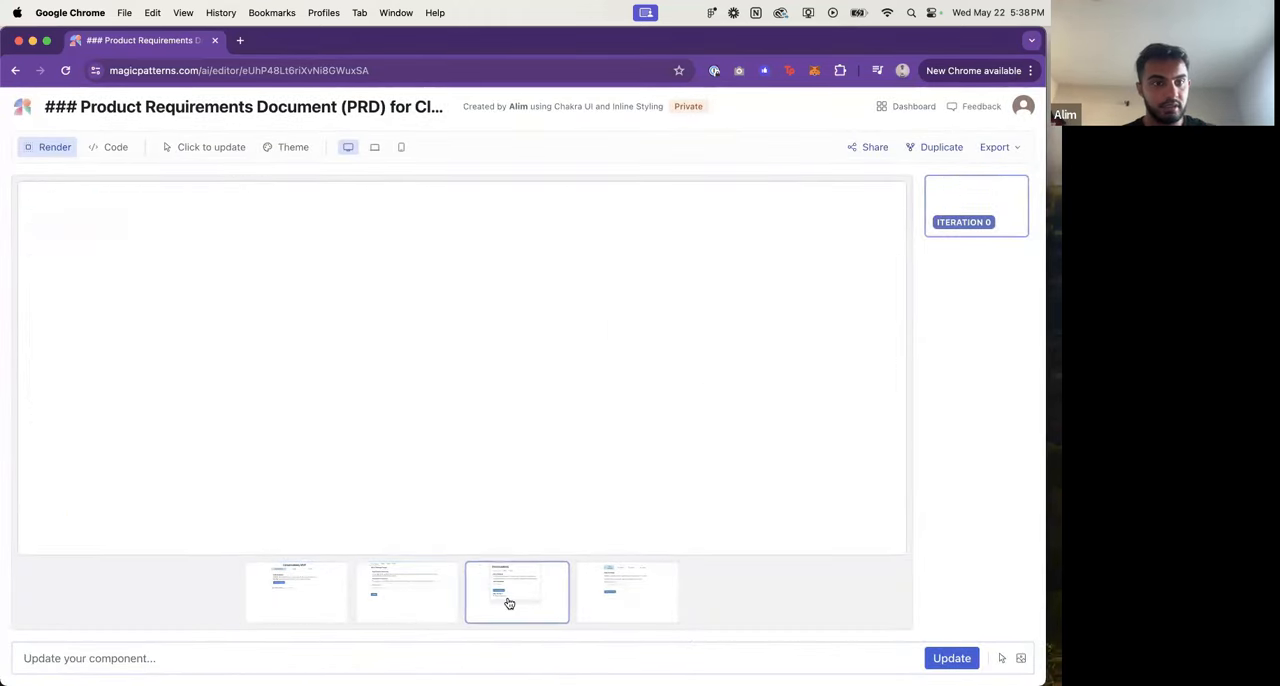
pyautogui.click(288, 589)
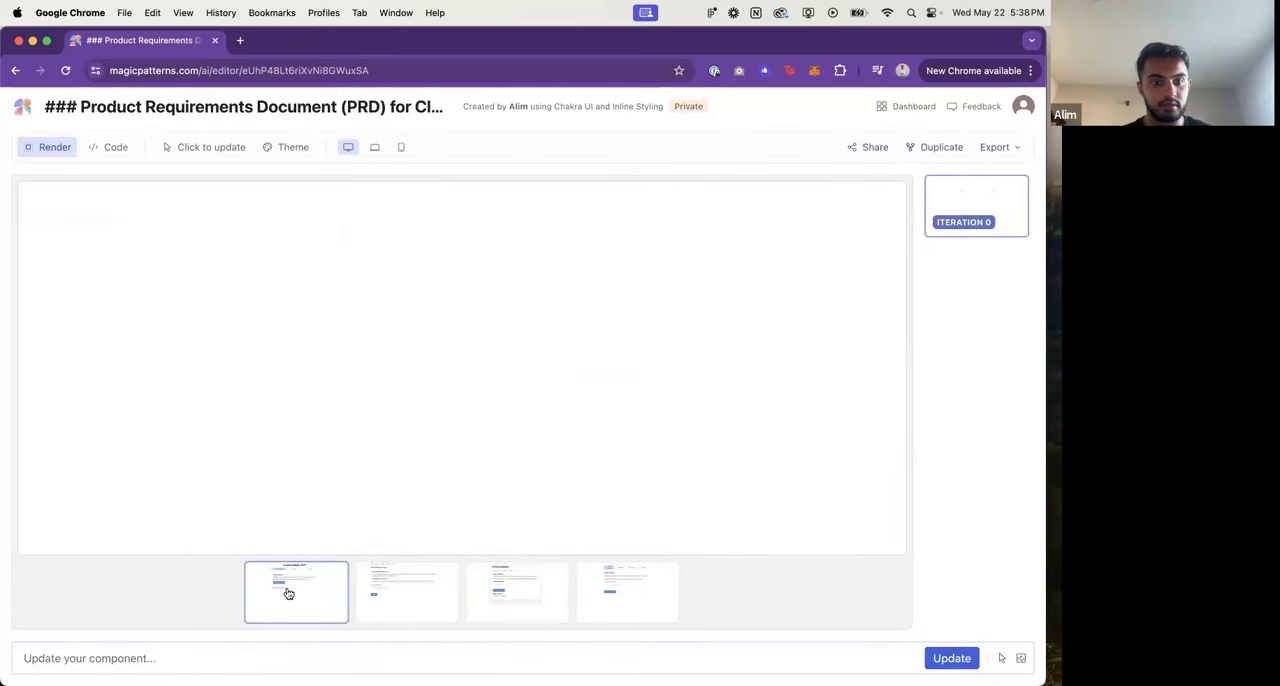
pyautogui.click(432, 618)
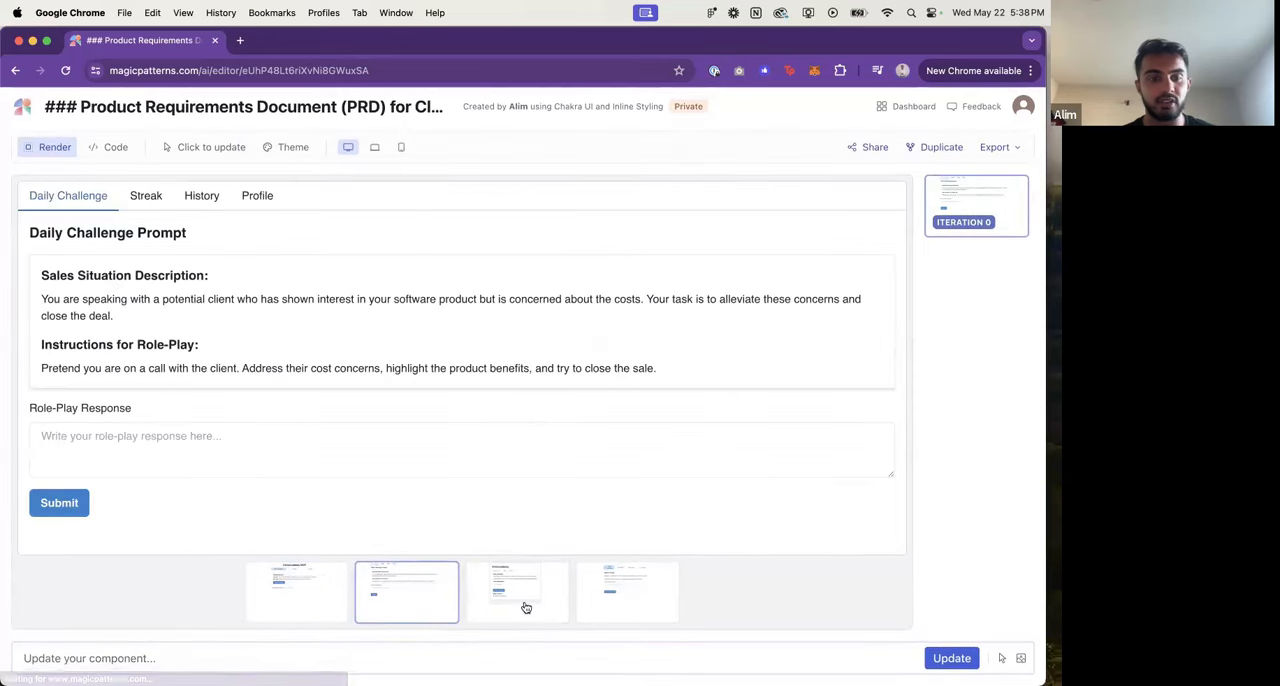
pyautogui.click(528, 606)
pyautogui.click(606, 607)
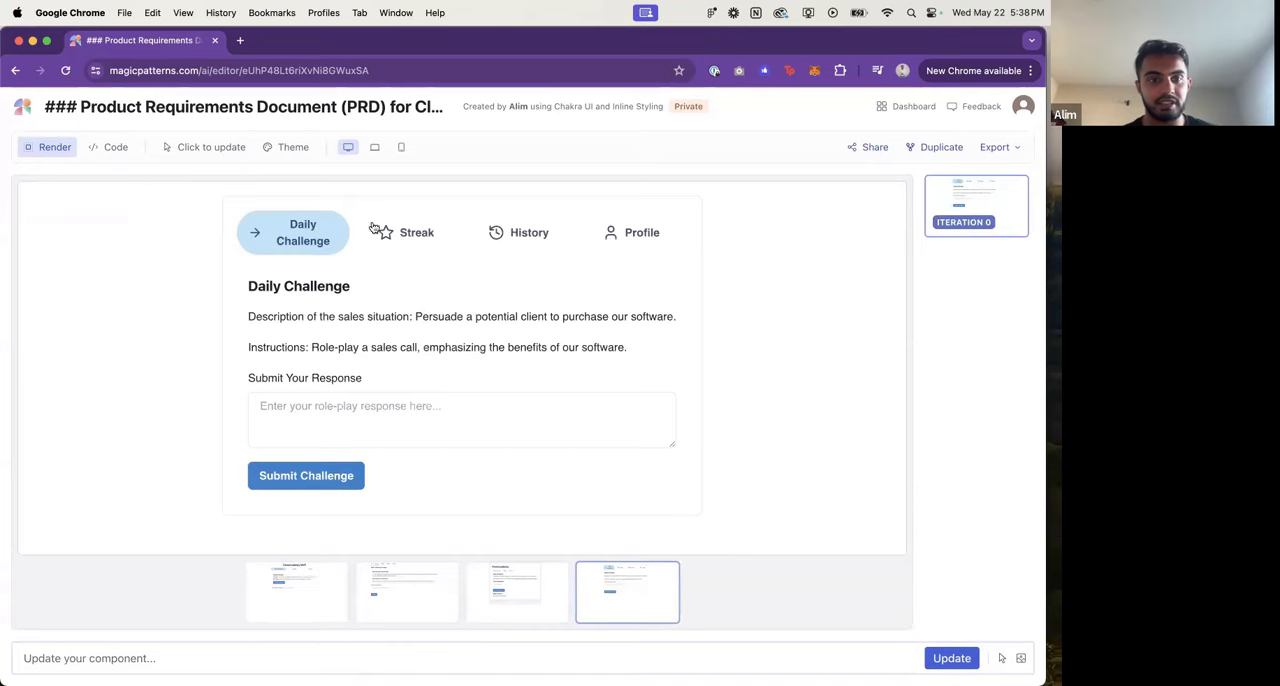
# Step: View the Daily Challenge, Streak, History and Profile sections of the fourth design variation
pyautogui.click(418, 248)
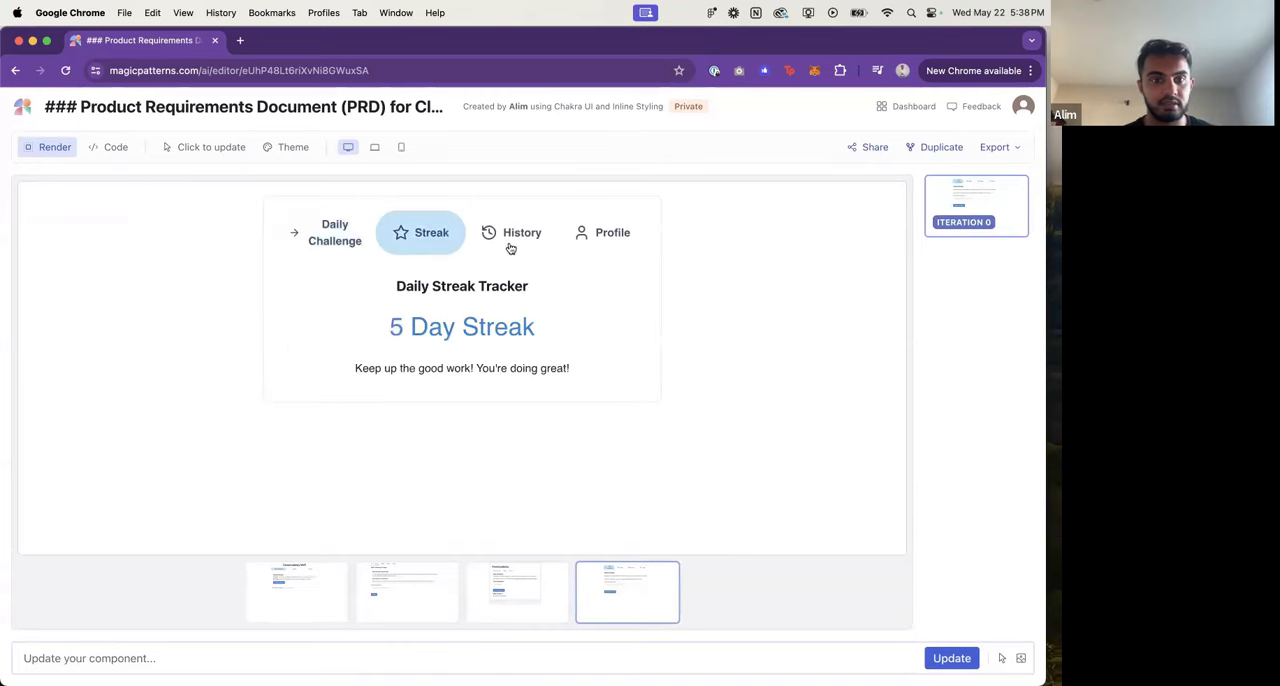
pyautogui.click(510, 246)
pyautogui.click(418, 238)
pyautogui.click(350, 240)
pyautogui.click(492, 238)
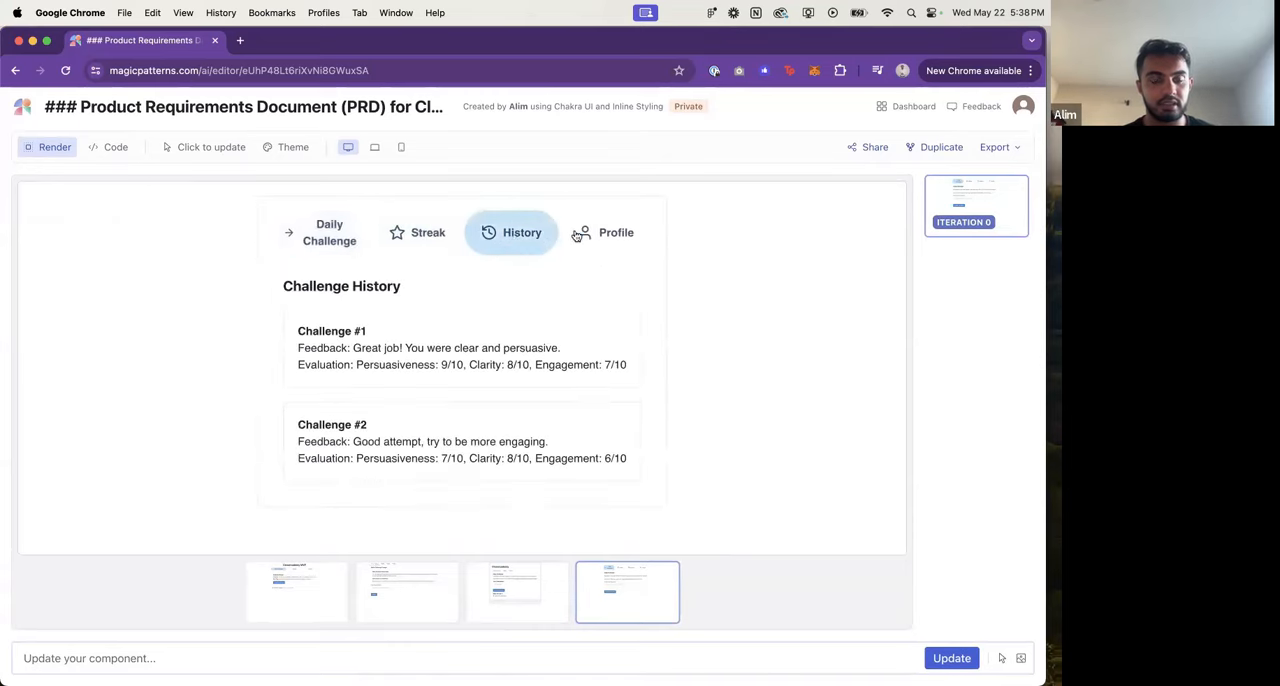
pyautogui.click(577, 236)
pyautogui.click(418, 234)
pyautogui.click(328, 242)
# Step: Open the first design variation and view its History, Profile and Daily Challenge sections
pyautogui.click(318, 610)
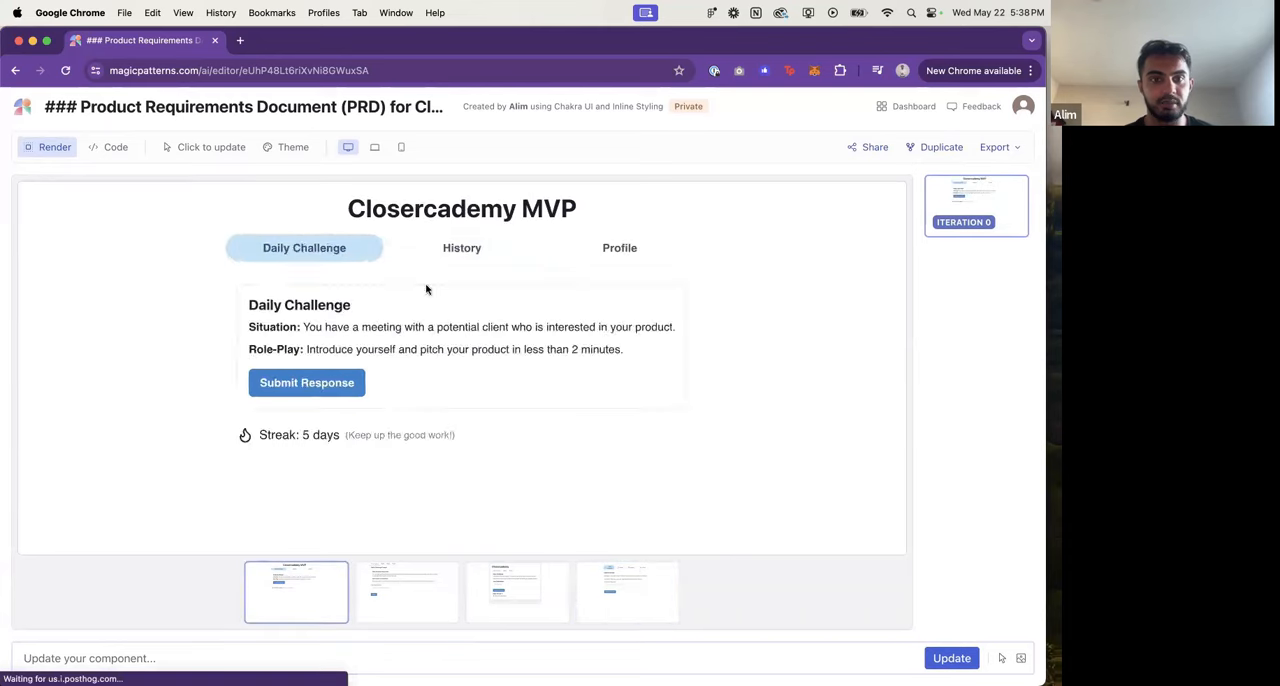
pyautogui.click(468, 250)
pyautogui.click(598, 255)
pyautogui.click(477, 258)
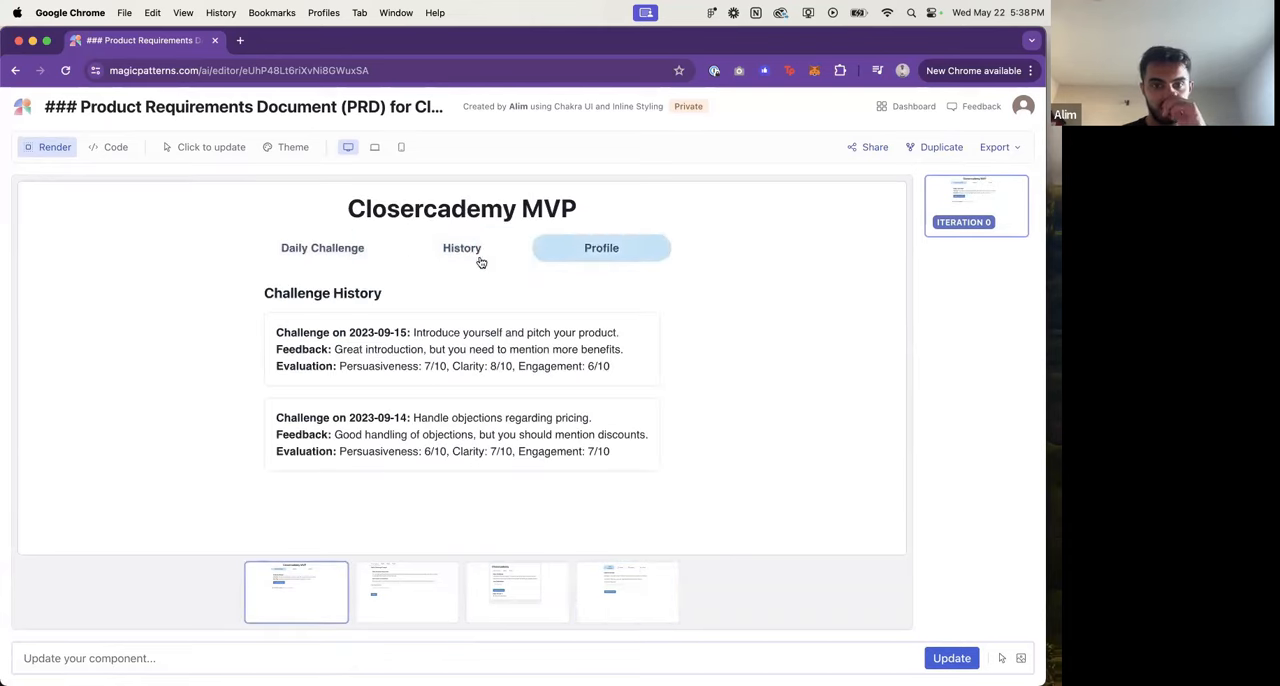
pyautogui.click(370, 258)
# Step: Switch to Figma, make its window full screen and increase the imported outer frame's height to 648
pyautogui.press('super+Tab')
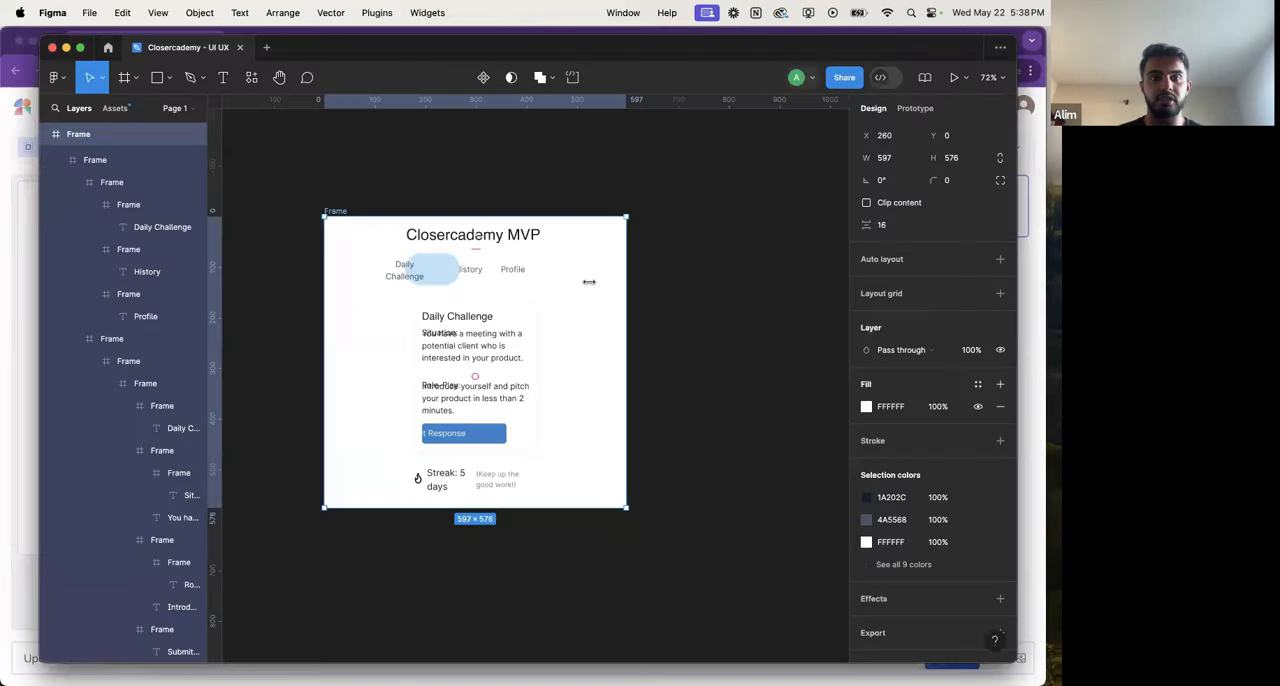
pyautogui.scroll(3, 628, 286)
pyautogui.hscroll(-2, 628, 288)
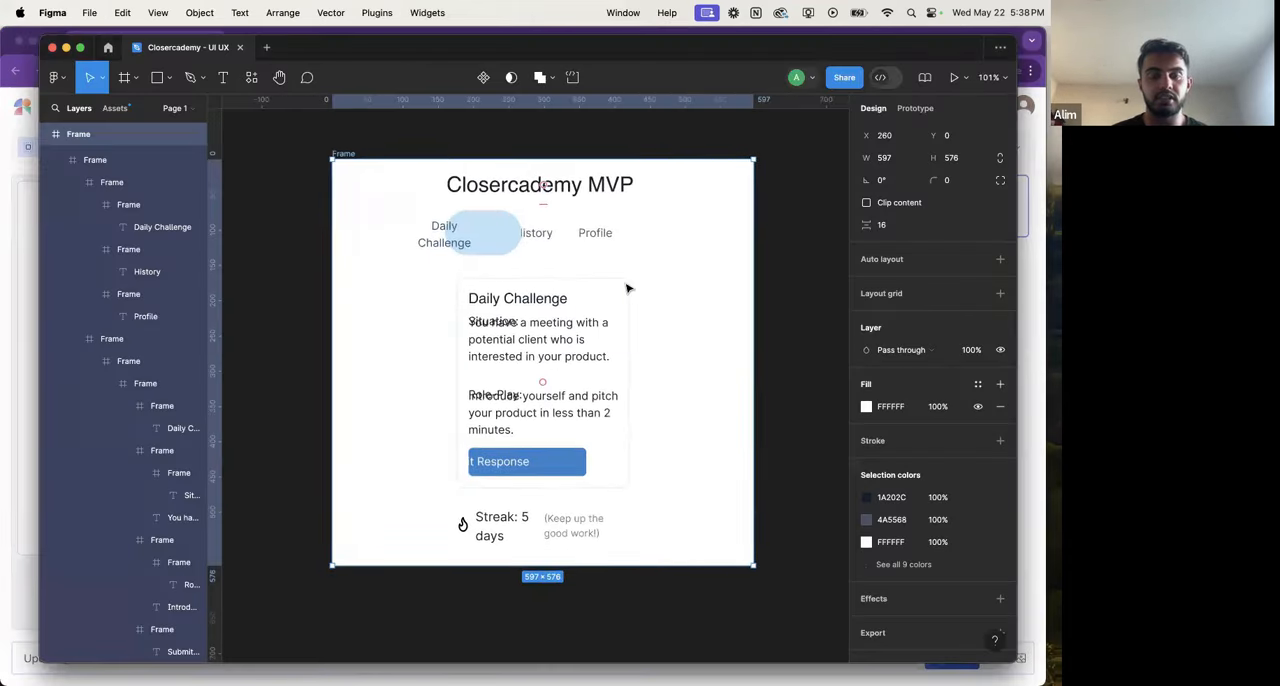
pyautogui.click(80, 47)
pyautogui.hscroll(-1, 471, 320)
pyautogui.scroll(1, 471, 320)
pyautogui.click(675, 354)
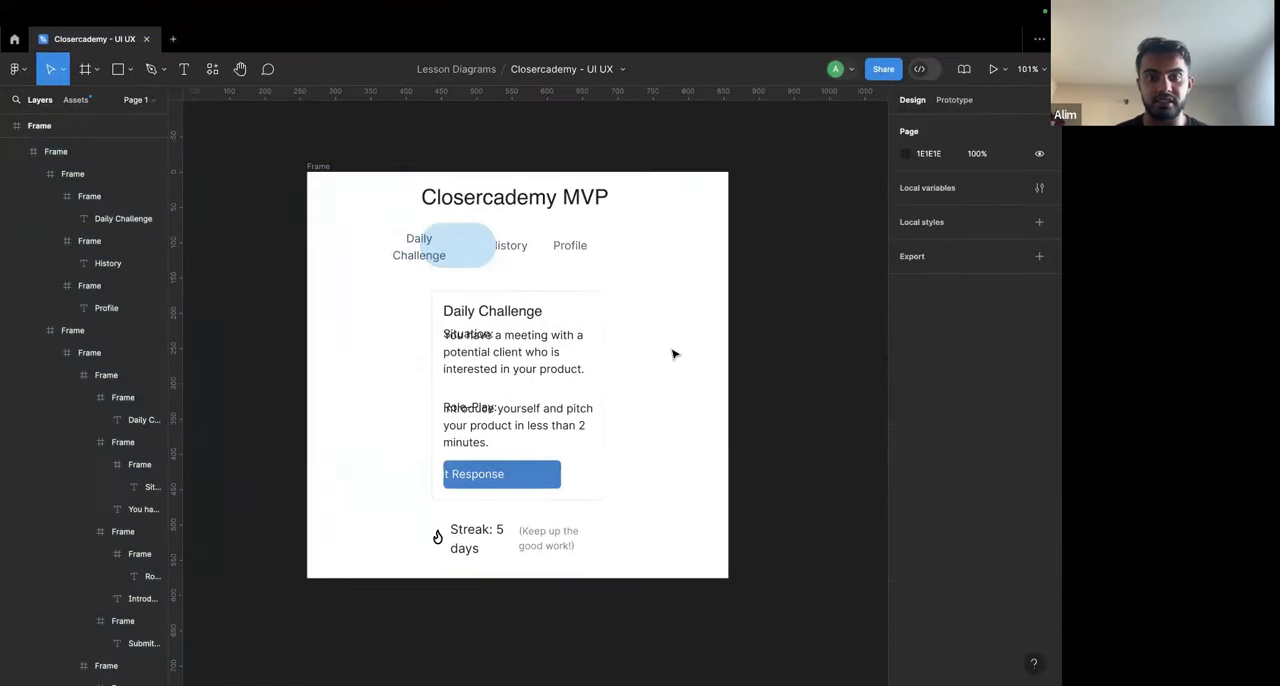
pyautogui.scroll(-2, 675, 354)
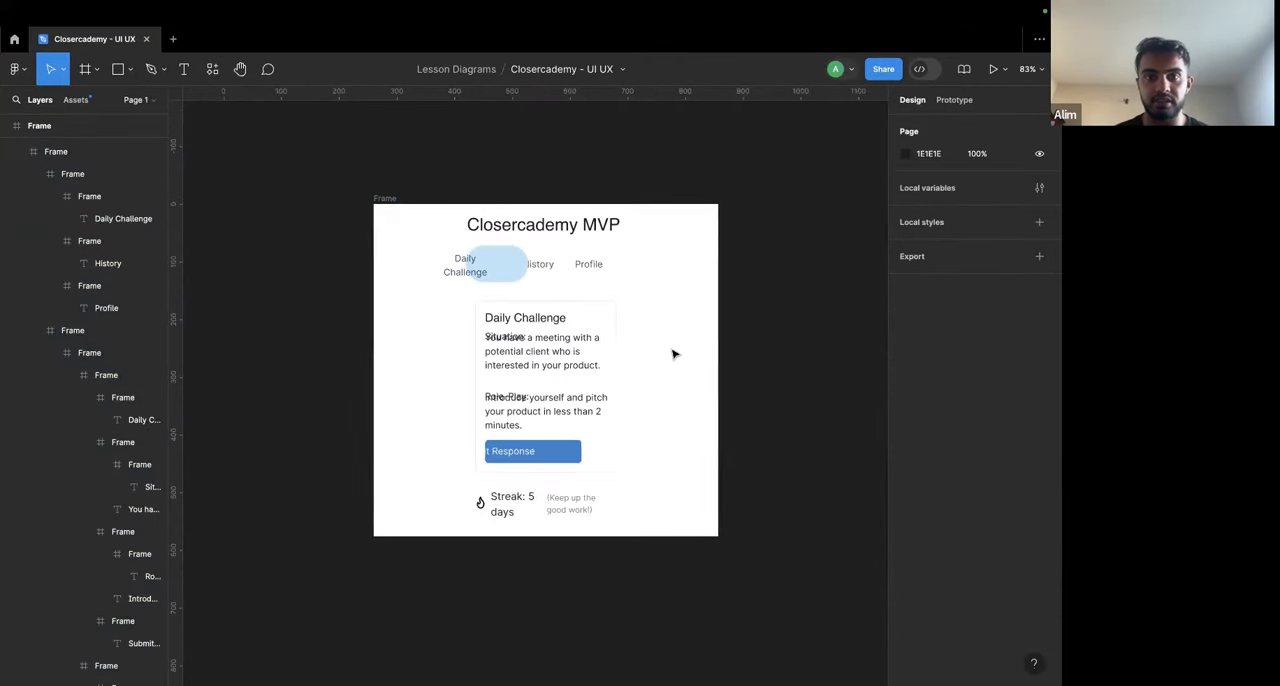
pyautogui.click(382, 199)
pyautogui.scroll(-1, 430, 300)
pyautogui.hotkey('shift', '0')
pyautogui.scroll(2, 452, 254)
pyautogui.hscroll(1, 470, 248)
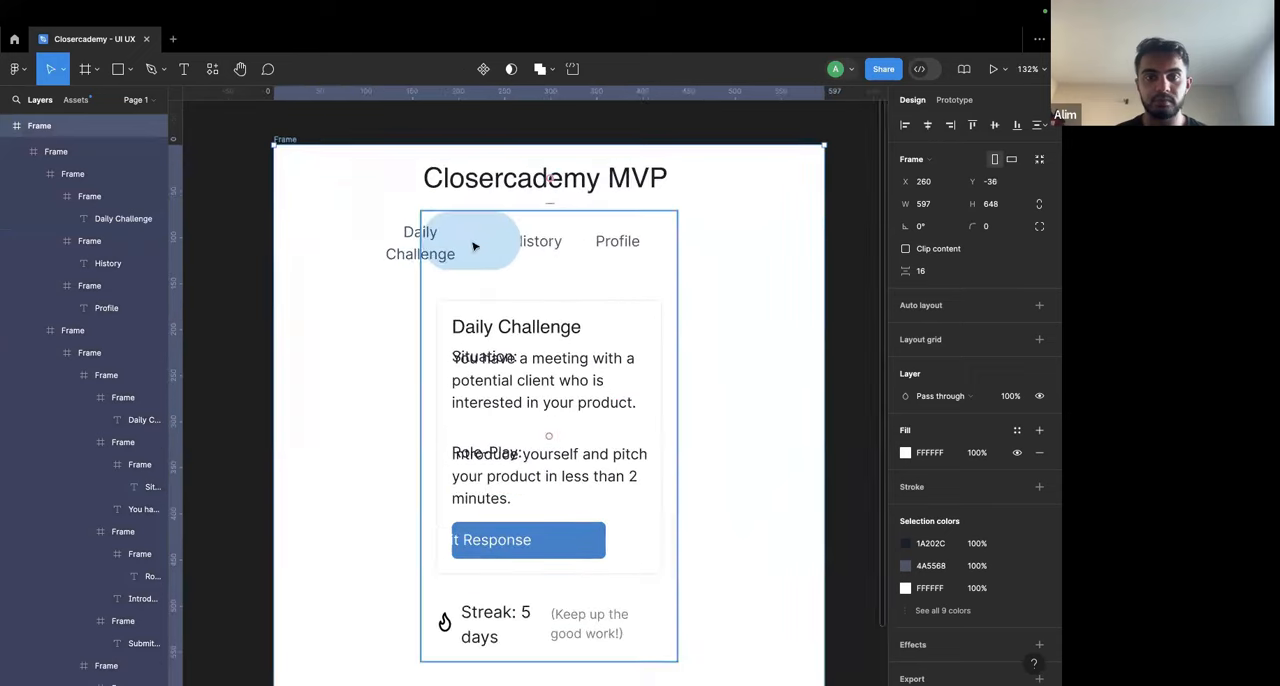
# Step: Widen the inner frame holding the navigation and challenge card equally on both sides to about 513
pyautogui.click(477, 247)
pyautogui.moveTo(420, 305); pyautogui.dragTo(310, 305)
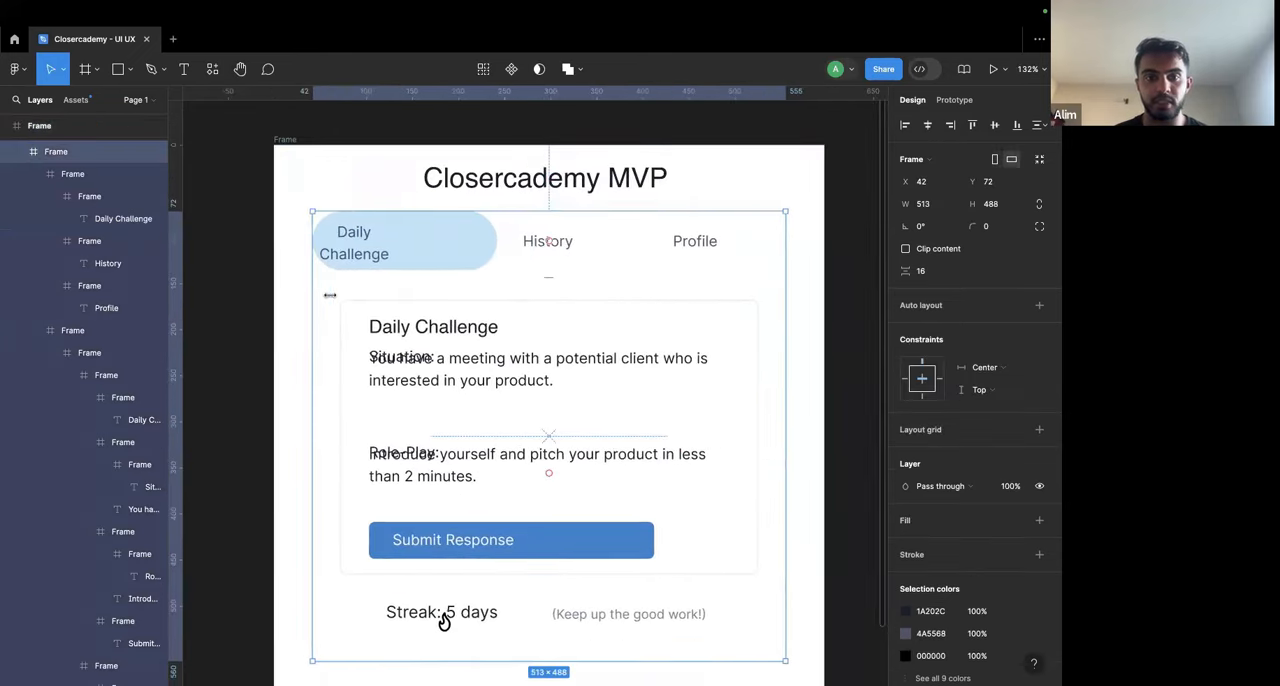
pyautogui.scroll(2, 455, 266)
pyautogui.scroll(-2, 456, 266)
pyautogui.hscroll(1, 457, 266)
pyautogui.scroll(-1, 457, 266)
pyautogui.scroll(-2, 455, 266)
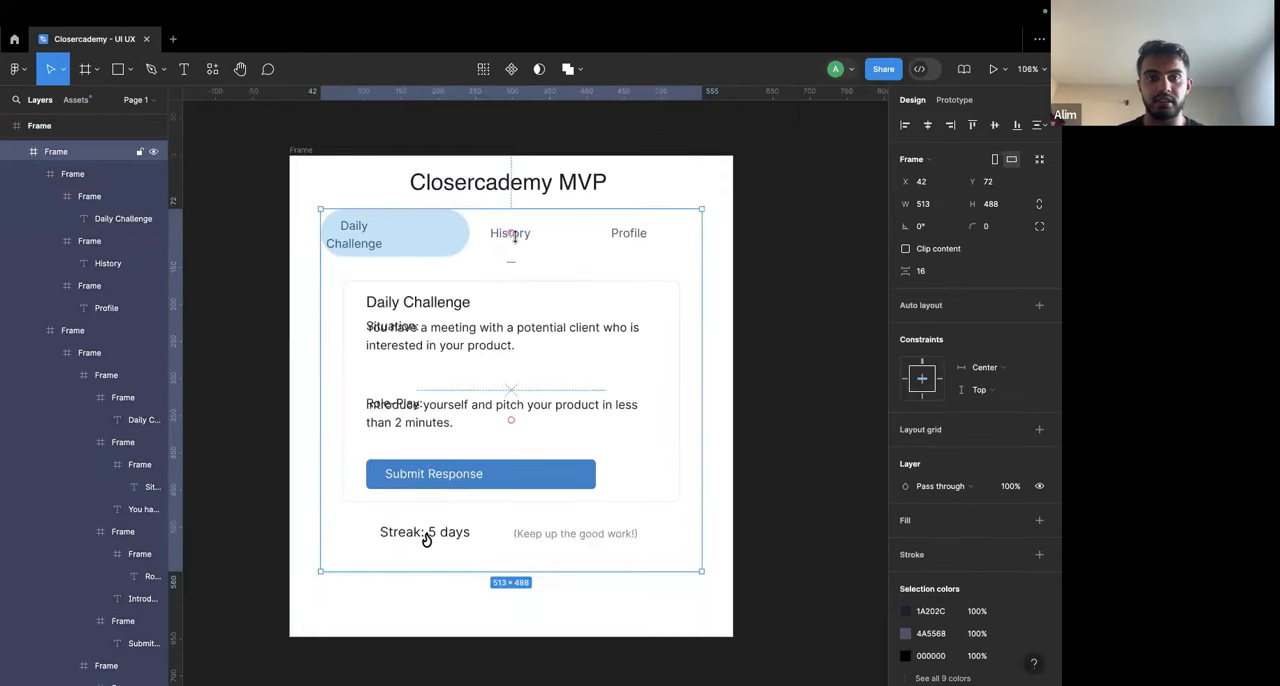
# Step: Change the heading text at the top of the design to "Closercademy"
pyautogui.doubleClick(575, 184)
pyautogui.doubleClick(577, 186)
pyautogui.press('Right')
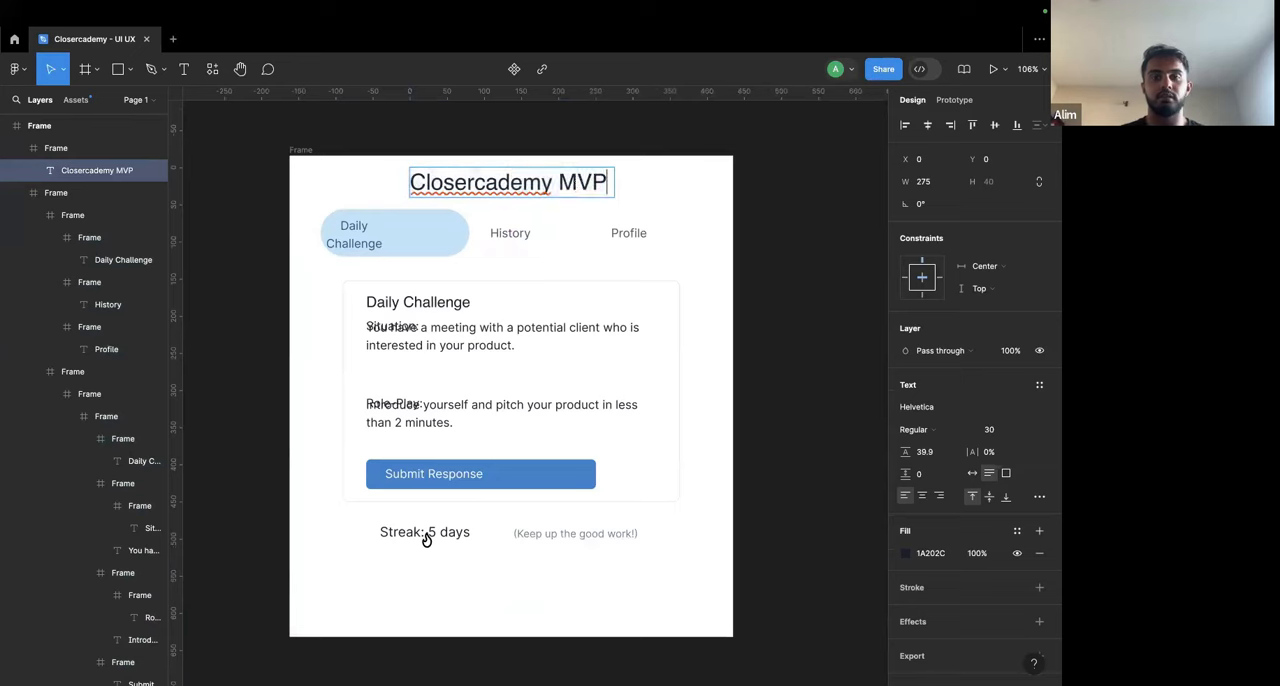
pyautogui.press('BackSpace')
pyautogui.press('BackSpace')
pyautogui.press('BackSpace')
pyautogui.press('BackSpace')
pyautogui.hotkey('ctrl', 'a')
pyautogui.write('Closer')
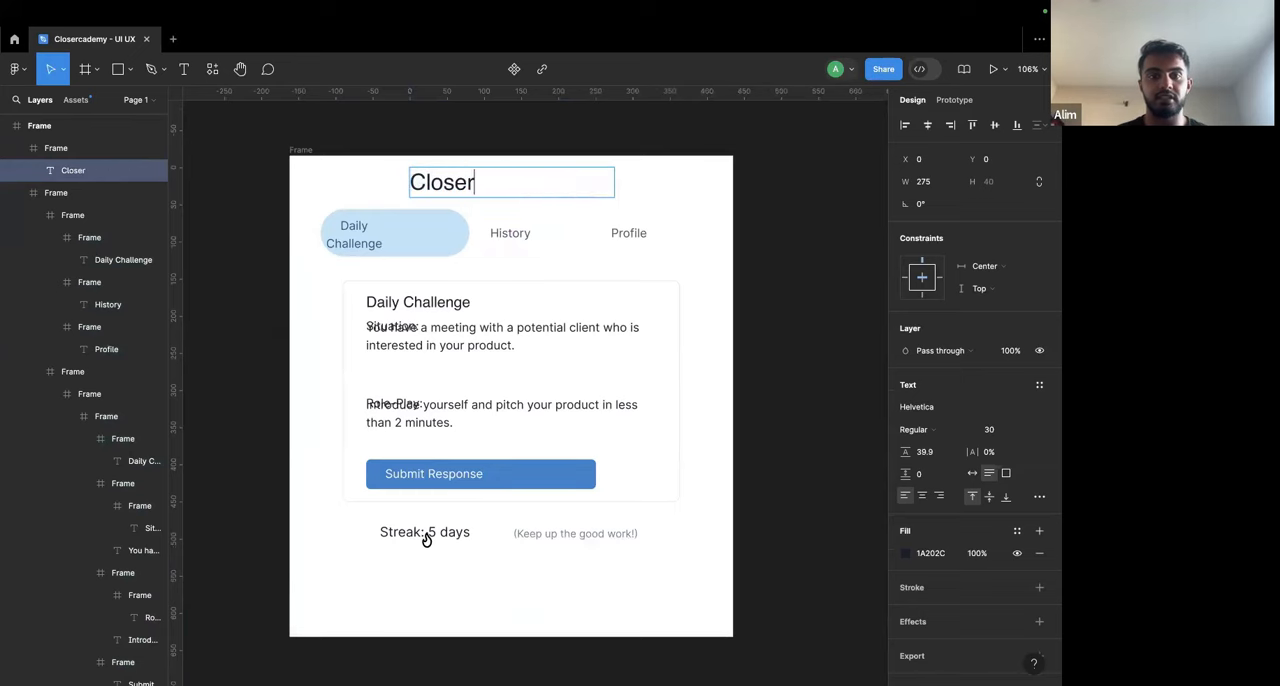
pyautogui.write('cademy')
pyautogui.press('Escape')
# Step: Make the Closercademy heading bold and centre-align its text
pyautogui.hotkey('ctrl', 'b')
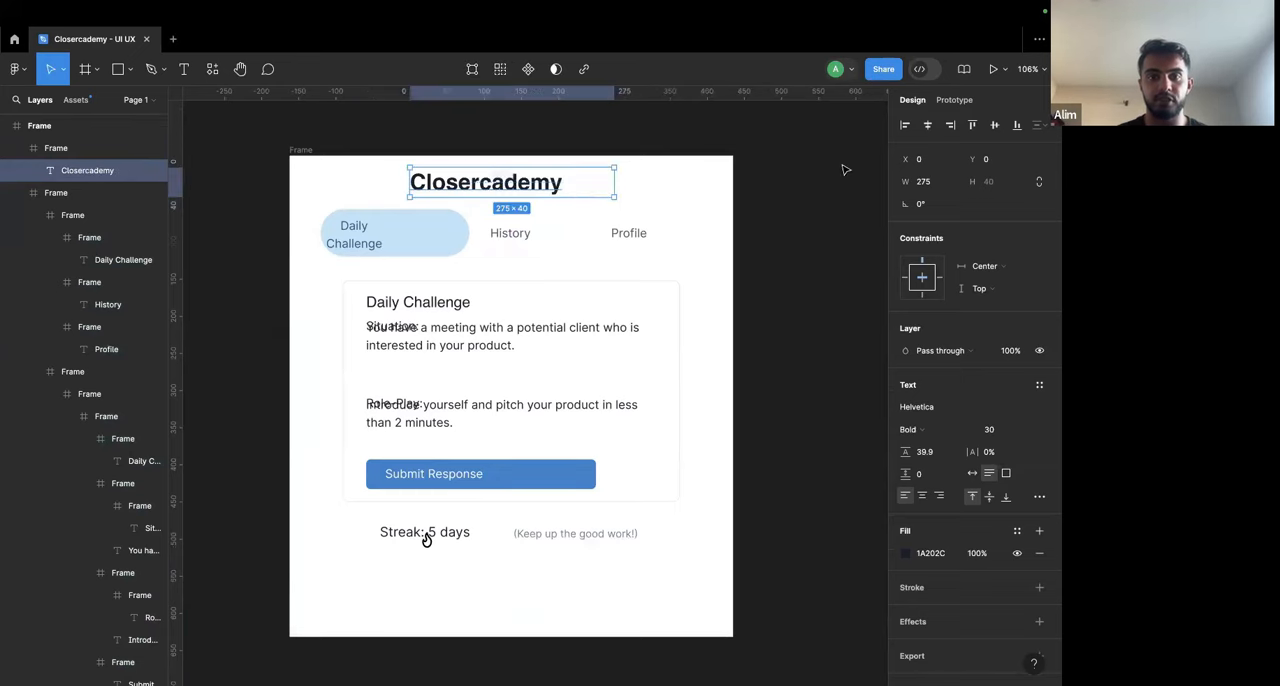
pyautogui.click(922, 496)
pyautogui.press('Escape')
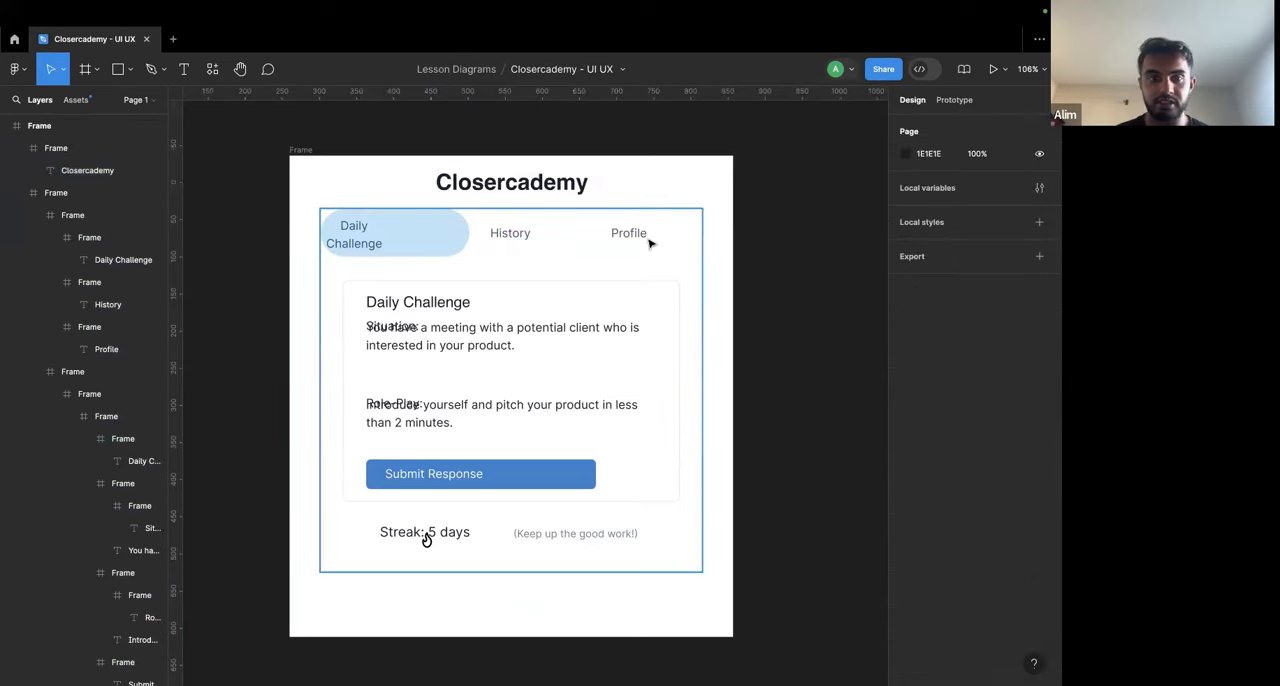
# Step: Widen the Daily Challenge navigation label to about 145 so it fits on one line, centred in its blue pill
pyautogui.click(356, 240)
pyautogui.click(371, 241)
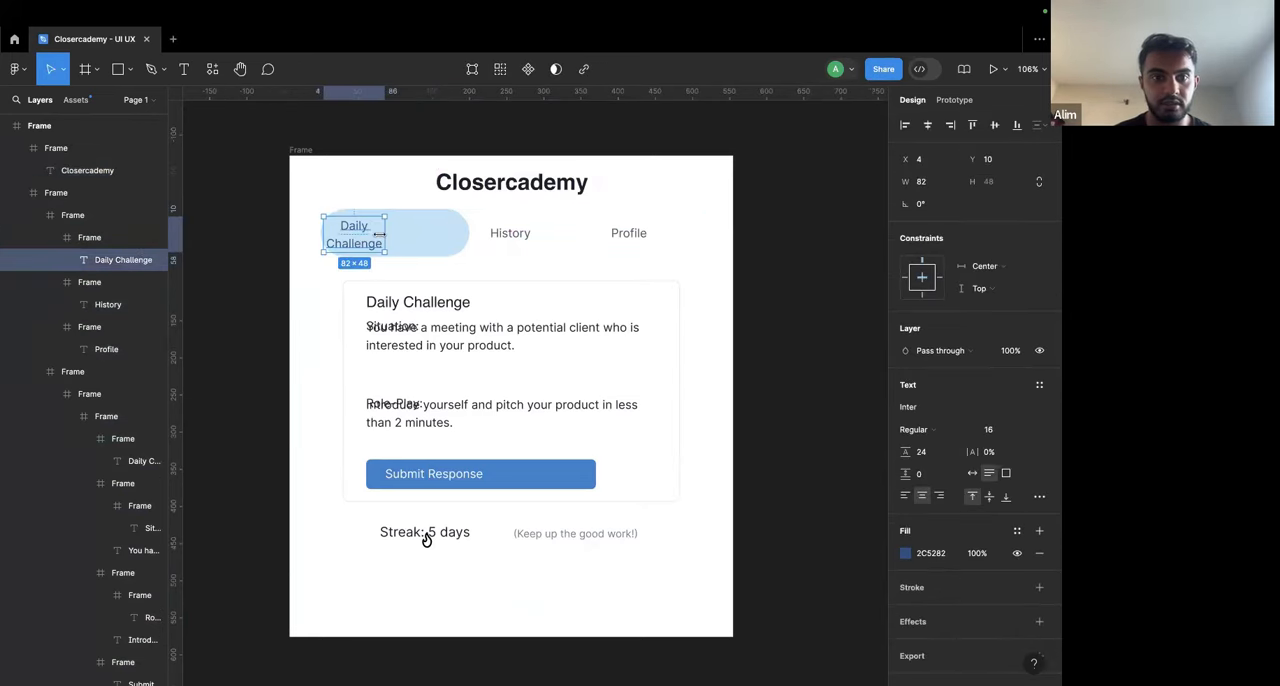
pyautogui.moveTo(381, 234); pyautogui.dragTo(447, 237)
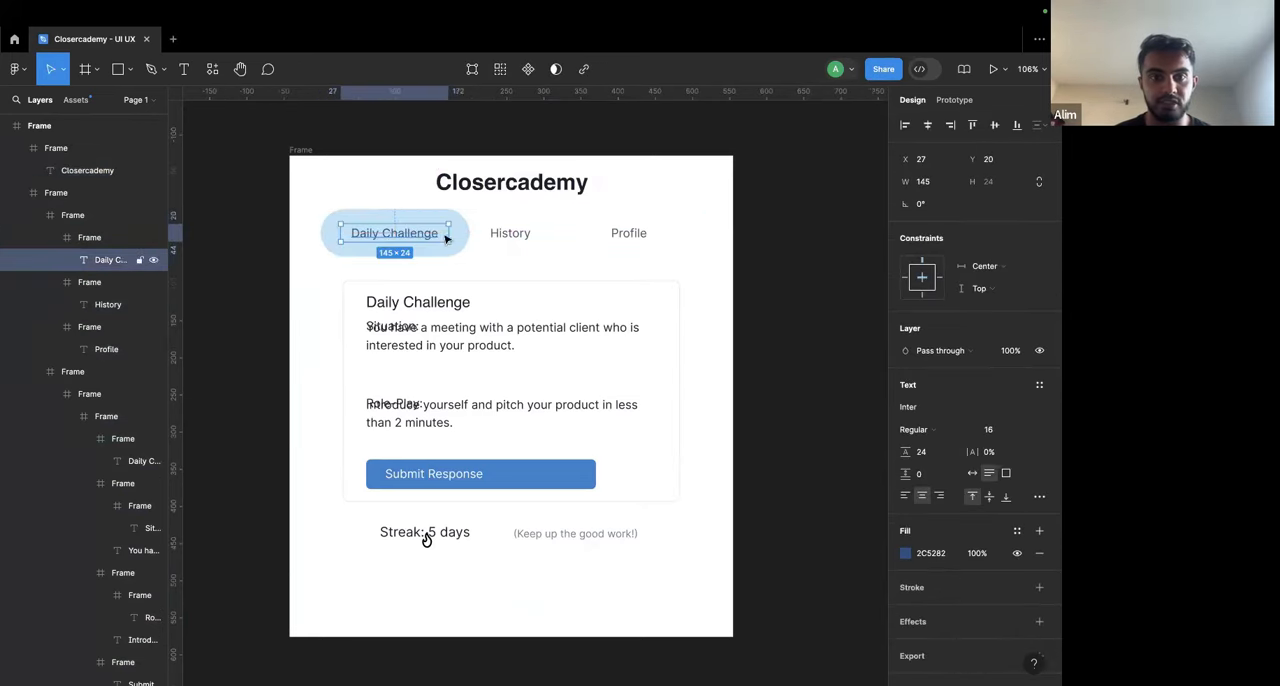
# Step: Shift the History and Profile navigation labels to the right to centre them within their own tab frames
pyautogui.click(514, 238)
pyautogui.doubleClick(528, 239)
pyautogui.click(552, 239)
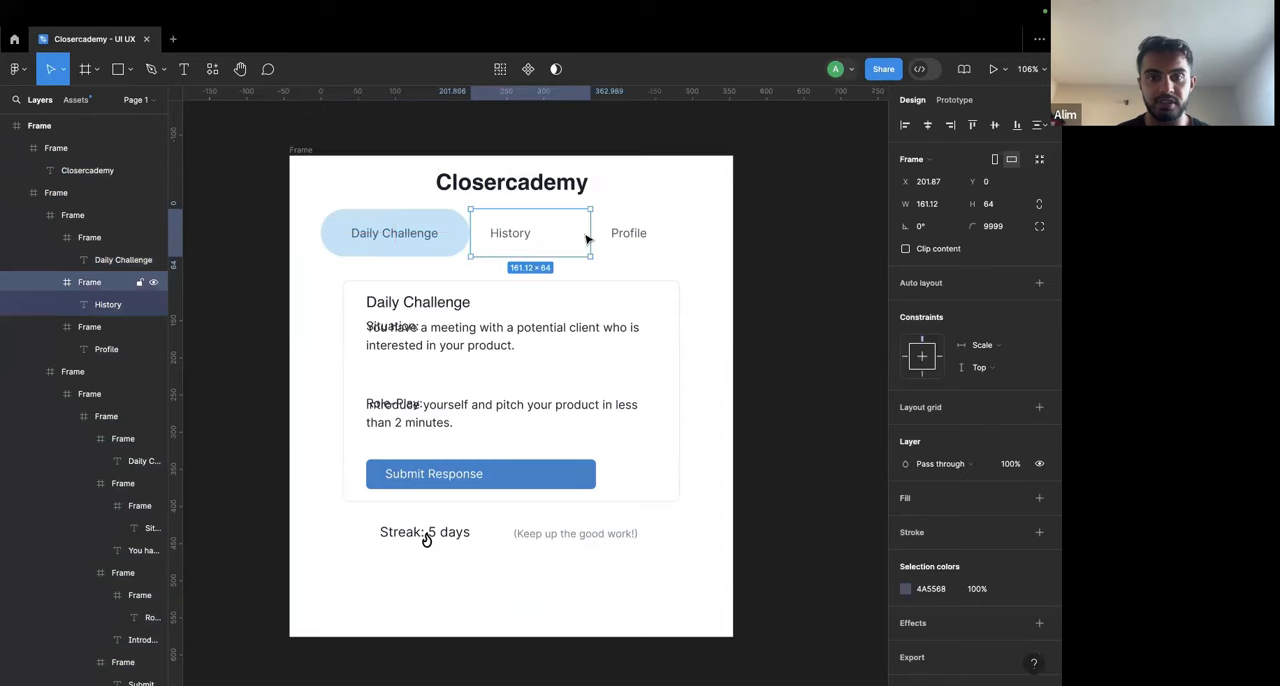
pyautogui.doubleClick(510, 238)
pyautogui.click(550, 239)
pyautogui.doubleClick(512, 239)
pyautogui.moveTo(508, 239); pyautogui.dragTo(525, 239)
pyautogui.click(629, 245)
pyautogui.doubleClick(630, 238)
pyautogui.moveTo(630, 238); pyautogui.dragTo(656, 236)
pyautogui.click(791, 243)
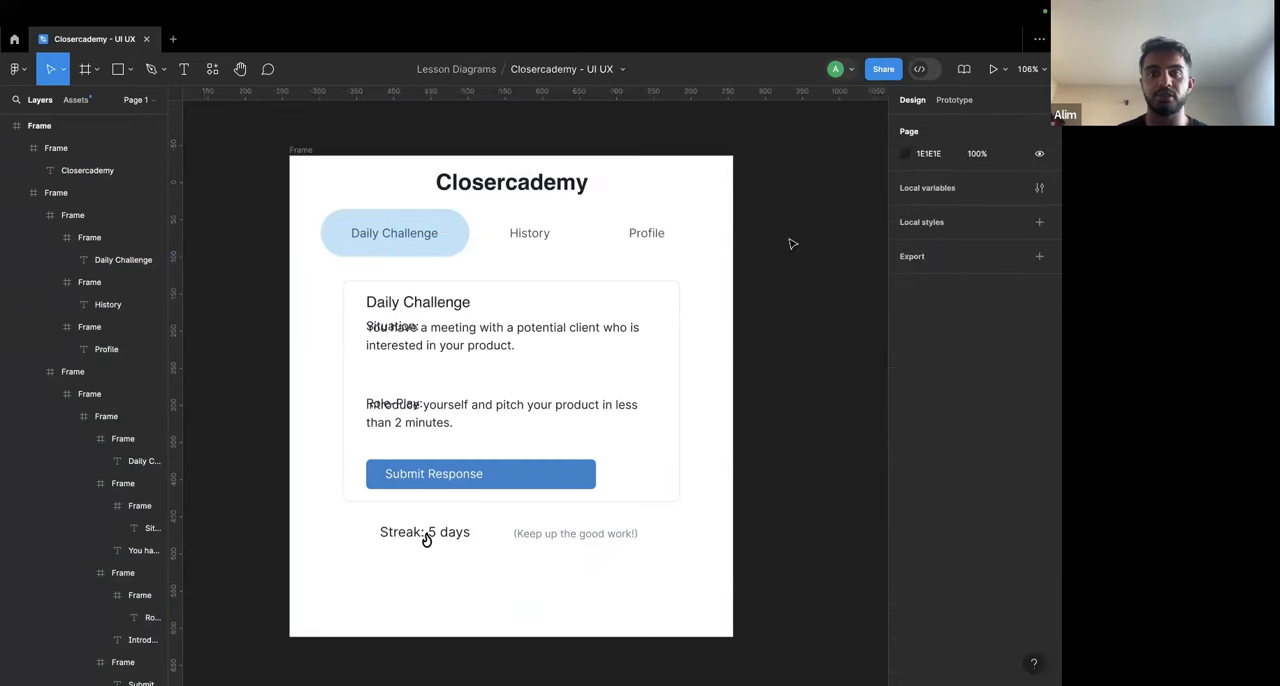
pyautogui.hscroll(-2, 505, 233)
pyautogui.doubleClick(505, 233)
pyautogui.scroll(-1, 660, 375)
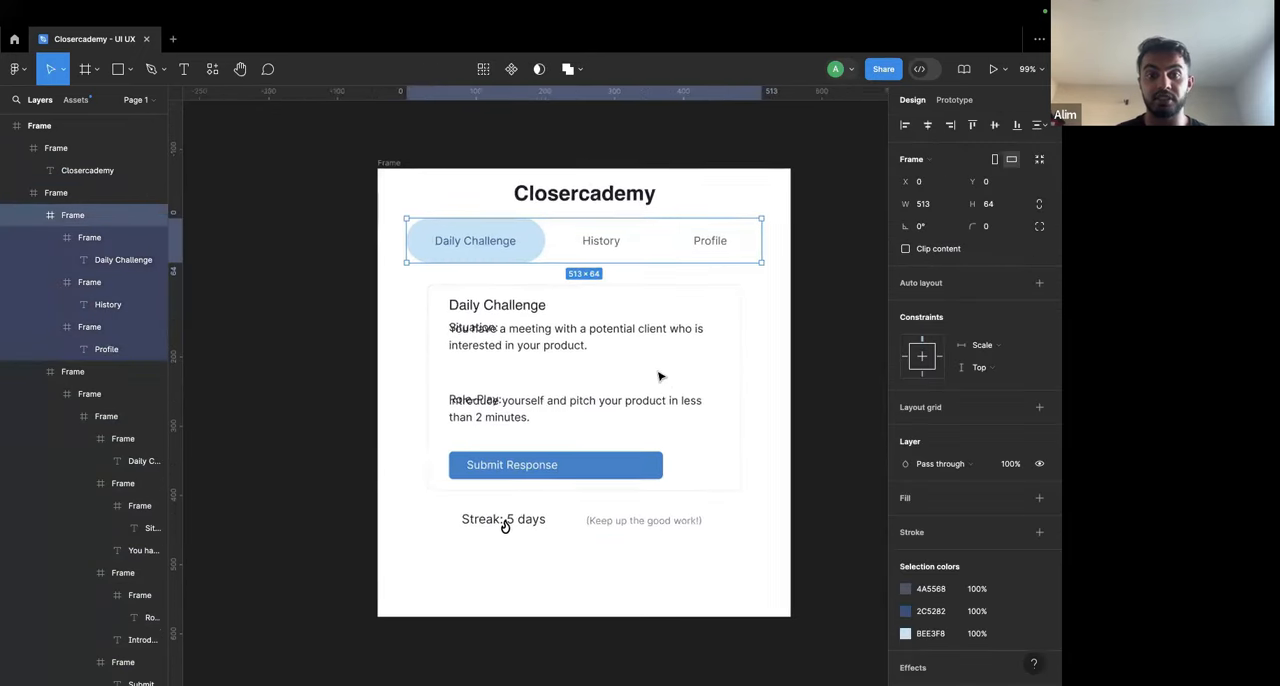
pyautogui.scroll(-1, 660, 378)
pyautogui.click(695, 508)
pyautogui.click(687, 551)
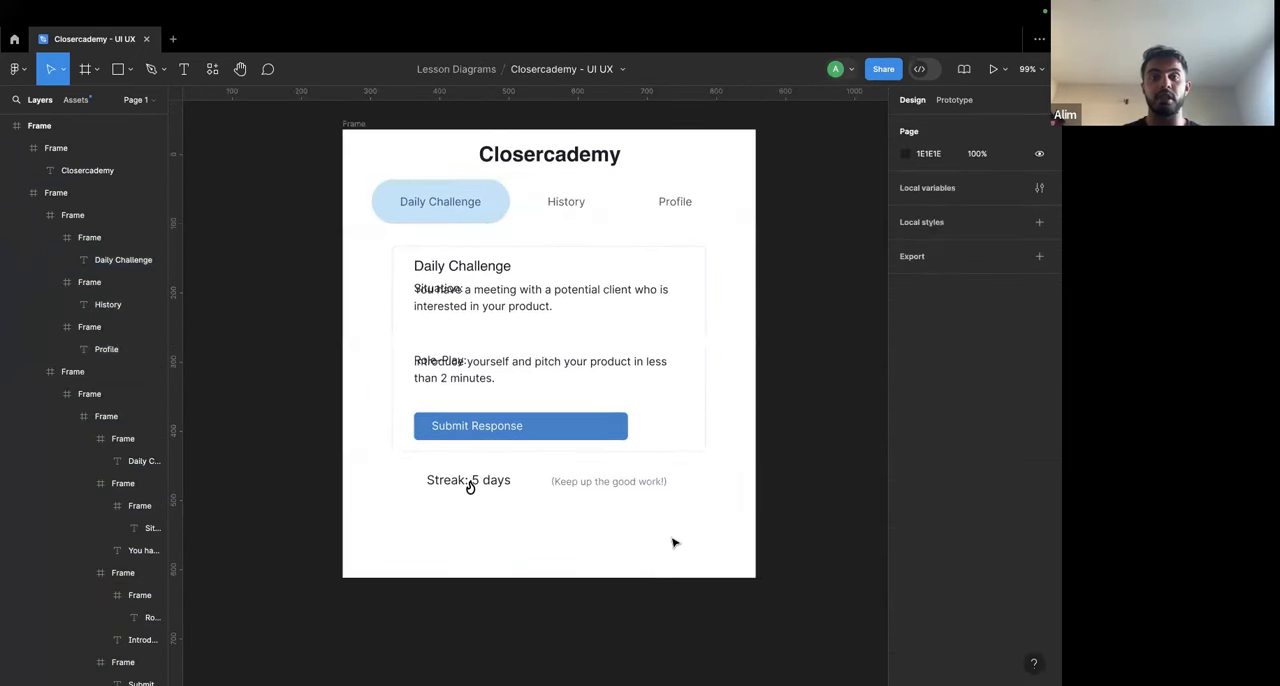
# Step: Enlarge the outer frame evenly around its centre to about 707 × 736
pyautogui.scroll(-2, 673, 542)
pyautogui.click(421, 225)
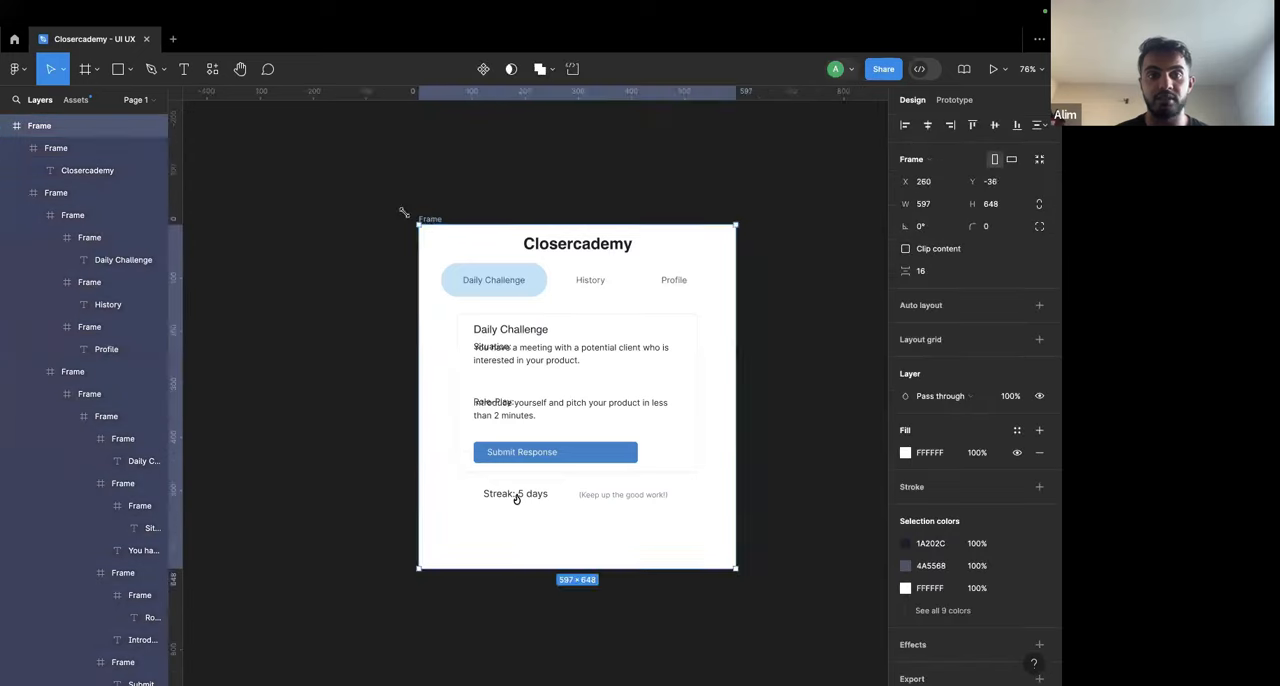
pyautogui.moveTo(421, 225); pyautogui.dragTo(393, 205)
pyautogui.scroll(4, 530, 359)
# Step: Inspect the nested frames of the overlapping Situation text and of the heading
pyautogui.click(544, 333)
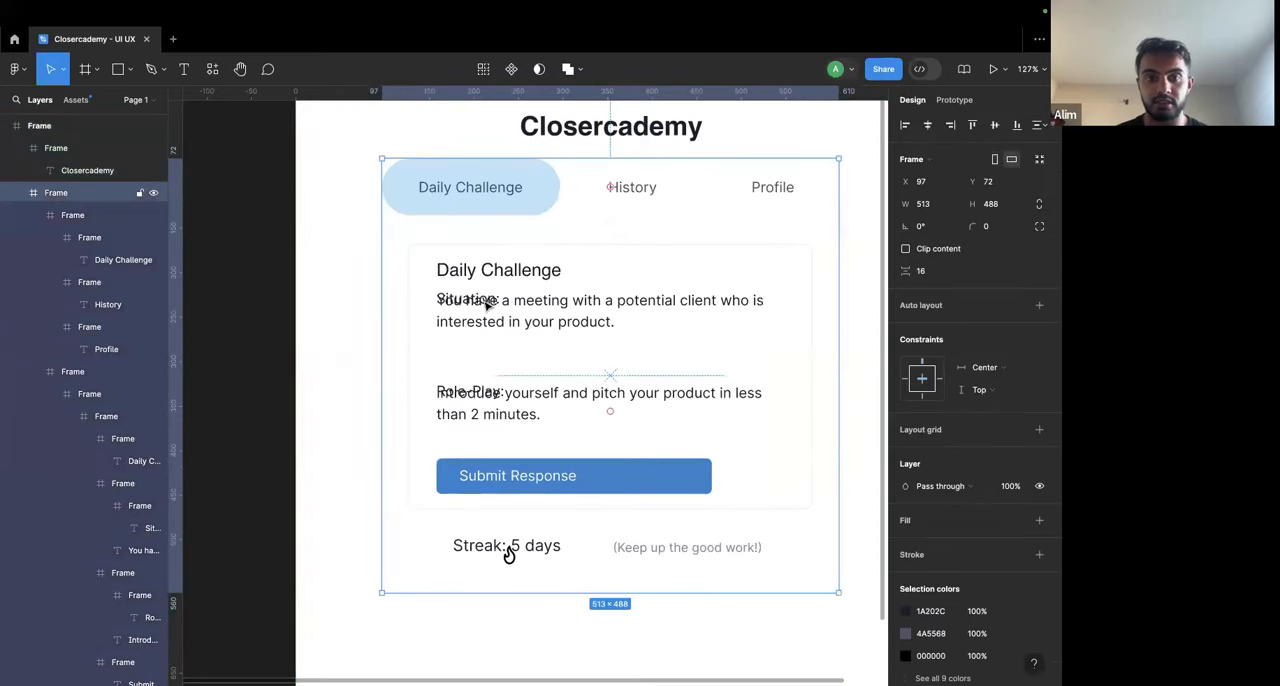
pyautogui.doubleClick(490, 304)
pyautogui.doubleClick(535, 323)
pyautogui.doubleClick(535, 323)
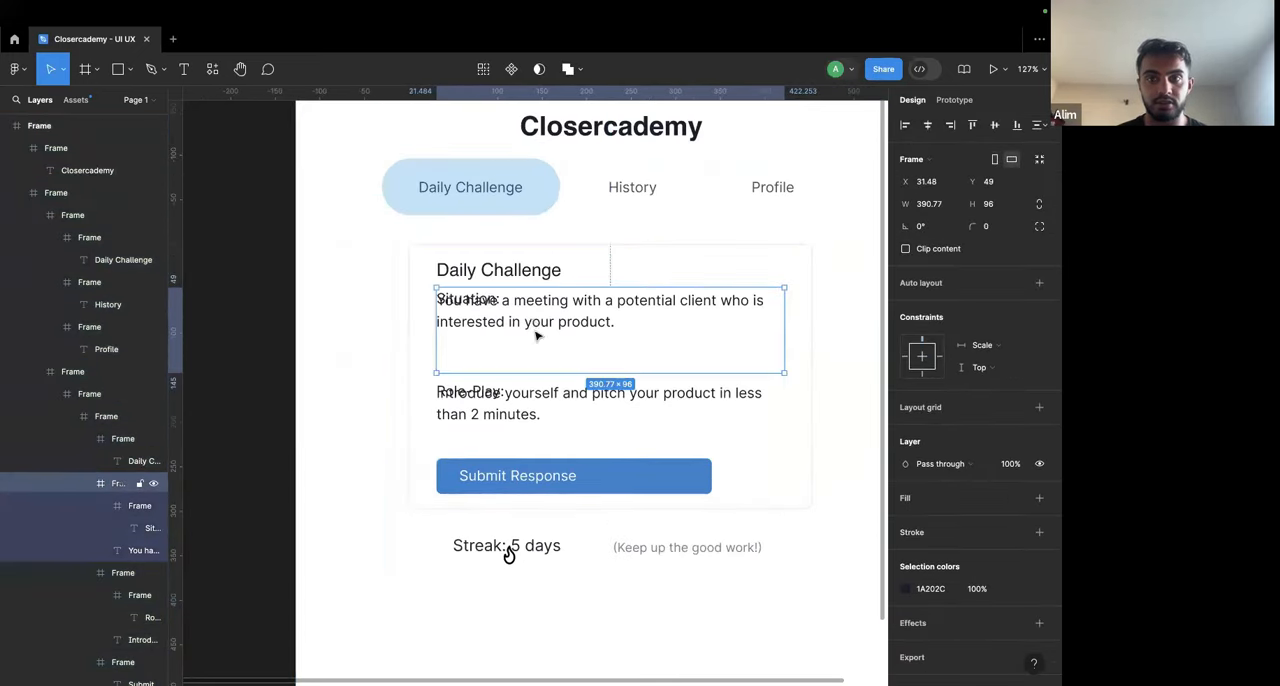
pyautogui.scroll(-3, 530, 320)
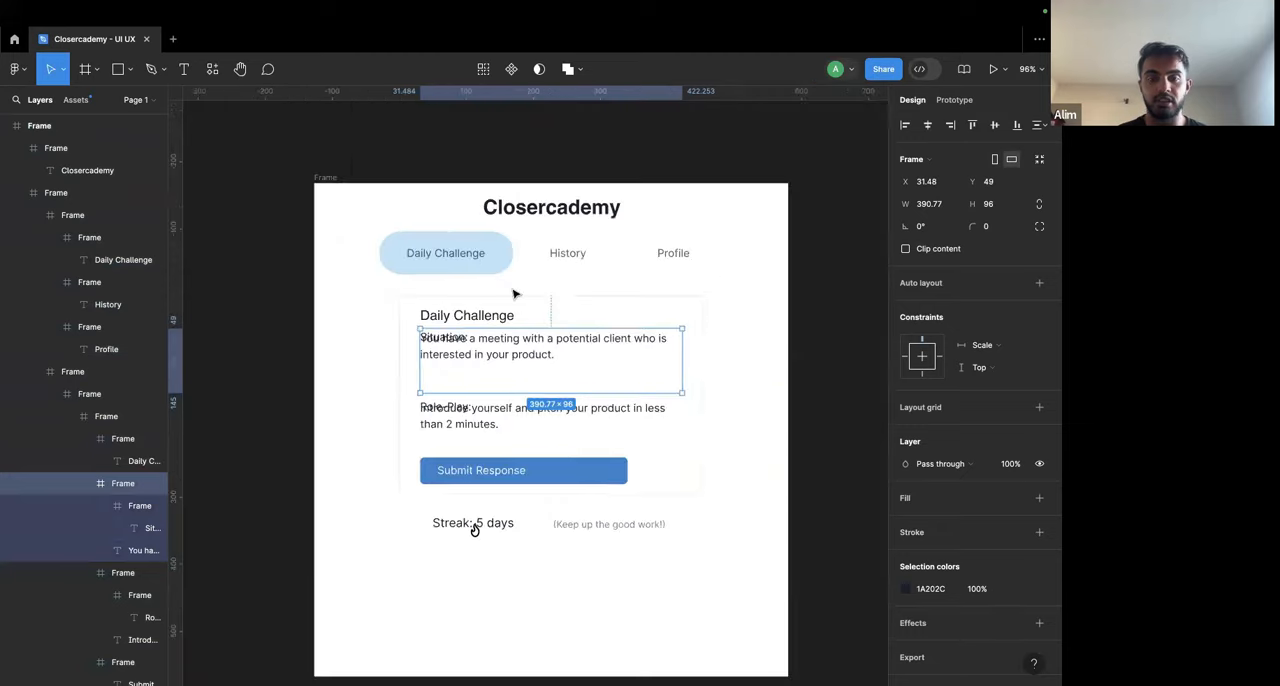
pyautogui.scroll(2, 515, 294)
pyautogui.click(563, 201)
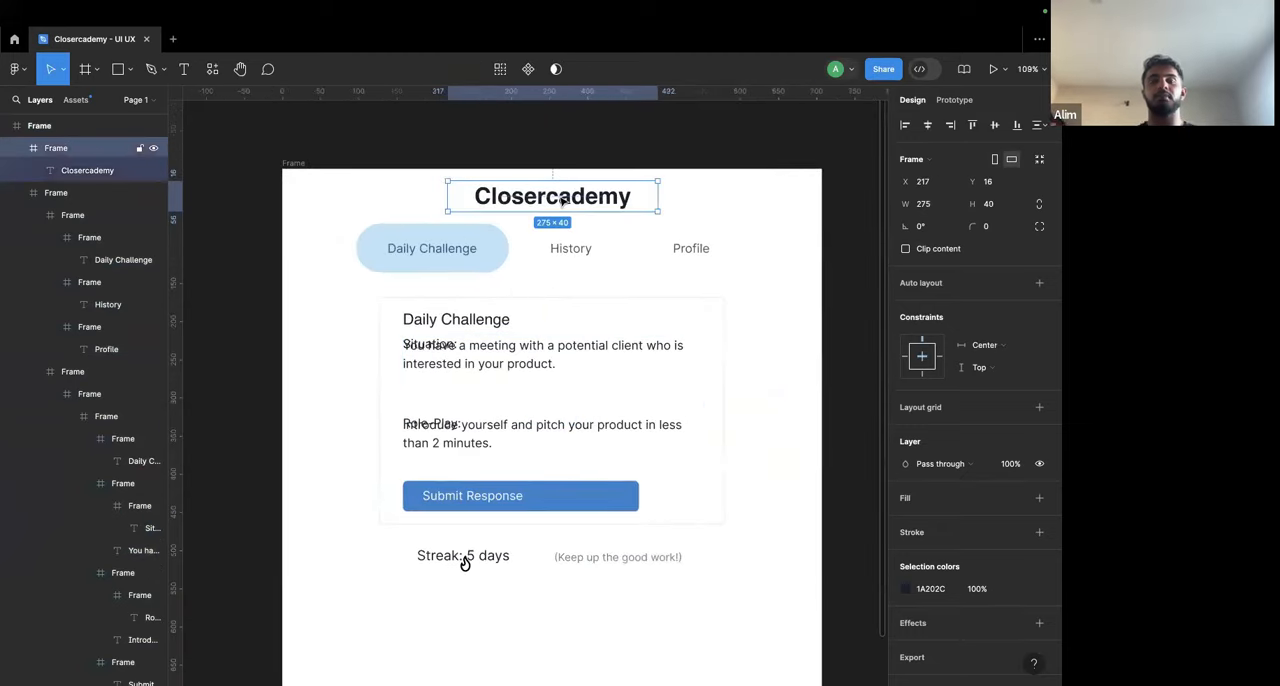
pyautogui.scroll(-3, 563, 201)
# Step: Increase the outer frame's height to about 954
pyautogui.click(400, 175)
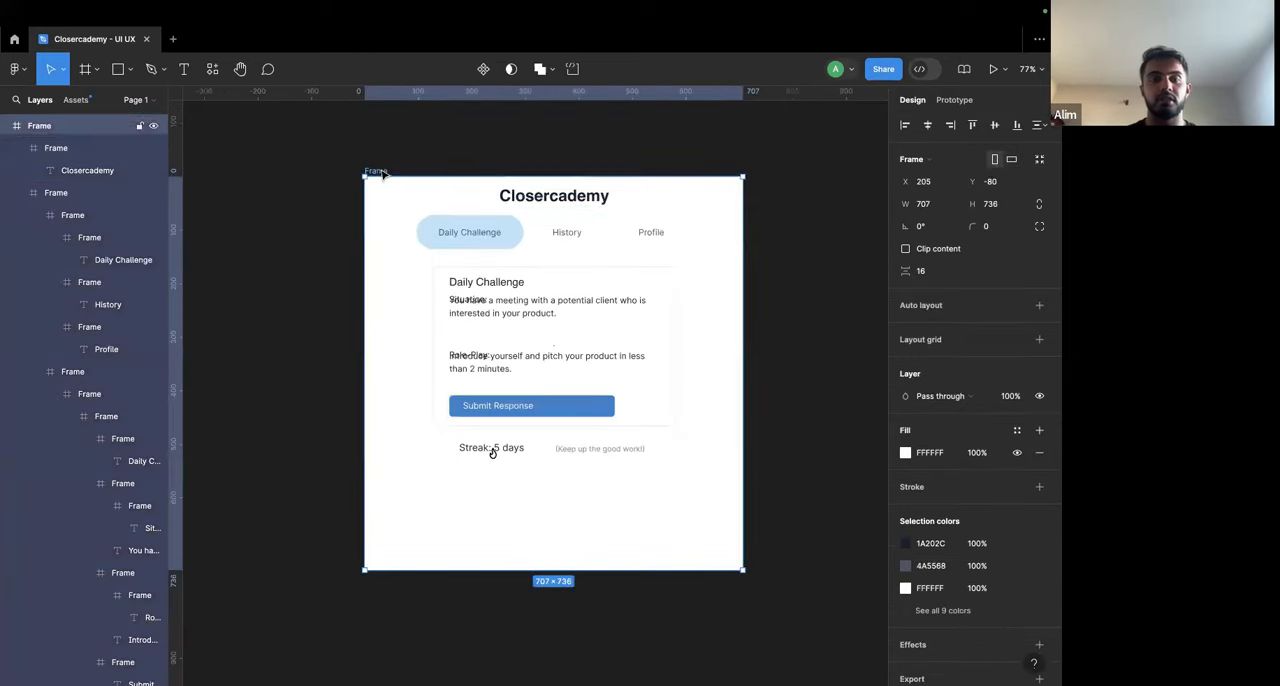
pyautogui.scroll(-3, 407, 176)
pyautogui.moveTo(408, 230); pyautogui.dragTo(408, 163)
# Step: Try narrowing the outer frame equally on both sides to about 461 wide, and undo the change
pyautogui.moveTo(364, 309); pyautogui.dragTo(440, 311)
pyautogui.scroll(2, 442, 310)
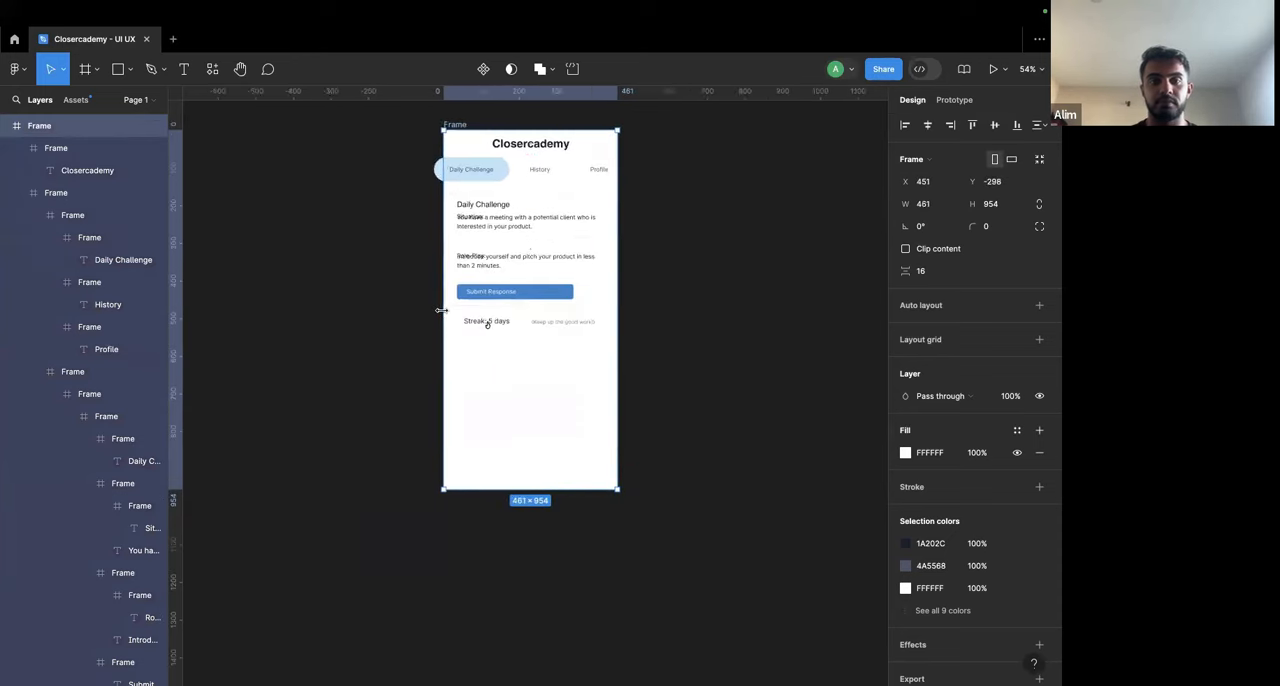
pyautogui.press('super+z')
# Step: Add a blank iPhone 14 Plus preset frame beside the imported design
pyautogui.click(676, 347)
pyautogui.hscroll(1, 678, 349)
pyautogui.scroll(-1, 678, 350)
pyautogui.hscroll(2, 678, 350)
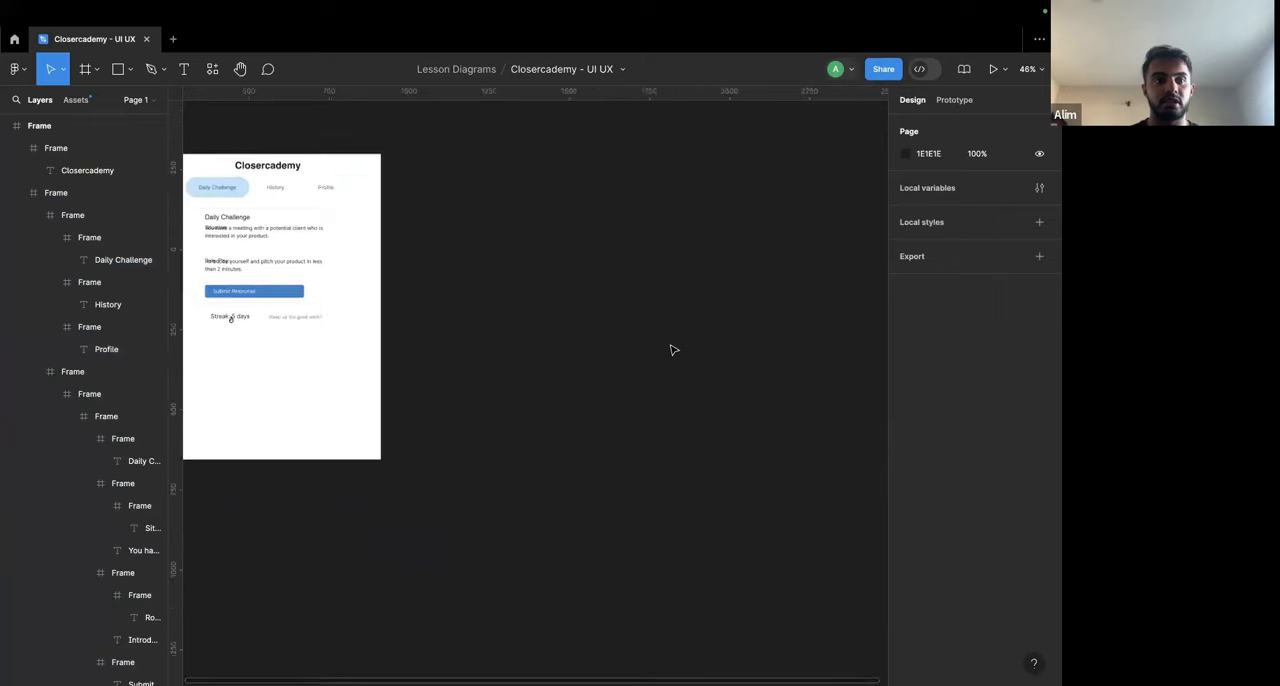
pyautogui.hscroll(-2, 676, 349)
pyautogui.hscroll(1, 674, 349)
pyautogui.click(86, 70)
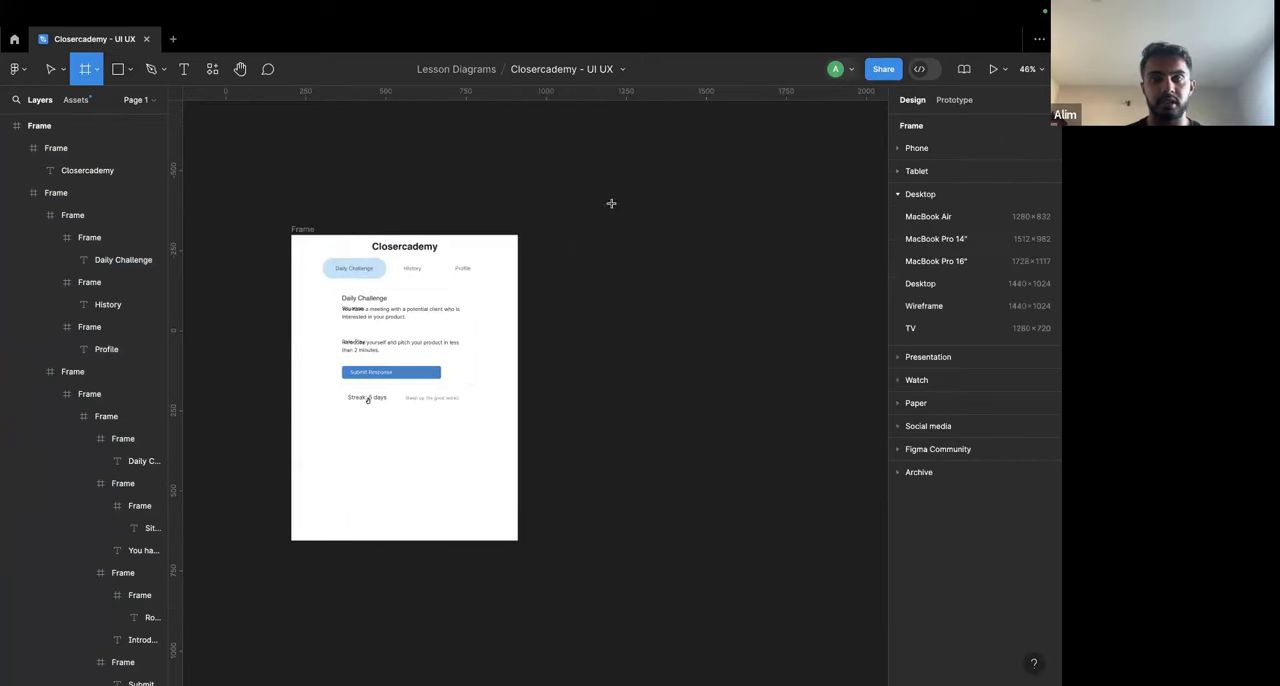
pyautogui.click(937, 149)
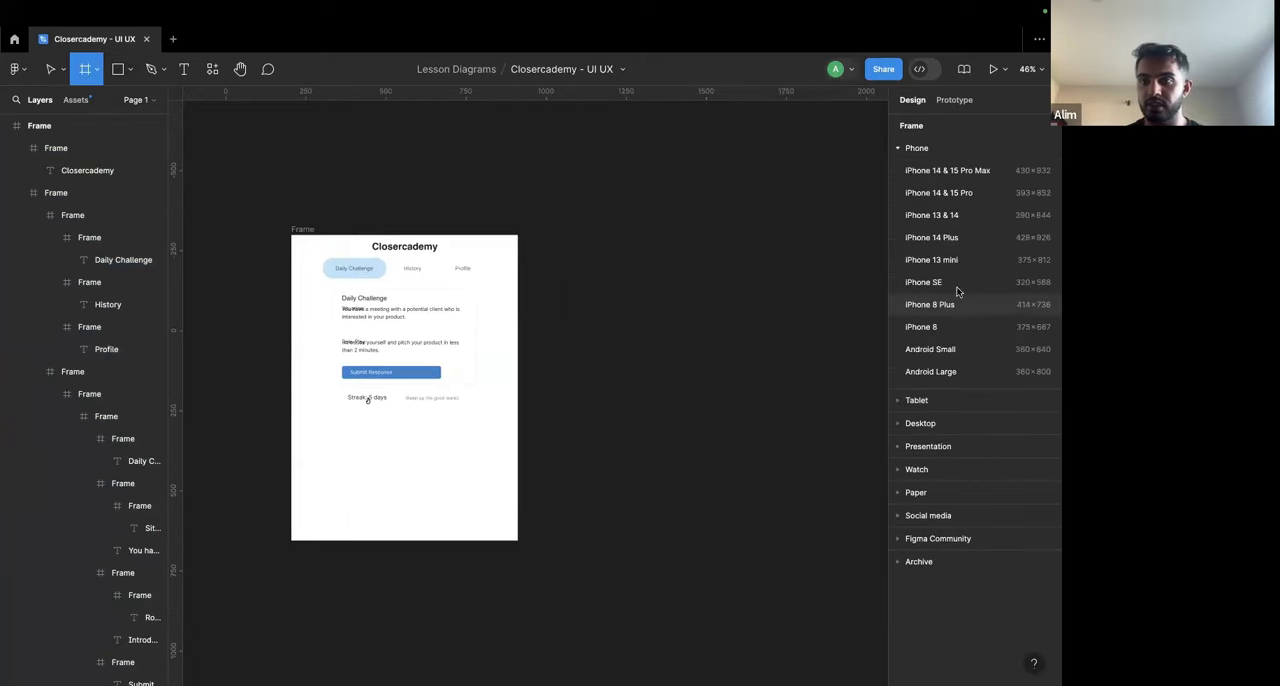
pyautogui.click(958, 240)
pyautogui.click(590, 222)
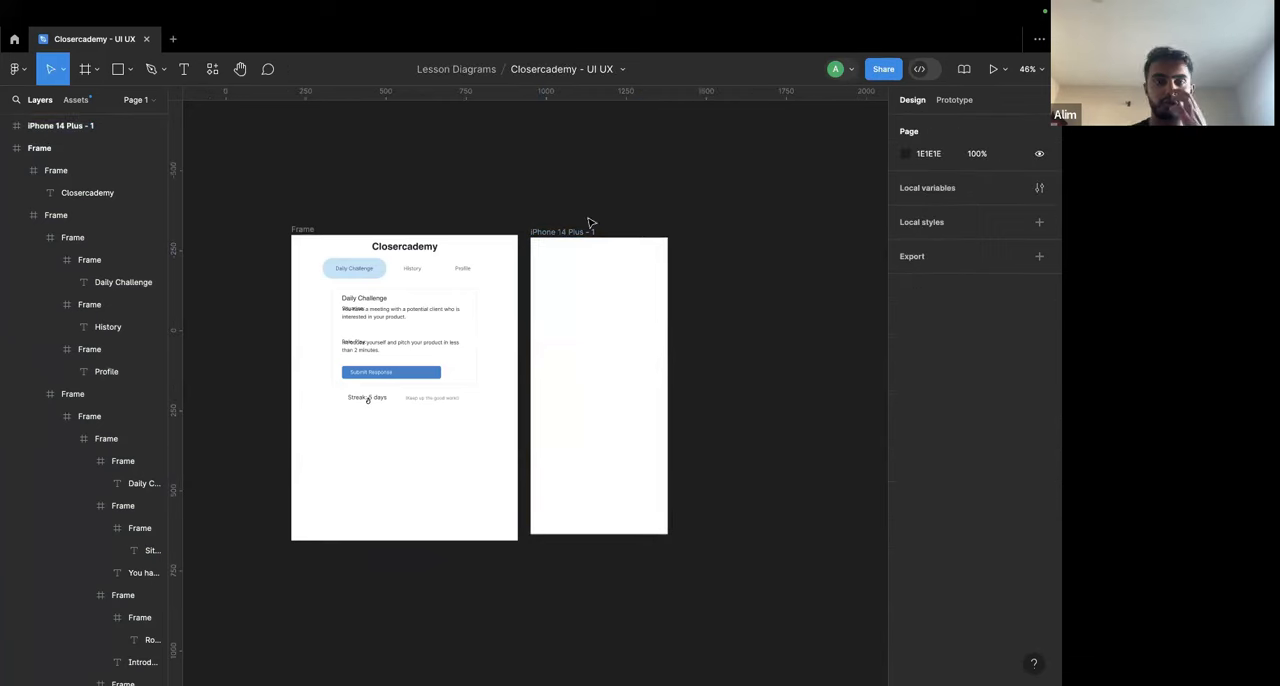
# Step: Extend the iPhone frame's top edge to align with the top of the imported frame, making it 934 high
pyautogui.scroll(3, 525, 267)
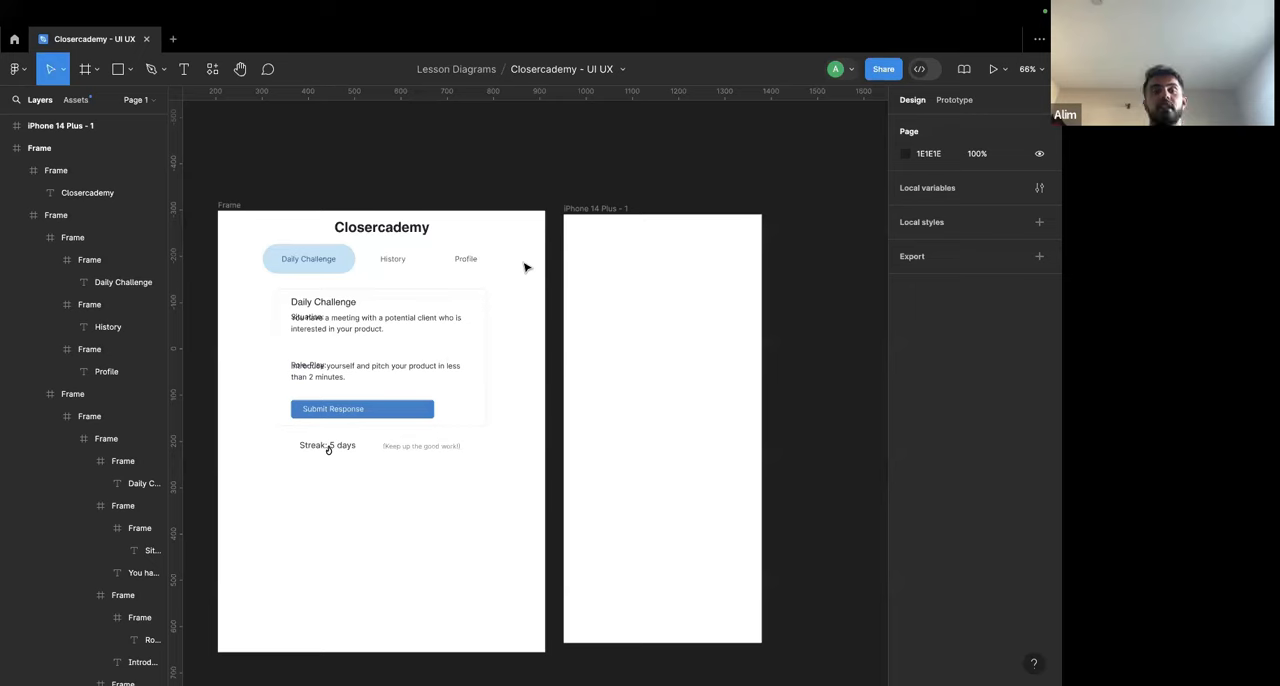
pyautogui.scroll(-1, 537, 263)
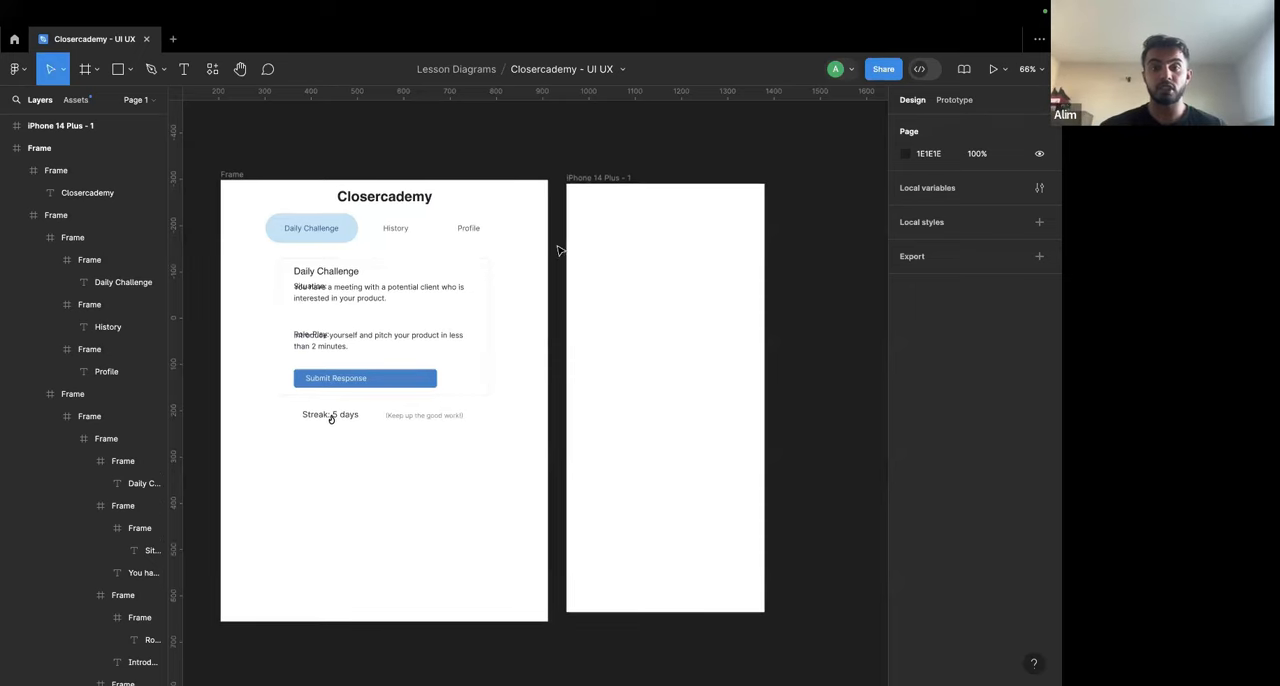
pyautogui.click(618, 180)
pyautogui.moveTo(619, 175); pyautogui.dragTo(619, 182)
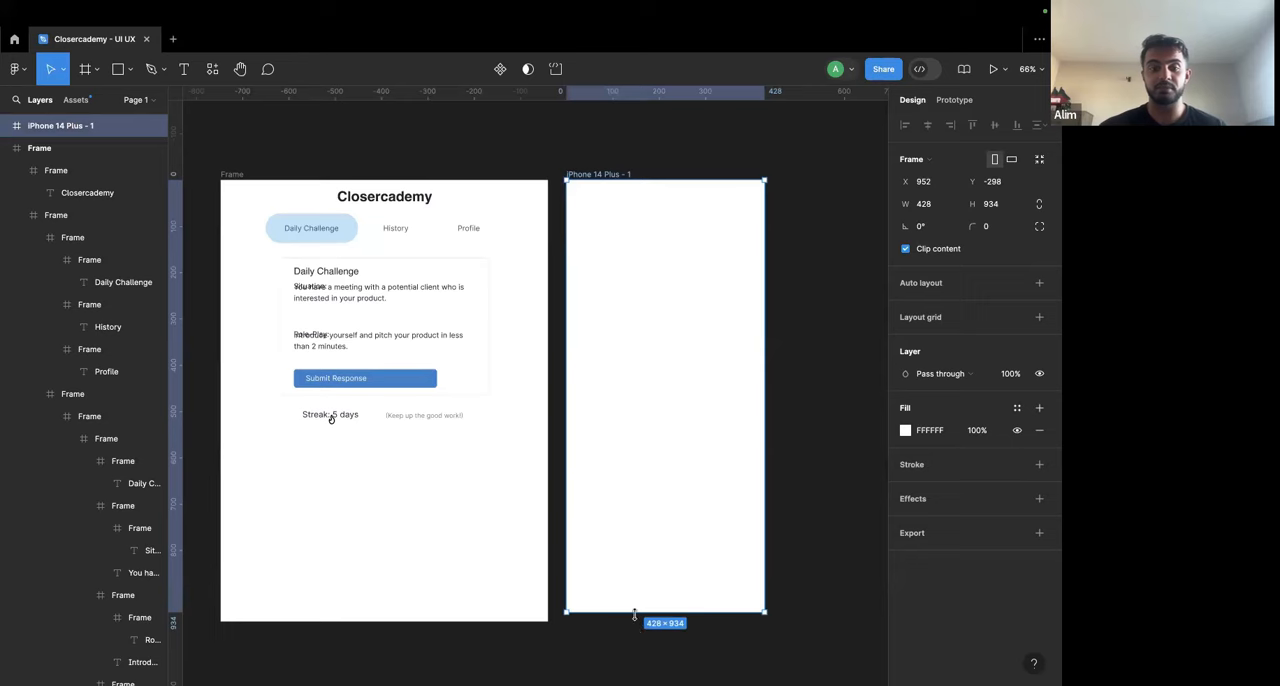
# Step: Duplicate the Closercademy title frame and place the copy centred at the top of the iPhone frame
pyautogui.click(785, 497)
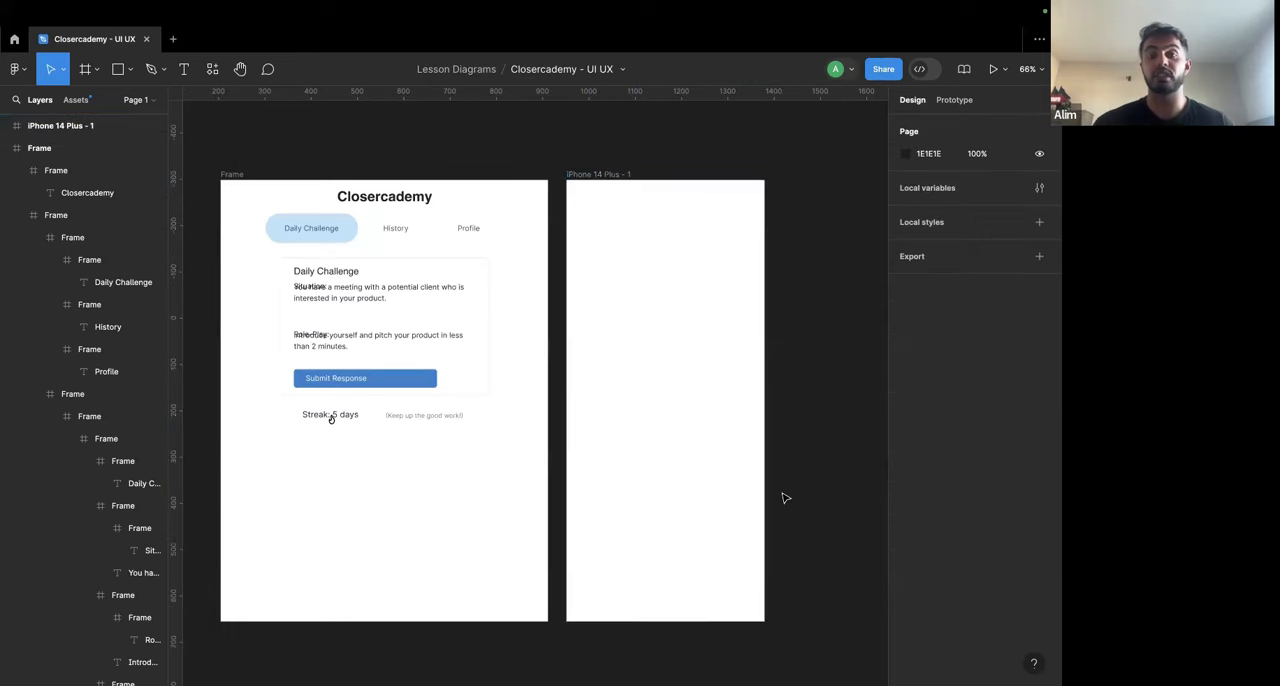
pyautogui.click(372, 191)
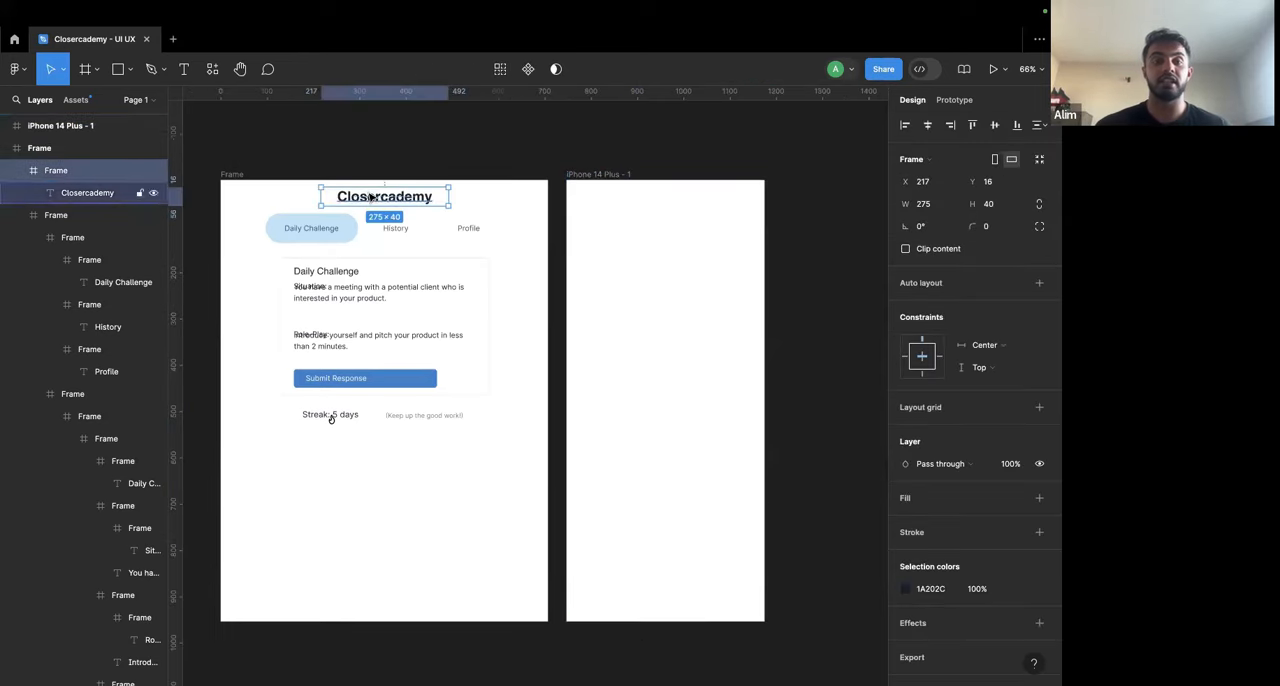
pyautogui.hotkey('ctrl', 'd')
pyautogui.moveTo(392, 194); pyautogui.dragTo(655, 200)
# Step: Try replacing the copied title's text with a phrase starting with "Become a"
pyautogui.doubleClick(656, 205)
pyautogui.scroll(4, 657, 218)
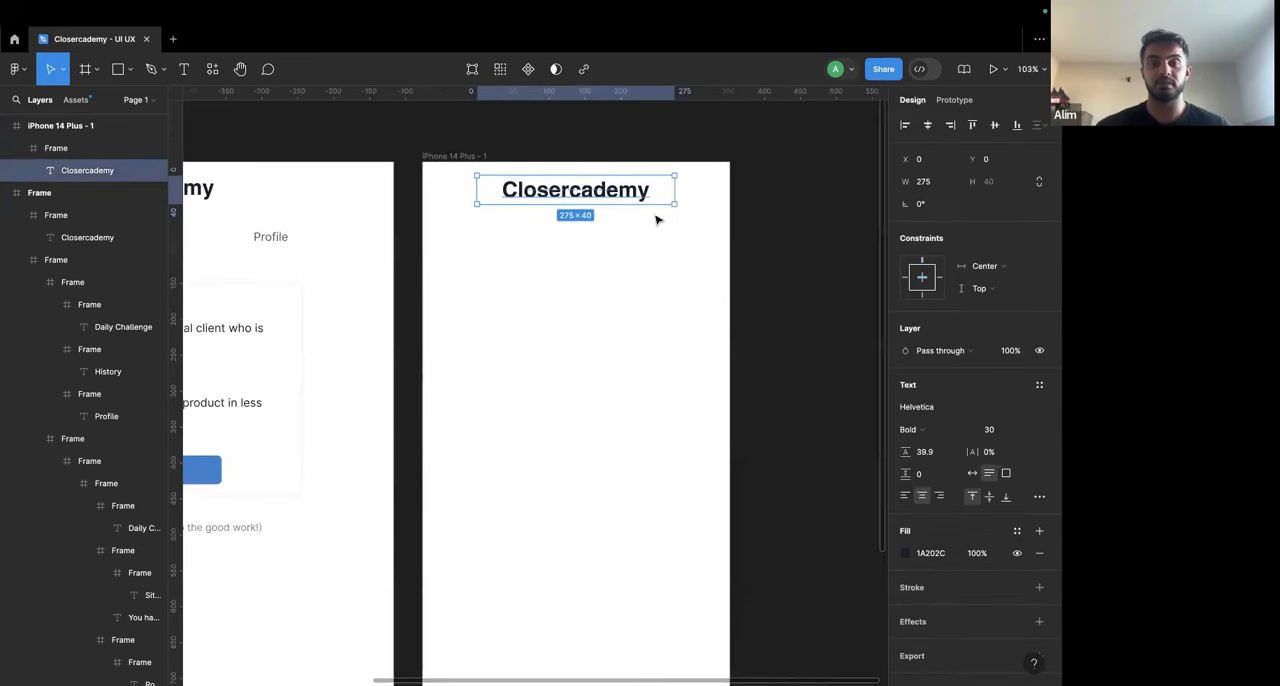
pyautogui.doubleClick(578, 180)
pyautogui.write('Bc')
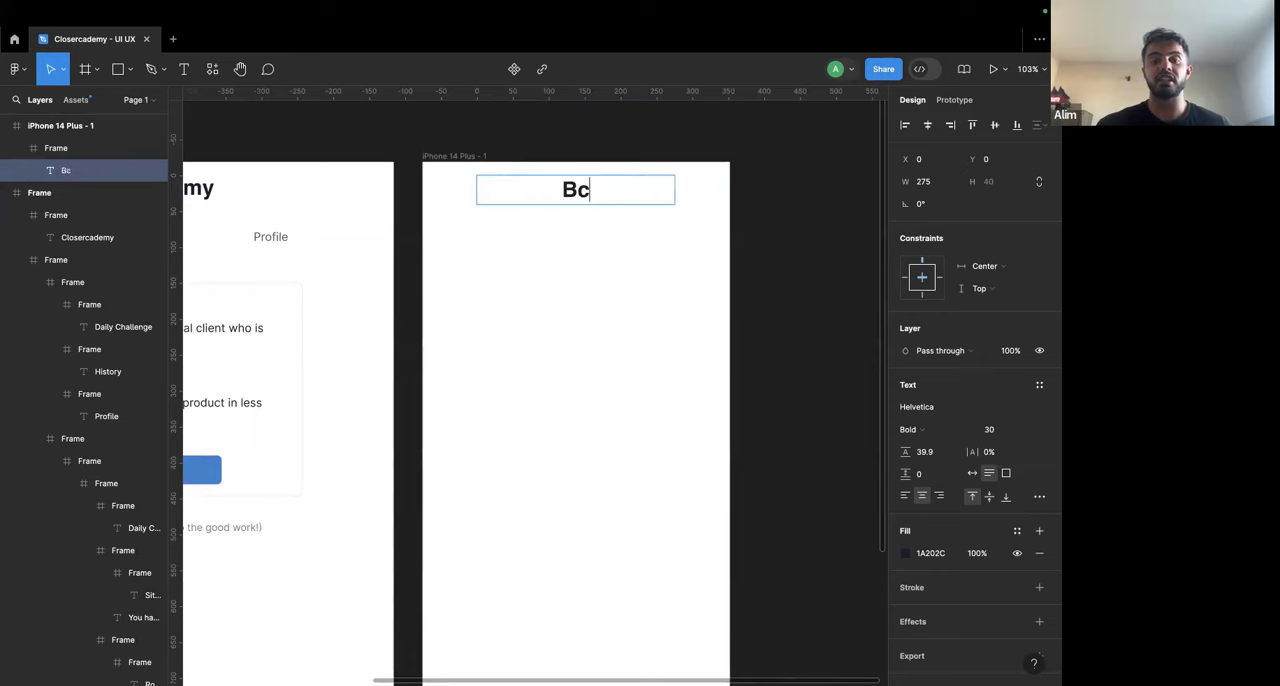
pyautogui.write('come')
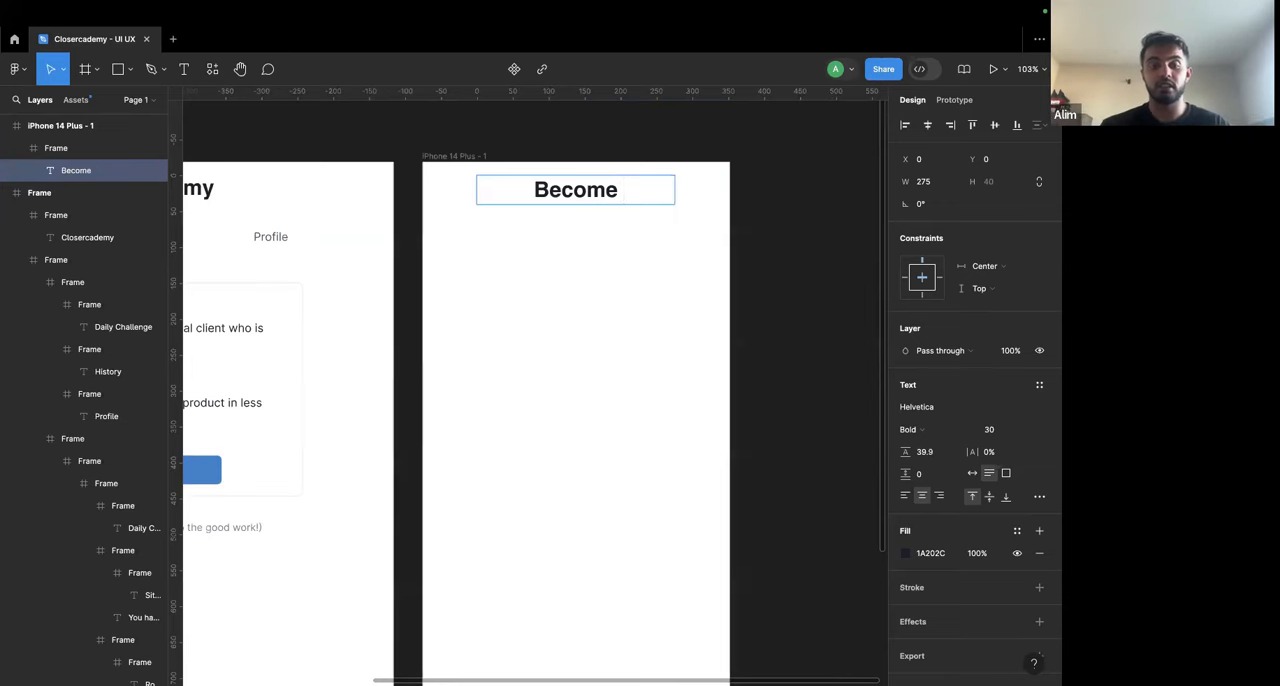
pyautogui.write('a')
# Step: Try "Close More" as the title text in the iPhone frame
pyautogui.press('super+a')
pyautogui.write('Closer')
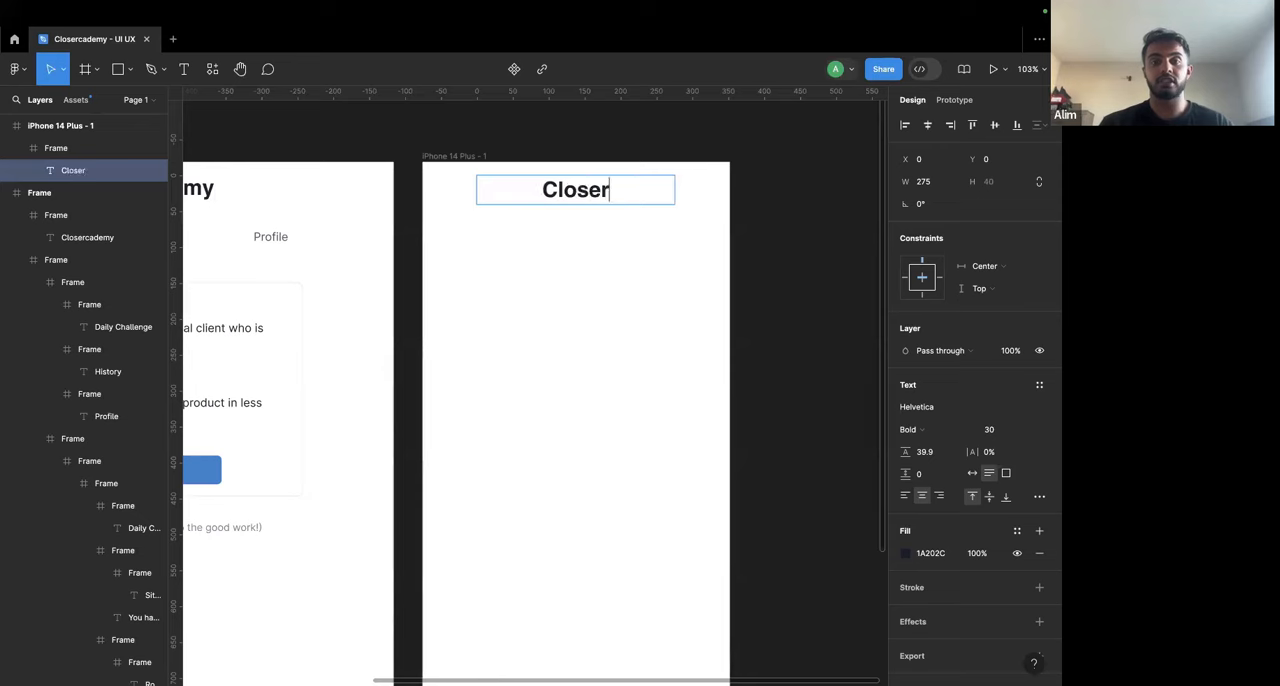
pyautogui.press('BackSpace')
pyautogui.write('mor')
pyautogui.press('BackSpace')
pyautogui.press('BackSpace')
pyautogui.press('BackSpace')
pyautogui.write('More')
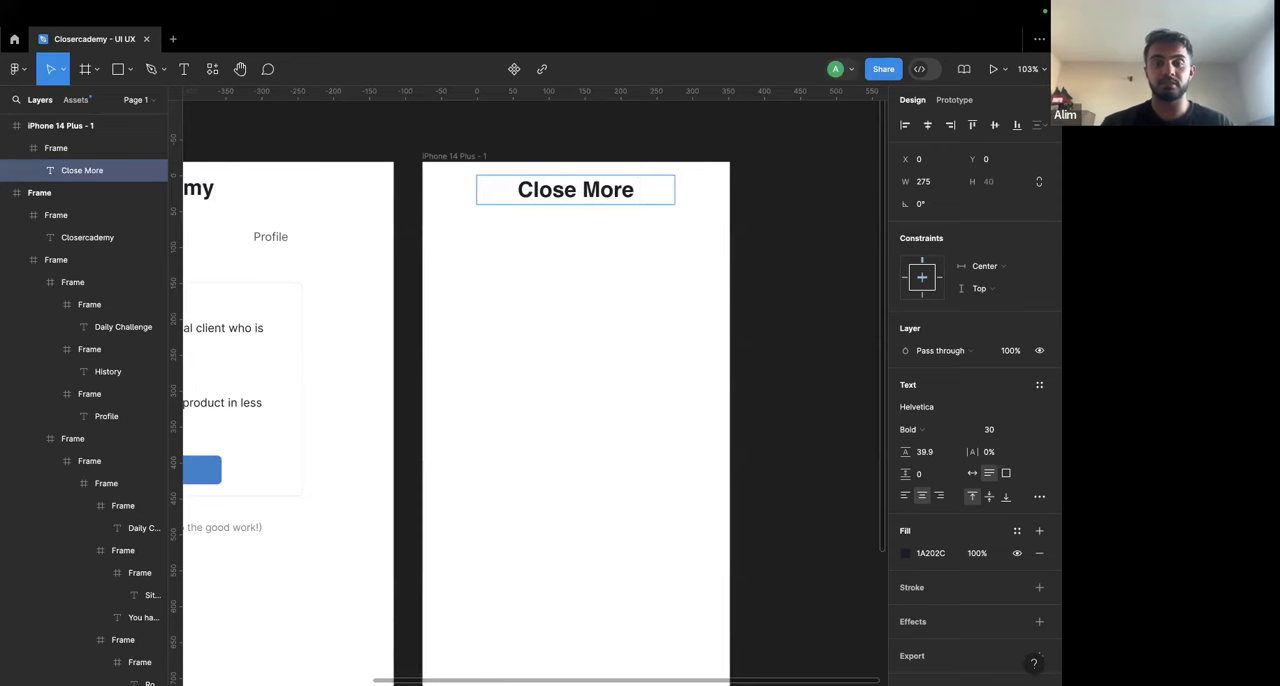
# Step: Rewrite the iPhone frame's title as "Closercademy" with "Close More Deals" on a second line
pyautogui.press('super+a')
pyautogui.write('Closer C')
pyautogui.press('BackSpace')
pyautogui.press('BackSpace')
pyautogui.write('ca')
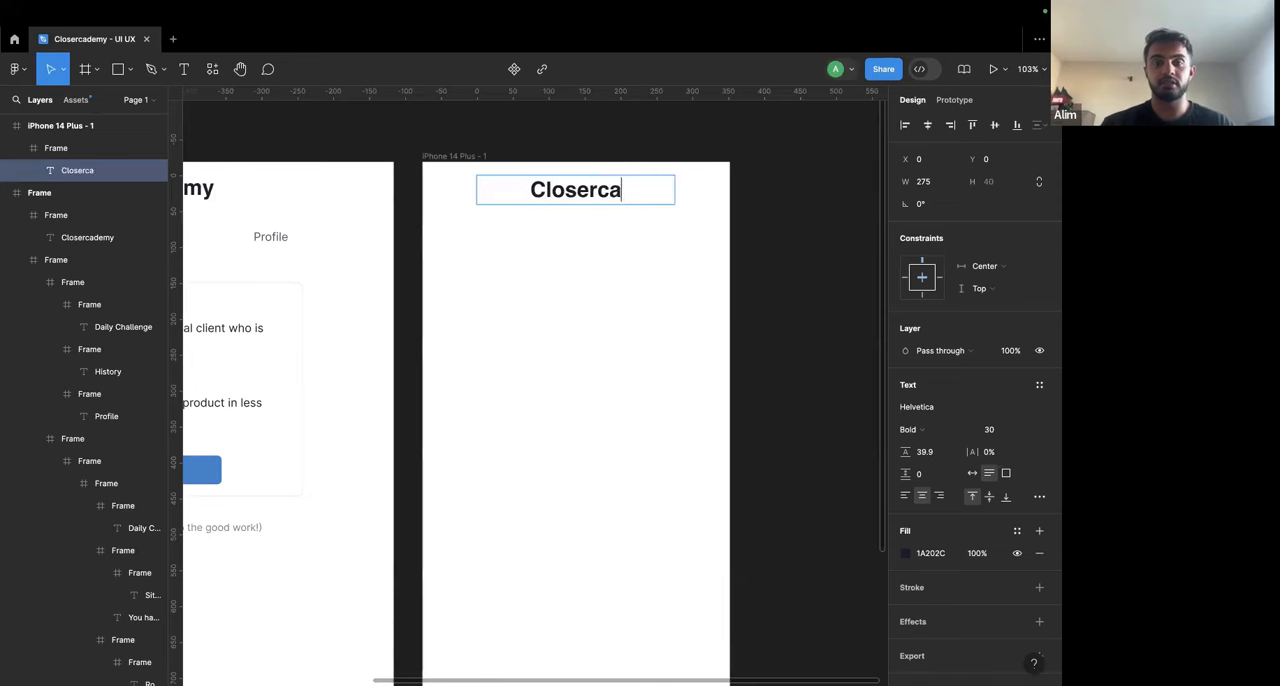
pyautogui.write('demy')
pyautogui.press('Return')
pyautogui.write('Close More Deals')
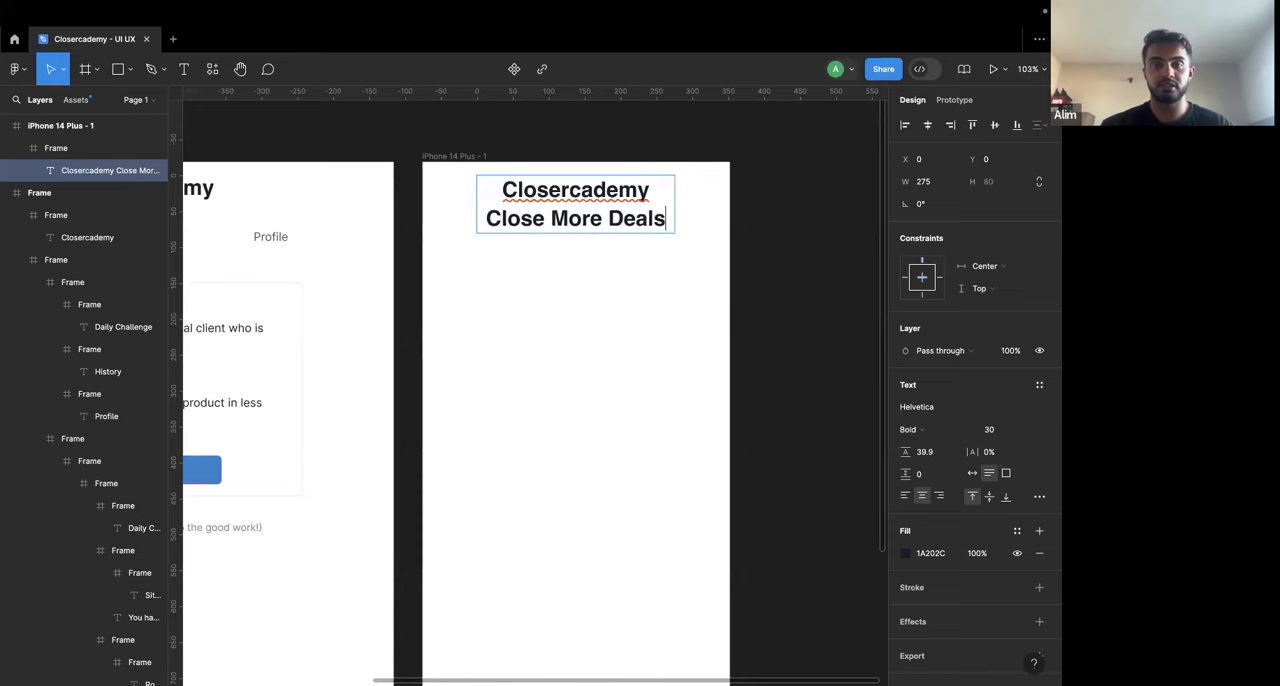
# Step: Set the "Close More Deals" line to regular weight and preview it at font size 24
pyautogui.press('shift+super+Left')
pyautogui.press('super+b')
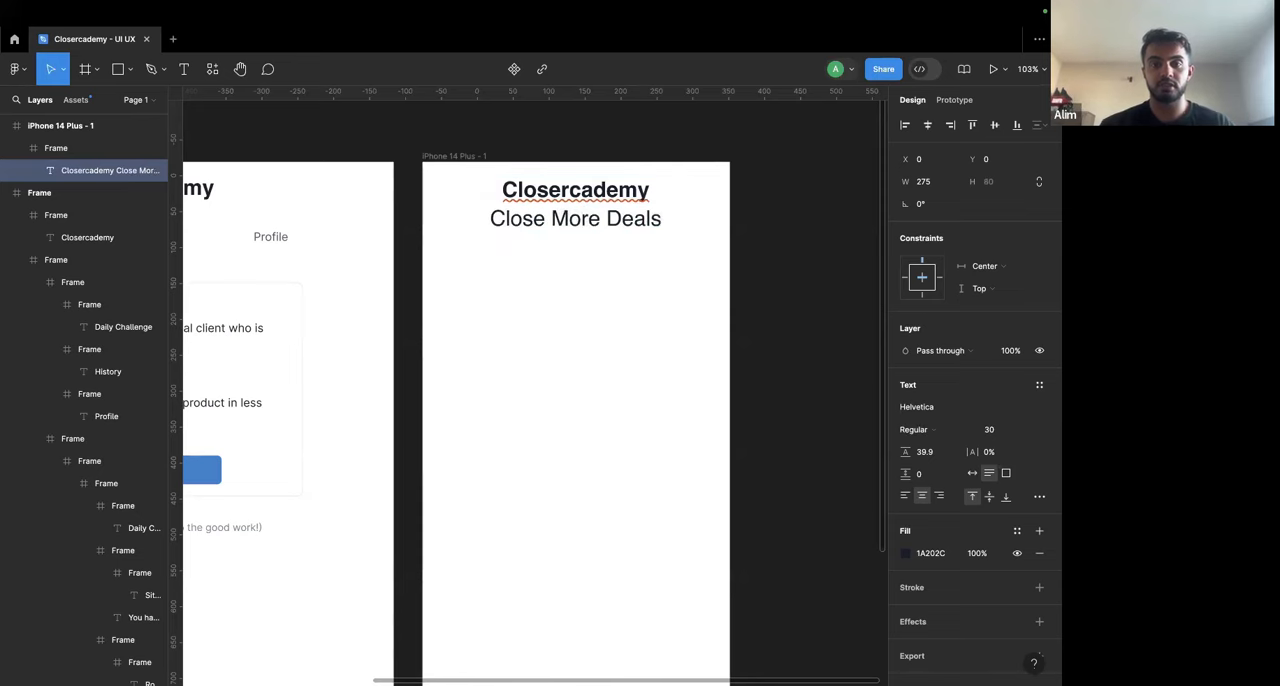
pyautogui.tripleClick(597, 213)
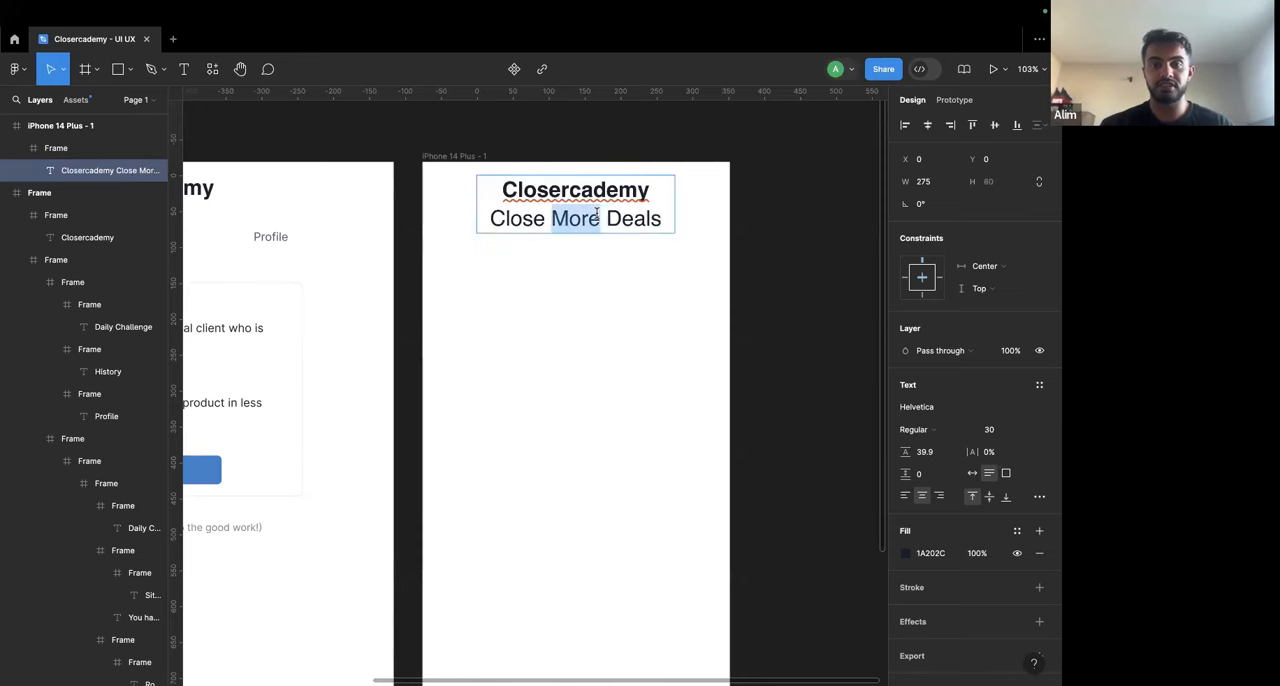
pyautogui.click(1029, 431)
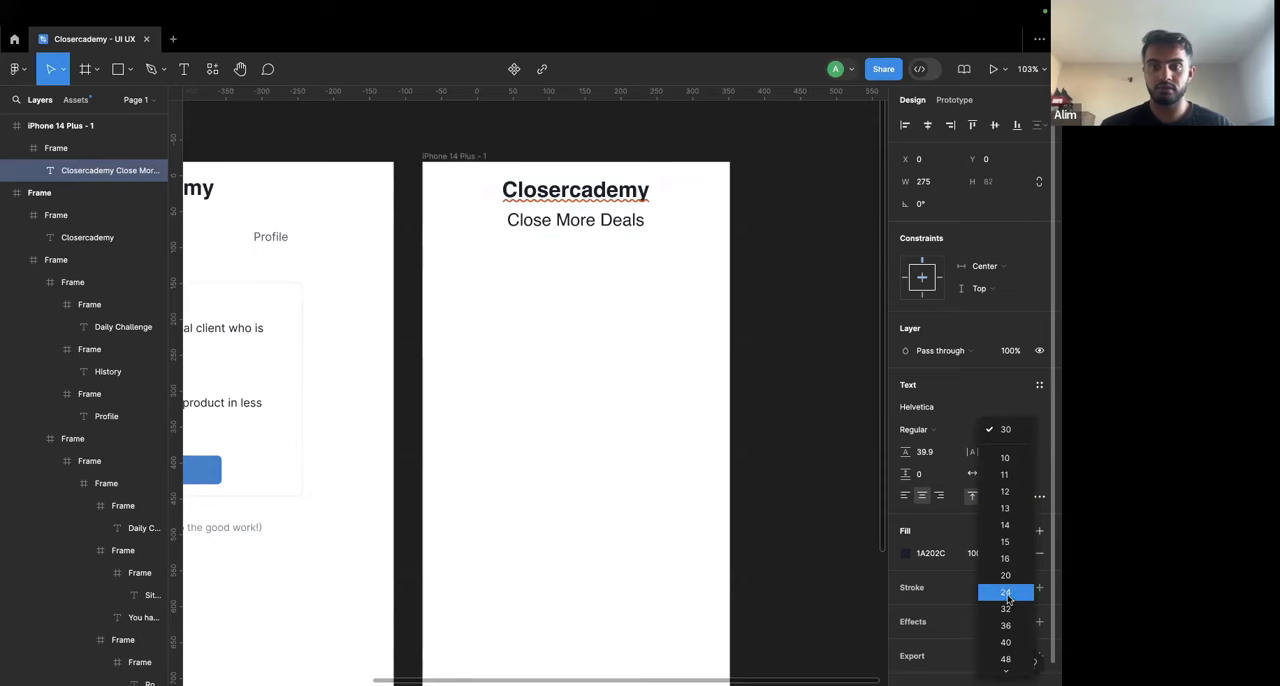
pyautogui.press('Escape')
pyautogui.press('Escape')
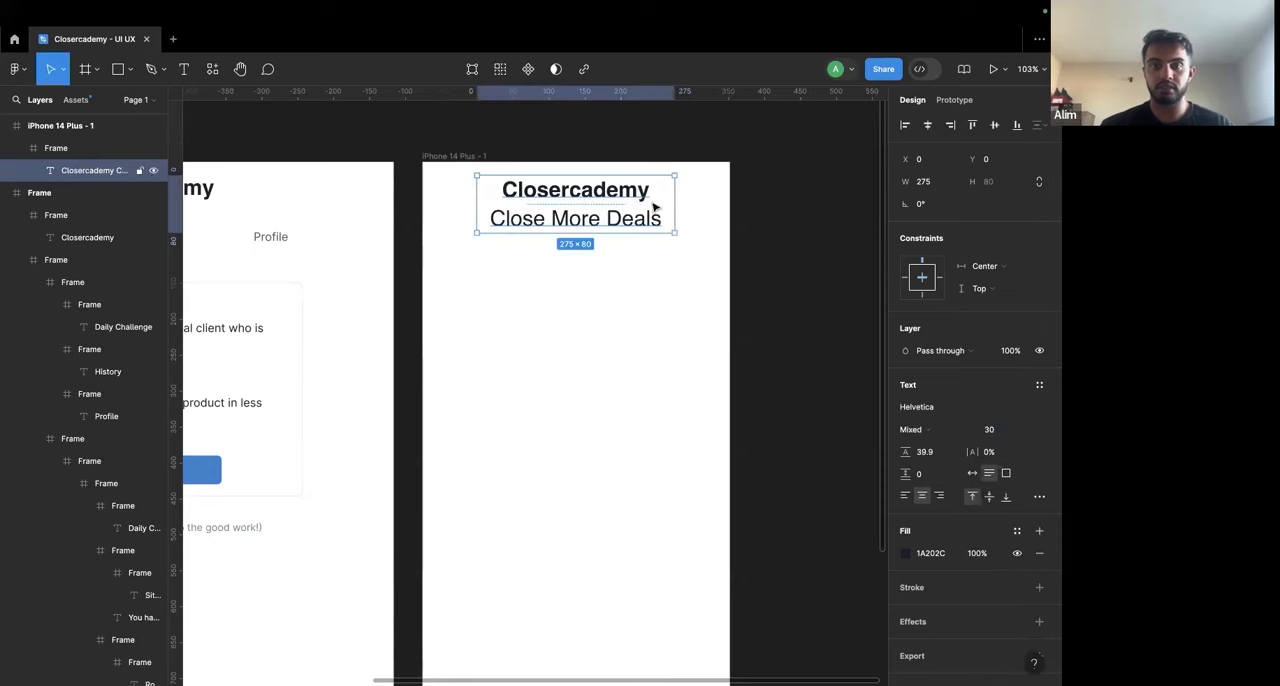
pyautogui.press('Escape')
# Step: Delete the "Close More Deals" line from the iPhone frame's title, leaving only "Closercademy"
pyautogui.scroll(-3, 729, 208)
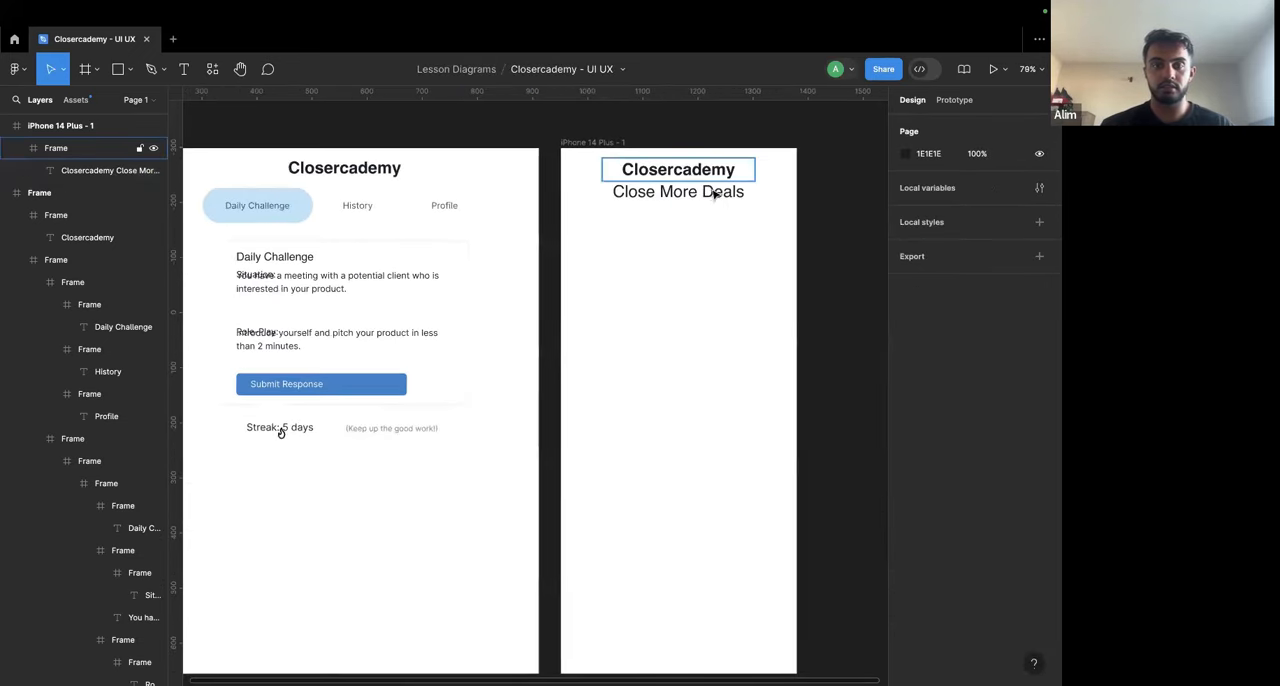
pyautogui.doubleClick(714, 194)
pyautogui.doubleClick(712, 192)
pyautogui.press('Right')
pyautogui.press('super+BackSpace')
pyautogui.press('super+BackSpace')
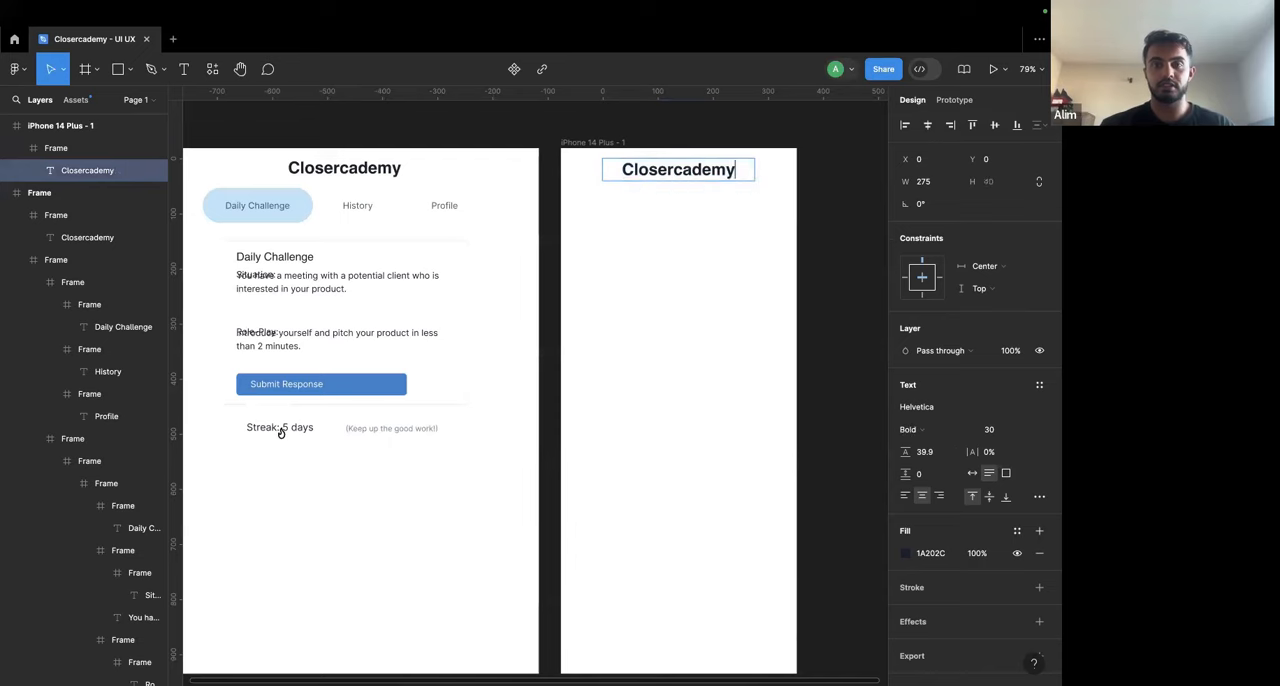
pyautogui.press('Escape')
pyautogui.press('Escape')
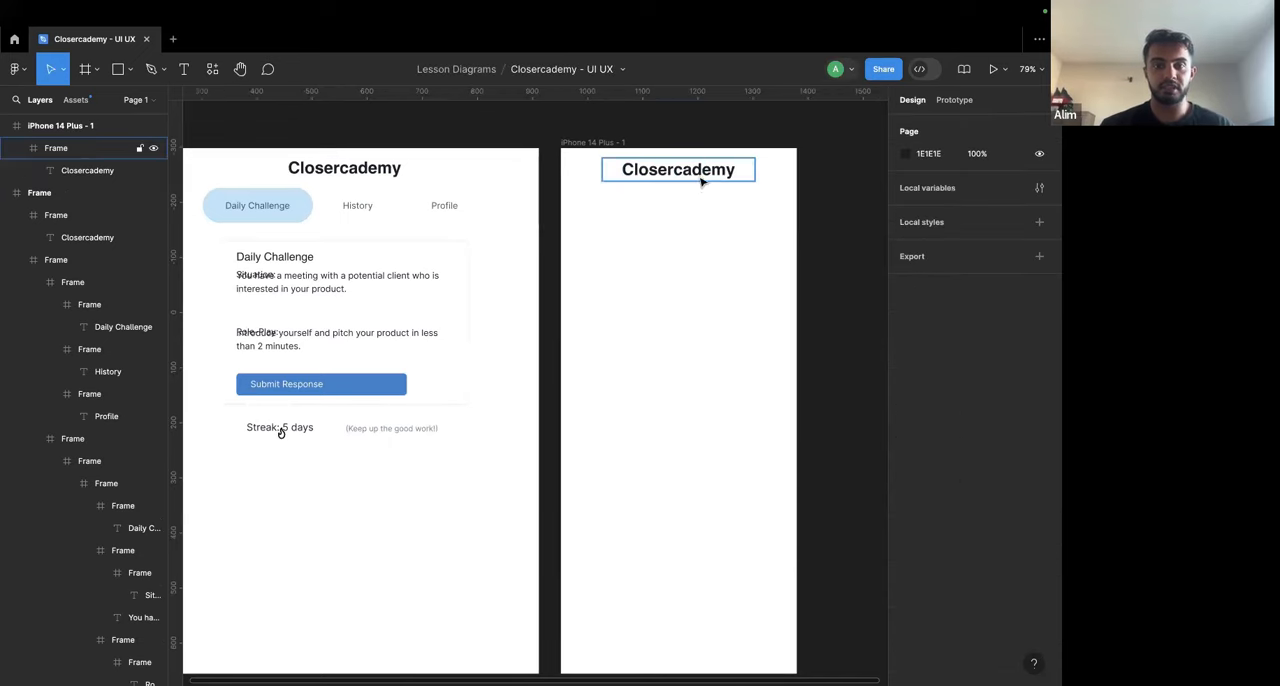
pyautogui.scroll(-1, 699, 206)
pyautogui.hscroll(-1, 699, 206)
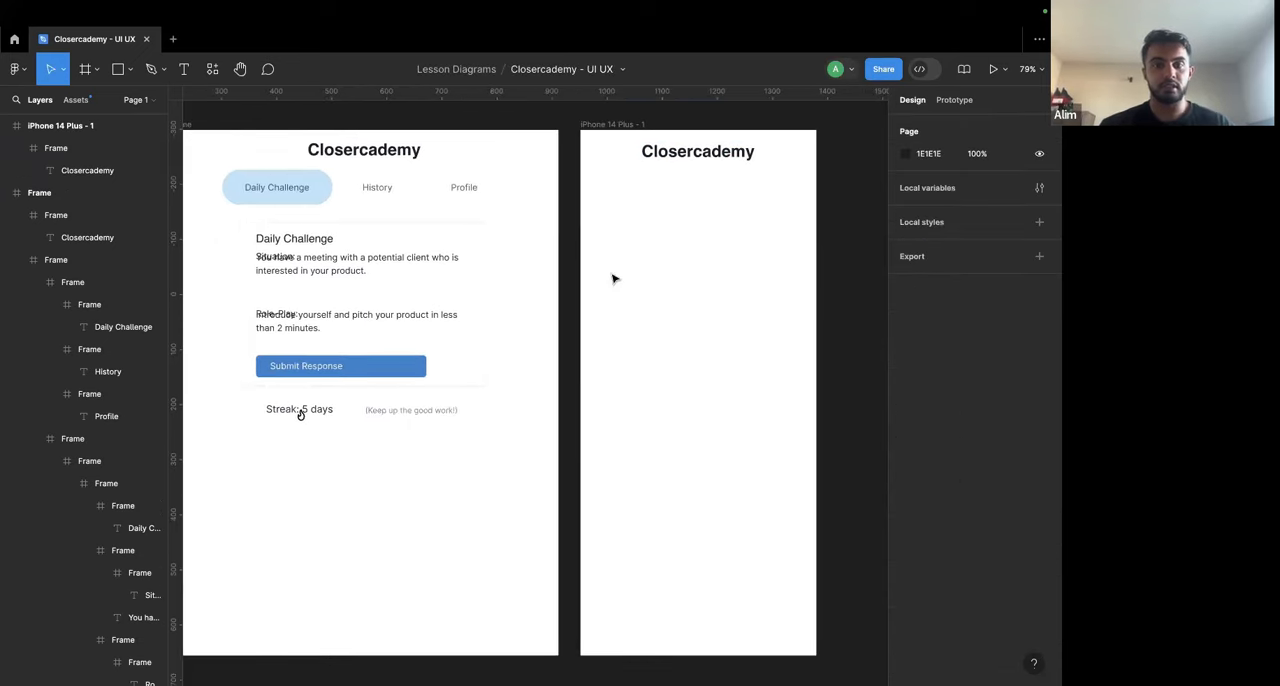
pyautogui.scroll(-2, 614, 279)
pyautogui.doubleClick(343, 212)
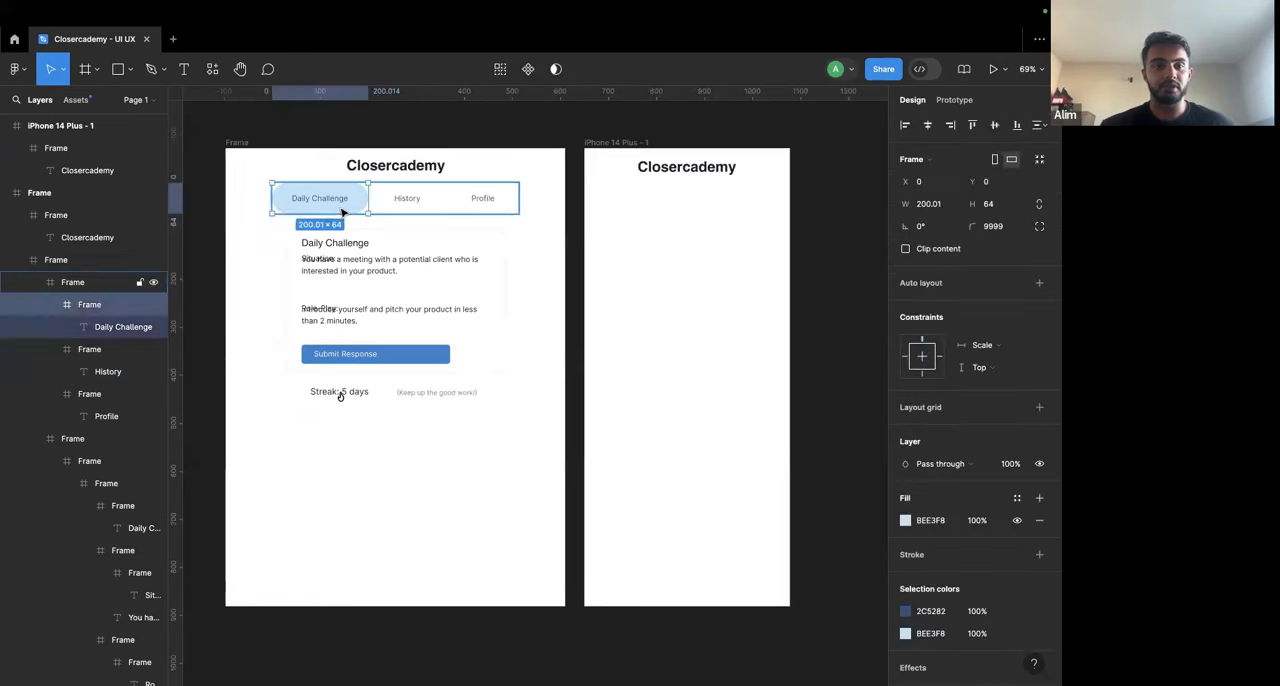
pyautogui.click(572, 398)
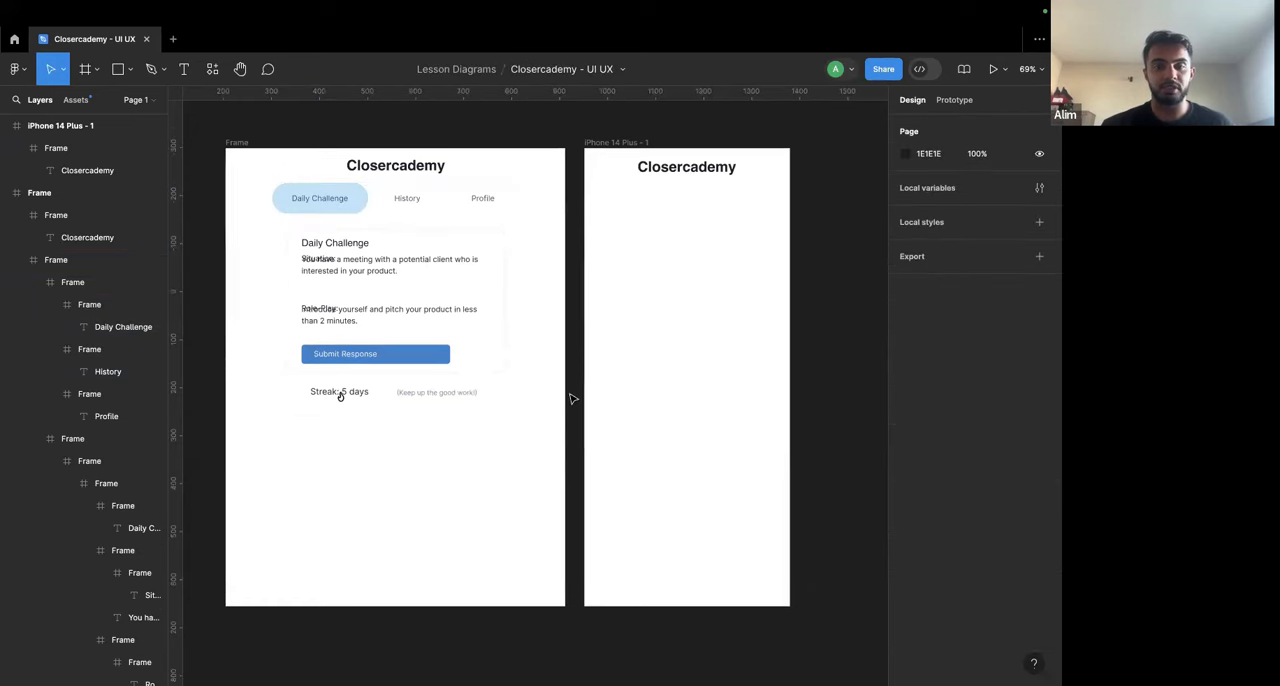
# Step: Draw a full-width rectangle along the bottom edge of the iPhone frame as a bar
pyautogui.click(131, 70)
pyautogui.click(95, 95)
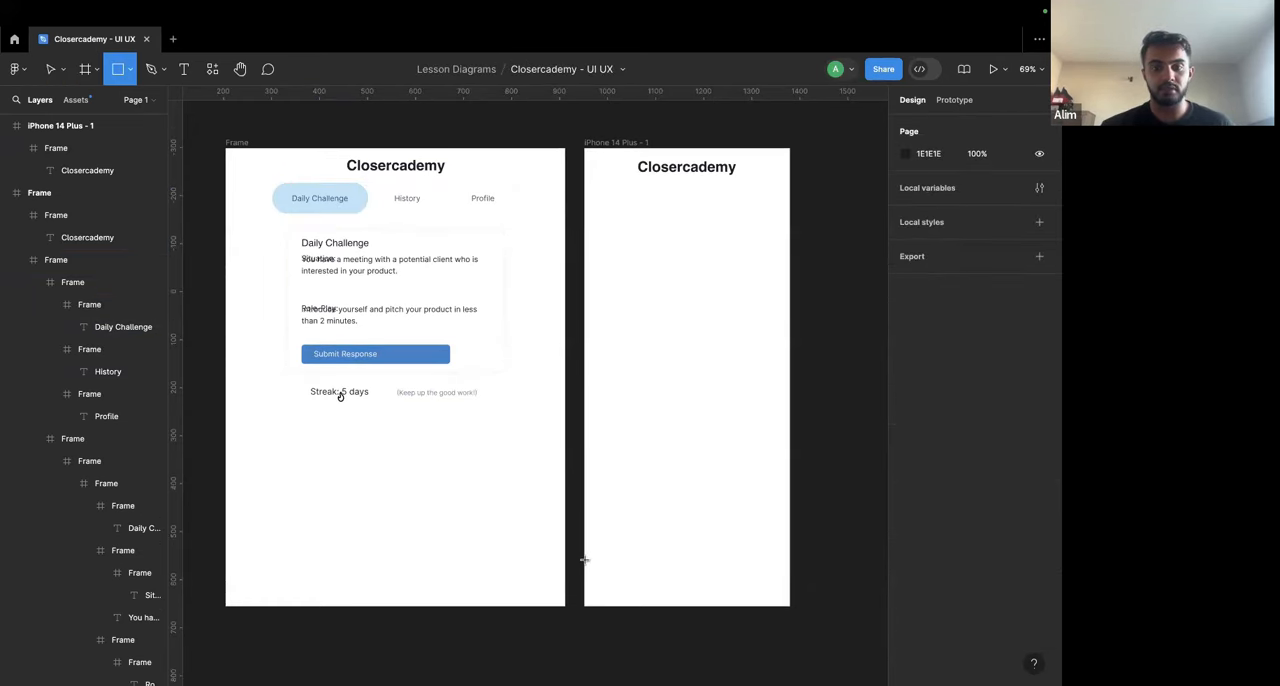
pyautogui.moveTo(584, 606)
pyautogui.mouseDown()
pyautogui.moveTo(790, 558)
pyautogui.moveTo(745, 566)
pyautogui.mouseUp()
pyautogui.click(838, 556)
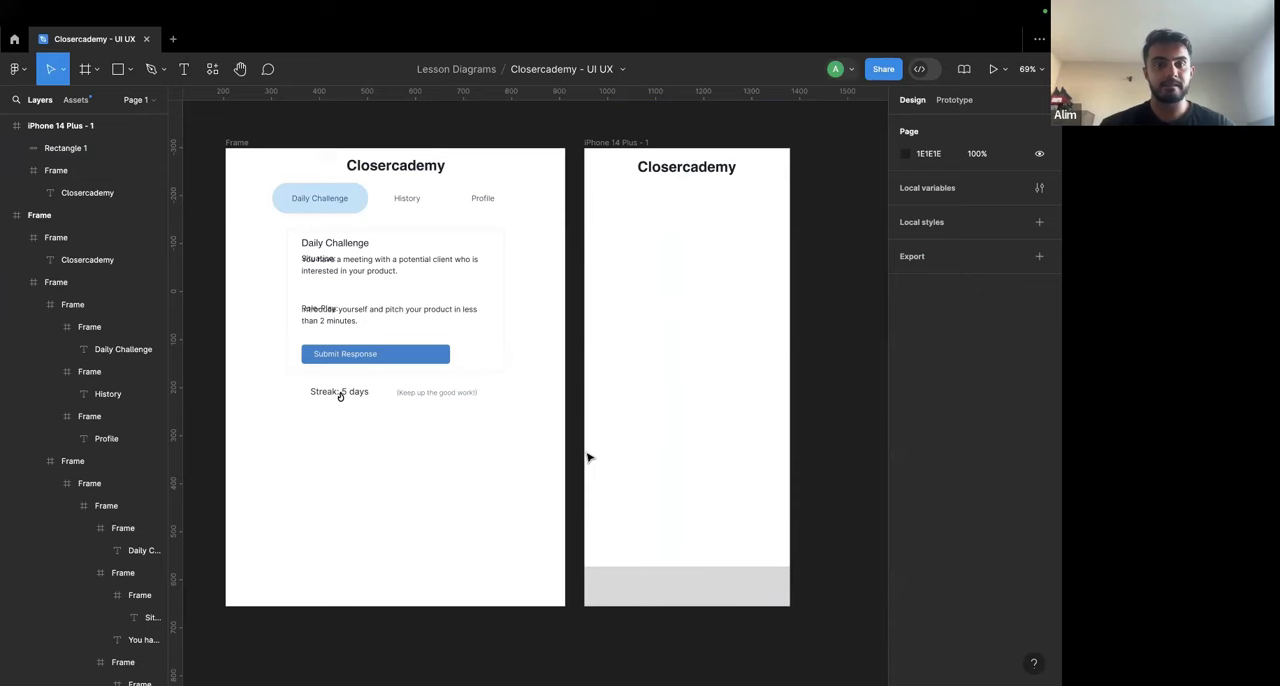
pyautogui.scroll(-3, 540, 278)
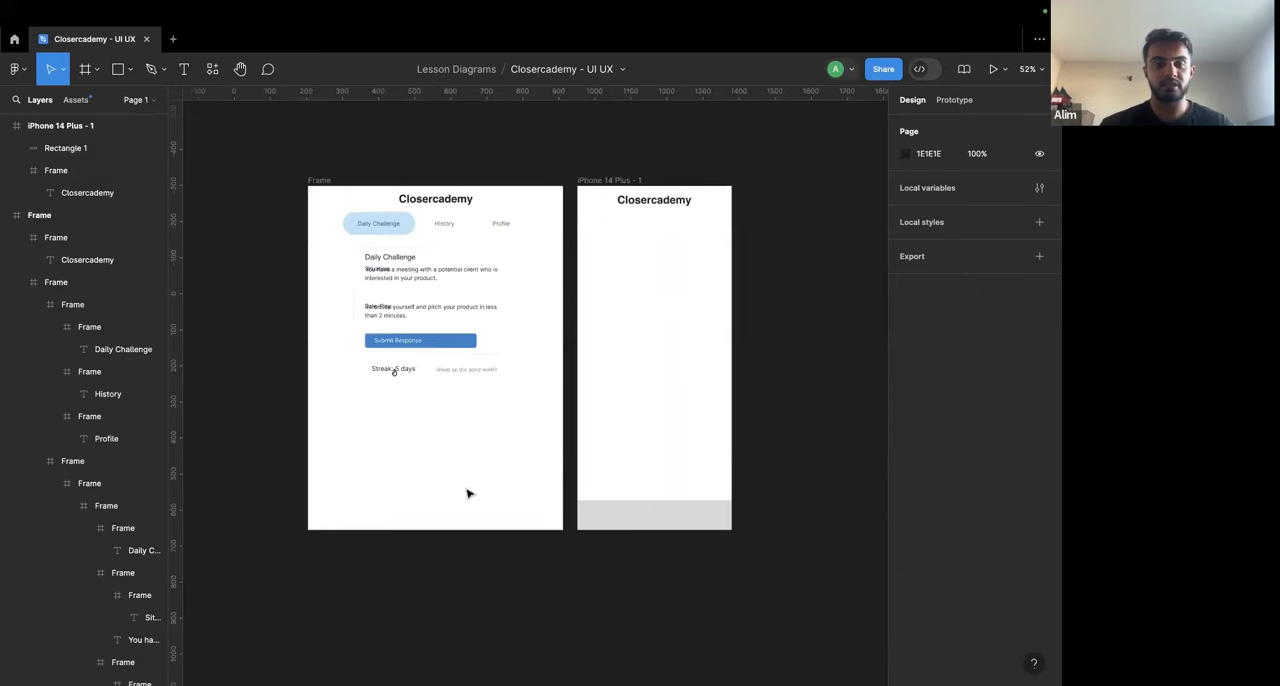
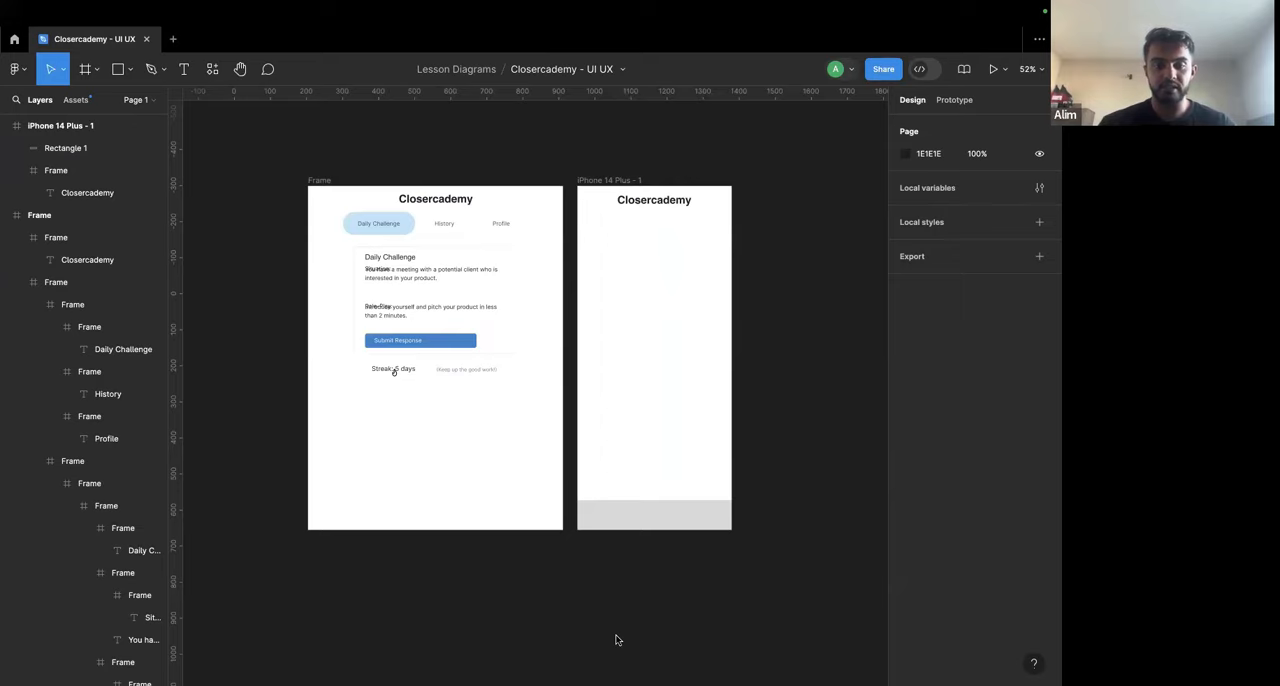
# Step: Browse the Student UI Kits project and open the "AI Assistant UI Kit (All Screens)" file
pyautogui.hotkey('ctrl', 'Tab')
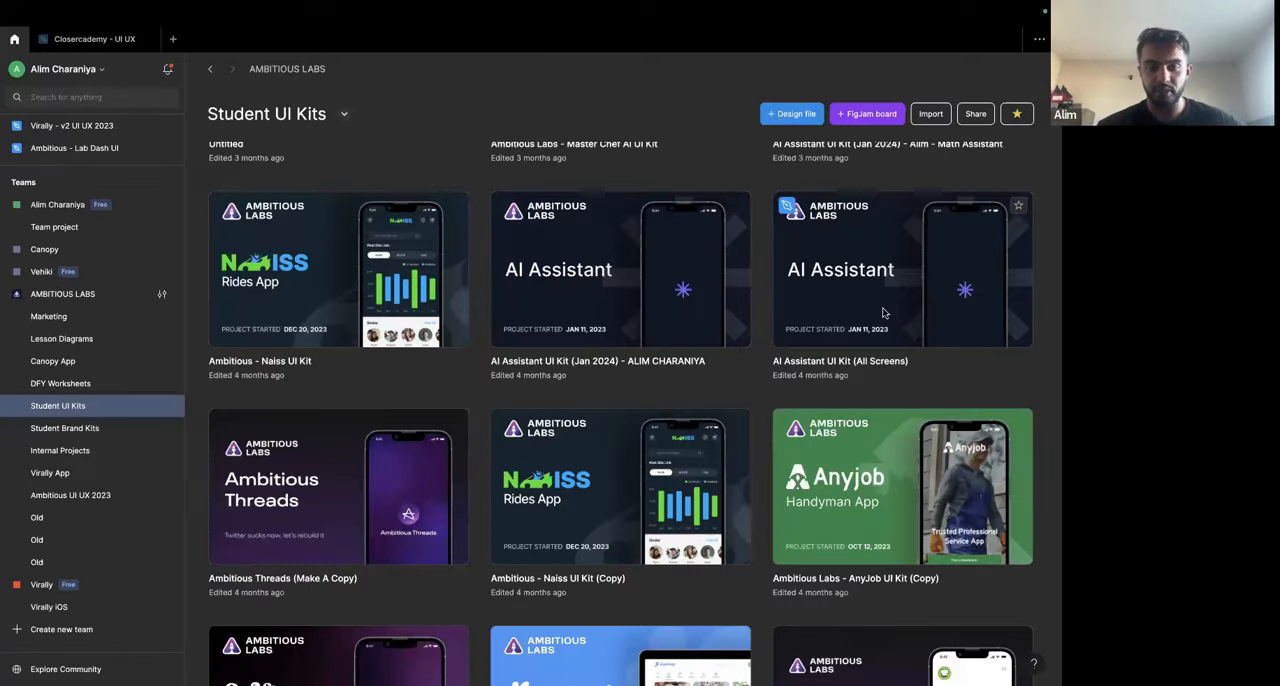
pyautogui.scroll(-5, 906, 308)
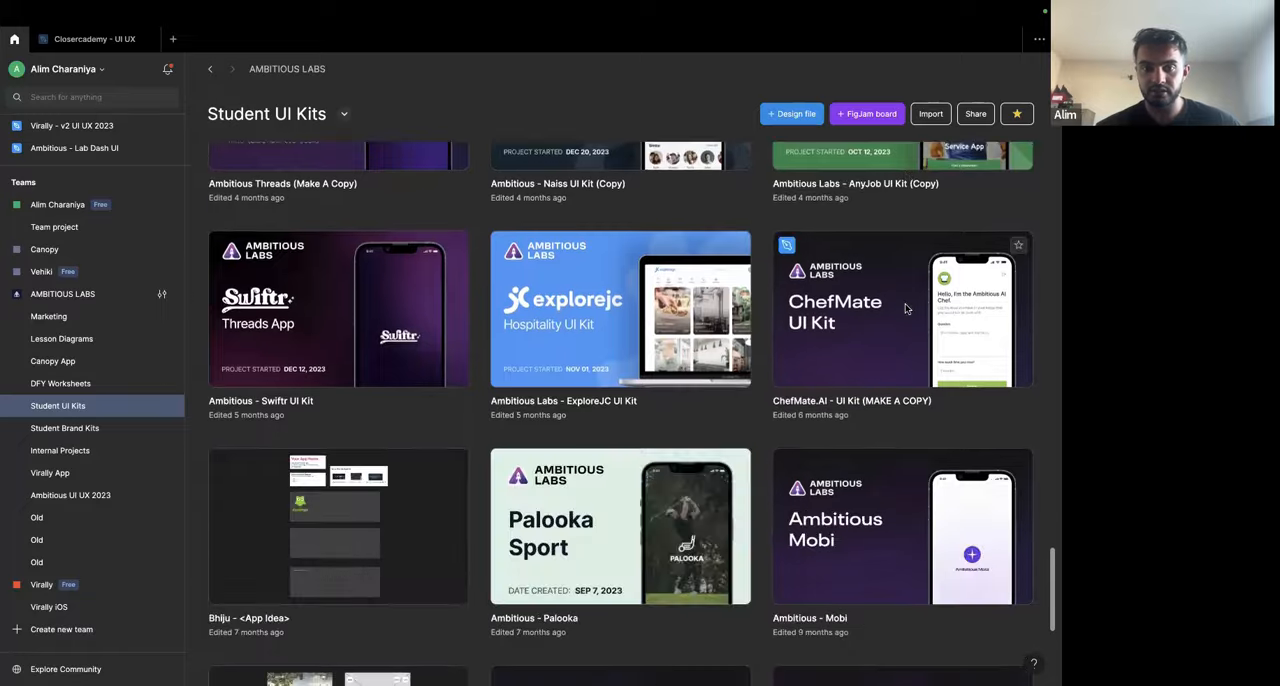
pyautogui.scroll(3, 906, 308)
pyautogui.scroll(-2, 906, 308)
pyautogui.scroll(-2, 905, 303)
pyautogui.scroll(4, 905, 303)
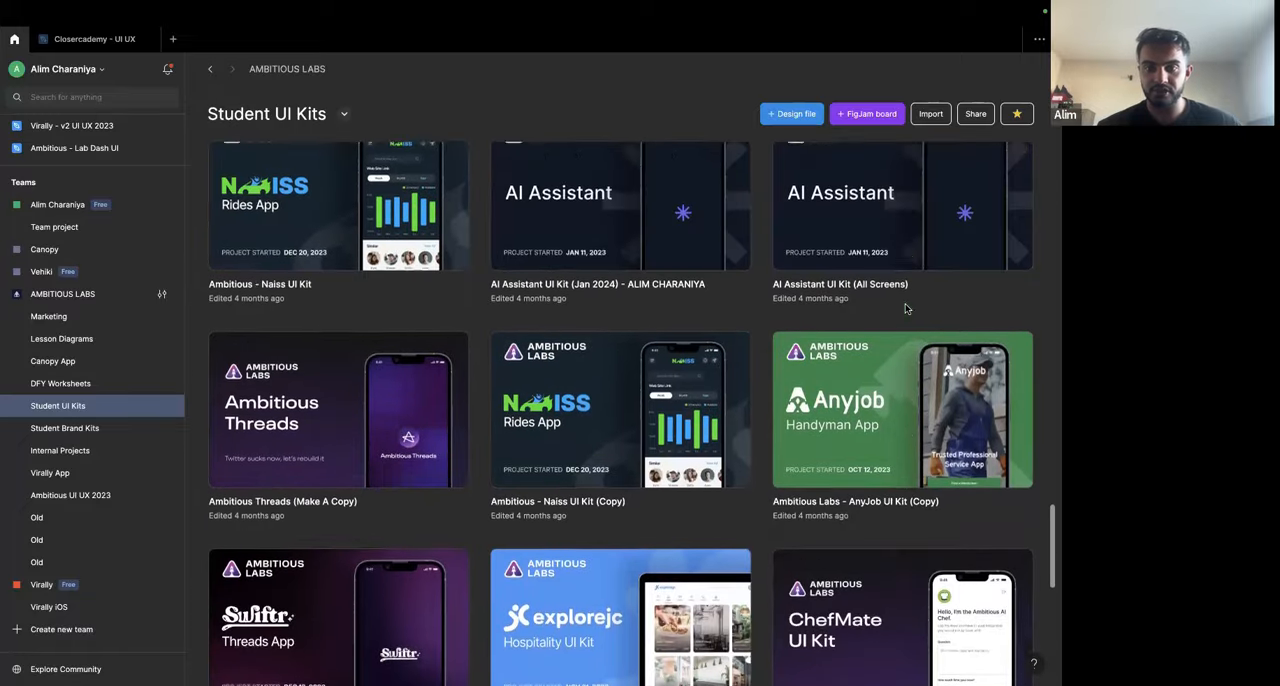
pyautogui.scroll(-5, 905, 303)
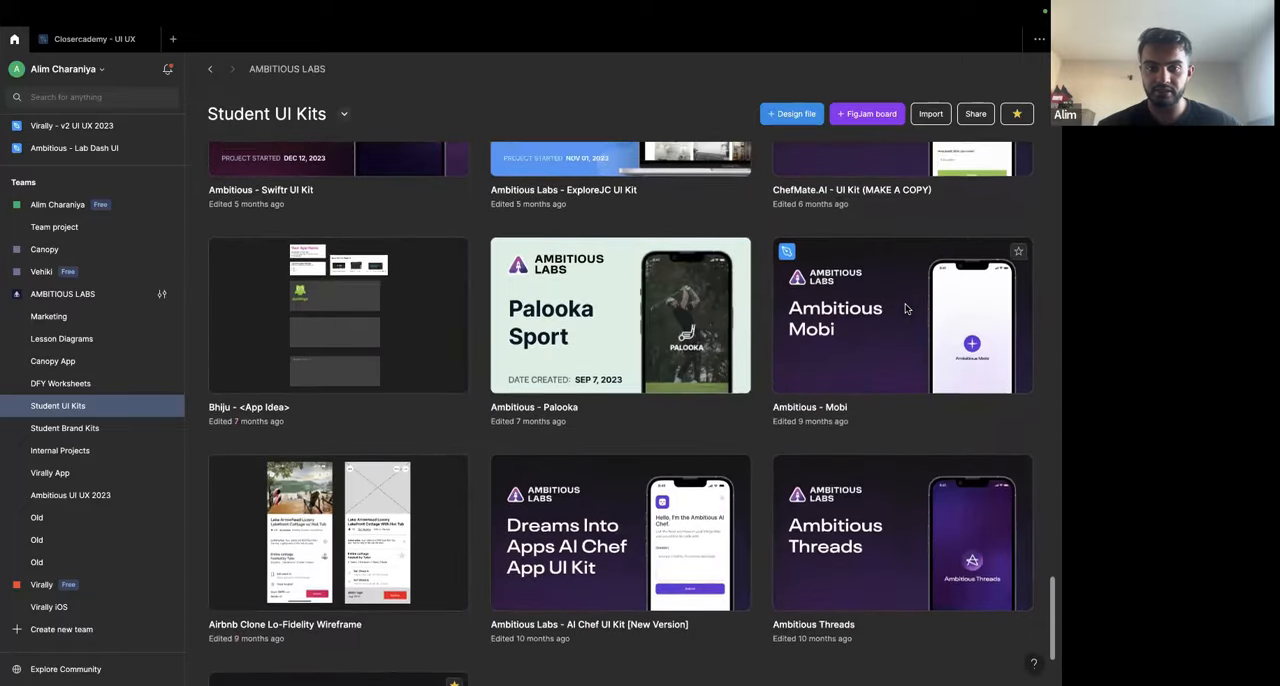
pyautogui.scroll(4, 906, 308)
pyautogui.scroll(3, 906, 308)
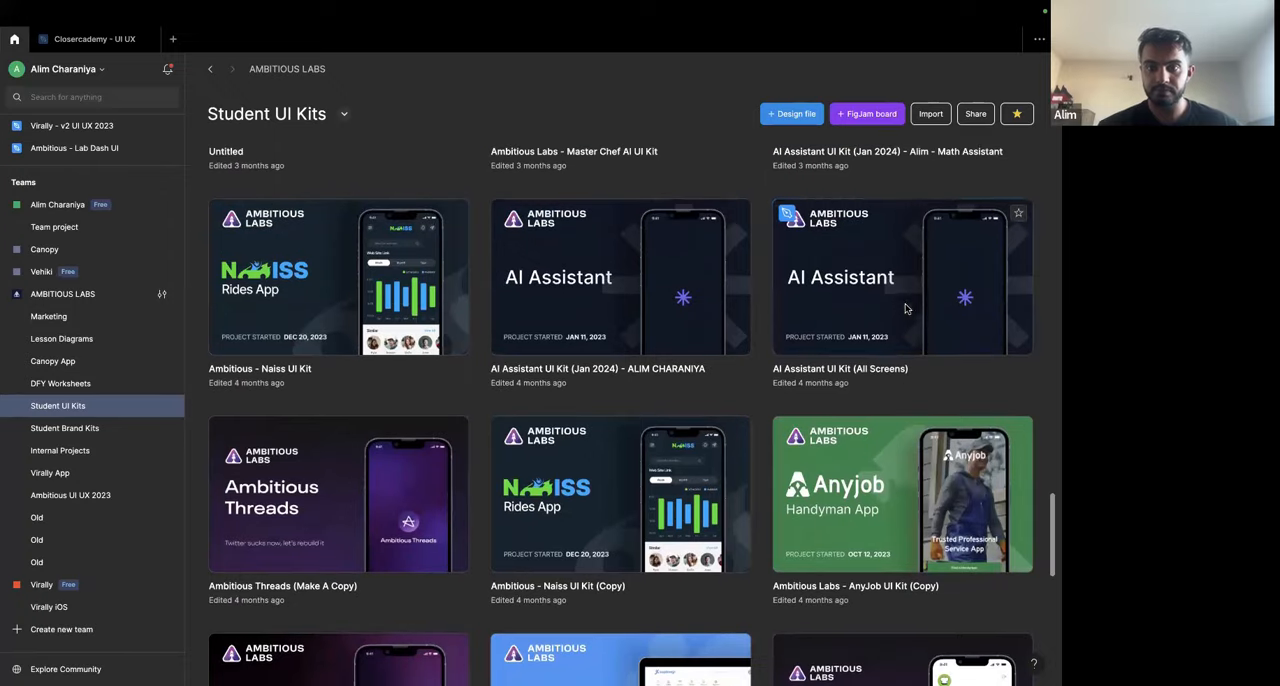
pyautogui.click(896, 306)
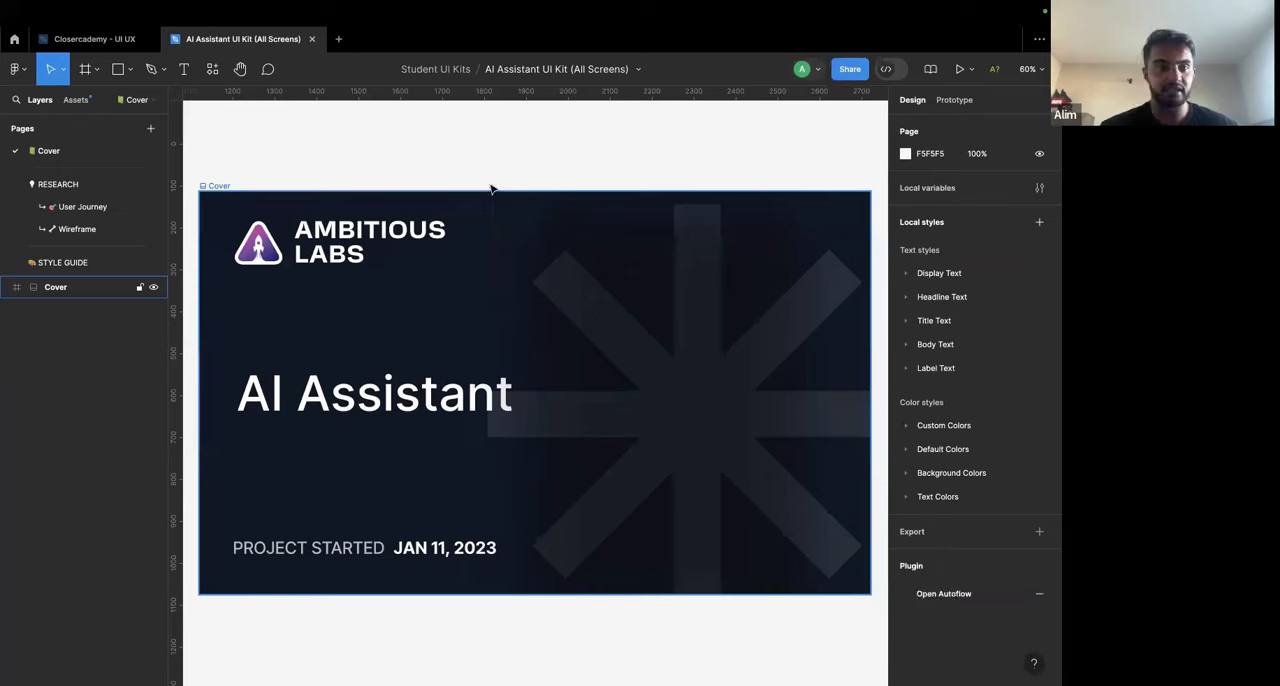
# Step: Duplicate the AI Assistant UI Kit file and close the original, keeping only the copy open
pyautogui.scroll(-5, 104, 273)
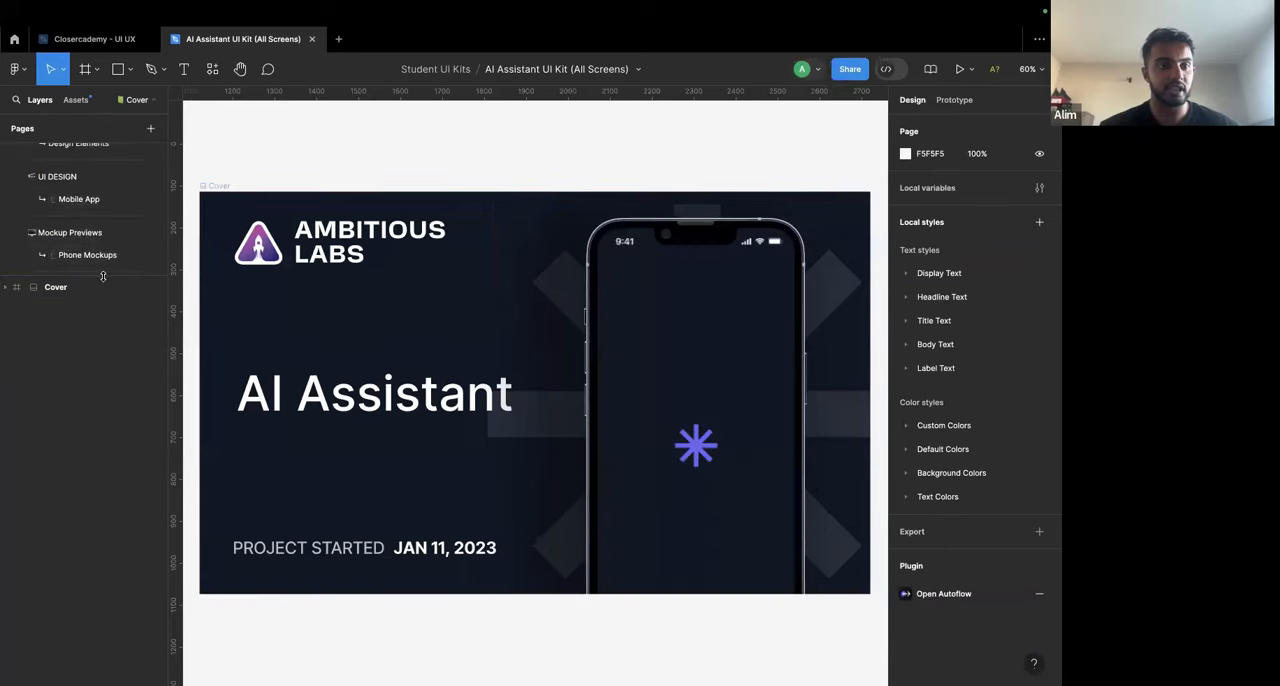
pyautogui.scroll(3, 103, 276)
pyautogui.click(638, 69)
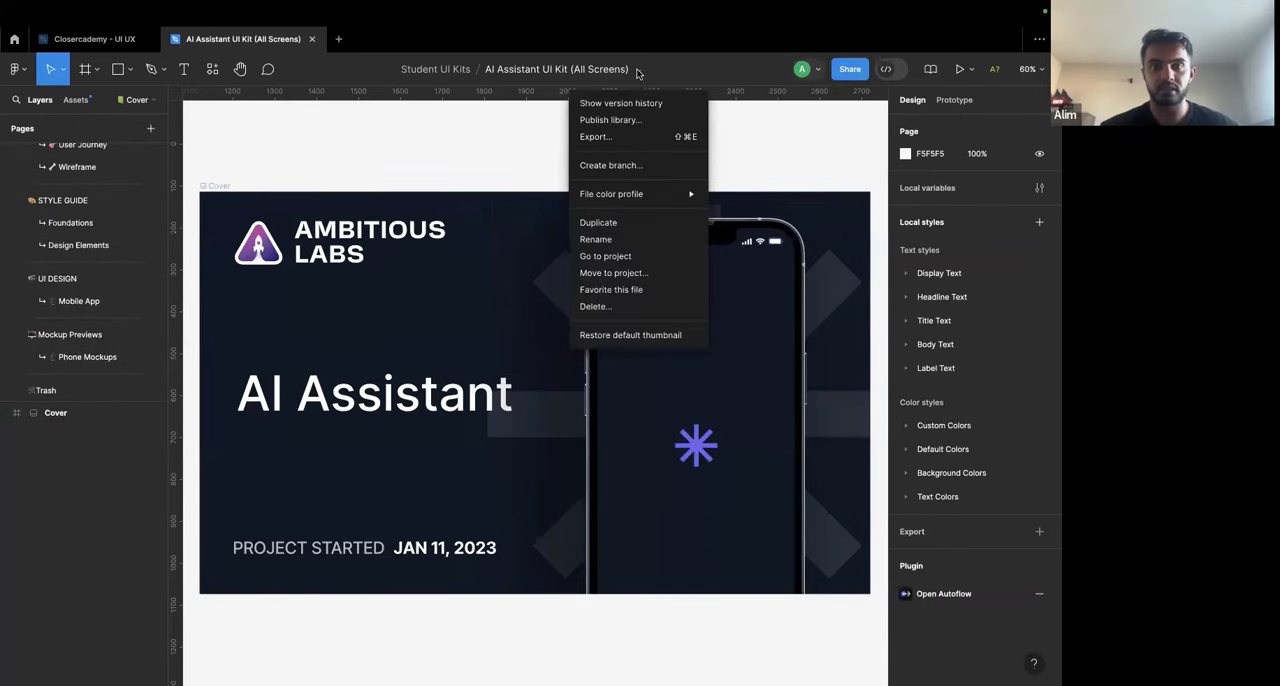
pyautogui.click(620, 218)
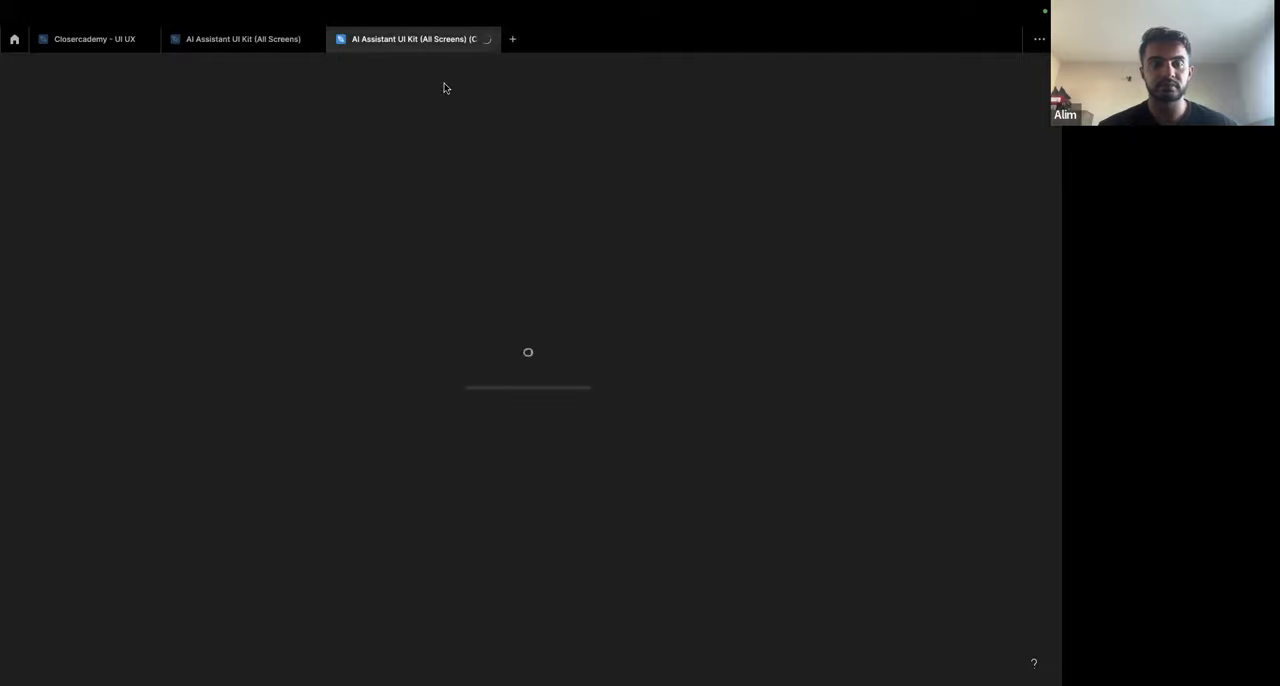
pyautogui.moveTo(413, 39); pyautogui.dragTo(257, 40)
pyautogui.click(486, 39)
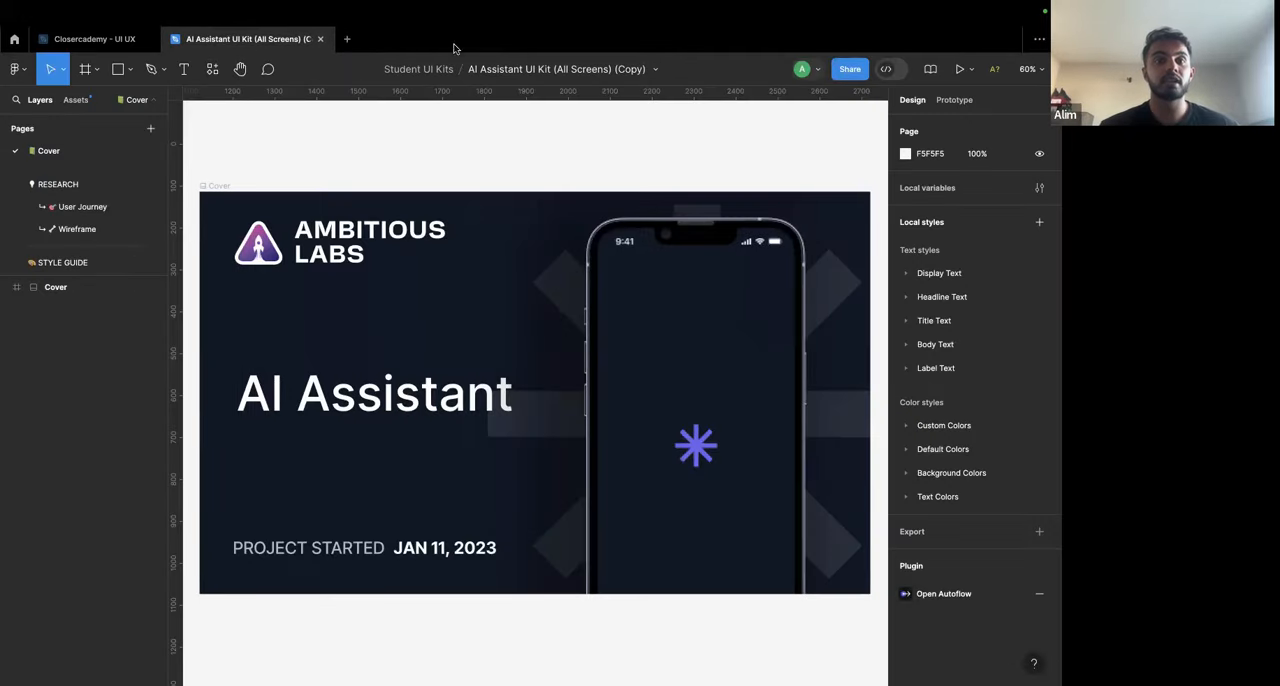
# Step: Open the kit copy's Mobile App page and look over the screens in the General AI UI Kit section
pyautogui.scroll(-3, 74, 212)
pyautogui.click(74, 218)
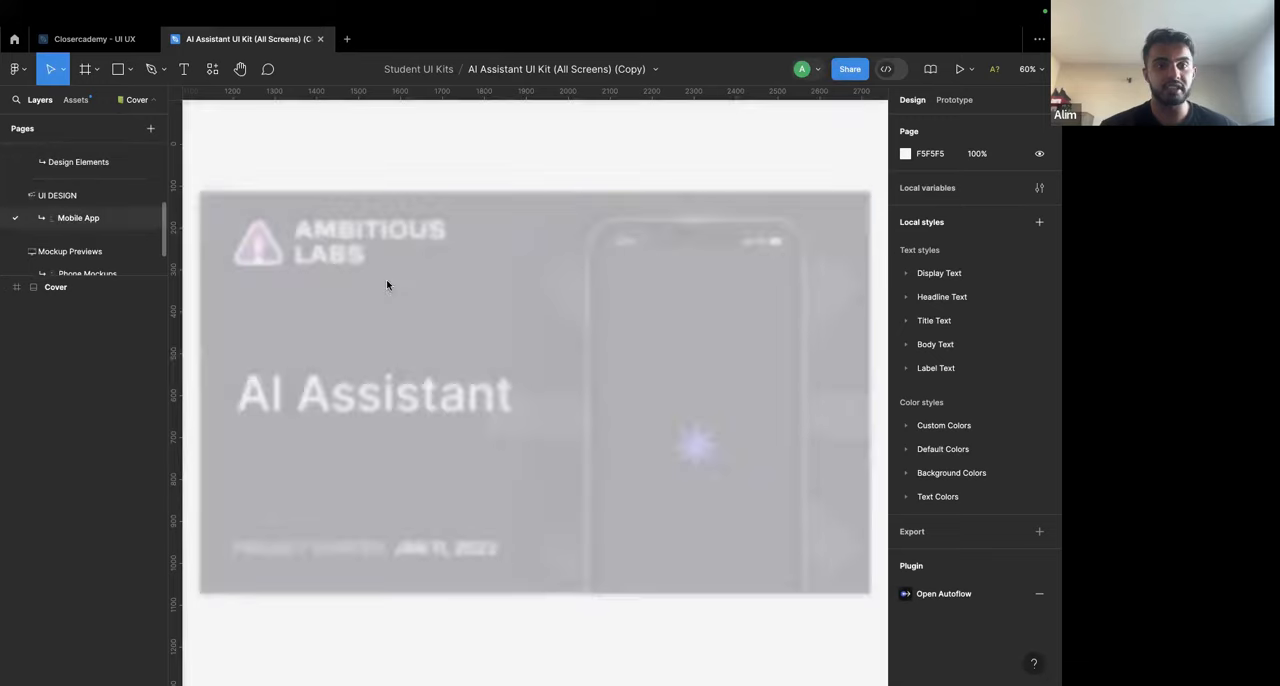
pyautogui.scroll(3, 513, 295)
pyautogui.scroll(3, 513, 295)
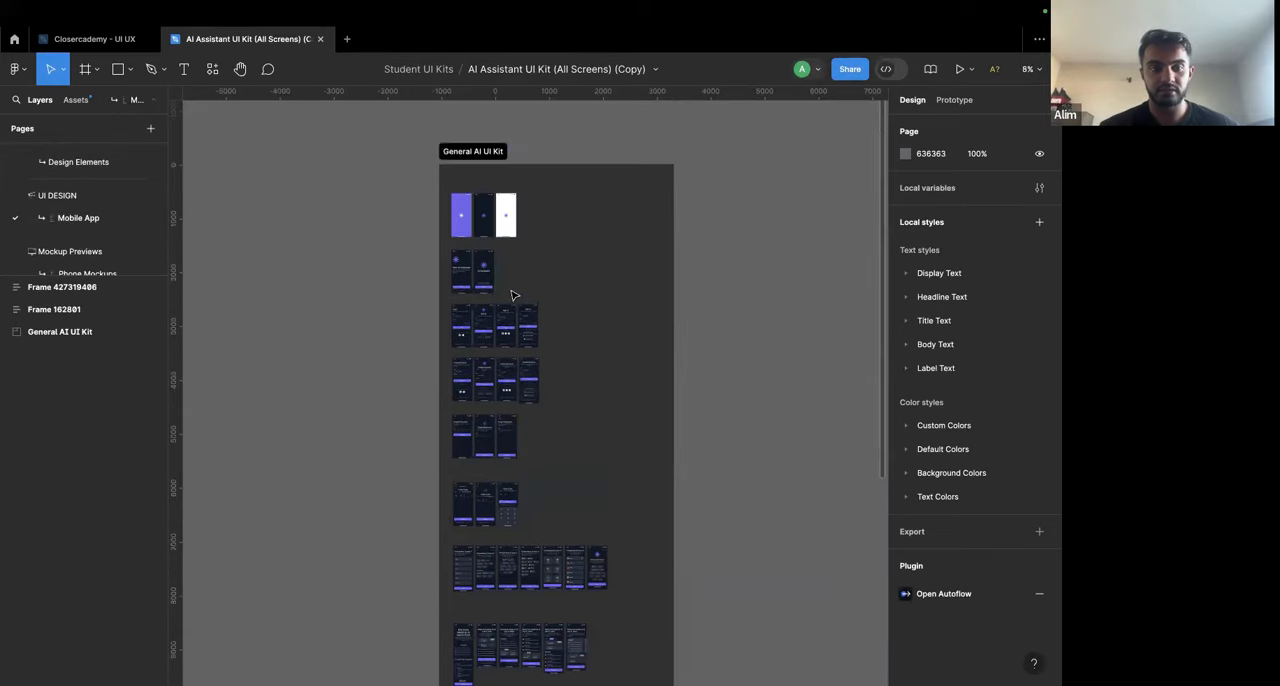
pyautogui.scroll(-3, 451, 519)
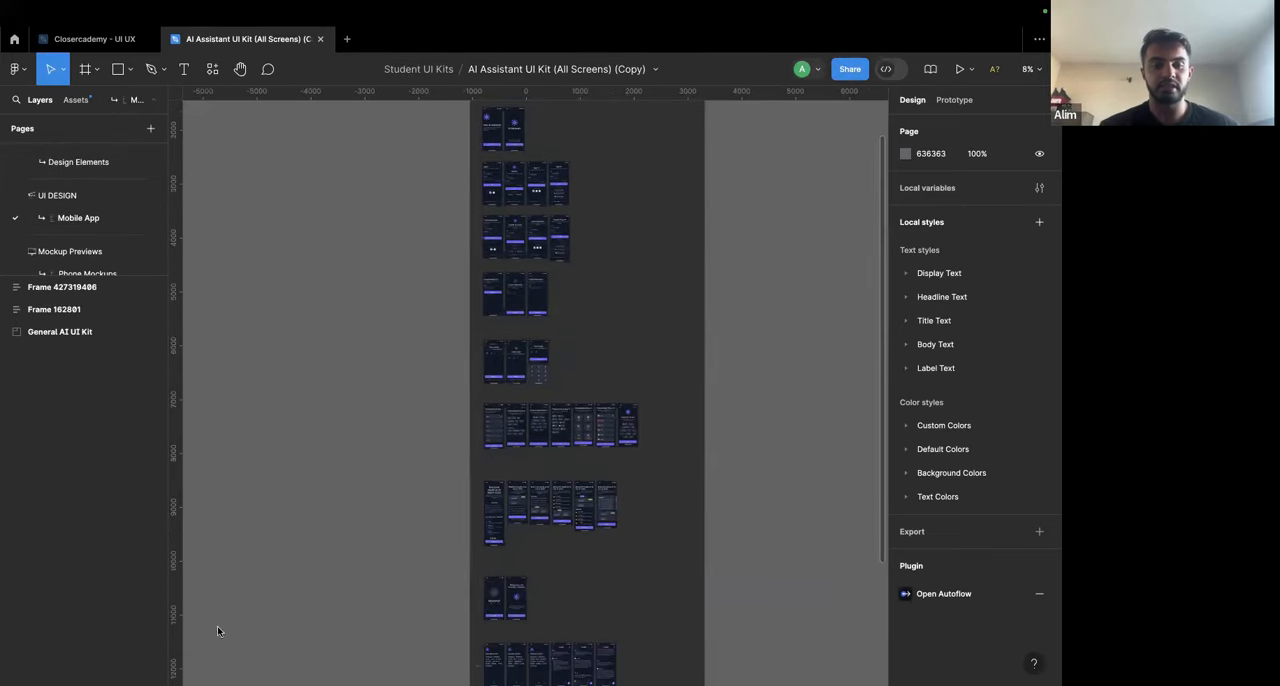
pyautogui.scroll(2, 365, 540)
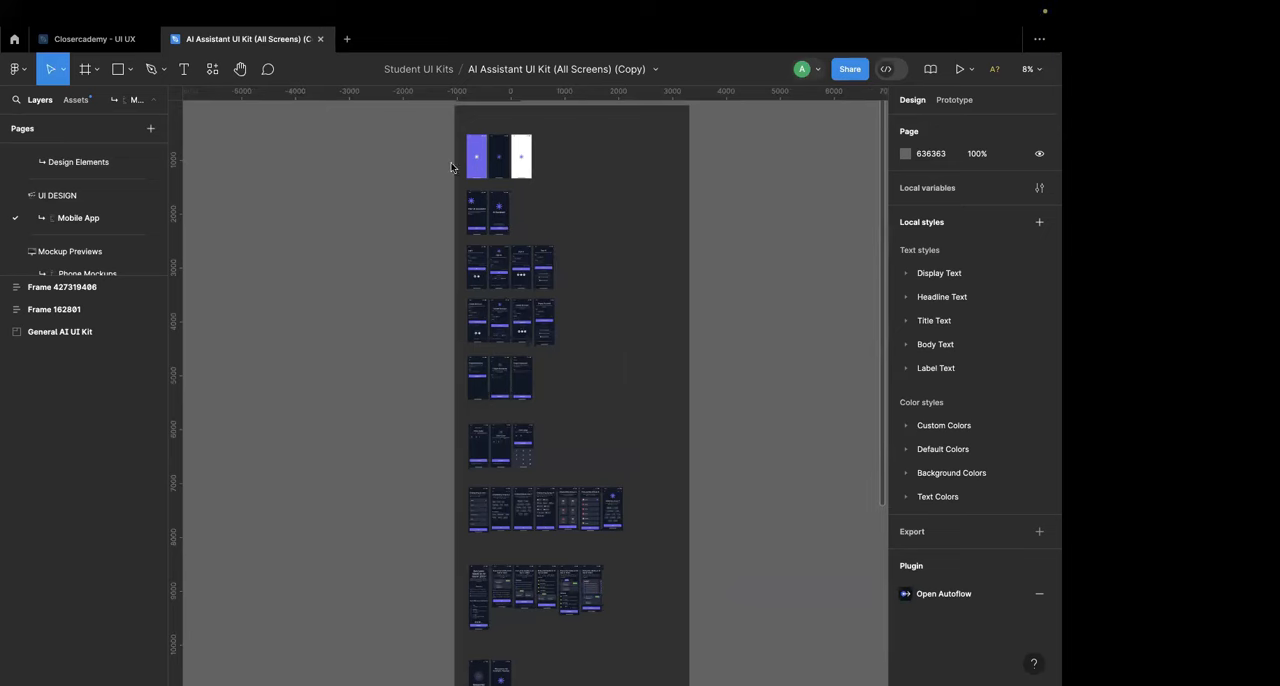
pyautogui.scroll(2, 390, 445)
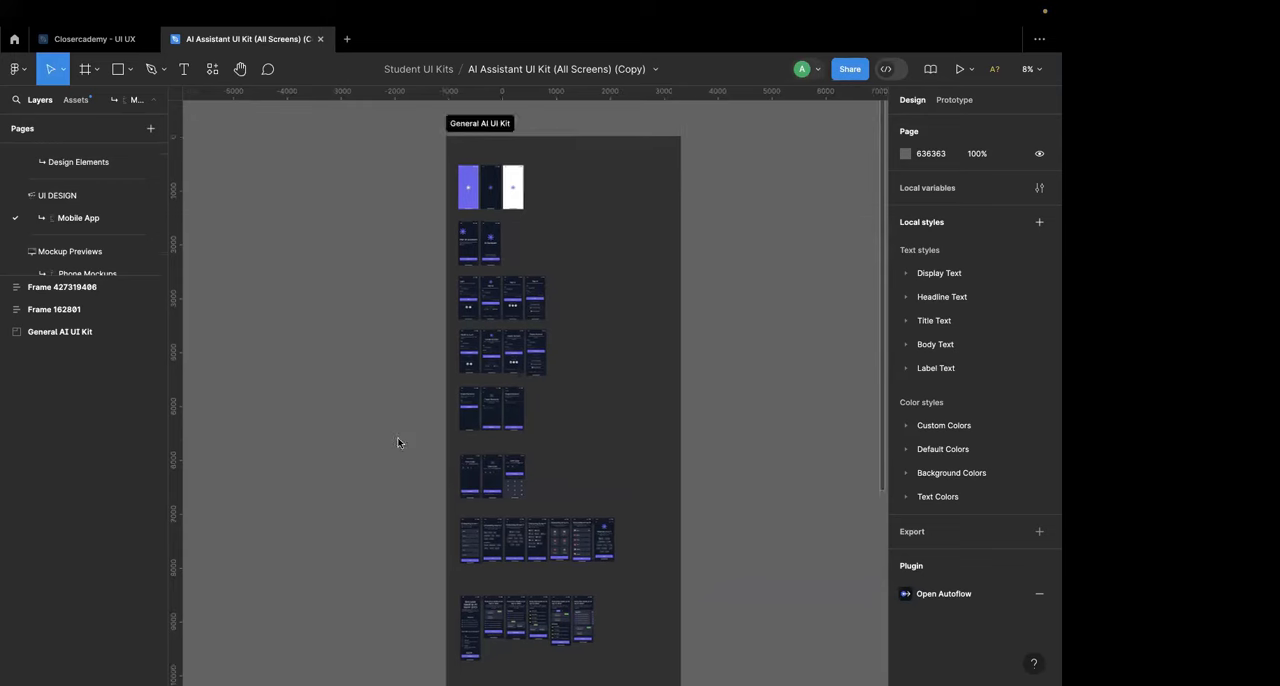
# Step: Return to the Closercademy - UI UX file and delete the iPhone 14 Plus frame
pyautogui.click(95, 39)
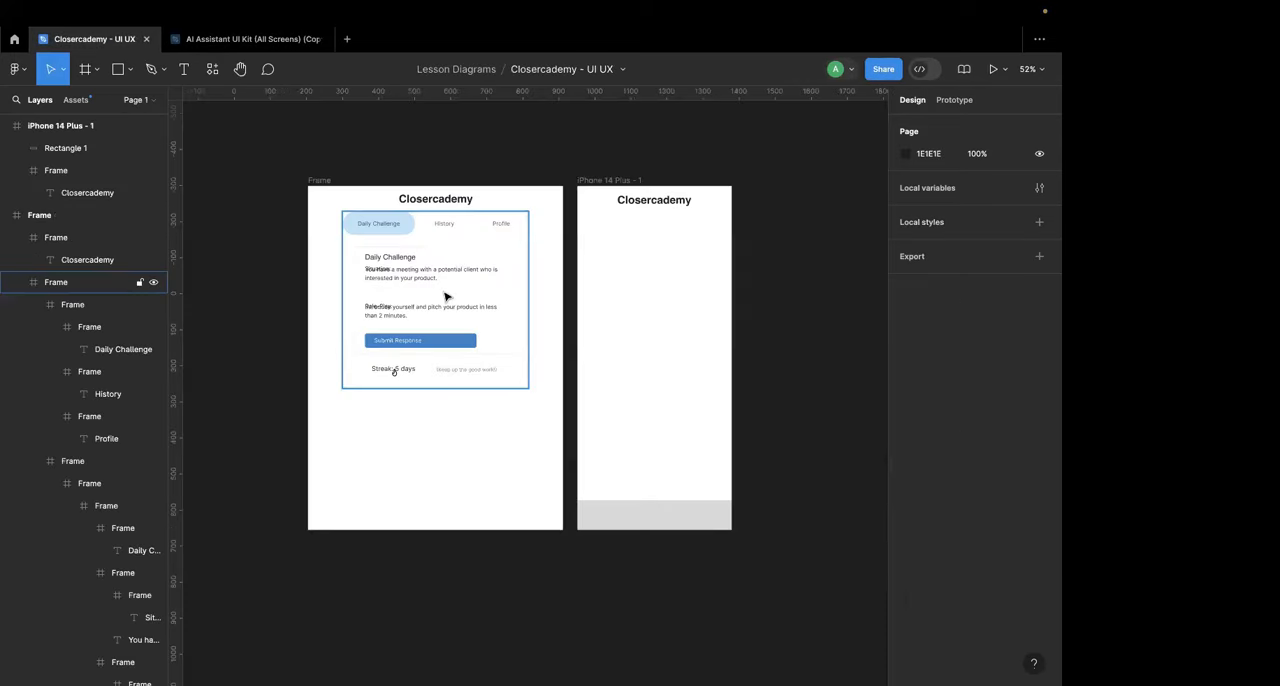
pyautogui.click(617, 181)
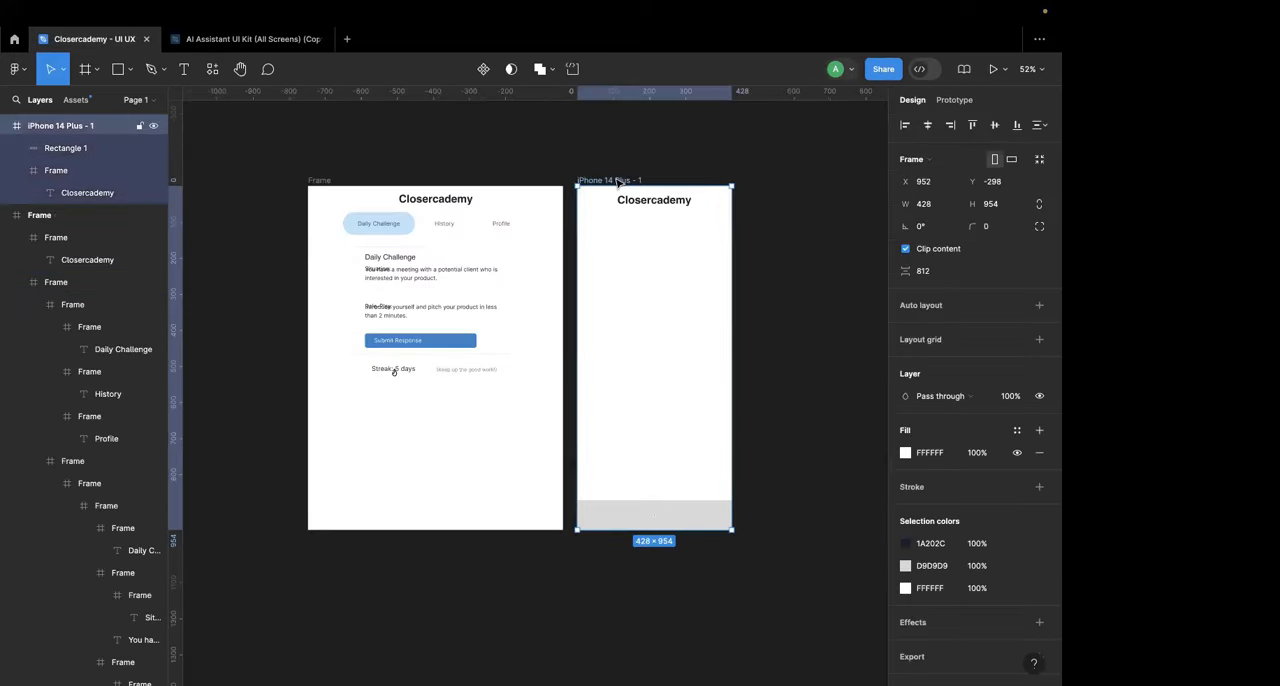
pyautogui.press('Delete')
pyautogui.scroll(3, 420, 172)
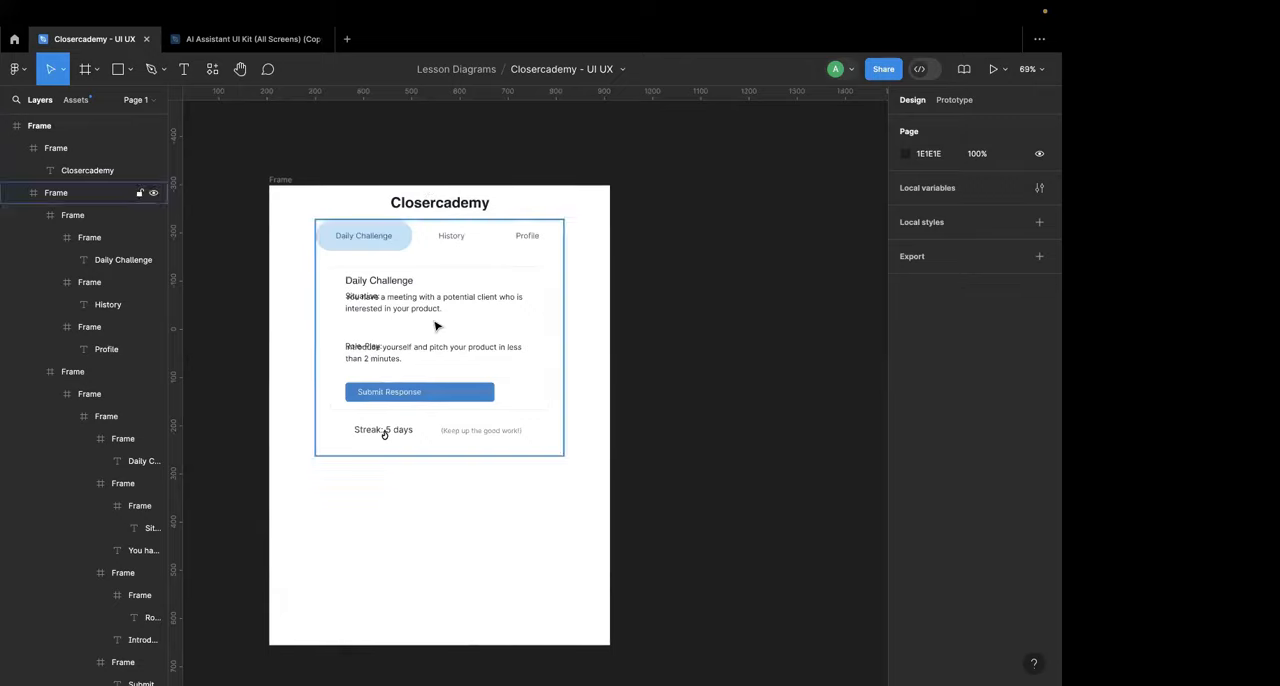
pyautogui.scroll(-2, 434, 323)
# Step: Capture the Closercademy MVP design from Magic Patterns in Chrome and paste the screenshot above and left of the imported frame in Figma
pyautogui.press('super+Tab')
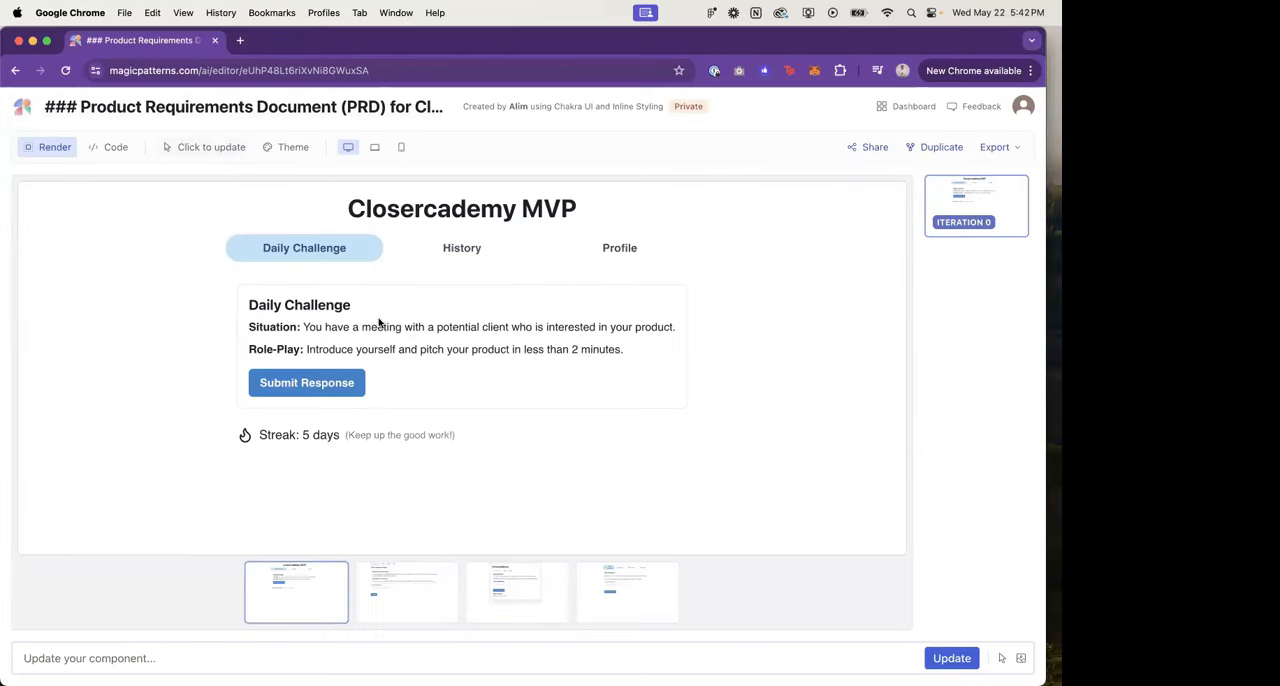
pyautogui.moveTo(10, 92); pyautogui.dragTo(923, 634)
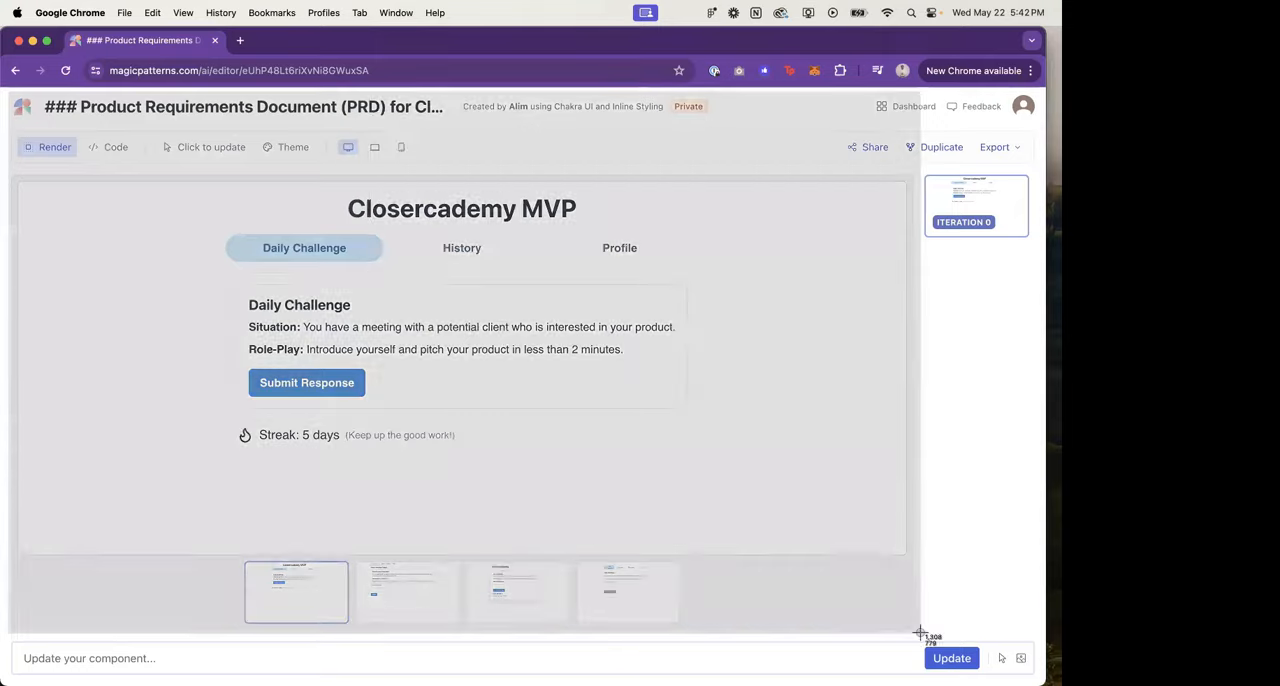
pyautogui.press('super+Tab')
pyautogui.scroll(-3, 648, 443)
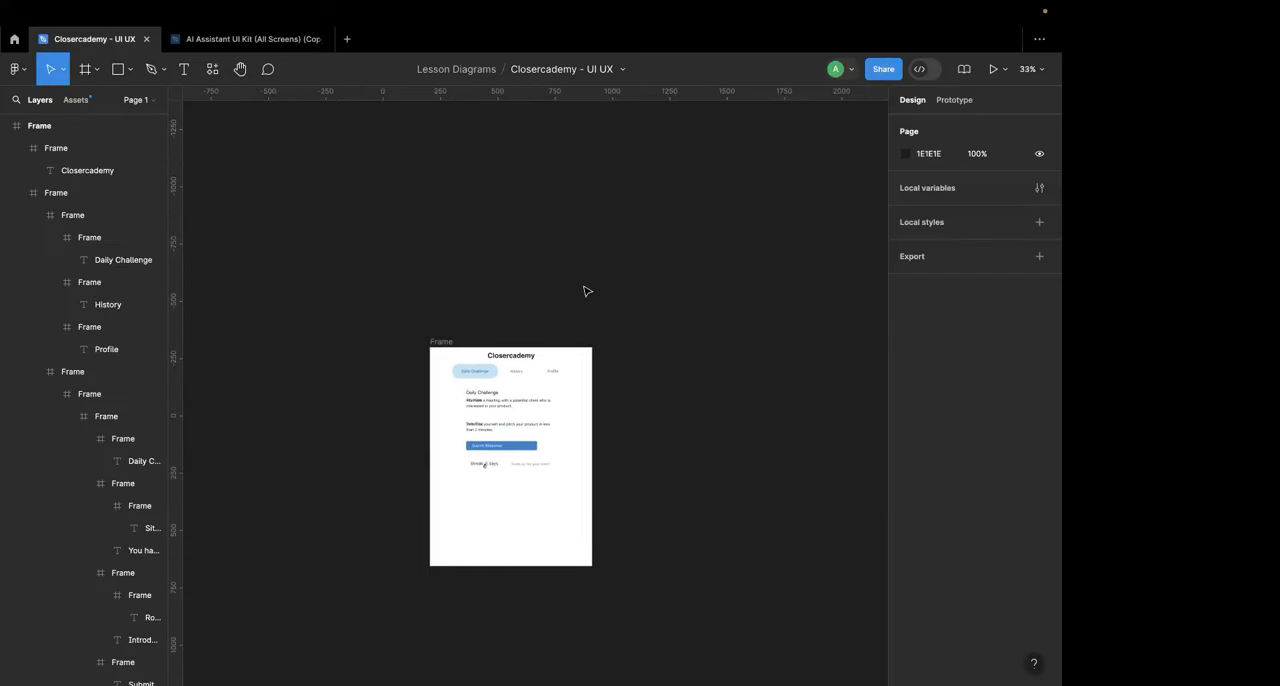
pyautogui.hotkey('ctrl', 'v')
pyautogui.moveTo(586, 331); pyautogui.dragTo(466, 169)
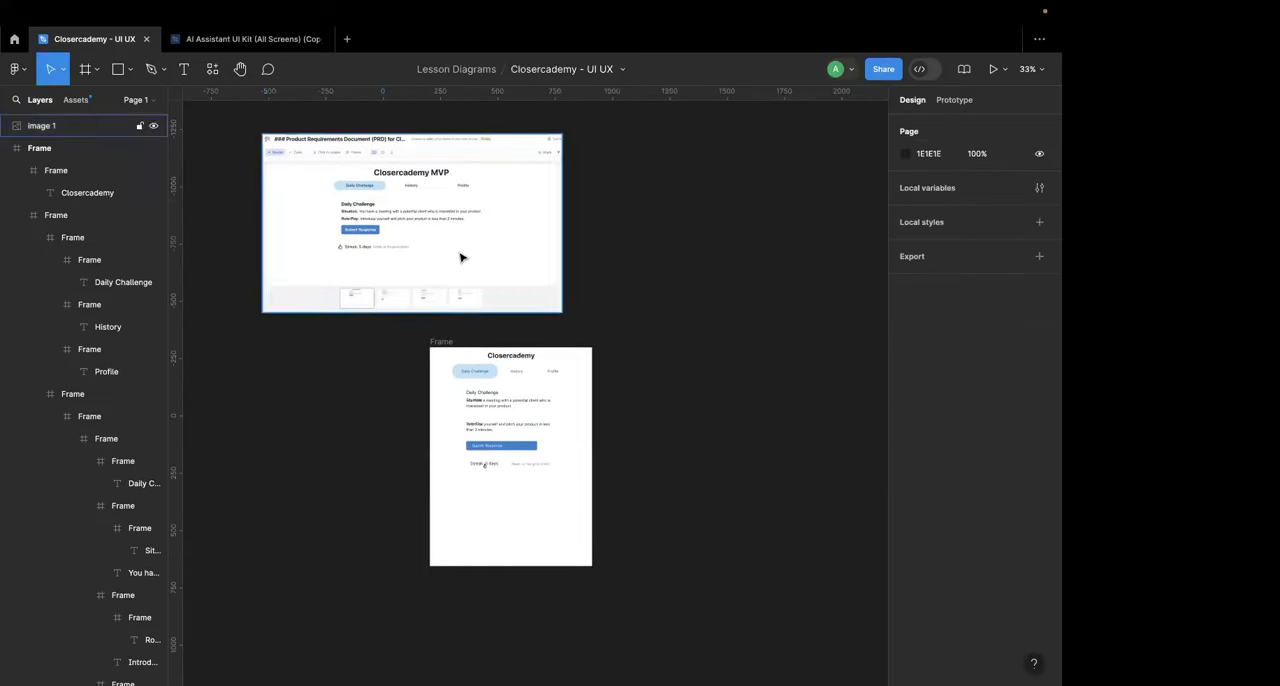
pyautogui.moveTo(500, 257); pyautogui.dragTo(404, 236)
pyautogui.click(657, 257)
pyautogui.scroll(-1, 652, 257)
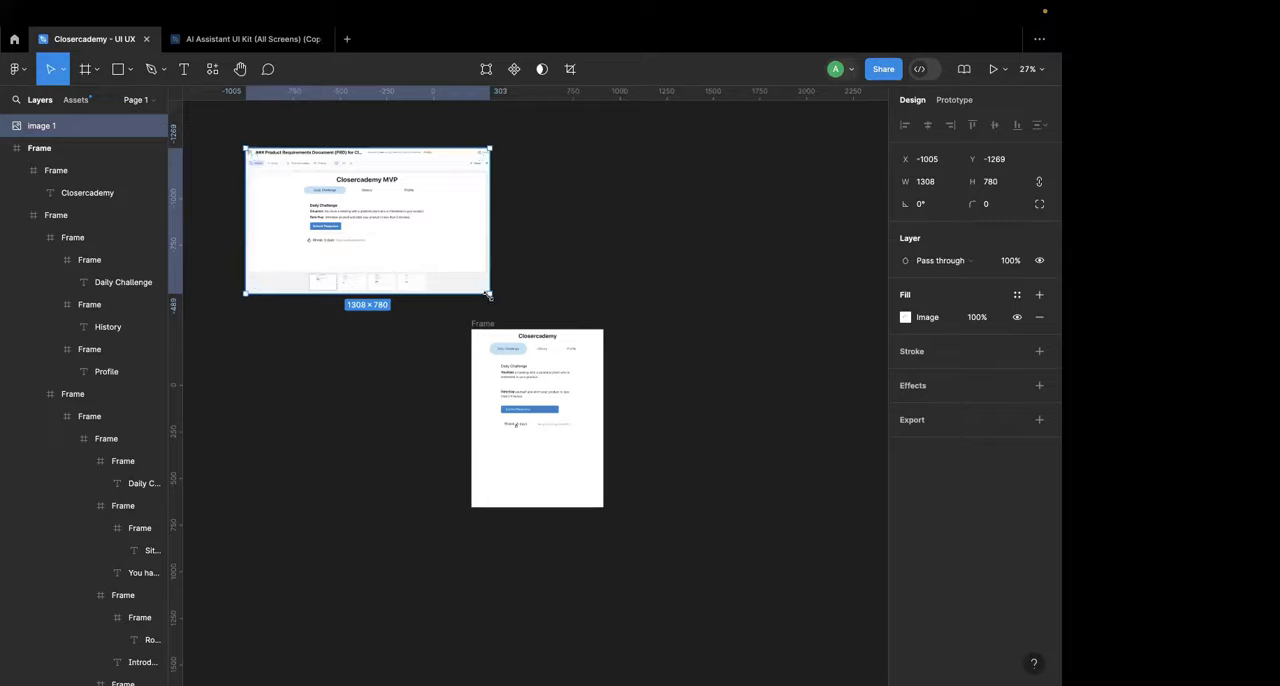
# Step: Try scaling the pasted screenshot down, undo it, and glance back at the Magic Patterns design
pyautogui.moveTo(489, 295); pyautogui.dragTo(437, 265)
pyautogui.hotkey('ctrl', 'z')
pyautogui.click(532, 278)
pyautogui.scroll(3, 532, 277)
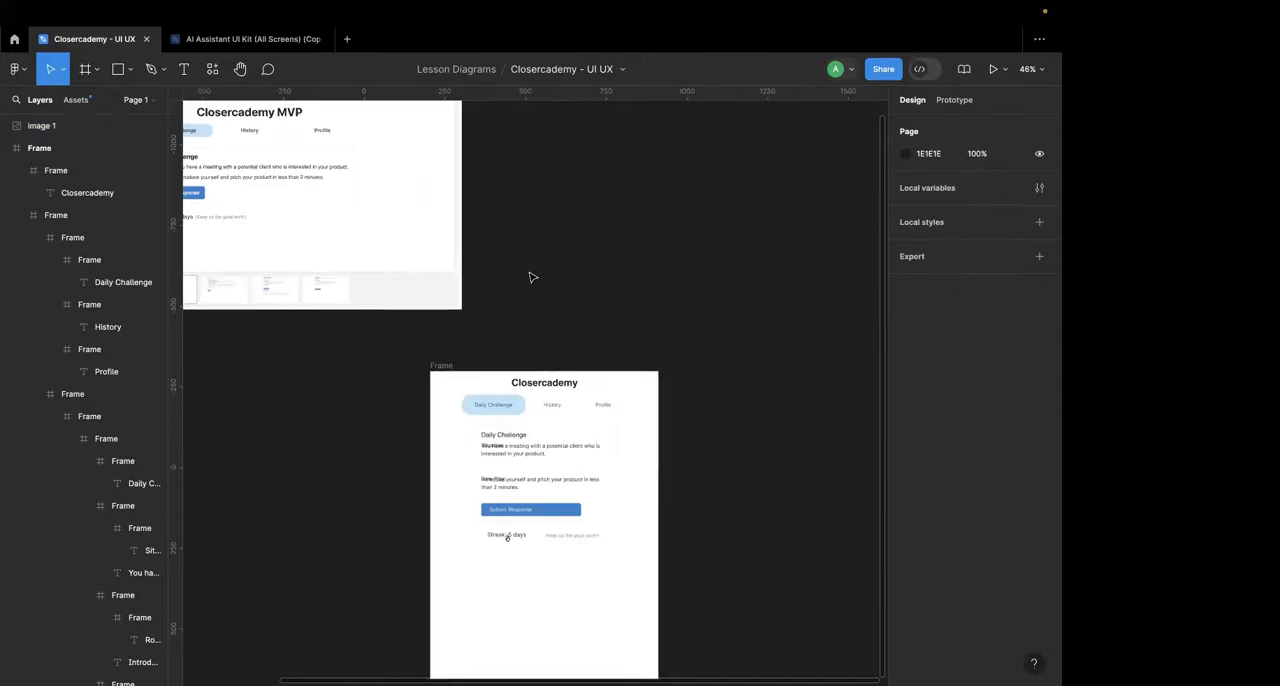
pyautogui.scroll(-2, 532, 278)
pyautogui.scroll(-2, 530, 277)
pyautogui.hotkey('ctrl', 'Left')
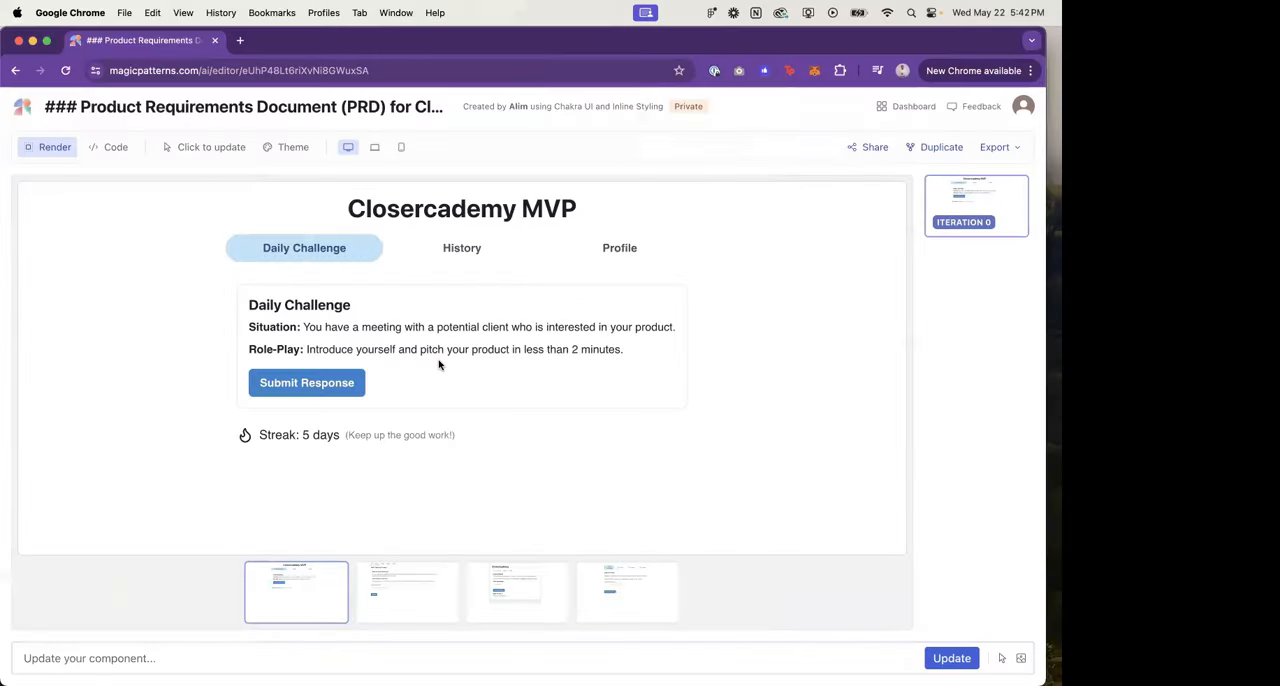
pyautogui.hotkey('ctrl', 'Right')
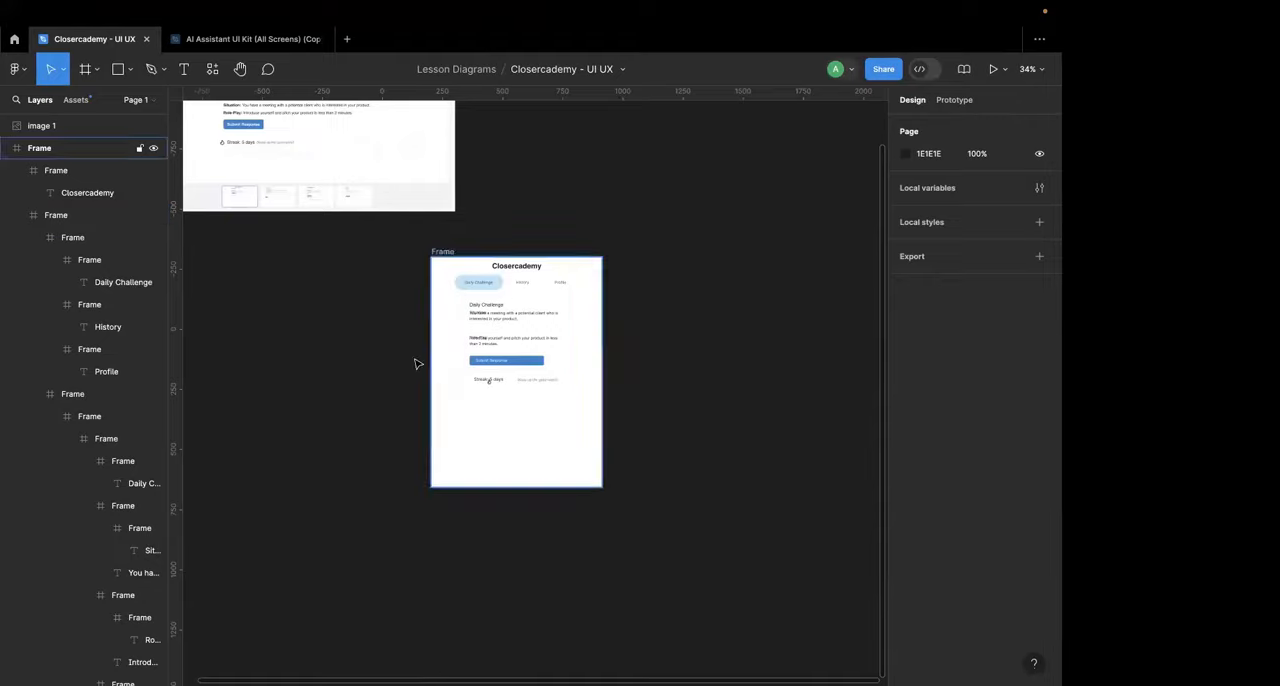
# Step: Find the first "Just ask to me!" Main screen in the AI Assistant UI Kit copy and copy it
pyautogui.click(250, 39)
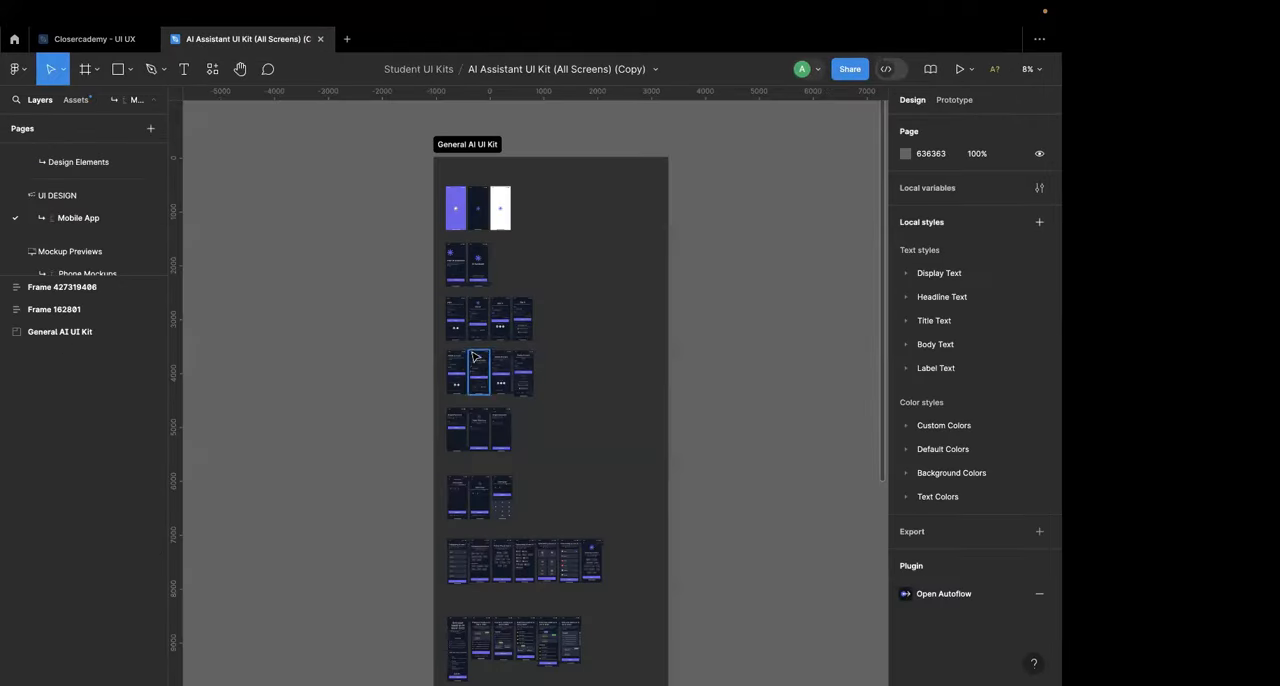
pyautogui.scroll(-10, 473, 357)
pyautogui.scroll(-5, 465, 328)
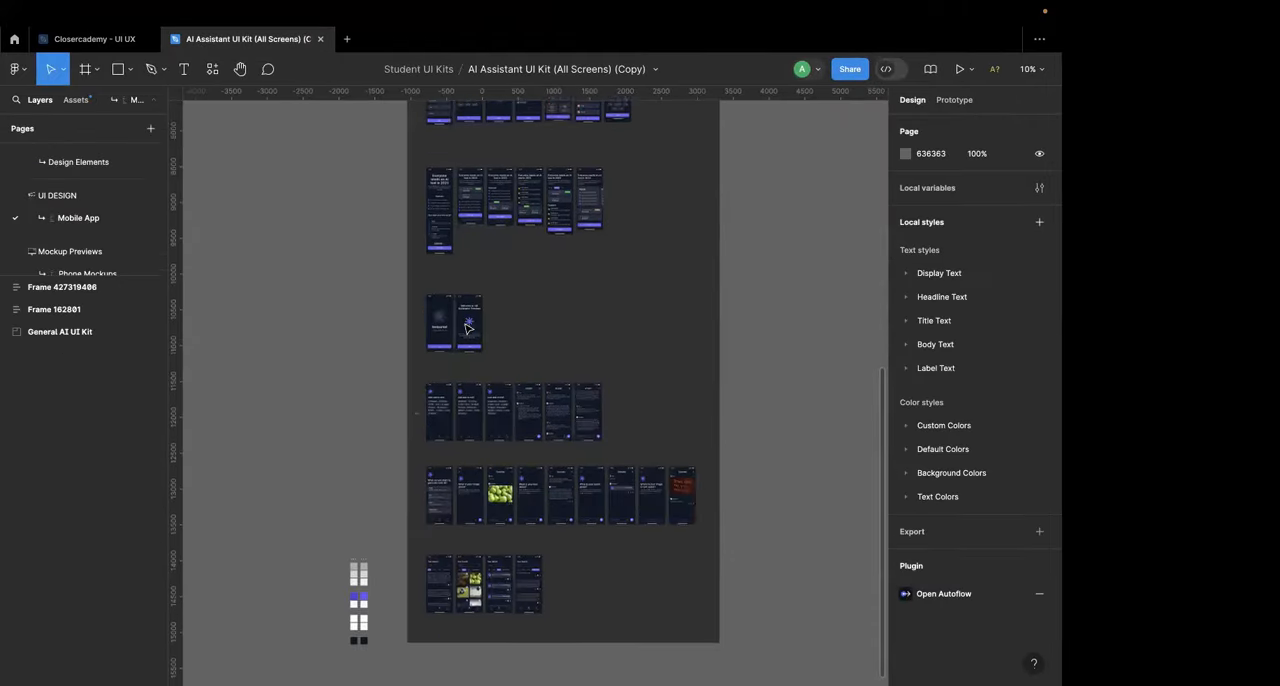
pyautogui.scroll(5, 449, 396)
pyautogui.scroll(3, 449, 396)
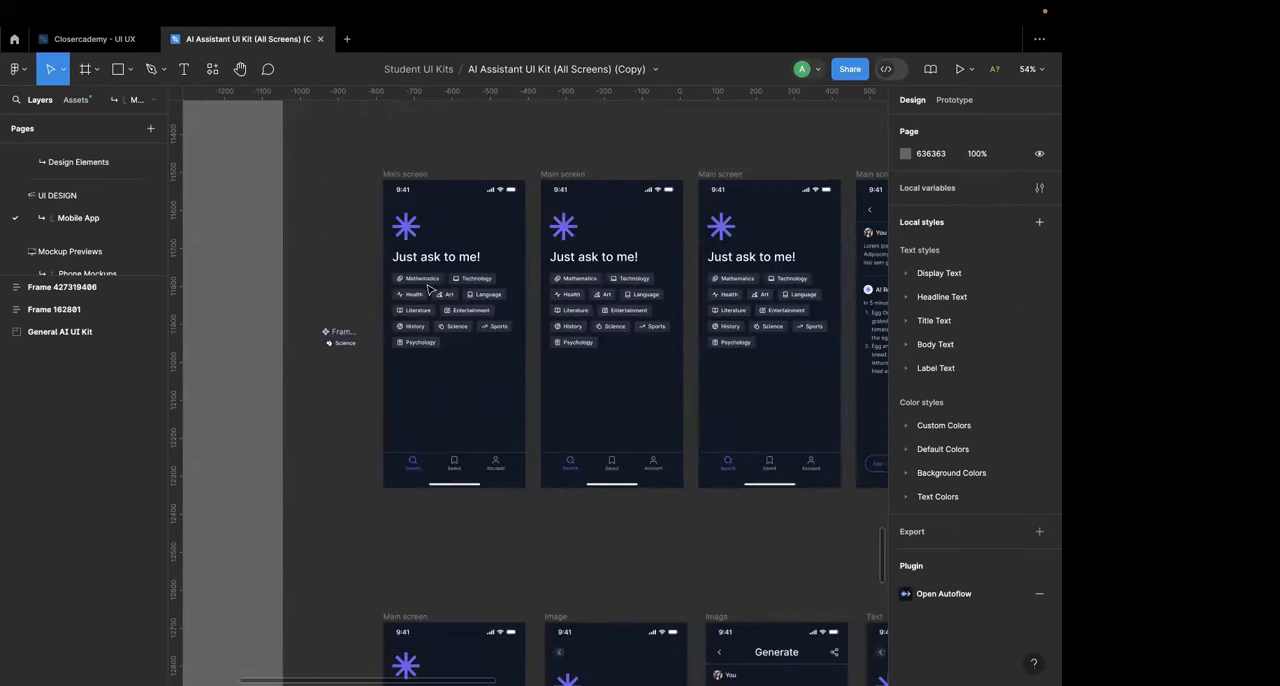
pyautogui.click(449, 396)
# Step: Paste the Main screen into the Closercademy file and place it right of the imported frame, at about X 1108, Y -278
pyautogui.click(128, 47)
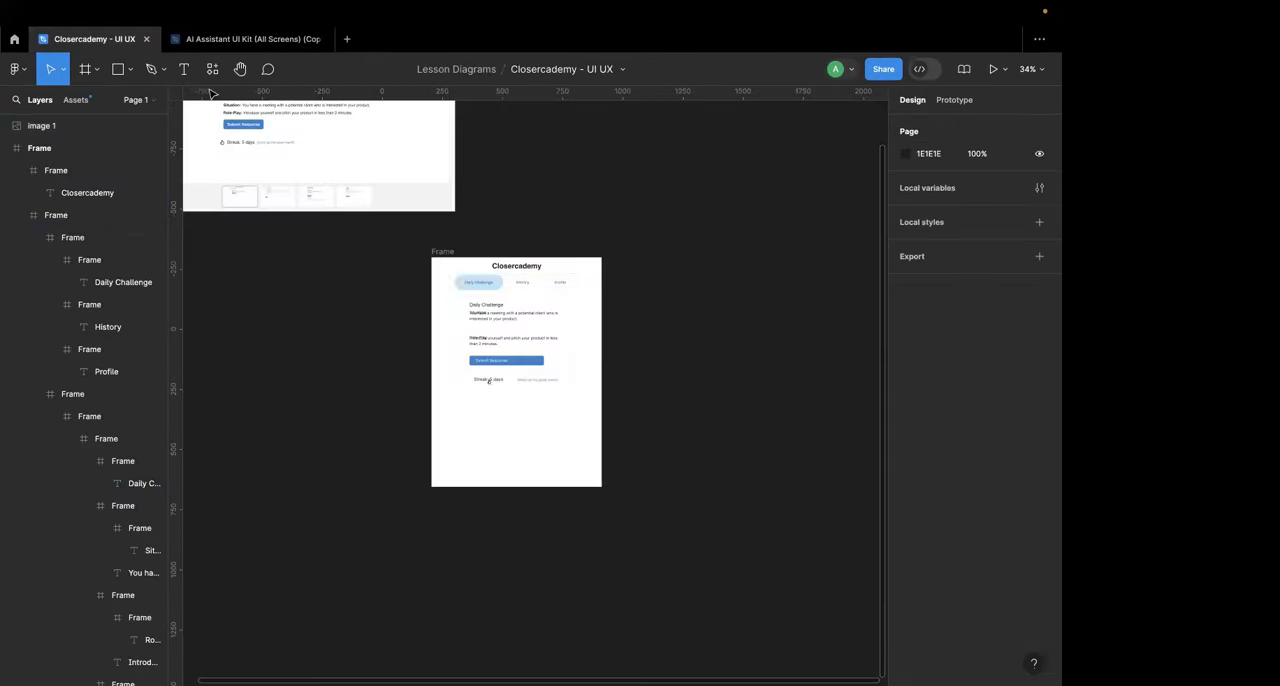
pyautogui.hotkey('ctrl', 'v')
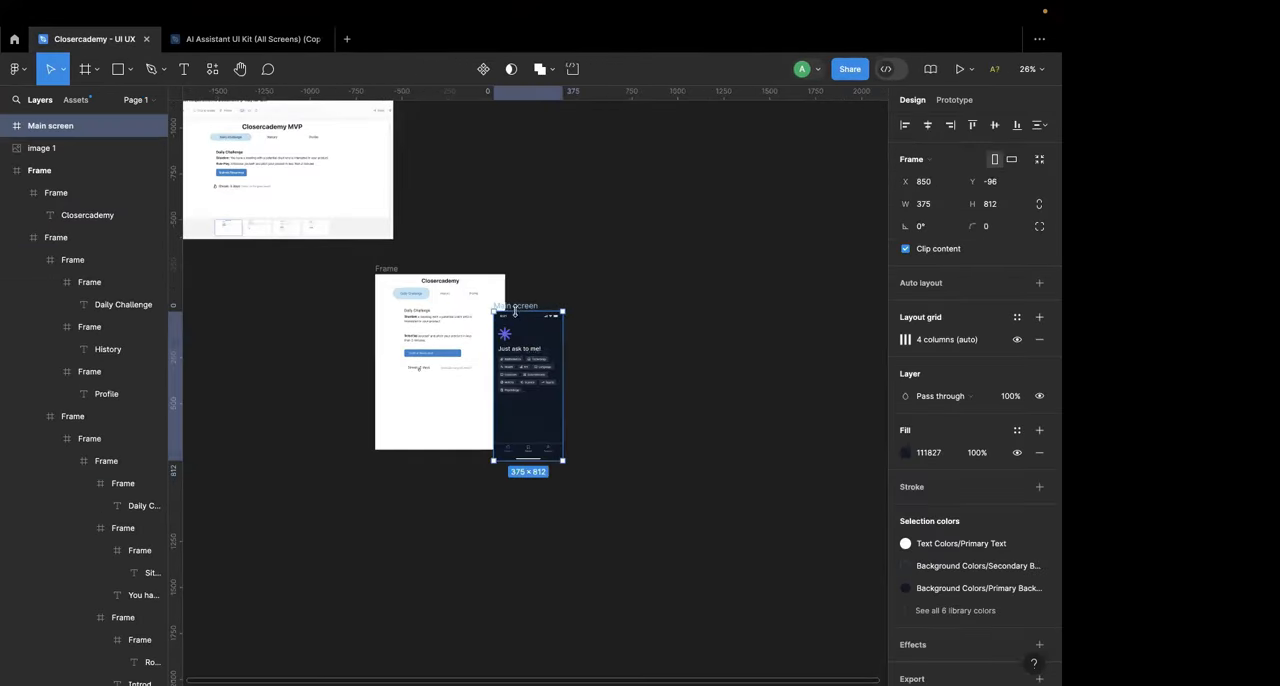
pyautogui.moveTo(519, 311); pyautogui.dragTo(577, 311)
pyautogui.scroll(5, 485, 319)
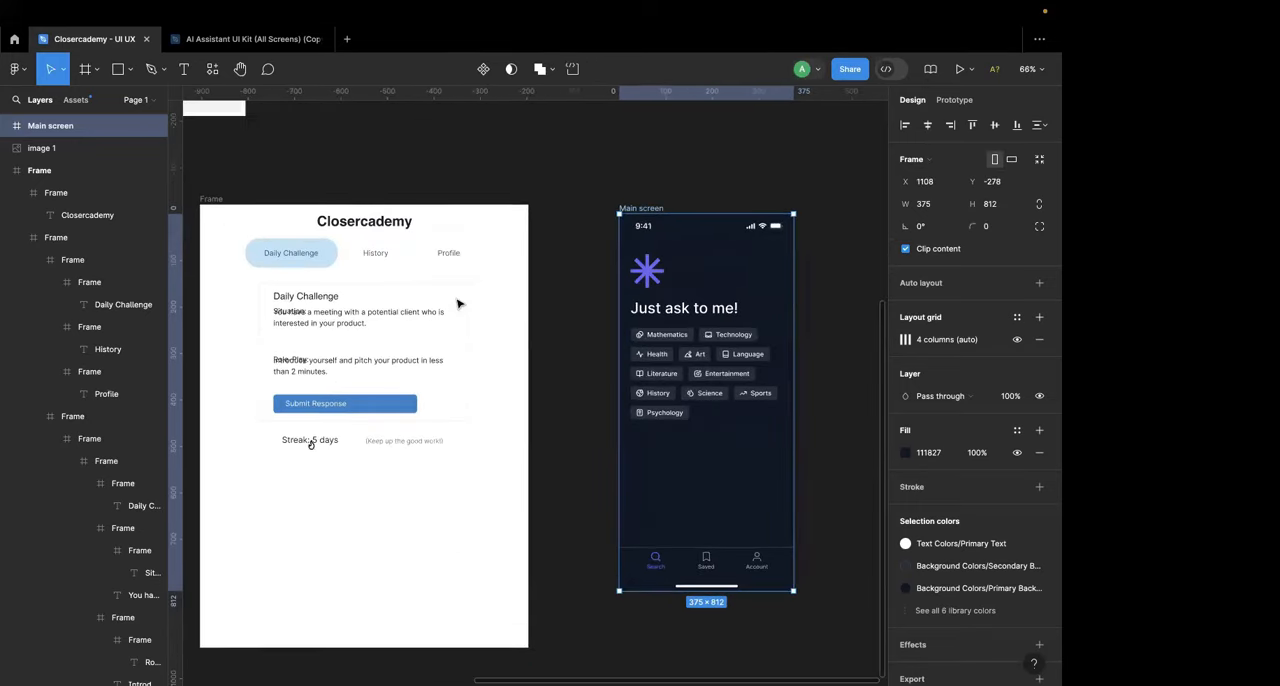
# Step: Delete the purple star logo above the heading on the Main screen
pyautogui.scroll(3, 457, 304)
pyautogui.click(600, 262)
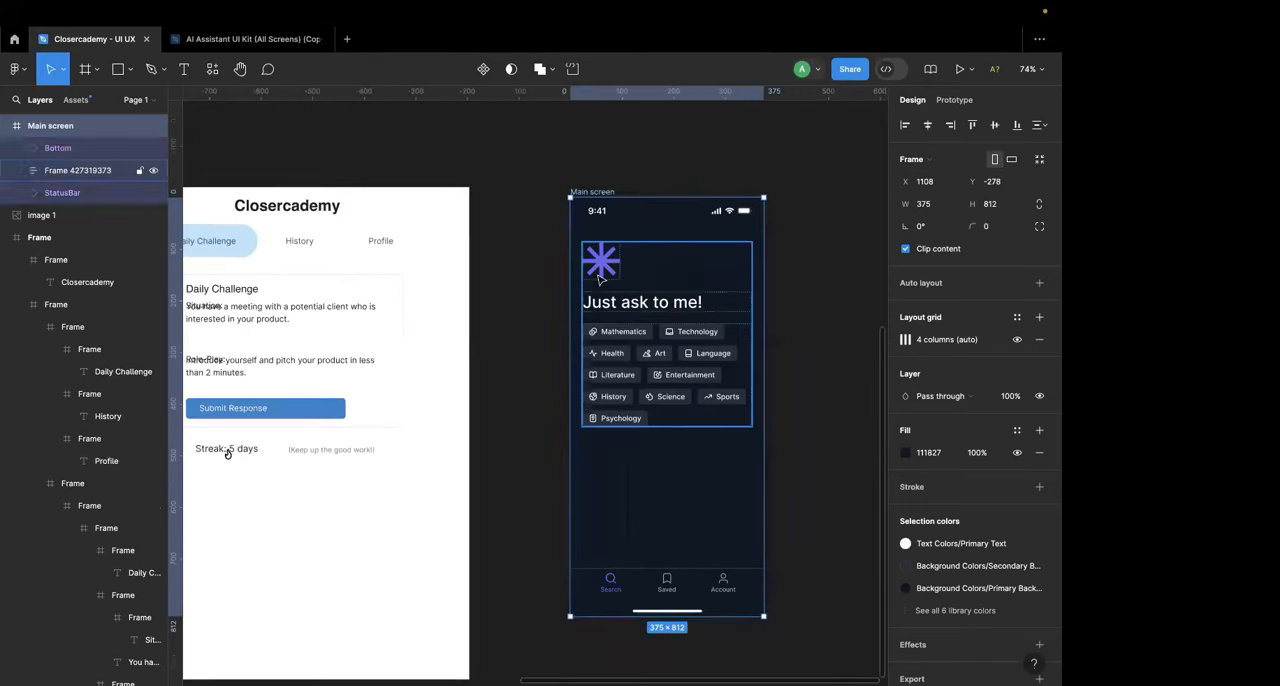
pyautogui.click(600, 262)
pyautogui.press('Delete')
# Step: Center-align the "Just ask to me!" heading text on the Main screen
pyautogui.click(661, 249)
pyautogui.click(661, 252)
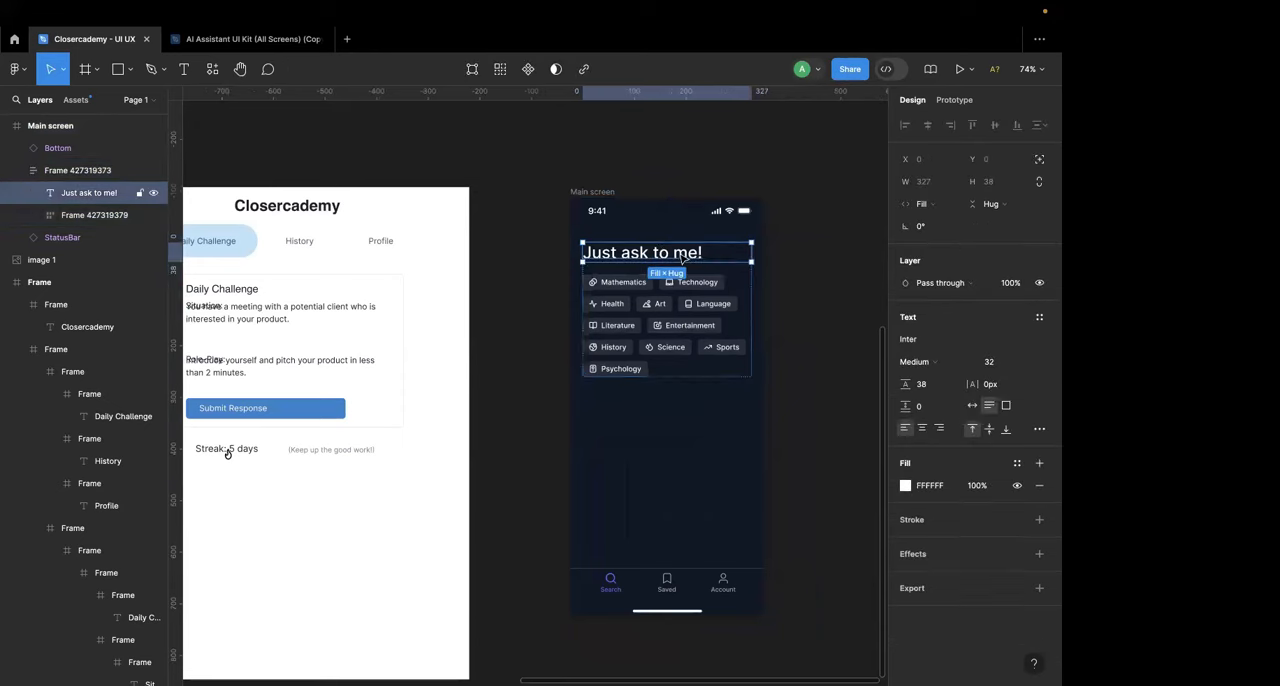
pyautogui.click(922, 428)
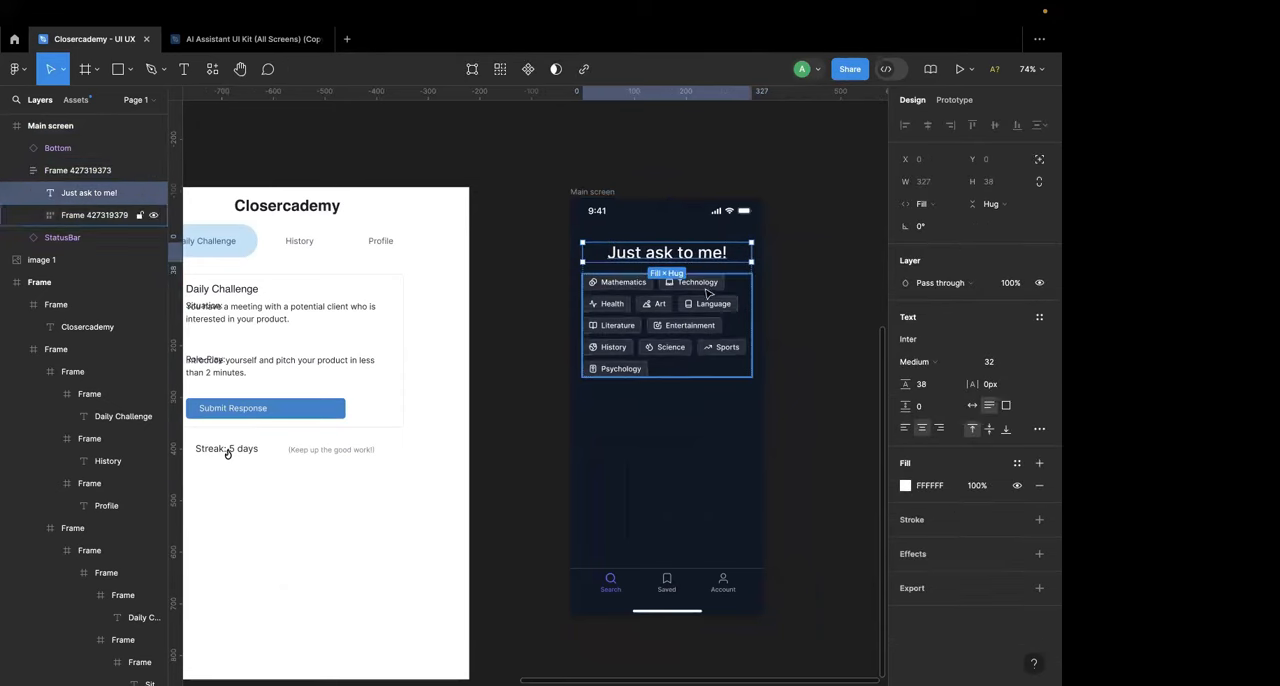
pyautogui.press('Return')
pyautogui.write('Closerca')
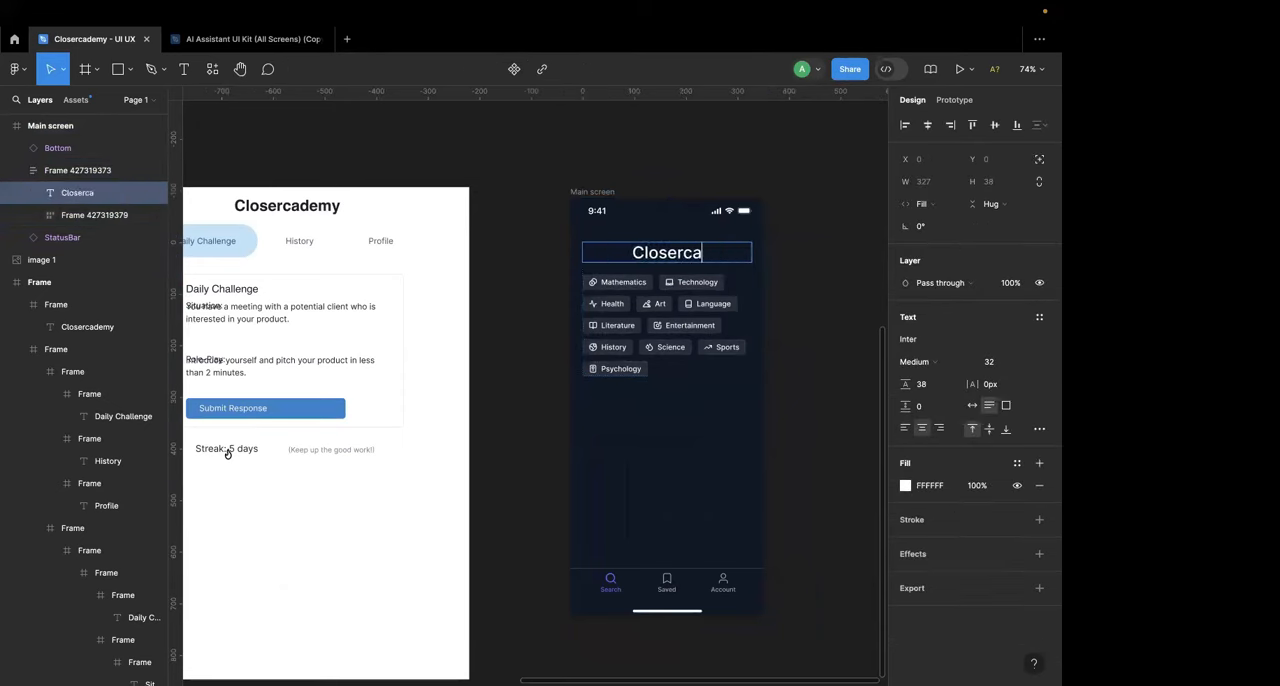
pyautogui.write('dmy')
# Step: Replace the Main screen's heading text with "Complete Your Daily Challenge"
pyautogui.press('super+a')
pyautogui.write('C')
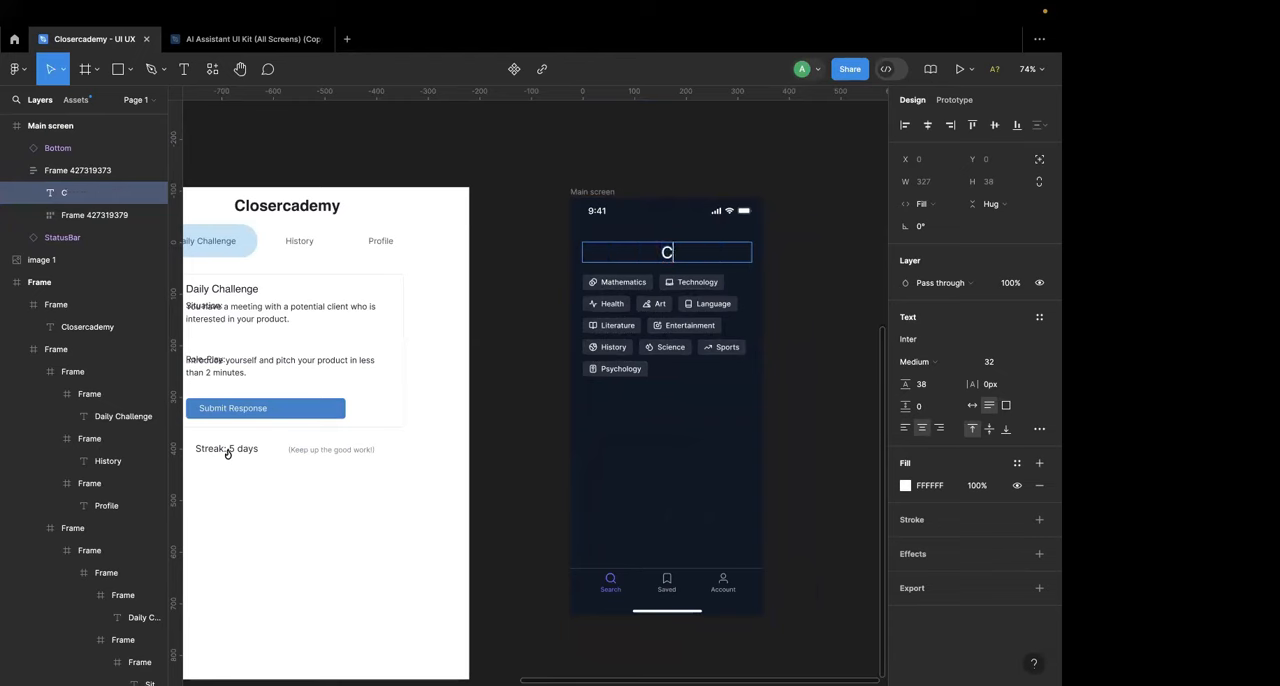
pyautogui.hscroll(-3, 712, 256)
pyautogui.scroll(-1, 712, 256)
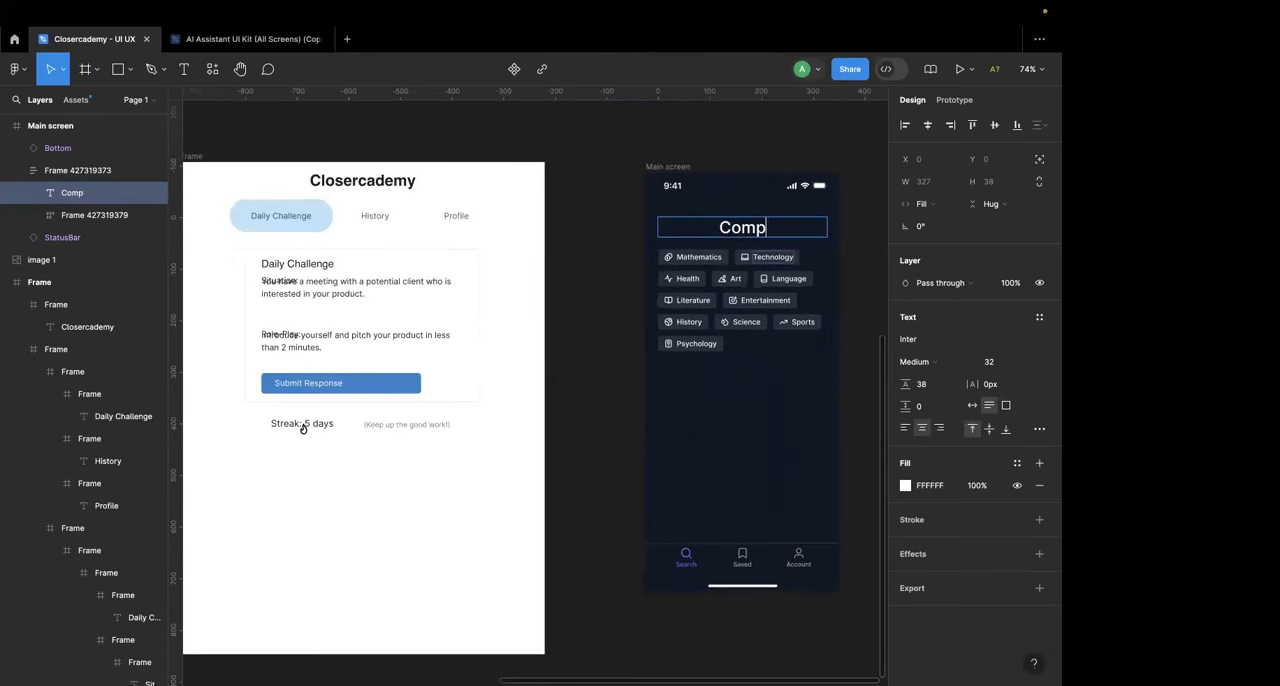
pyautogui.write('omplete Your Daily')
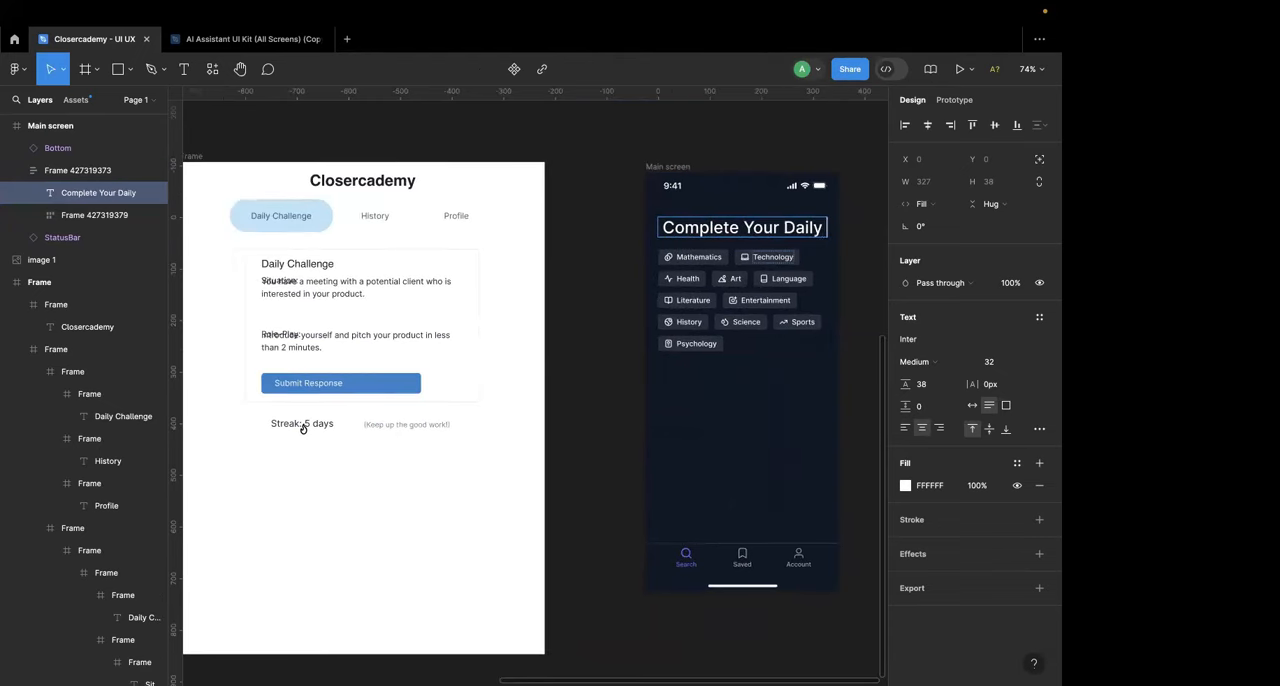
pyautogui.write(' Challenge')
pyautogui.click(800, 323)
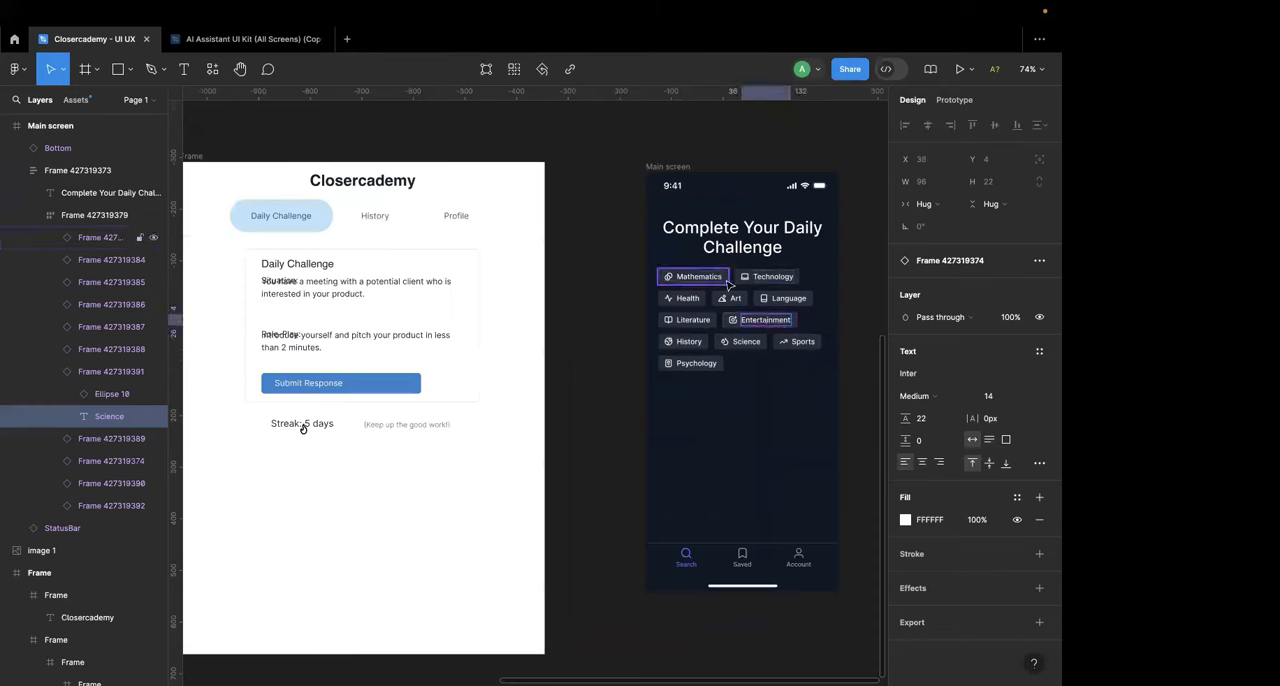
# Step: Delete the Mathematics chip and the whole frame of remaining category chips below the Main screen's heading
pyautogui.click(705, 277)
pyautogui.press('Delete')
pyautogui.click(813, 308)
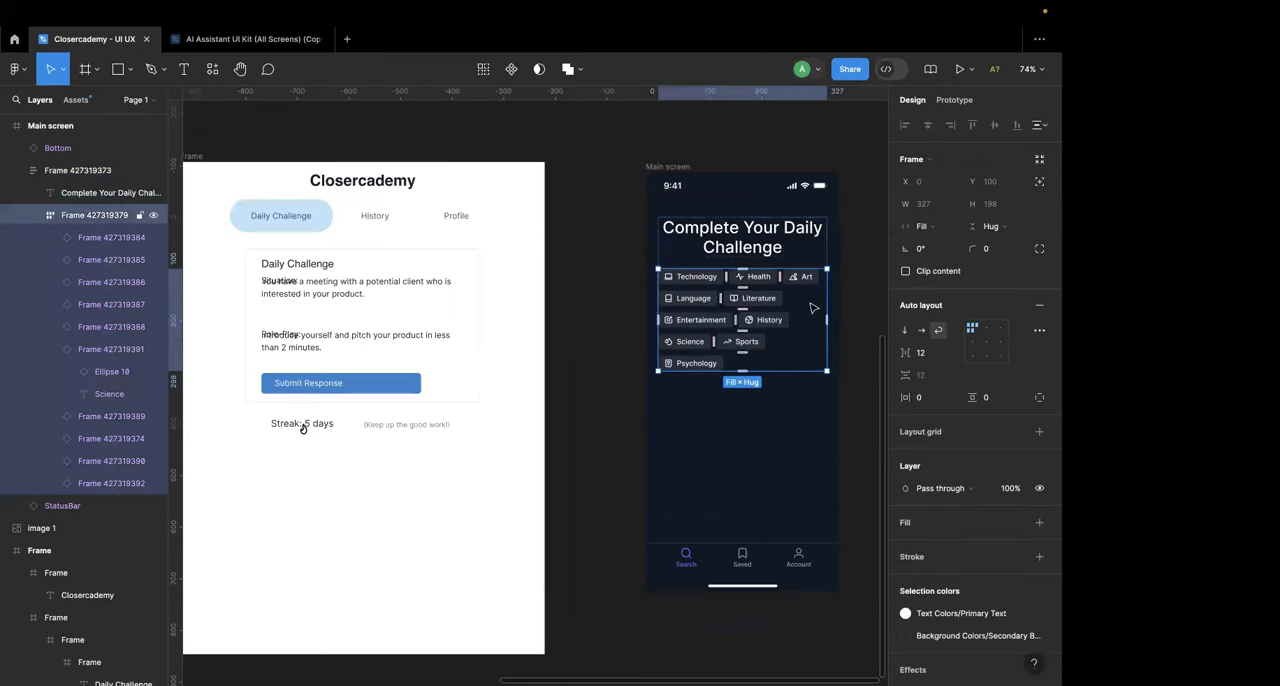
pyautogui.press('Delete')
# Step: Move the Main screen closer to the imported Closercademy frame and align their upper edges, at X 959, Y -298
pyautogui.scroll(-2, 570, 297)
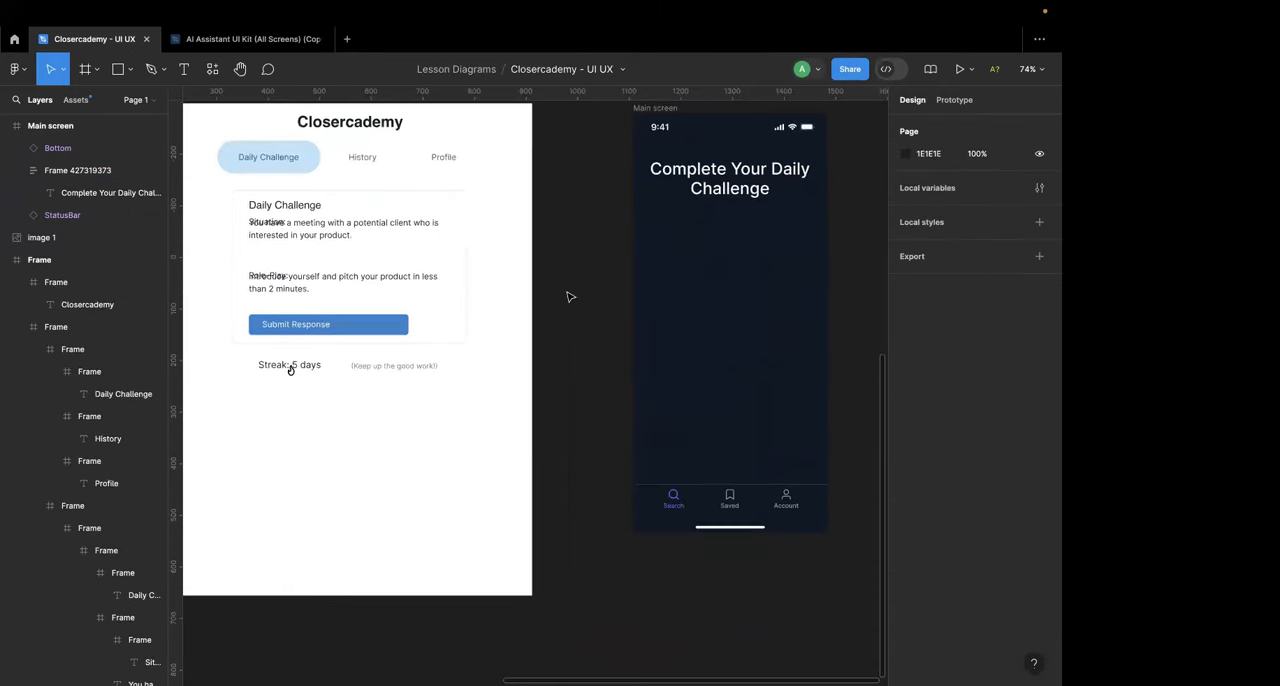
pyautogui.hscroll(-1, 565, 297)
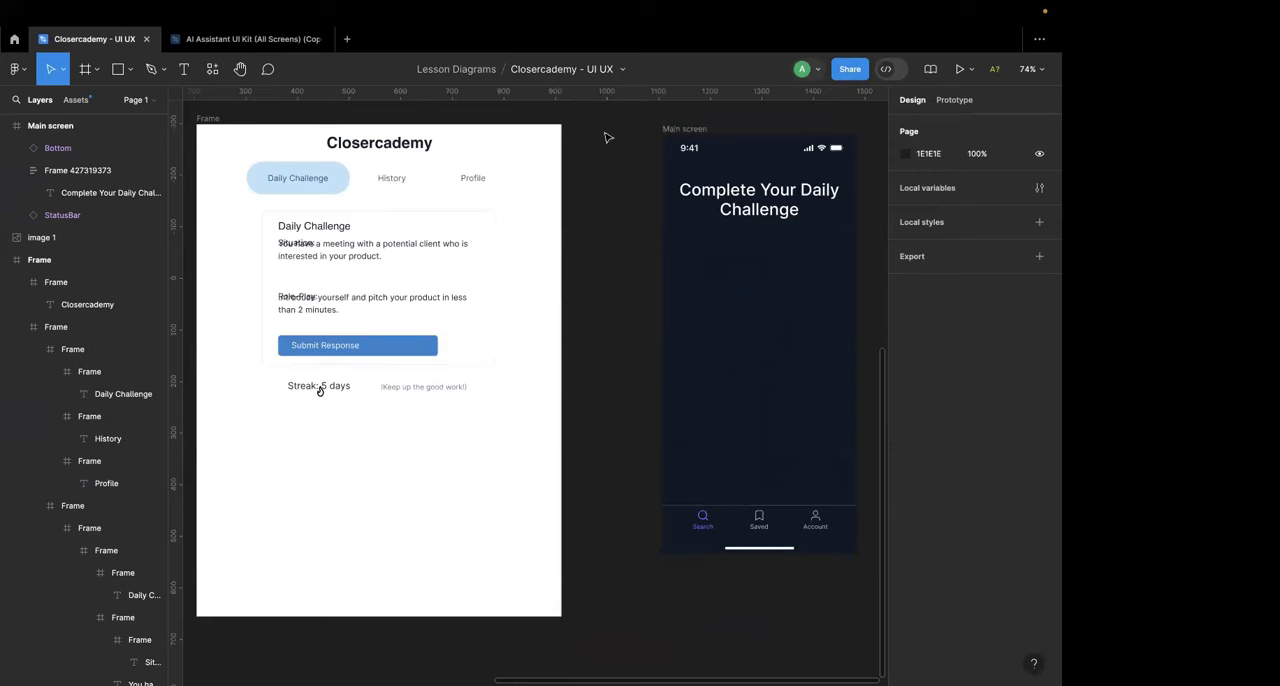
pyautogui.click(686, 130)
pyautogui.moveTo(686, 130); pyautogui.dragTo(613, 125)
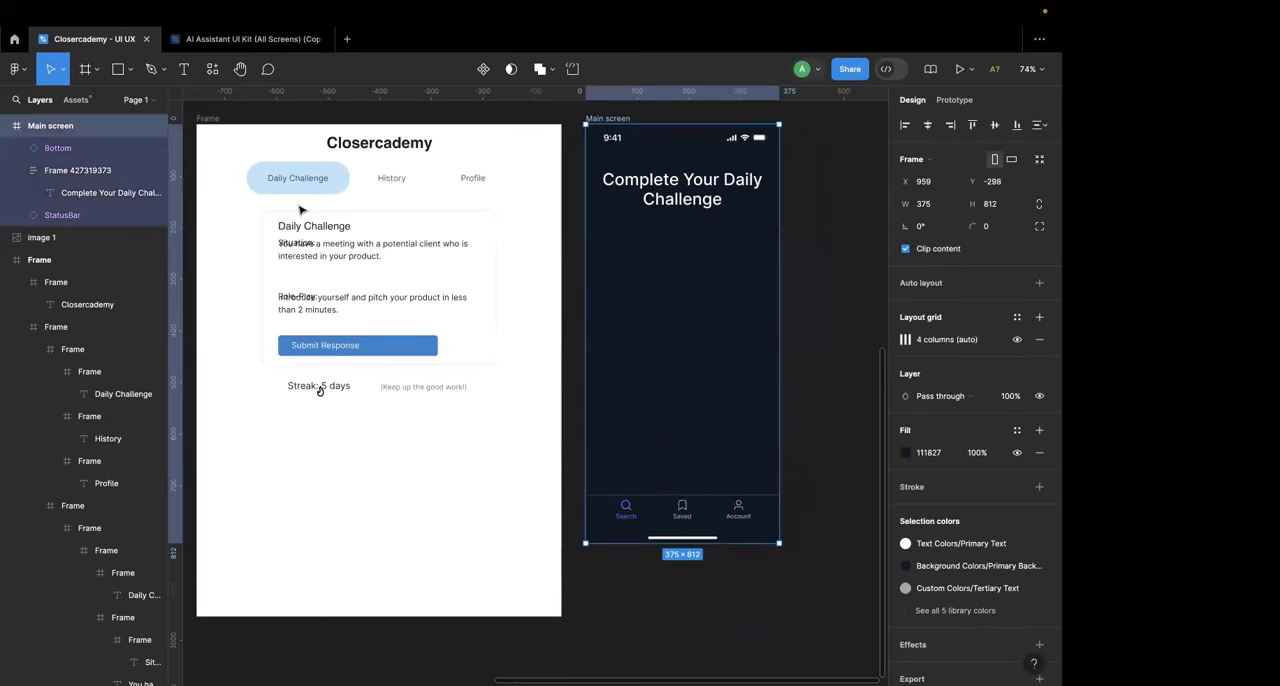
# Step: Check the imported frame's tab names and rename the Main screen's Search navigation label as "Daily Challenge"
pyautogui.click(296, 192)
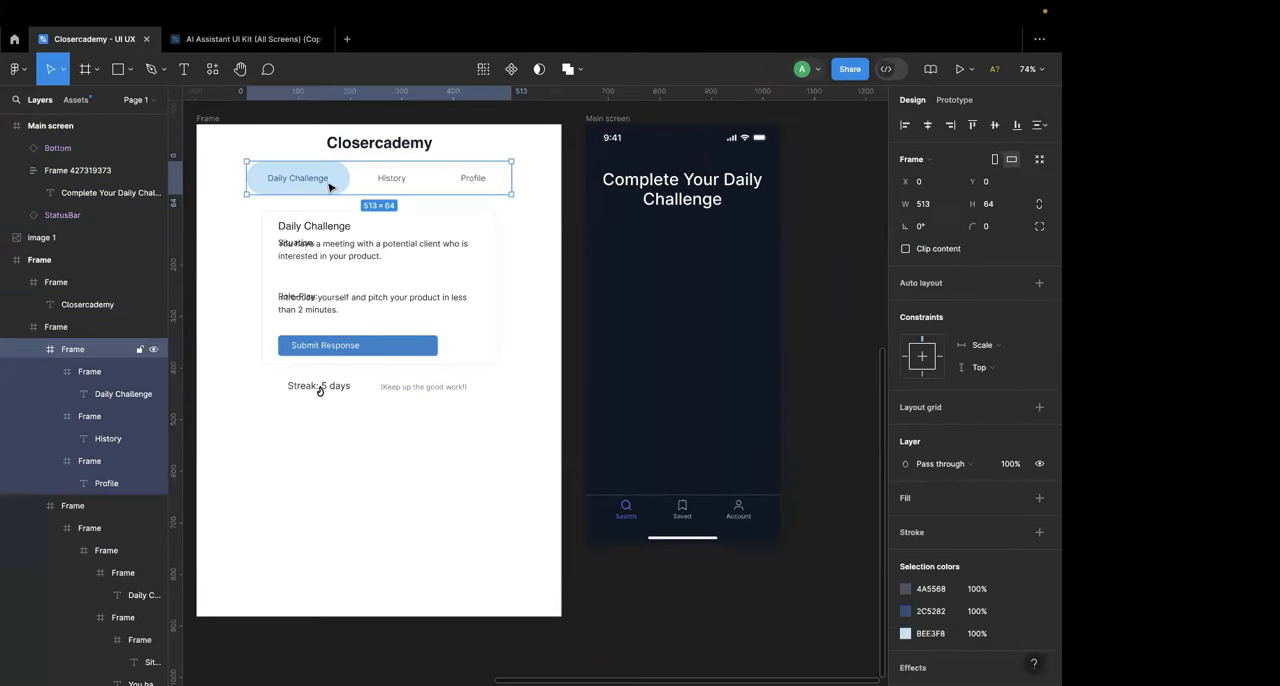
pyautogui.click(330, 184)
pyautogui.click(401, 178)
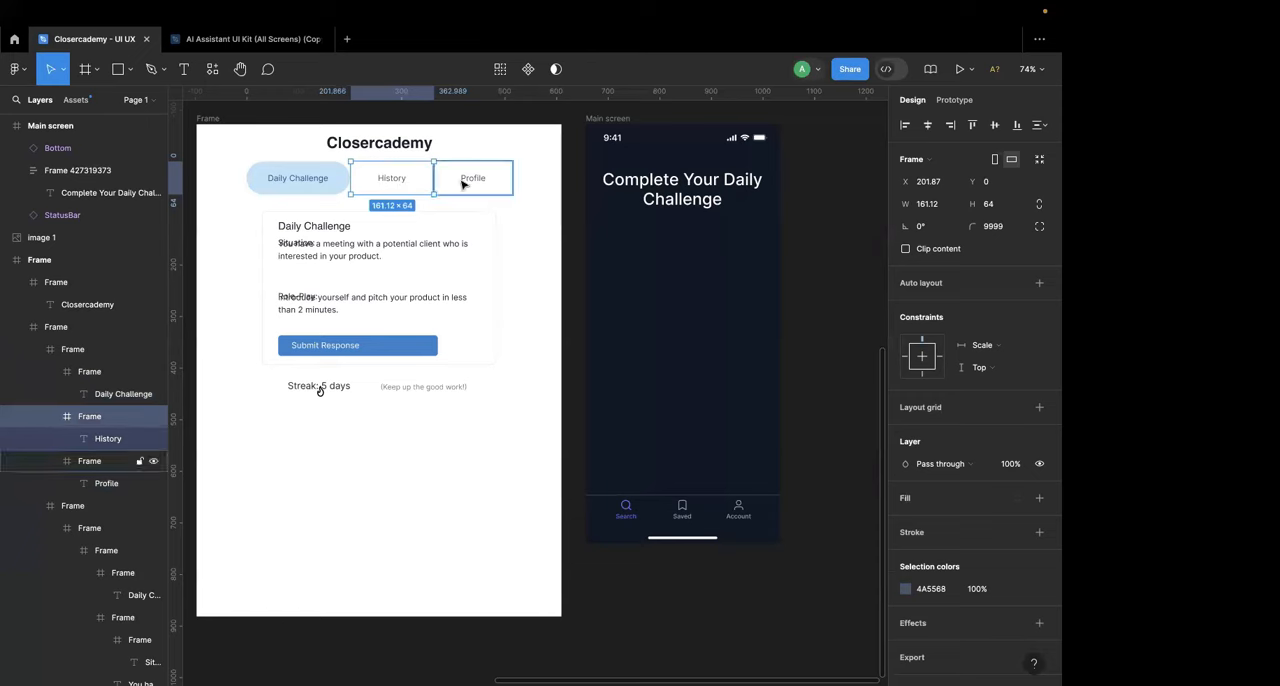
pyautogui.click(626, 514)
pyautogui.doubleClick(626, 515)
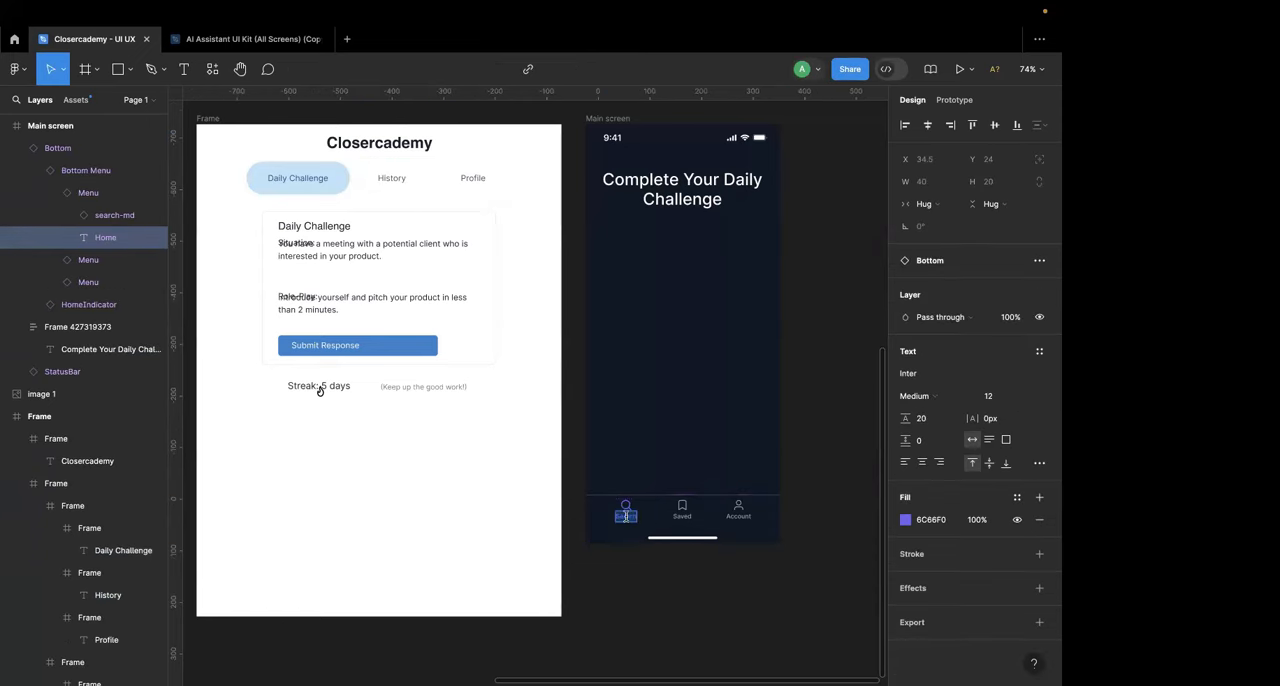
pyautogui.scroll(5, 629, 523)
pyautogui.hscroll(2, 629, 523)
pyautogui.write('daily')
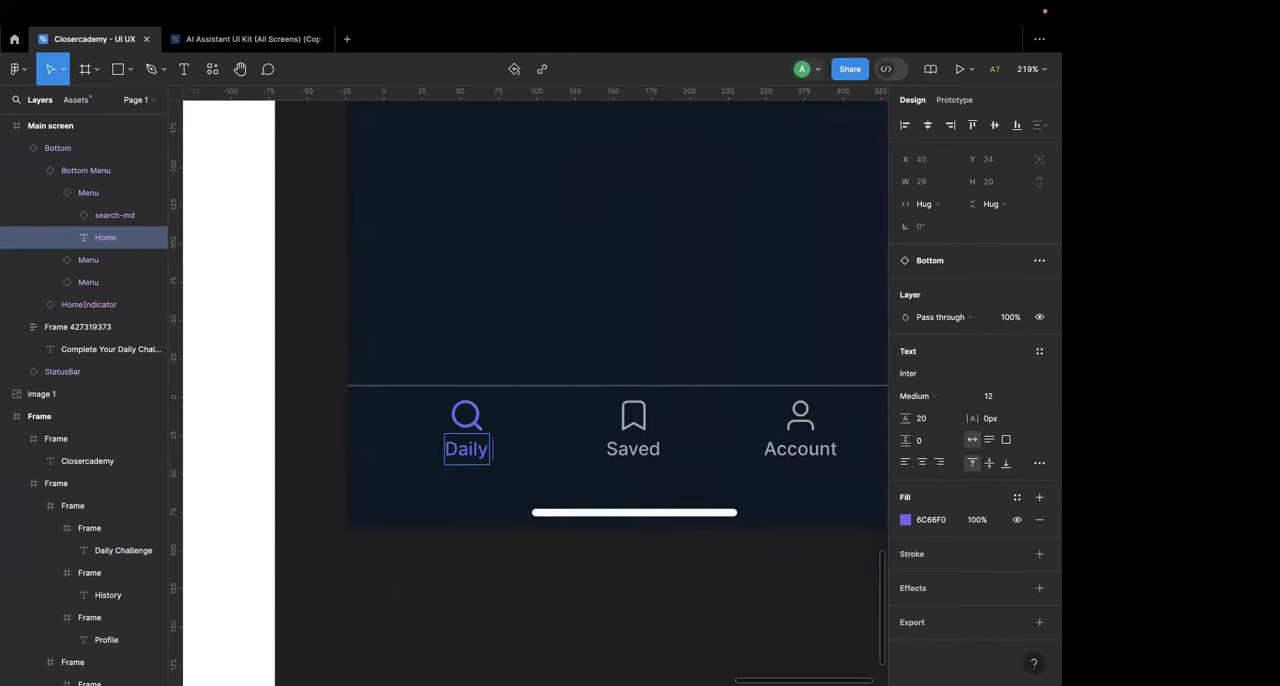
pyautogui.write(' Challenge')
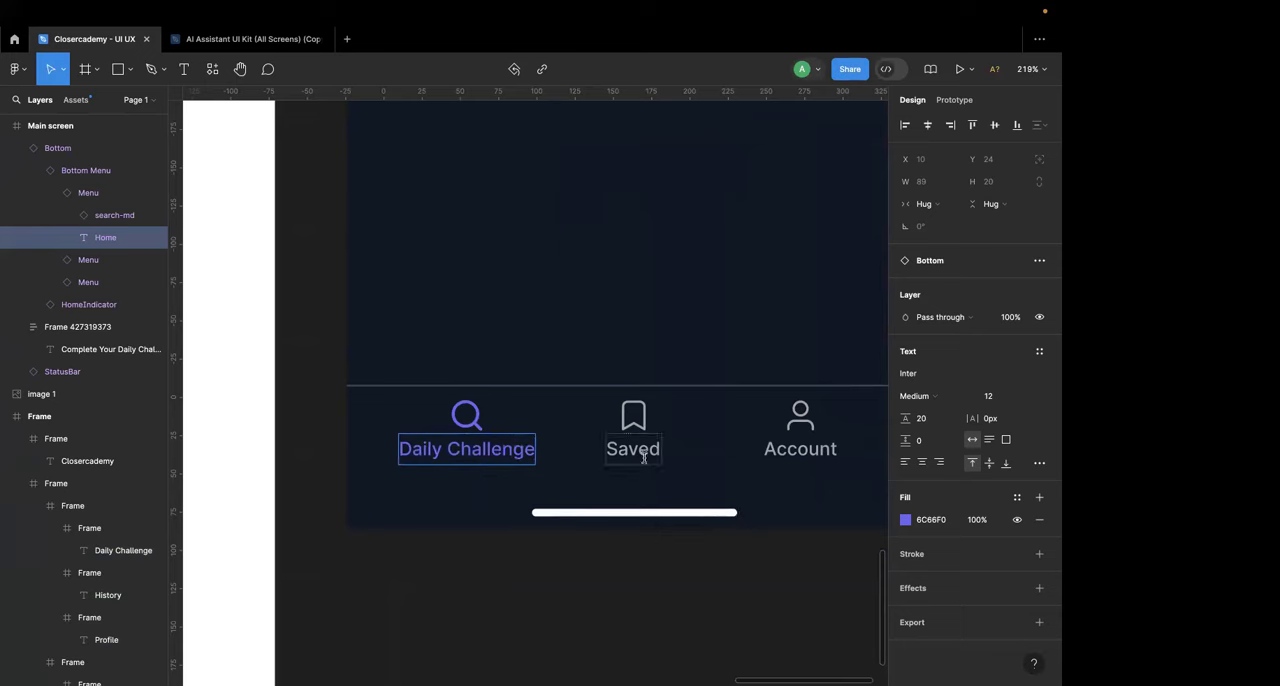
# Step: Rename the Saved navigation label as "History" and the Account label as "Profile"
pyautogui.doubleClick(643, 457)
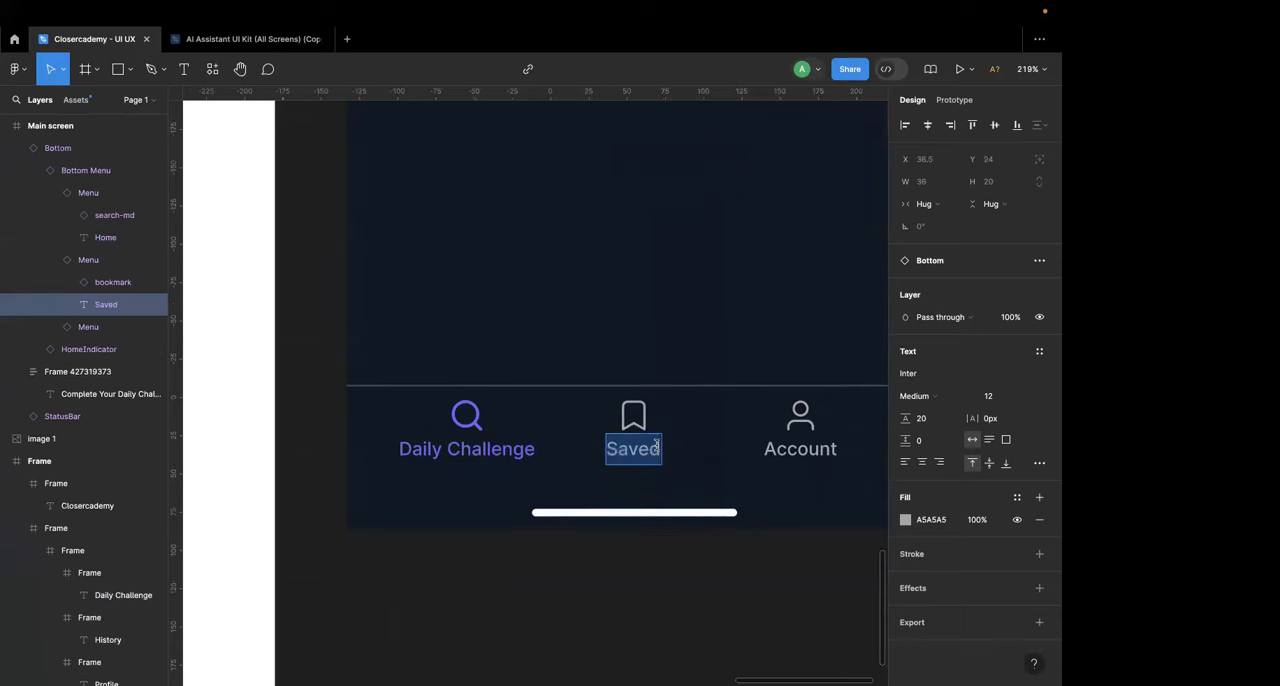
pyautogui.scroll(-5, 657, 446)
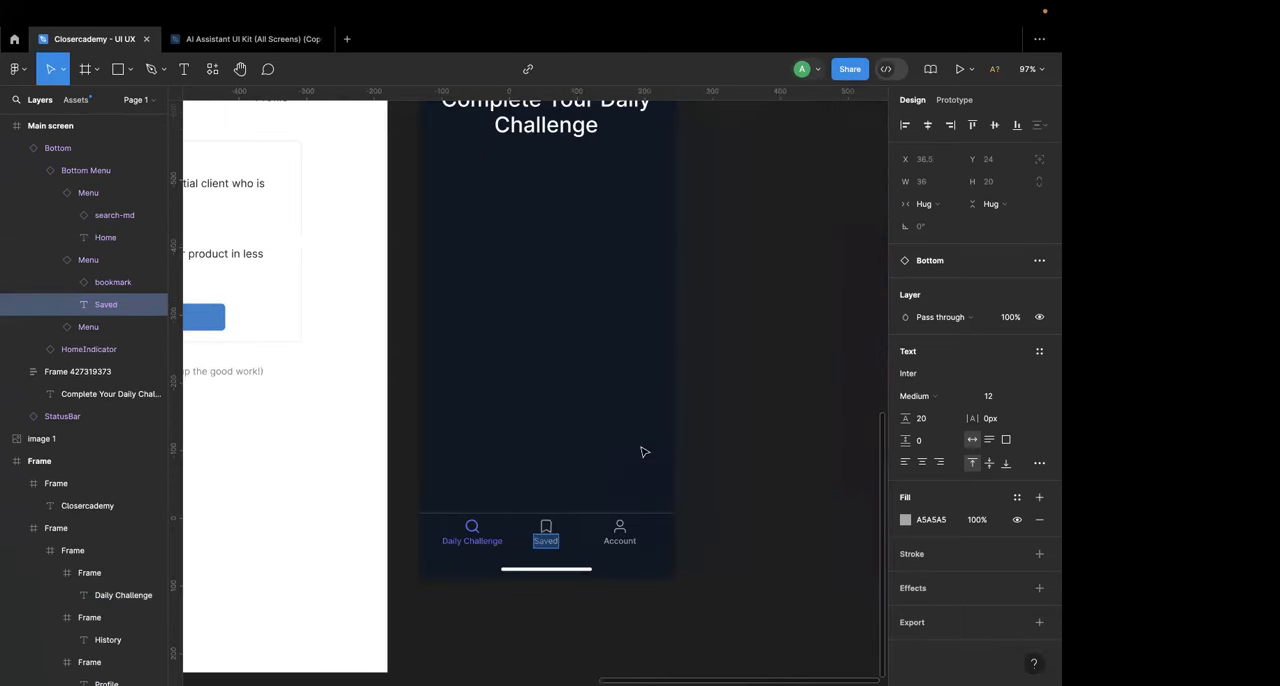
pyautogui.scroll(3, 572, 506)
pyautogui.write('History')
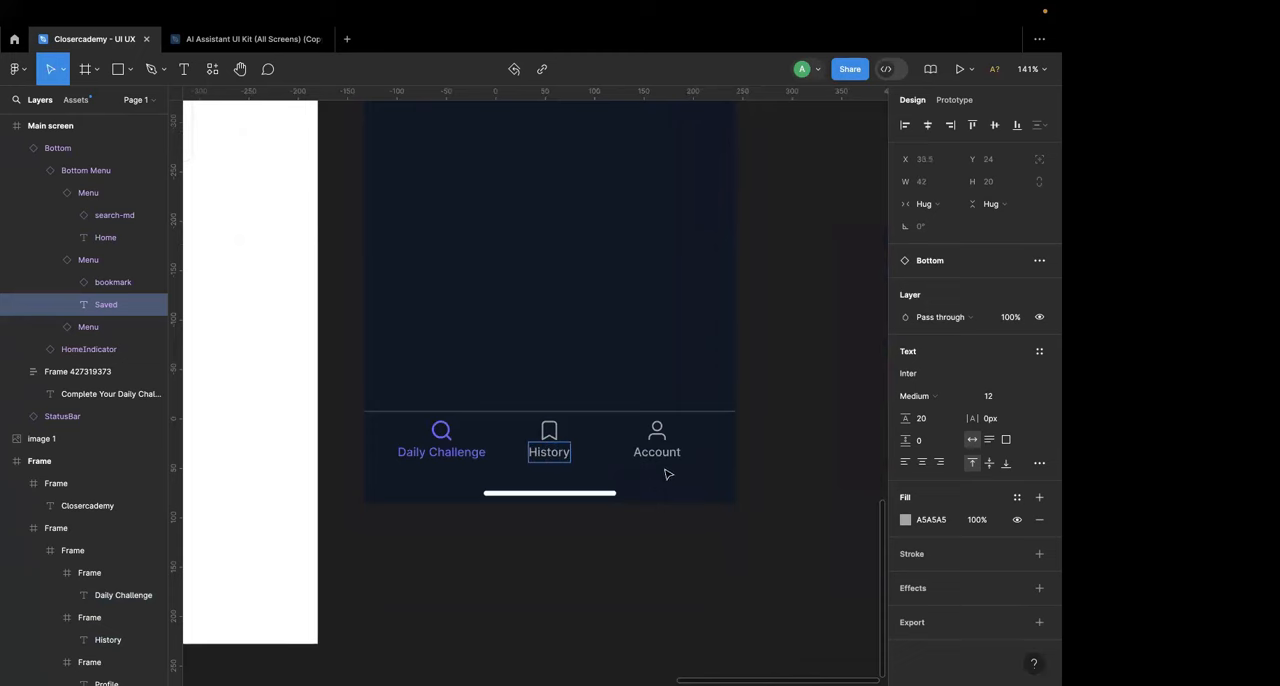
pyautogui.doubleClick(657, 452)
pyautogui.write('Profile')
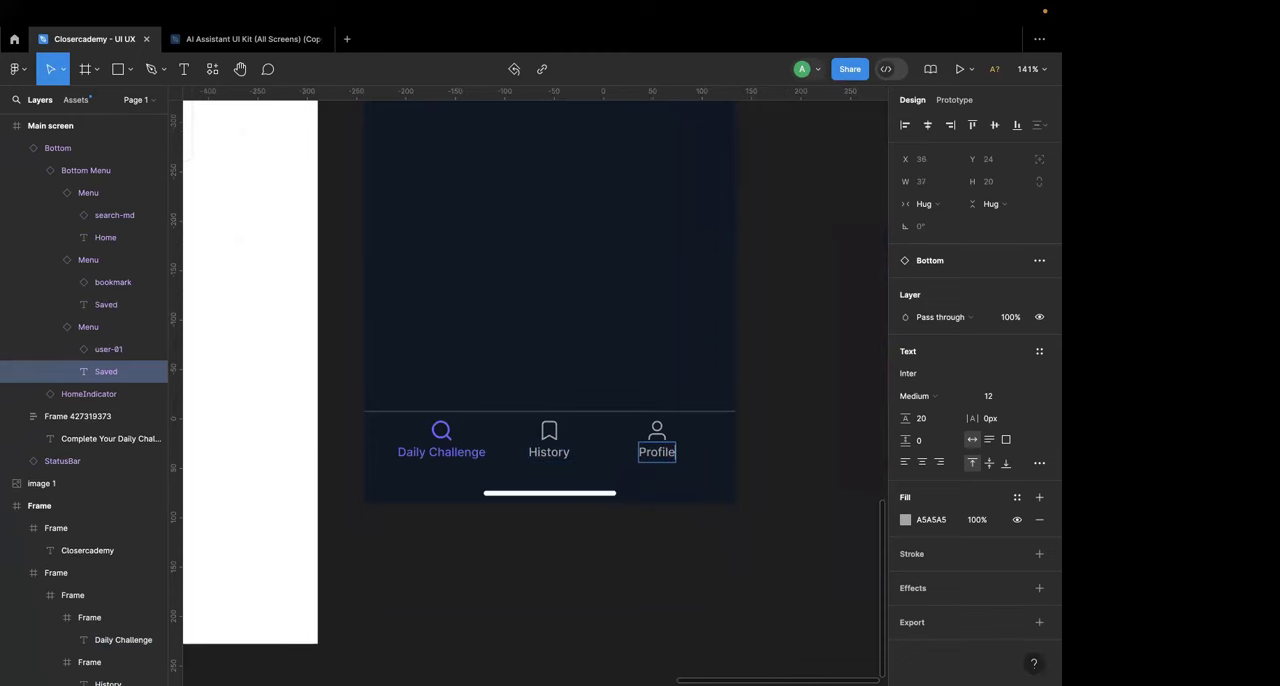
pyautogui.click(786, 437)
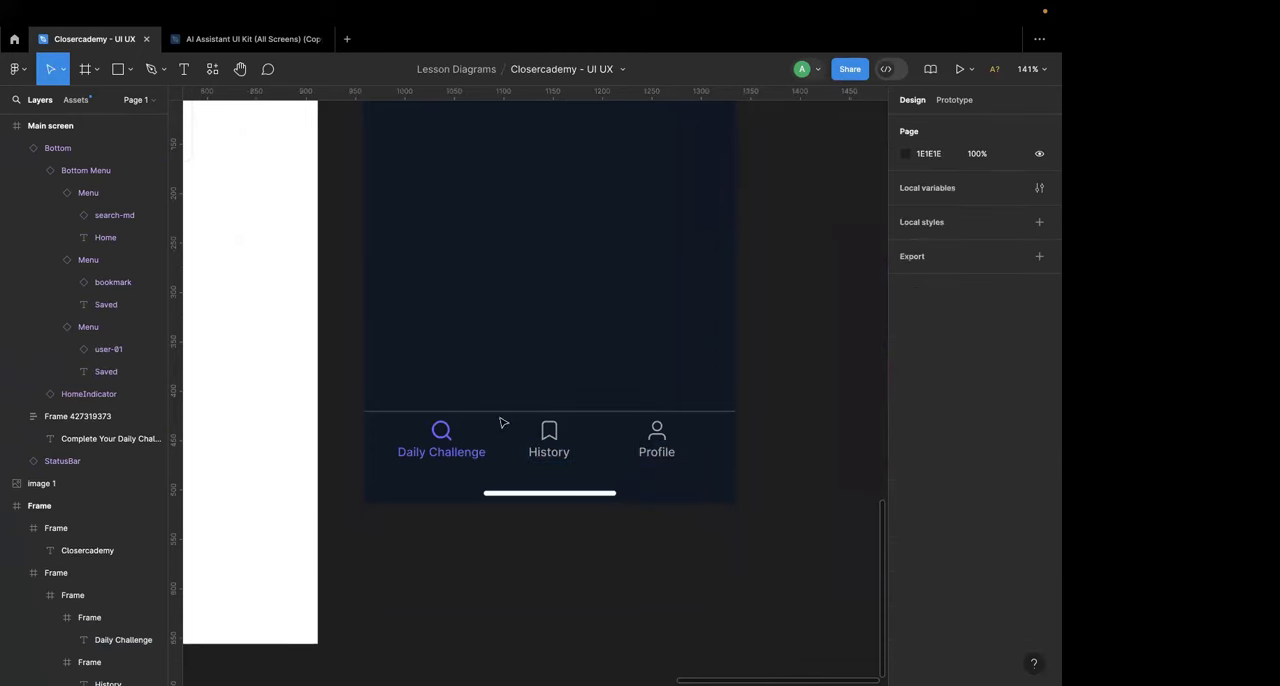
# Step: Select the search icon above the Daily Challenge label in the Main screen's navigation bar
pyautogui.doubleClick(443, 430)
pyautogui.doubleClick(443, 430)
pyautogui.scroll(-5, 443, 430)
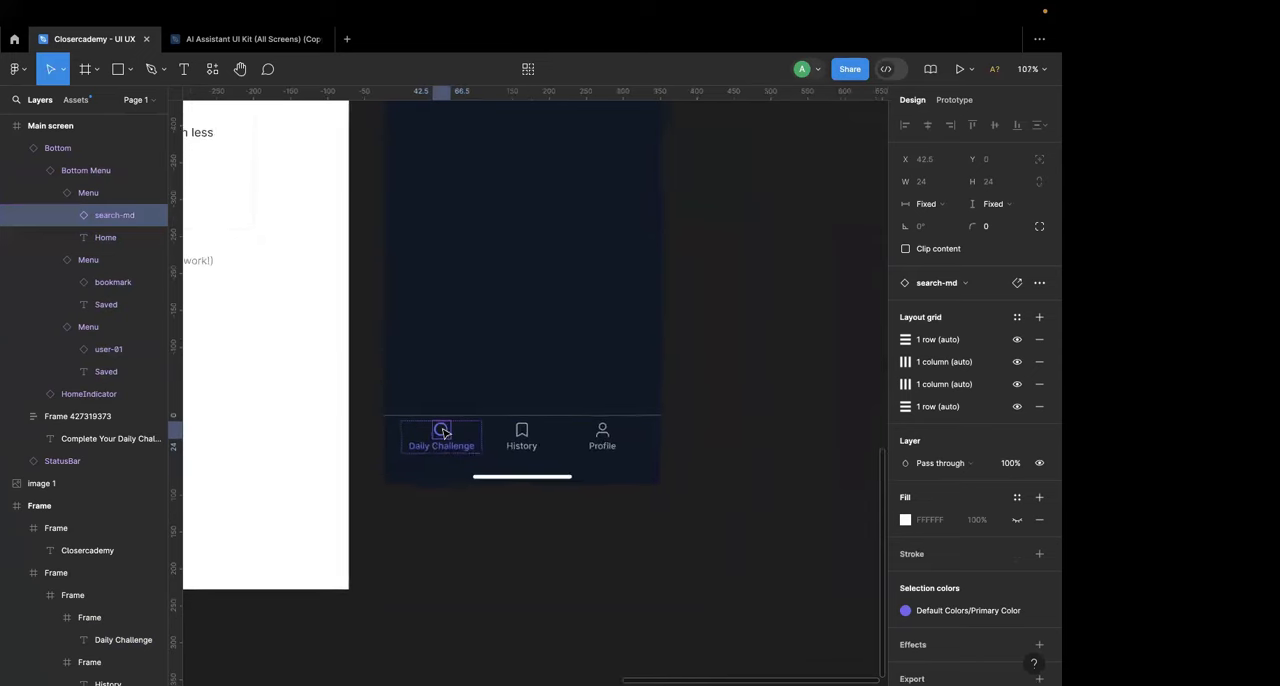
pyautogui.hscroll(-2, 443, 432)
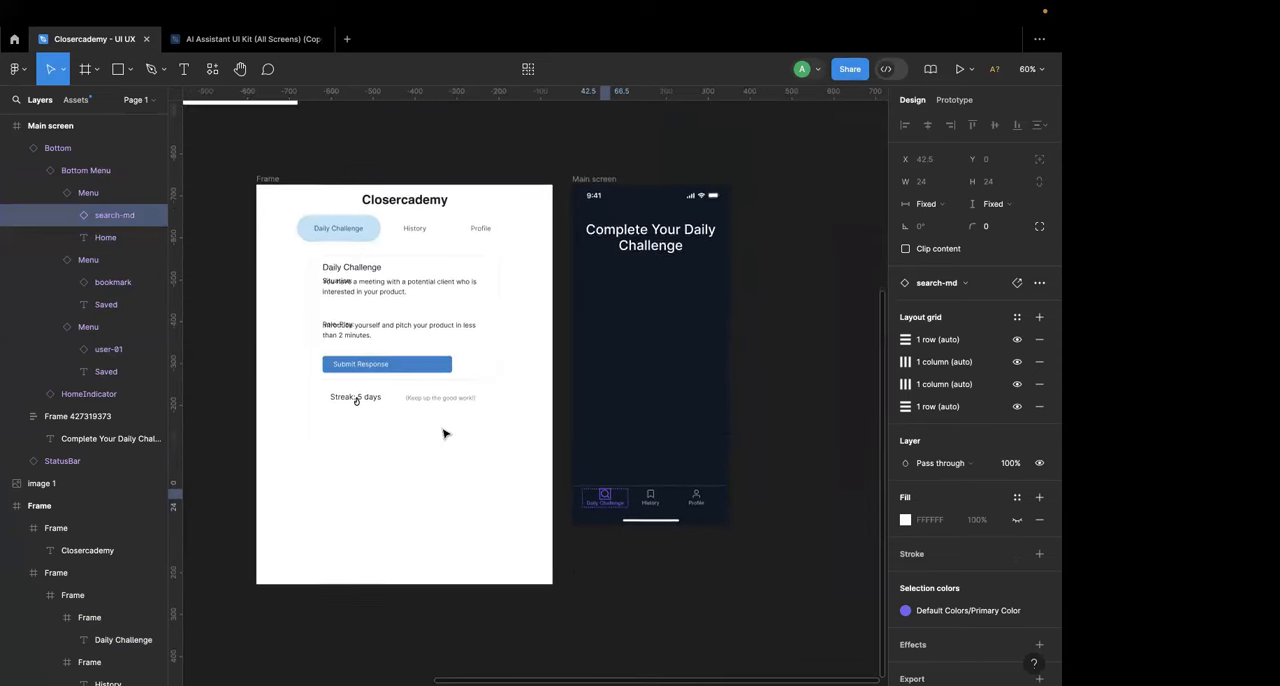
# Step: Try to find a lightning icon by searching the component libraries
pyautogui.click(210, 72)
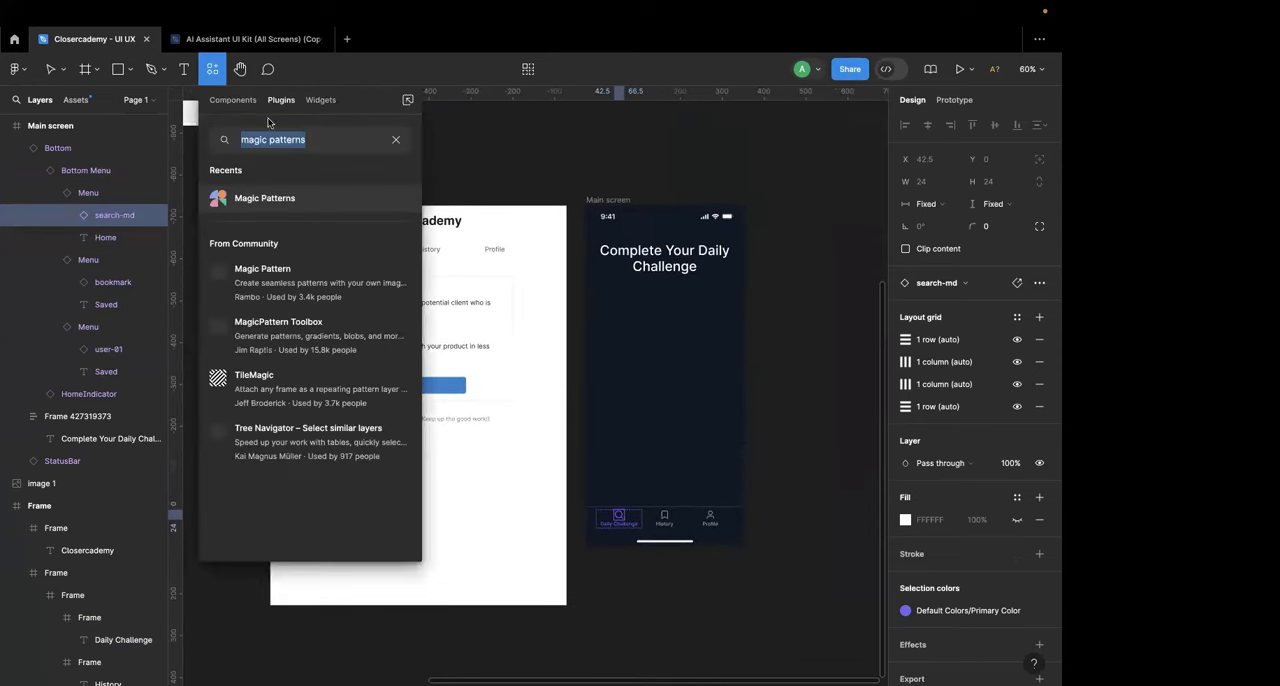
pyautogui.click(390, 140)
pyautogui.click(212, 69)
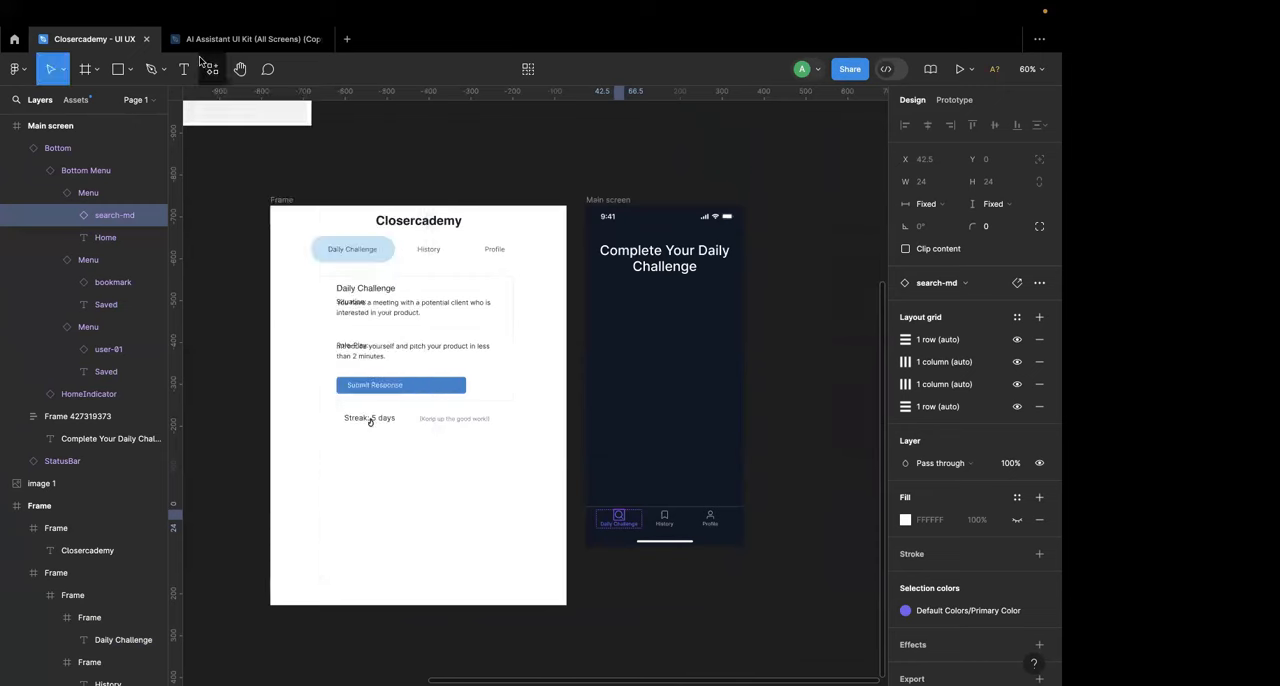
pyautogui.click(212, 69)
pyautogui.click(236, 100)
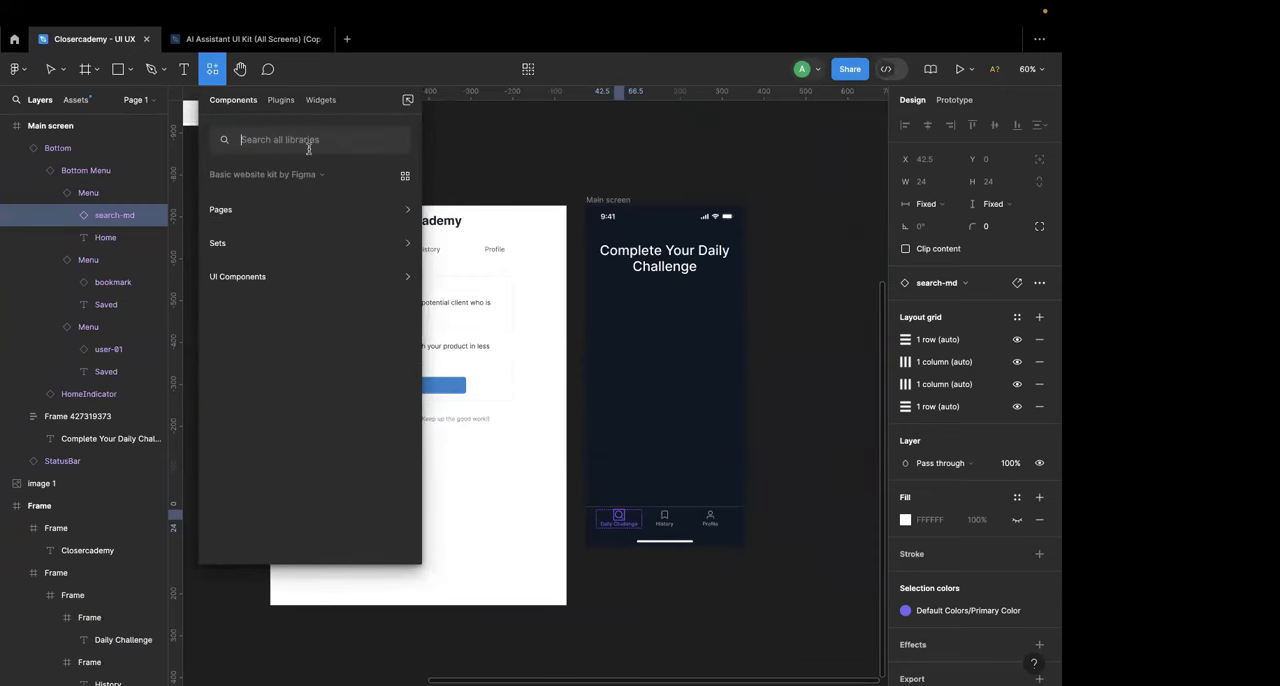
pyautogui.write('icons')
pyautogui.press('BackSpace')
pyautogui.press('BackSpace')
pyautogui.press('BackSpace')
pyautogui.press('BackSpace')
pyautogui.press('BackSpace')
pyautogui.write('ligh')
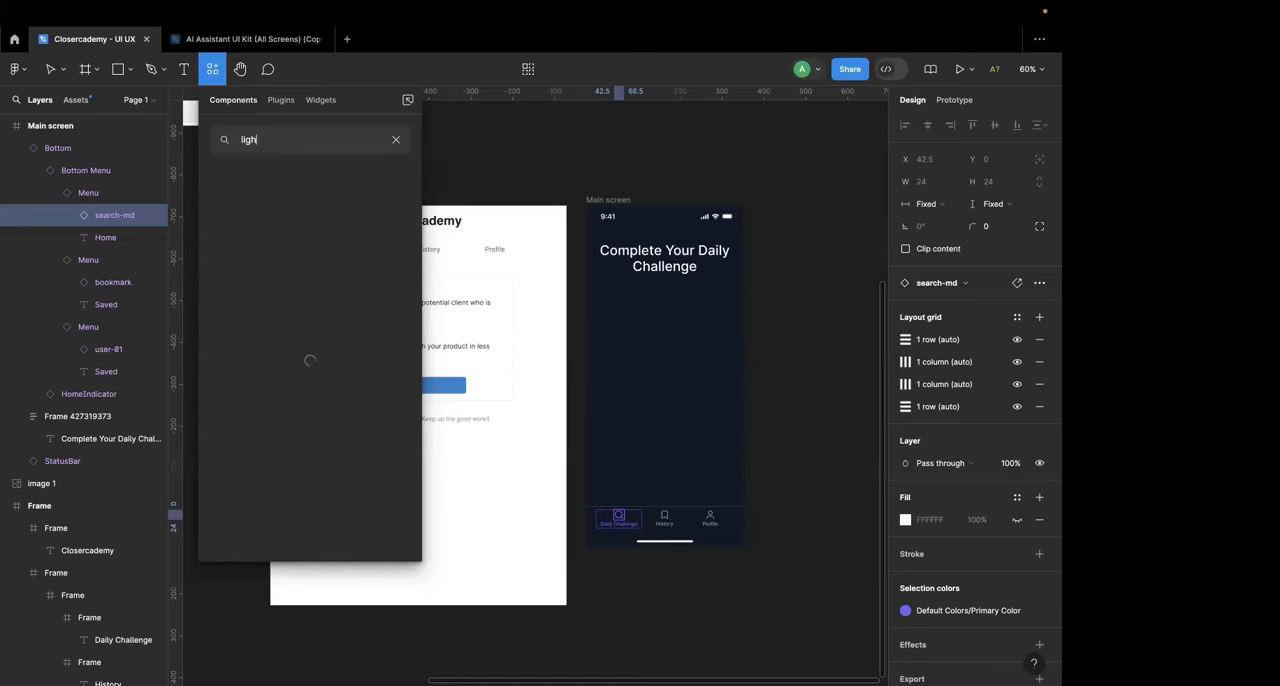
pyautogui.press('BackSpace')
pyautogui.press('BackSpace')
pyautogui.press('BackSpace')
pyautogui.press('BackSpace')
pyautogui.press('BackSpace')
pyautogui.press('BackSpace')
pyautogui.press('BackSpace')
pyautogui.press('BackSpace')
pyautogui.press('BackSpace')
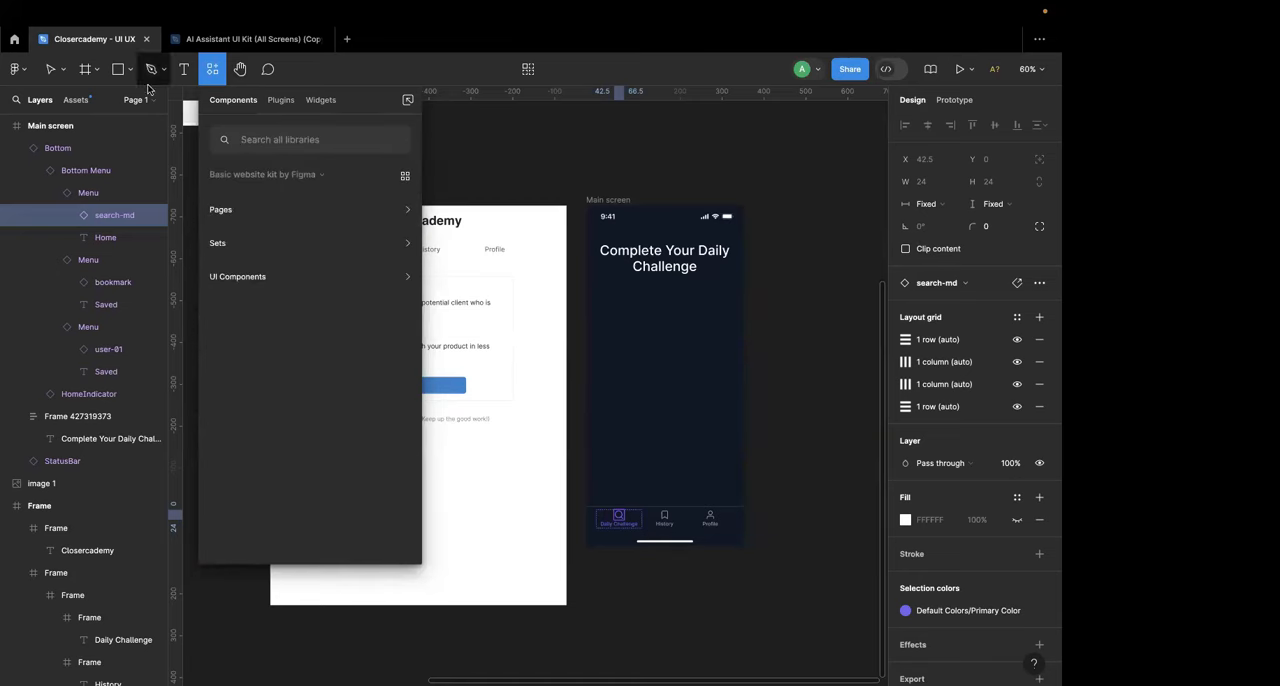
# Step: Run the Icons8 plugin, search its icons for "lightning" and insert the Lightning Bolt icon
pyautogui.click(18, 69)
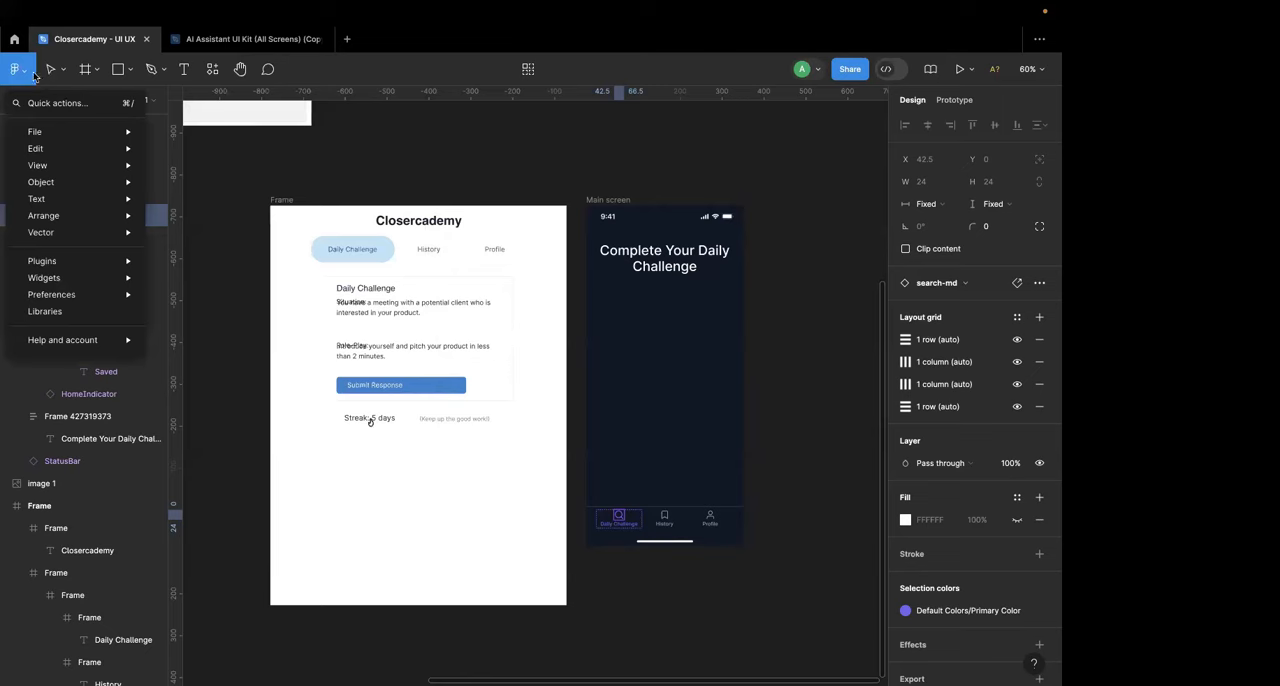
pyautogui.moveTo(58, 261)
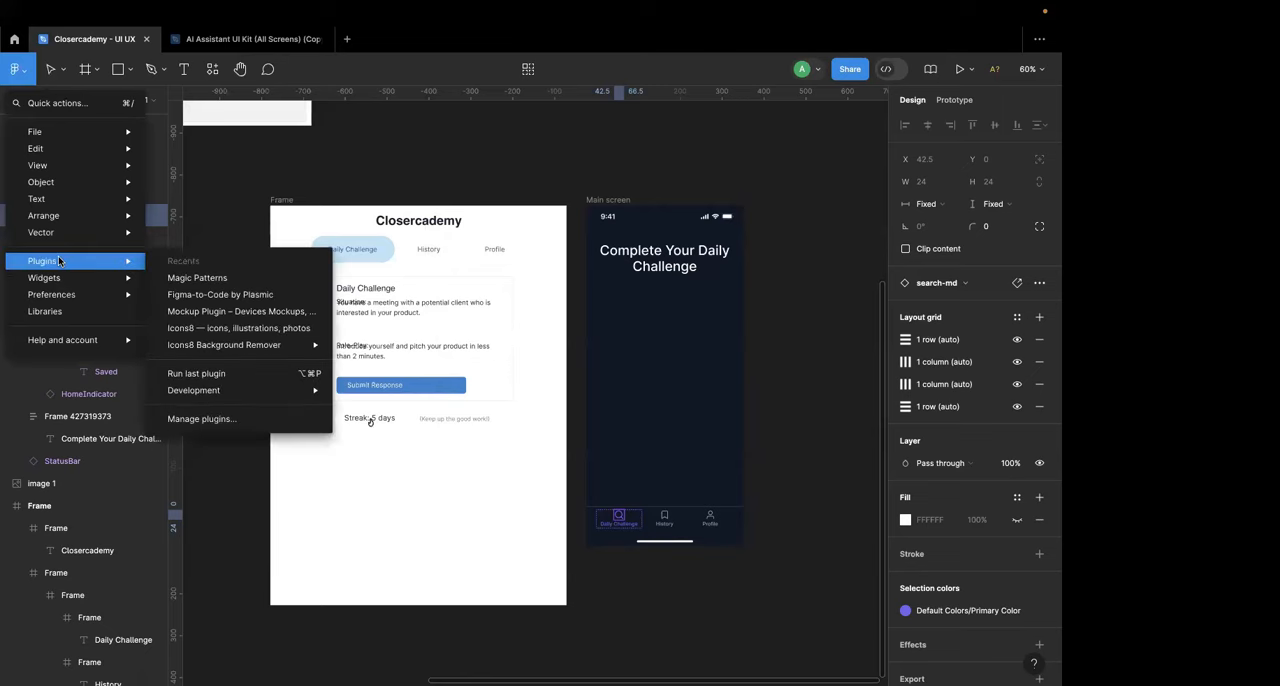
pyautogui.click(270, 334)
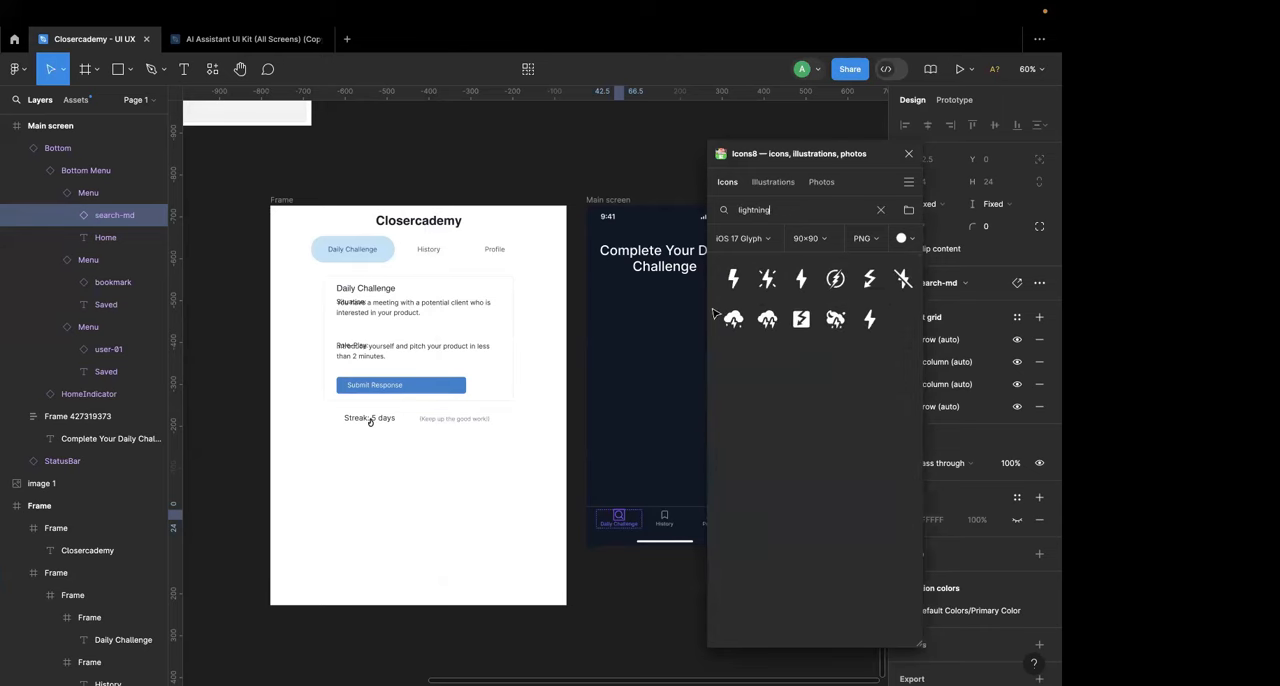
pyautogui.hscroll(4, 702, 311)
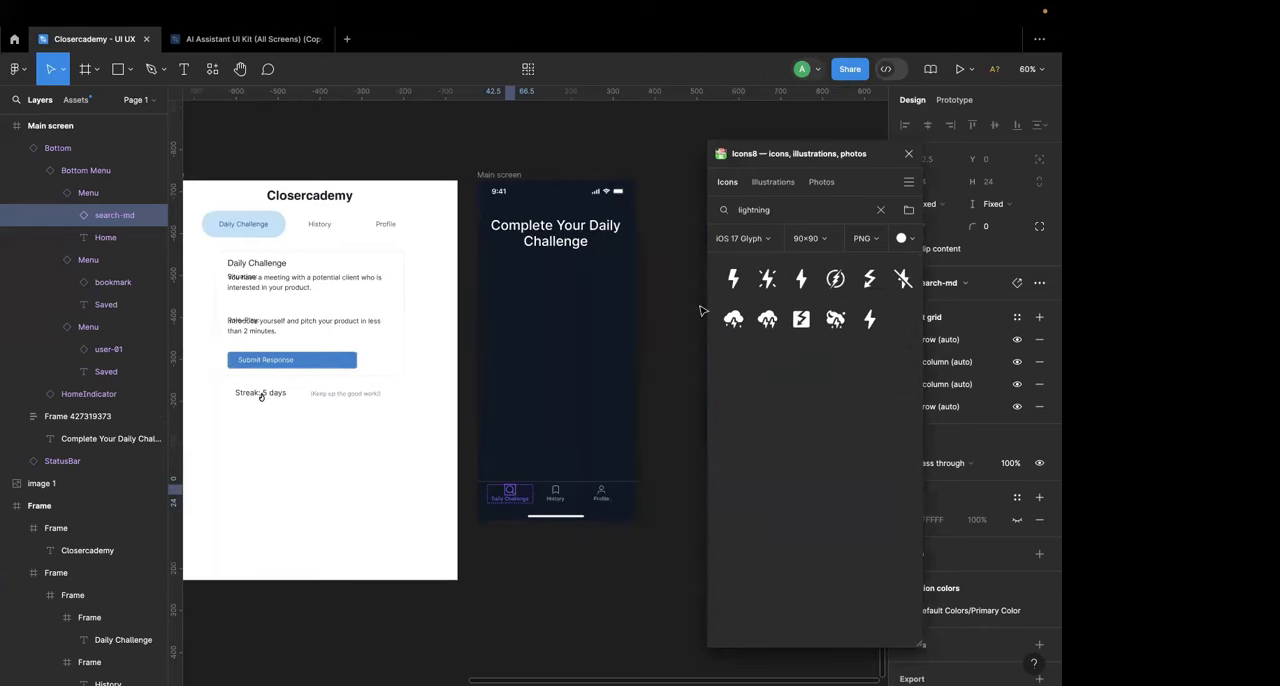
pyautogui.click(746, 286)
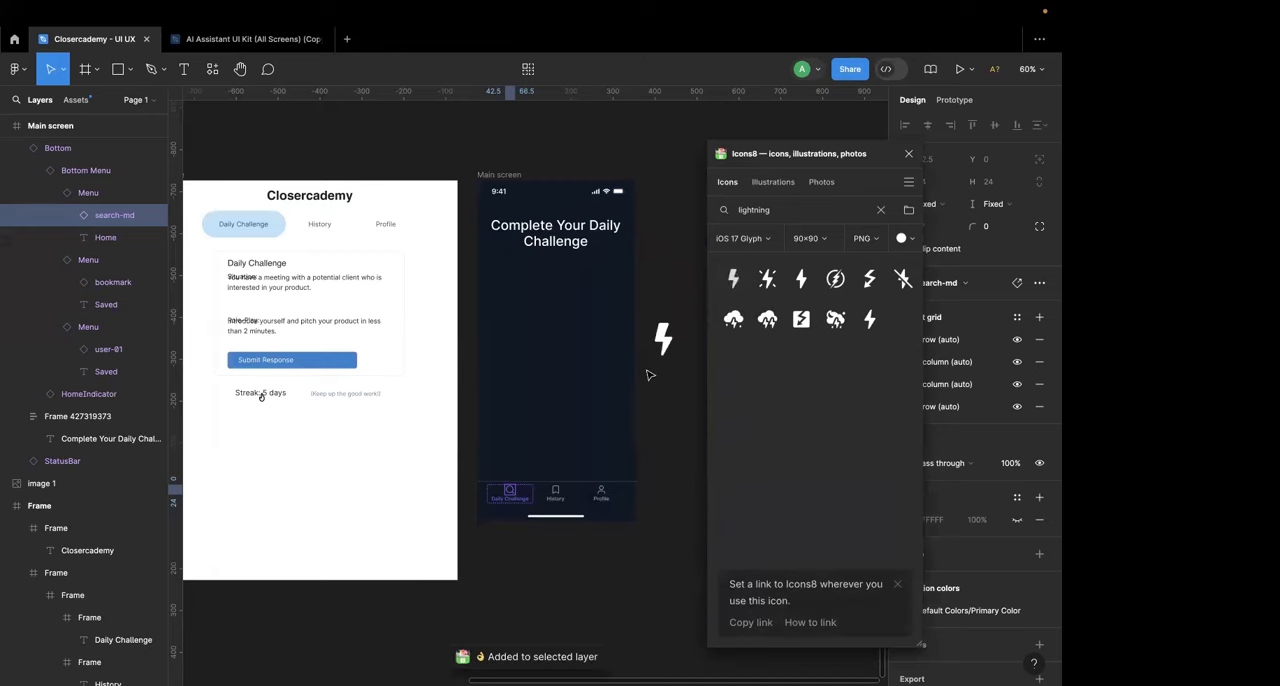
# Step: Move the lightning bolt image onto the empty canvas just below the Main screen, at about X 983, Y 566
pyautogui.scroll(4, 648, 374)
pyautogui.scroll(-1, 648, 374)
pyautogui.click(683, 277)
pyautogui.moveTo(683, 280); pyautogui.dragTo(448, 595)
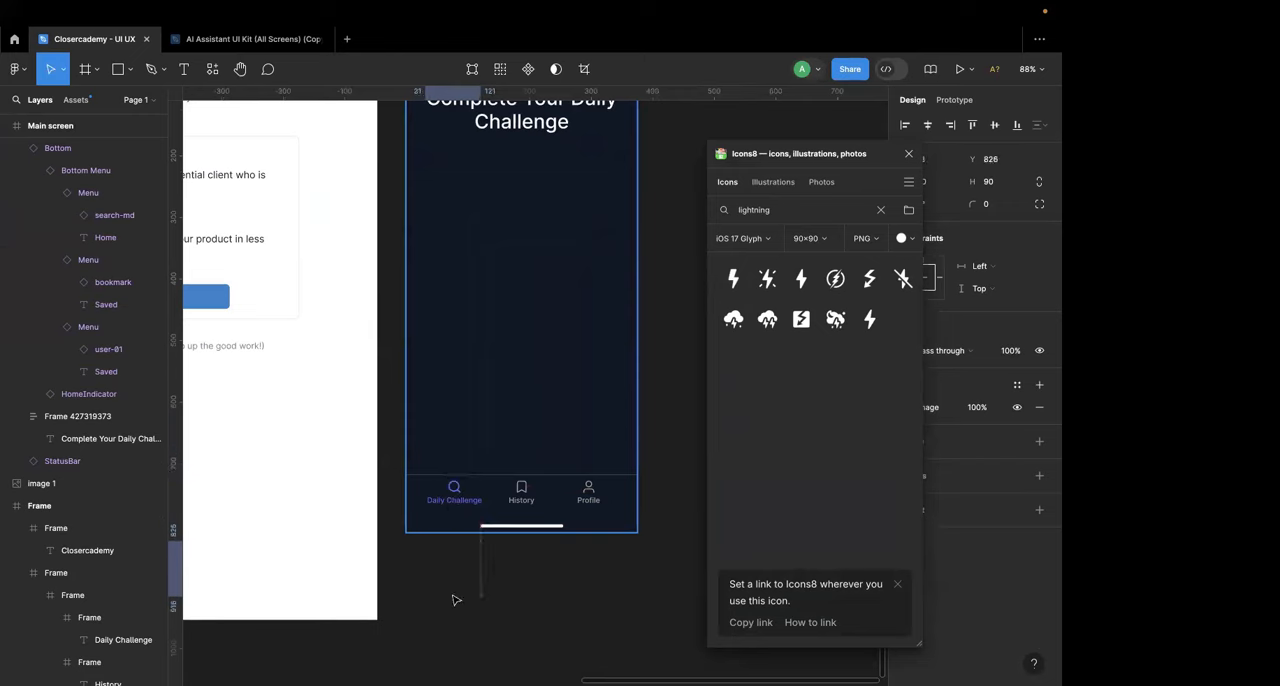
# Step: Cut the lightning bolt image from the canvas below the Main screen
pyautogui.scroll(3, 452, 525)
pyautogui.click(460, 481)
pyautogui.doubleClick(459, 479)
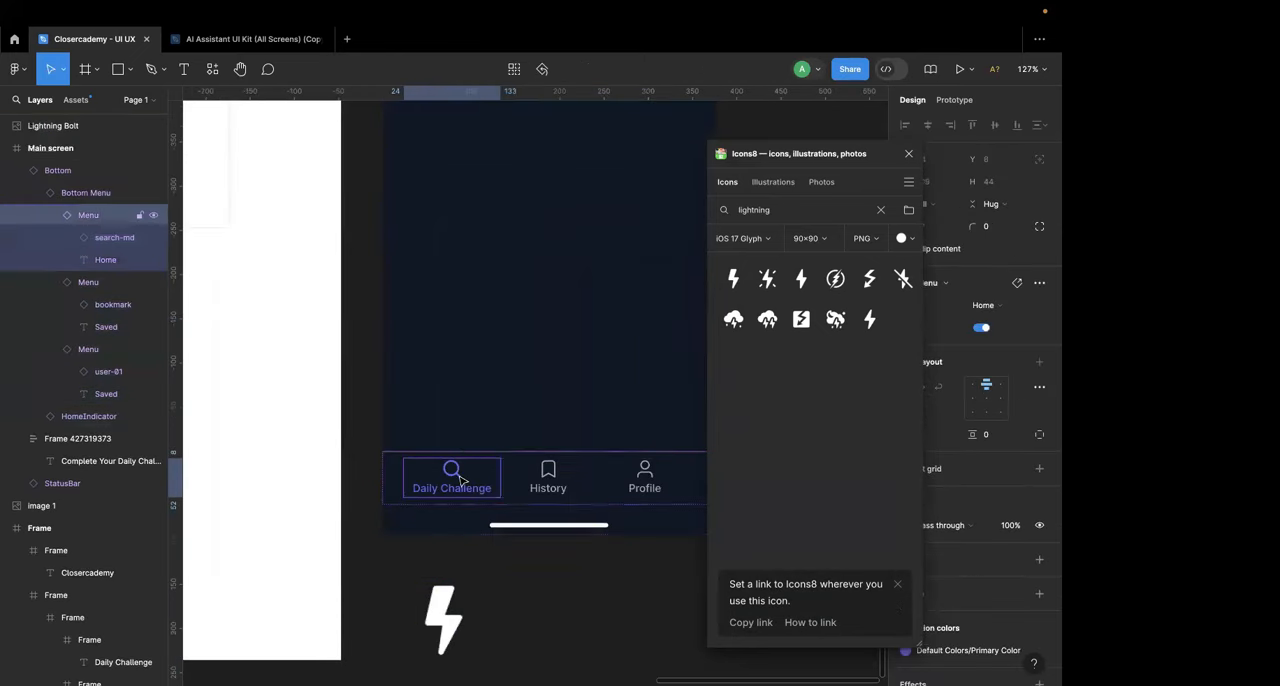
pyautogui.rightClick(458, 478)
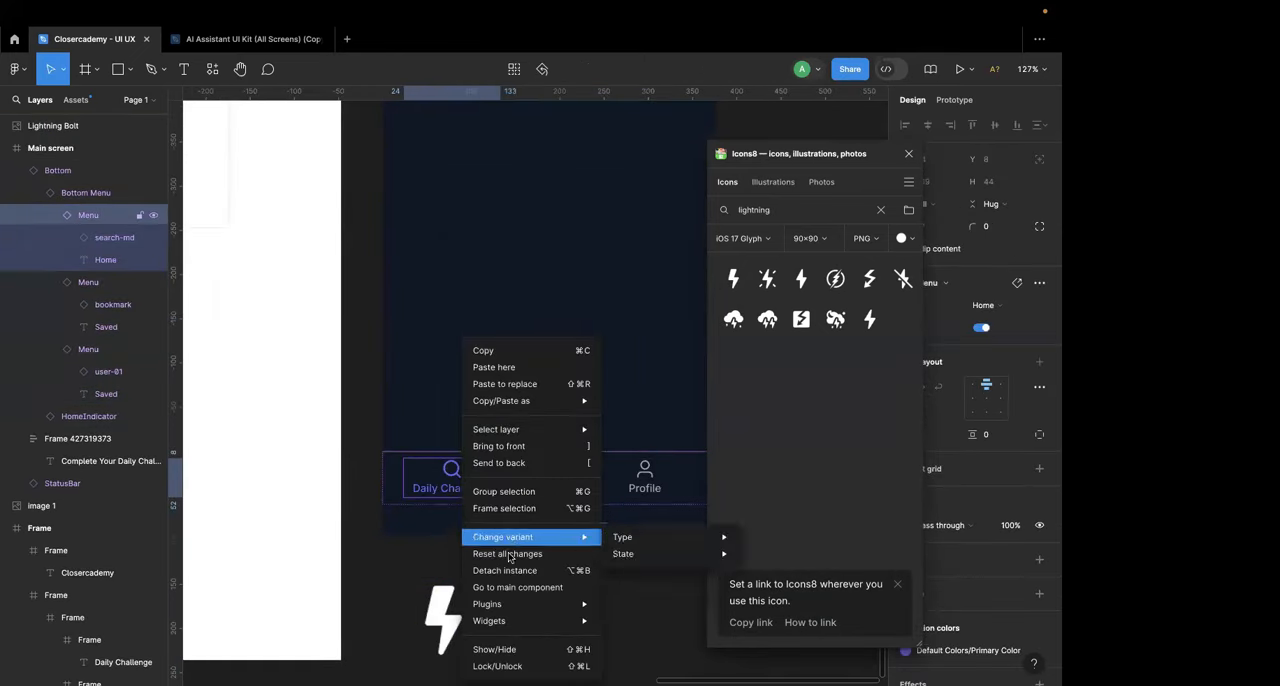
pyautogui.click(438, 613)
pyautogui.click(442, 615)
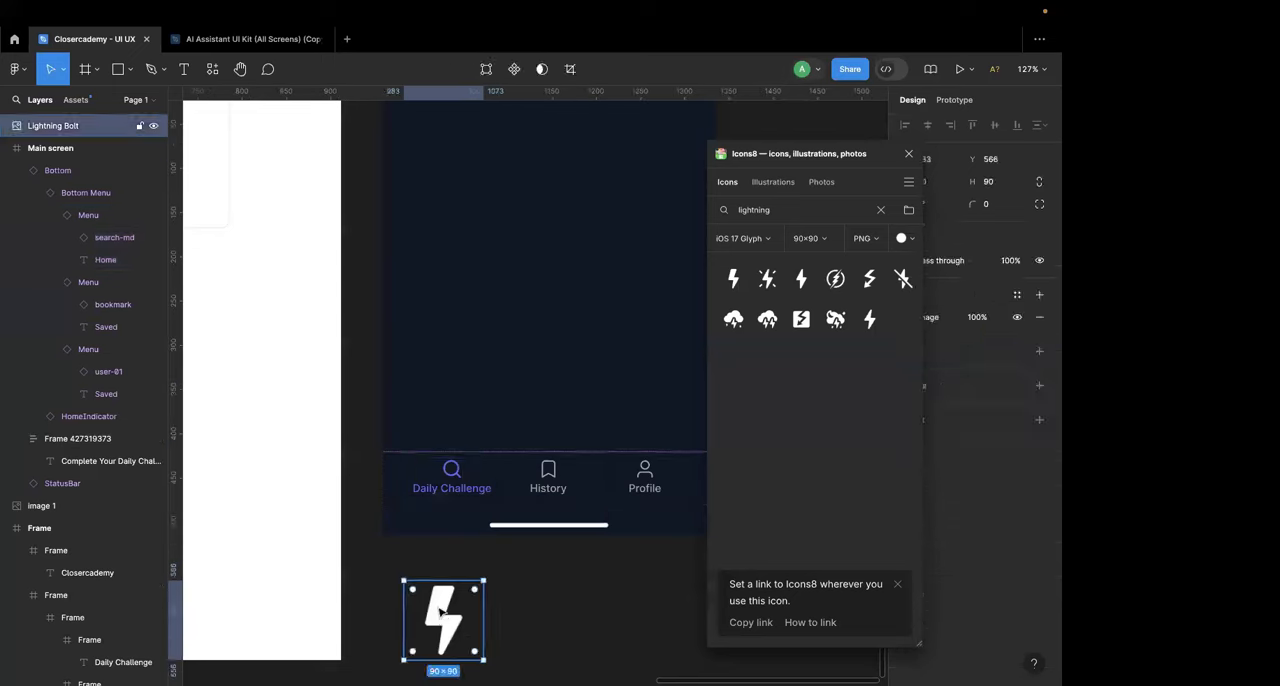
pyautogui.press('Delete')
# Step: Go to the main component of the Daily Challenge menu item and bring the kit's Bottom component into view
pyautogui.rightClick(456, 485)
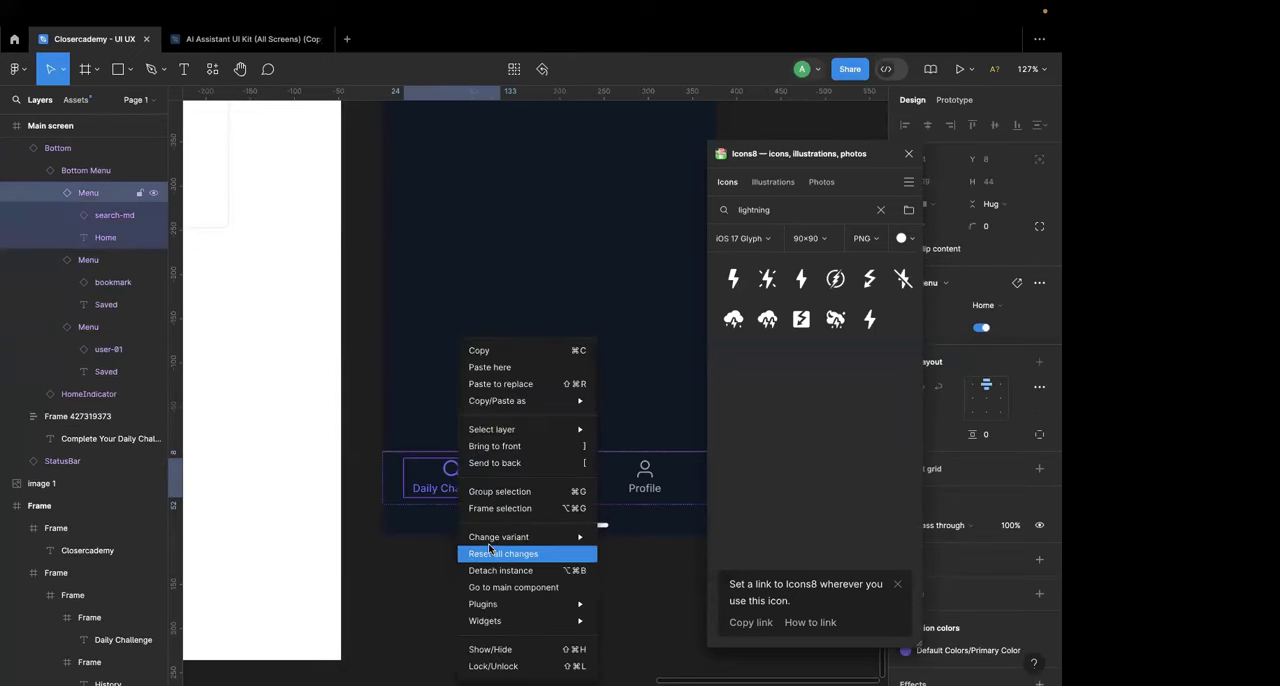
pyautogui.click(500, 587)
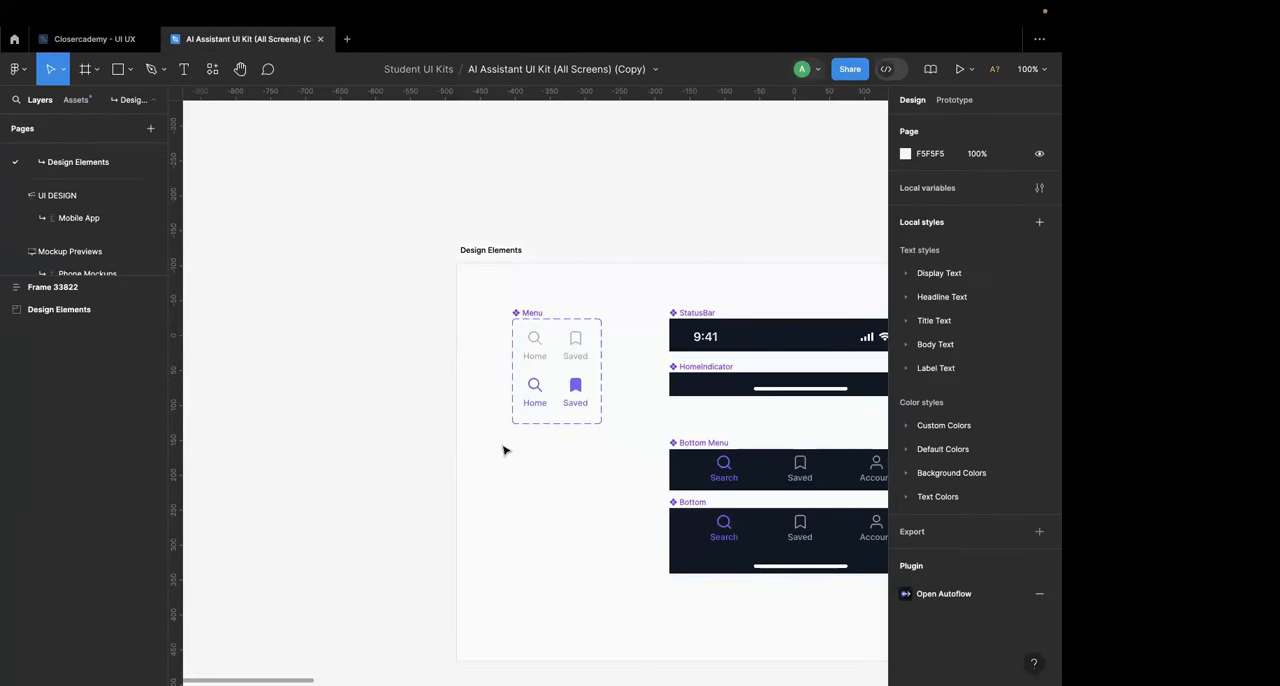
pyautogui.hscroll(3, 505, 450)
pyautogui.hscroll(3, 480, 440)
pyautogui.scroll(5, 493, 432)
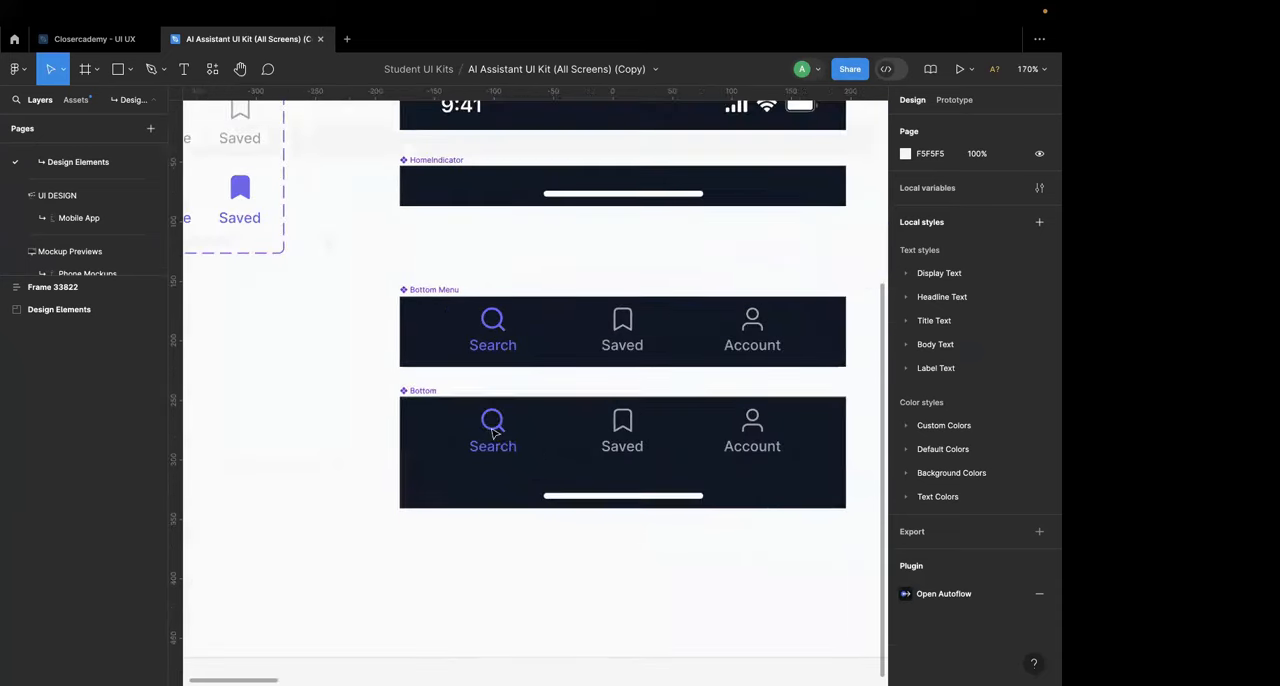
# Step: Try to replace the search icon in the Bottom component's Search item with the lightning bolt, and undo the changes
pyautogui.click(494, 430)
pyautogui.doubleClick(497, 426)
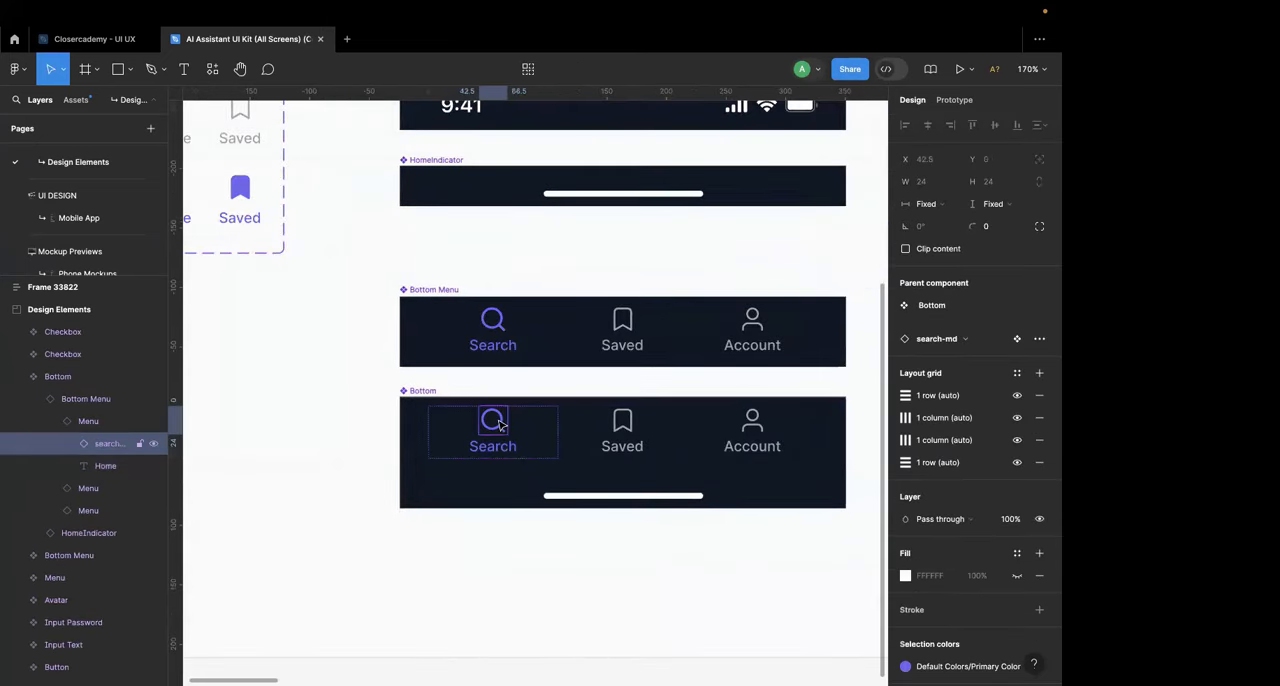
pyautogui.press('Delete')
pyautogui.click(501, 425)
pyautogui.press('super+z')
pyautogui.press('super+z')
pyautogui.press('super+v')
pyautogui.moveTo(456, 537); pyautogui.dragTo(486, 573)
pyautogui.press('super+z')
pyautogui.press('super+z')
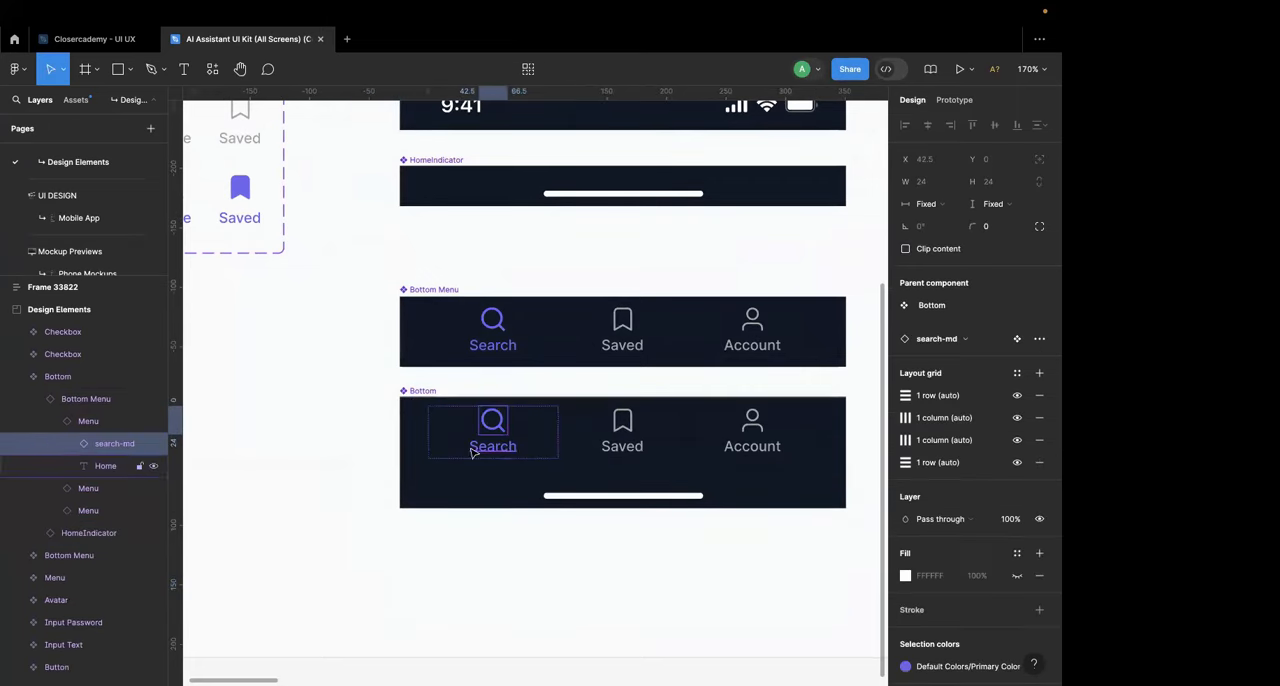
# Step: Go to the main component of the Bottom component's Search item and select the search icon in its Home, State=On variant
pyautogui.rightClick(482, 438)
pyautogui.click(448, 431)
pyautogui.click(385, 430)
pyautogui.doubleClick(477, 438)
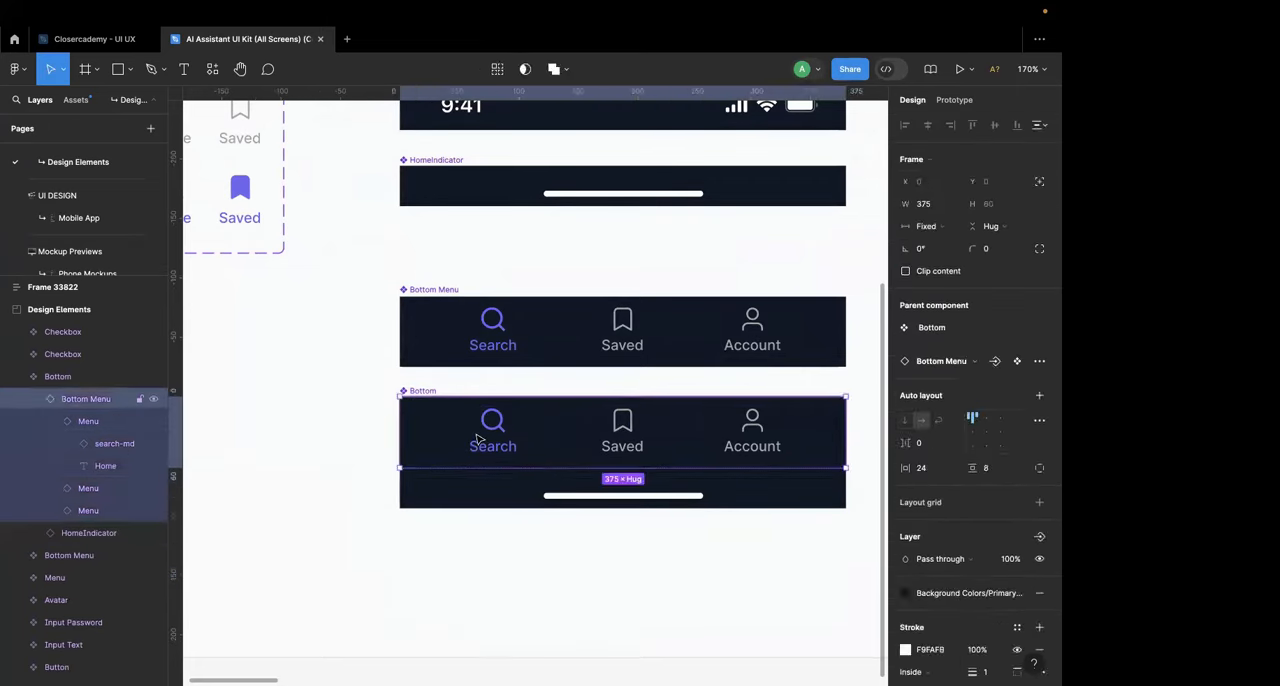
pyautogui.click(477, 438)
pyautogui.rightClick(478, 438)
pyautogui.moveTo(536, 556)
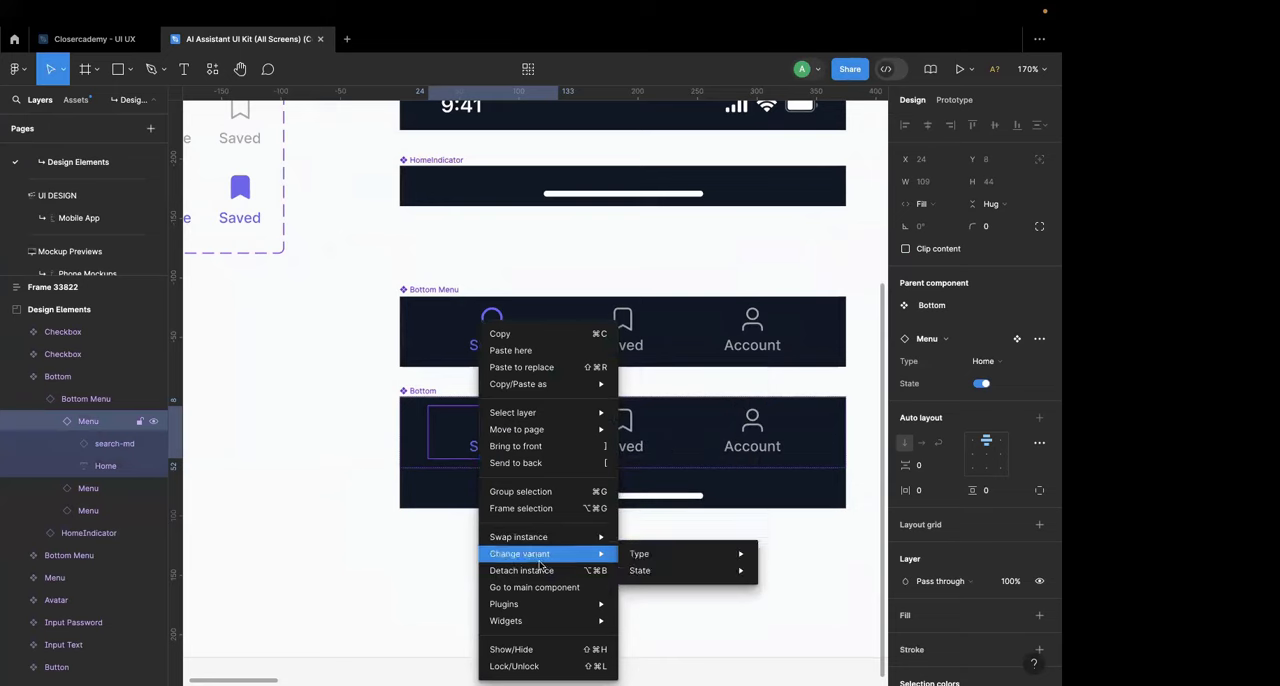
pyautogui.click(542, 588)
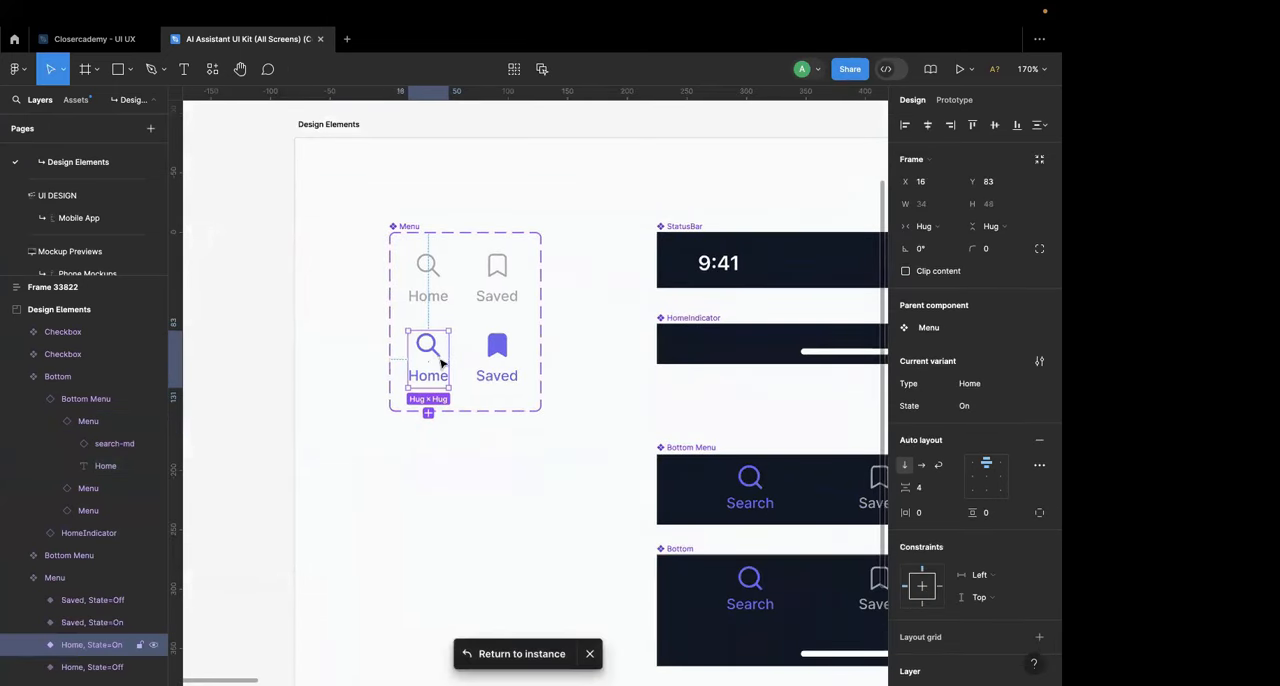
pyautogui.scroll(5, 438, 358)
pyautogui.doubleClick(422, 341)
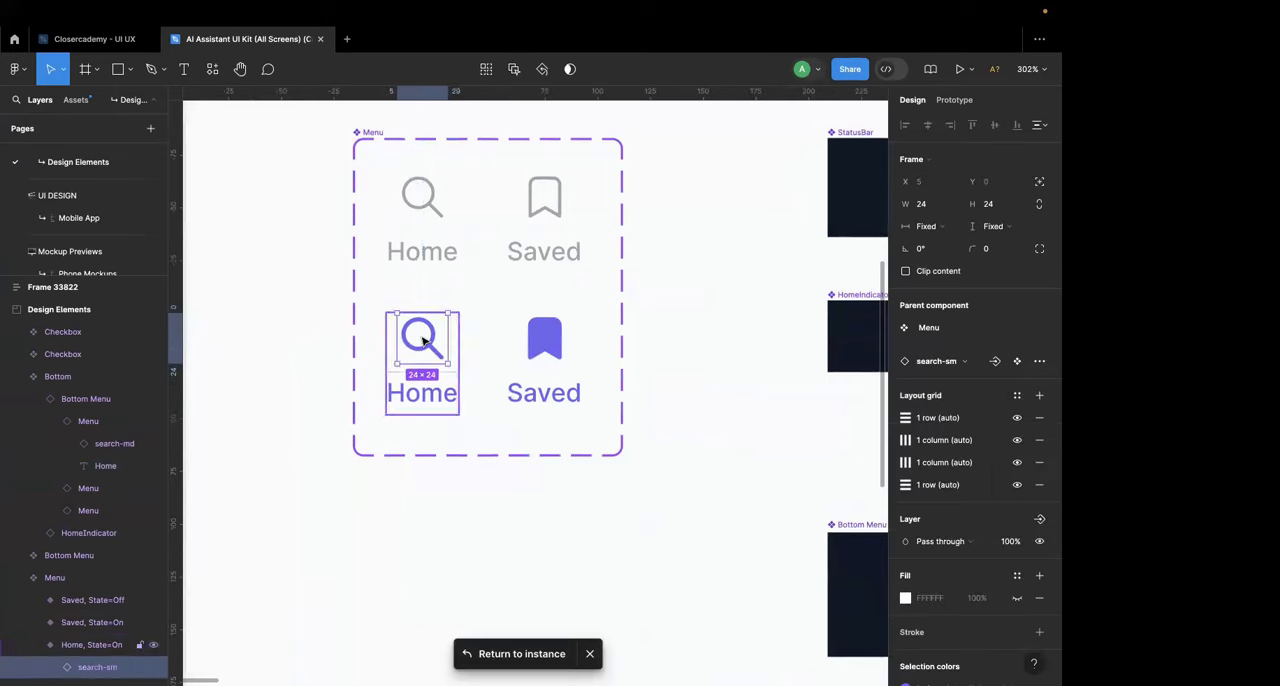
# Step: Check the Closercademy file, return to the AI Assistant UI Kit file and enlarge its pages list to show all pages
pyautogui.click(121, 42)
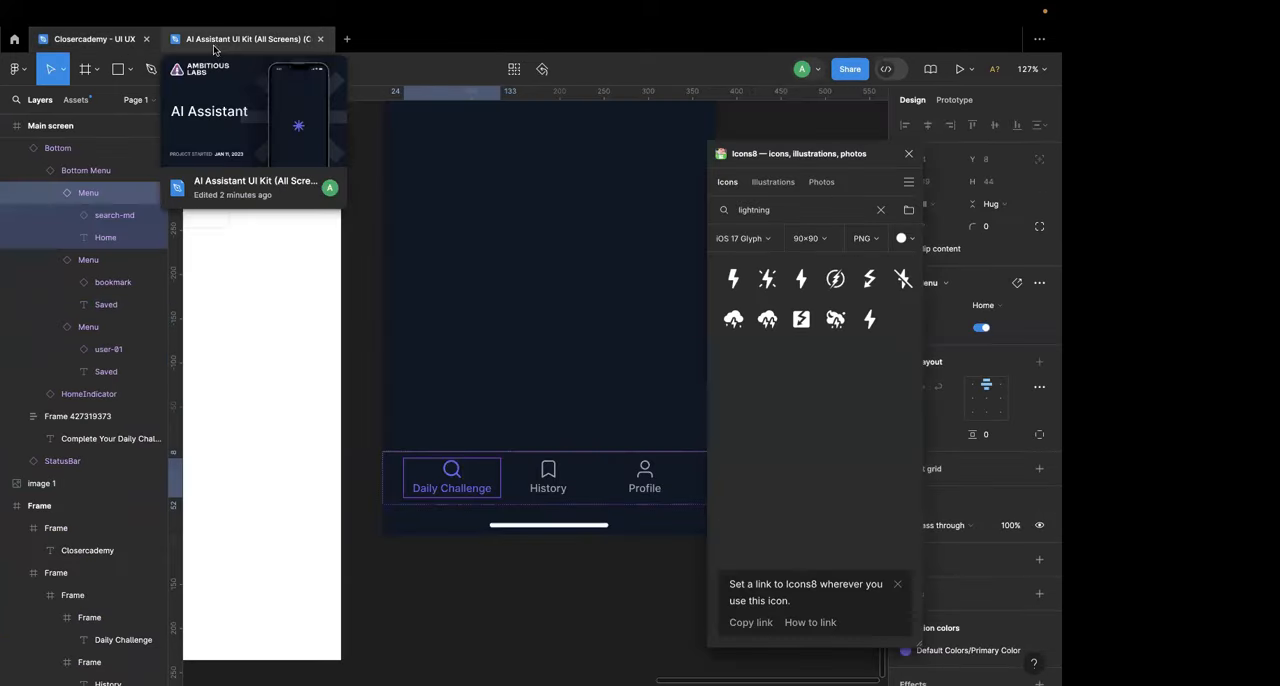
pyautogui.click(216, 48)
pyautogui.scroll(-15, 297, 258)
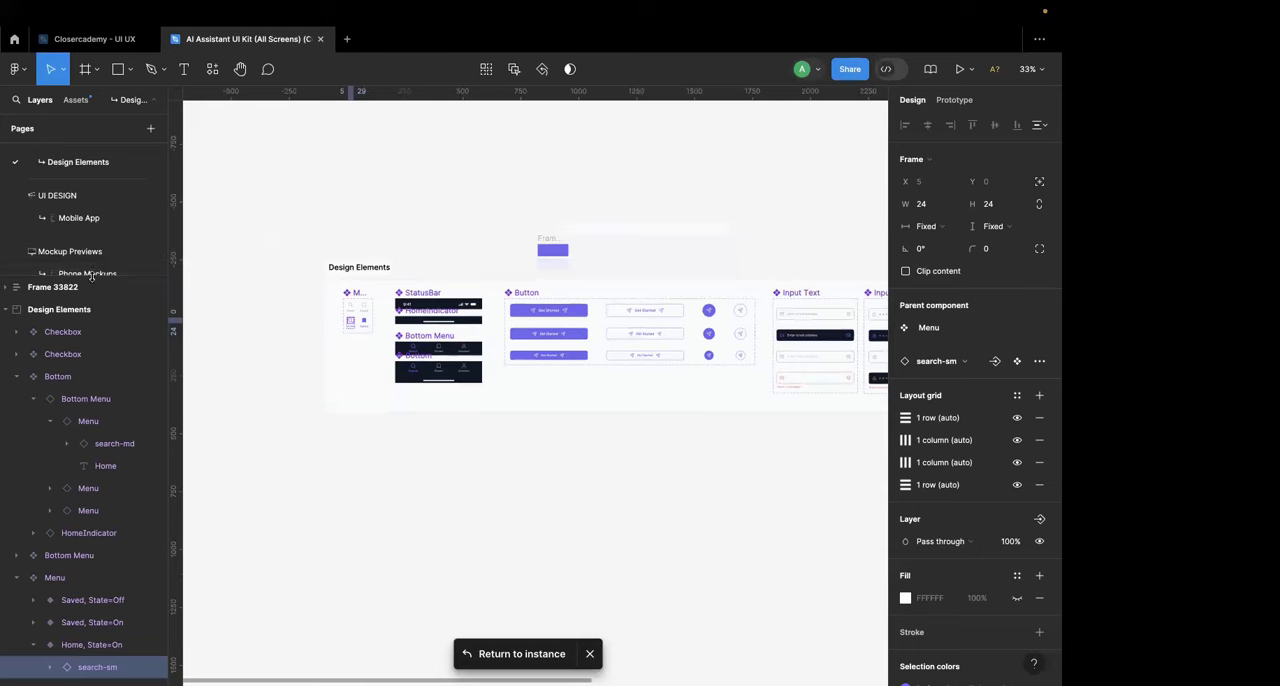
pyautogui.moveTo(93, 276); pyautogui.dragTo(94, 475)
# Step: Switch to the Closercademy - UI UX file, cut all its designs from the canvas and close the file
pyautogui.click(121, 42)
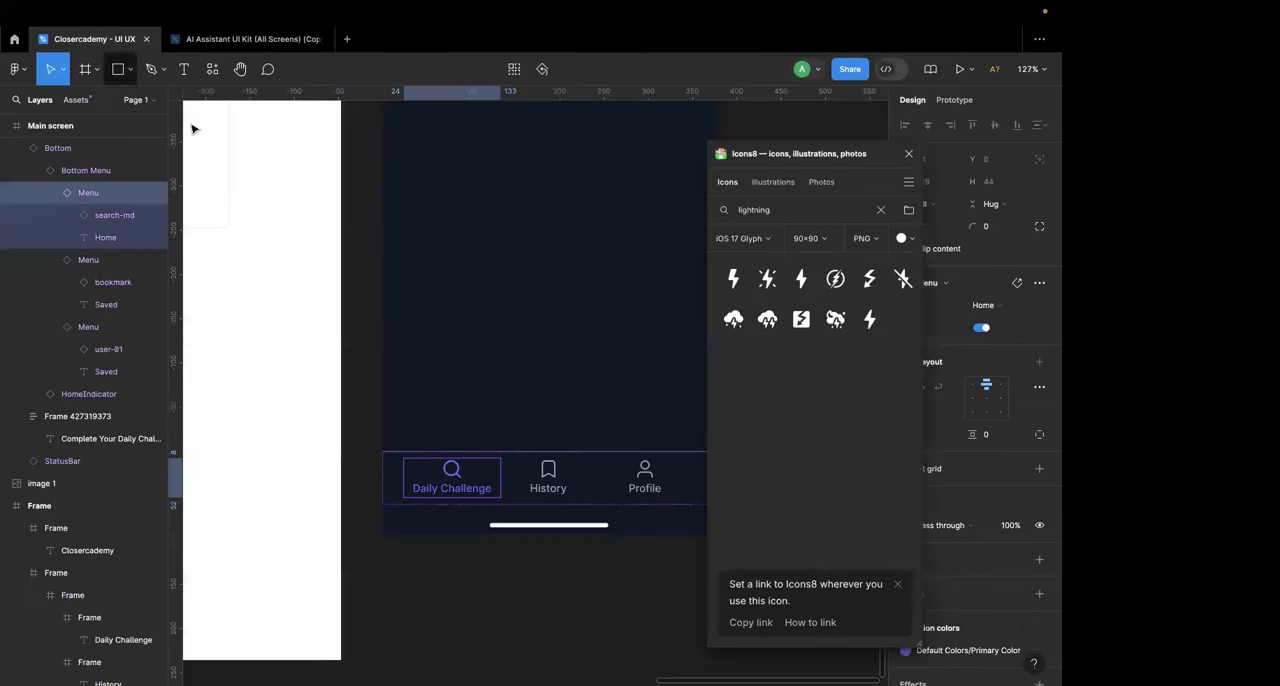
pyautogui.scroll(-6, 409, 342)
pyautogui.scroll(-5, 409, 342)
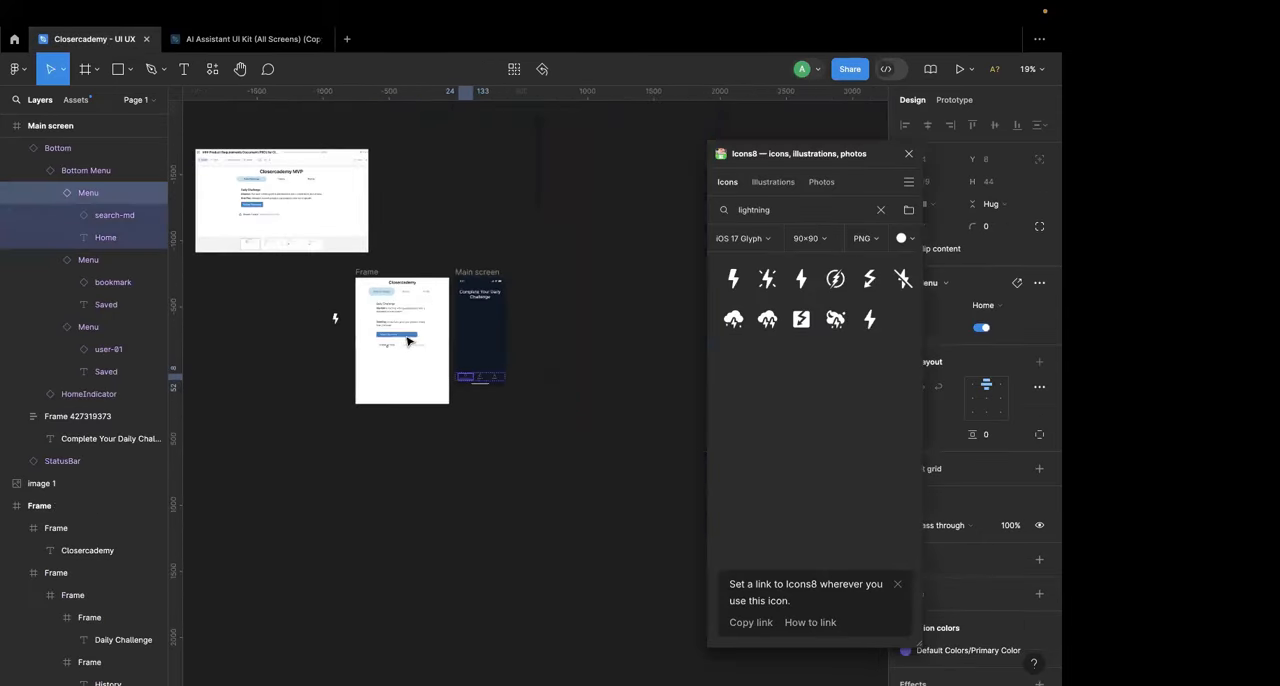
pyautogui.moveTo(236, 186); pyautogui.dragTo(556, 430)
pyautogui.press('Delete')
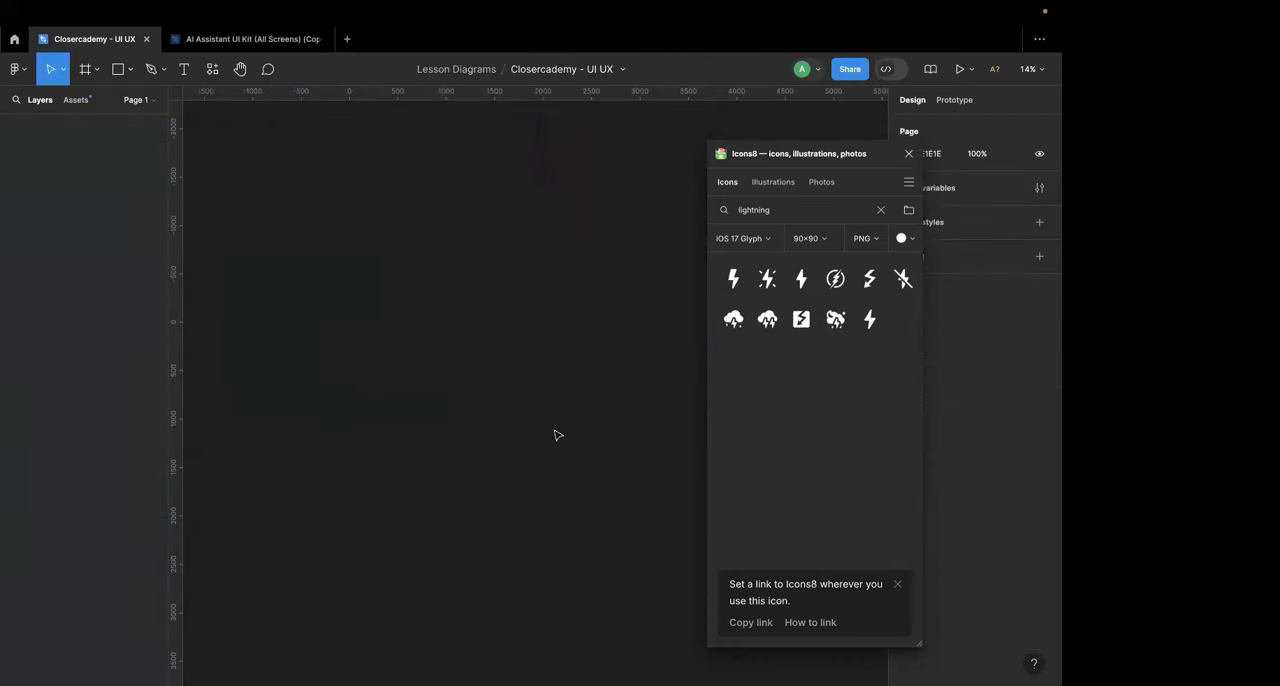
pyautogui.click(146, 40)
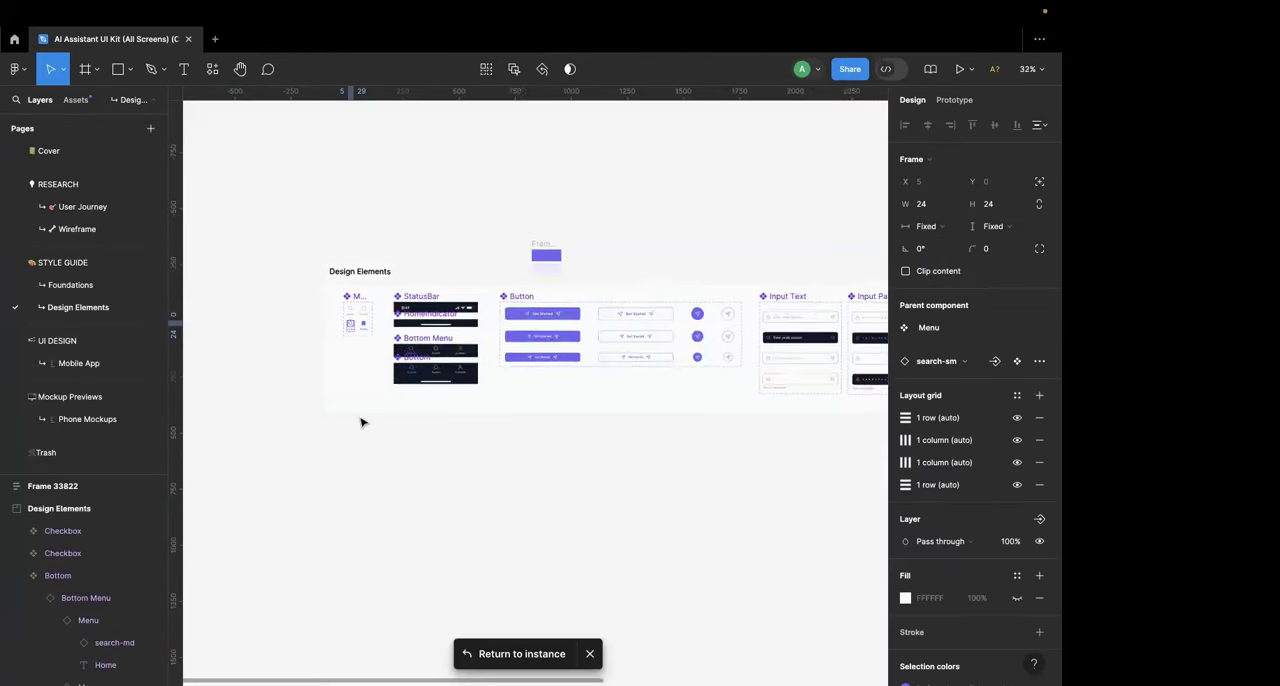
# Step: Add a new page directly below Mobile App in the UI kit file and name it Closercademy UI UX
pyautogui.click(79, 363)
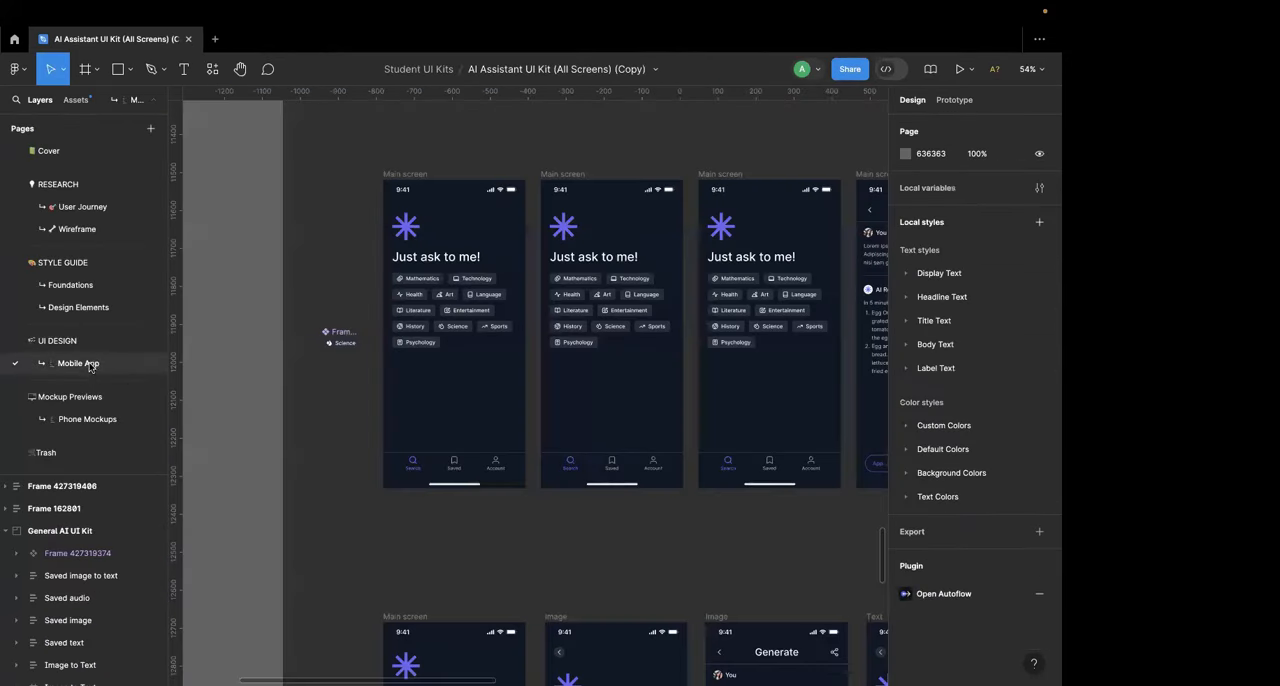
pyautogui.rightClick(90, 365)
pyautogui.click(76, 366)
pyautogui.rightClick(76, 364)
pyautogui.click(75, 354)
pyautogui.click(150, 128)
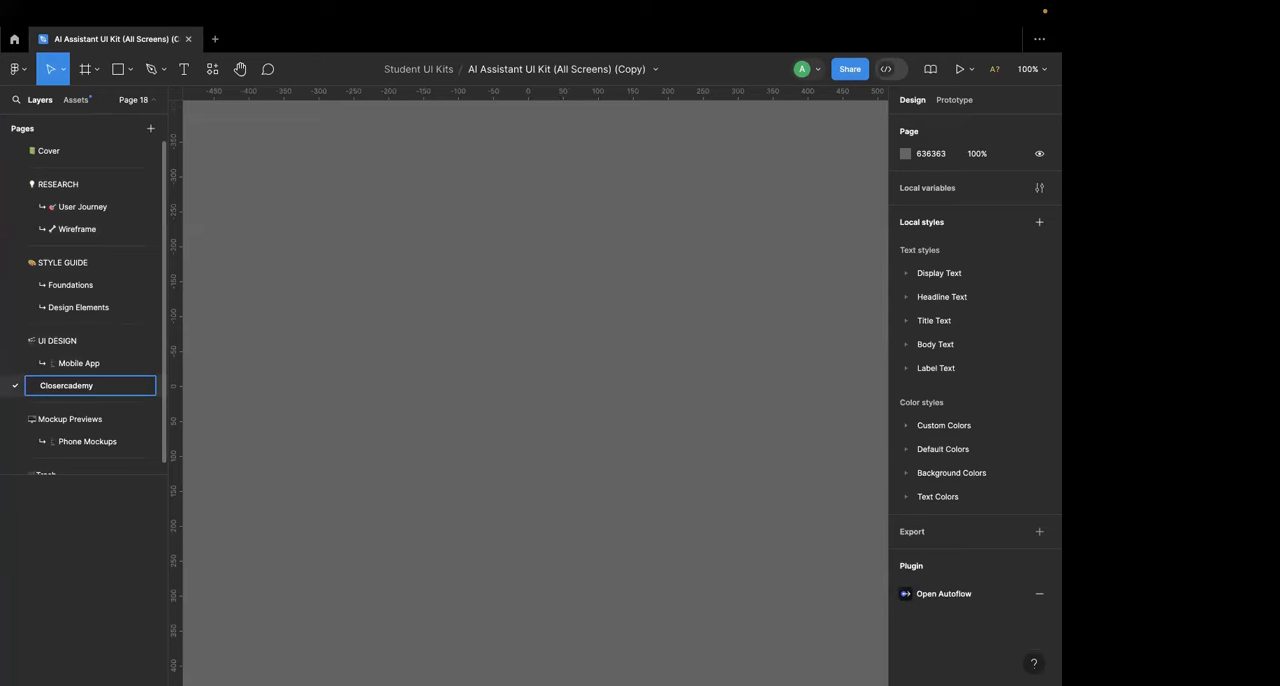
pyautogui.write('X')
pyautogui.press('Return')
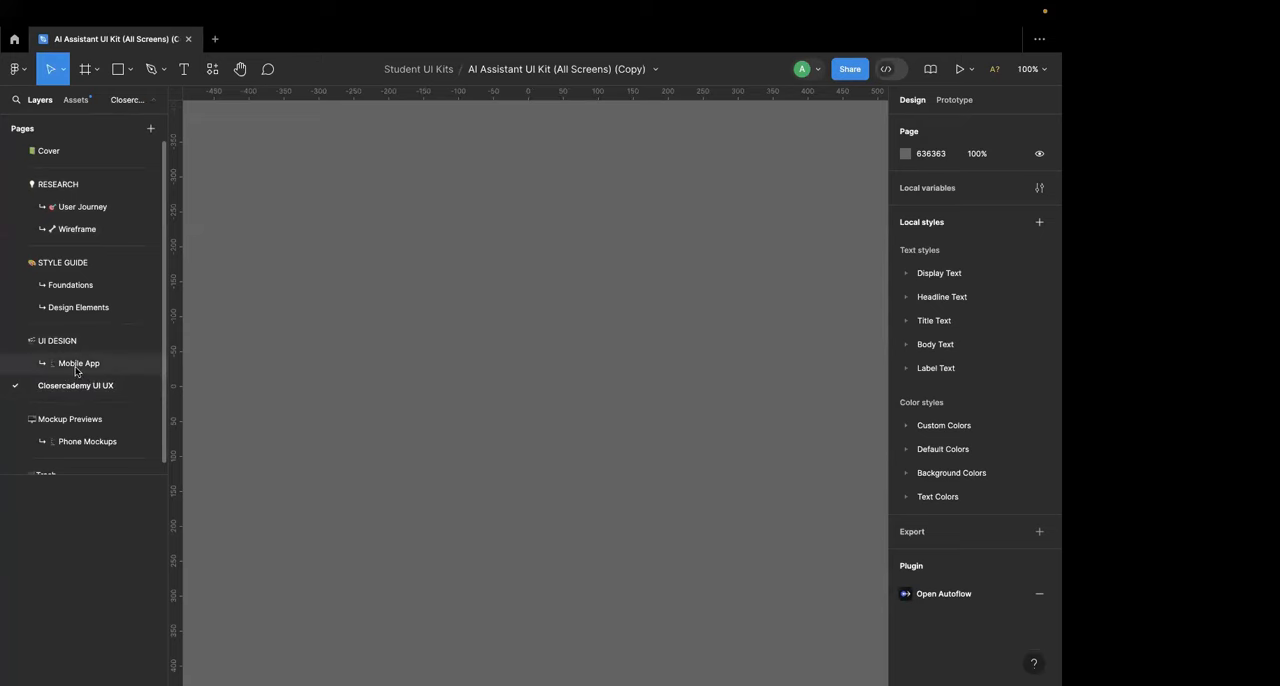
# Step: Paste the cut Closercademy designs onto the Closercademy UI UX page and deselect them
pyautogui.press('super+v')
pyautogui.scroll(-4, 448, 314)
pyautogui.hscroll(2, 448, 314)
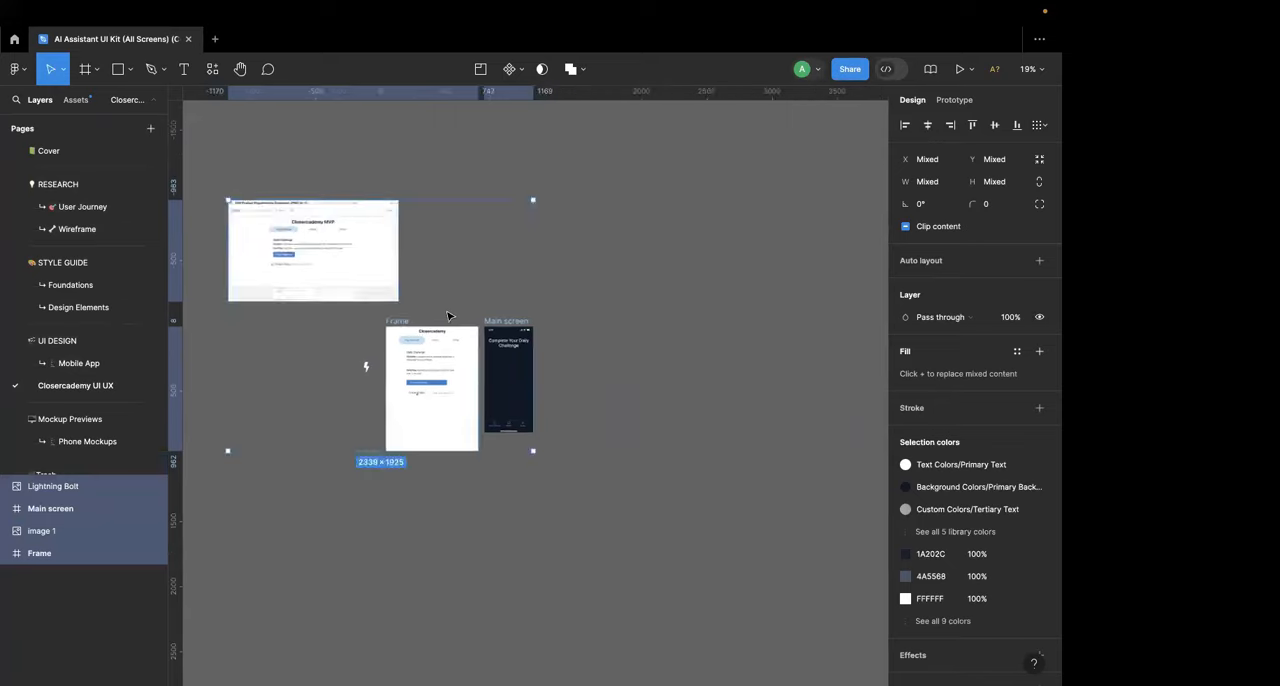
pyautogui.click(450, 312)
pyautogui.scroll(3, 465, 299)
pyautogui.scroll(6, 537, 452)
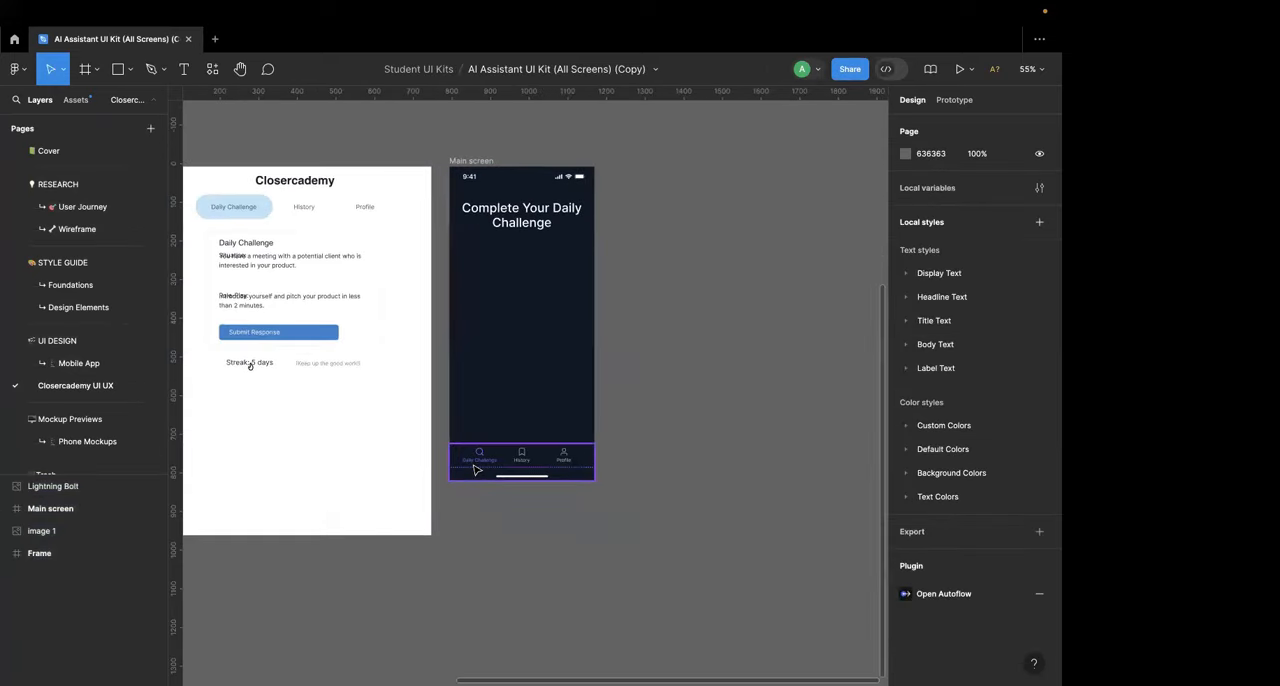
# Step: Go to the main component of the Main screen's Daily Challenge menu item and select its search icon in the Home, State=On variant
pyautogui.click(487, 450)
pyautogui.rightClick(487, 445)
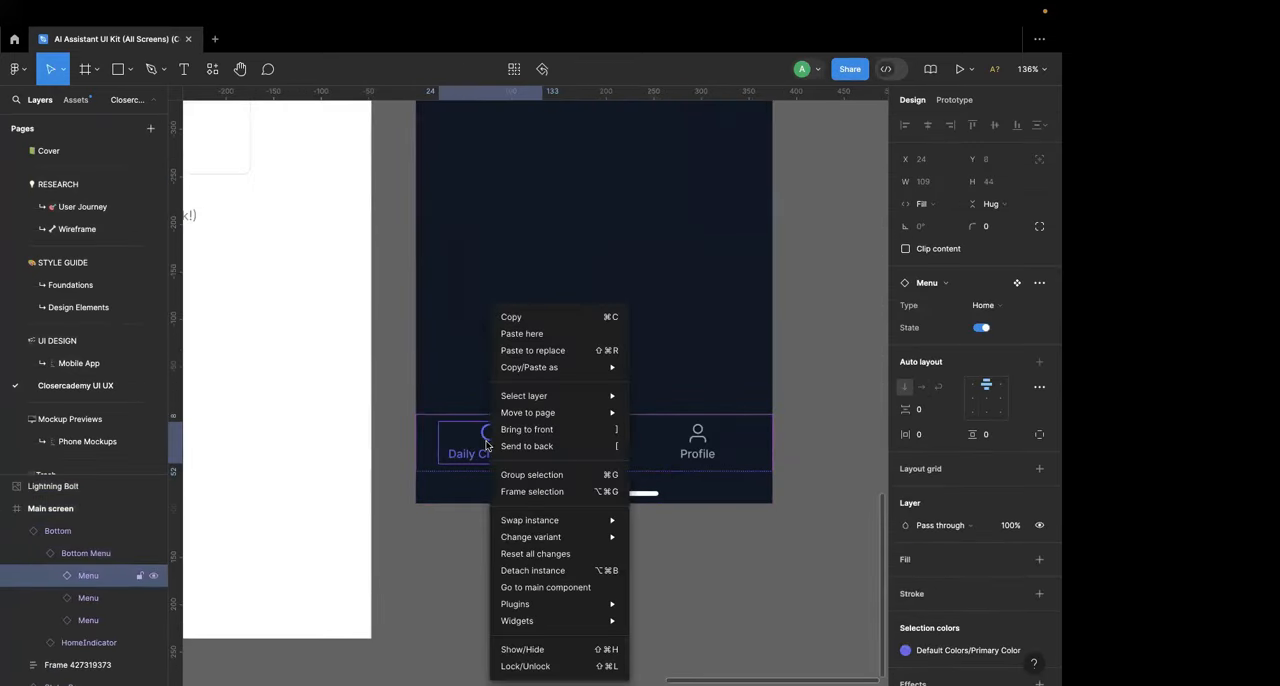
pyautogui.click(541, 587)
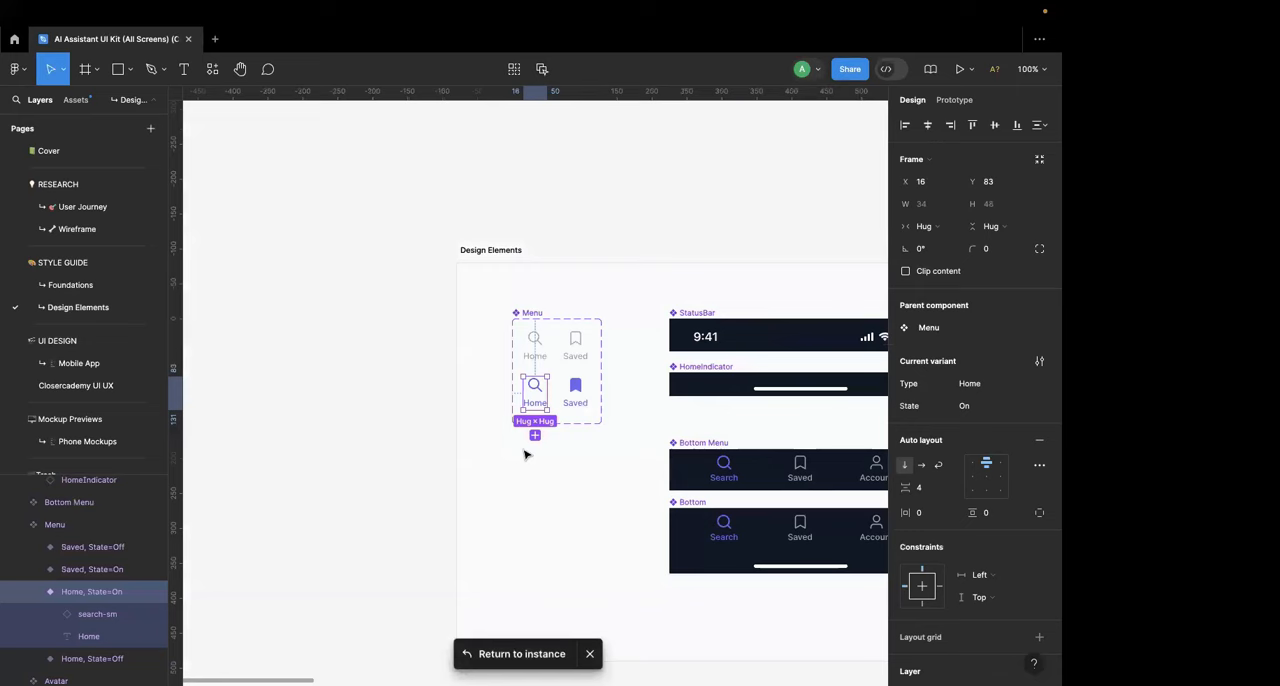
pyautogui.scroll(3, 528, 400)
pyautogui.doubleClick(538, 386)
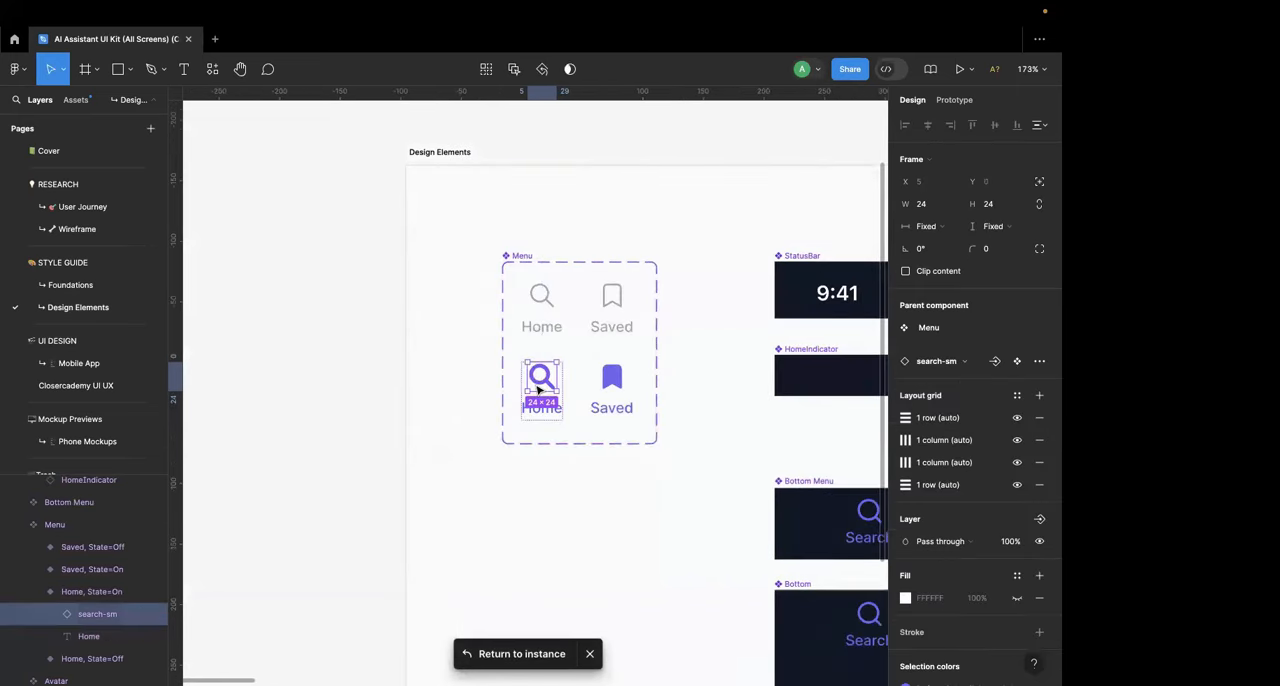
# Step: Try to paste the clipboard contents over the search icon in the Menu component's Home, State=On variant, and undo it
pyautogui.press('super+v')
pyautogui.press('super+z')
pyautogui.press('Escape')
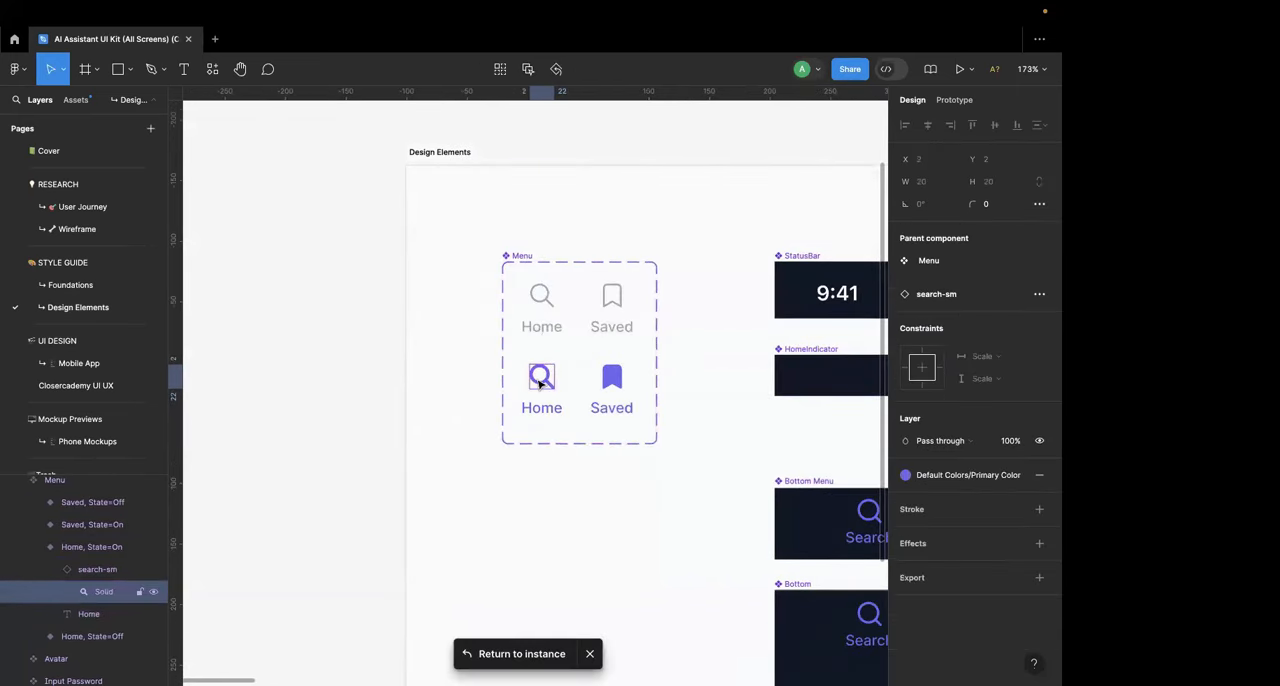
pyautogui.doubleClick(545, 385)
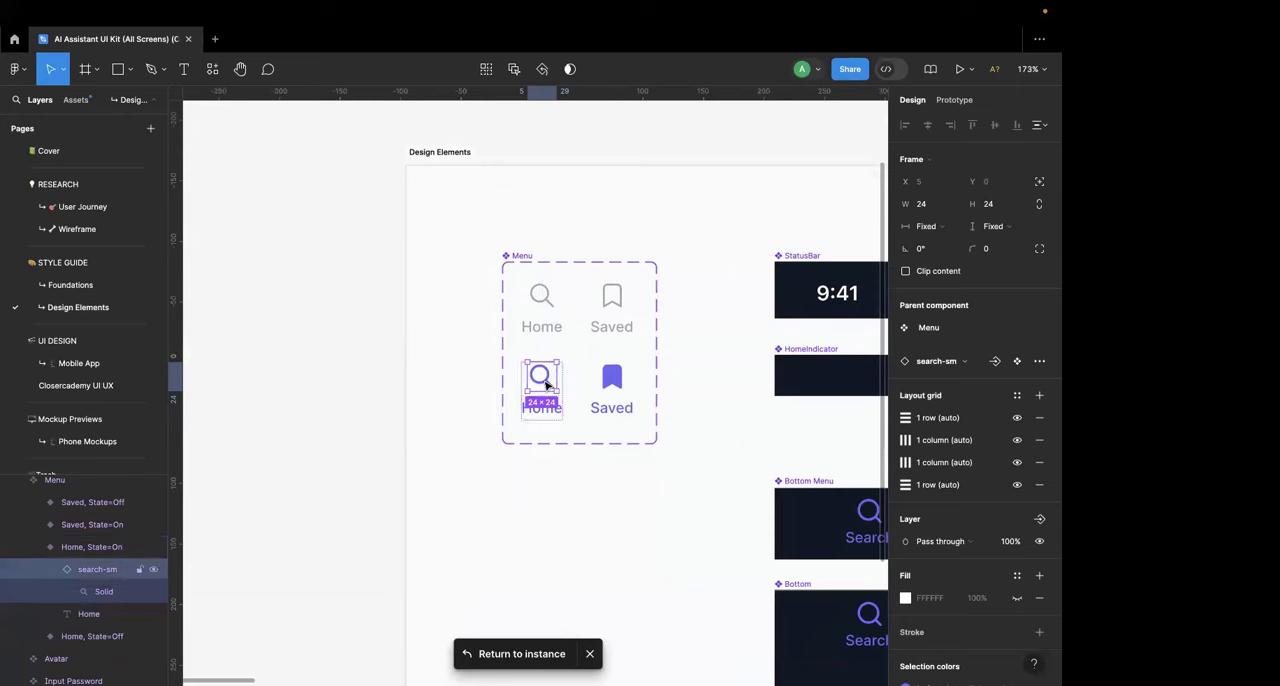
pyautogui.scroll(5, 545, 385)
pyautogui.press('super+v')
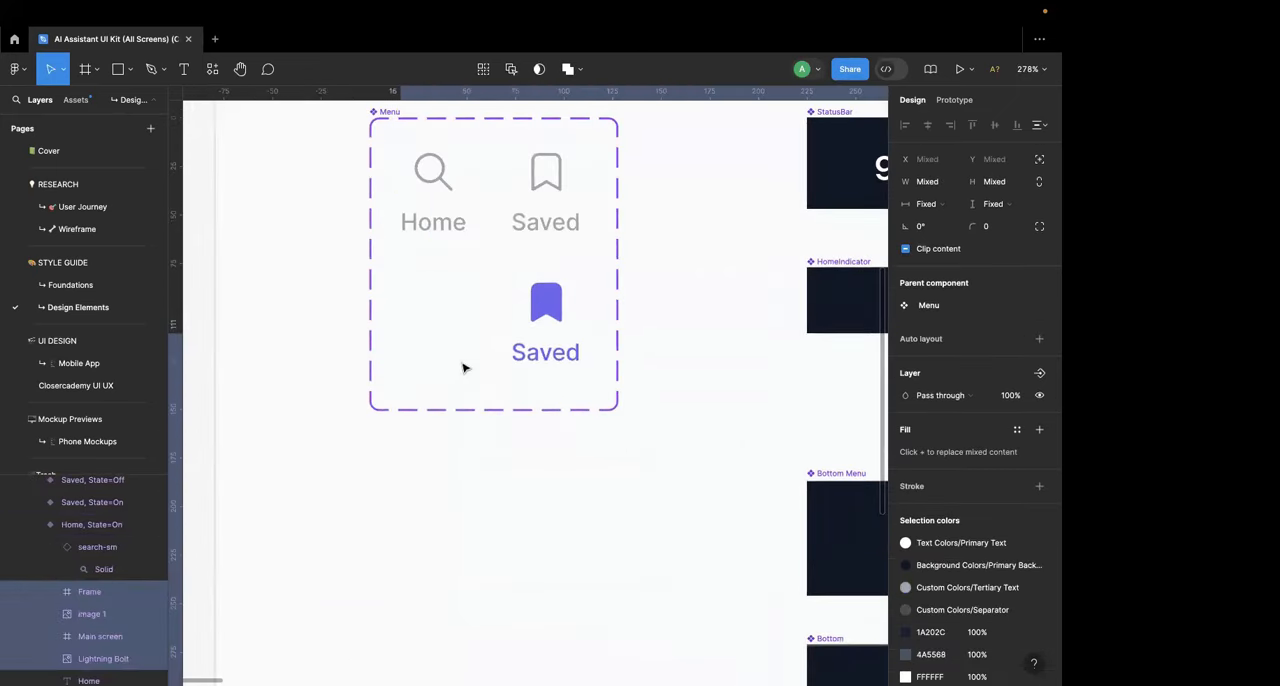
pyautogui.press('super+z')
# Step: Try to paste the clipboard contents onto the empty canvas beside the Design Elements frame, and undo it
pyautogui.scroll(-3, 438, 298)
pyautogui.hscroll(-3, 437, 297)
pyautogui.scroll(-6, 437, 297)
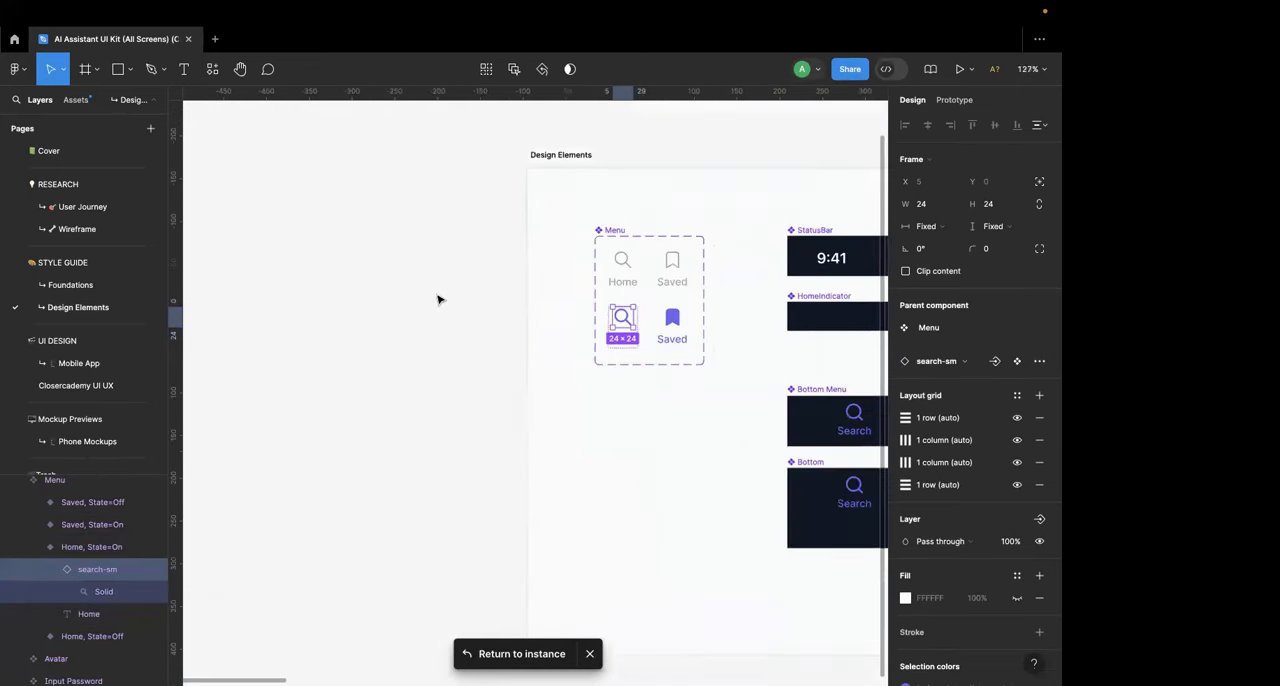
pyautogui.click(389, 317)
pyautogui.press('super+v')
pyautogui.press('super+z')
pyautogui.scroll(-2, 443, 403)
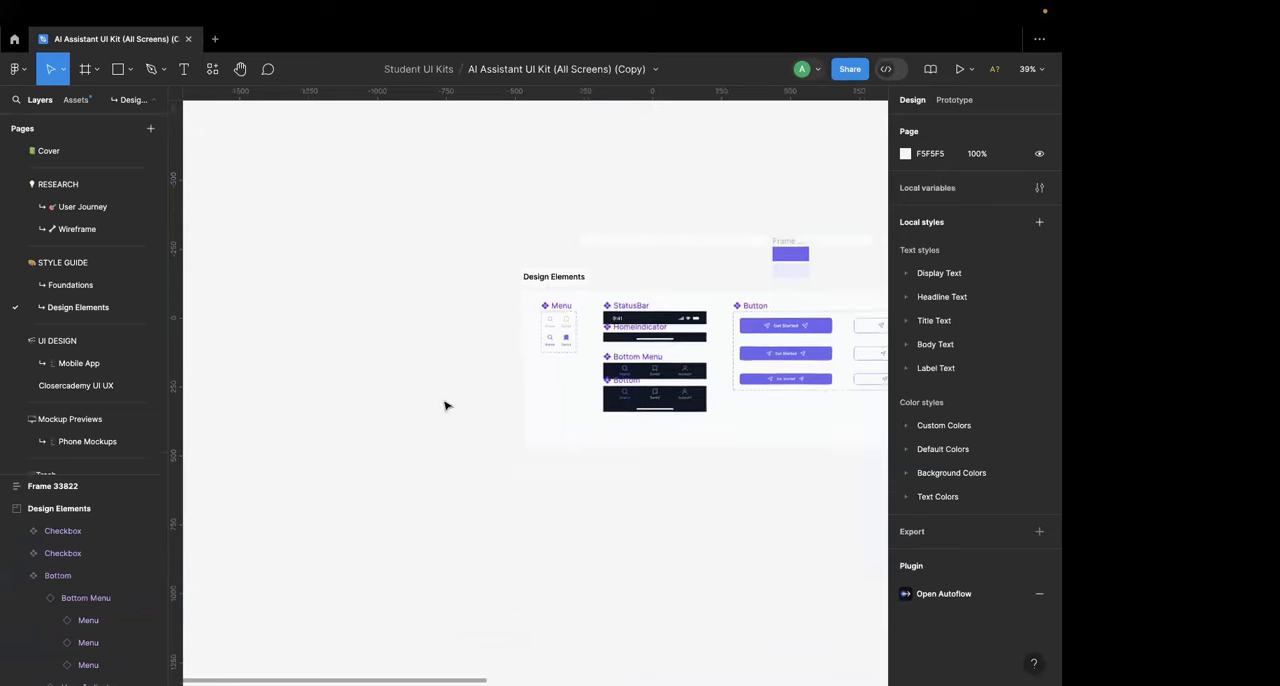
# Step: Bring the Menu component into close view and run the Icons8 plugin in the UI kit file
pyautogui.scroll(5, 443, 403)
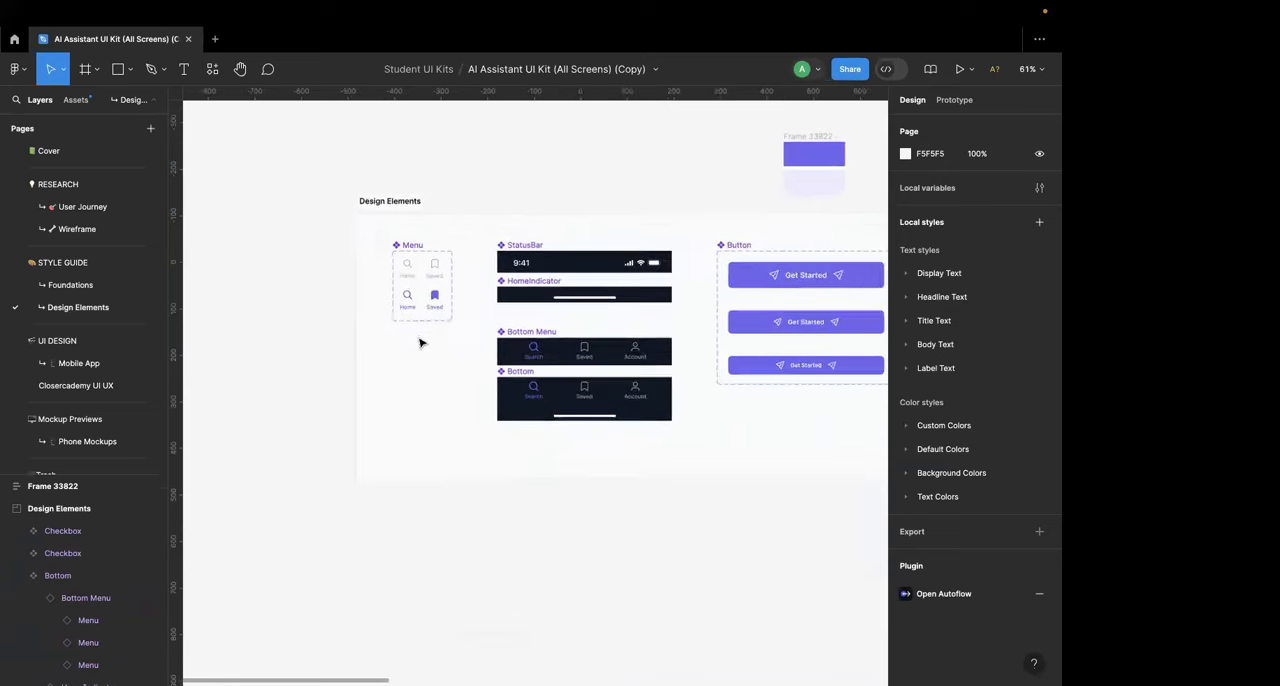
pyautogui.scroll(10, 421, 345)
pyautogui.scroll(3, 400, 400)
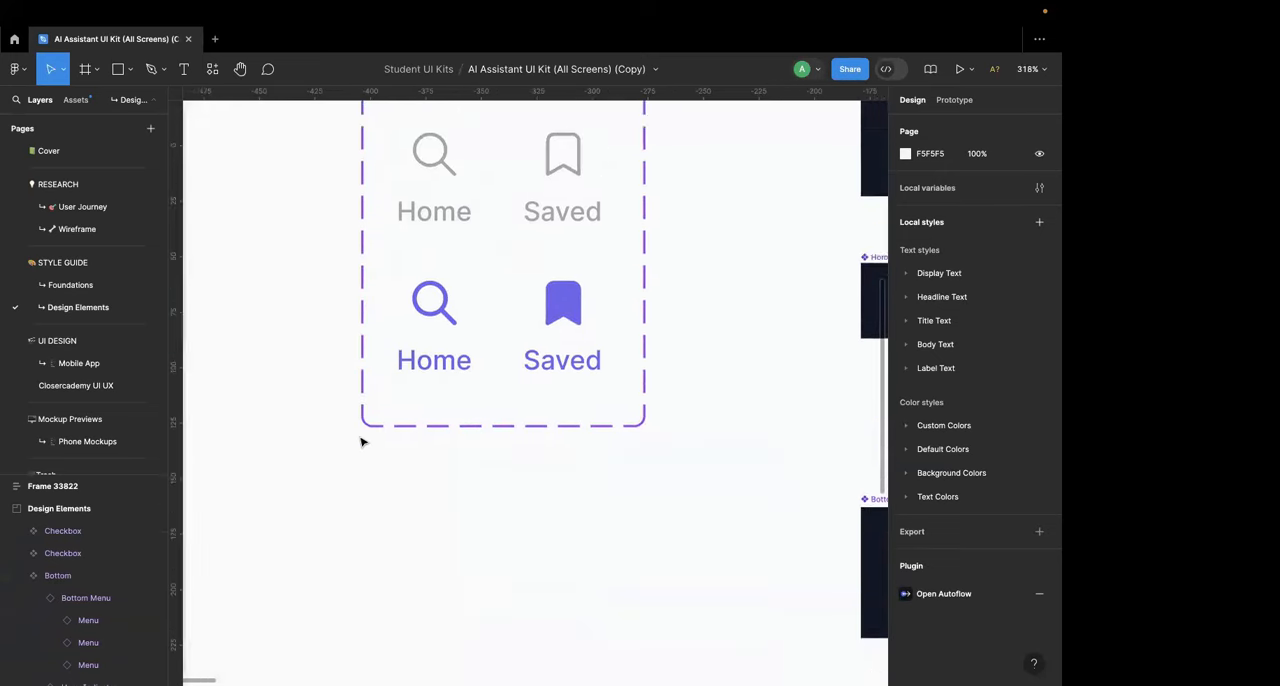
pyautogui.click(32, 71)
pyautogui.moveTo(97, 266)
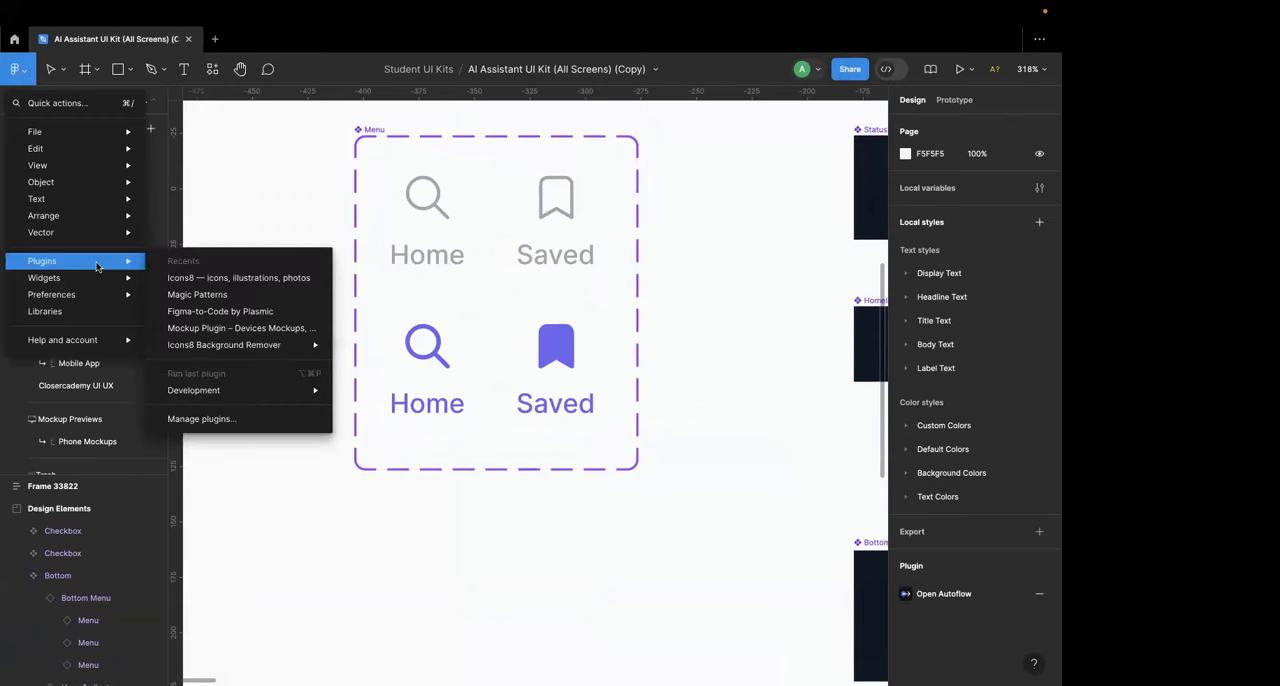
pyautogui.click(185, 277)
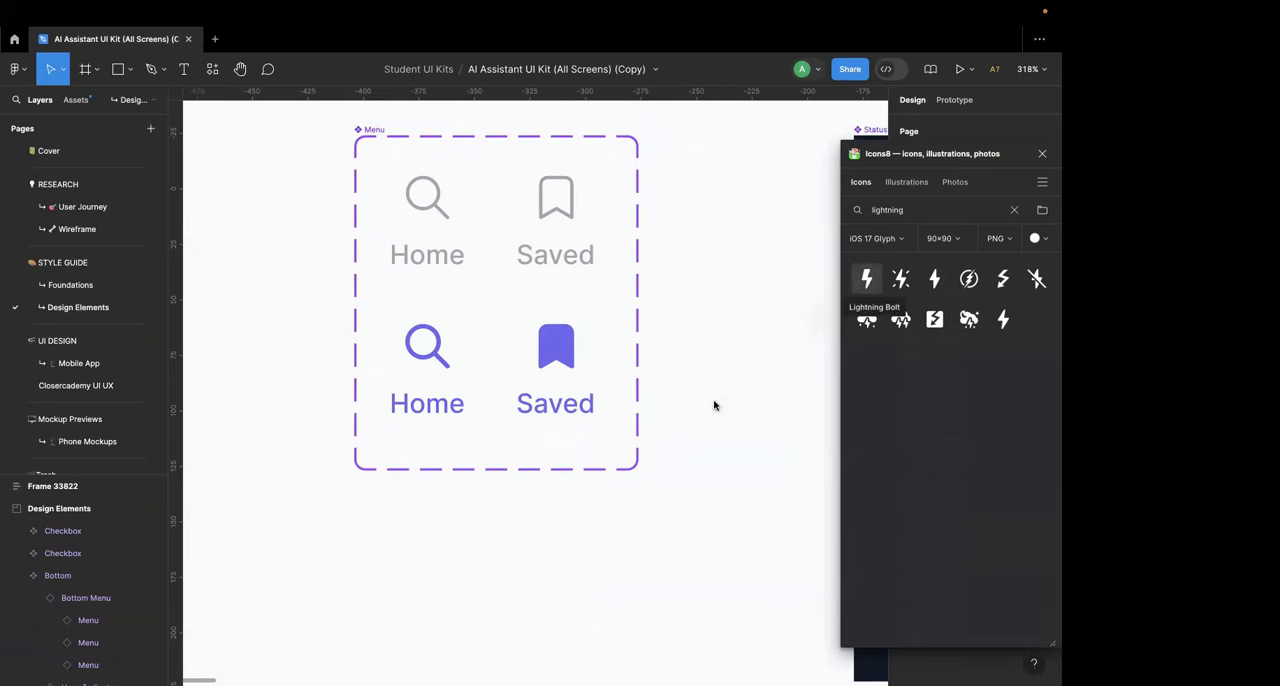
# Step: Try placing the white Lightning Bolt icon below the Menu component, open its image fill settings, and delete it
pyautogui.moveTo(714, 405); pyautogui.dragTo(371, 617)
pyautogui.click(768, 484)
pyautogui.press('Delete')
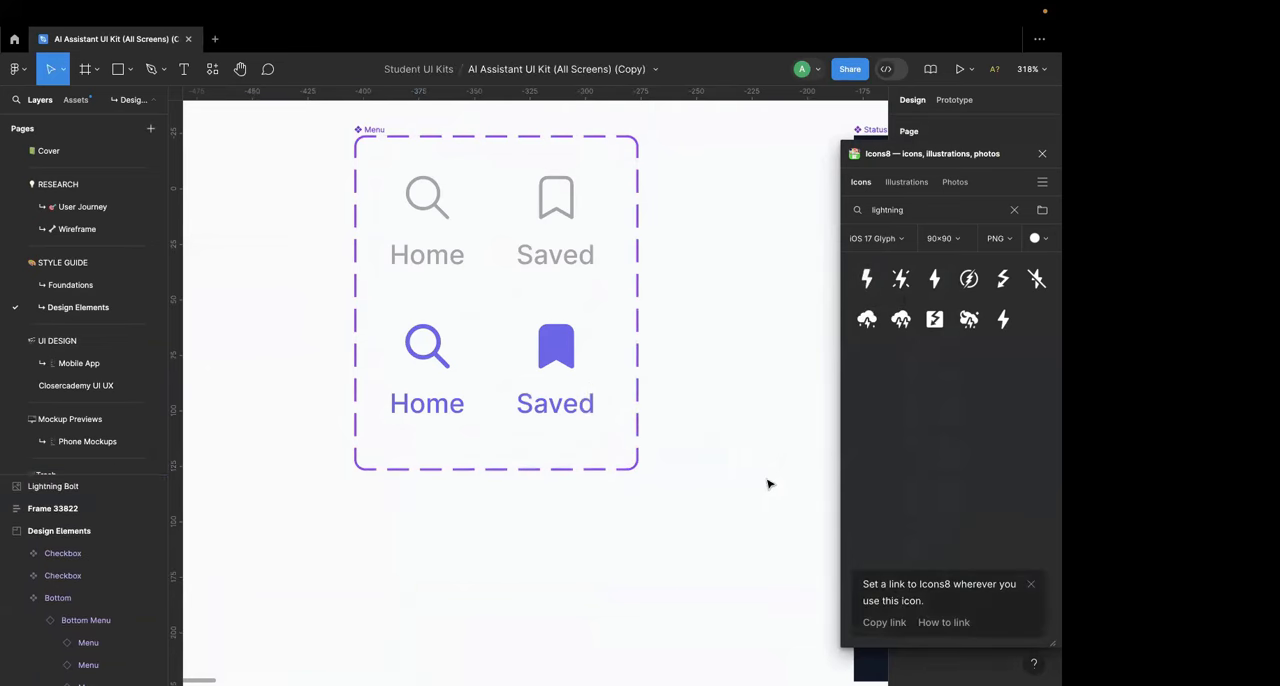
pyautogui.click(277, 560)
pyautogui.click(1041, 154)
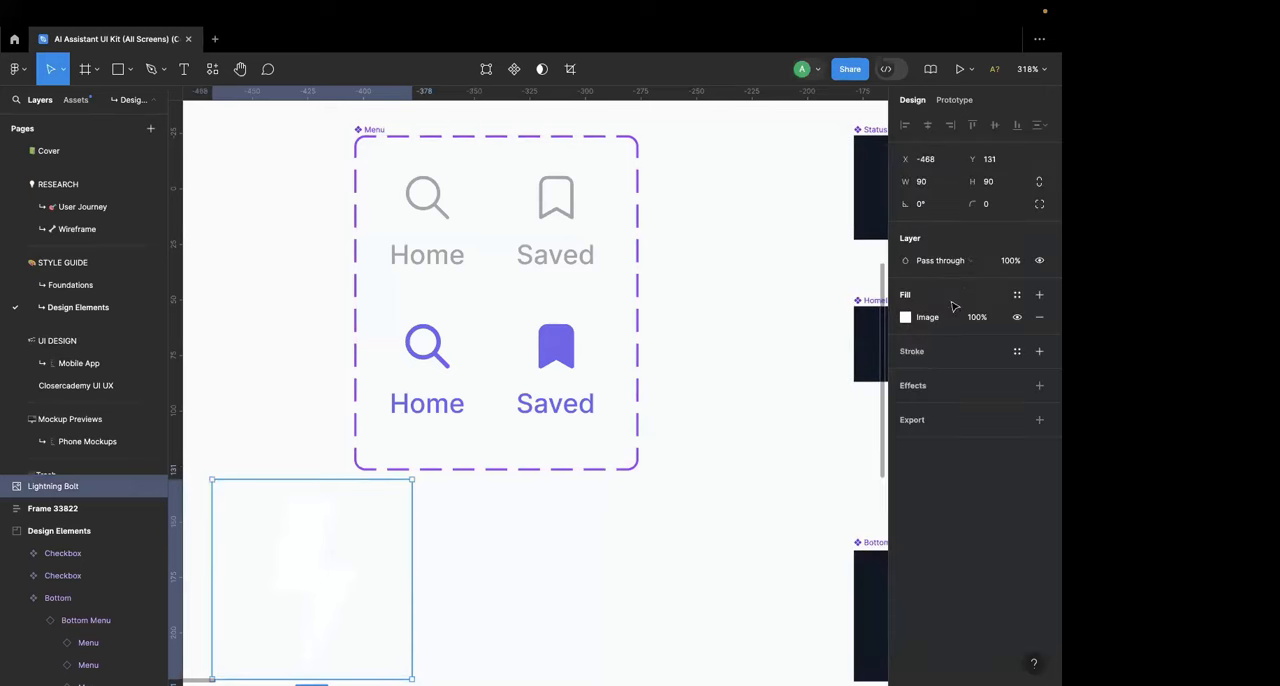
pyautogui.click(906, 318)
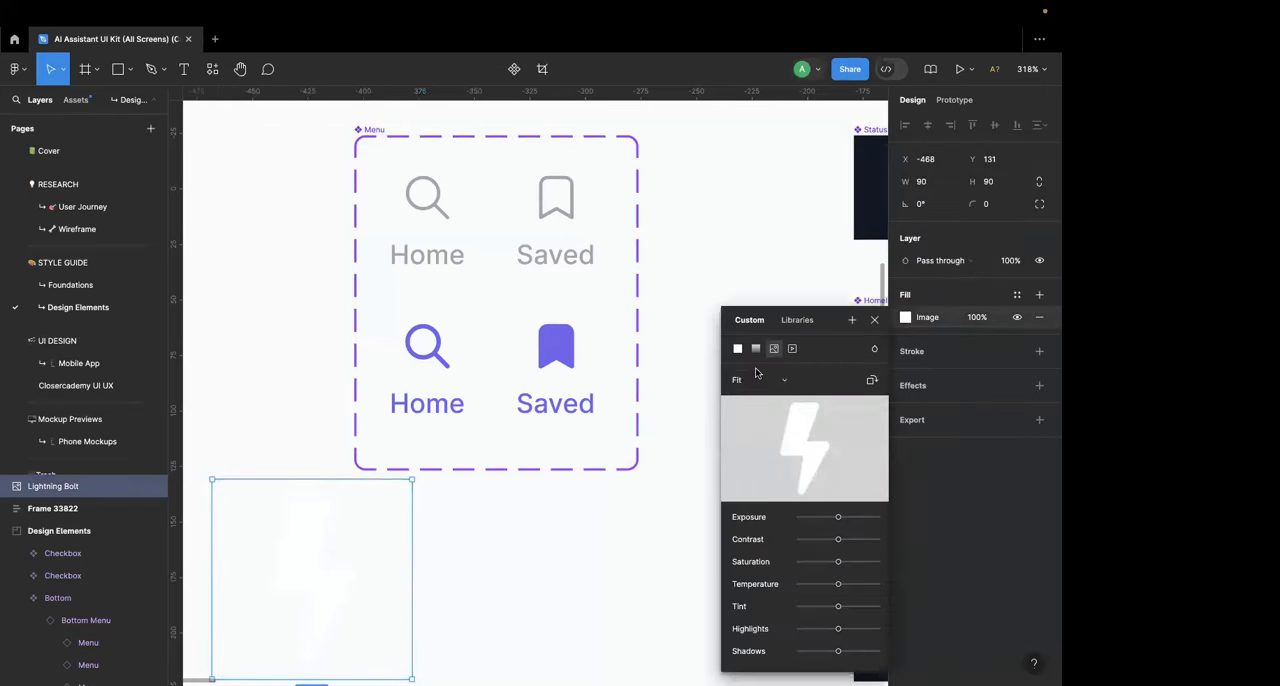
pyautogui.click(362, 553)
pyautogui.press('Delete')
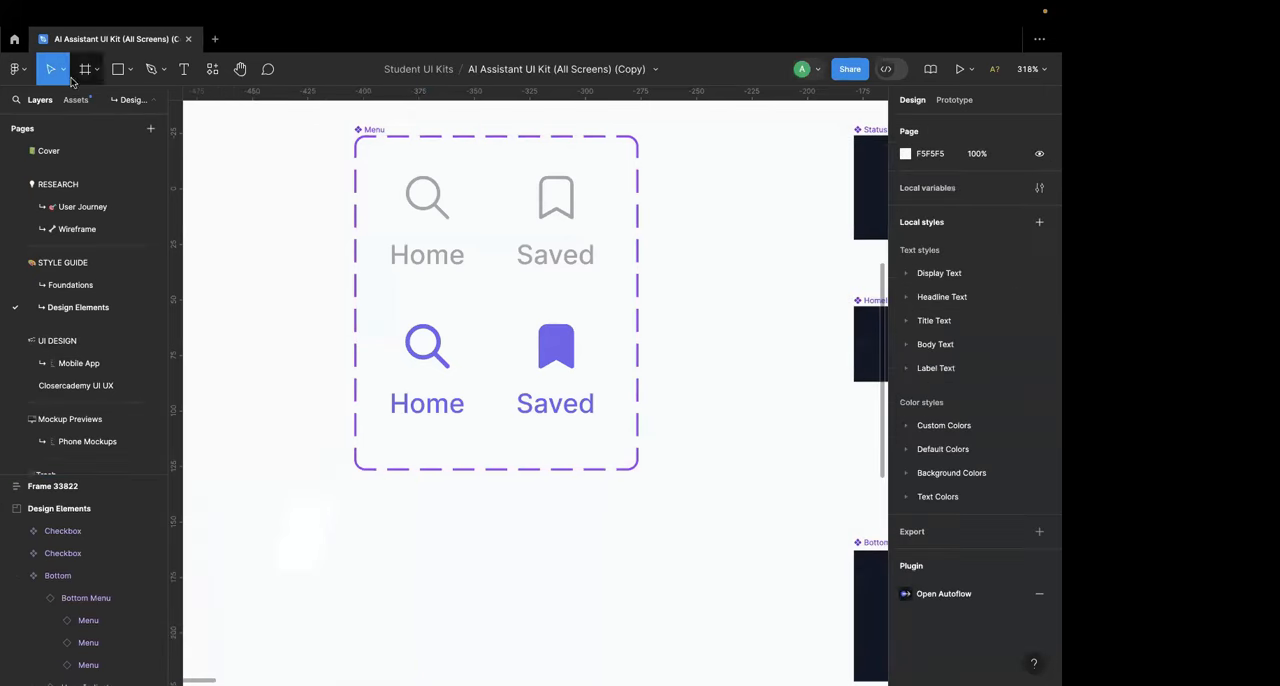
# Step: Run the Icons8 plugin again and set its icon colour to the purple swatch
pyautogui.click(14, 69)
pyautogui.moveTo(72, 262)
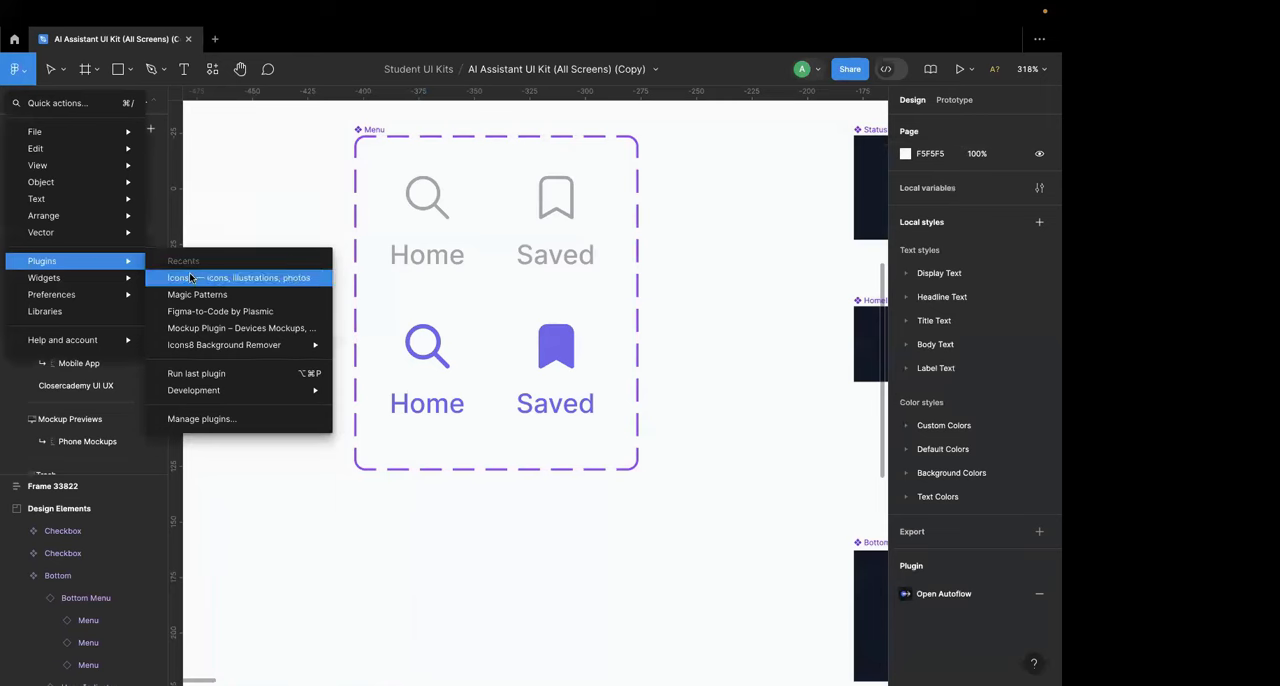
pyautogui.click(220, 275)
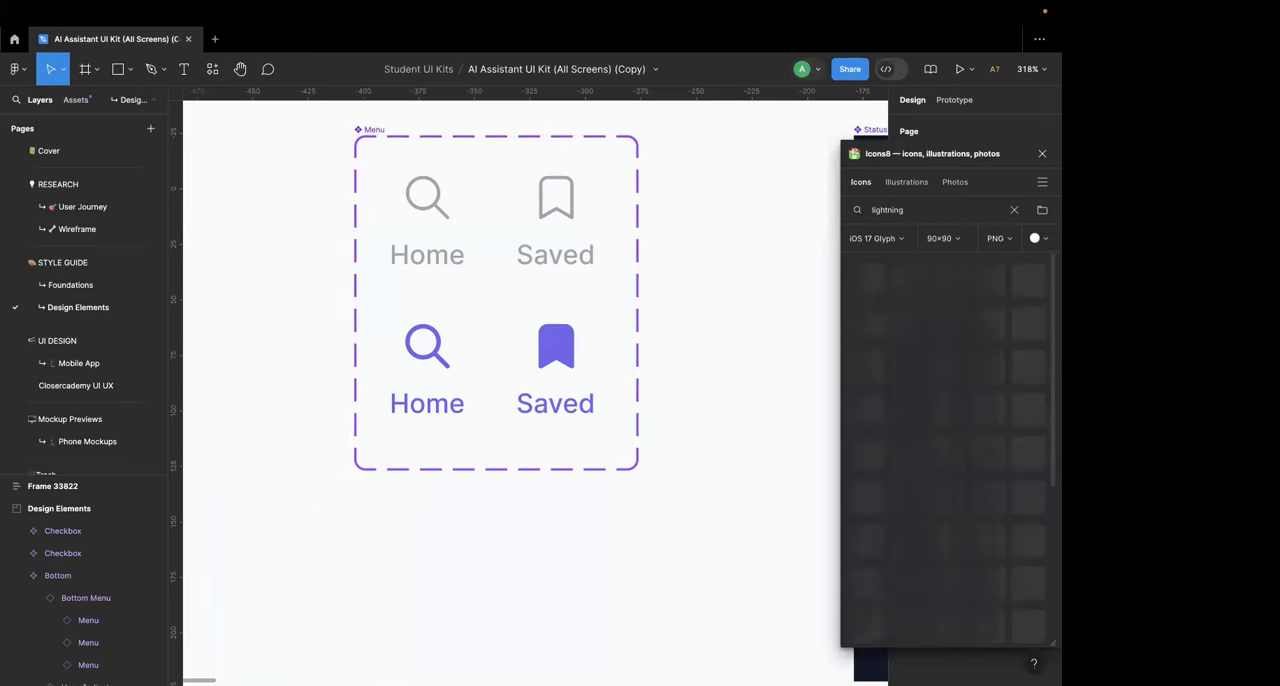
pyautogui.click(1039, 239)
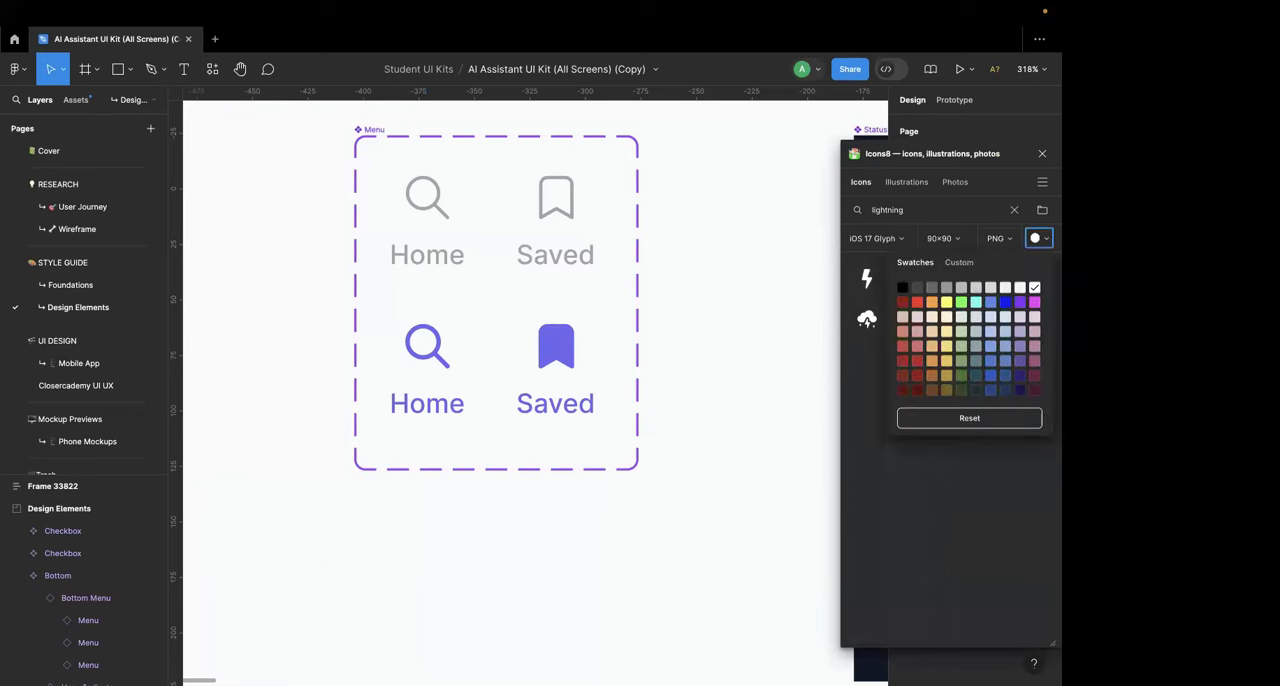
pyautogui.click(1016, 238)
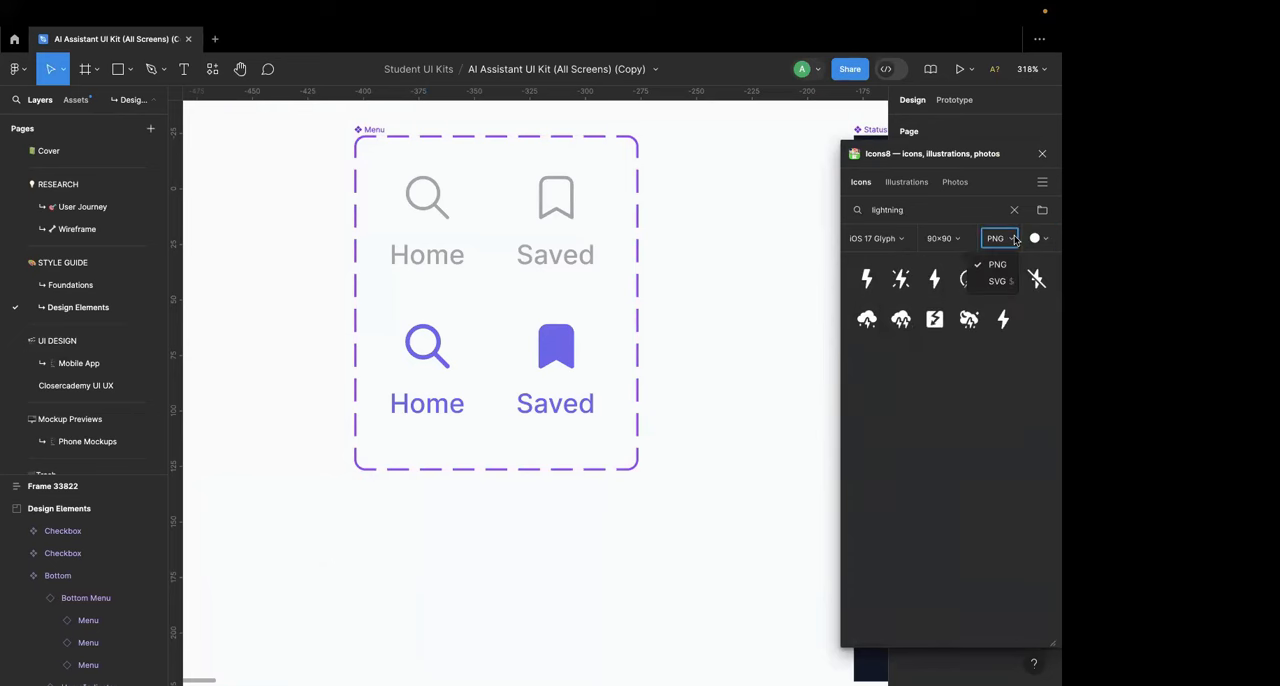
pyautogui.click(1035, 245)
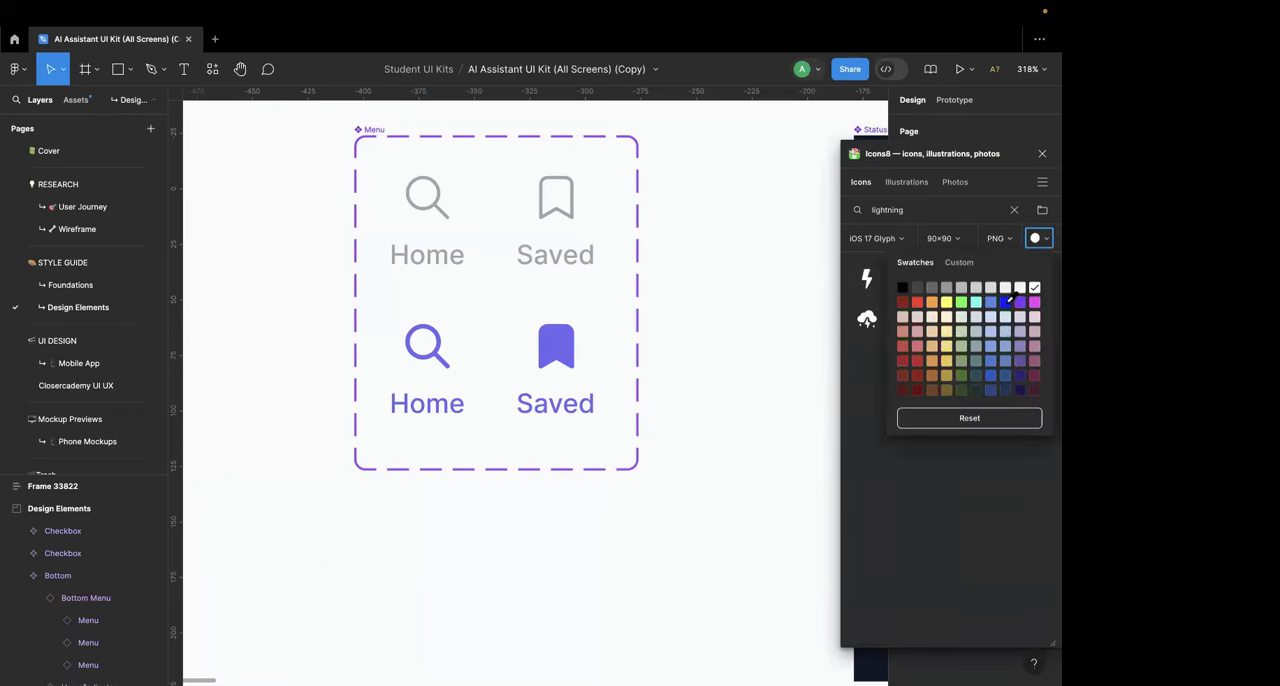
pyautogui.click(1018, 300)
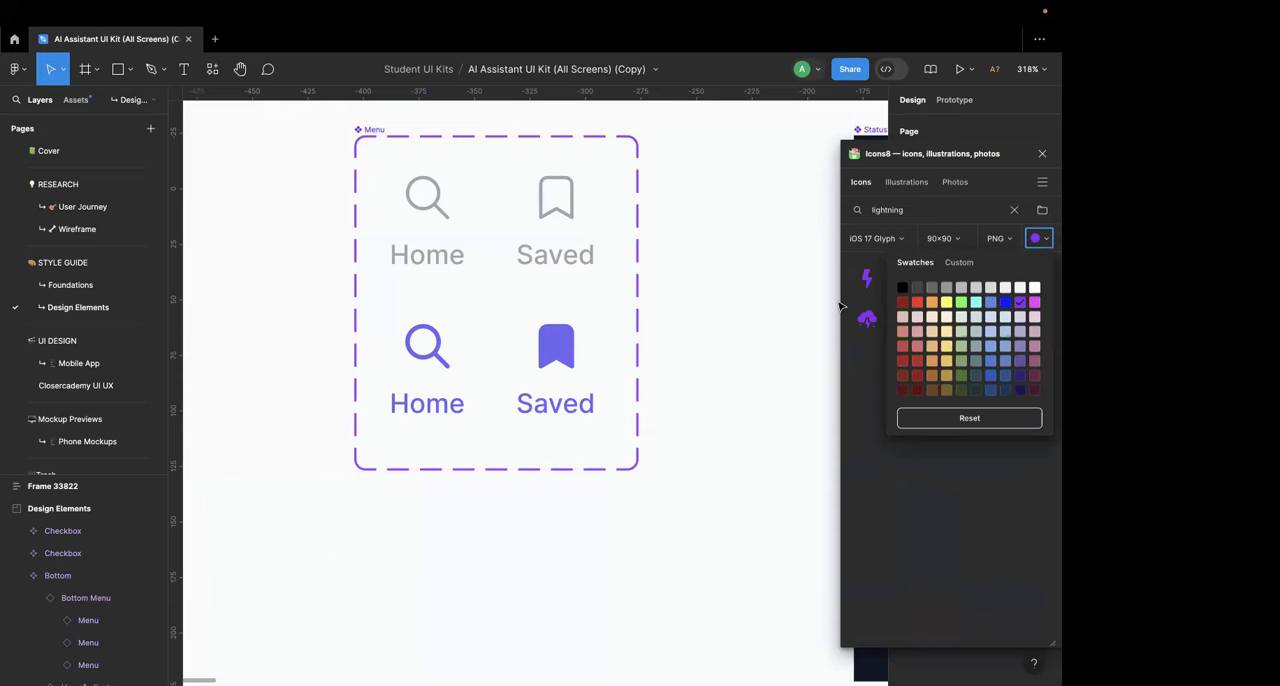
# Step: Copy the primary colour of the search icon in the Home, State=On variant and set it as the Icons8 custom icon colour, #6C66F0
pyautogui.doubleClick(418, 345)
pyautogui.click(958, 264)
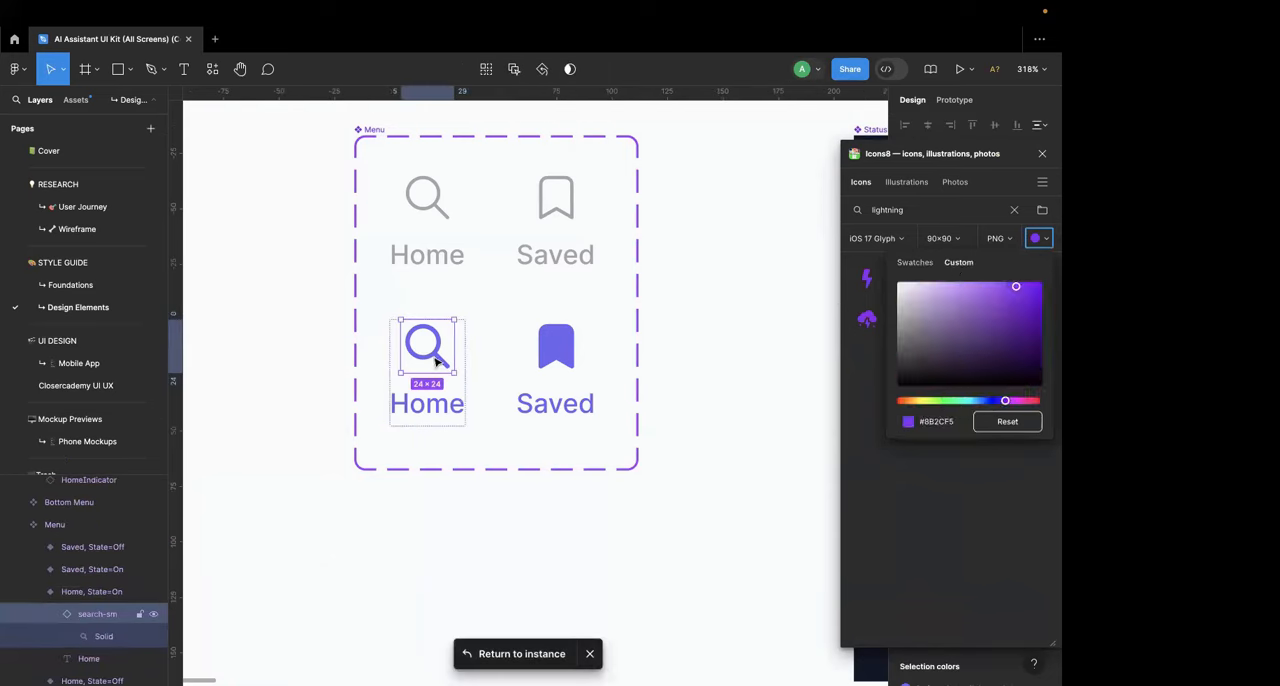
pyautogui.hscroll(2, 717, 323)
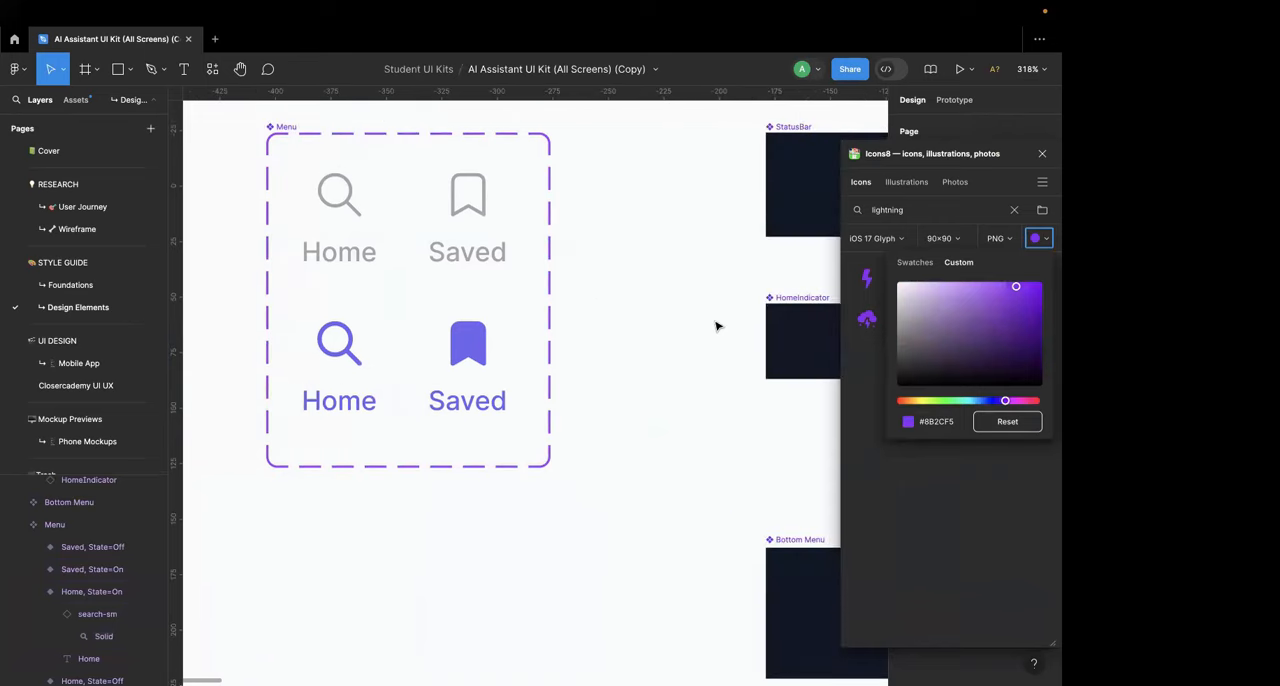
pyautogui.moveTo(990, 155); pyautogui.dragTo(663, 155)
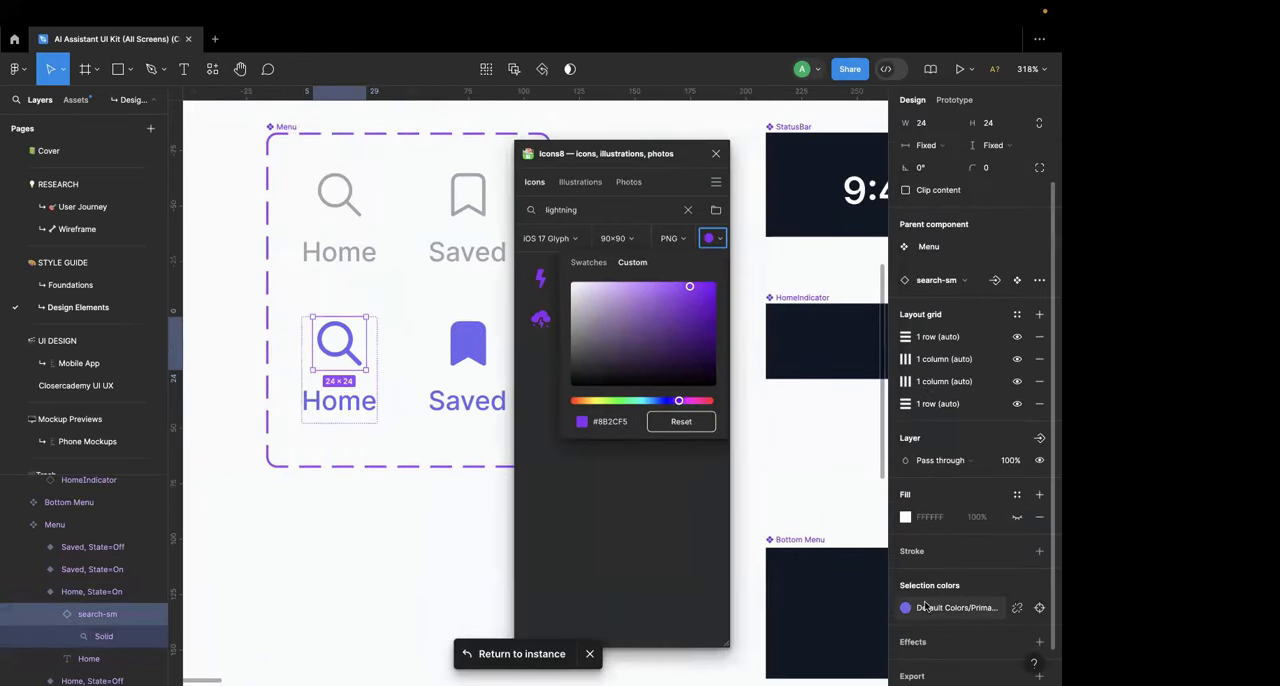
pyautogui.click(1017, 607)
pyautogui.click(932, 609)
pyautogui.hotkey('ctrl', 'c')
pyautogui.hotkey('ctrl', 'z')
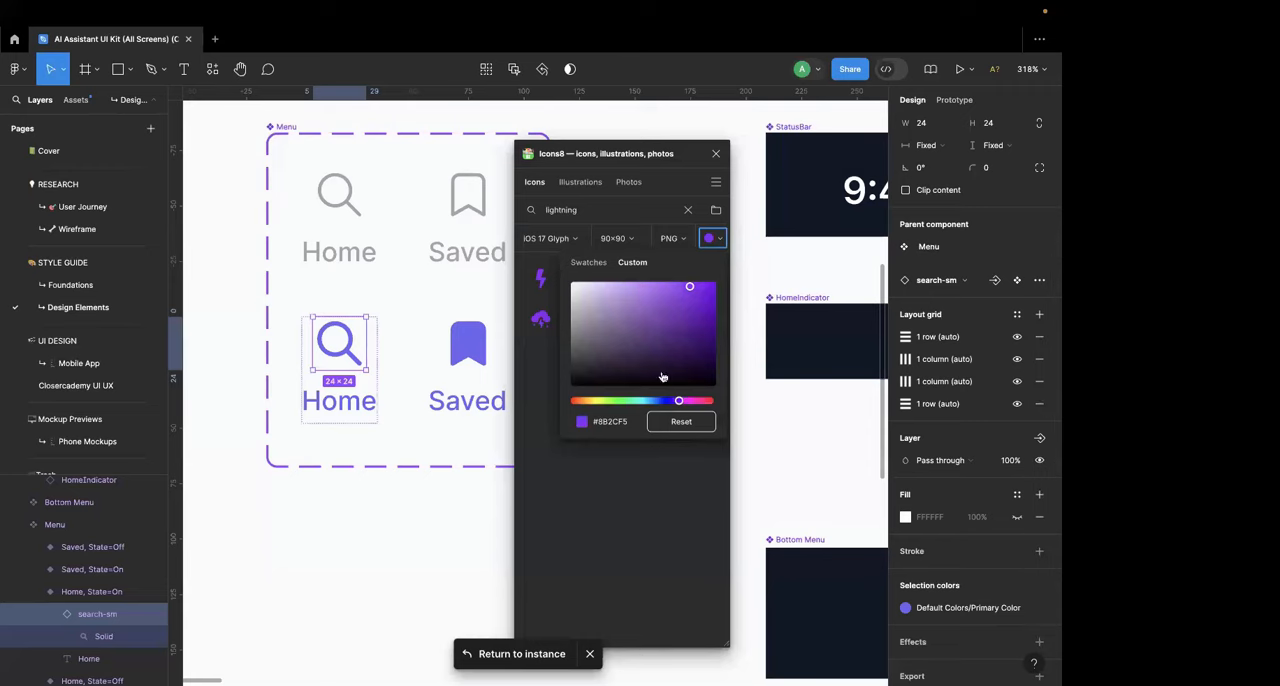
pyautogui.click(611, 422)
pyautogui.hotkey('ctrl', 'v')
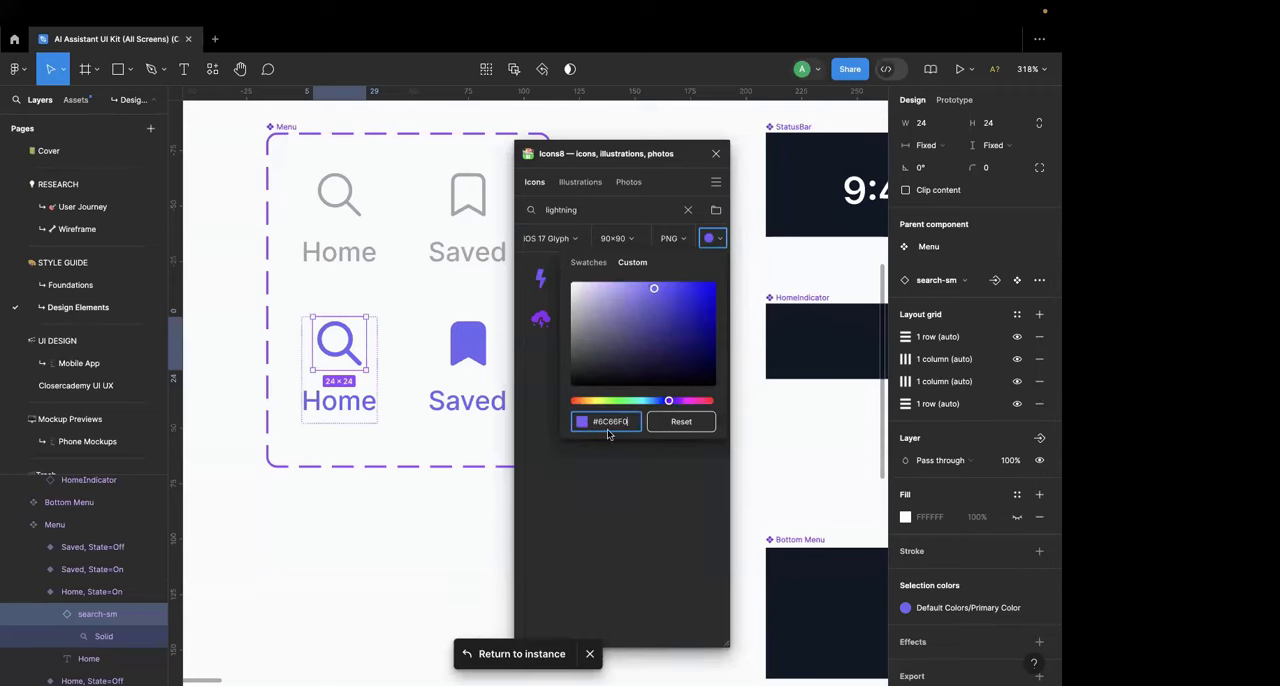
pyautogui.click(620, 460)
# Step: Insert the recoloured Lightning Bolt icon on the Design Elements frame below the Menu component and scale it down to 18 × 18
pyautogui.click(541, 280)
pyautogui.scroll(-3, 465, 357)
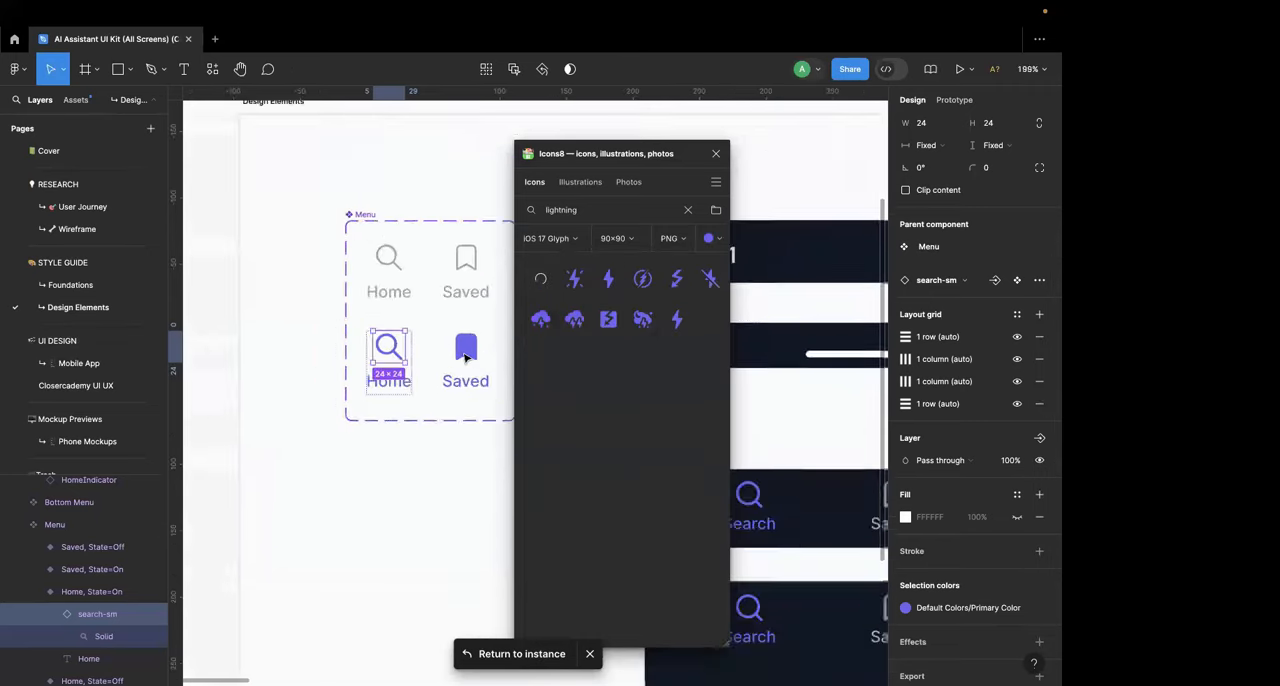
pyautogui.scroll(-3, 465, 357)
pyautogui.moveTo(820, 142); pyautogui.dragTo(383, 366)
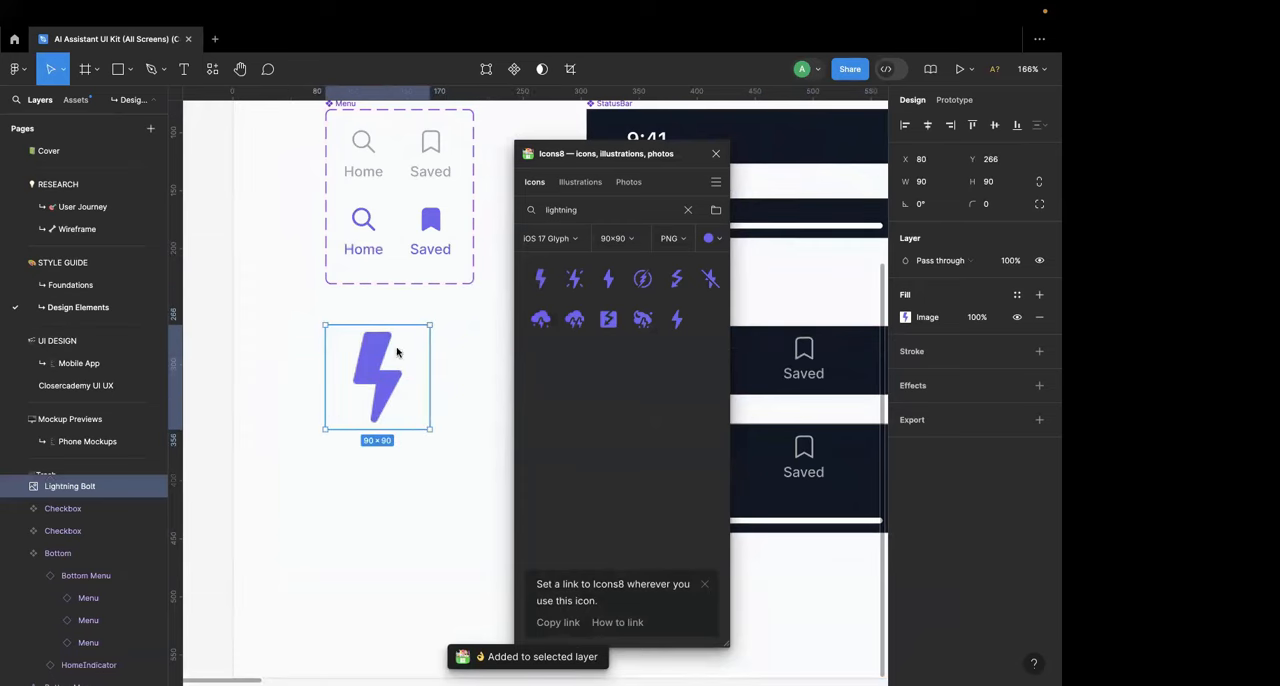
pyautogui.click(716, 153)
pyautogui.scroll(5, 313, 389)
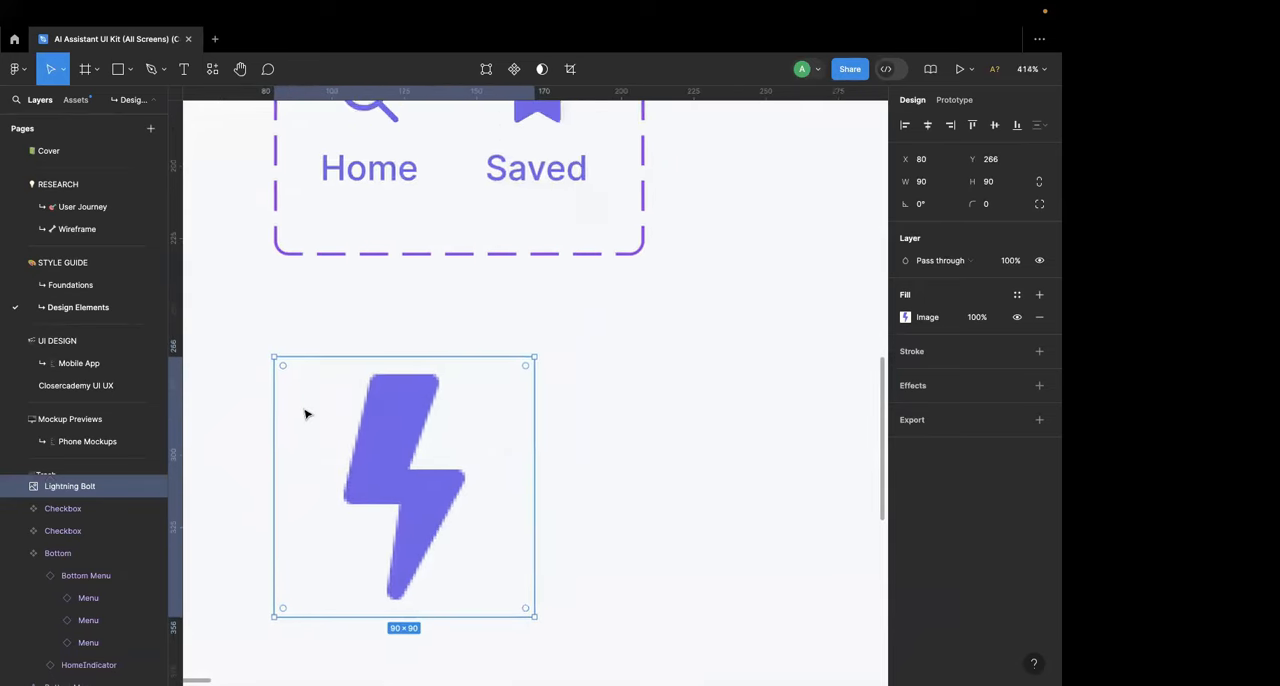
pyautogui.scroll(-1, 282, 373)
pyautogui.moveTo(273, 358); pyautogui.dragTo(377, 467)
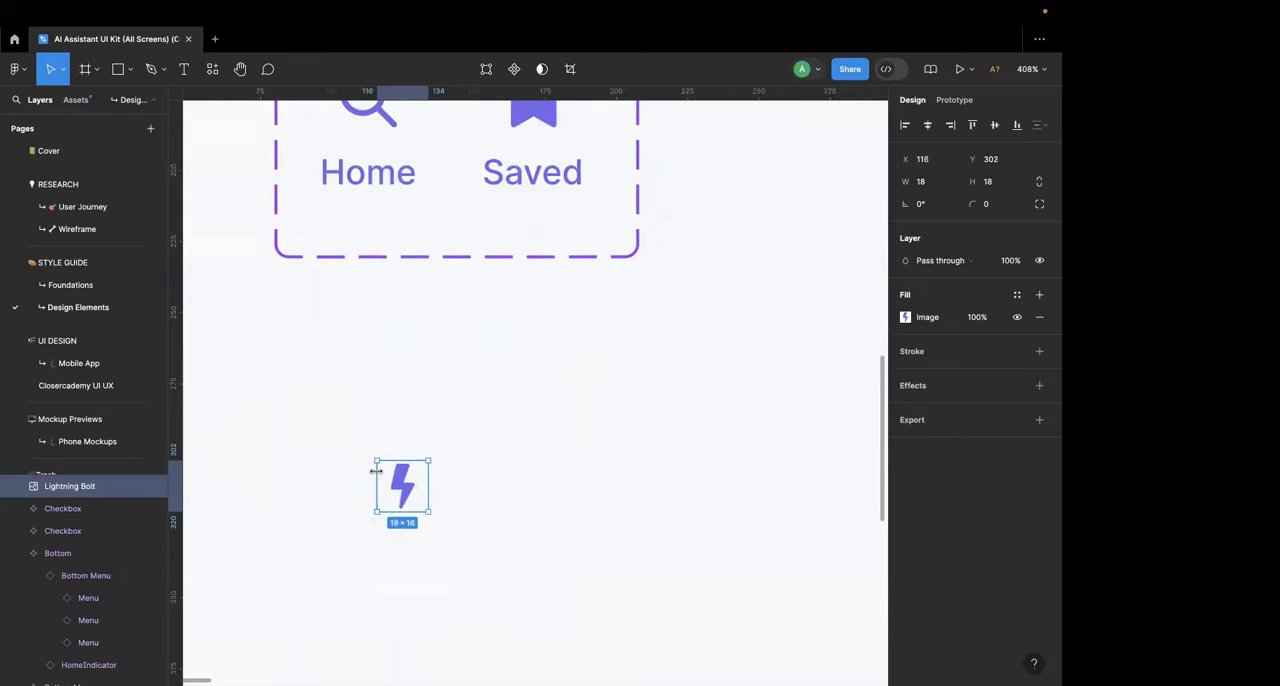
# Step: Replace the search icon in the Home, State=On variant with the lightning bolt and enlarge it until the Home and Saved labels align
pyautogui.scroll(-5, 376, 470)
pyautogui.moveTo(429, 541); pyautogui.dragTo(410, 320)
pyautogui.click(408, 290)
pyautogui.press('Delete')
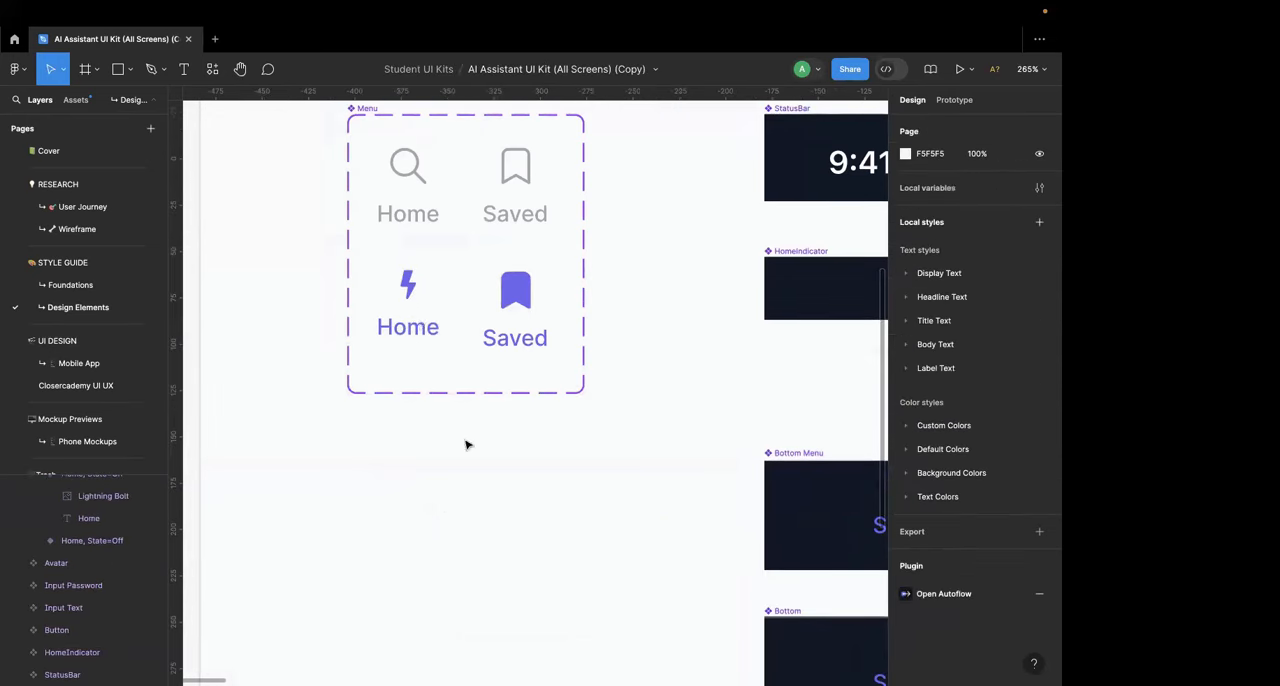
pyautogui.click(412, 288)
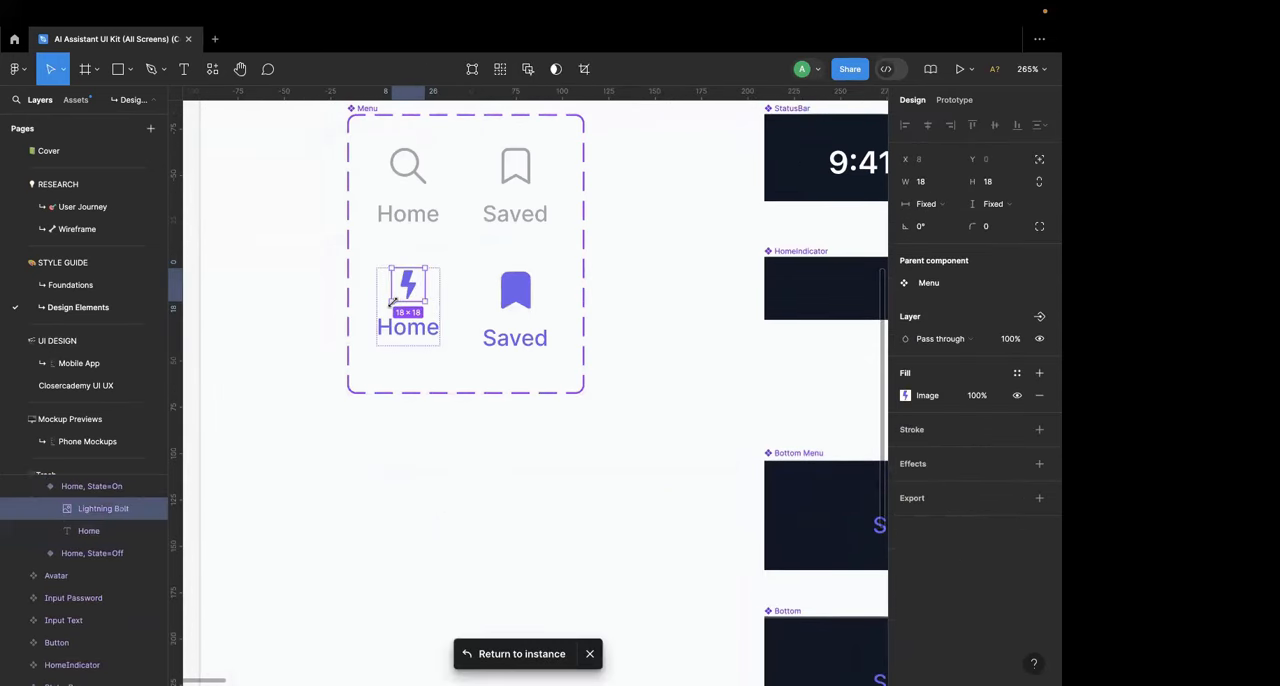
pyautogui.moveTo(393, 302); pyautogui.dragTo(390, 306)
pyautogui.click(445, 455)
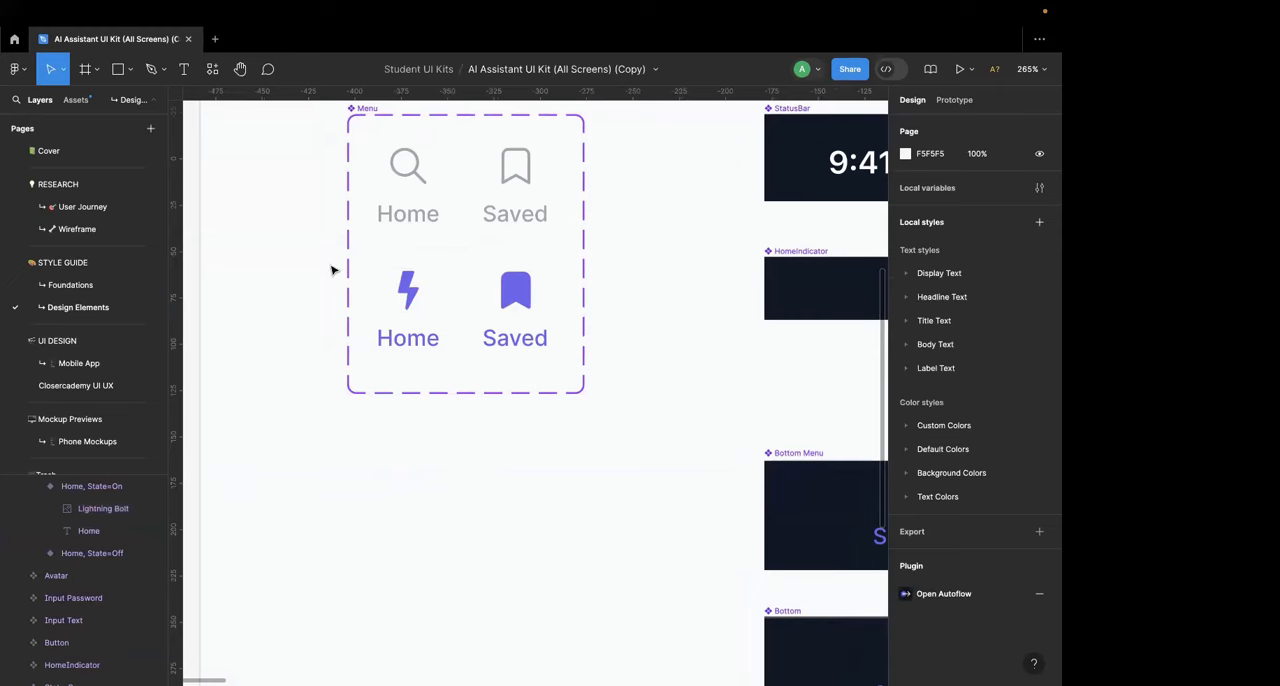
# Step: Go to the Closercademy UI UX page and examine the Daily Challenge menu item at the foot of the Main screen
pyautogui.scroll(-5, 334, 271)
pyautogui.click(75, 385)
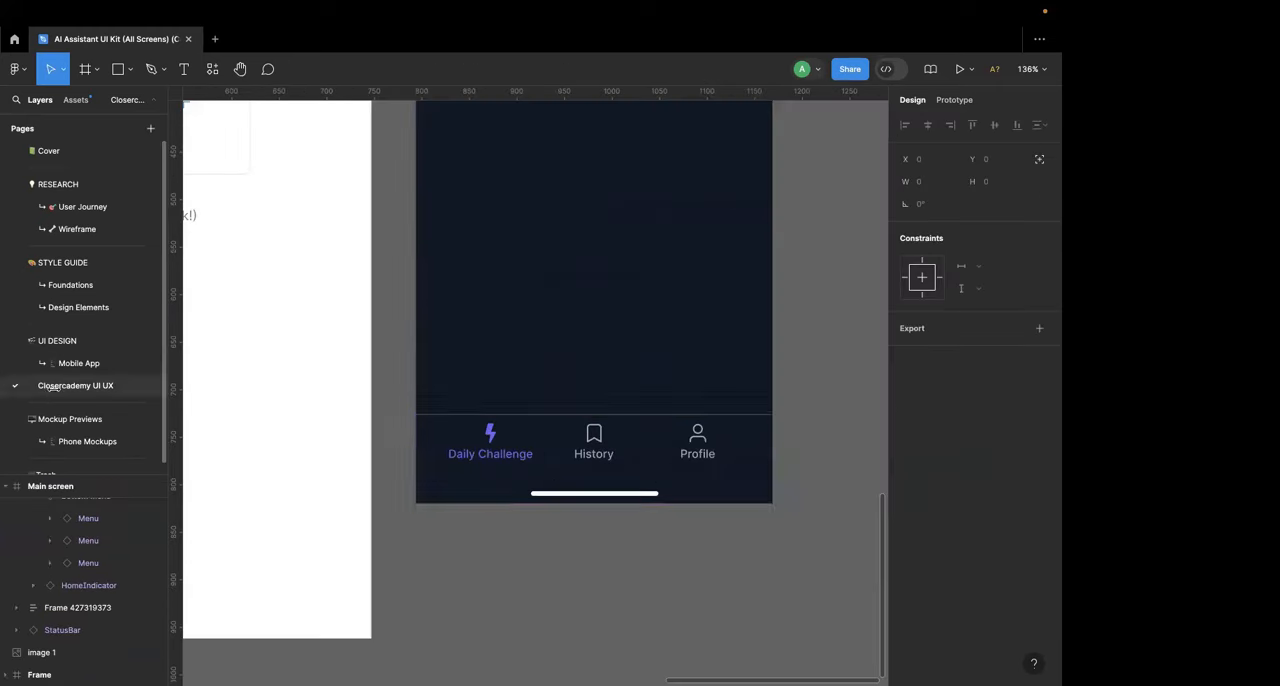
pyautogui.scroll(5, 499, 457)
pyautogui.doubleClick(491, 464)
pyautogui.doubleClick(491, 464)
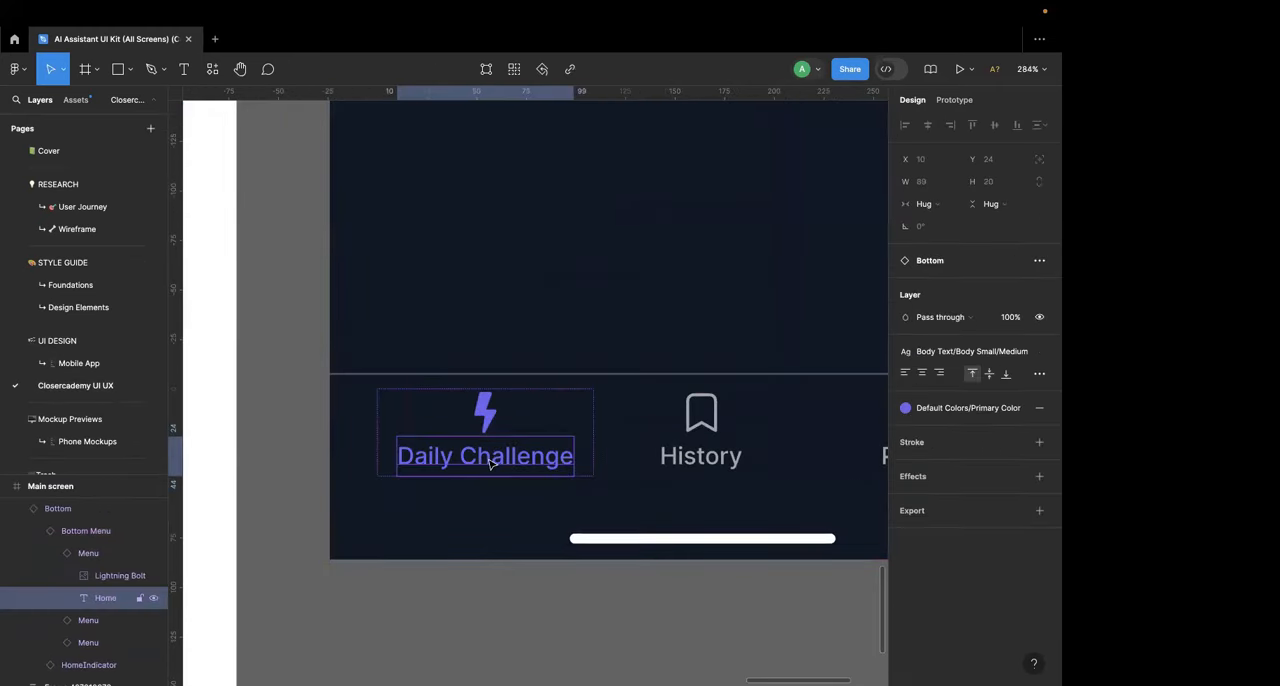
pyautogui.press('Escape')
pyautogui.scroll(-8, 491, 464)
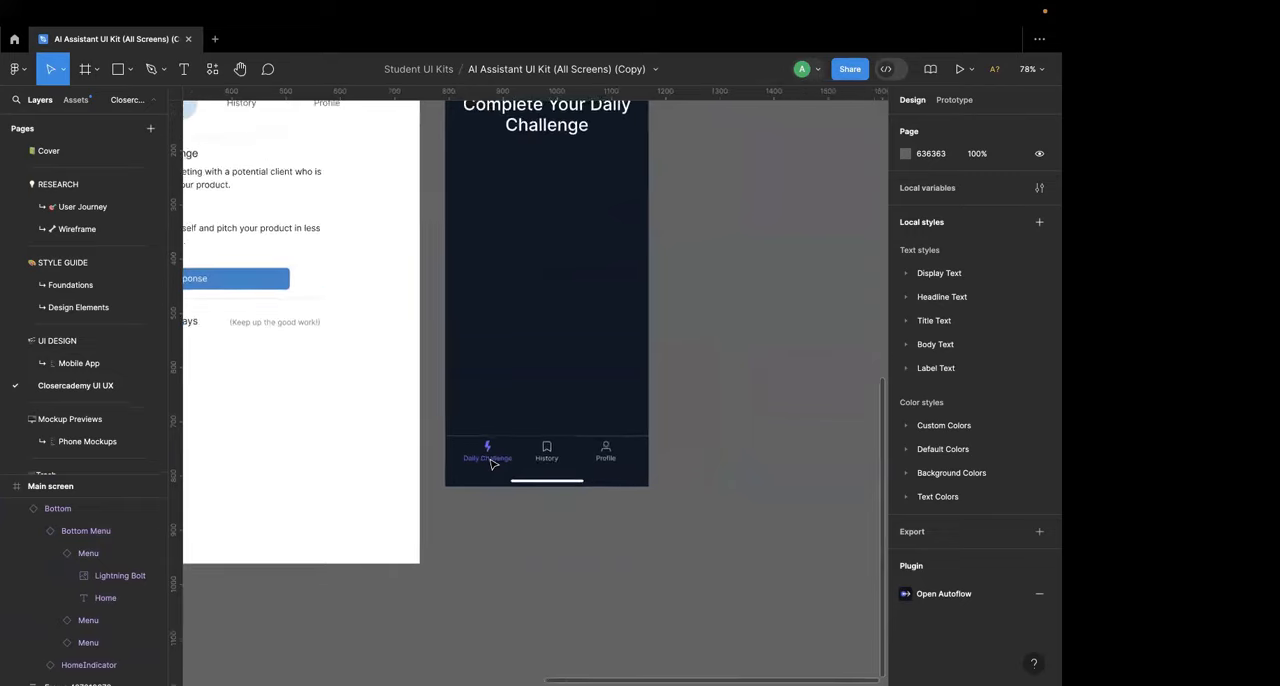
pyautogui.scroll(2, 491, 464)
pyautogui.scroll(-3, 491, 464)
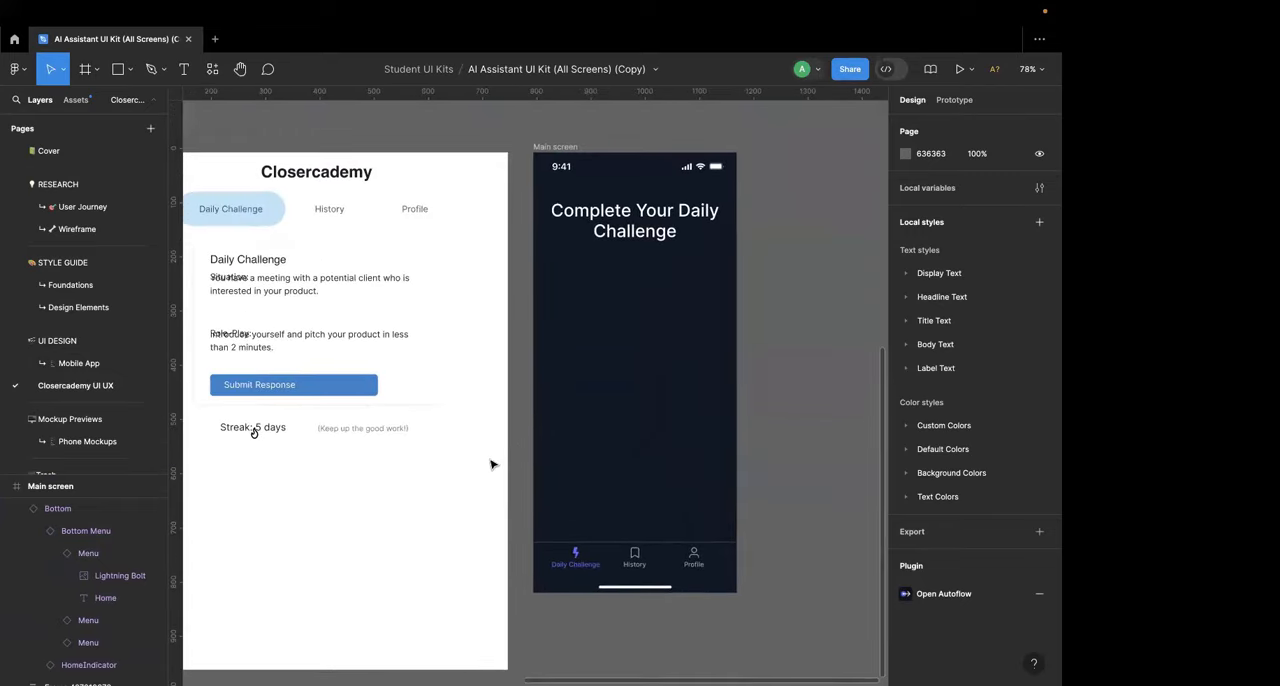
# Step: Move the meeting description text in the wireframe's Daily Challenge card down so it sits below the Situation label
pyautogui.scroll(5, 361, 248)
pyautogui.click(360, 305)
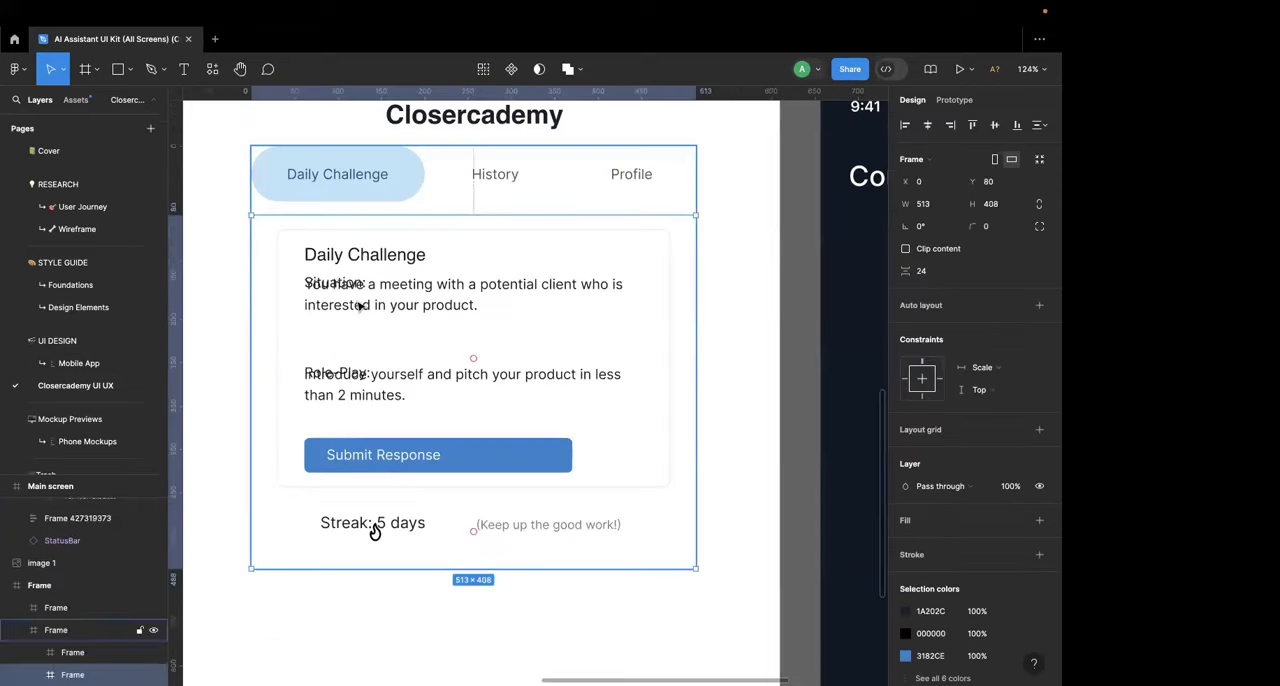
pyautogui.doubleClick(360, 305)
pyautogui.doubleClick(360, 305)
pyautogui.doubleClick(360, 305)
pyautogui.moveTo(361, 309); pyautogui.dragTo(362, 325)
pyautogui.scroll(-3, 360, 321)
pyautogui.click(688, 198)
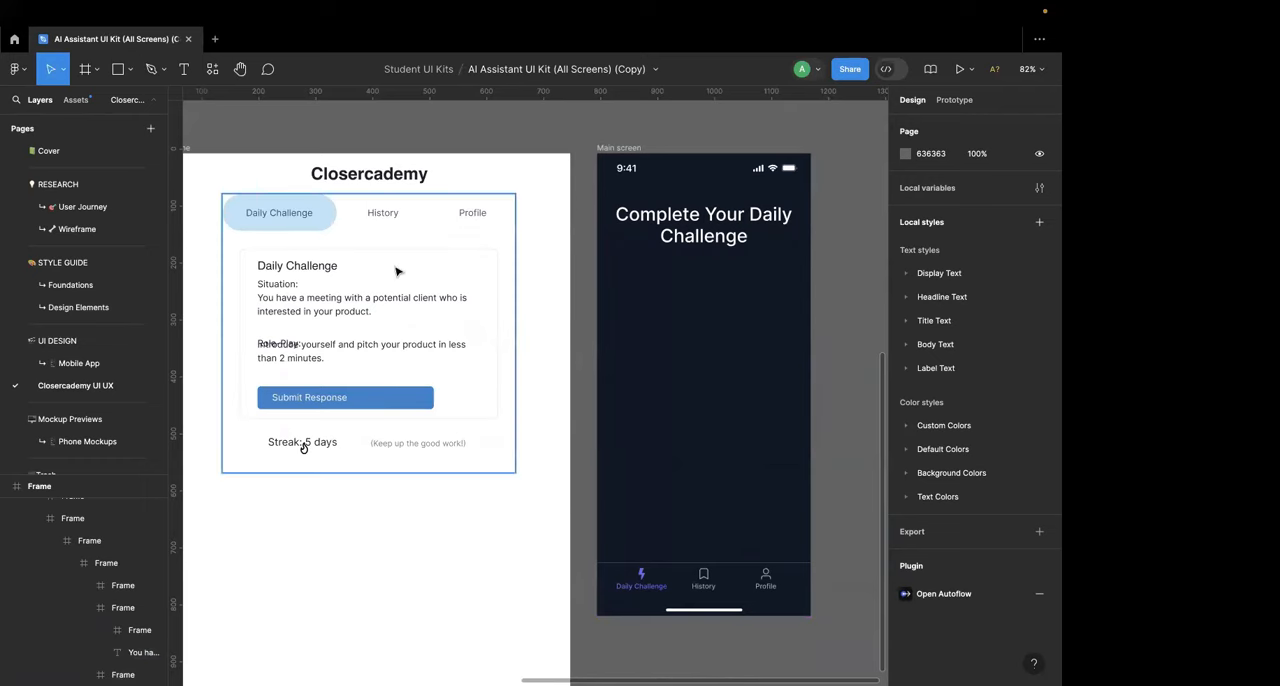
# Step: Go to the Mobile App page and examine the kit's Main, Answer, Generate and Saved screens for layouts to reuse
pyautogui.scroll(-3, 395, 271)
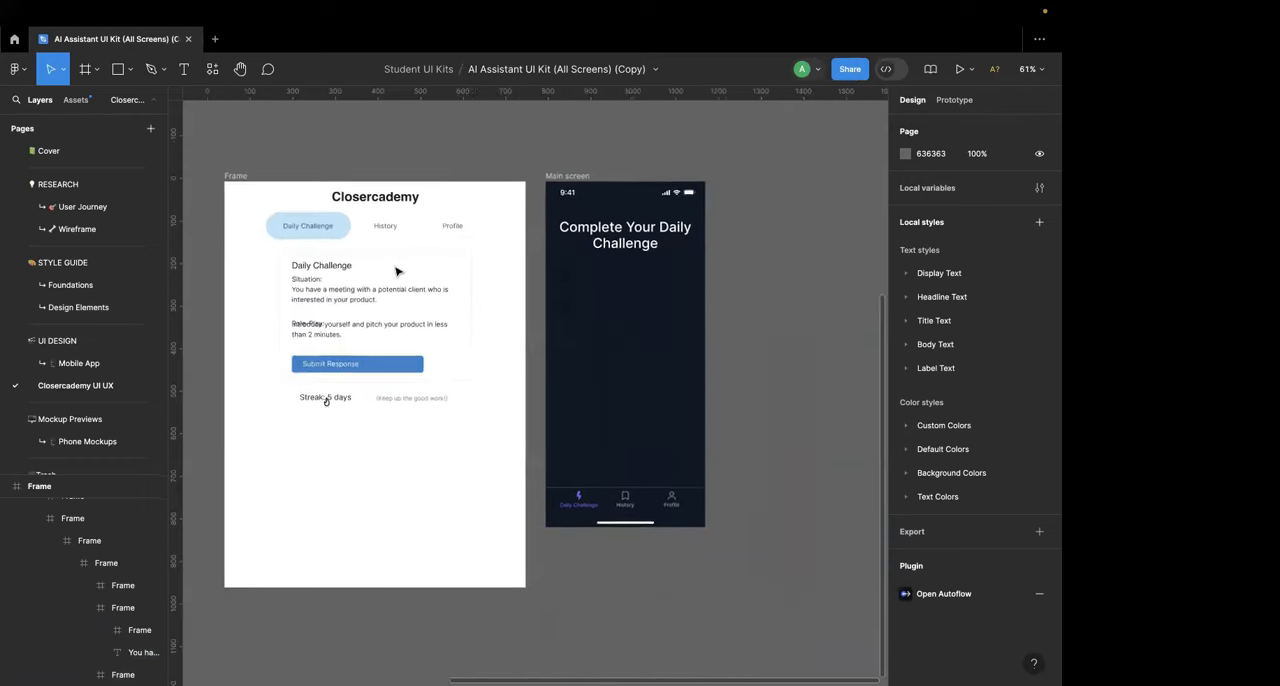
pyautogui.click(80, 364)
pyautogui.scroll(-5, 497, 333)
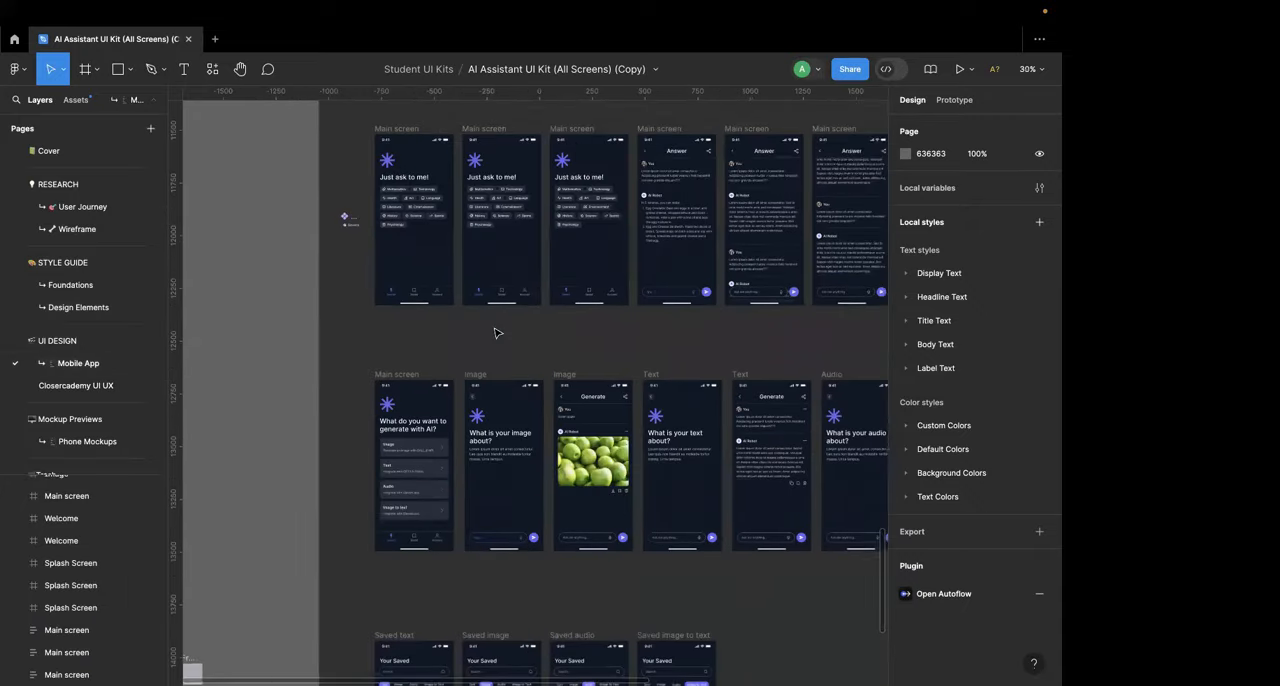
pyautogui.hscroll(5, 497, 333)
pyautogui.hscroll(-5, 497, 333)
pyautogui.scroll(-2, 497, 333)
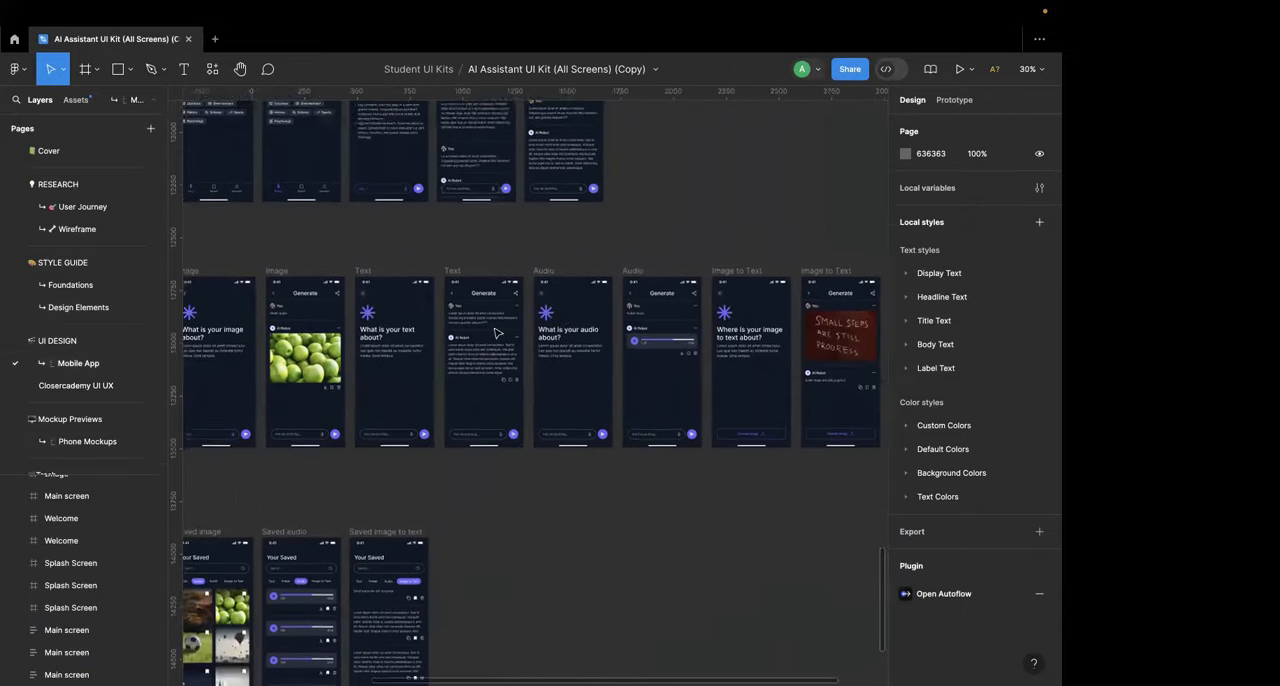
pyautogui.hscroll(3, 497, 333)
pyautogui.hscroll(-6, 497, 333)
pyautogui.scroll(-2, 497, 333)
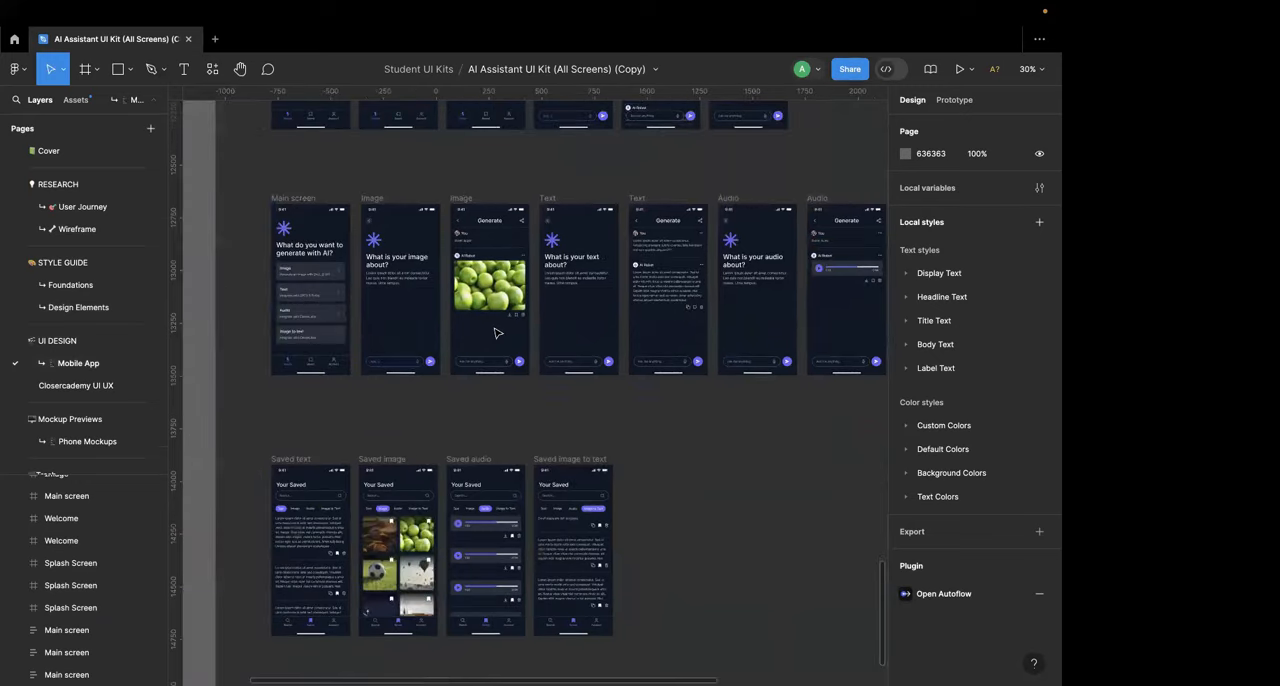
pyautogui.scroll(1, 497, 333)
pyautogui.scroll(10, 368, 304)
pyautogui.hscroll(-2, 368, 304)
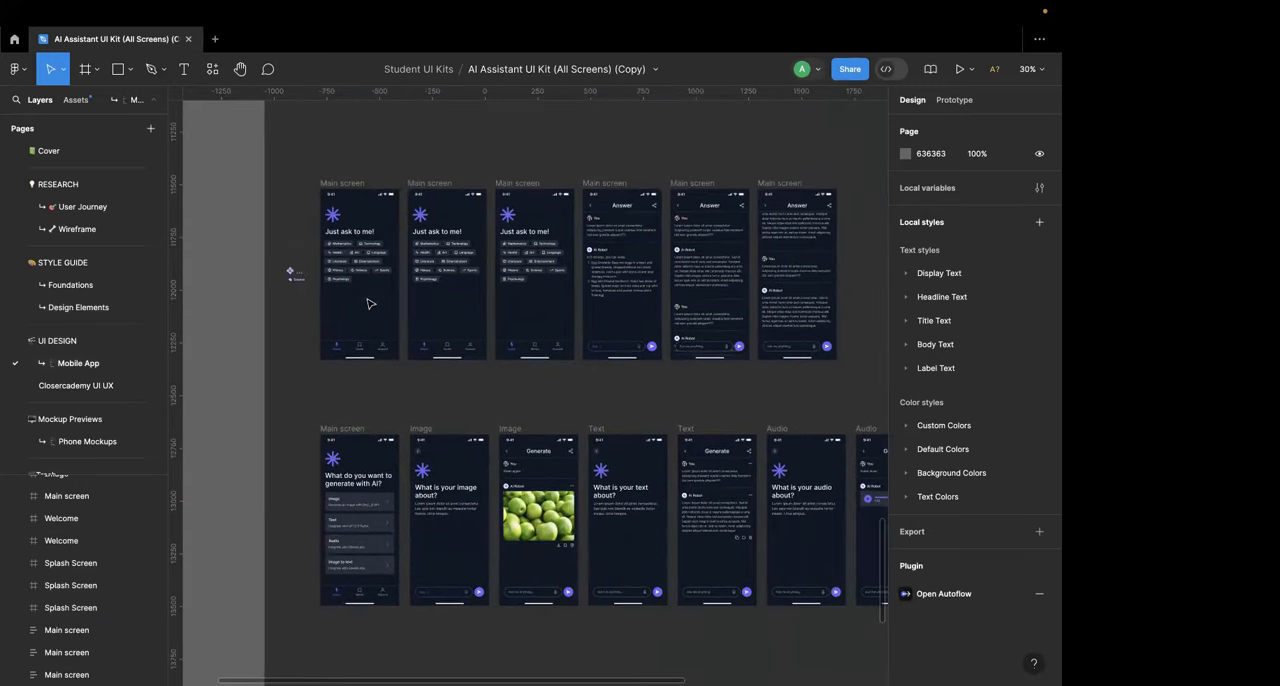
pyautogui.scroll(-10, 368, 304)
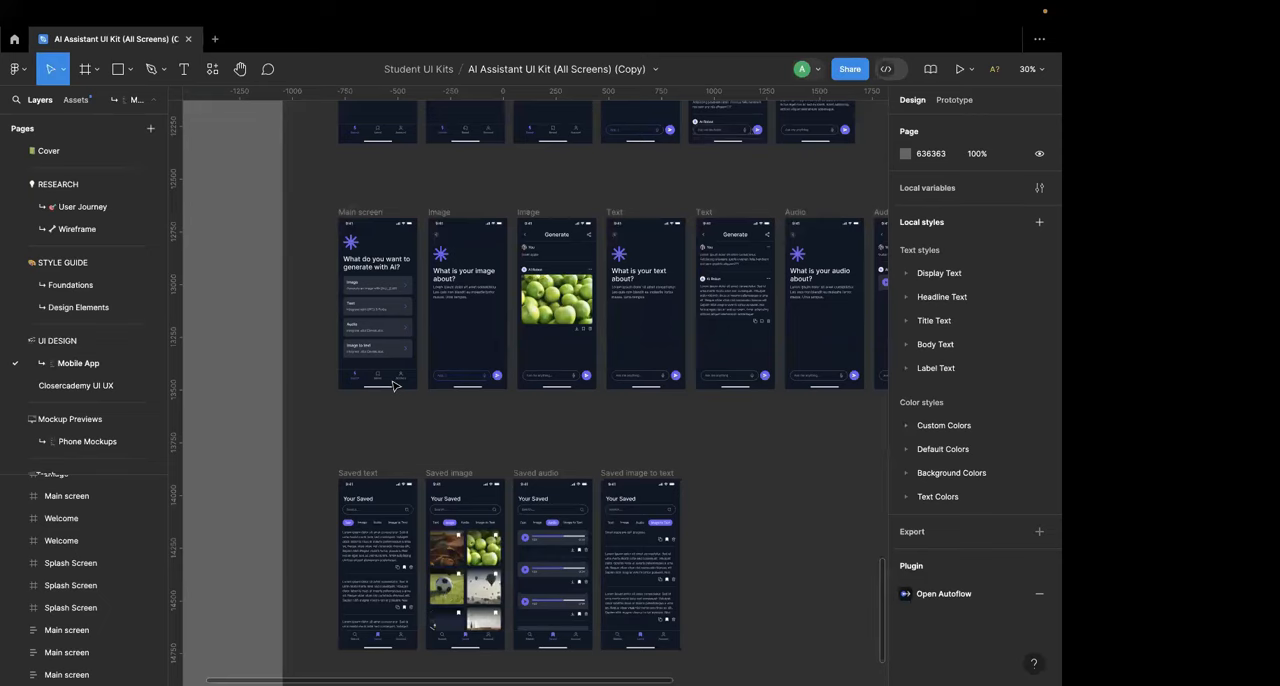
pyautogui.scroll(5, 389, 327)
pyautogui.scroll(-4, 389, 327)
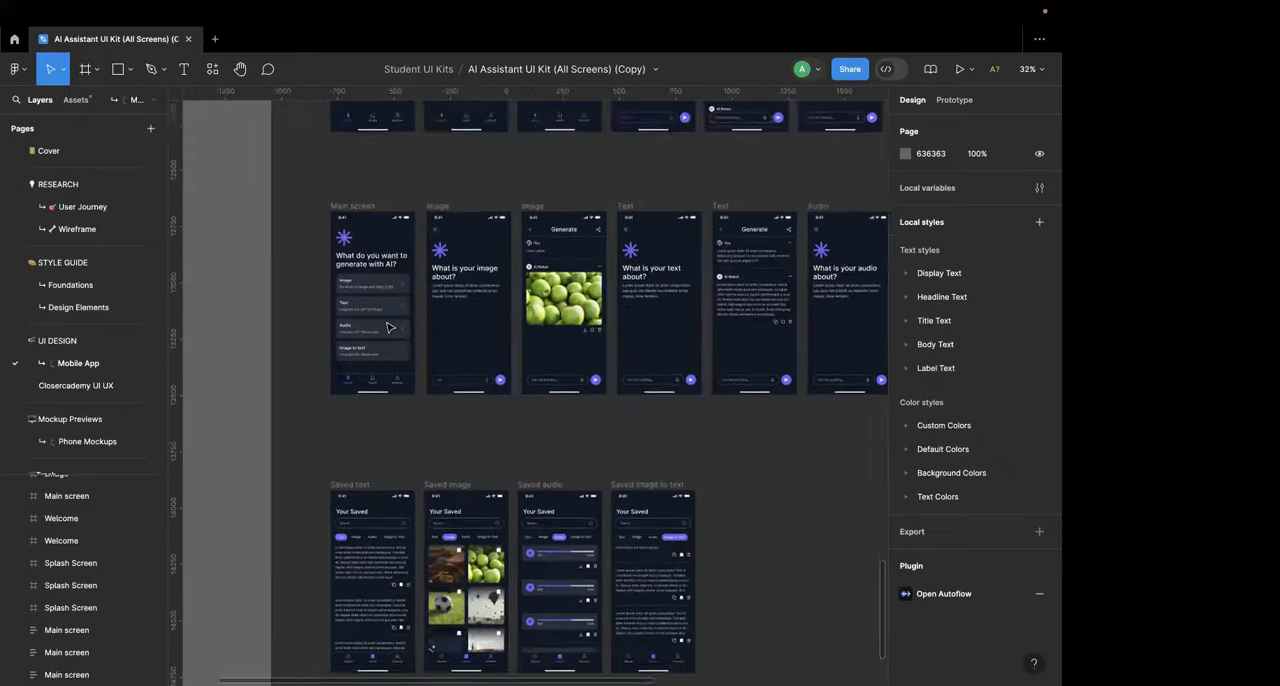
# Step: Examine the kit's Generate and Saved screens on the Mobile App page for a card to reuse
pyautogui.hscroll(10, 389, 327)
pyautogui.hscroll(-10, 389, 327)
pyautogui.scroll(2, 389, 327)
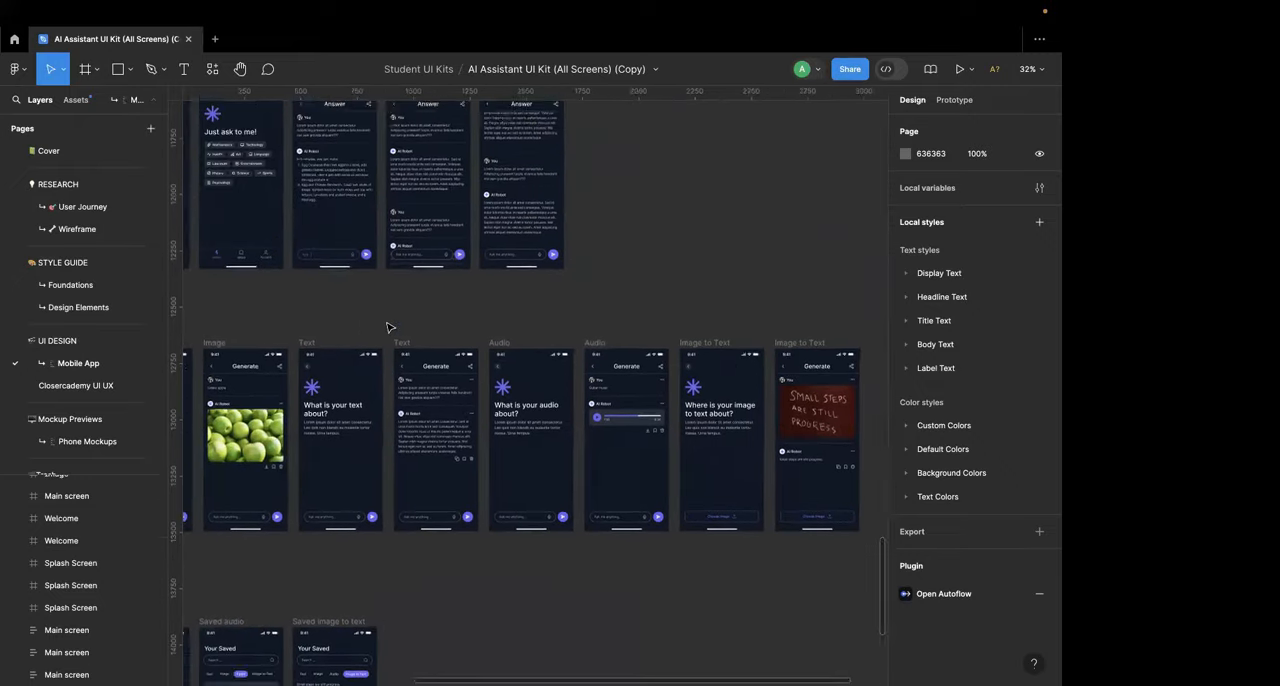
pyautogui.scroll(-6, 389, 327)
pyautogui.hscroll(-1, 389, 327)
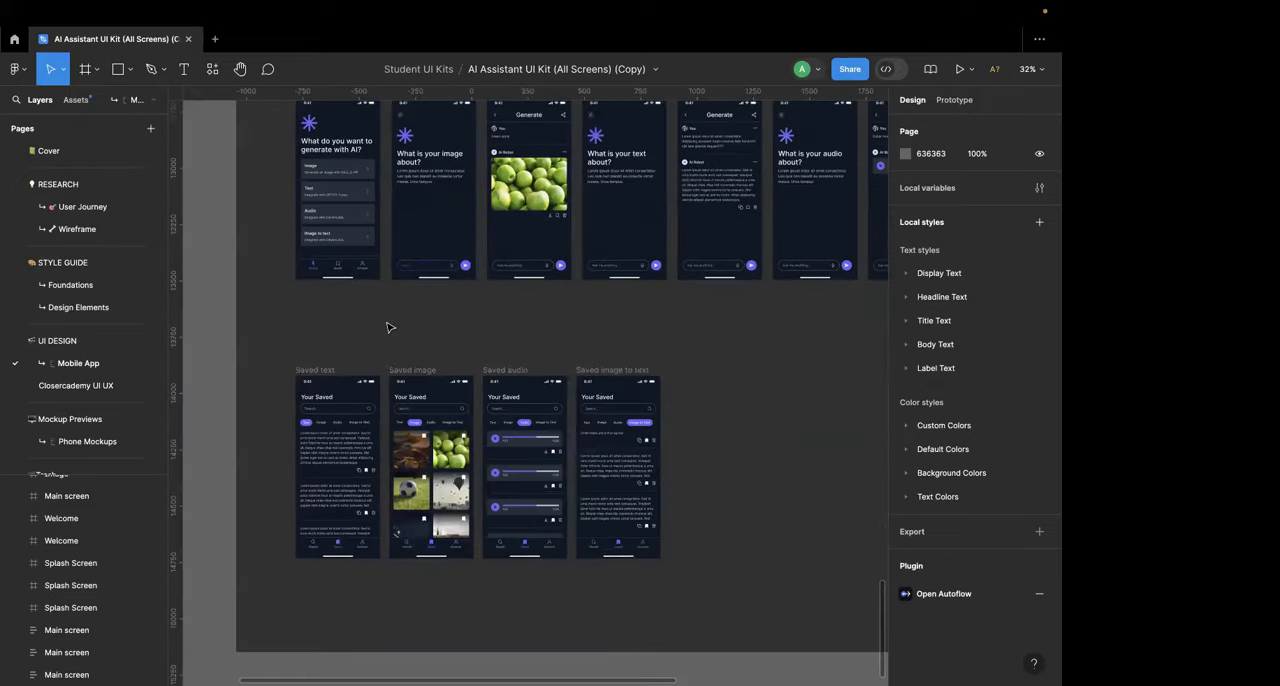
pyautogui.scroll(5, 330, 245)
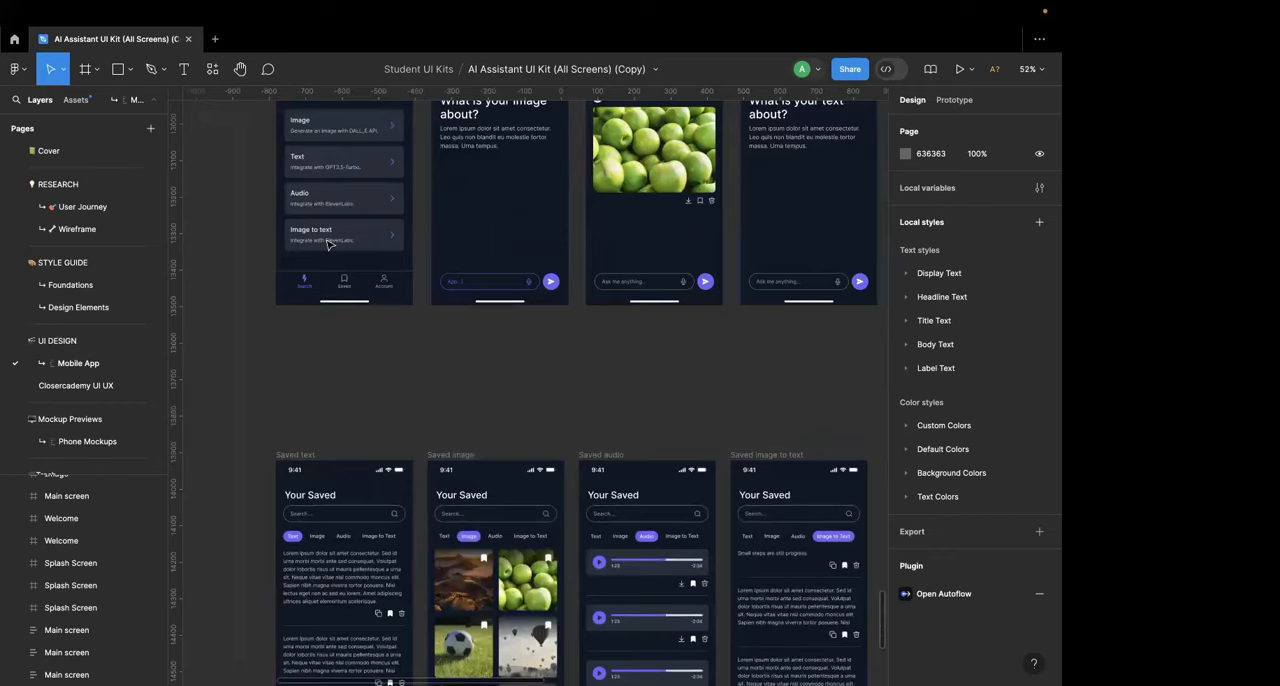
pyautogui.scroll(-2, 330, 245)
pyautogui.scroll(3, 350, 215)
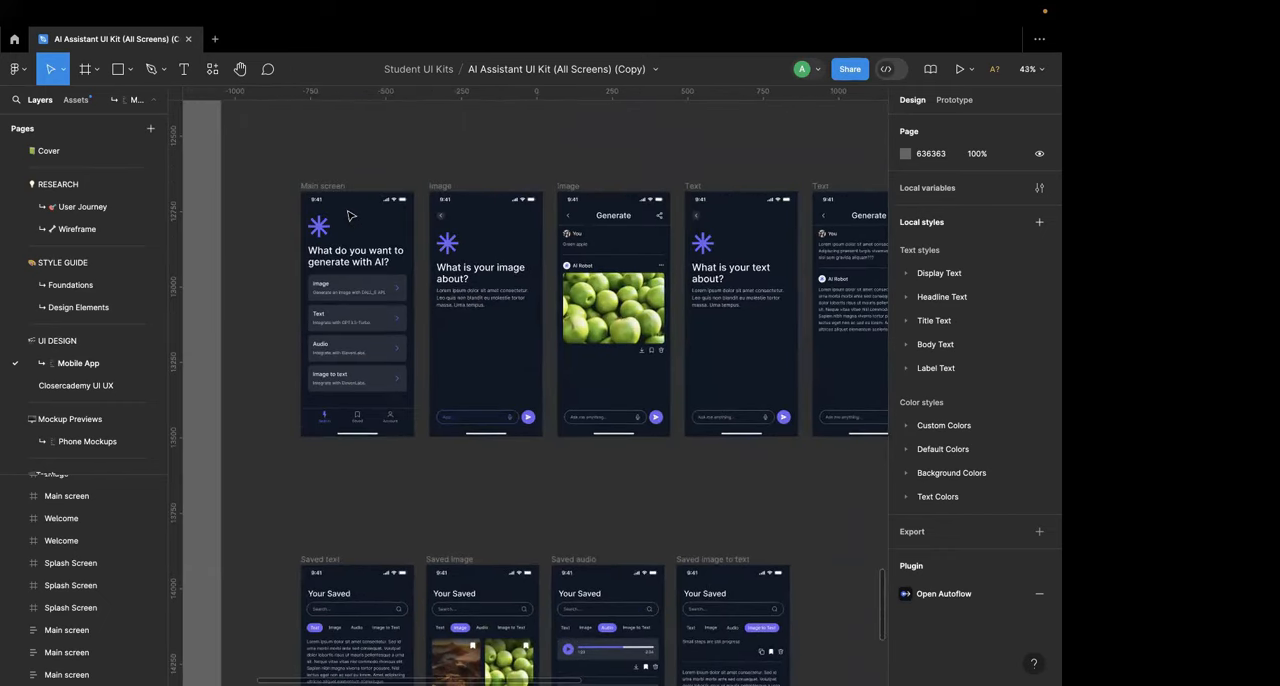
# Step: Copy the Image option card from the kit's Main screen into the Main screen on the Closercademy UI UX page
pyautogui.scroll(5, 352, 291)
pyautogui.click(357, 280)
pyautogui.click(362, 280)
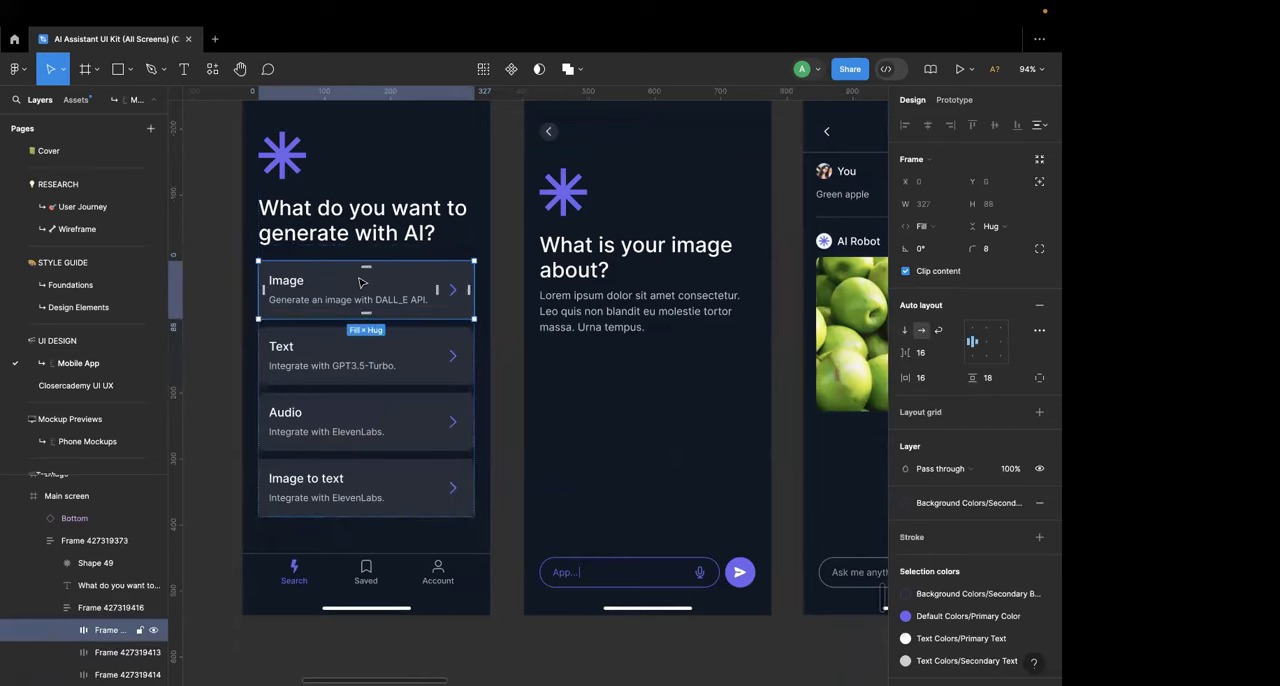
pyautogui.click(101, 385)
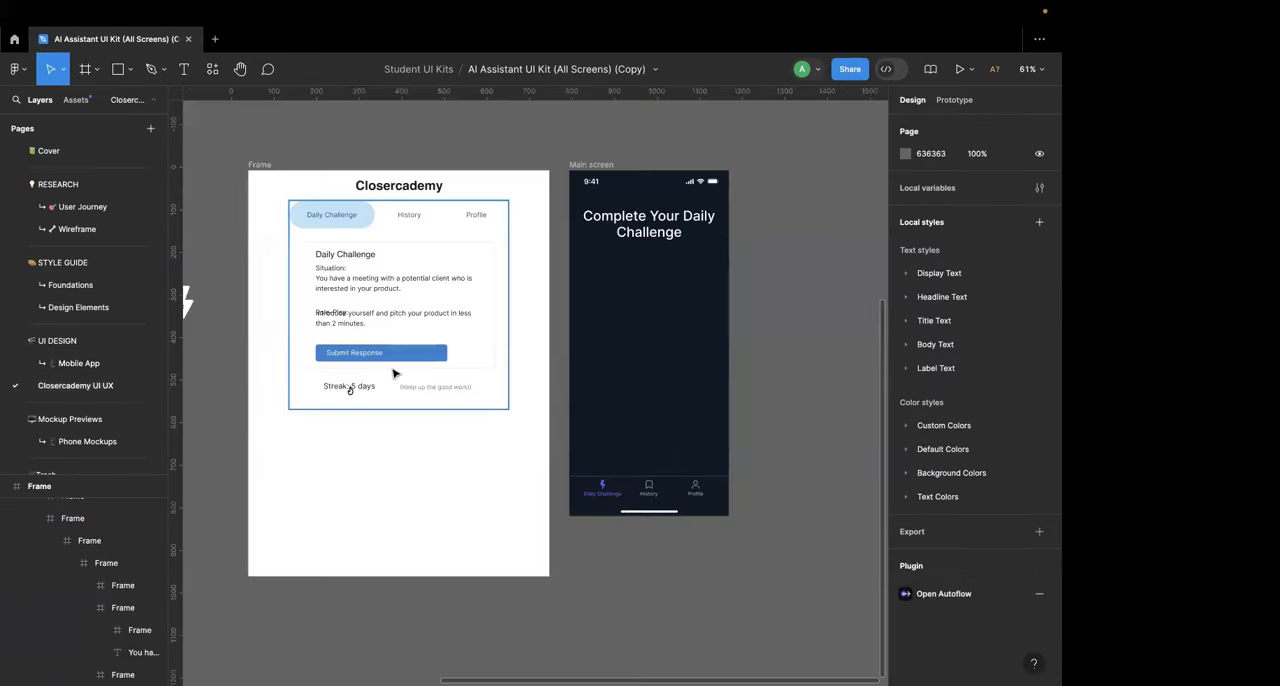
pyautogui.click(604, 167)
pyautogui.hotkey('ctrl', 'v')
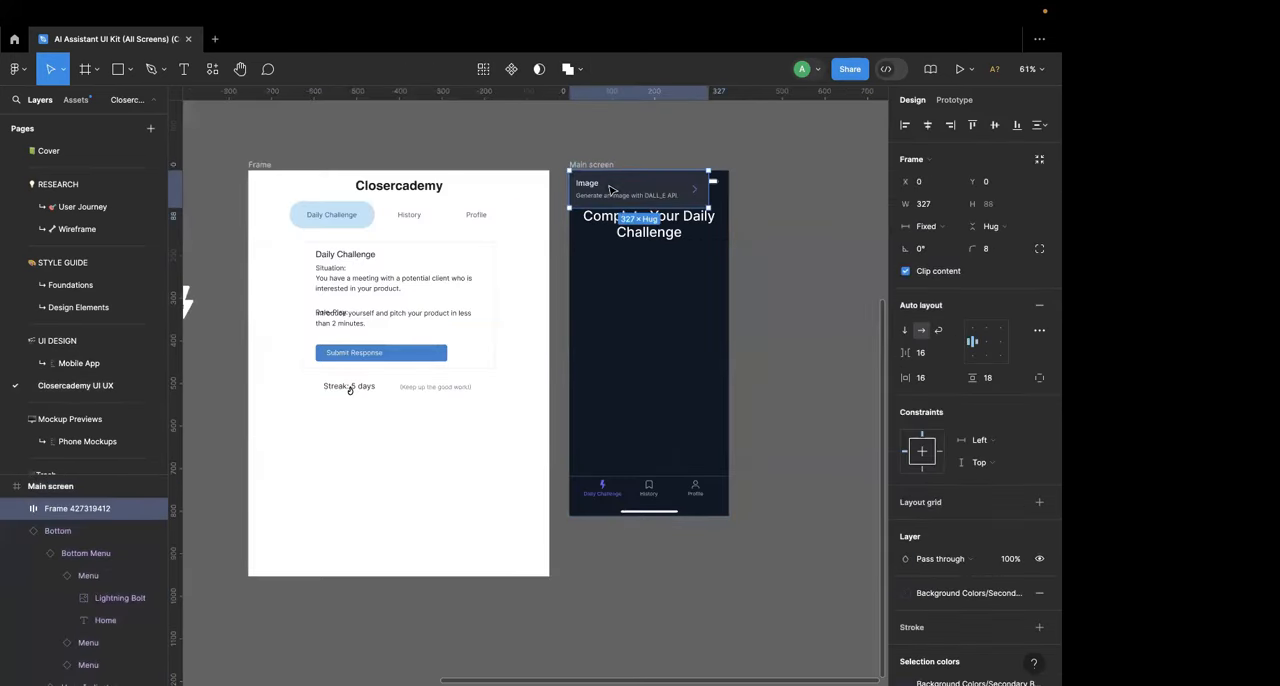
# Step: Center the copied card below the heading at about X 25, Y 203 and stretch it to about 249 tall
pyautogui.moveTo(612, 190); pyautogui.dragTo(672, 277)
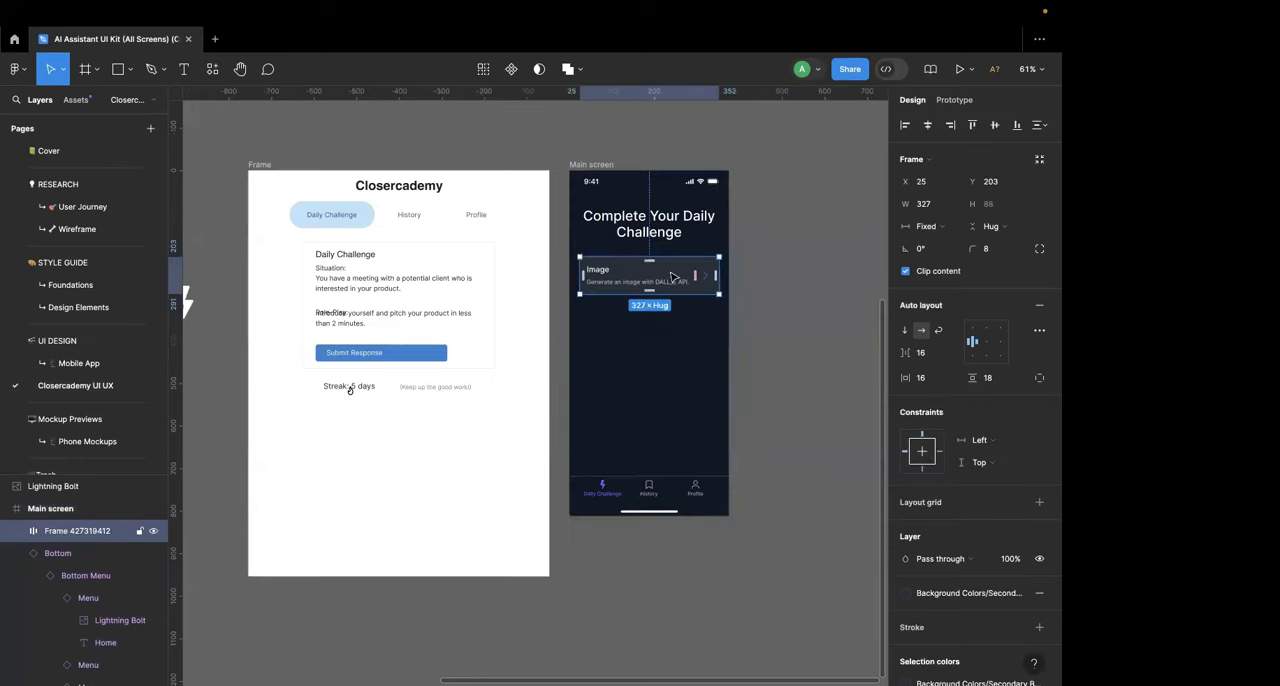
pyautogui.scroll(5, 674, 277)
pyautogui.moveTo(548, 337); pyautogui.dragTo(548, 483)
# Step: Replace the card's title text with "Today's Challenge"
pyautogui.doubleClick(454, 367)
pyautogui.doubleClick(454, 367)
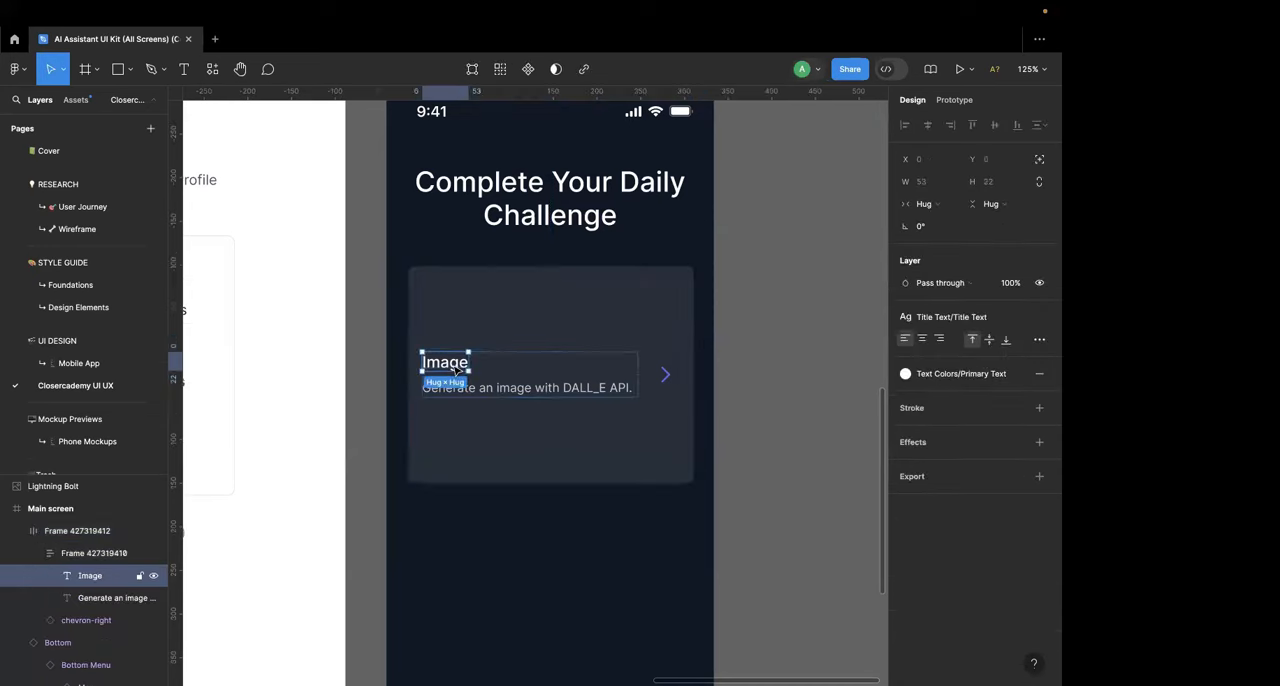
pyautogui.doubleClick(454, 366)
pyautogui.press('super+a')
pyautogui.write("Todauy'")
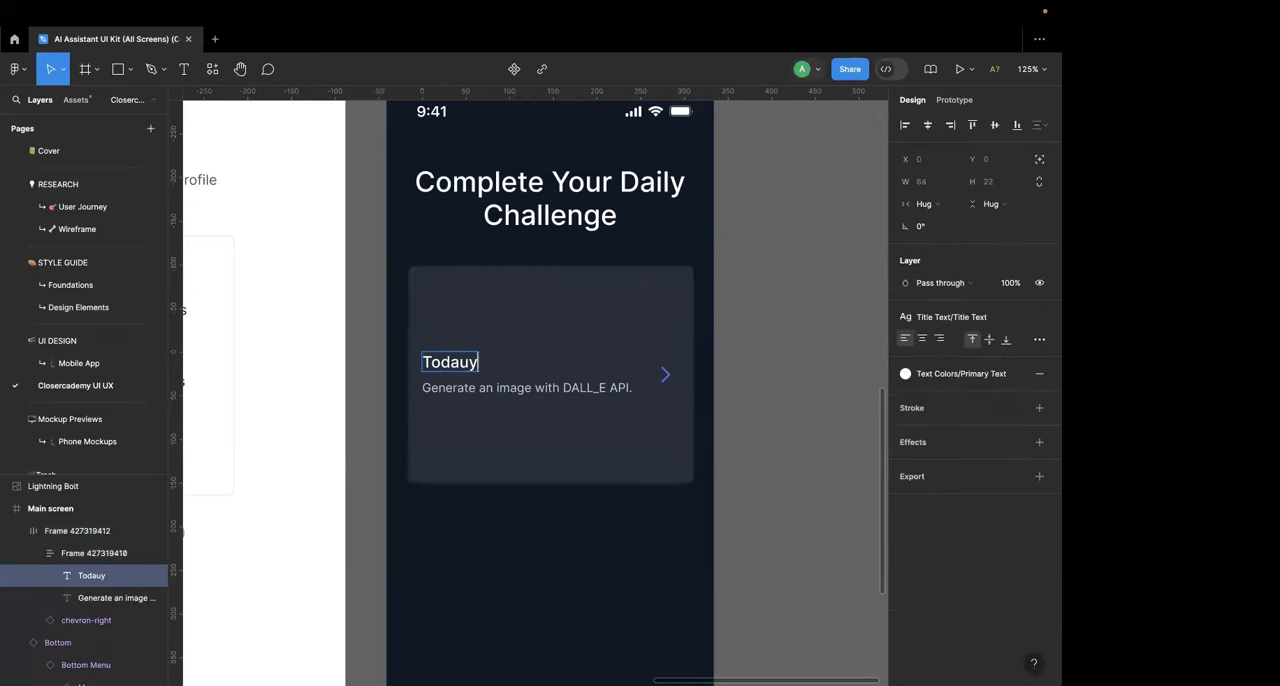
pyautogui.press('BackSpace')
pyautogui.press('BackSpace')
pyautogui.write("ys'")
pyautogui.write("'s Challenge")
# Step: Add a second line reading "Wednesday, May 22nd" to the card's title
pyautogui.press('Return')
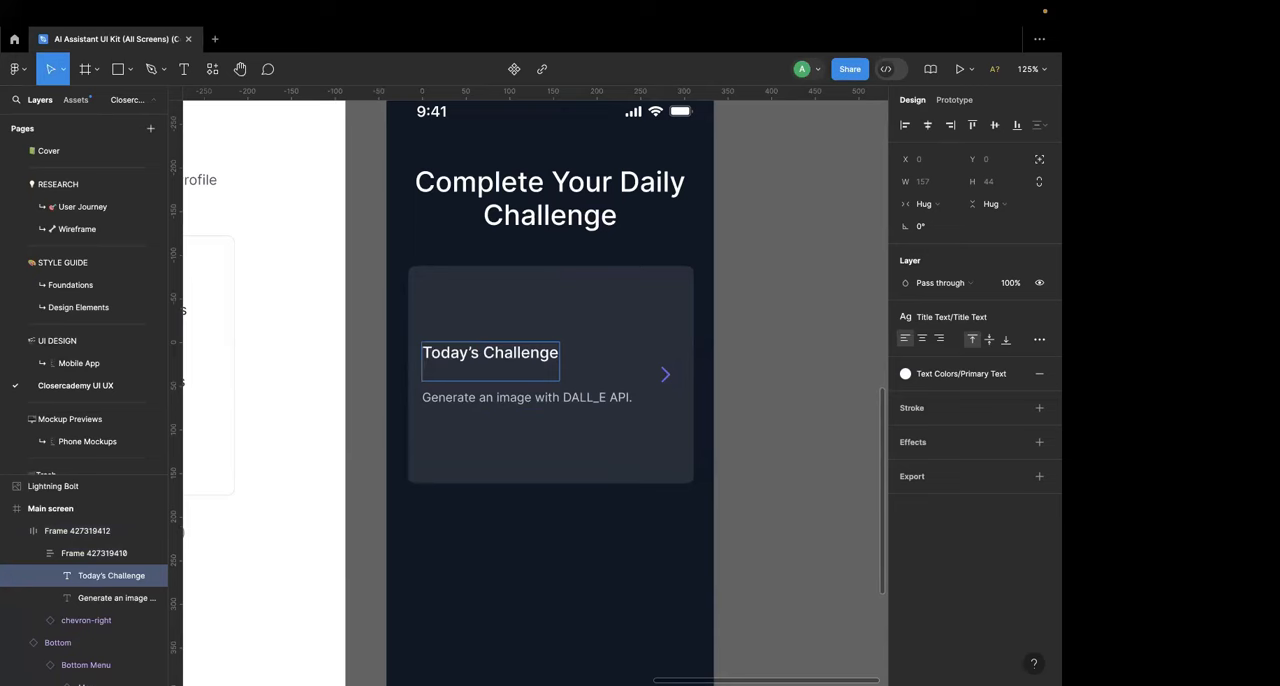
pyautogui.write('Wednesd')
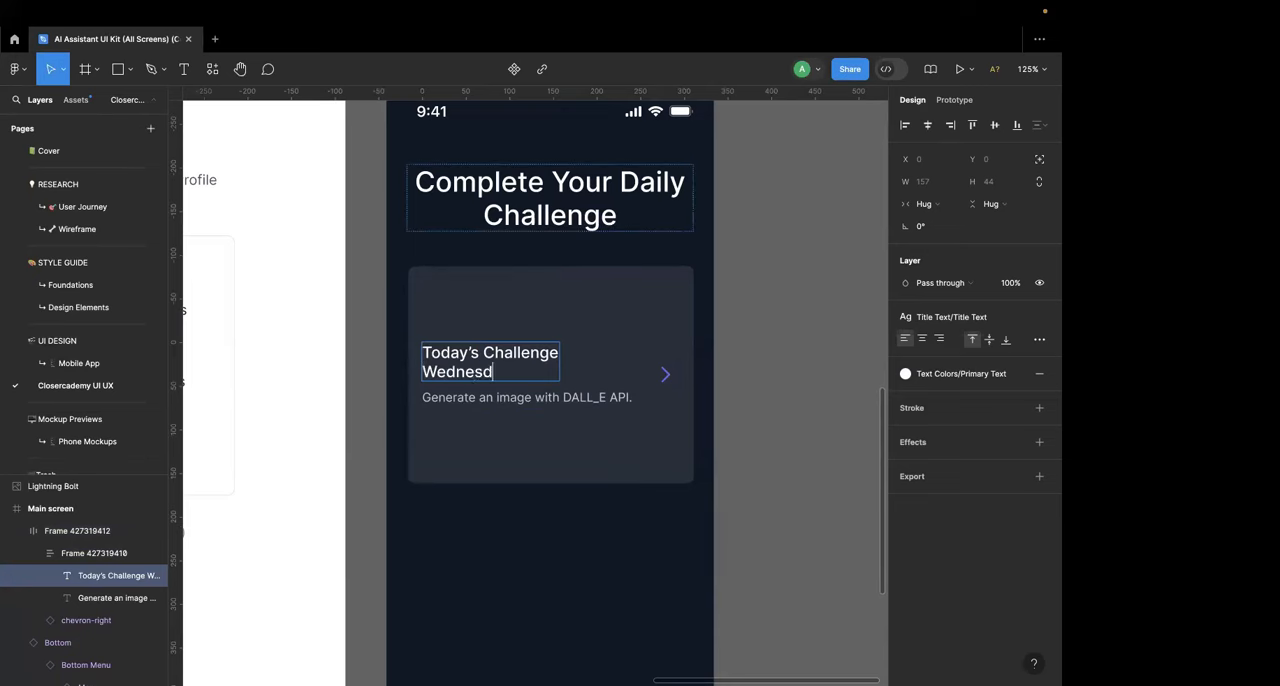
pyautogui.write('ay, May 22nd')
pyautogui.press('Escape')
# Step: Set the card's auto layout alignment to top left
pyautogui.click(513, 324)
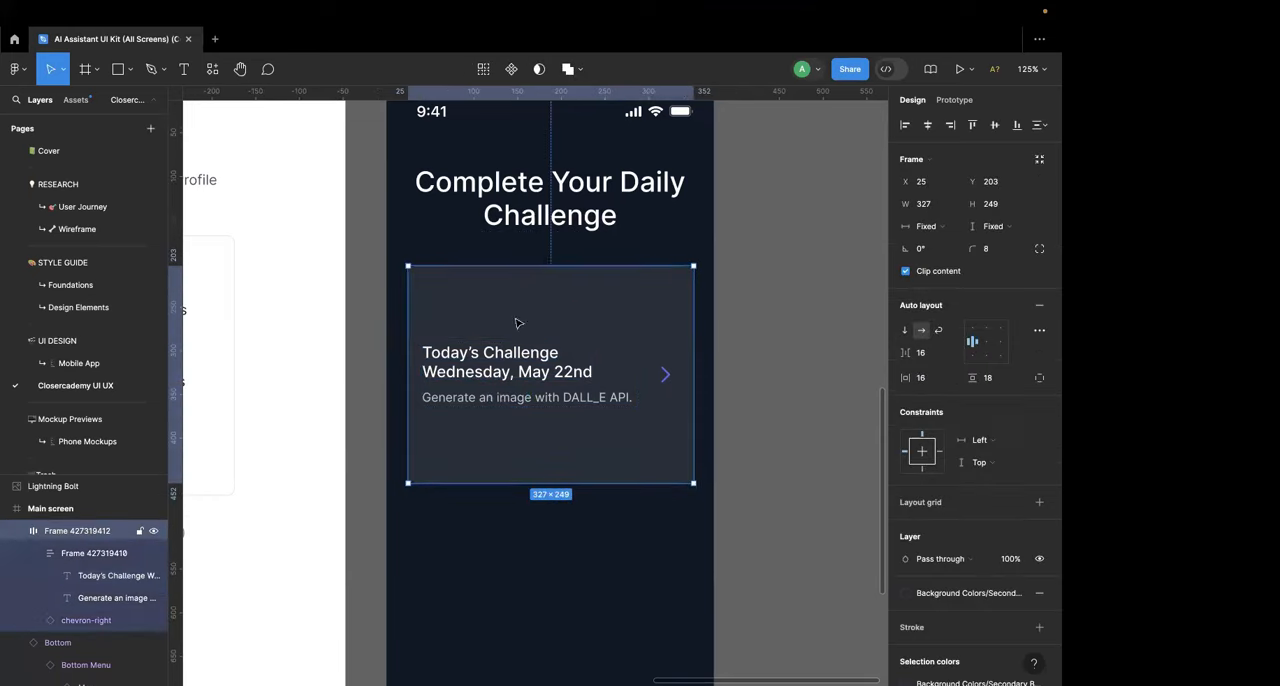
pyautogui.click(971, 328)
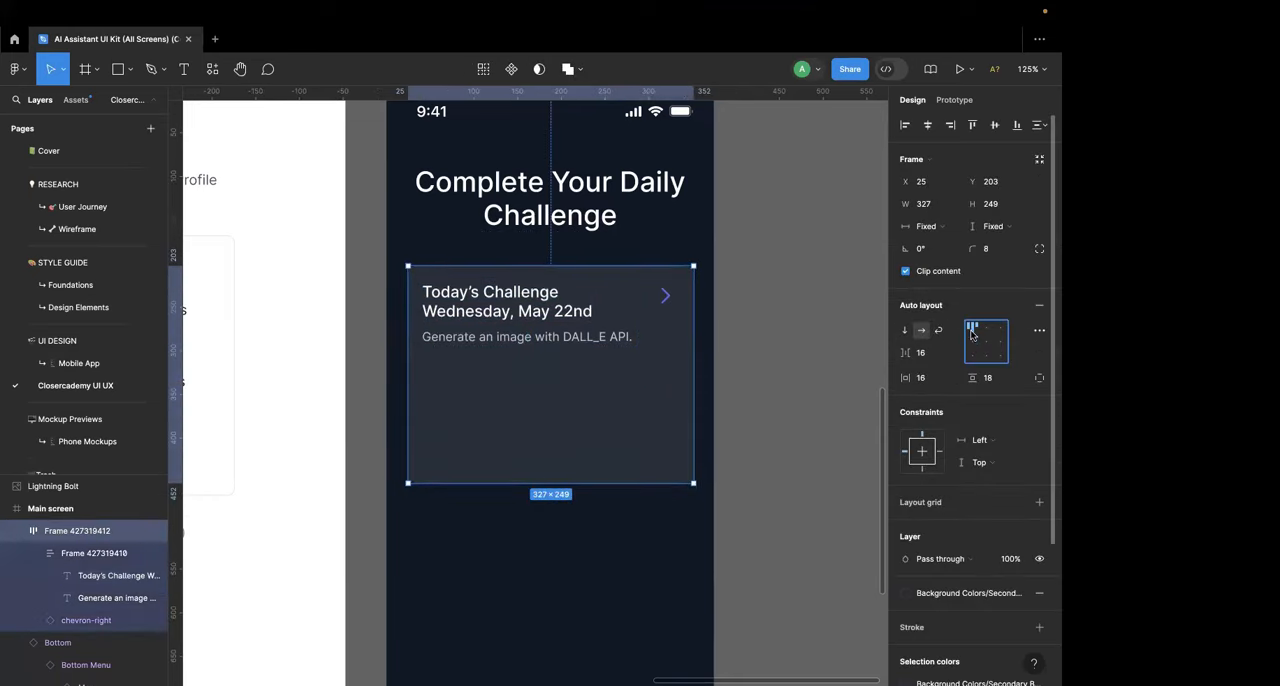
pyautogui.click(786, 322)
# Step: Delete the chevron from the card and open its description text for editing
pyautogui.click(675, 294)
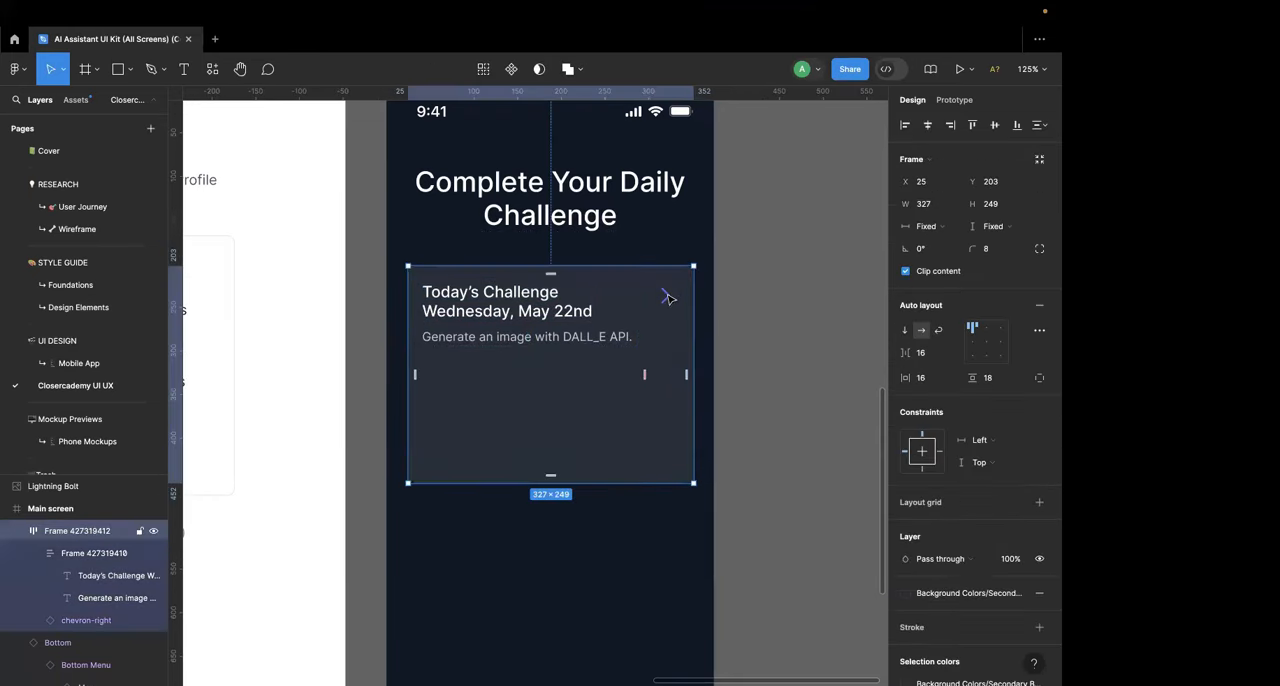
pyautogui.click(668, 297)
pyautogui.press('Delete')
pyautogui.click(558, 336)
pyautogui.click(557, 336)
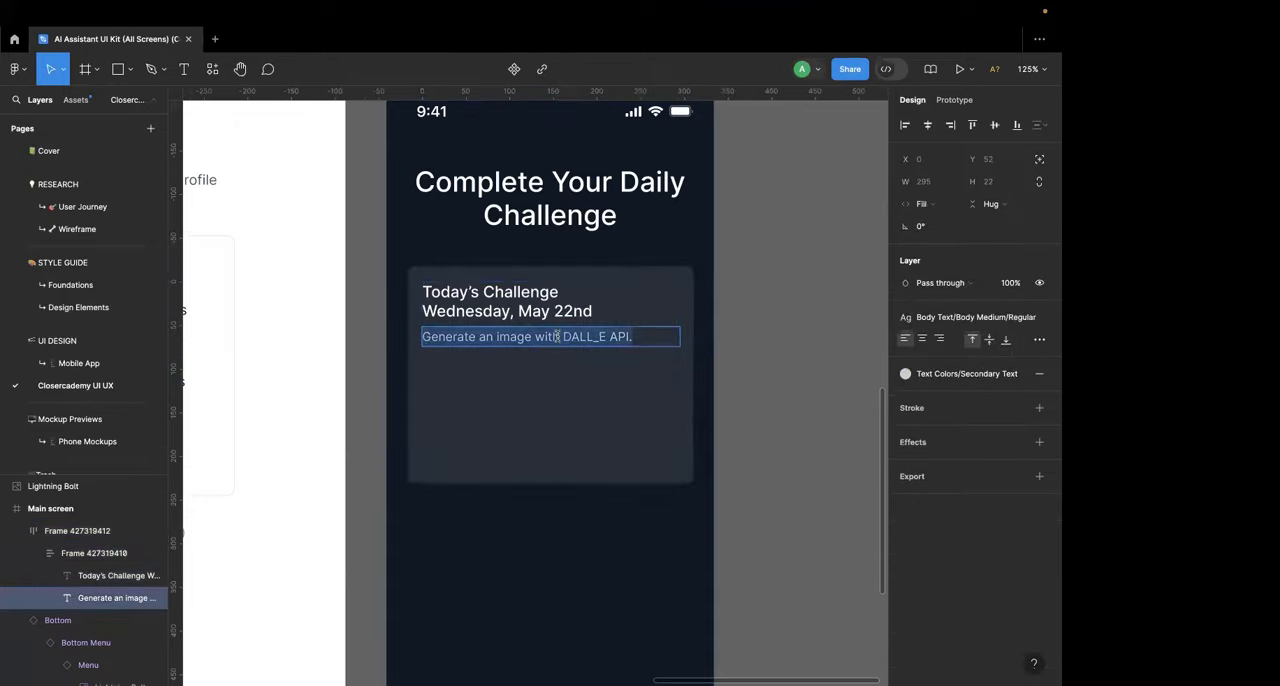
# Step: Switch to Chrome and open the Sales AI Trainer MVP conversation in ChatGPT in a new tab
pyautogui.press('super+Tab')
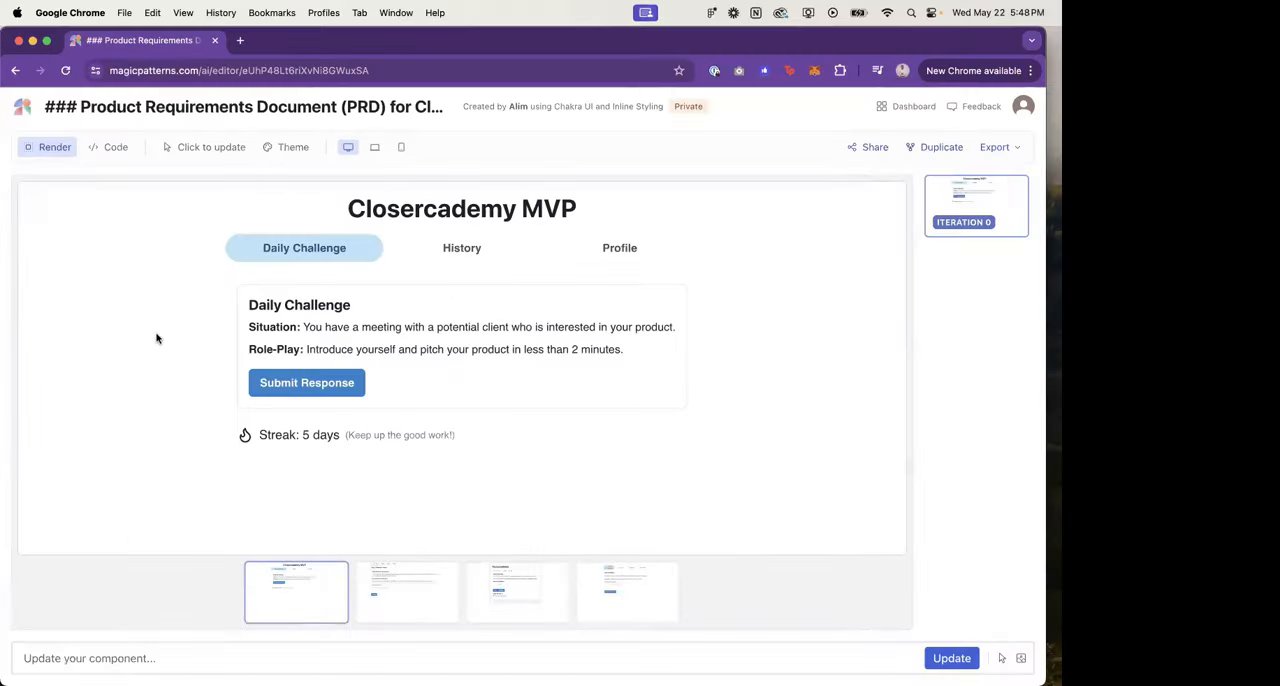
pyautogui.press('super+t')
pyautogui.write('ch')
pyautogui.press('BackSpace')
pyautogui.press('BackSpace')
pyautogui.click(290, 155)
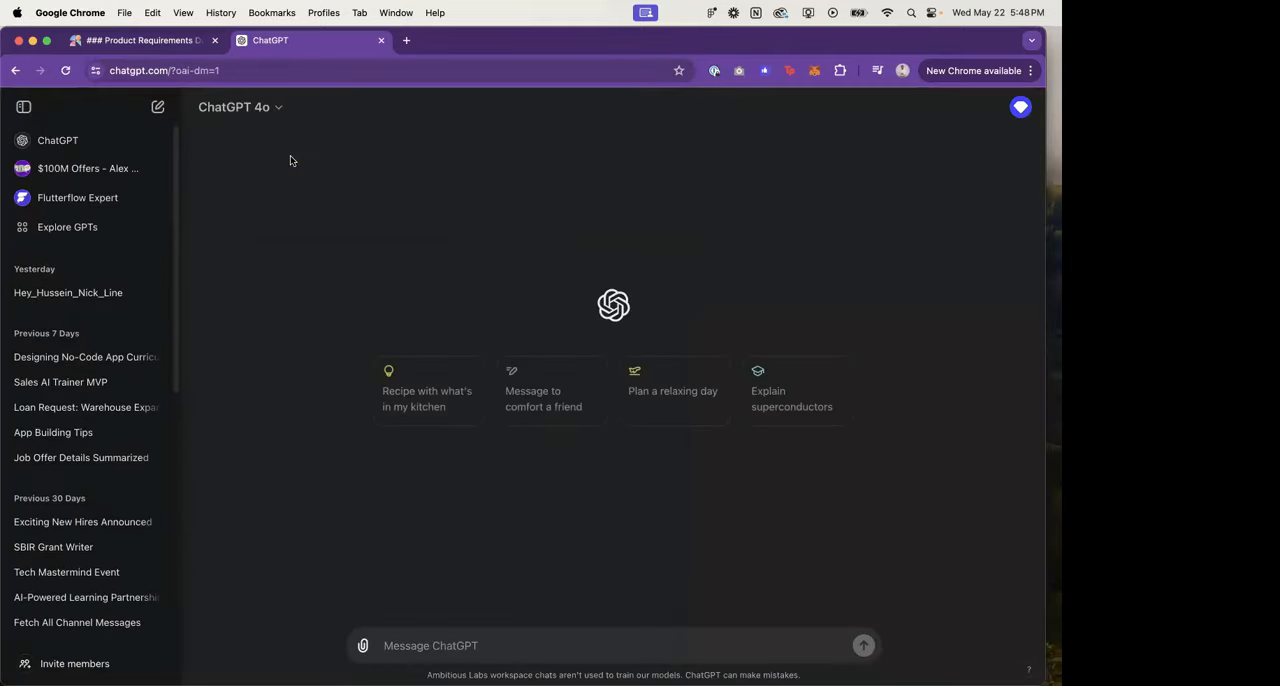
pyautogui.click(60, 382)
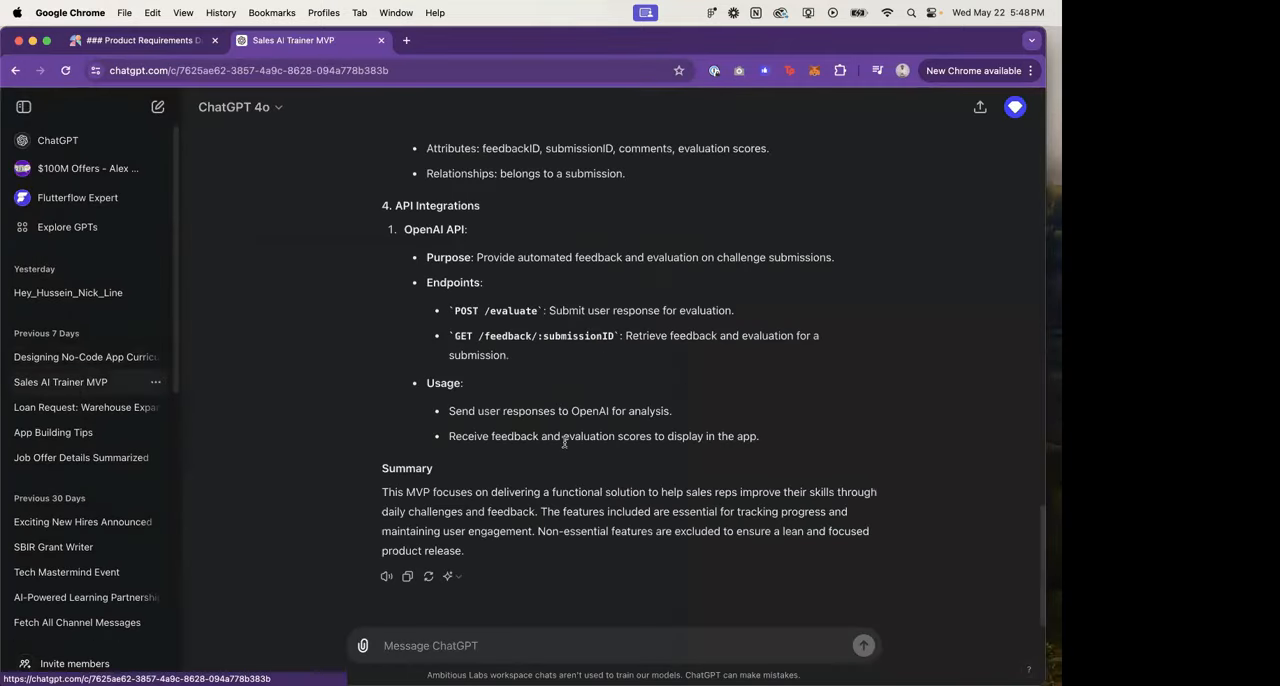
pyautogui.scroll(10, 565, 442)
pyautogui.scroll(-9, 565, 442)
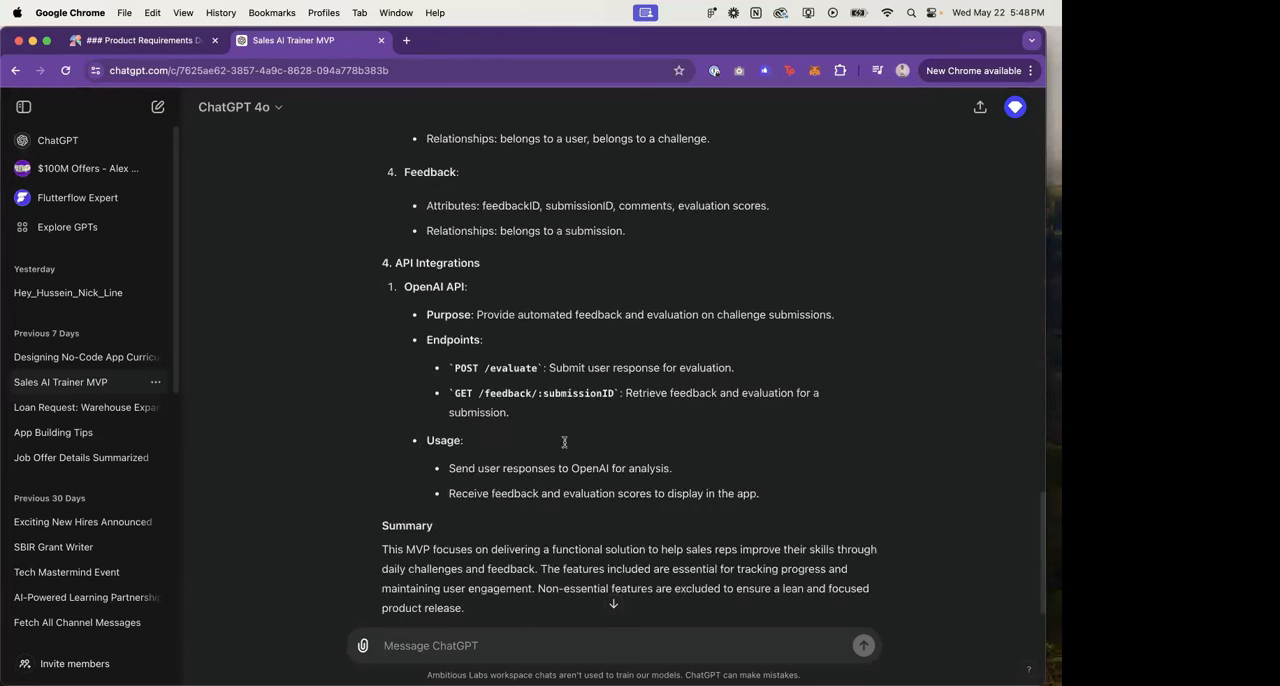
pyautogui.scroll(-2, 564, 442)
# Step: Send the prompt "brainstorm 5 challenges for training a sales rep on the app. each challenge should be no more than 2 sentences."
pyautogui.write('brainstorm 5 challenges that')
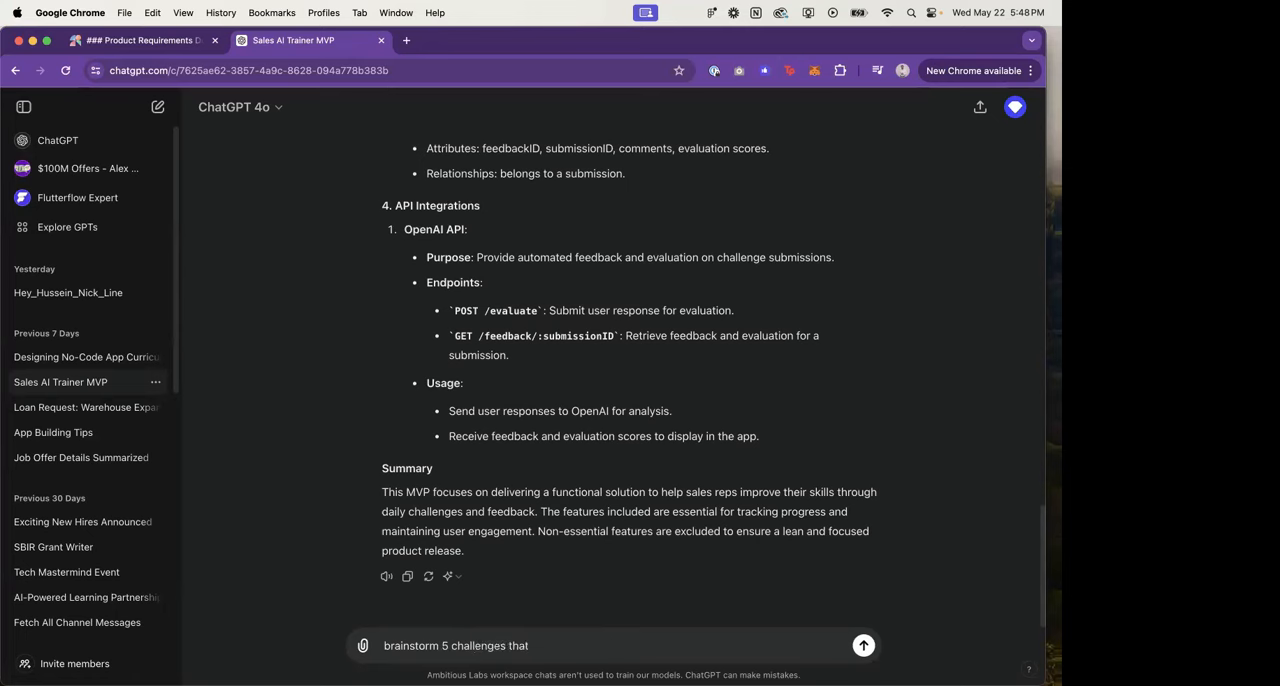
pyautogui.press('BackSpace')
pyautogui.press('BackSpace')
pyautogui.press('BackSpace')
pyautogui.press('BackSpace')
pyautogui.write('for training a sales rep on the app.')
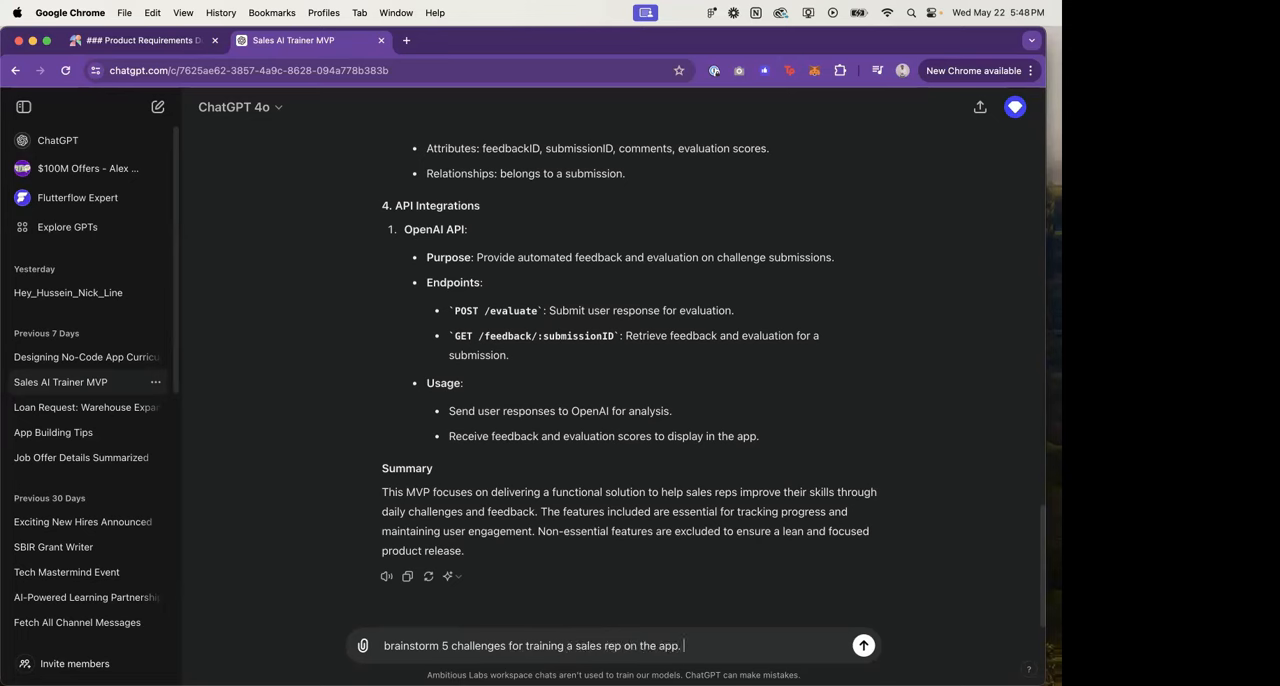
pyautogui.write(' each challenge should be no more than 2 sentences.')
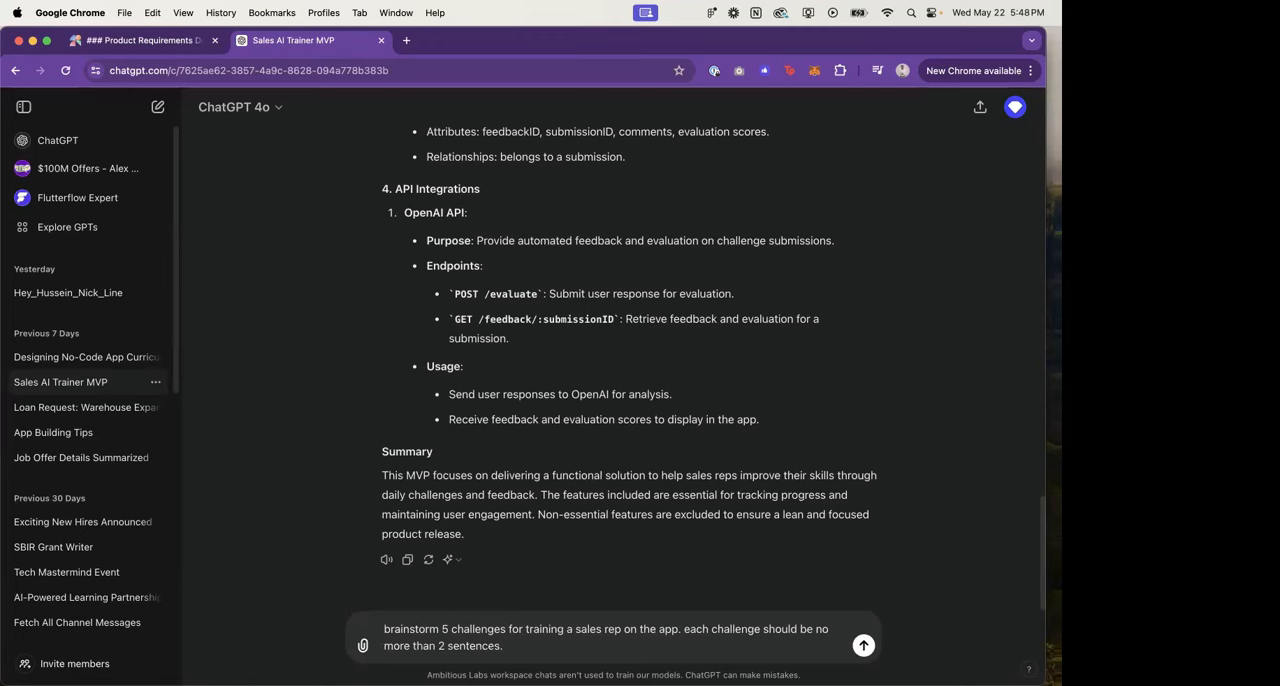
pyautogui.press('Return')
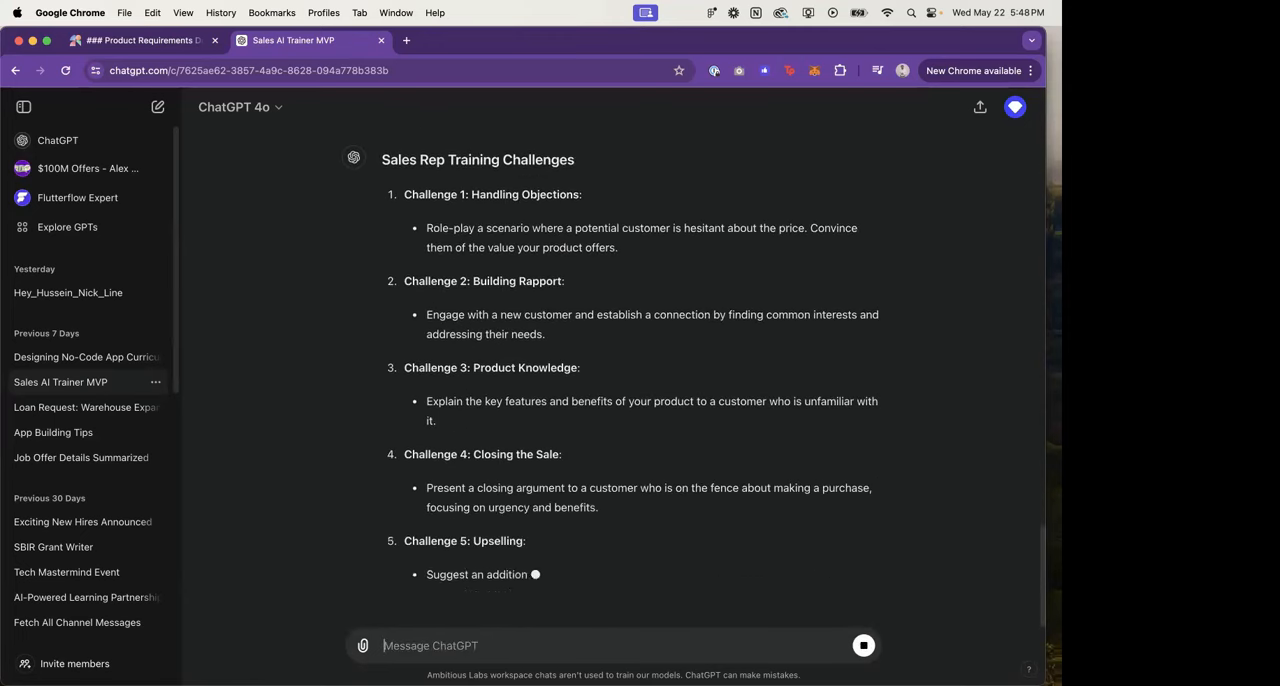
# Step: Read the suggested challenges and begin a follow-up prompt: "rewrite the challenges using a real world scenario. perhaps you can include:"
pyautogui.scroll(1, 513, 289)
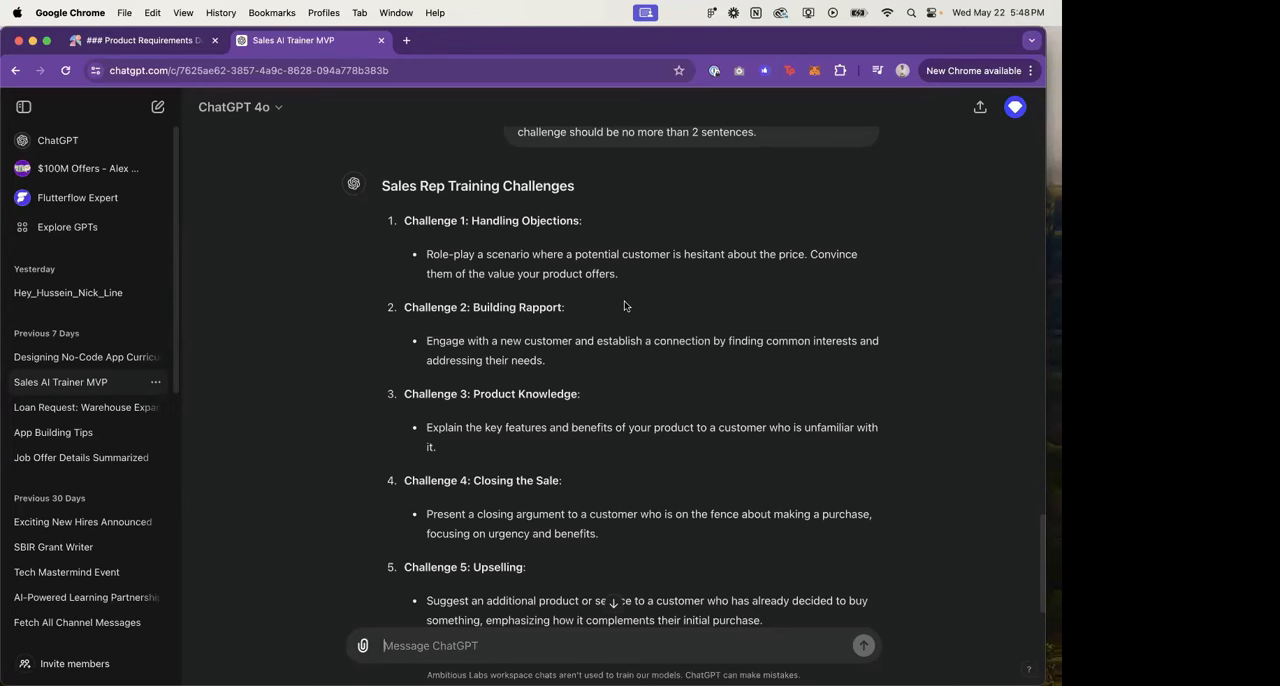
pyautogui.write('rewr')
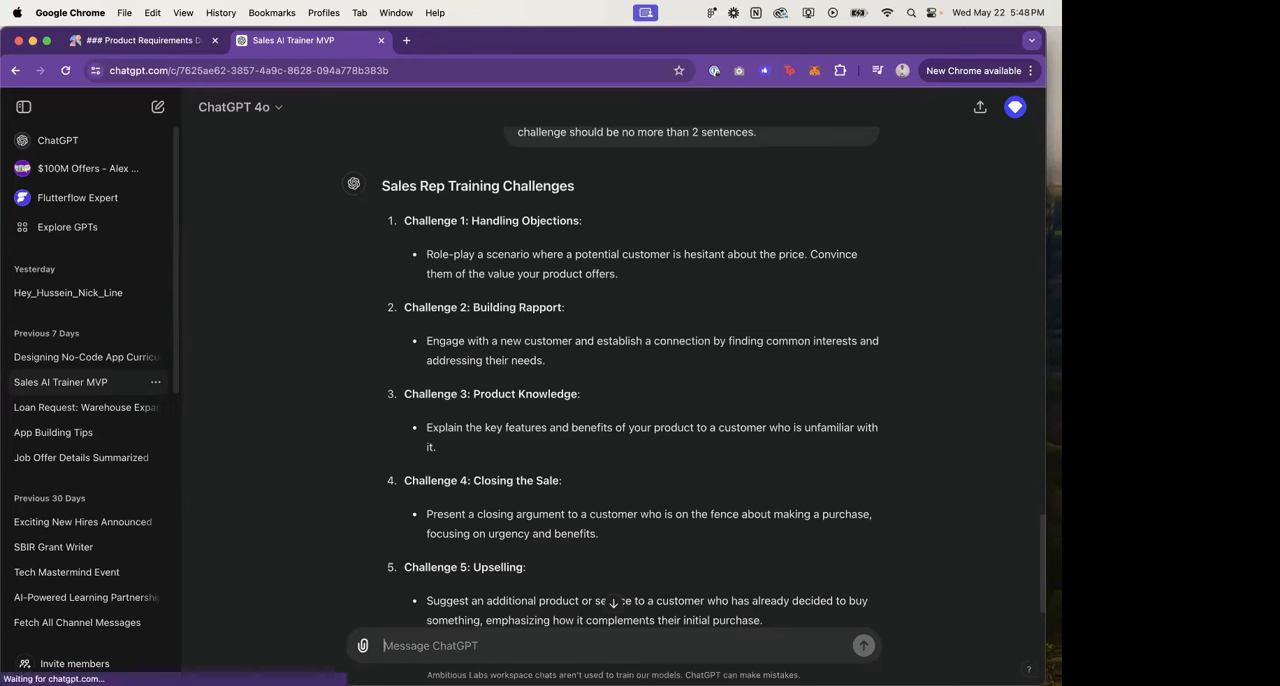
pyautogui.write('ite the challenges u')
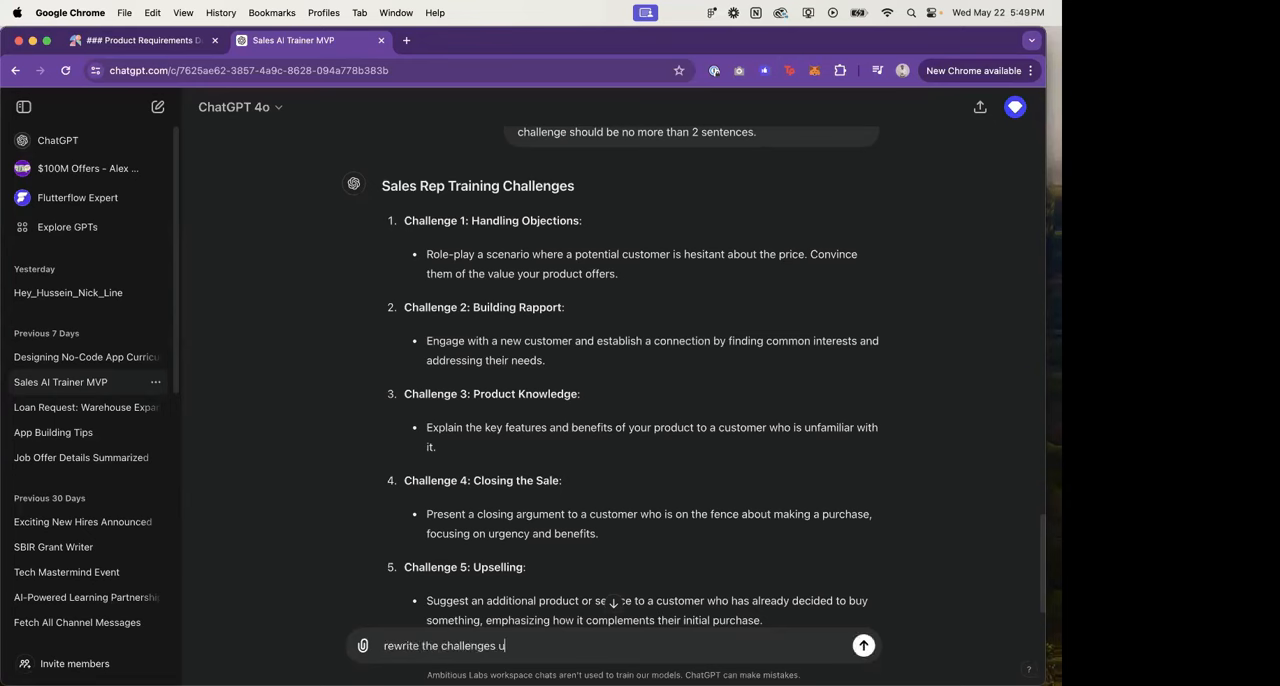
pyautogui.write('sing a real world scenario. perhaps you can i')
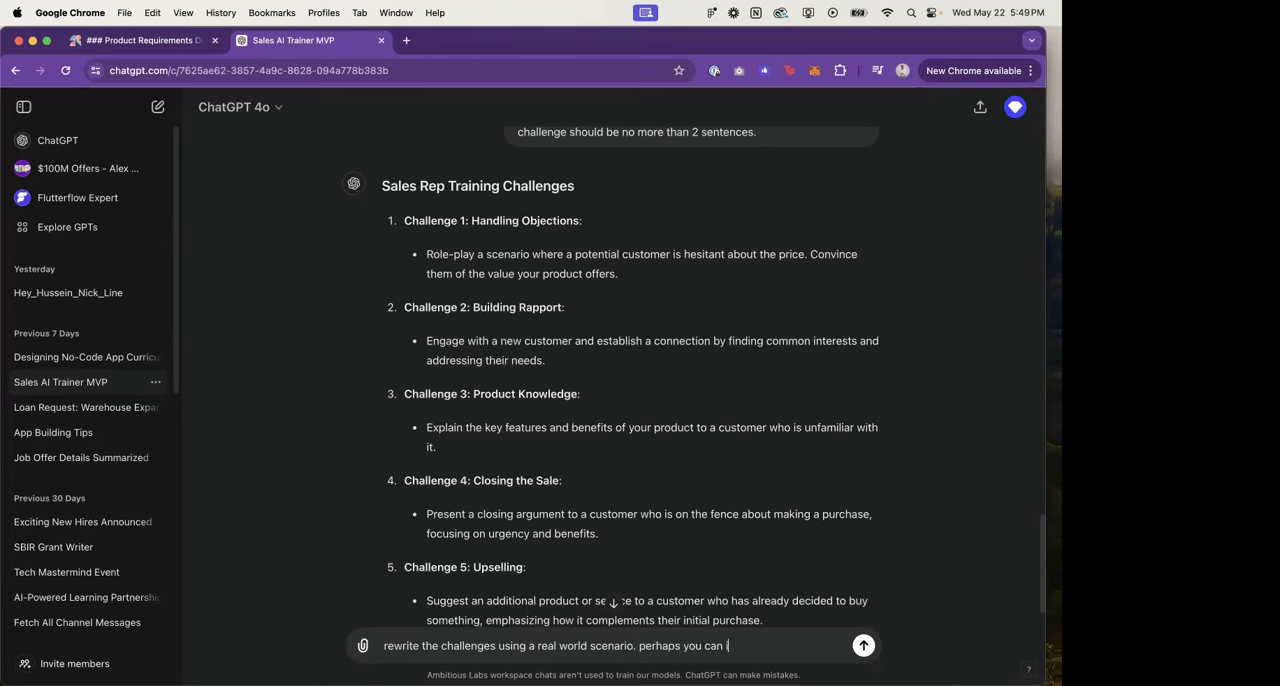
pyautogui.write('nclude:')
# Step: List "product name", "customer they are selling to" and "price of the product" as dashed items in the prompt
pyautogui.hotkey('shift', 'Return')
pyautogui.write('- product name')
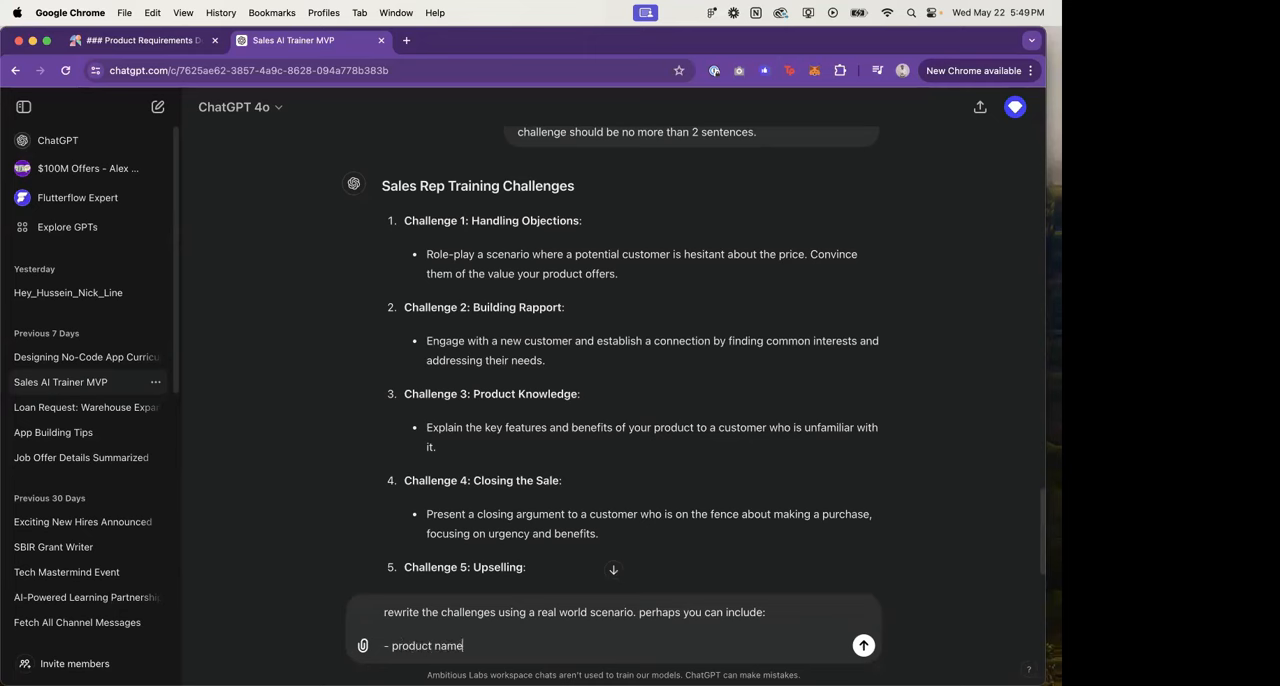
pyautogui.hotkey('shift', 'Return')
pyautogui.write('- custom')
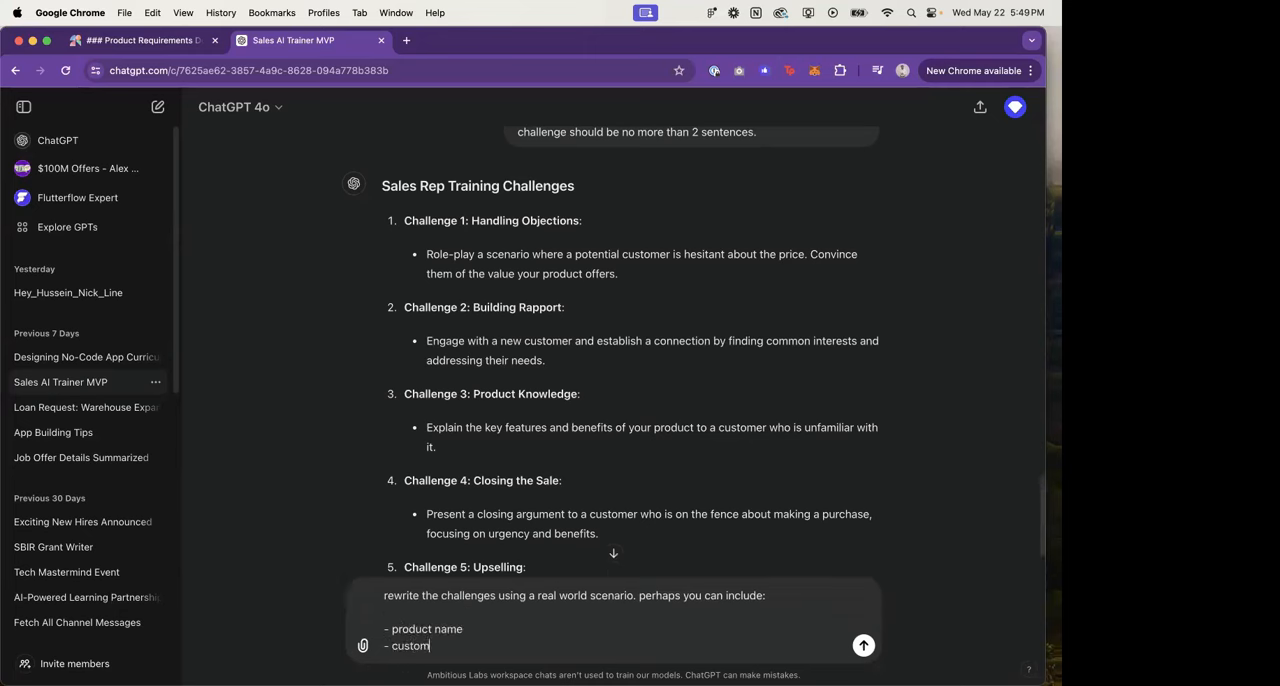
pyautogui.write('er they are selling to')
pyautogui.hotkey('shift', 'Return')
pyautogui.write('- ')
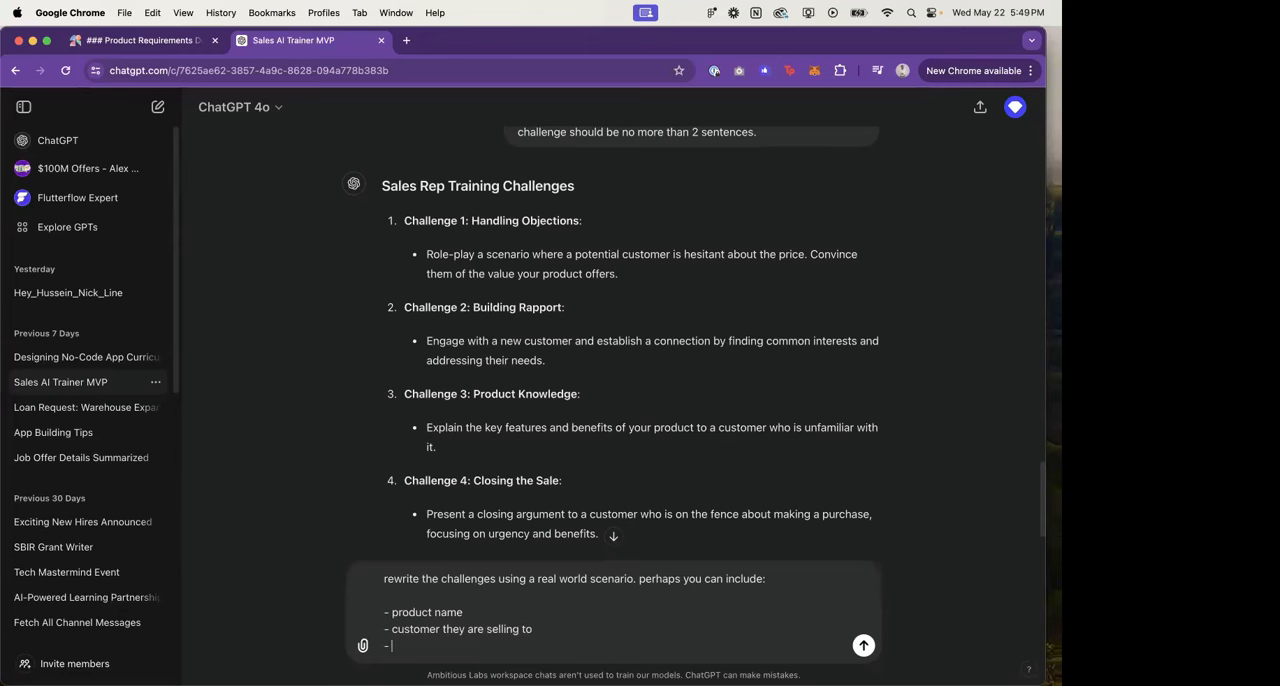
pyautogui.write('price of the product')
# Step: Add the item "role play scenario like an objection", send the prompt and read the rewritten challenges
pyautogui.hotkey('shift', 'Return')
pyautogui.write('- ')
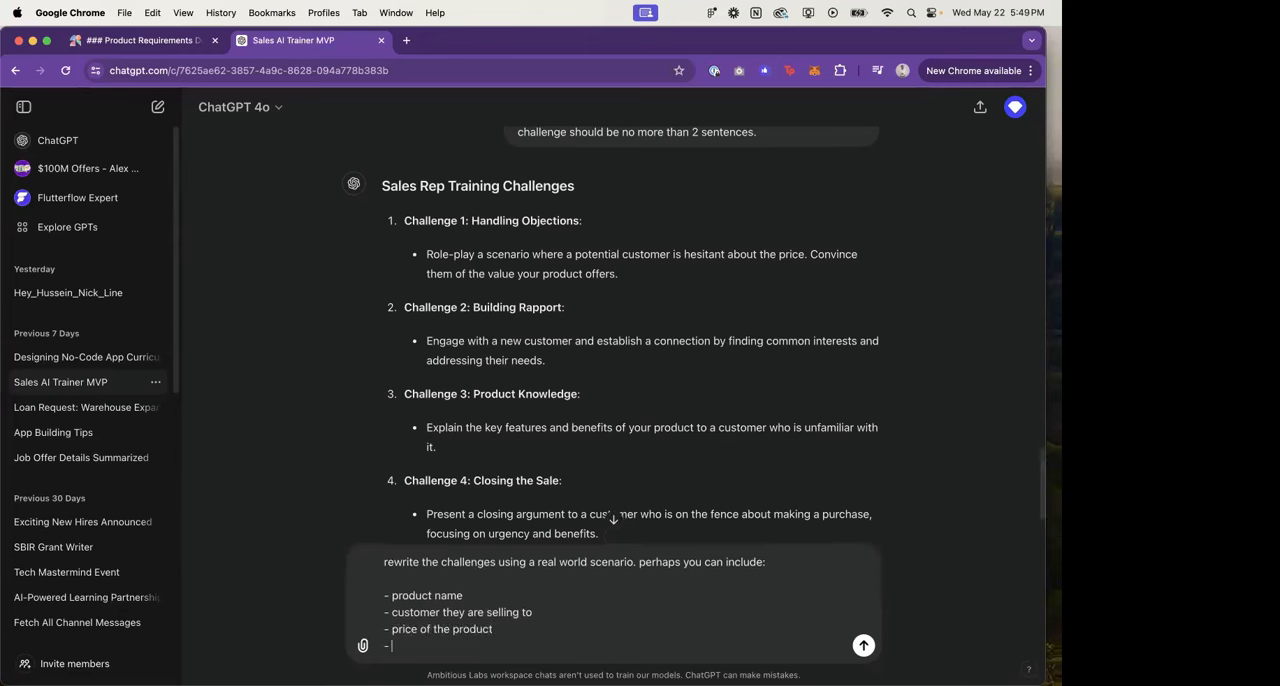
pyautogui.write('role play scn')
pyautogui.press('BackSpace')
pyautogui.write('enario like an objection or')
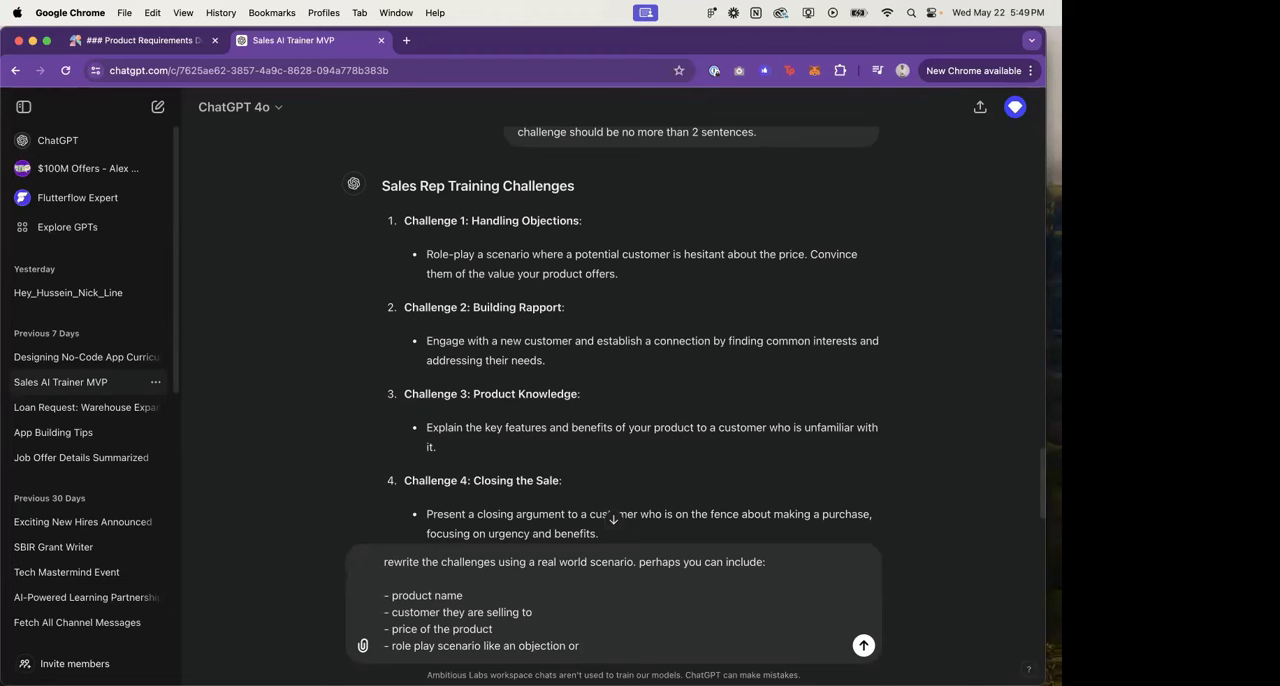
pyautogui.press('BackSpace')
pyautogui.press('BackSpace')
pyautogui.press('BackSpace')
pyautogui.press('Return')
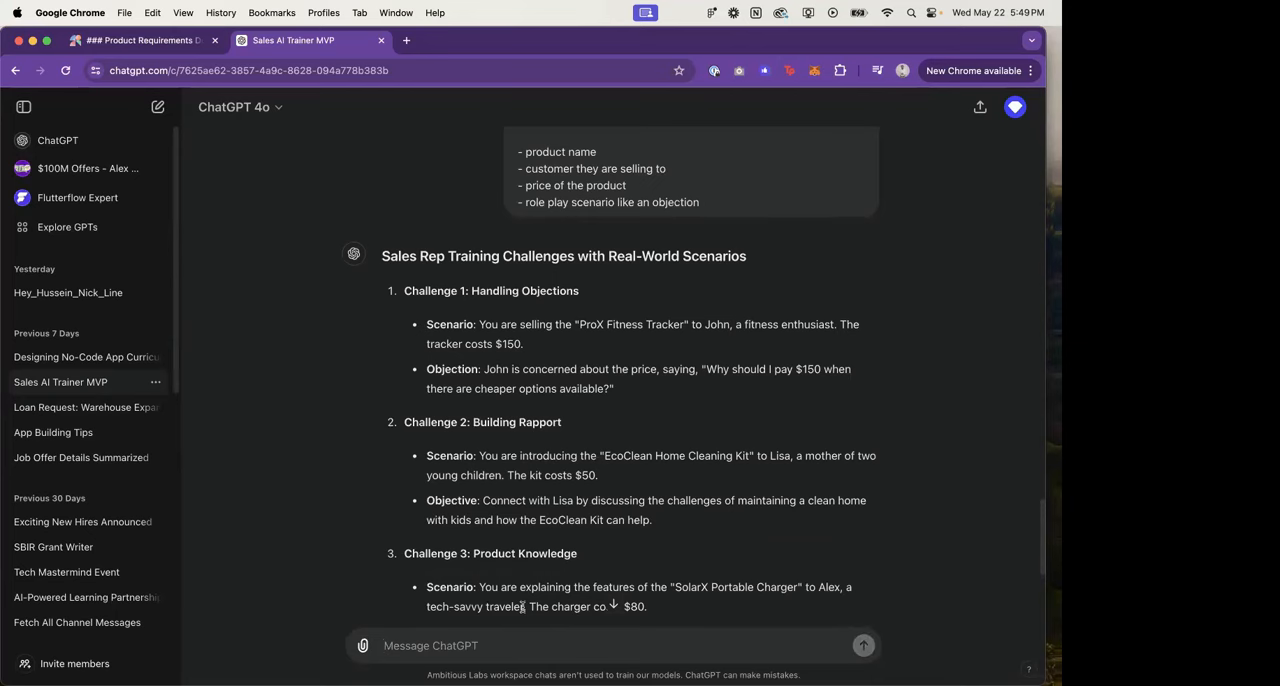
pyautogui.scroll(-1, 522, 607)
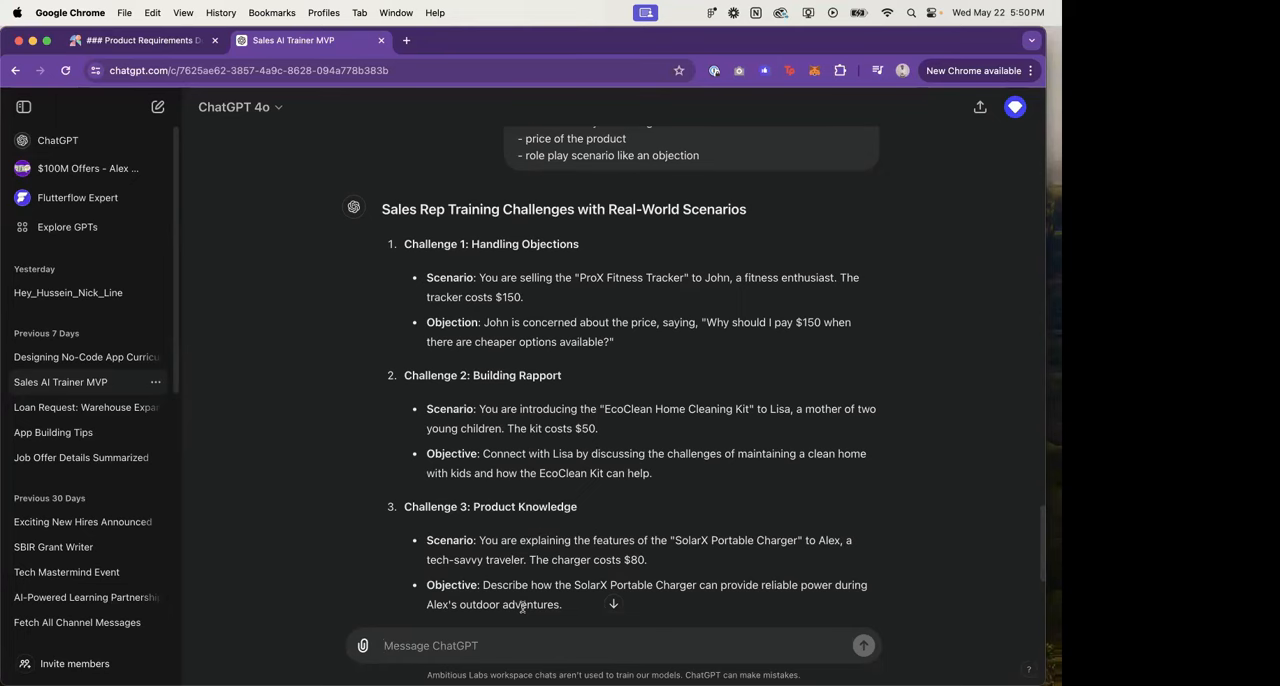
# Step: Review the five rewritten real-world challenges and take a screenshot covering the heading and challenges 1 to 3
pyautogui.scroll(-3, 522, 607)
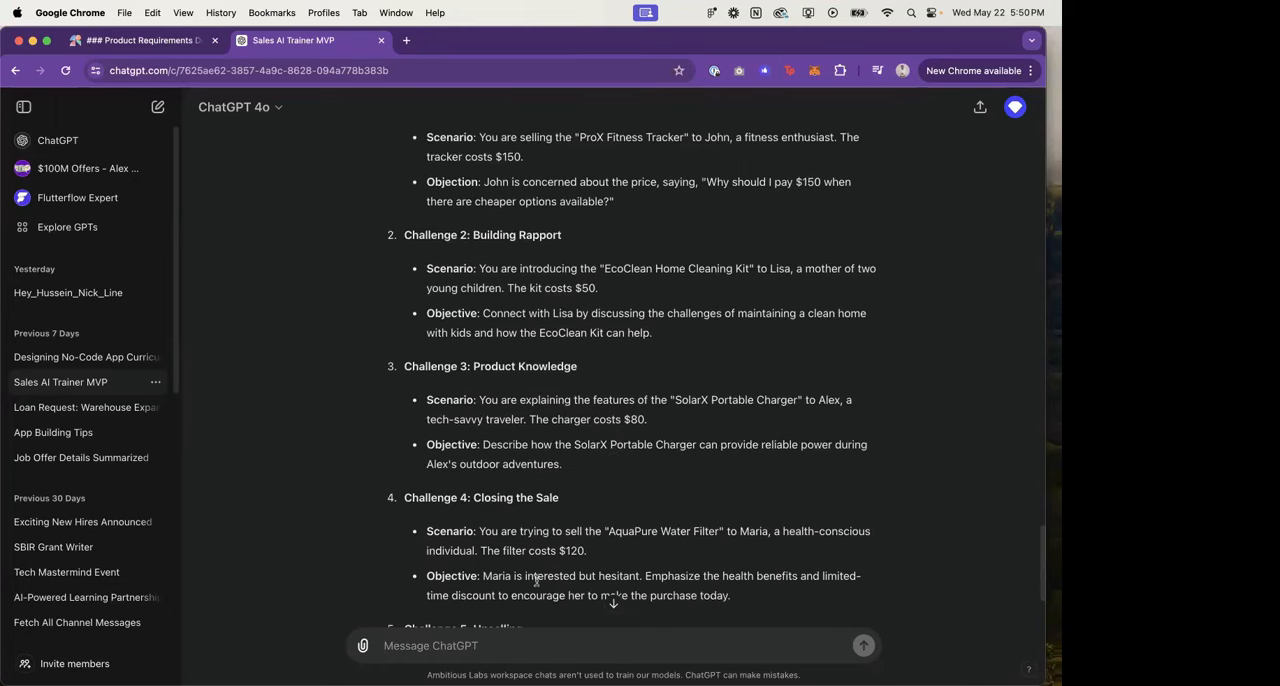
pyautogui.scroll(-2, 536, 580)
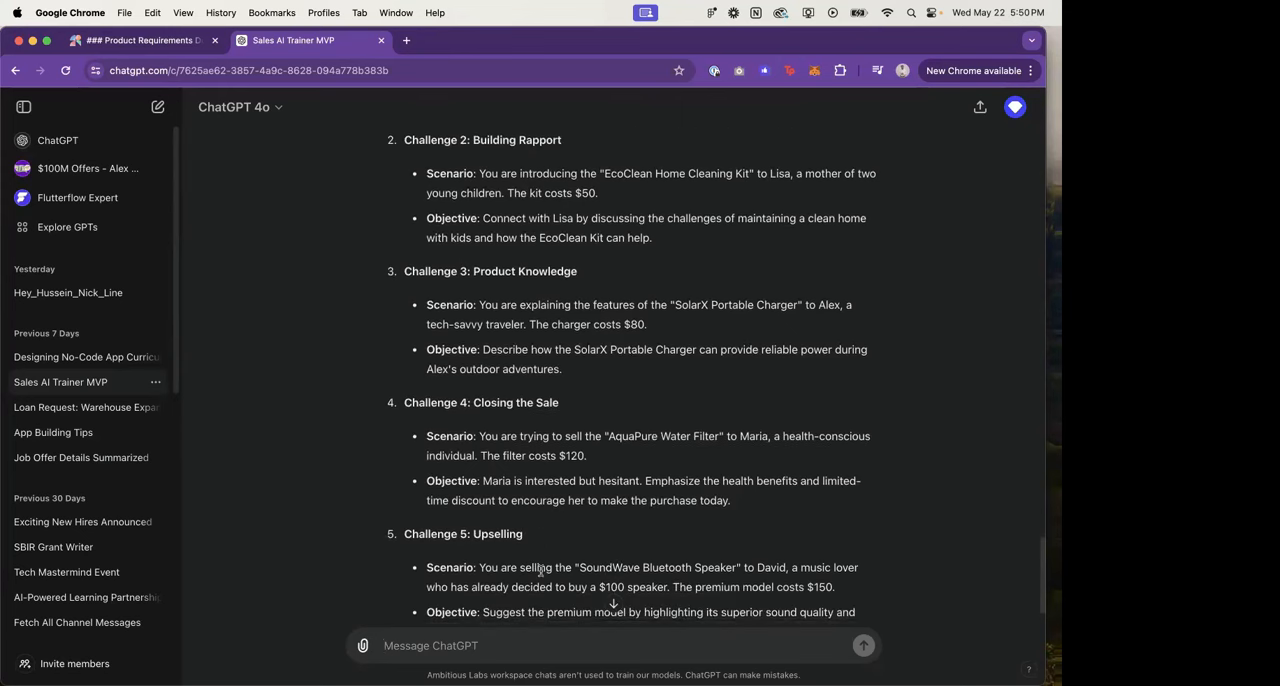
pyautogui.scroll(-2, 540, 570)
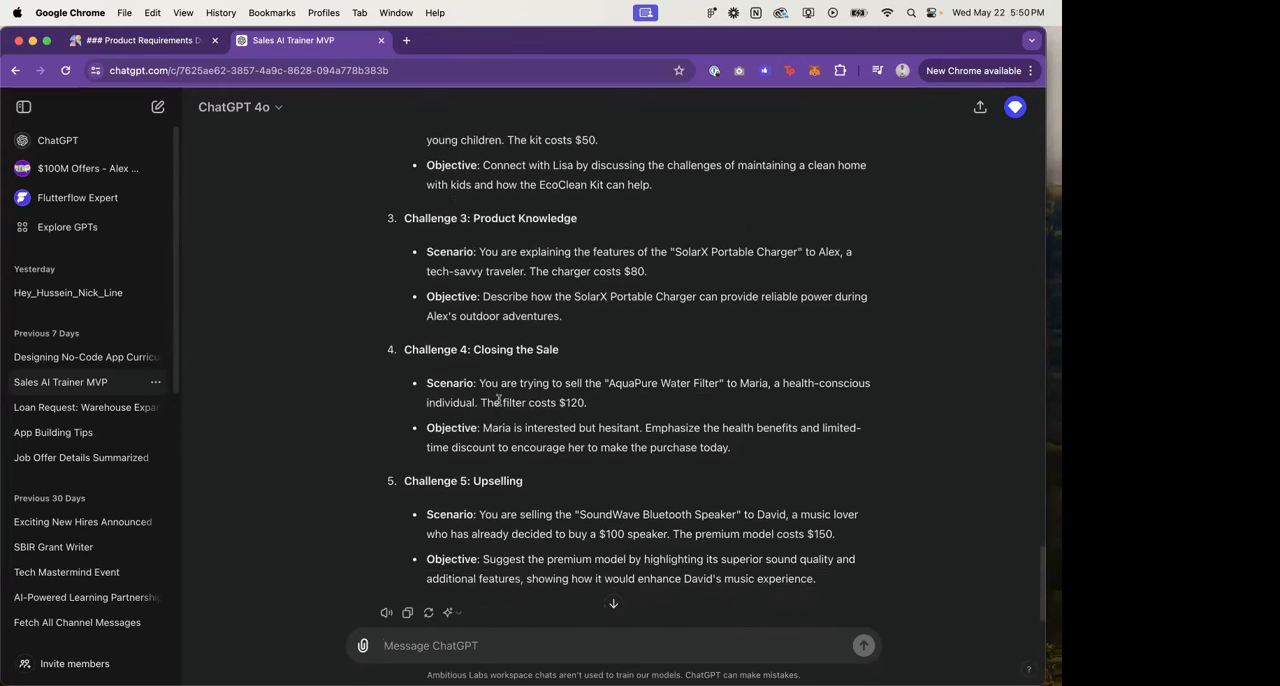
pyautogui.moveTo(606, 383); pyautogui.dragTo(737, 383)
pyautogui.scroll(6, 695, 438)
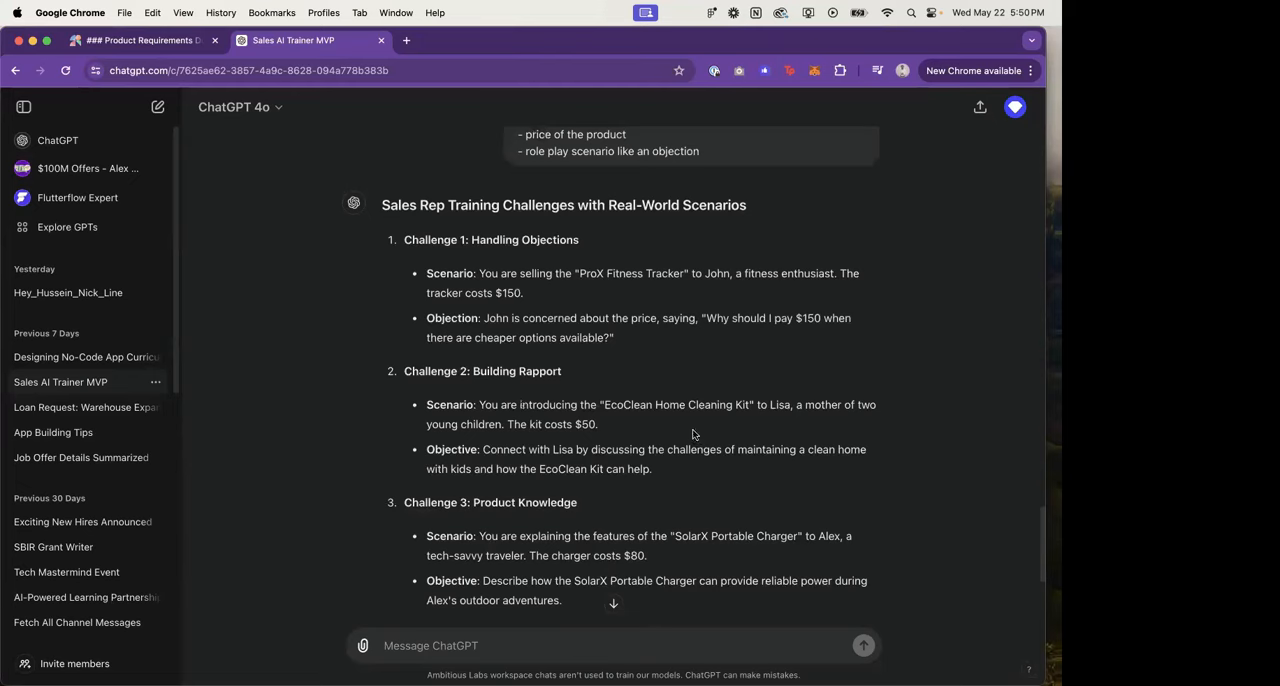
pyautogui.scroll(-1, 560, 320)
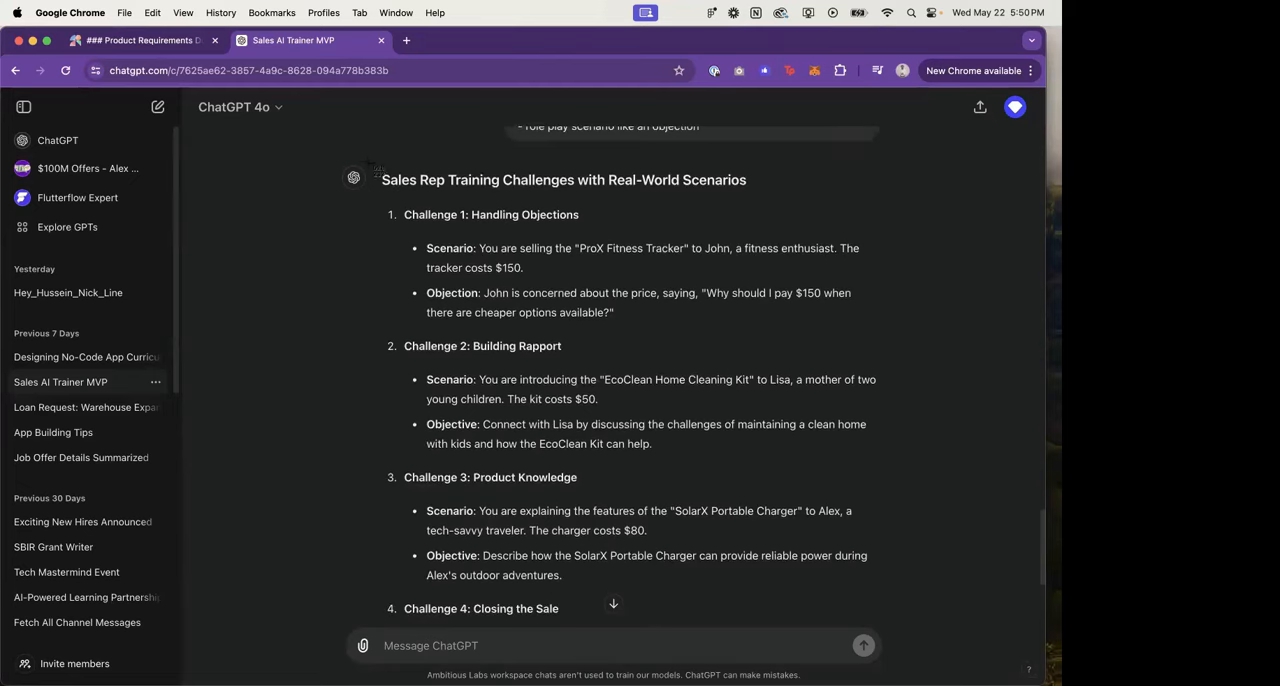
pyautogui.moveTo(372, 167); pyautogui.dragTo(897, 604)
# Step: Switch to Figma and paste the captured challenges image onto the empty canvas beside the Main screen frame
pyautogui.press('super+Tab')
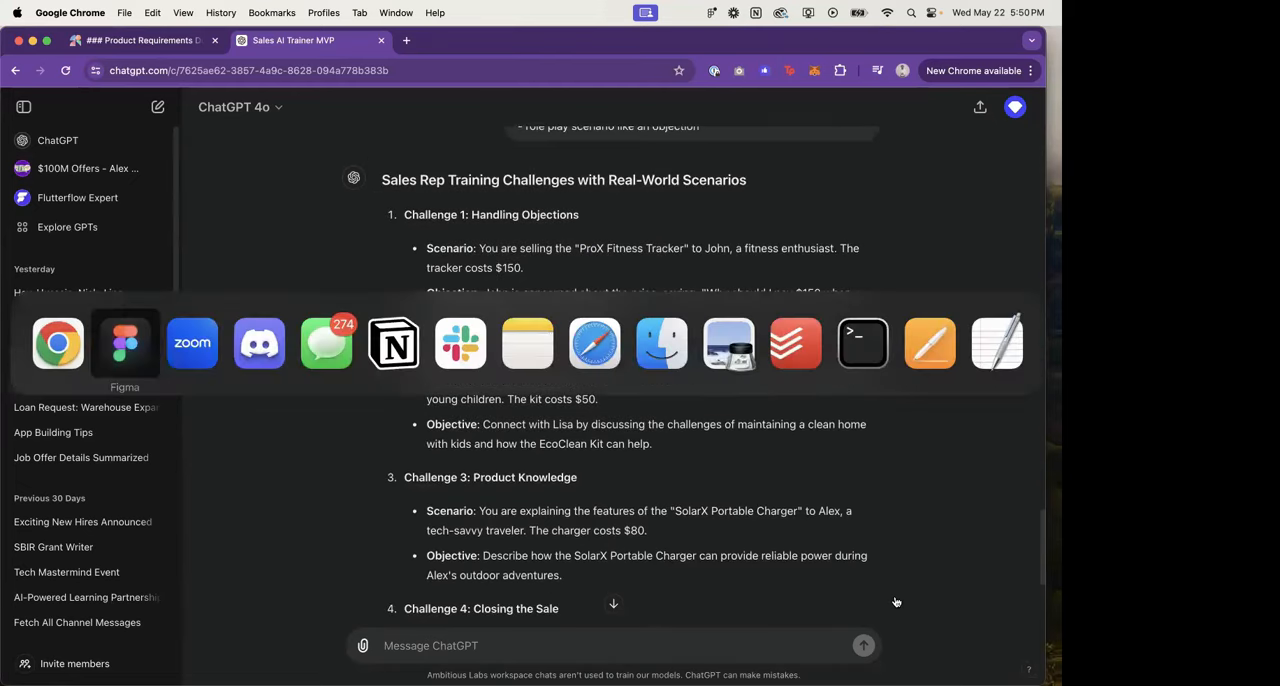
pyautogui.press('super+Tab')
pyautogui.press('shift+super+Tab')
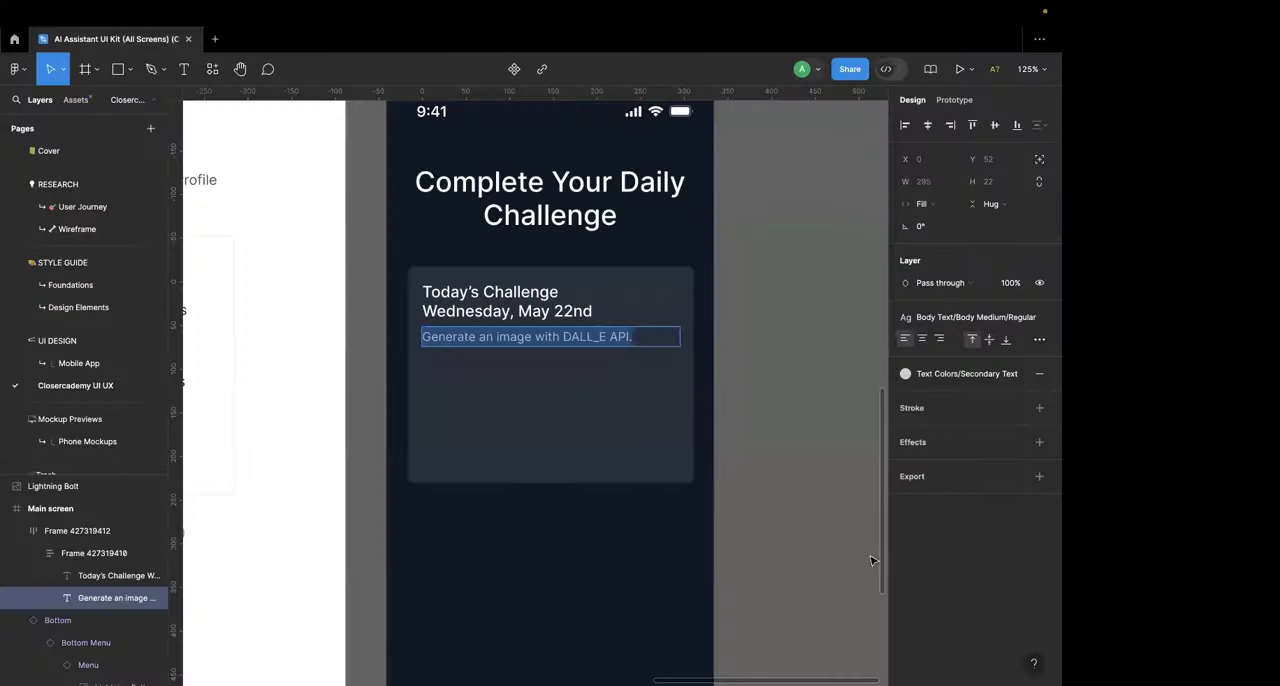
pyautogui.click(816, 540)
pyautogui.click(816, 540)
pyautogui.scroll(-3, 816, 541)
pyautogui.hscroll(5, 816, 540)
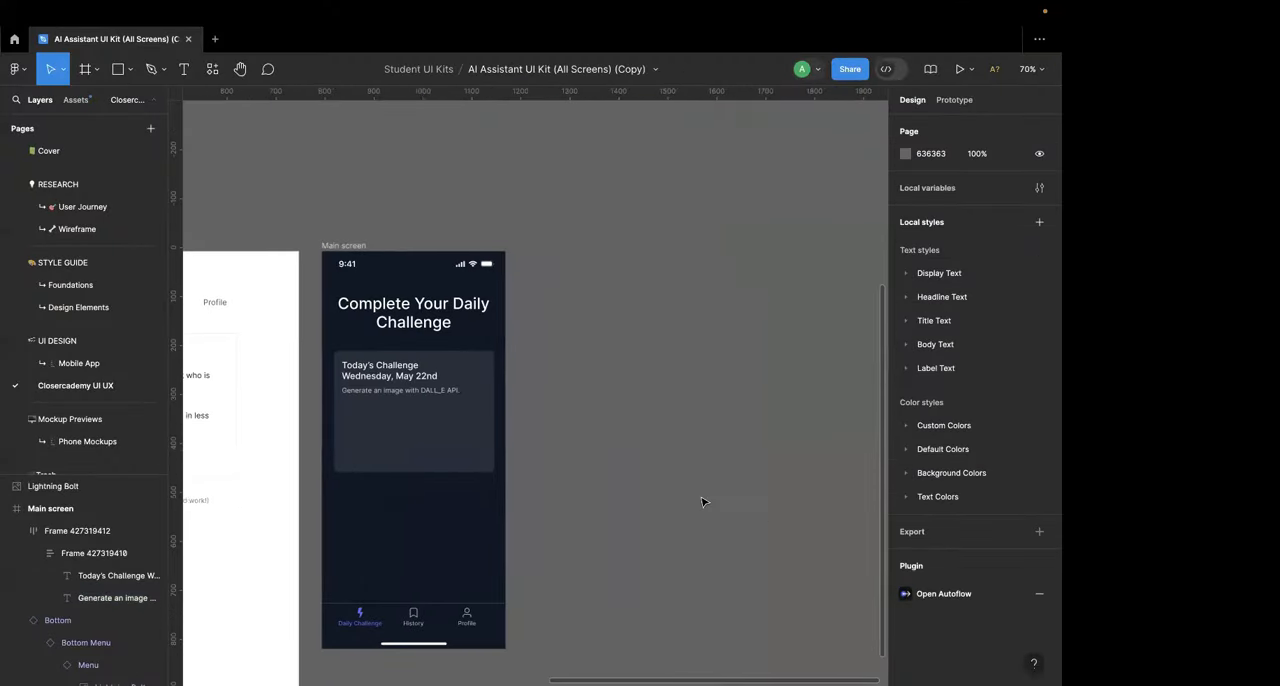
pyautogui.press('super+v')
pyautogui.scroll(-2, 740, 397)
pyautogui.hscroll(1, 740, 397)
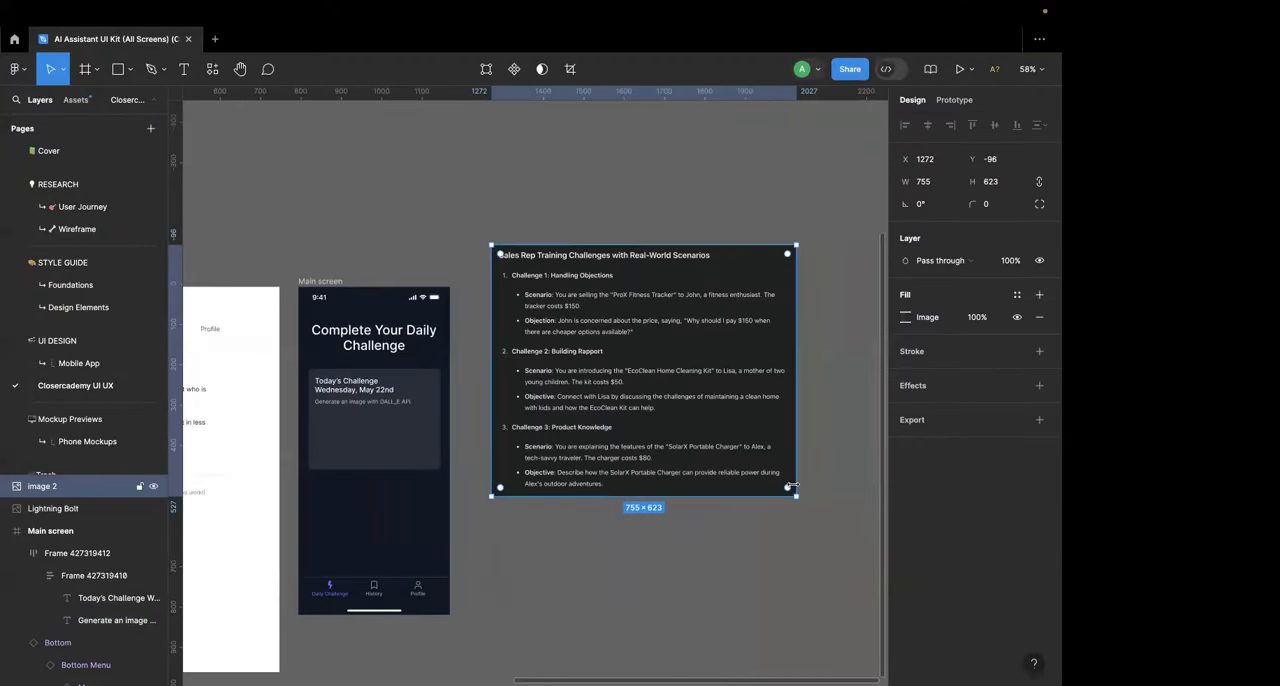
# Step: Scale the pasted challenges image down to about 586 × 484 and place it directly above the Main screen frame
pyautogui.moveTo(792, 486); pyautogui.dragTo(728, 436)
pyautogui.moveTo(607, 363); pyautogui.dragTo(600, 315)
pyautogui.scroll(2, 598, 315)
pyautogui.hscroll(-3, 598, 315)
pyautogui.moveTo(692, 402); pyautogui.dragTo(461, 264)
pyautogui.scroll(5, 461, 264)
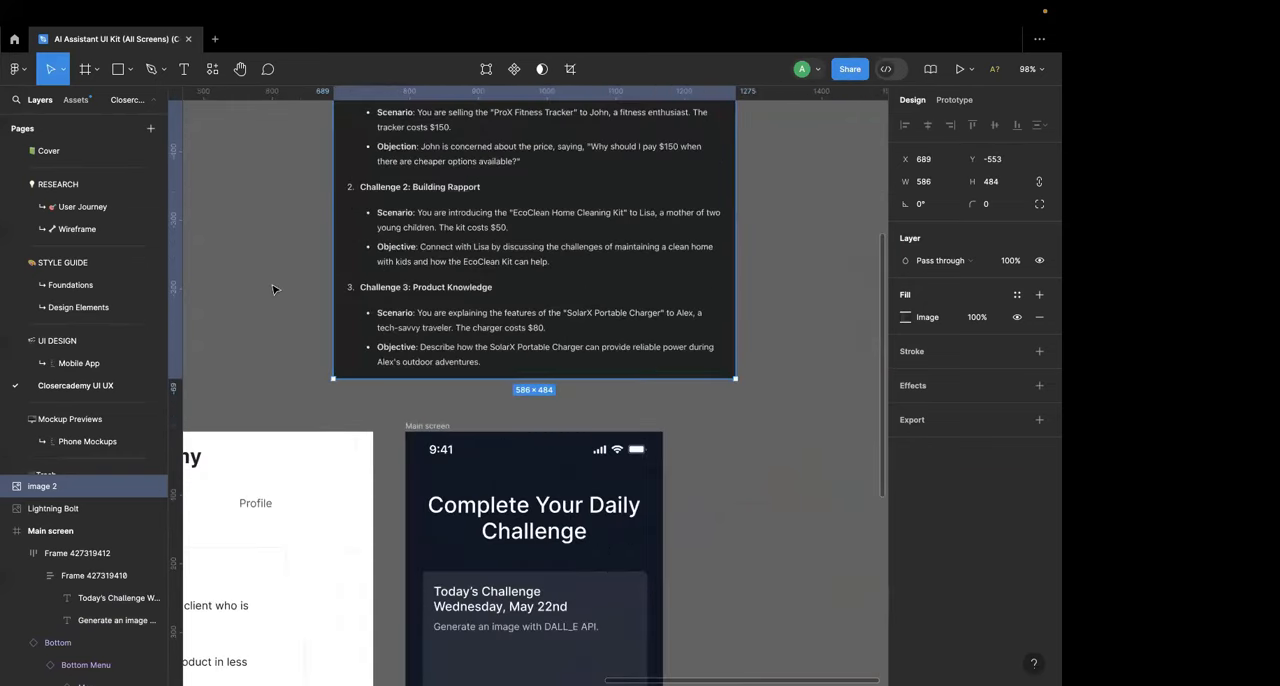
pyautogui.click(277, 286)
# Step: Compare the scenario and objective wording in the challenges image with the Main screen's challenge card and the wireframe
pyautogui.scroll(1, 273, 289)
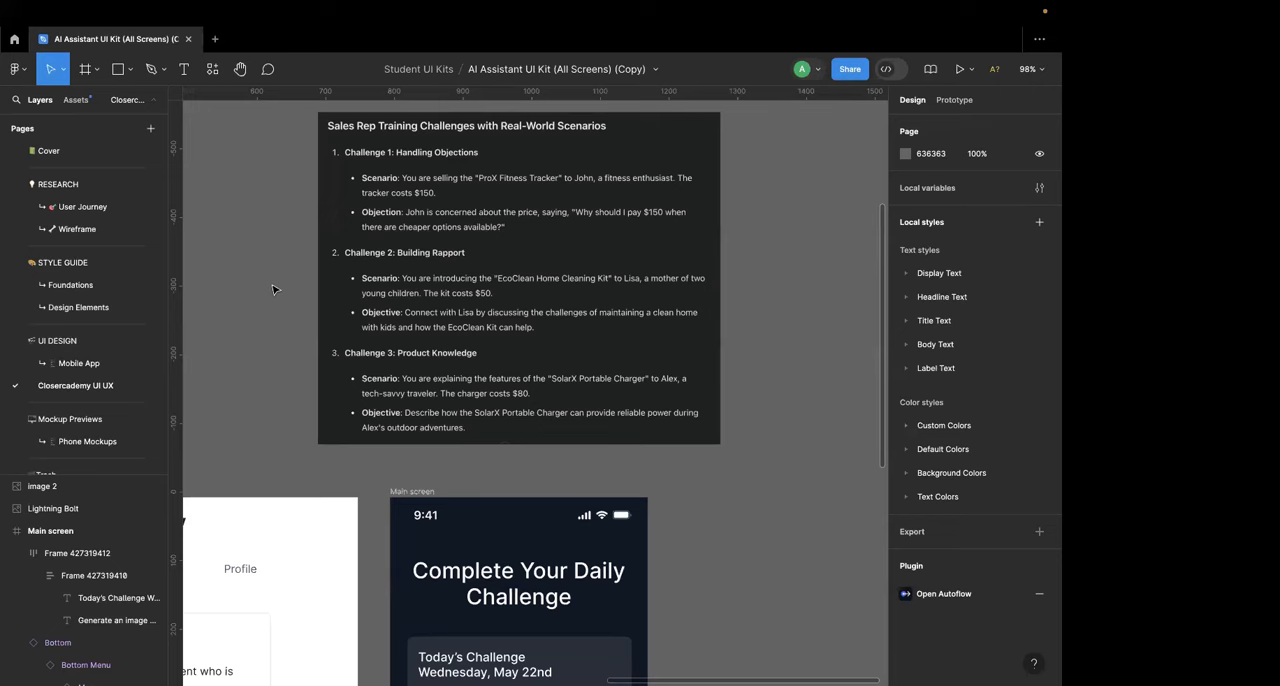
pyautogui.scroll(-4, 476, 370)
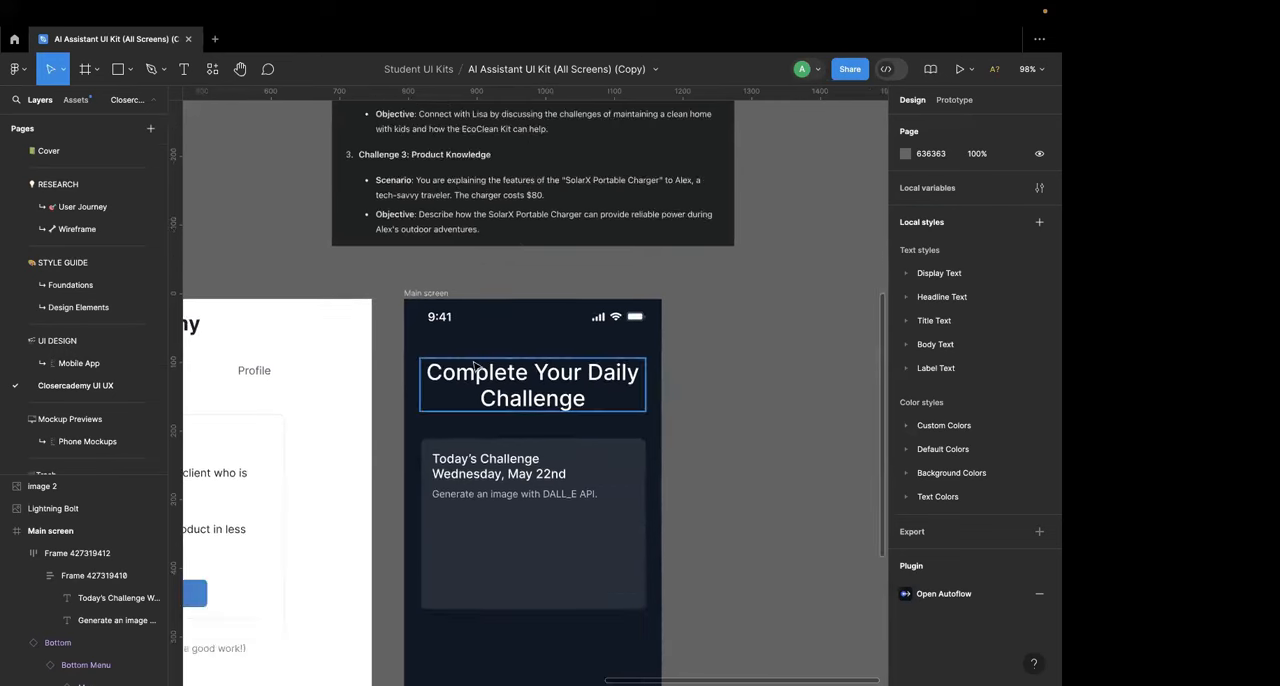
pyautogui.scroll(-3, 476, 368)
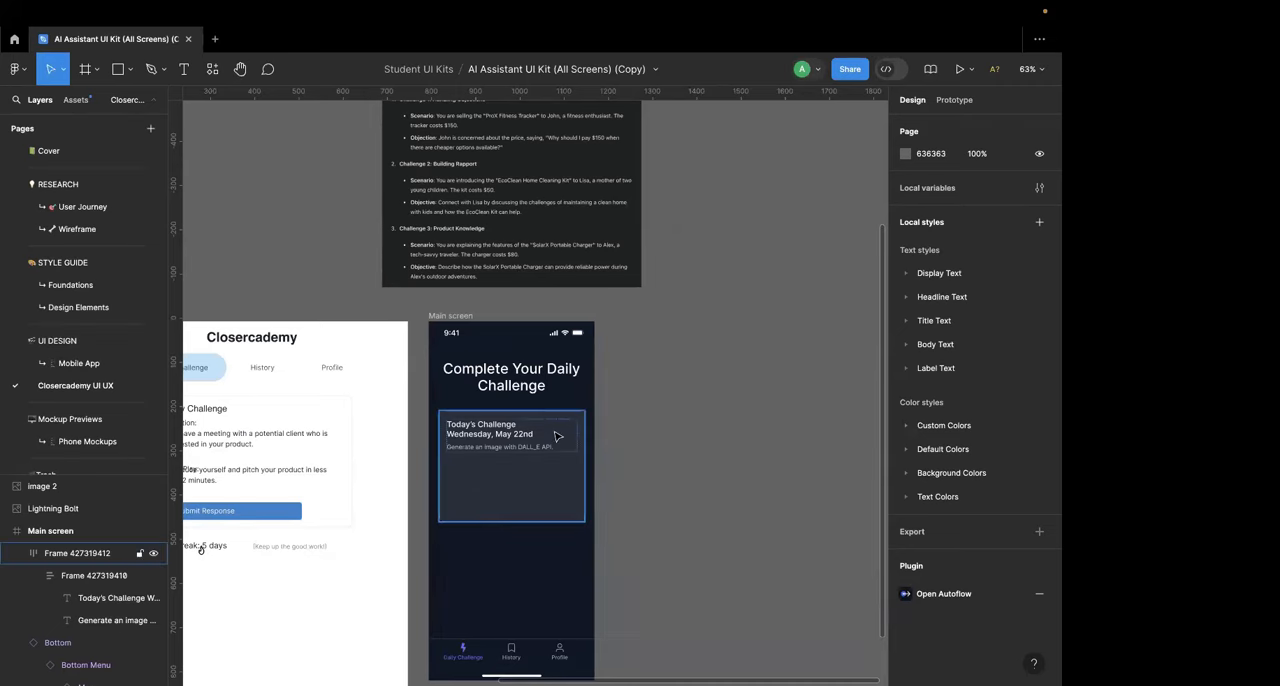
pyautogui.scroll(3, 557, 437)
pyautogui.scroll(4, 389, 281)
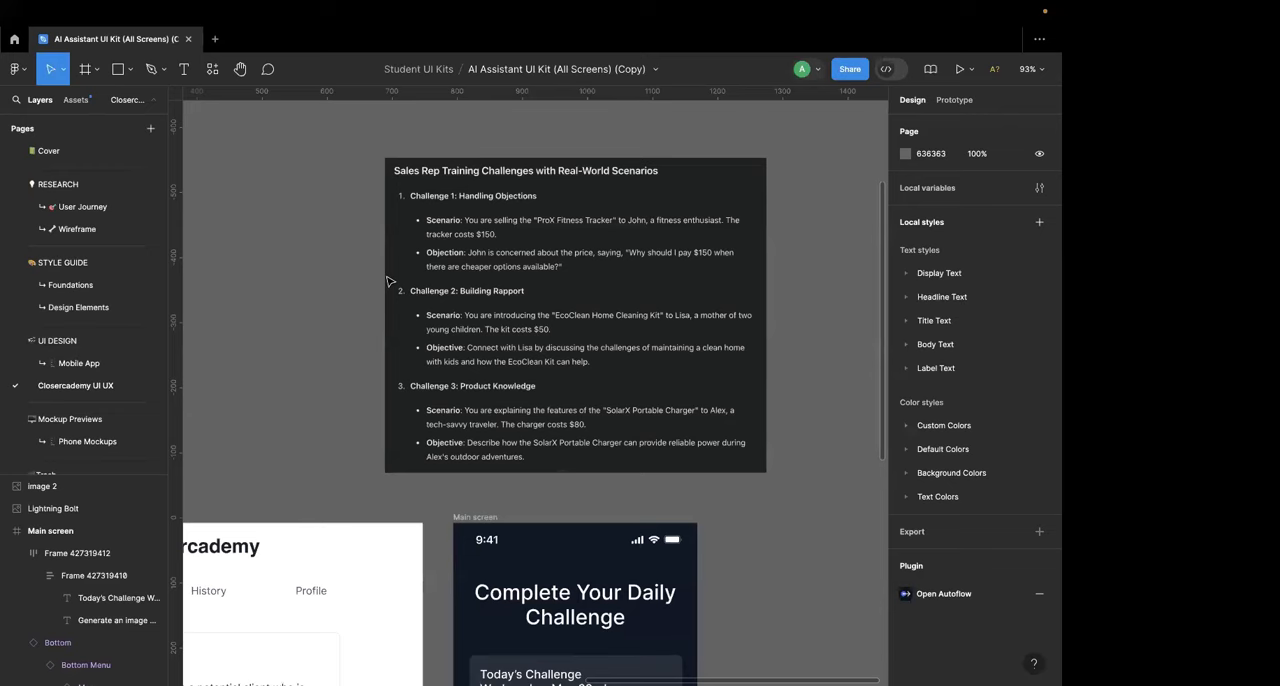
pyautogui.click(424, 282)
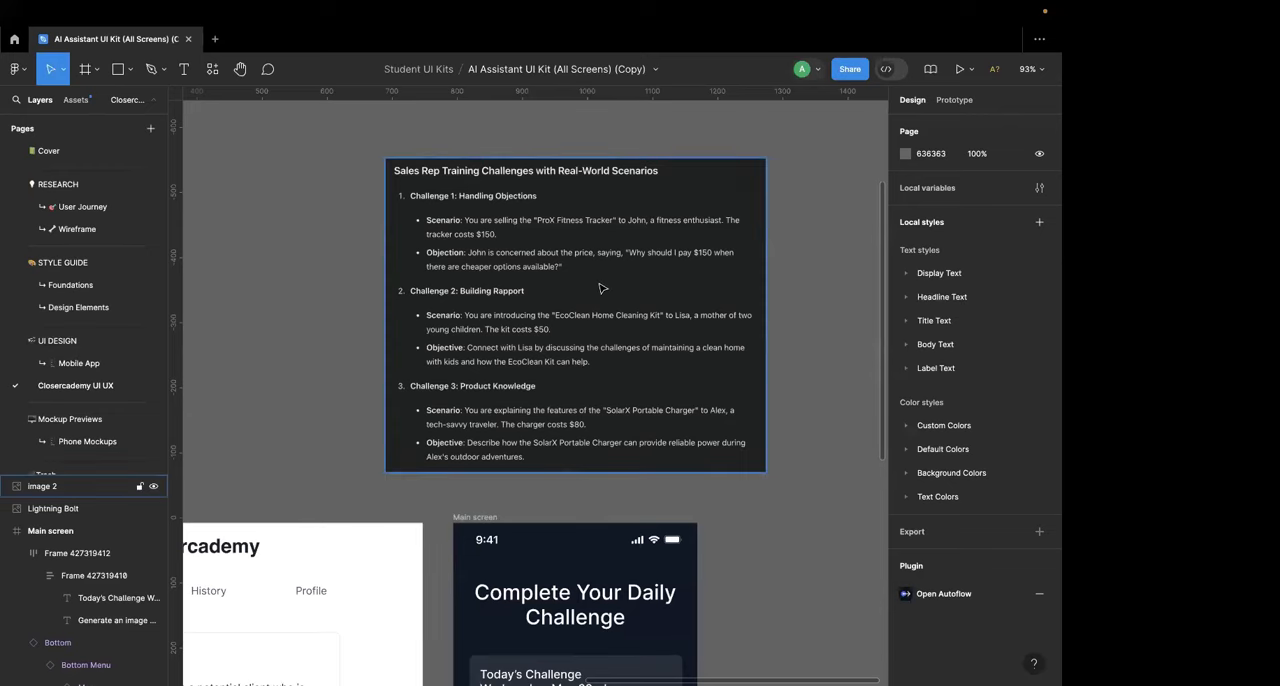
pyautogui.scroll(-4, 599, 288)
pyautogui.scroll(3, 599, 288)
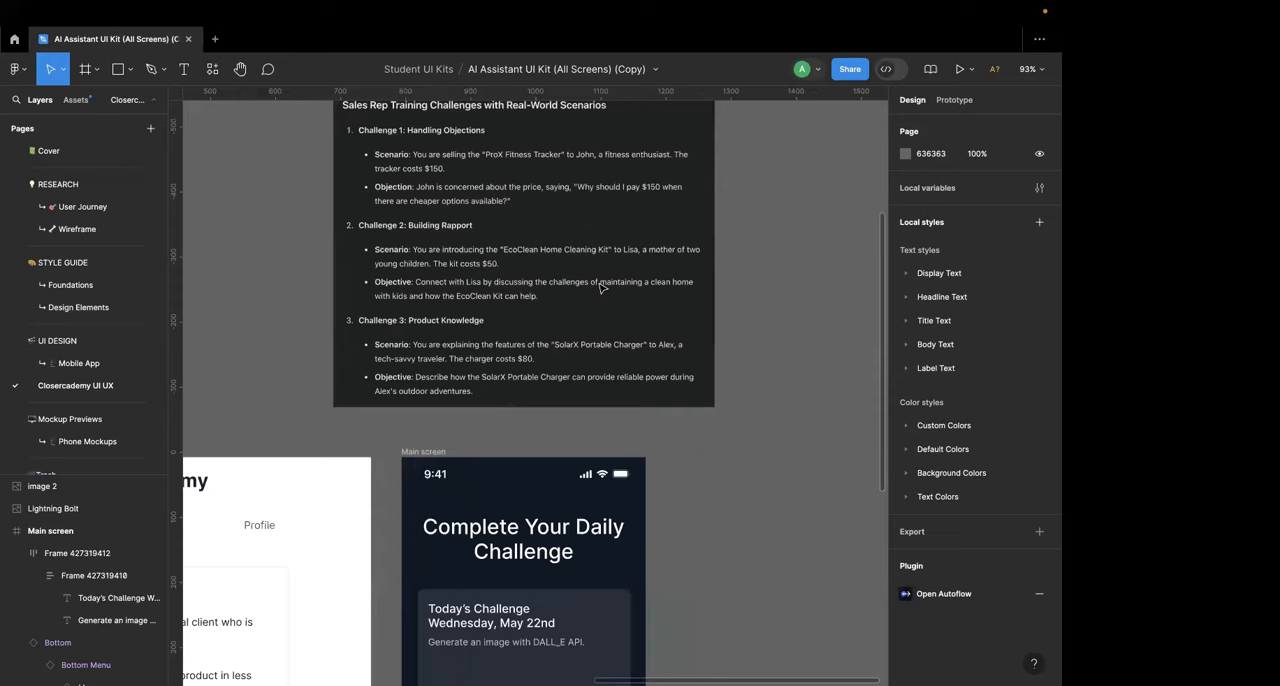
pyautogui.scroll(5, 600, 288)
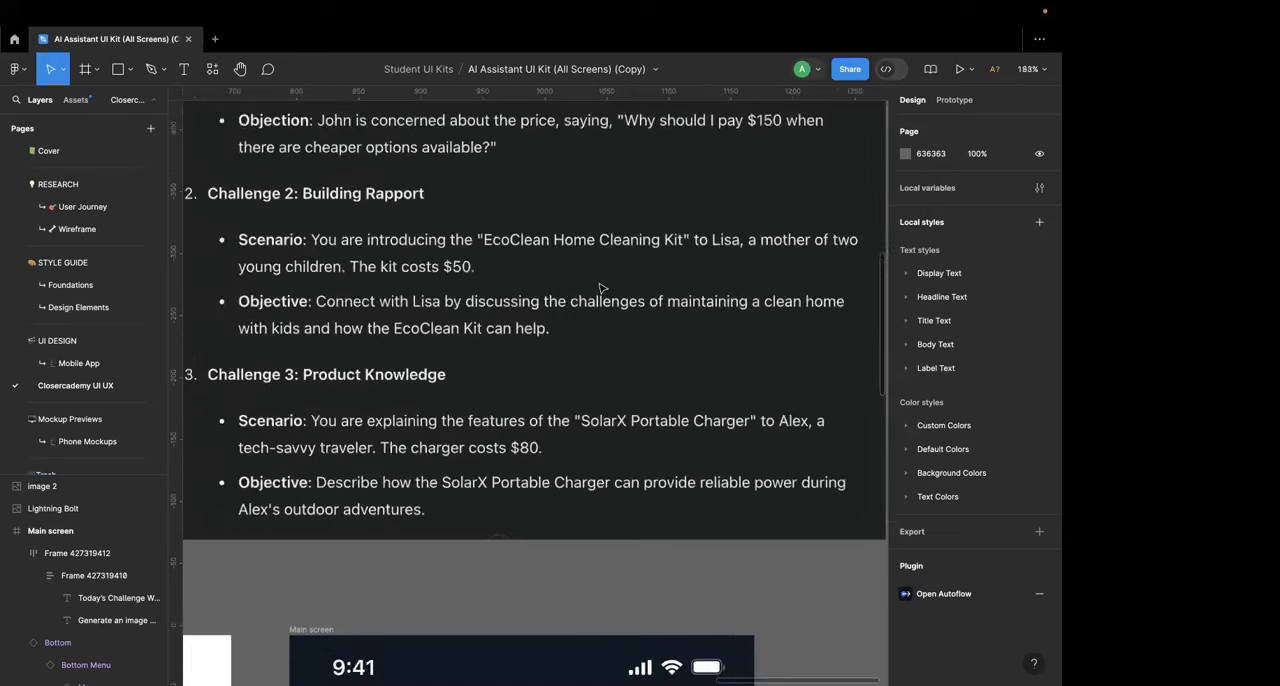
pyautogui.scroll(-2, 600, 288)
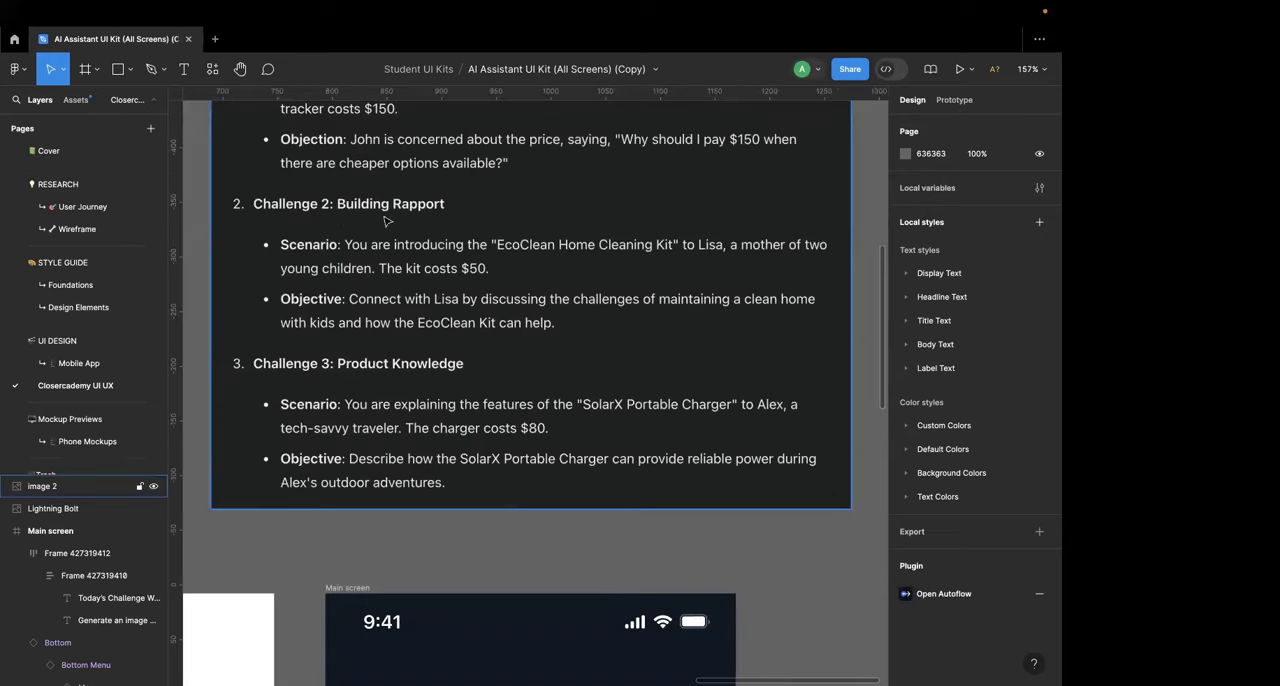
pyautogui.scroll(-5, 465, 549)
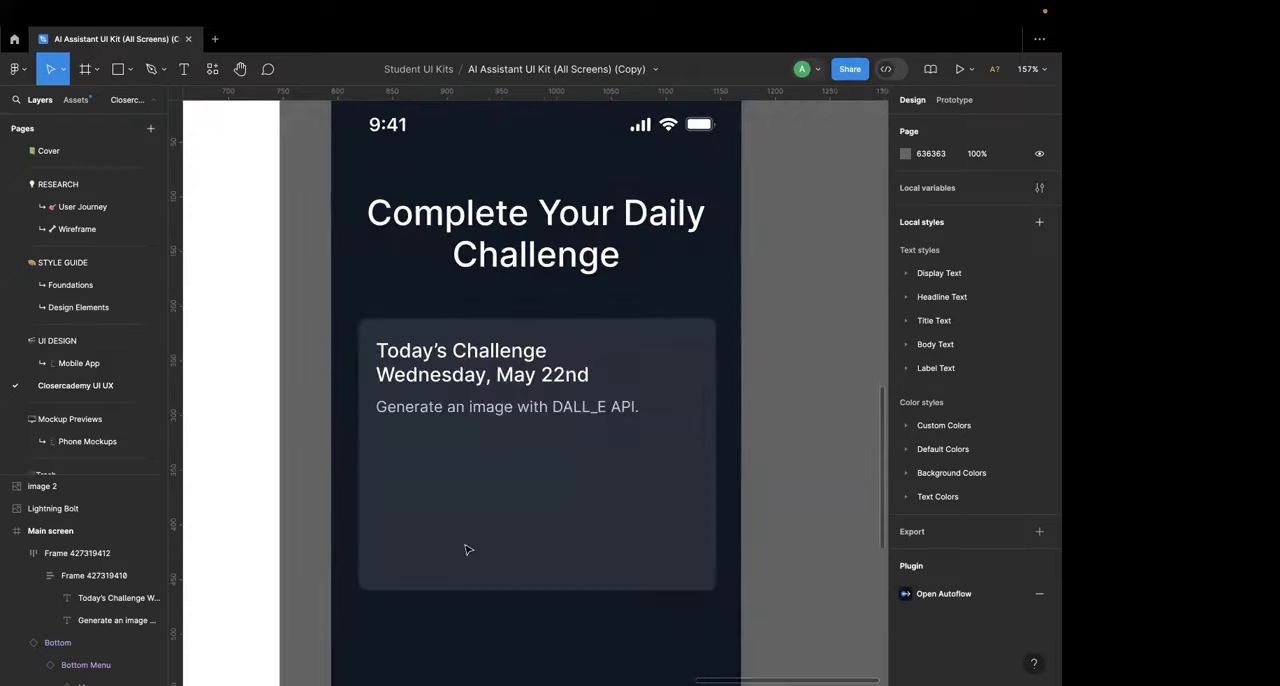
pyautogui.scroll(-5, 465, 549)
pyautogui.scroll(2, 467, 549)
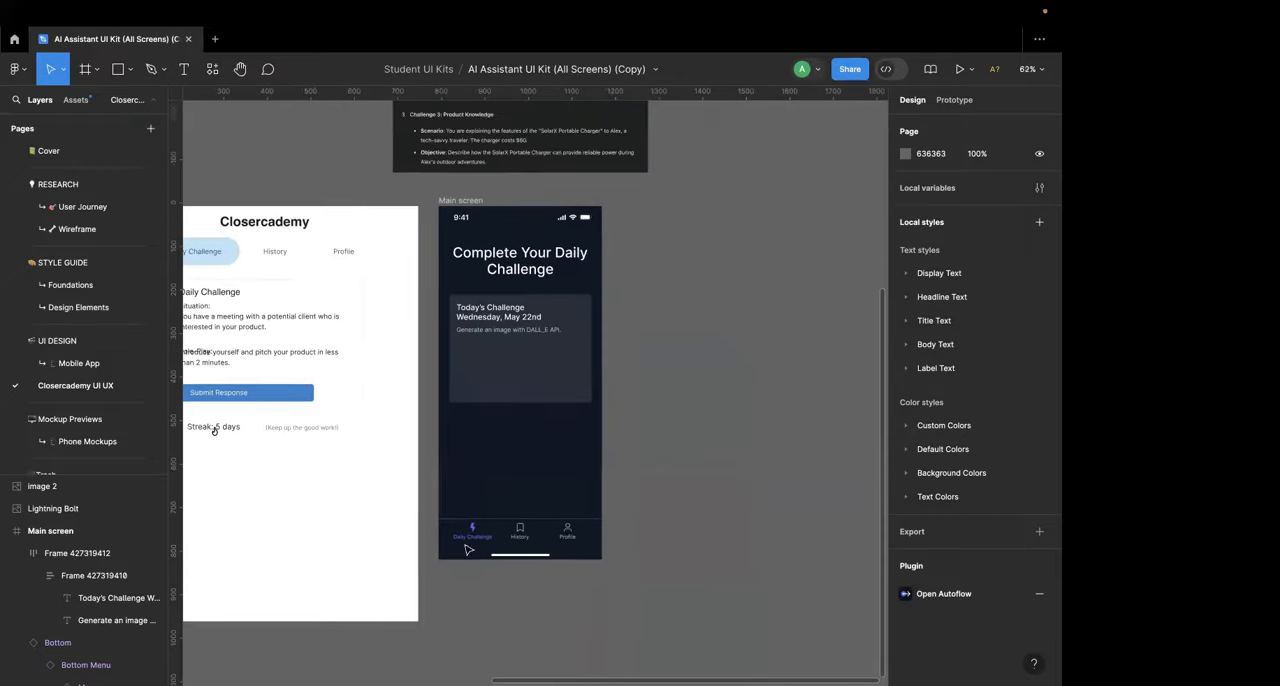
pyautogui.scroll(4, 508, 467)
pyautogui.scroll(5, 511, 456)
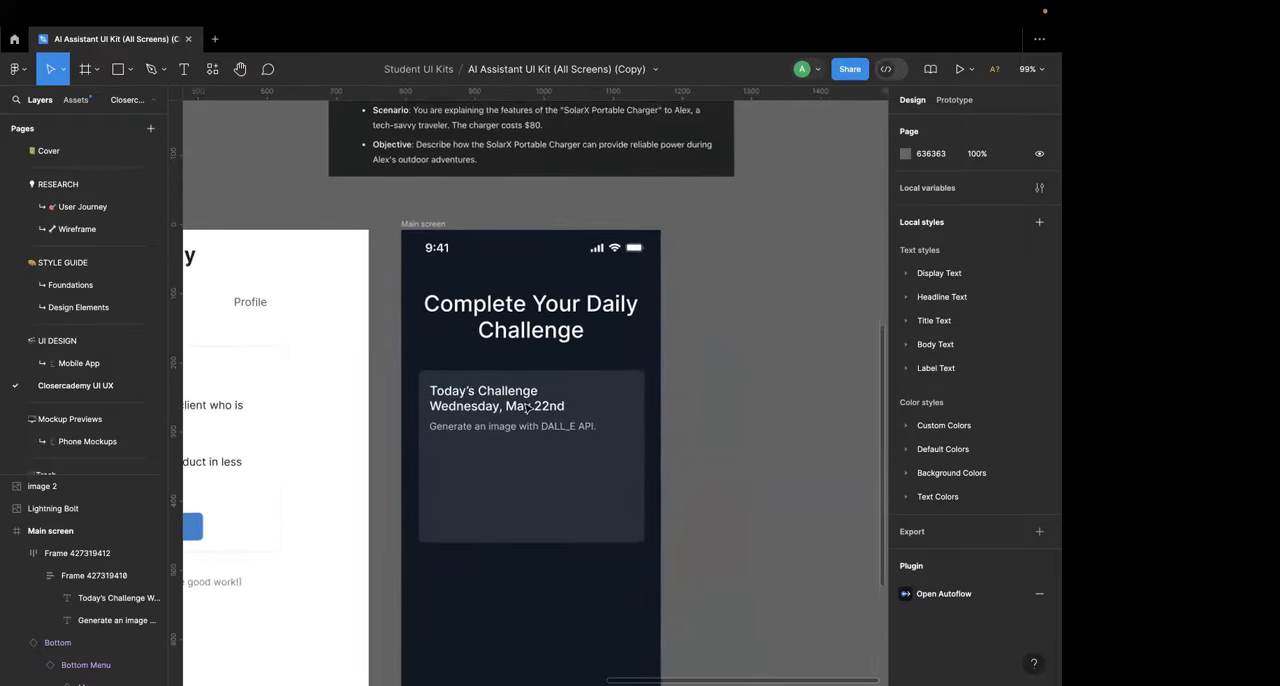
# Step: Remove the date line "Wednesday, May 22nd" from the challenge card's title, leaving only "Today's Challenge"
pyautogui.click(486, 520)
pyautogui.scroll(5, 486, 516)
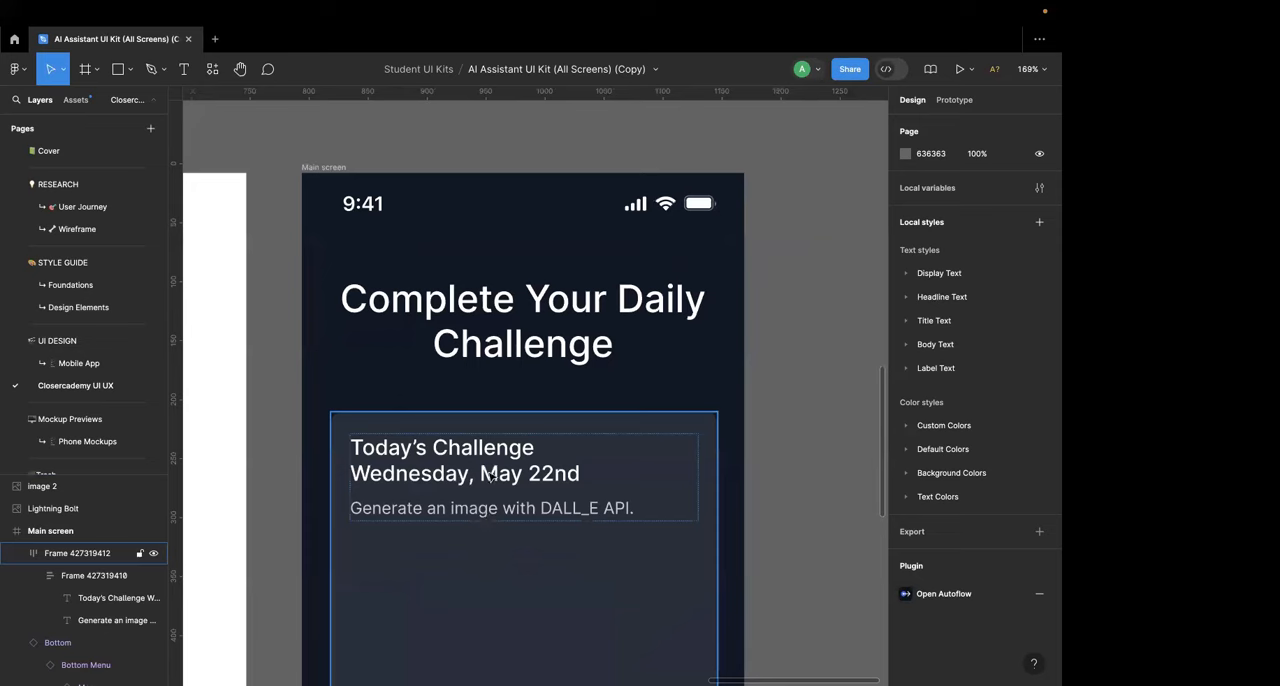
pyautogui.doubleClick(491, 476)
pyautogui.doubleClick(491, 475)
pyautogui.tripleClick(490, 472)
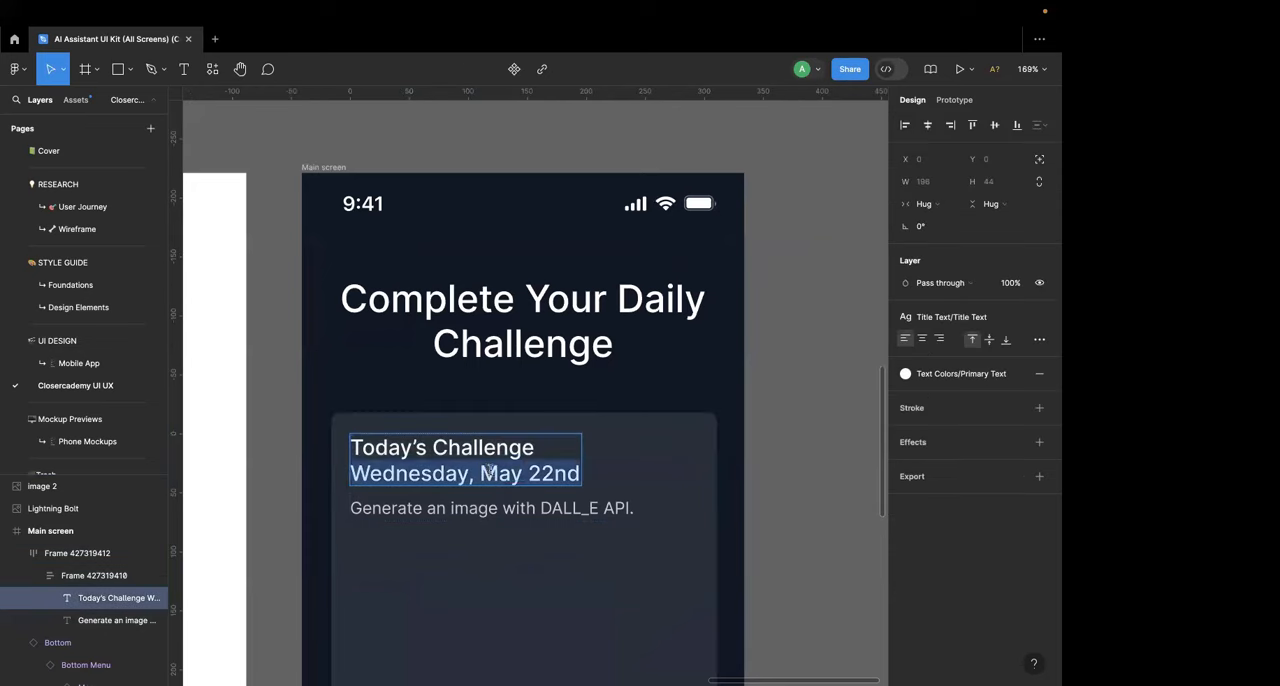
pyautogui.press('BackSpace')
pyautogui.press('BackSpace')
pyautogui.press('Escape')
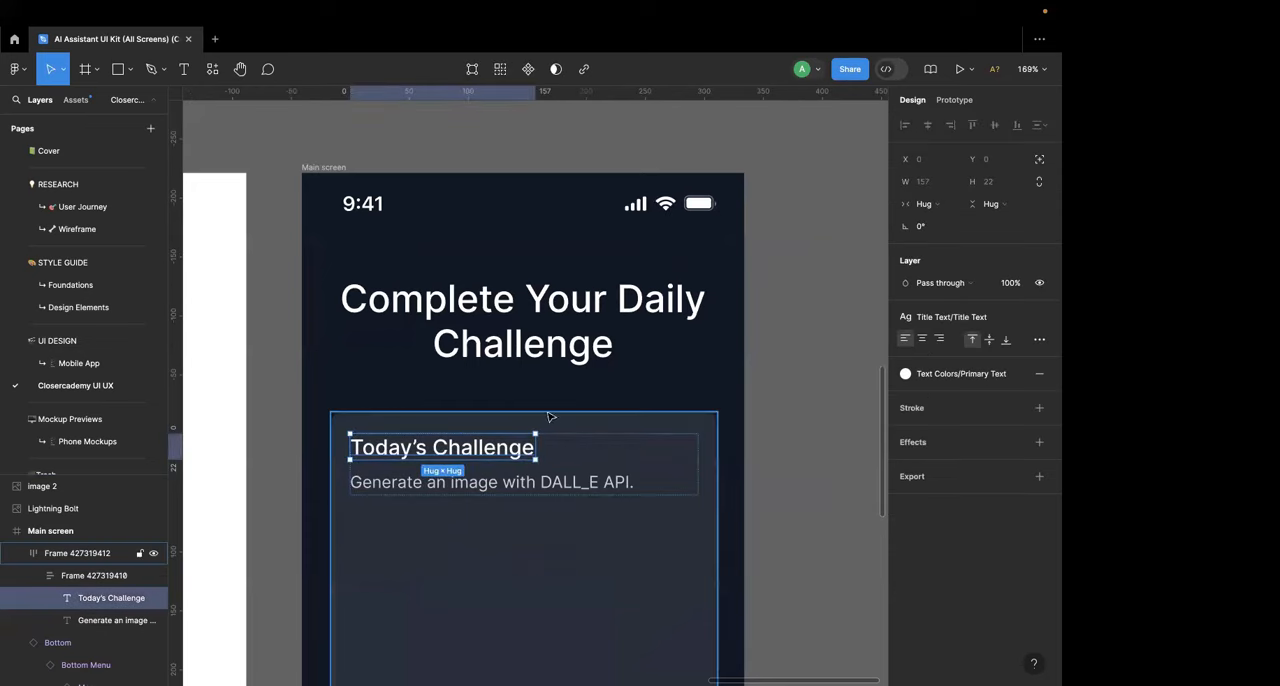
# Step: Try adding a separate weekday label above the challenge card, using a copy of the "Today's Challenge" title
pyautogui.hotkey('ctrl', 'd')
pyautogui.moveTo(482, 480); pyautogui.dragTo(462, 388)
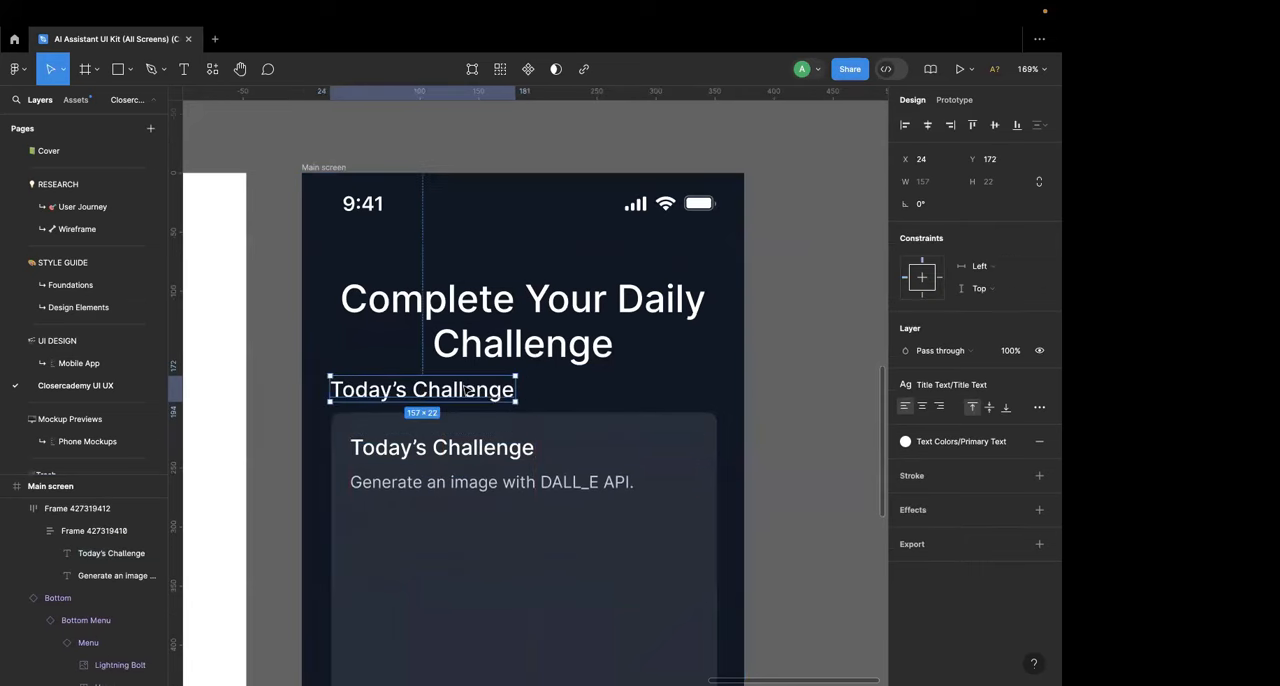
pyautogui.scroll(-3, 480, 390)
pyautogui.press('Return')
pyautogui.write('Wednesday')
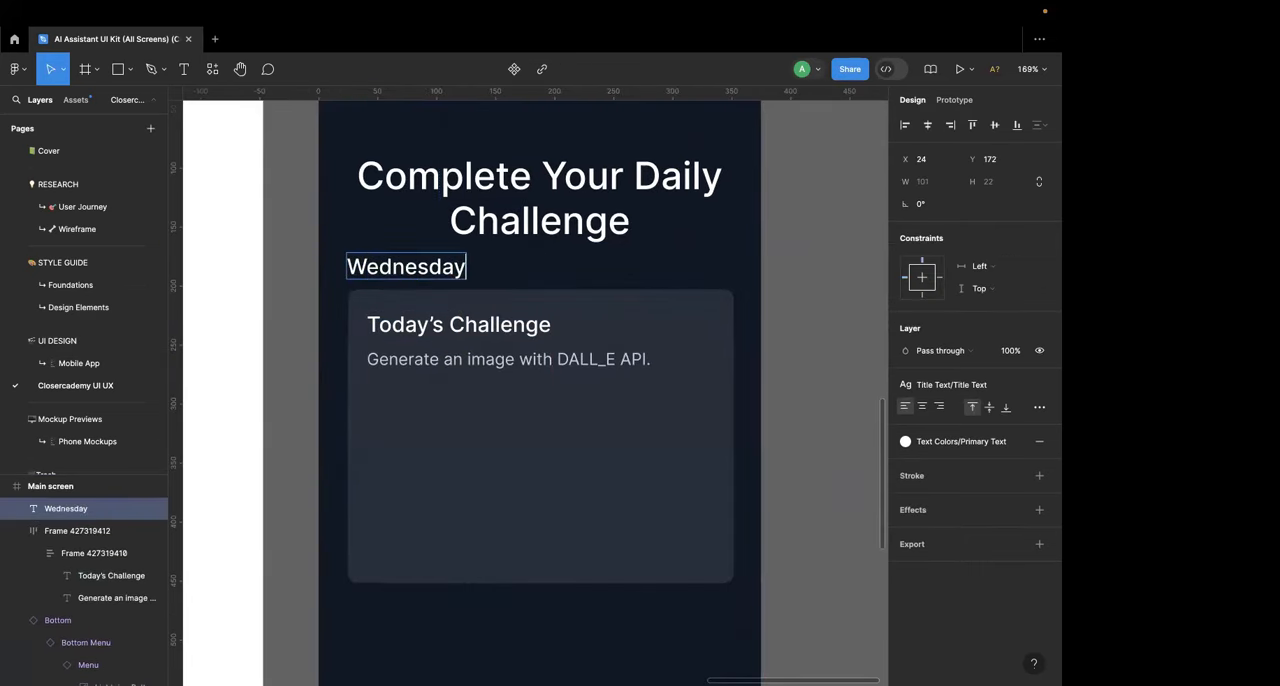
pyautogui.hotkey('alt', 'BackSpace')
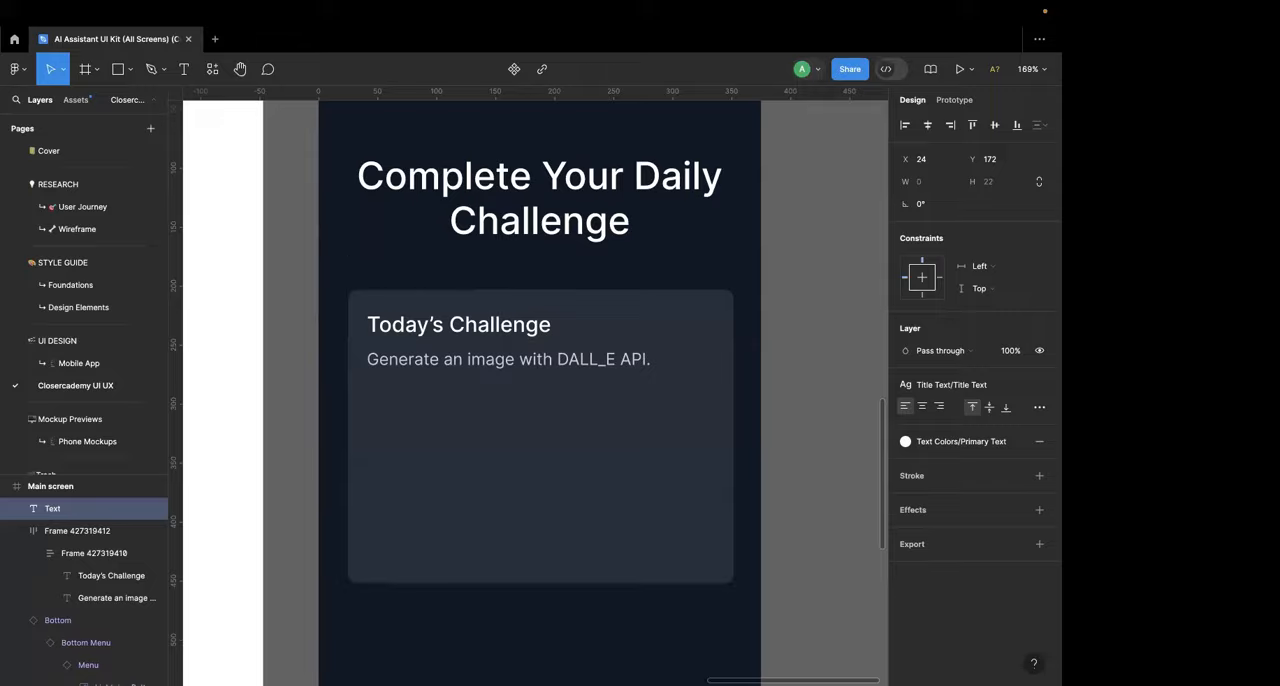
pyautogui.press('Escape')
# Step: Replace the challenge card's placeholder description about DALL_E with the label "Product:"
pyautogui.scroll(-1, 545, 261)
pyautogui.scroll(1, 540, 300)
pyautogui.click(528, 349)
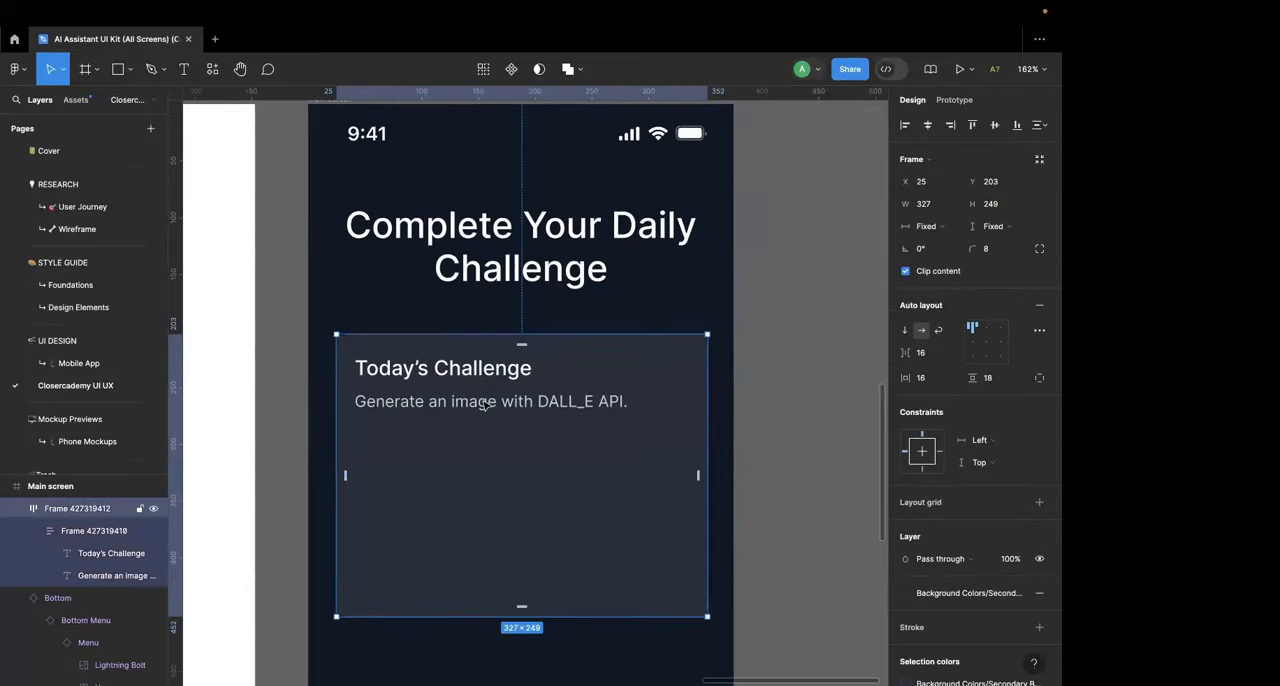
pyautogui.hotkey('ctrl', 'Left')
pyautogui.hotkey('ctrl', 'Right')
pyautogui.doubleClick(517, 401)
pyautogui.write('Sc')
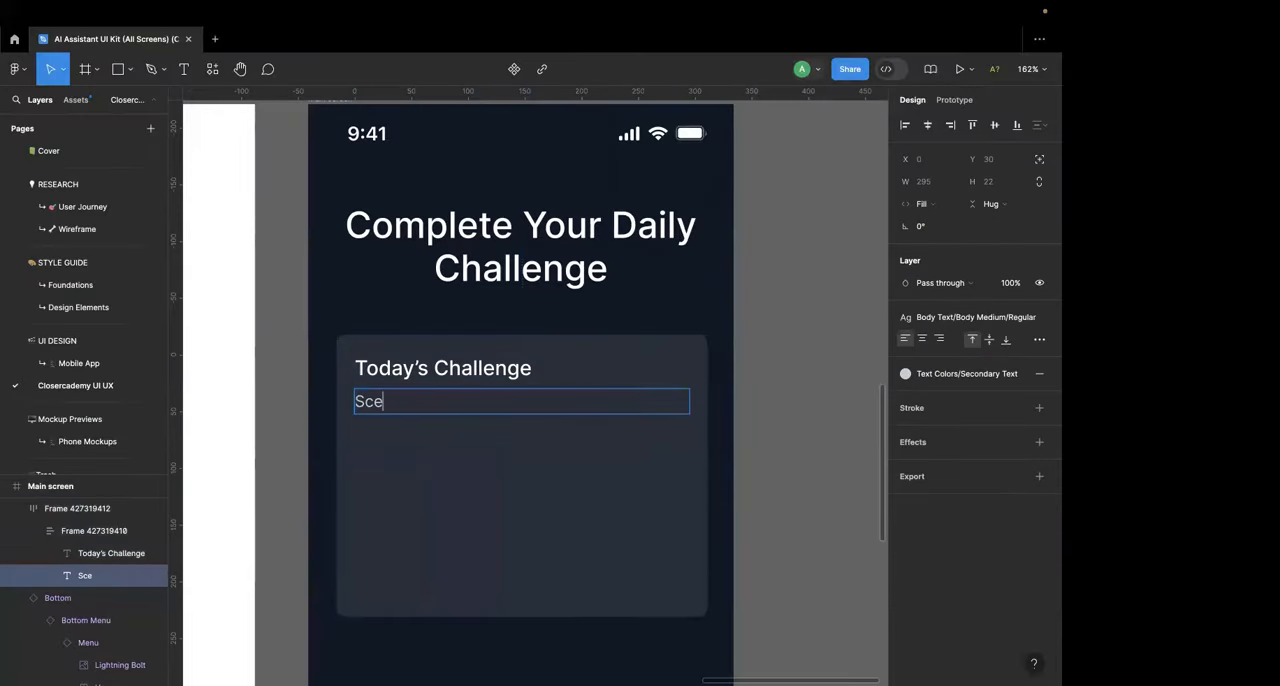
pyautogui.hotkey('ctrl', 'a')
pyautogui.press('BackSpace')
pyautogui.write('Pri')
pyautogui.press('BackSpace')
pyautogui.write('oduc')
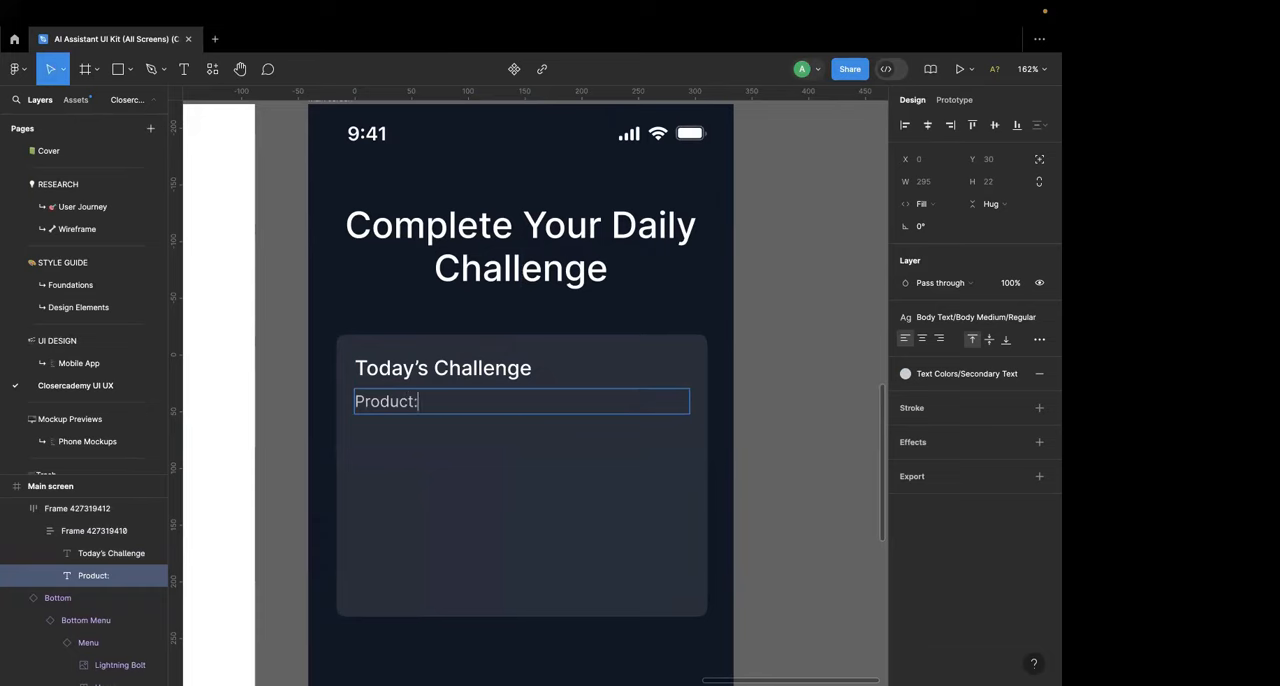
pyautogui.write('t:')
# Step: Copy "ProX Fitness Tracker" from Challenge 1 in ChatGPT and paste it after the "Product:" label in Figma
pyautogui.hotkey('ctrl', 'Left')
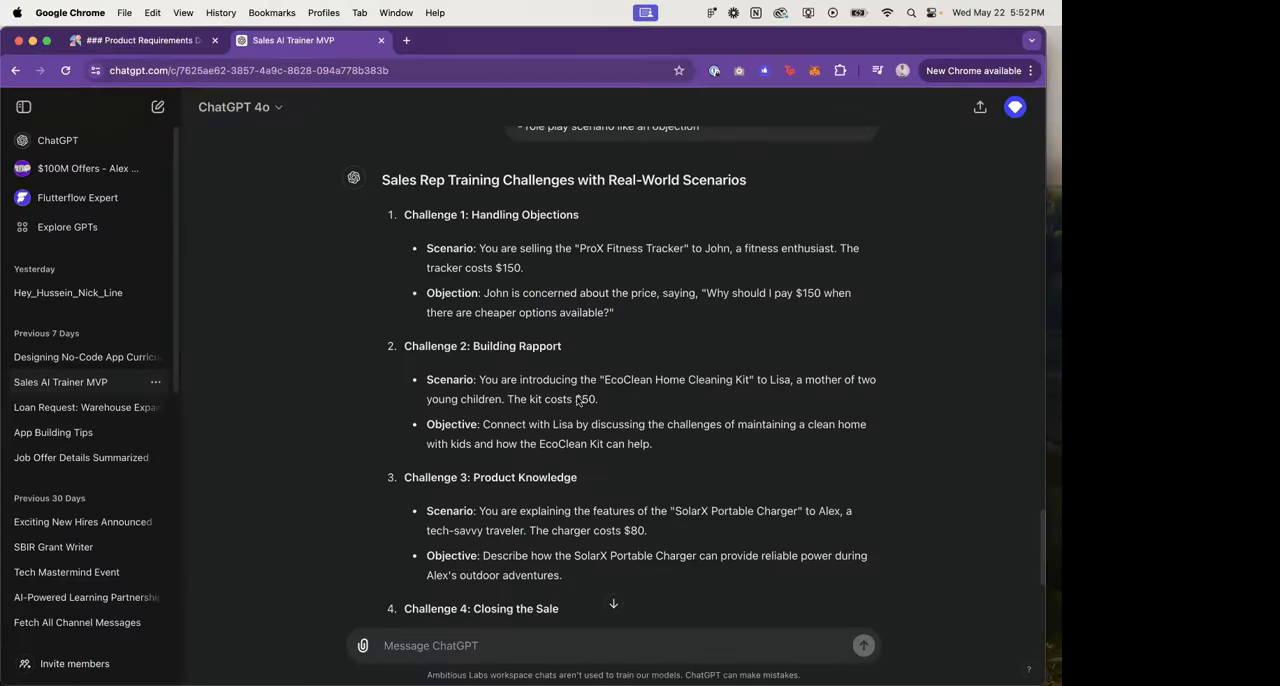
pyautogui.moveTo(576, 251); pyautogui.dragTo(687, 251)
pyautogui.press('super+c')
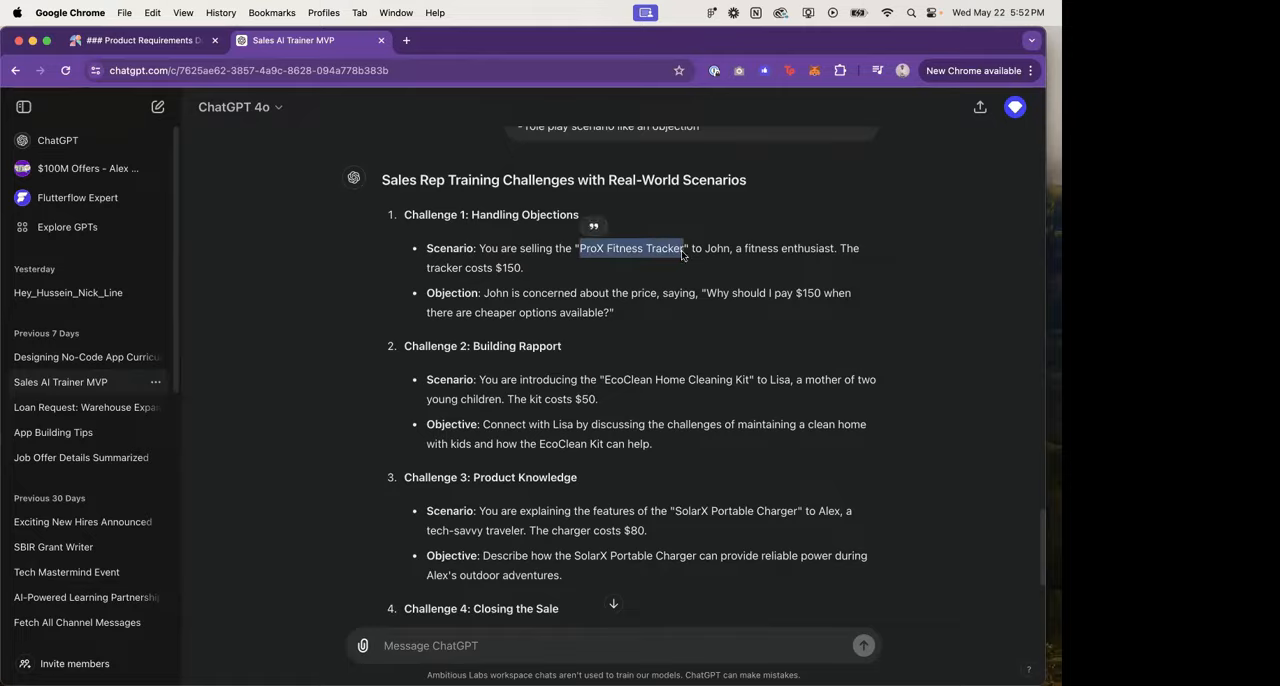
pyautogui.press('super+Tab')
pyautogui.press('super+v')
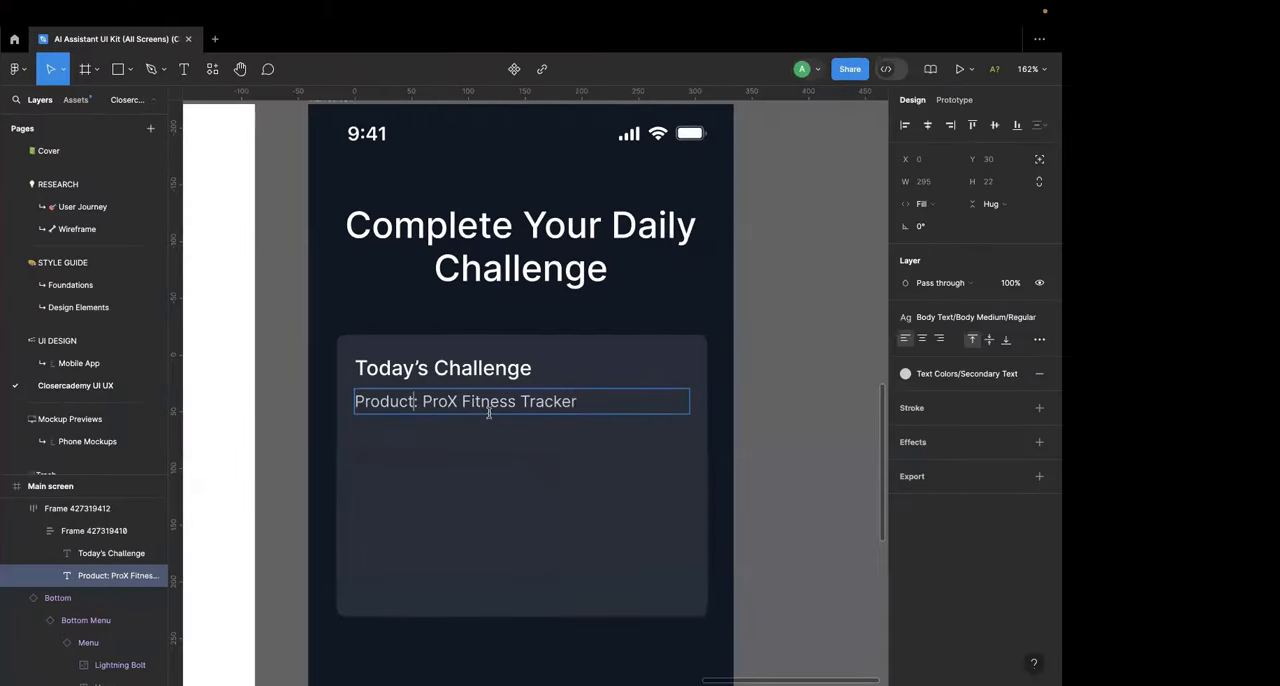
# Step: Make the "Product:" label in the challenge card's description bold
pyautogui.press('shift+super+Left')
pyautogui.press('super+b')
pyautogui.press('super+Right')
pyautogui.press('super+Tab')
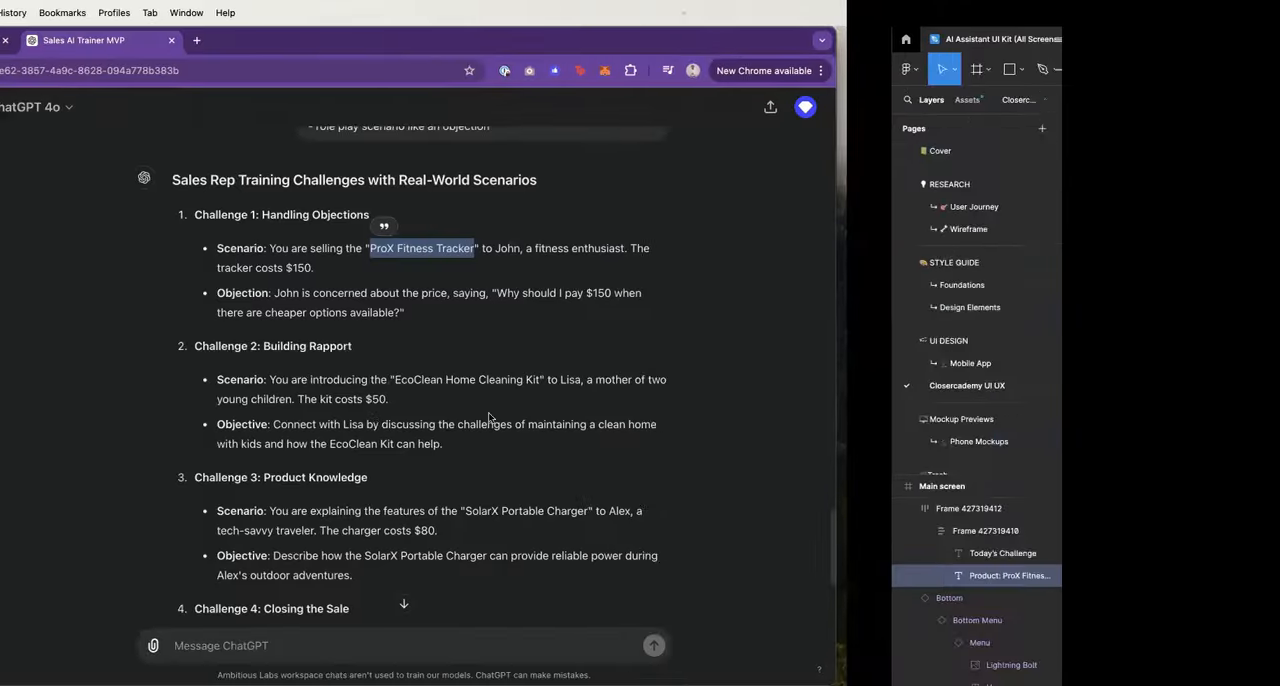
pyautogui.press('super+Tab')
# Step: Add a second line reading "Value Proposition:" below the product line in the challenge card
pyautogui.press('Return')
pyautogui.write('Value')
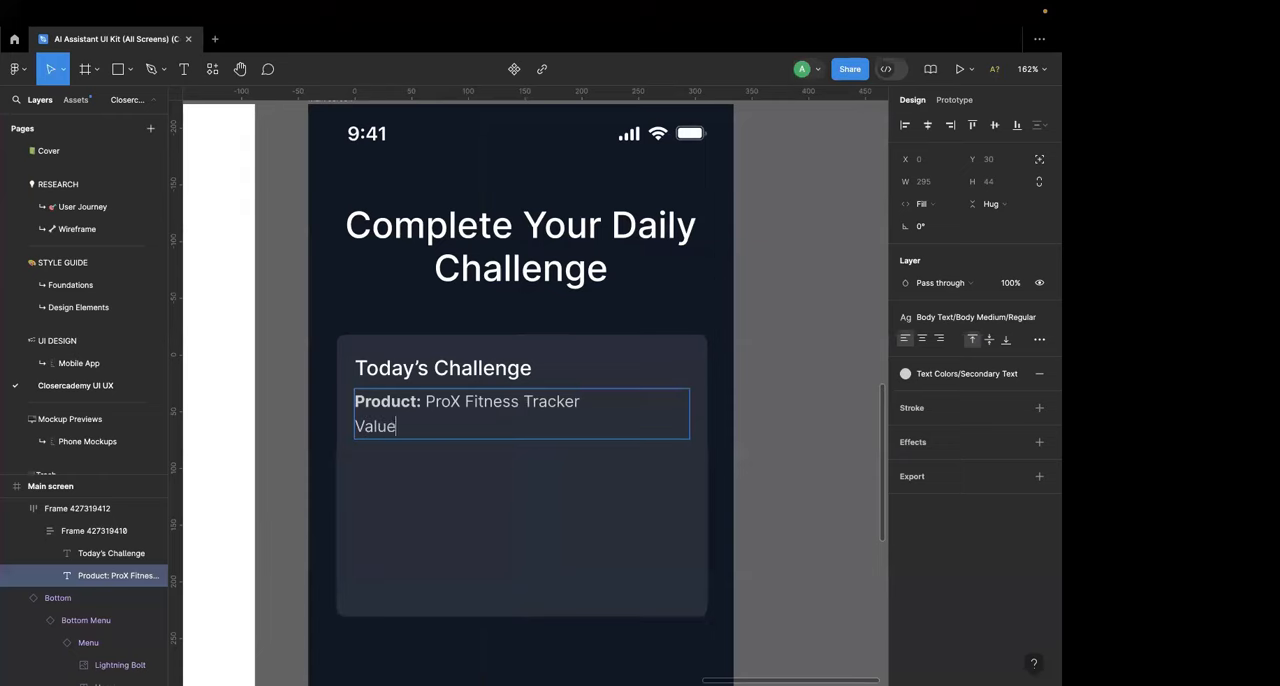
pyautogui.write(' Proposition:')
# Step: Switch to ChatGPT and begin a follow-up prompt starting with "those are good"
pyautogui.press('super+Tab')
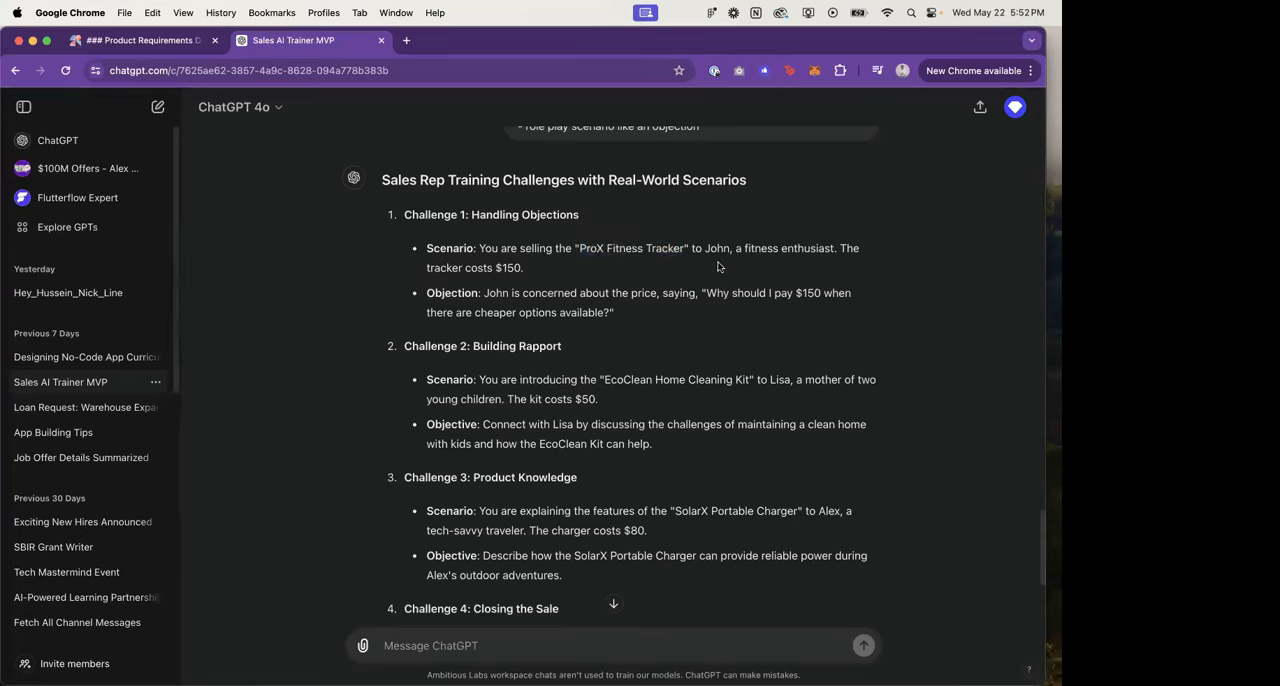
pyautogui.click(472, 643)
pyautogui.write('in')
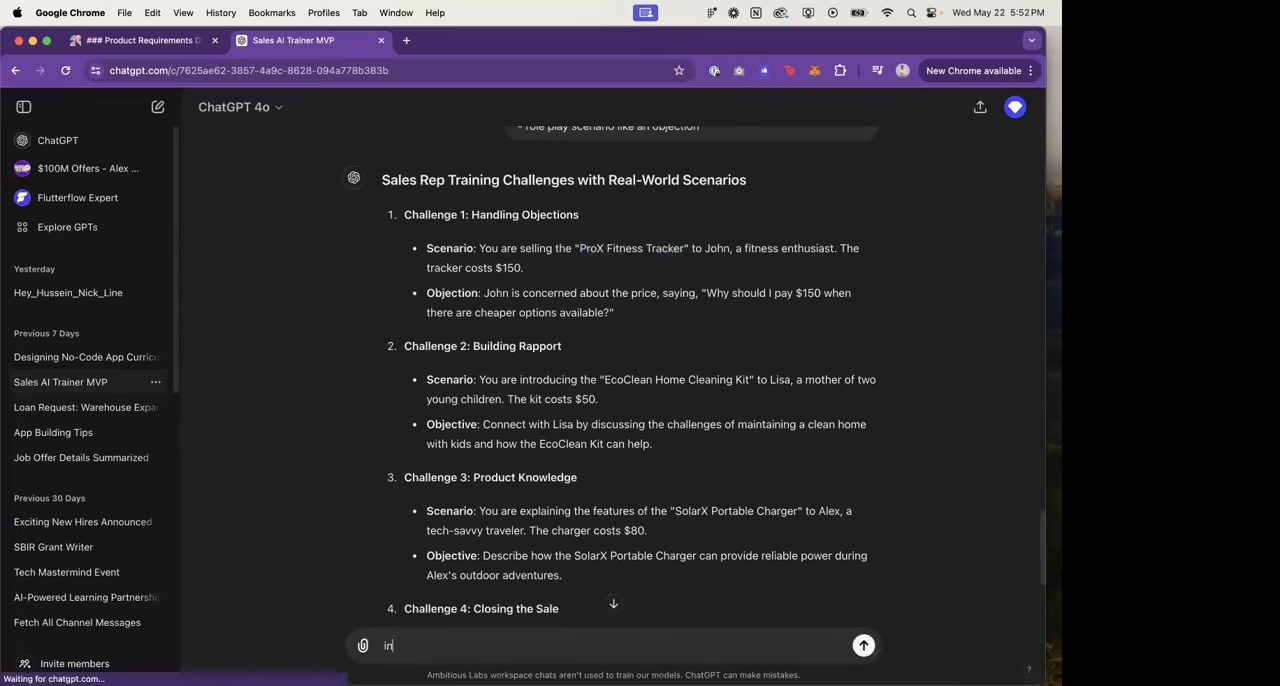
pyautogui.write('clude value prop')
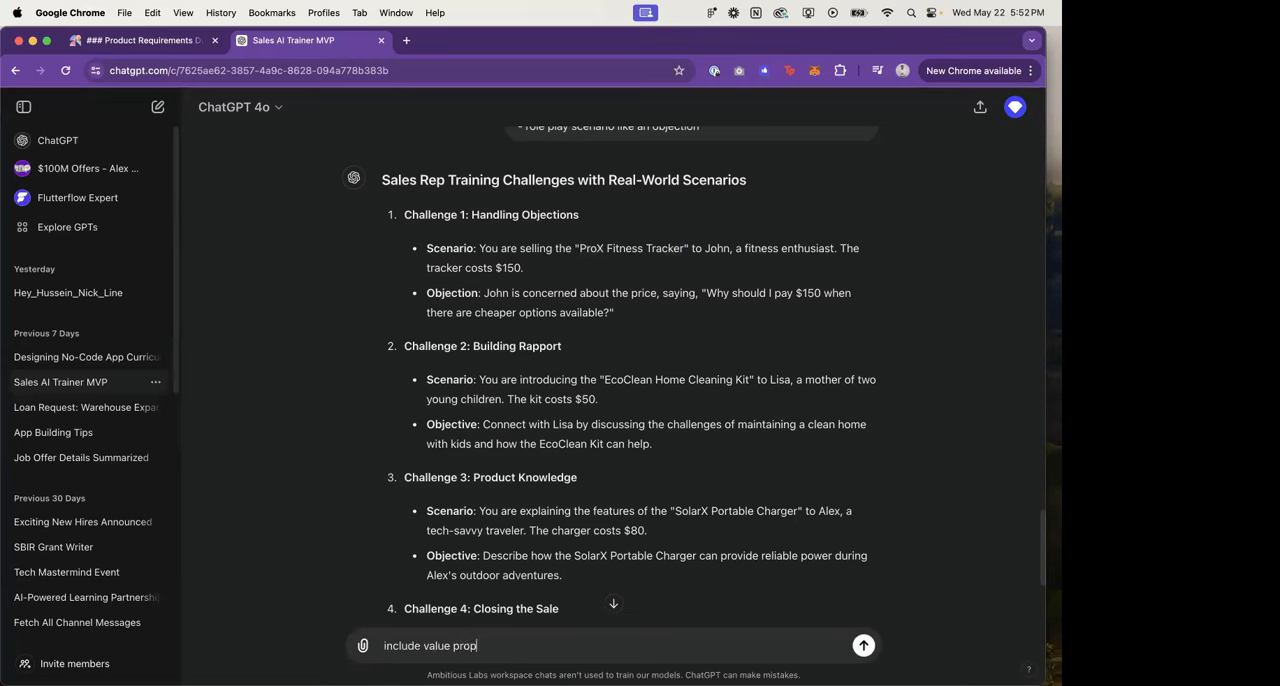
pyautogui.press('super+a')
pyautogui.press('BackSpace')
pyautogui.write('those are')
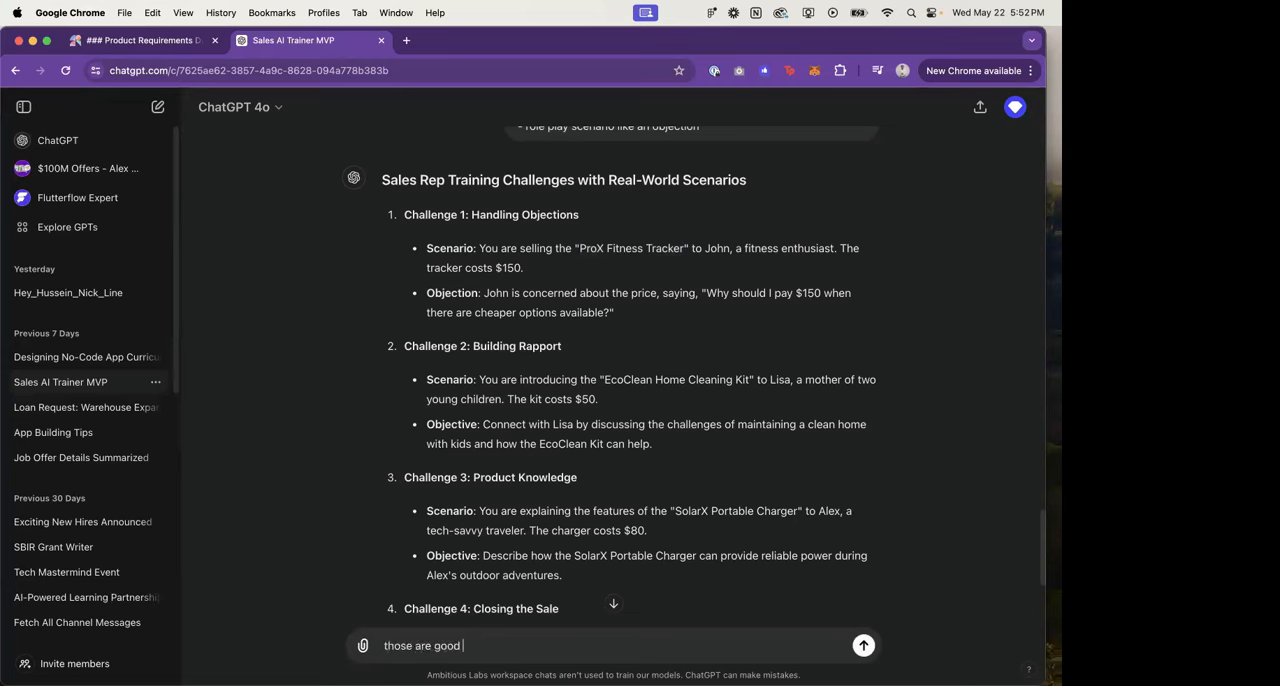
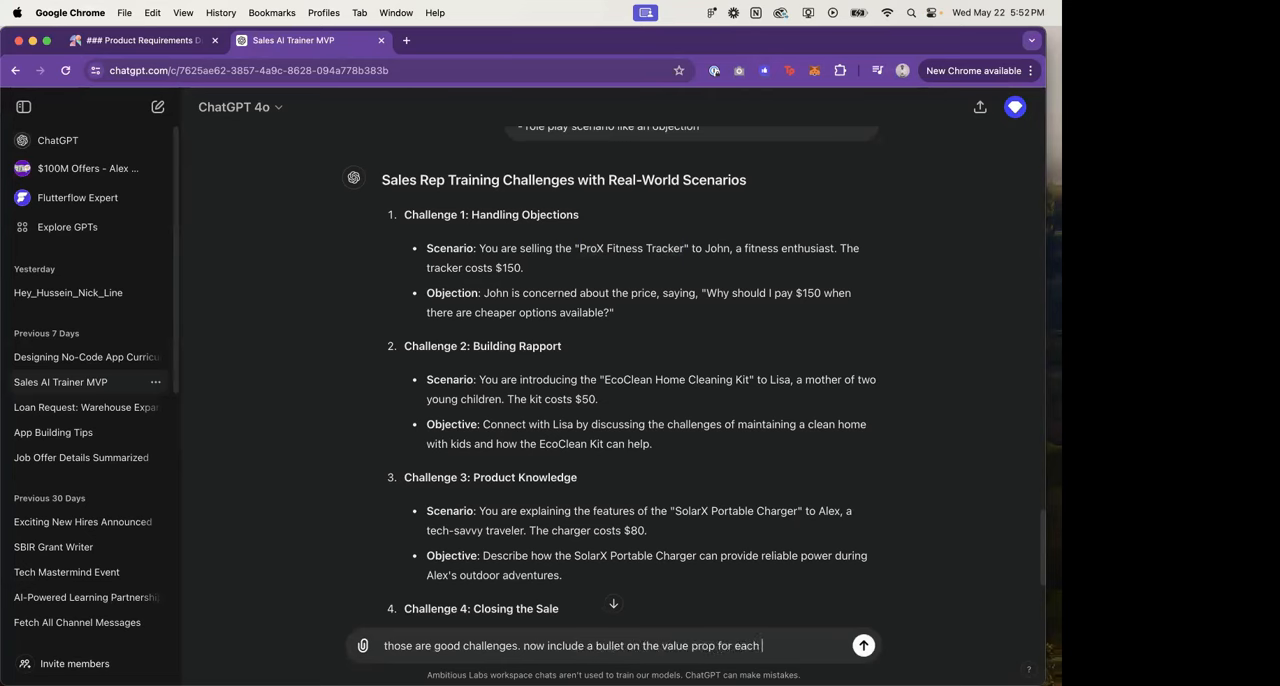
# Step: Finish and send the ChatGPT prompt asking for a value prop bullet per product, with the example "what does ProX Fitness Tracker do?"
pyautogui.write('xample: what does ProX Fitness Tracker do?')
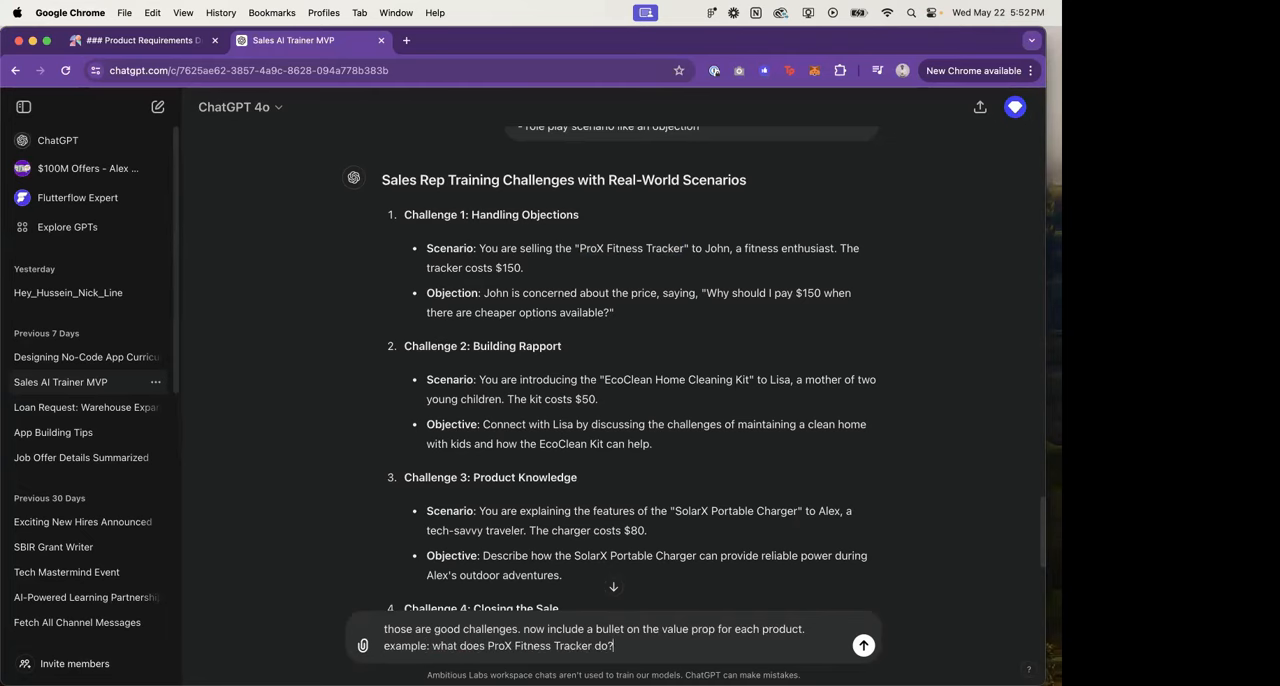
pyautogui.press('Return')
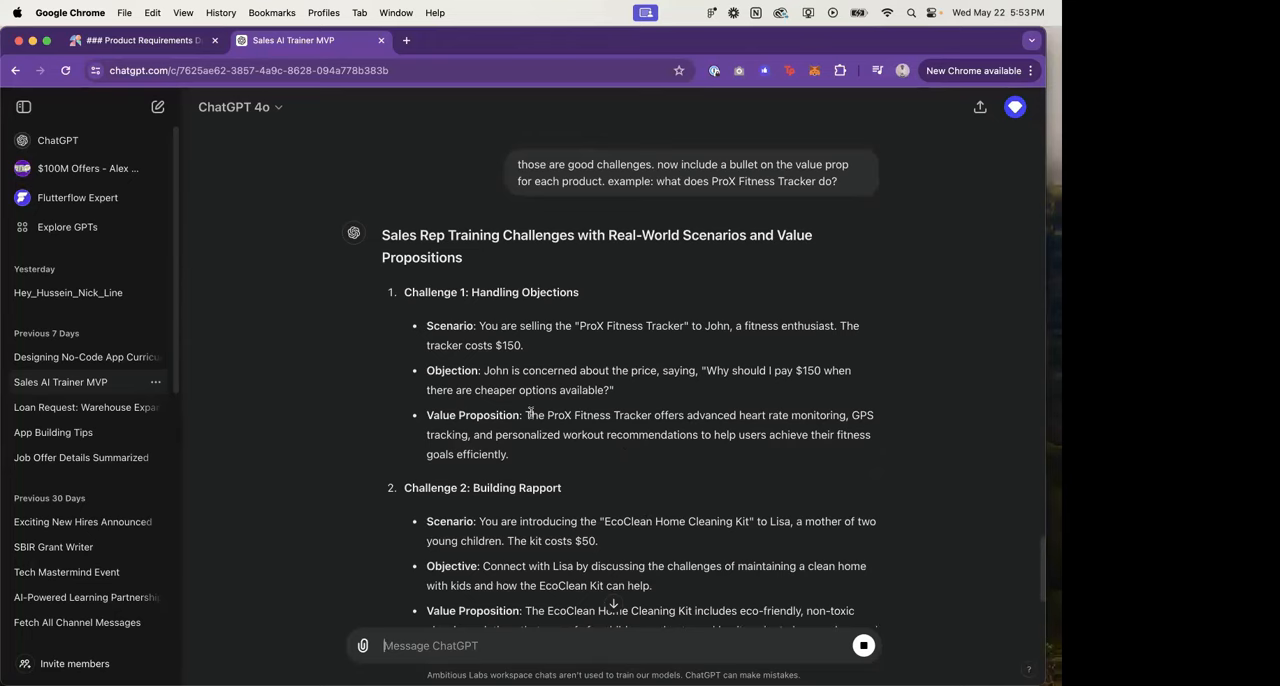
# Step: Copy Challenge 1's value proposition sentence in ChatGPT and paste it after the "Value Proposition:" label in Figma's challenge card
pyautogui.moveTo(529, 415); pyautogui.dragTo(541, 459)
pyautogui.hotkey('ctrl', 'c')
pyautogui.hotkey('ctrl', 'Right')
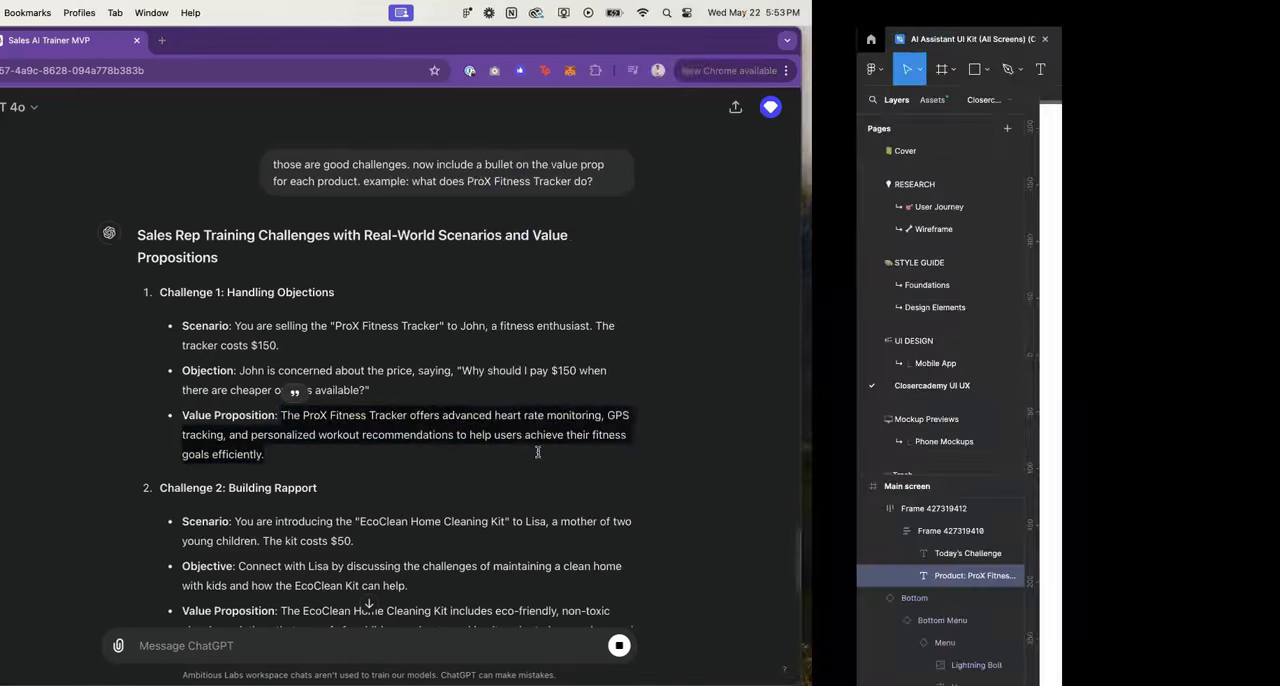
pyautogui.hotkey('ctrl', 'v')
# Step: Make the "Value Proposition:" label bold and insert an empty line between it and the product line
pyautogui.click(493, 428)
pyautogui.hotkey('shift', 'Home')
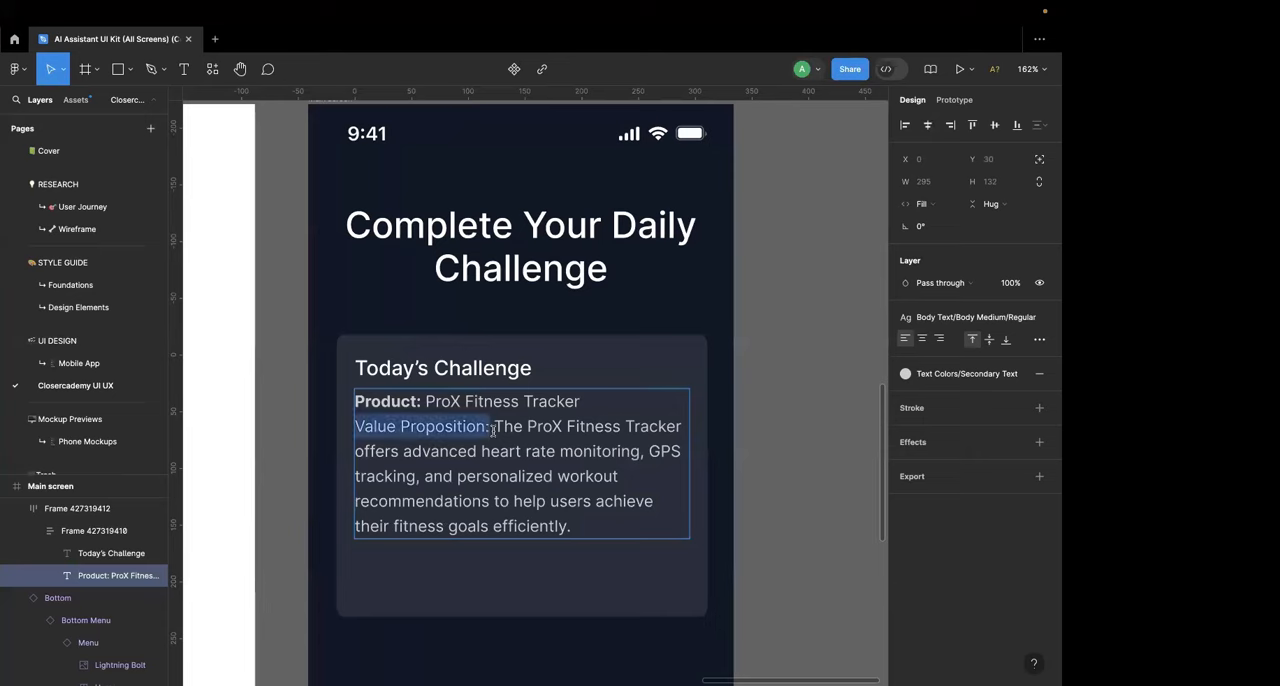
pyautogui.hotkey('ctrl', 'b')
pyautogui.scroll(-1, 493, 430)
pyautogui.click(603, 346)
pyautogui.press('Return')
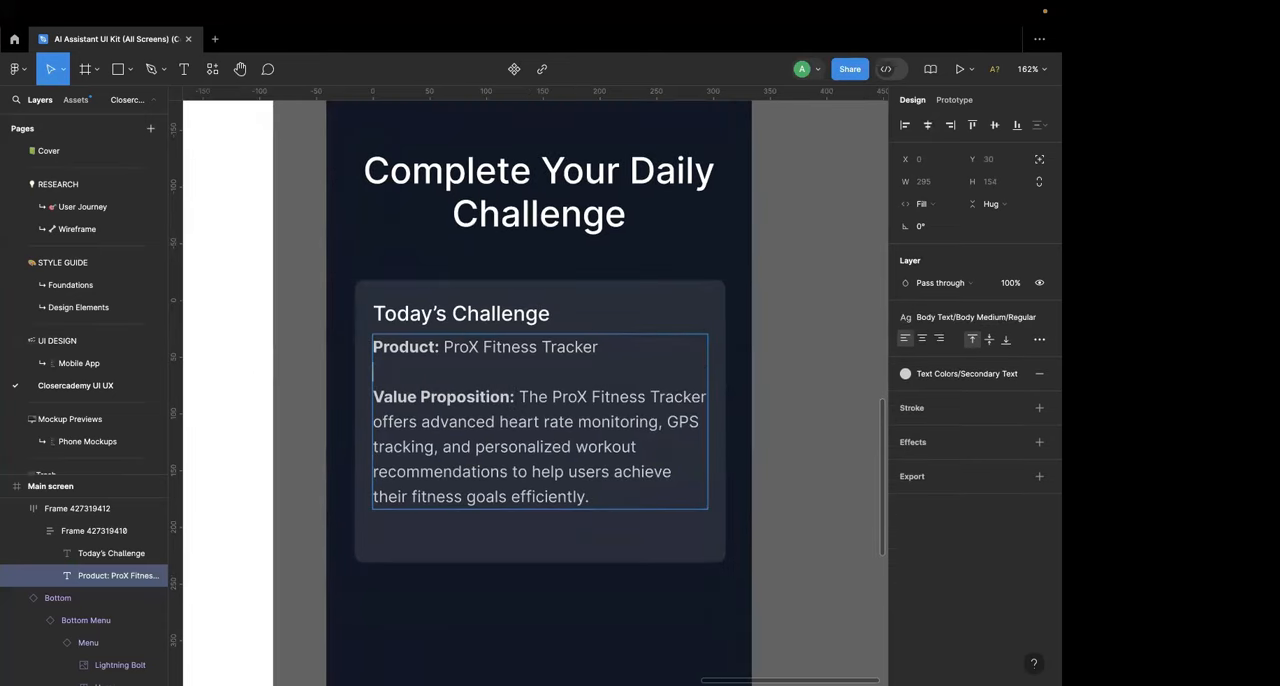
# Step: Resize the Today's Challenge card's height to about 290 px, keeping its width
pyautogui.scroll(-1, 603, 346)
pyautogui.press('Escape')
pyautogui.press('Escape')
pyautogui.scroll(-2, 594, 420)
pyautogui.click(590, 441)
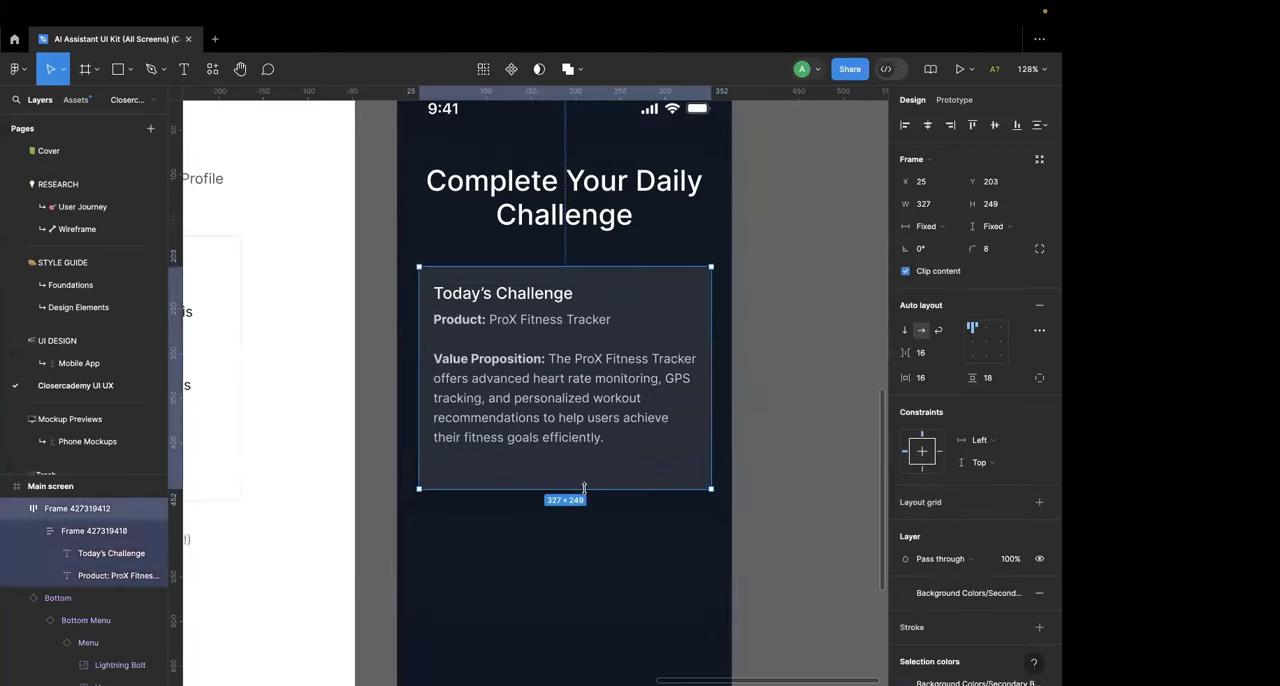
pyautogui.moveTo(584, 490); pyautogui.dragTo(586, 598)
pyautogui.scroll(-1, 590, 591)
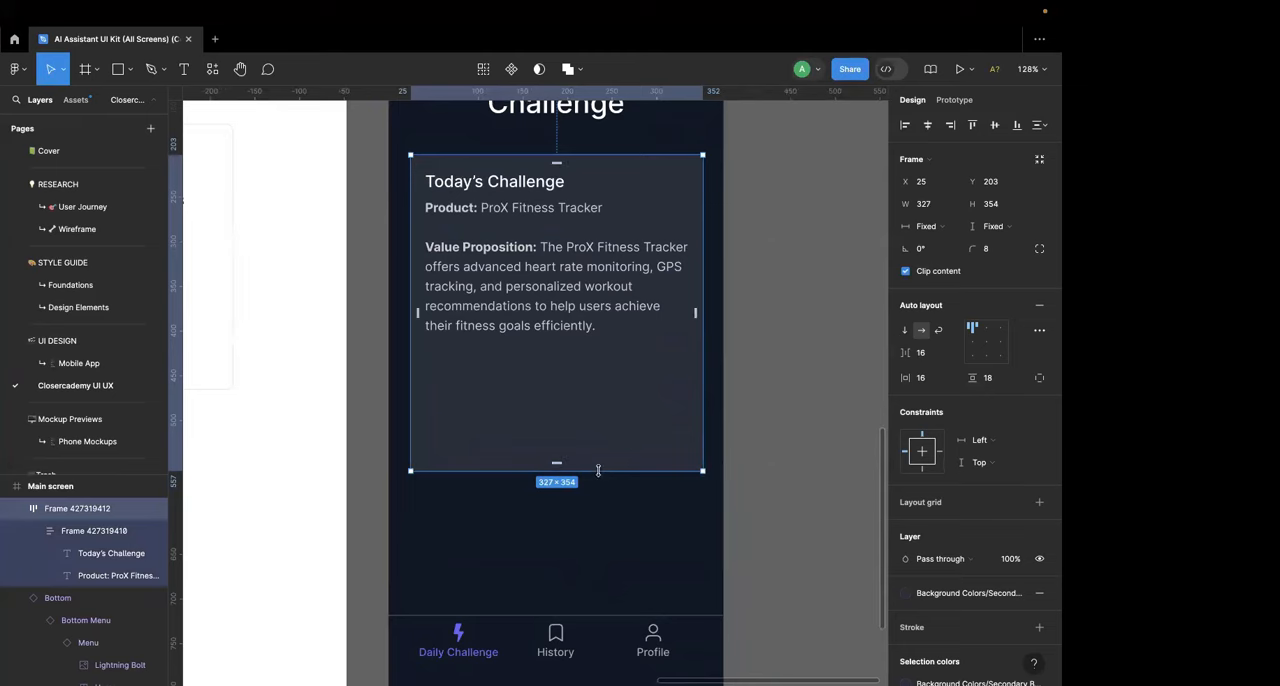
pyautogui.moveTo(598, 471); pyautogui.dragTo(599, 414)
pyautogui.scroll(1, 602, 419)
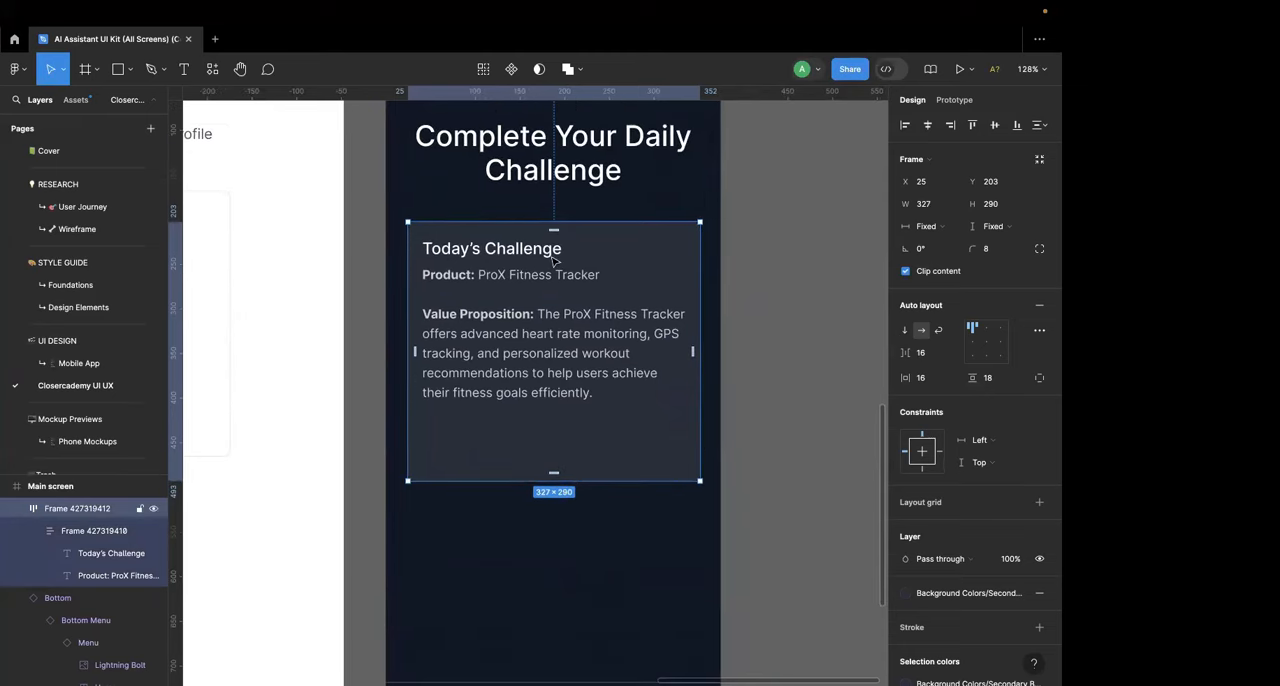
pyautogui.doubleClick(555, 261)
pyautogui.click(737, 263)
pyautogui.doubleClick(594, 391)
pyautogui.doubleClick(595, 393)
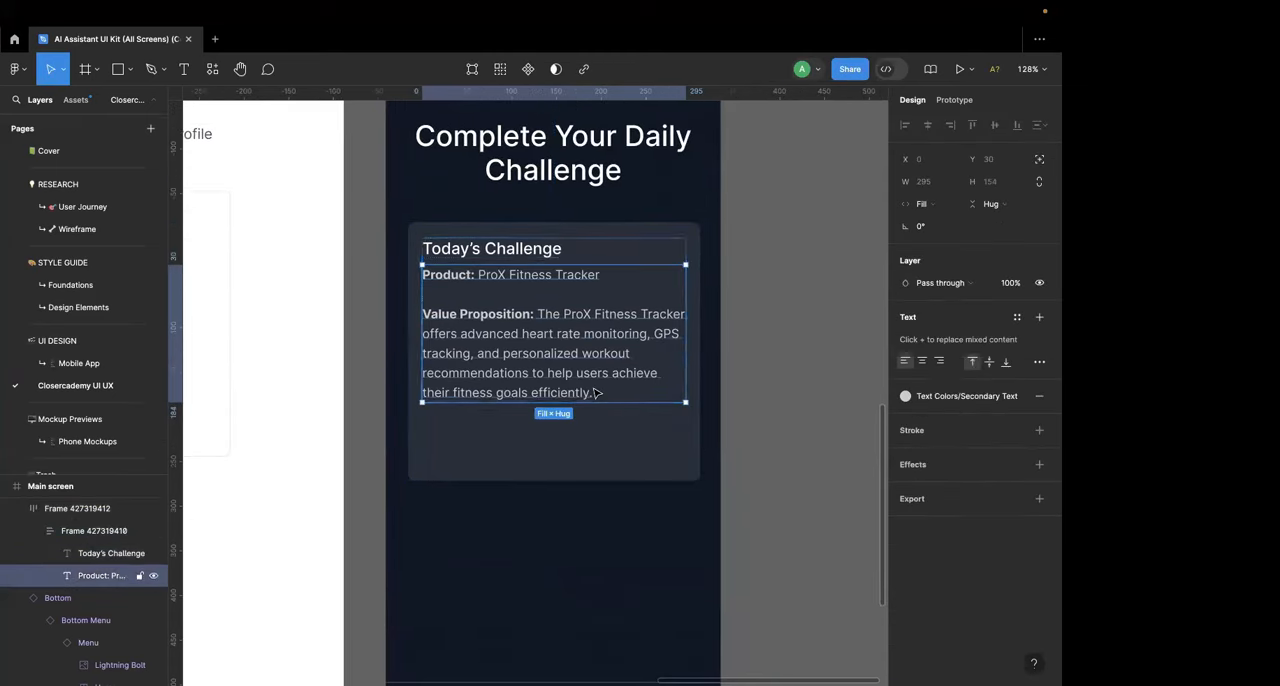
pyautogui.doubleClick(592, 379)
pyautogui.press('Return')
pyautogui.press('Return')
pyautogui.hotkey('ctrl', 'Left')
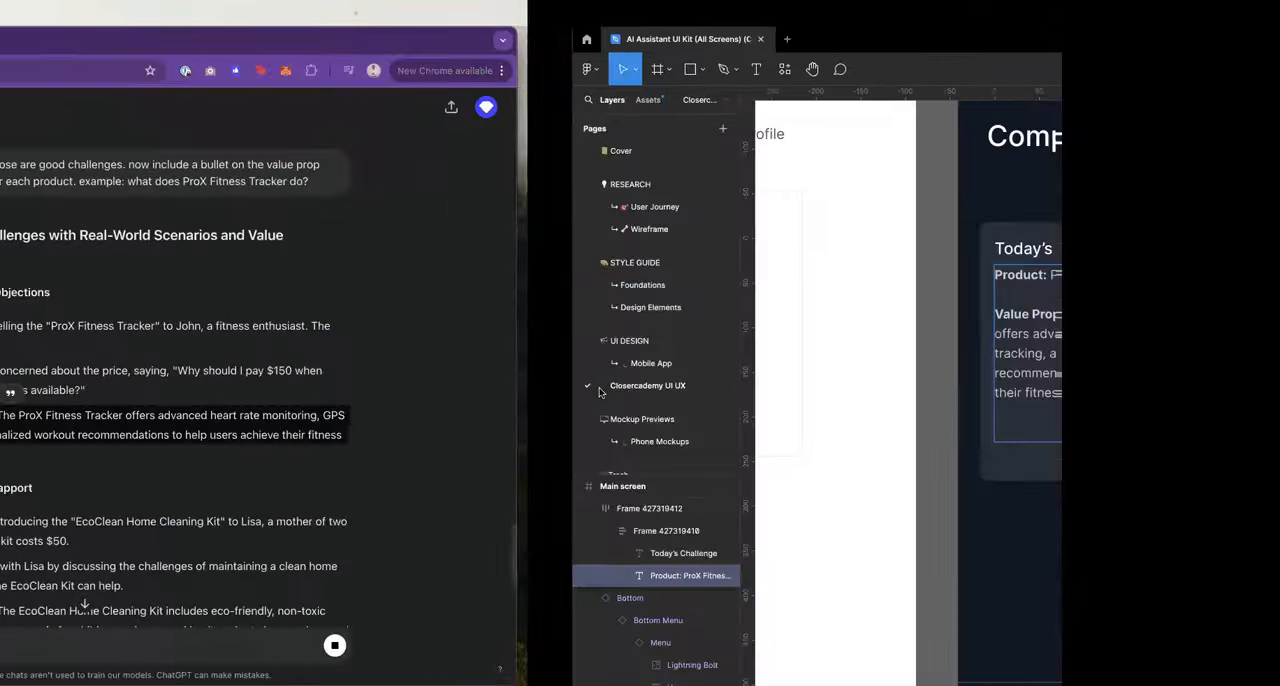
pyautogui.press('super+c')
pyautogui.hotkey('ctrl', 'Right')
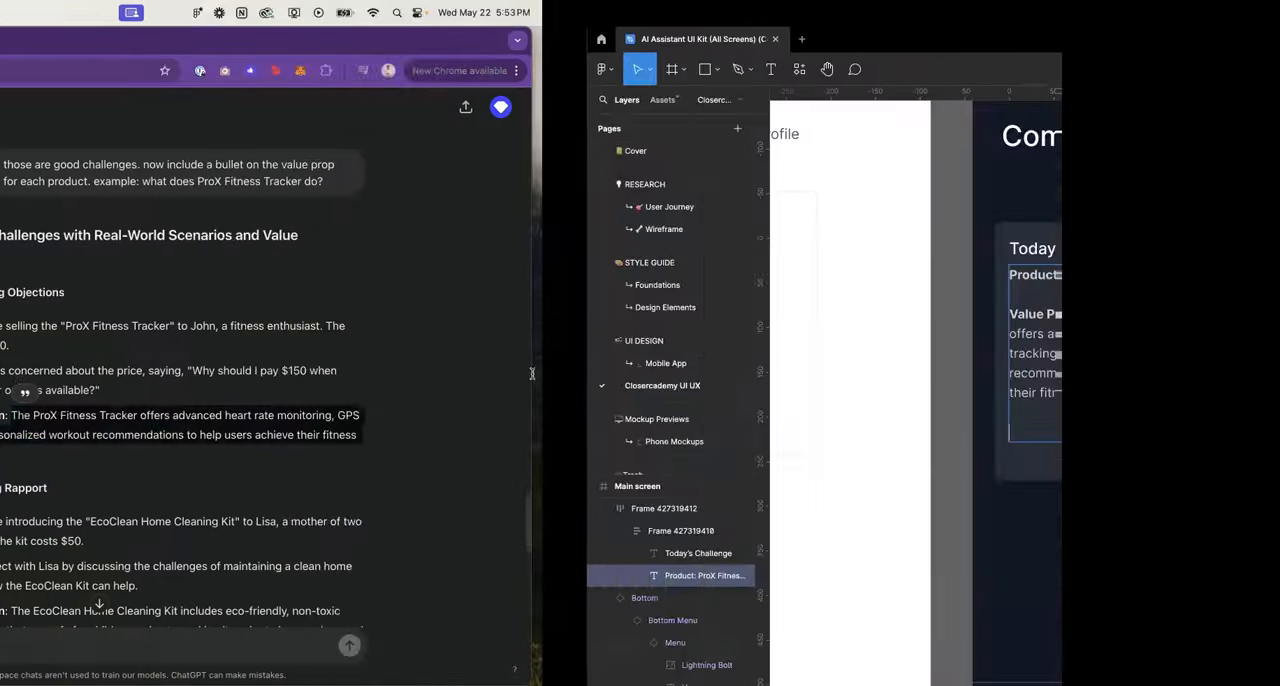
pyautogui.press('super+v')
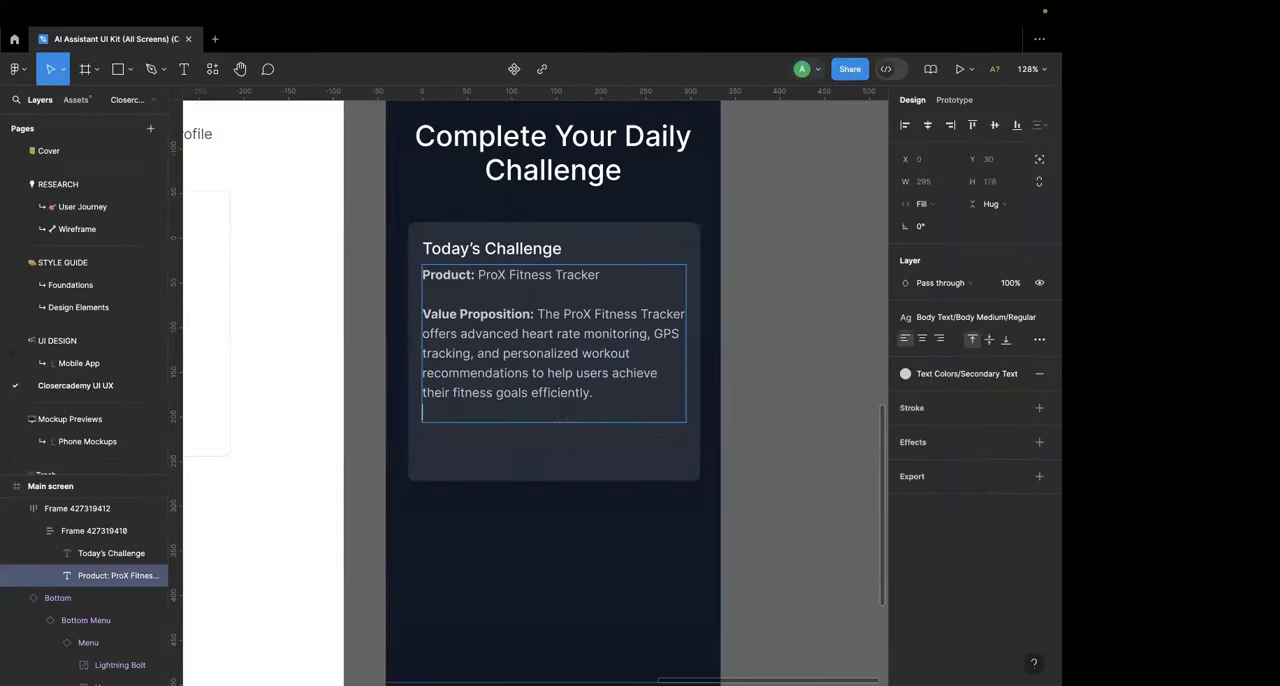
pyautogui.press('Return')
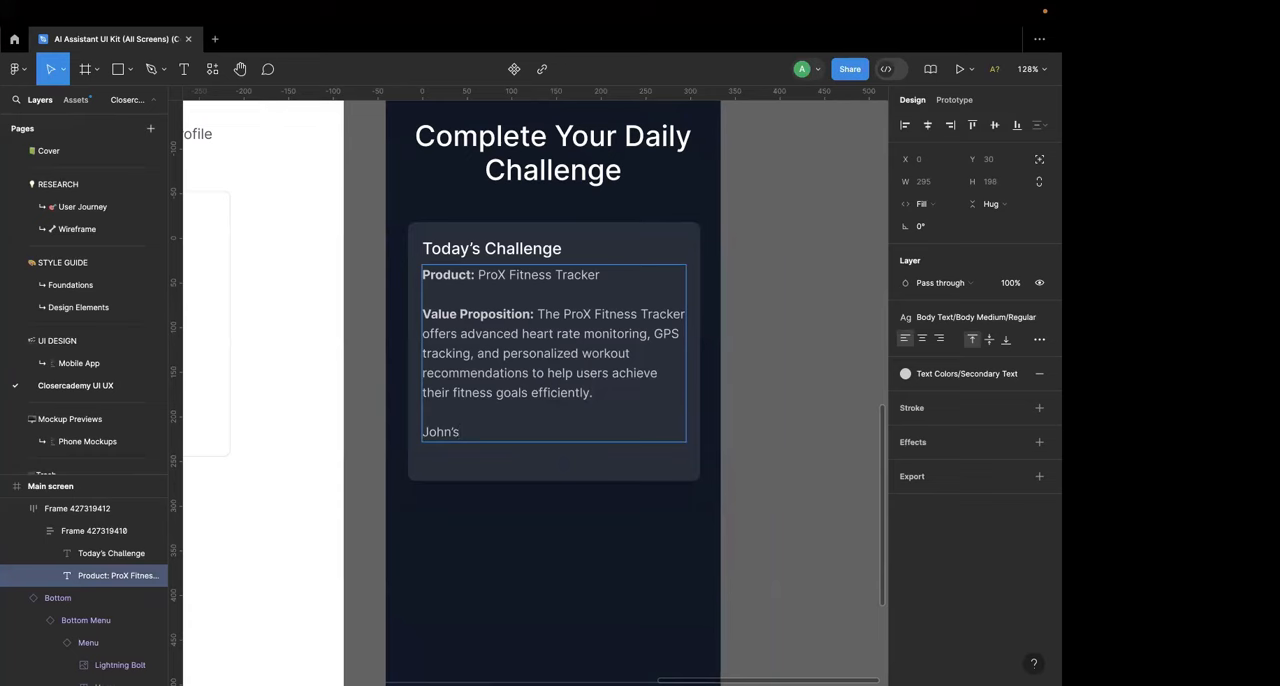
pyautogui.press('BackSpace')
pyautogui.press('BackSpace')
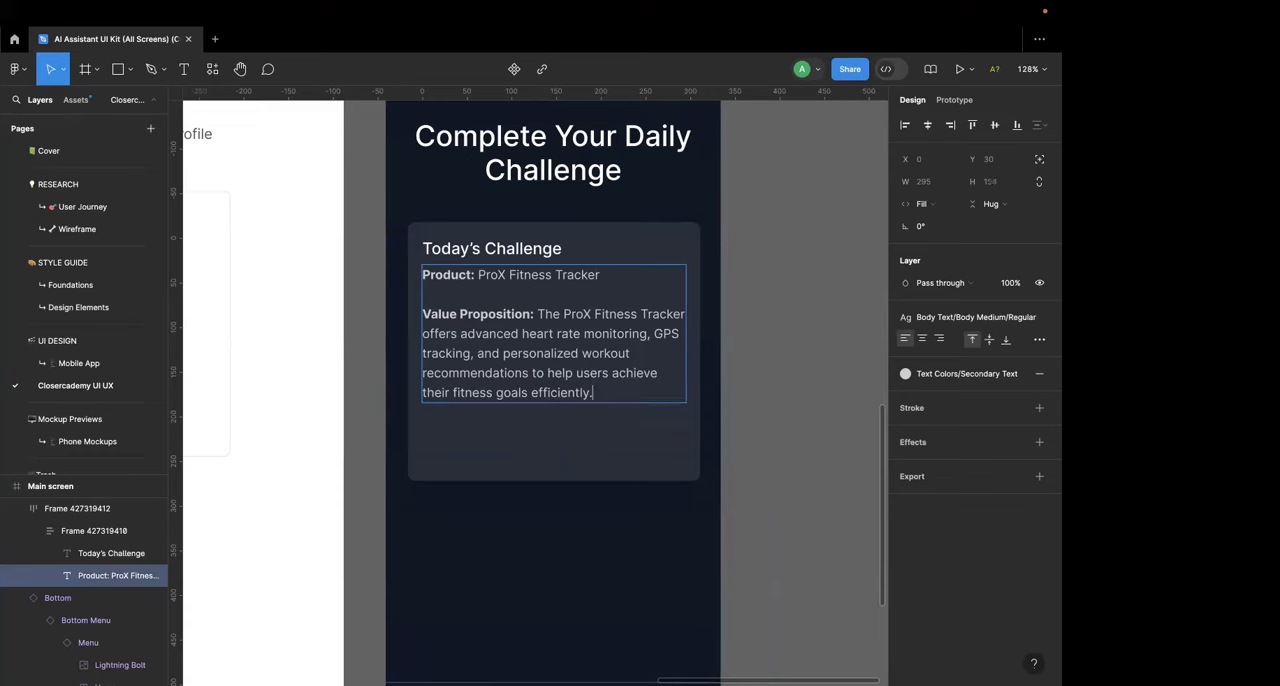
# Step: Add a colon to the end of the card's "Today's Challenge" heading
pyautogui.doubleClick(554, 245)
pyautogui.press('Right')
pyautogui.write('You are')
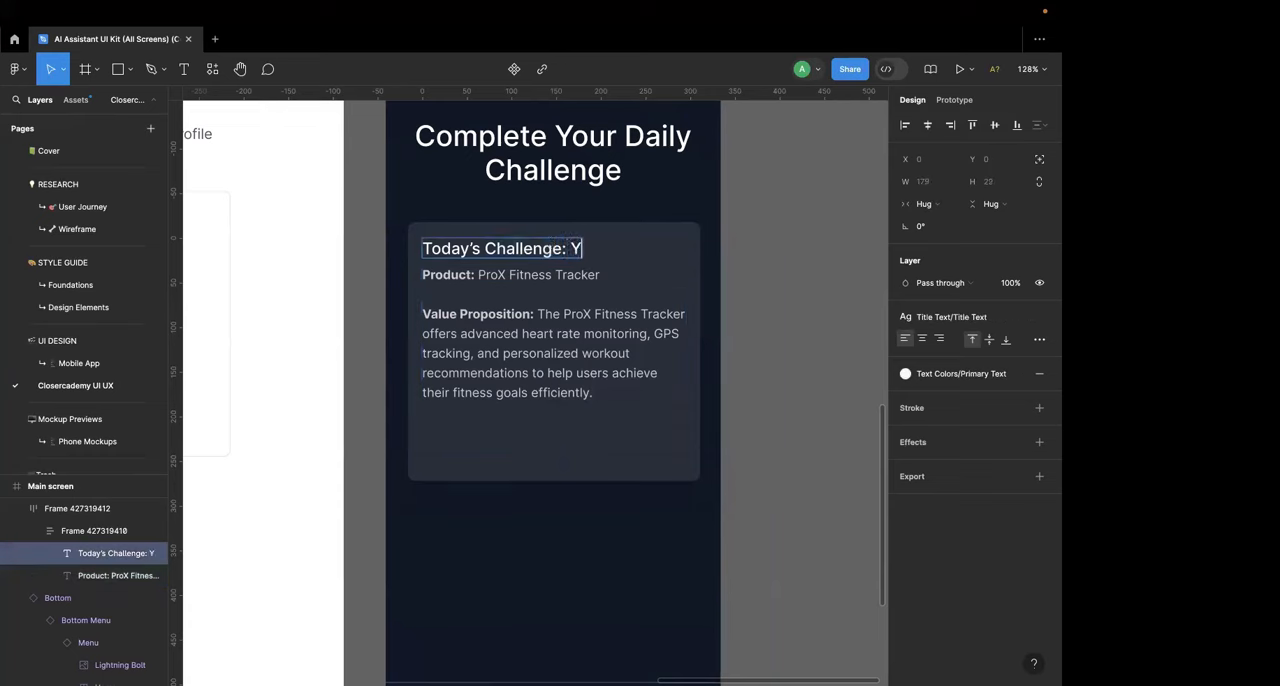
pyautogui.press('BackSpace')
pyautogui.press('BackSpace')
pyautogui.press('BackSpace')
pyautogui.press('BackSpace')
pyautogui.press('BackSpace')
pyautogui.press('BackSpace')
pyautogui.press('BackSpace')
pyautogui.press('BackSpace')
pyautogui.press('Return')
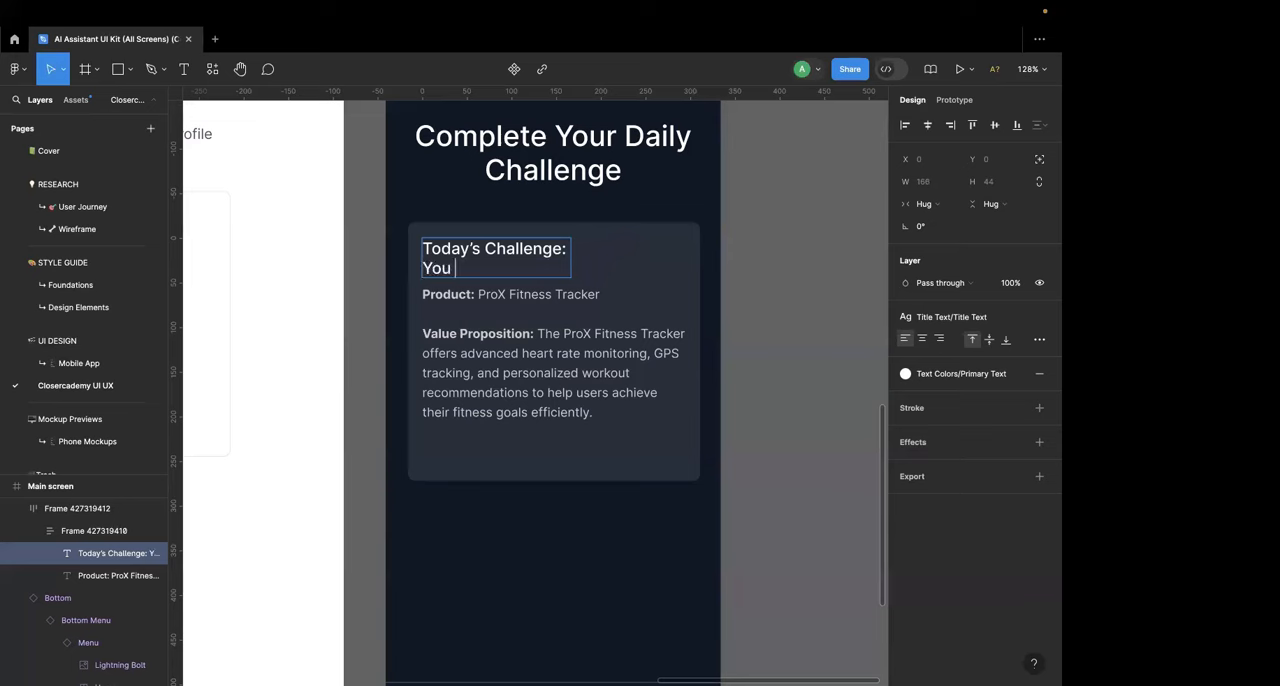
pyautogui.press('BackSpace')
pyautogui.press('BackSpace')
pyautogui.press('BackSpace')
pyautogui.press('BackSpace')
pyautogui.press('BackSpace')
# Step: Insert two empty lines above the "Product:" line in the card's description
pyautogui.click(517, 273)
pyautogui.press('Up')
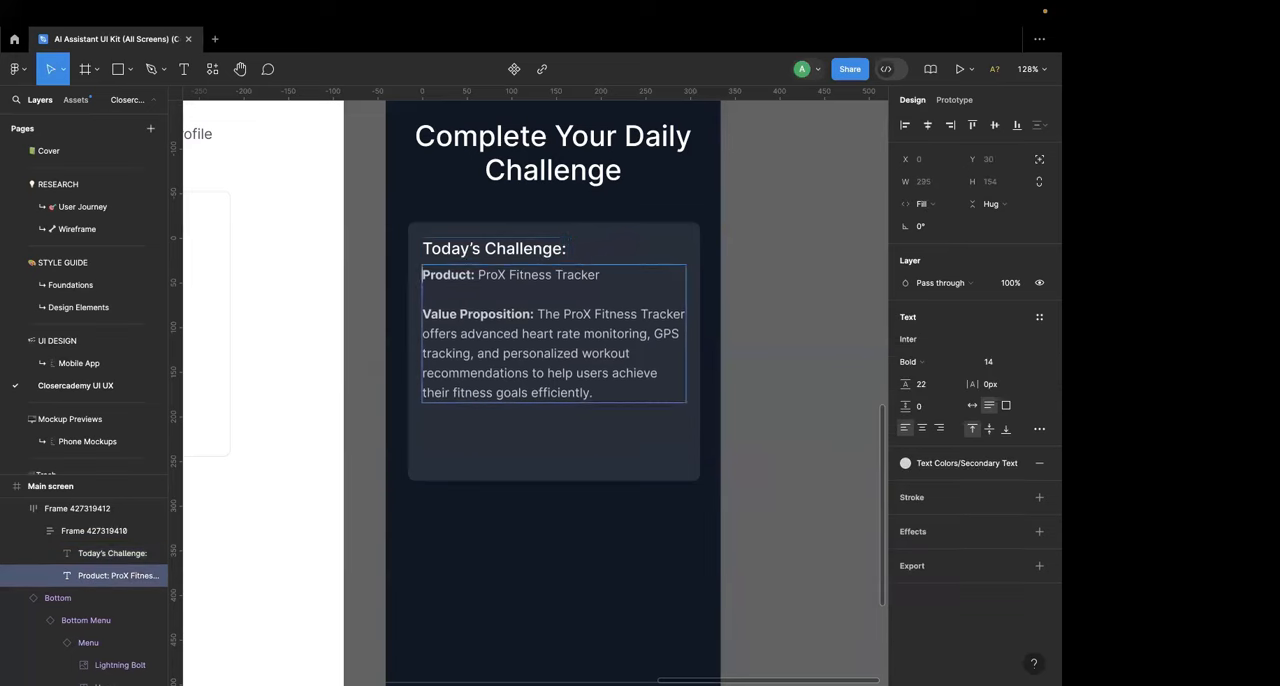
pyautogui.press('Return')
pyautogui.press('Return')
pyautogui.press('Up')
pyautogui.press('Up')
# Step: Write a bold opening line beginning "You are selling to", followed by the customer's first name and "a 41 year old fitness enthusiast."
pyautogui.write('You are s')
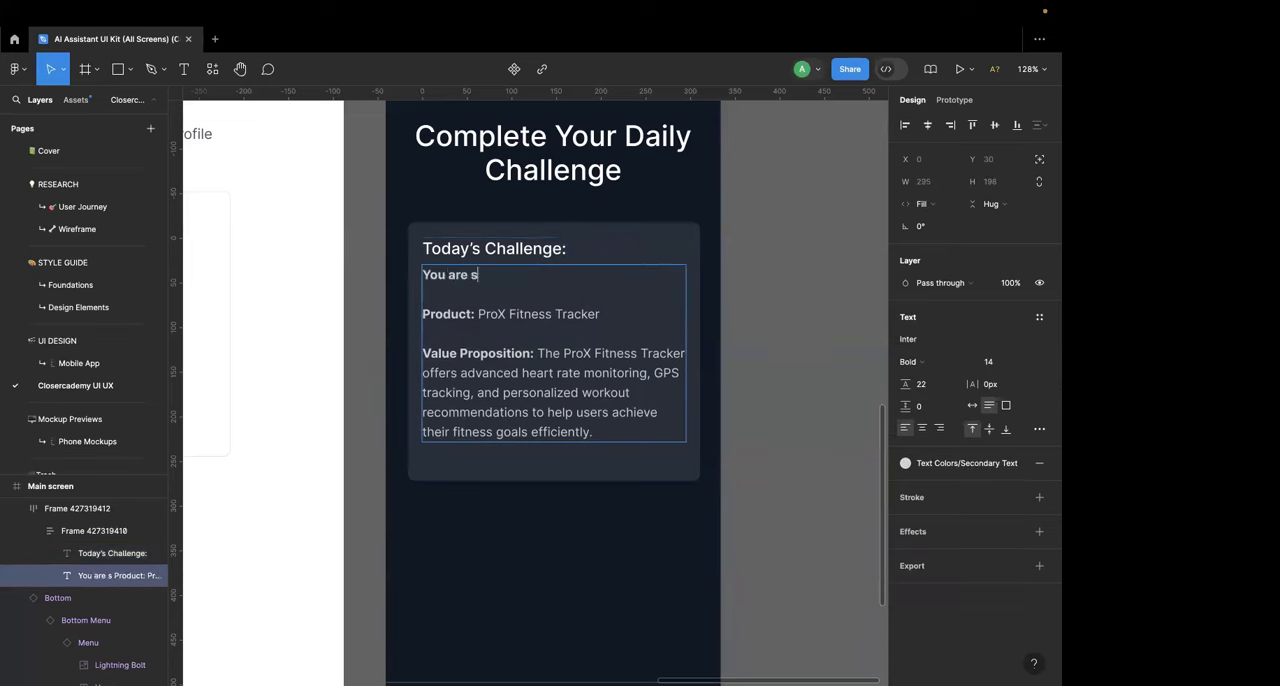
pyautogui.write('elling to JOhn')
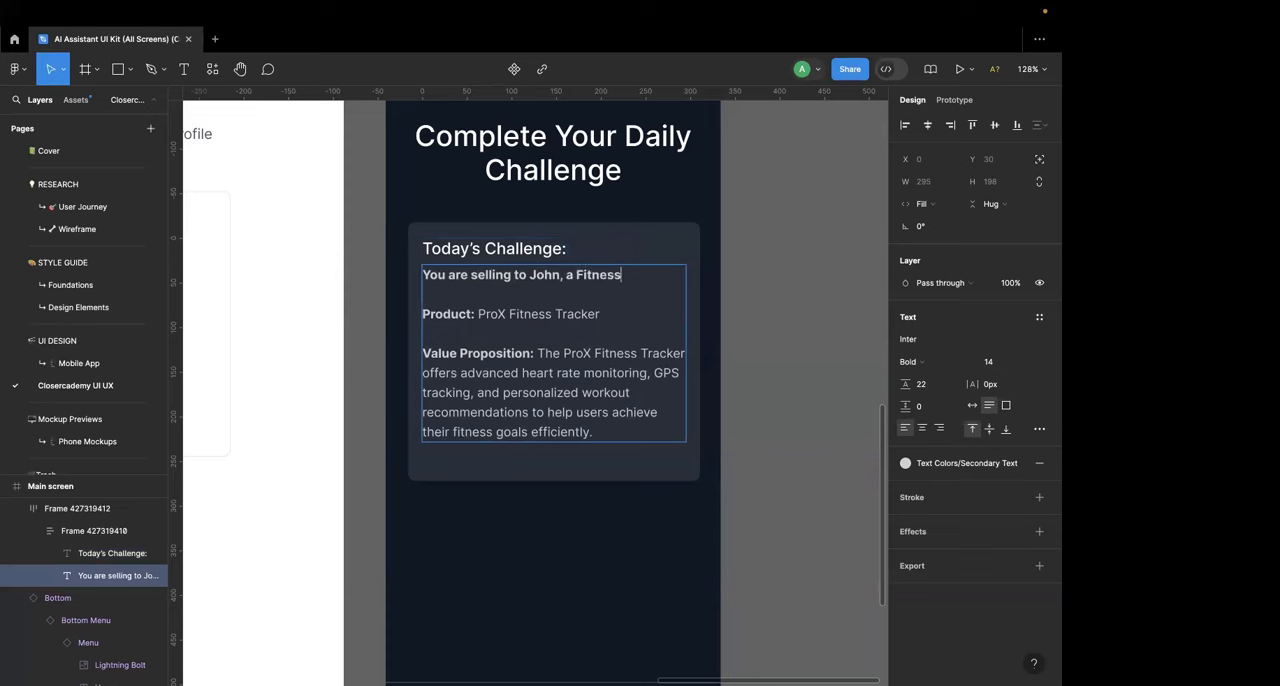
pyautogui.press('BackSpace')
pyautogui.press('BackSpace')
pyautogui.press('BackSpace')
pyautogui.press('BackSpace')
pyautogui.press('BackSpace')
pyautogui.press('BackSpace')
pyautogui.press('BackSpace')
pyautogui.press('BackSpace')
pyautogui.press('BackSpace')
pyautogui.press('BackSpace')
pyautogui.press('BackSpace')
pyautogui.press('BackSpace')
pyautogui.press('BackSpace')
pyautogui.write('41 year old fitness enthusi')
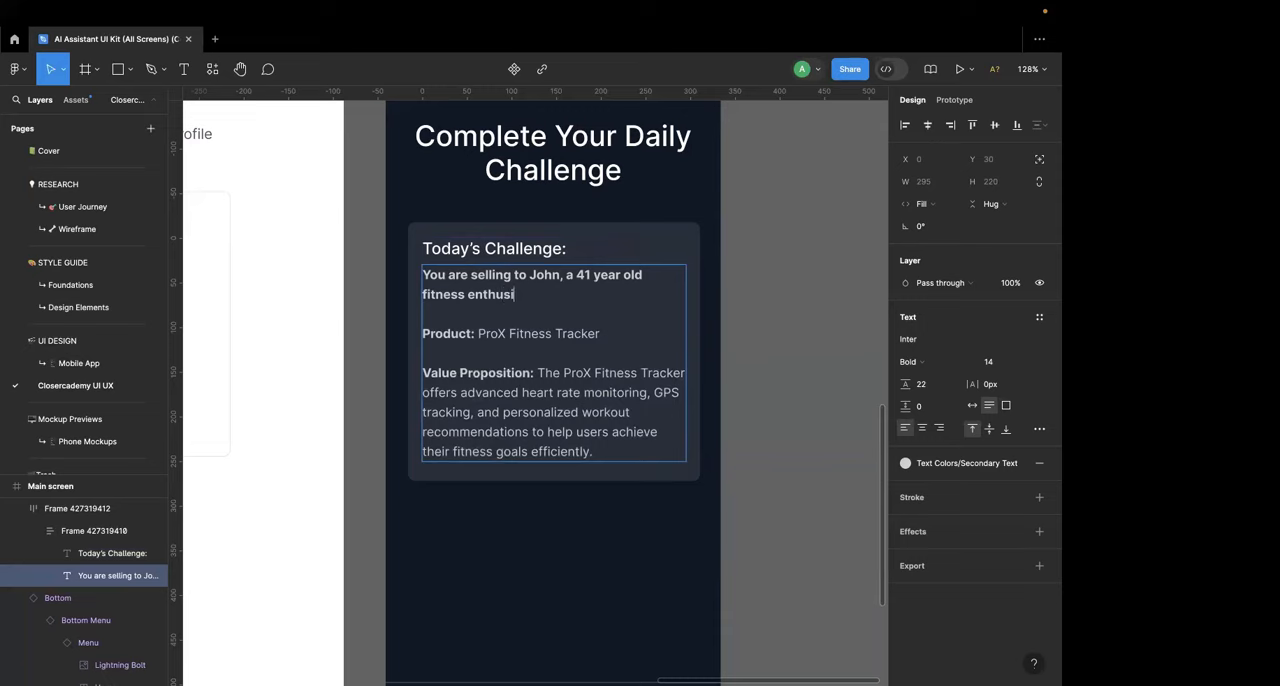
pyautogui.write('ast.')
pyautogui.press('Escape')
# Step: Stretch the challenge card downward to about 448 px tall, ending above the bottom menu
pyautogui.scroll(-2, 517, 397)
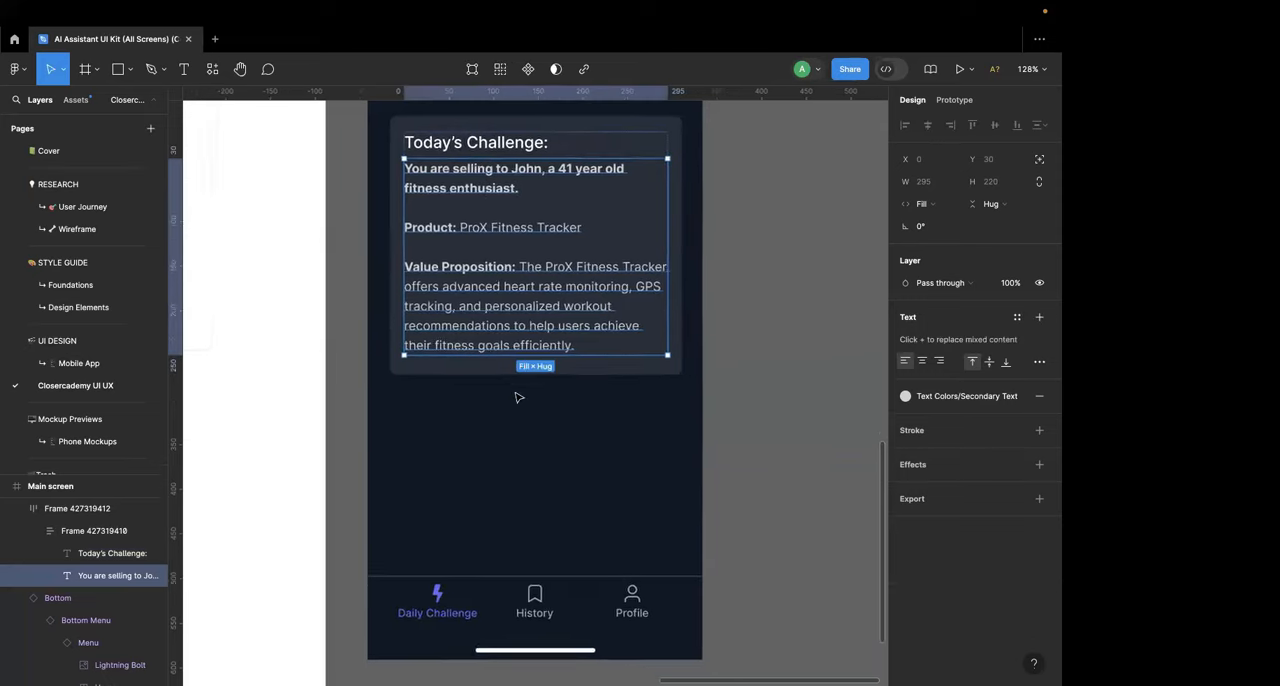
pyautogui.scroll(-3, 510, 392)
pyautogui.click(502, 377)
pyautogui.hotkey('ctrl', 'Left')
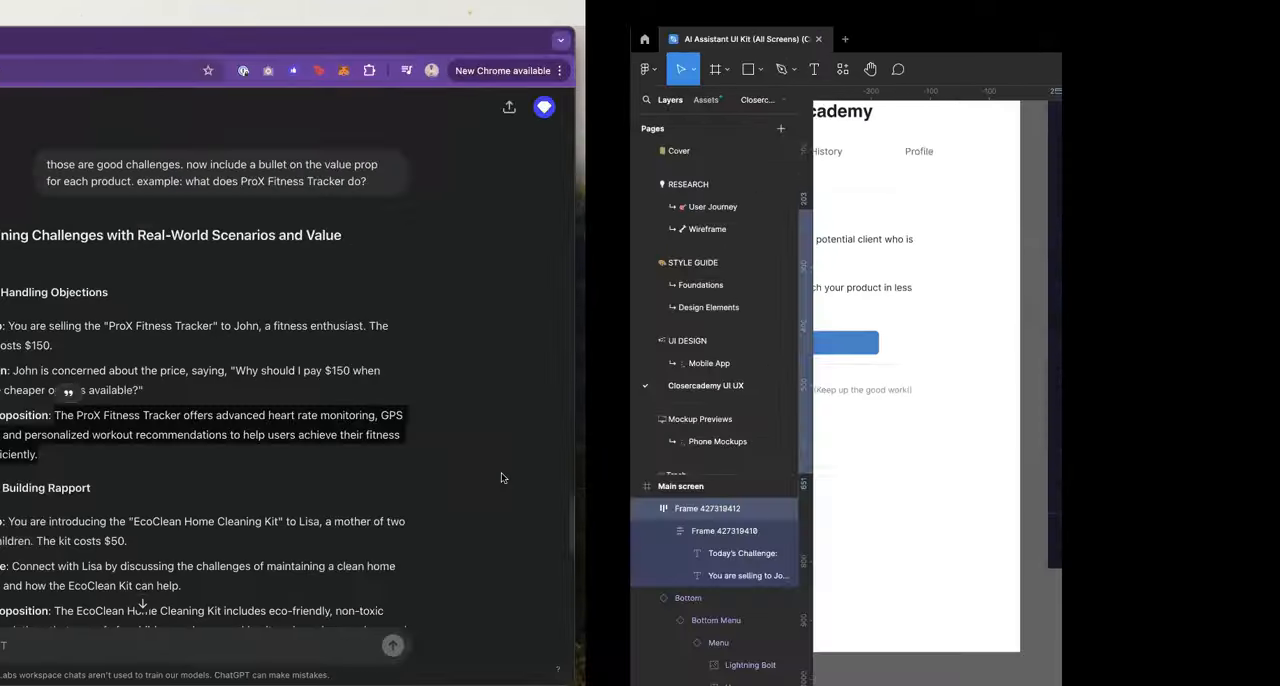
pyautogui.tripleClick(588, 371)
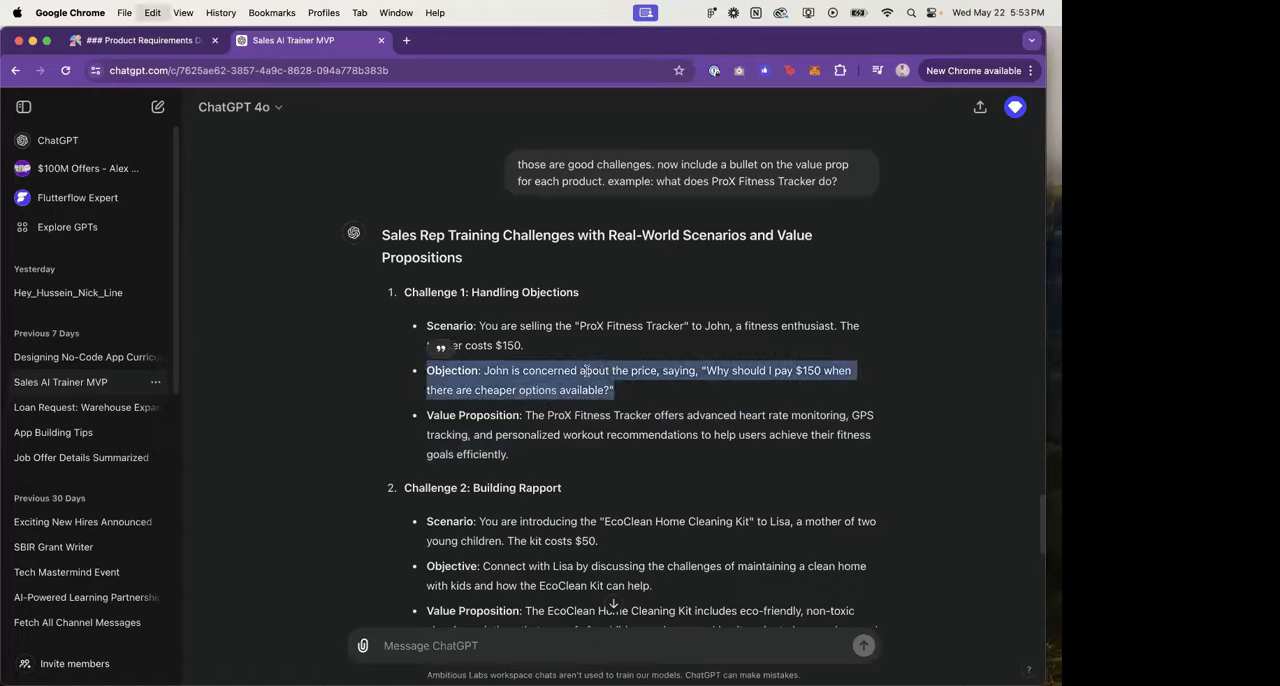
pyautogui.hotkey('ctrl', 'Right')
pyautogui.scroll(5, 517, 342)
pyautogui.doubleClick(518, 343)
pyautogui.doubleClick(554, 358)
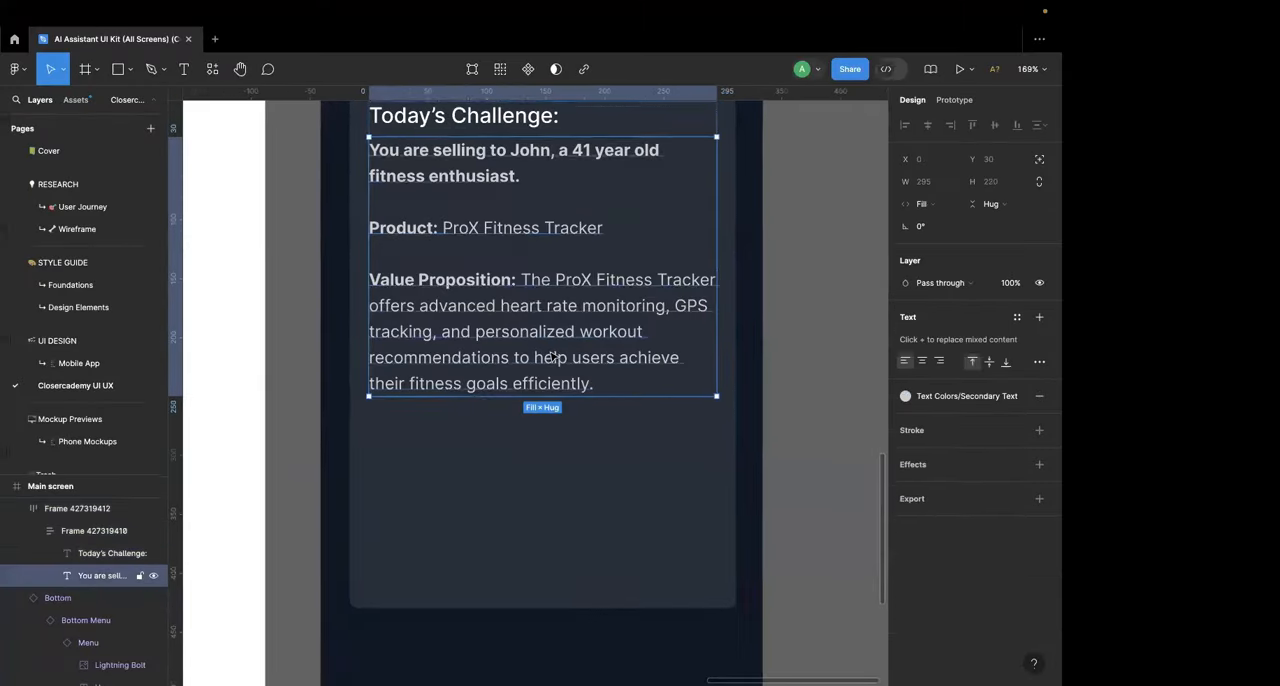
pyautogui.scroll(-3, 554, 358)
pyautogui.doubleClick(579, 369)
pyautogui.click(580, 369)
pyautogui.press('Return')
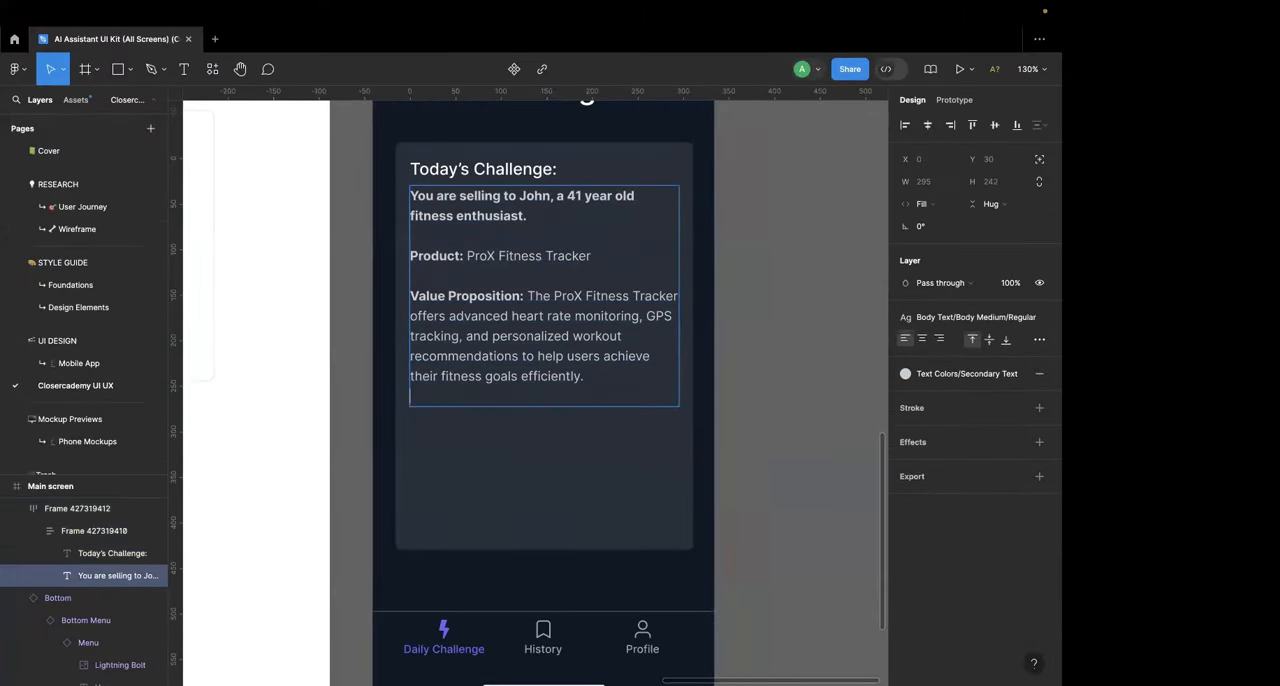
pyautogui.press('Return')
pyautogui.press('BackSpace')
pyautogui.press('BackSpace')
pyautogui.press('Escape')
# Step: Shorten the challenge card slightly to about 440 px tall from its lower edge
pyautogui.click(585, 481)
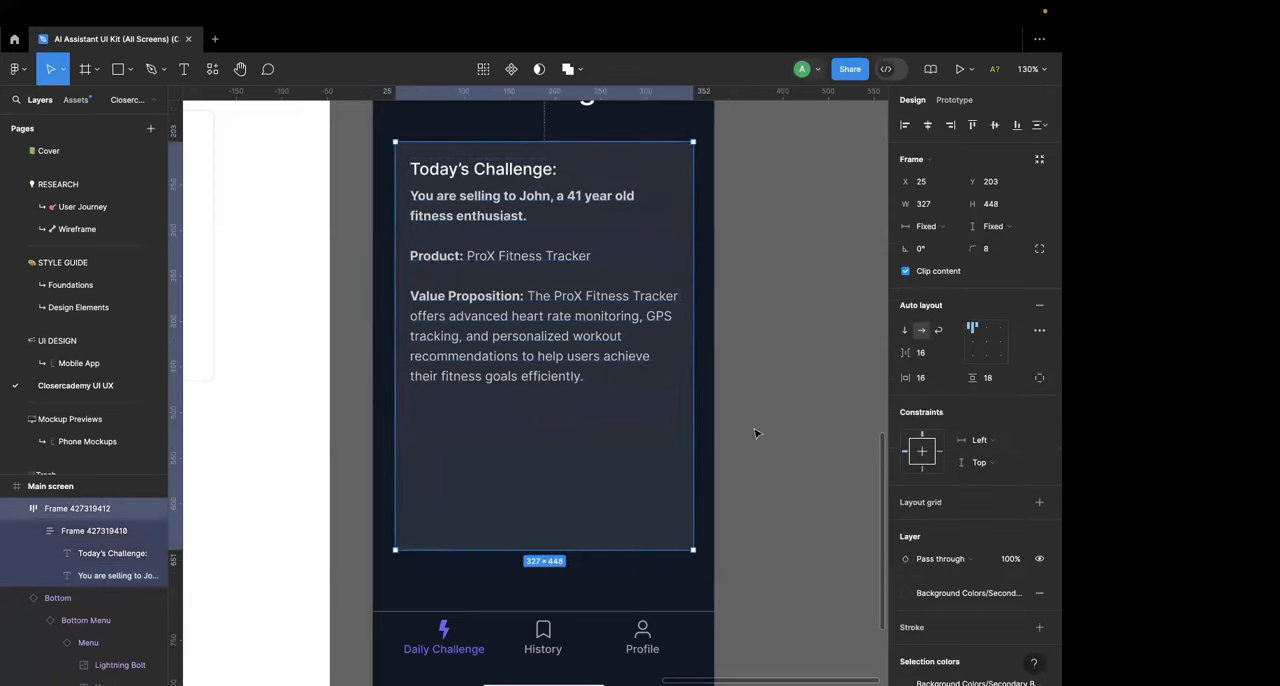
pyautogui.moveTo(620, 549)
pyautogui.mouseDown()
pyautogui.moveTo(620, 409)
pyautogui.moveTo(620, 541)
pyautogui.mouseUp()
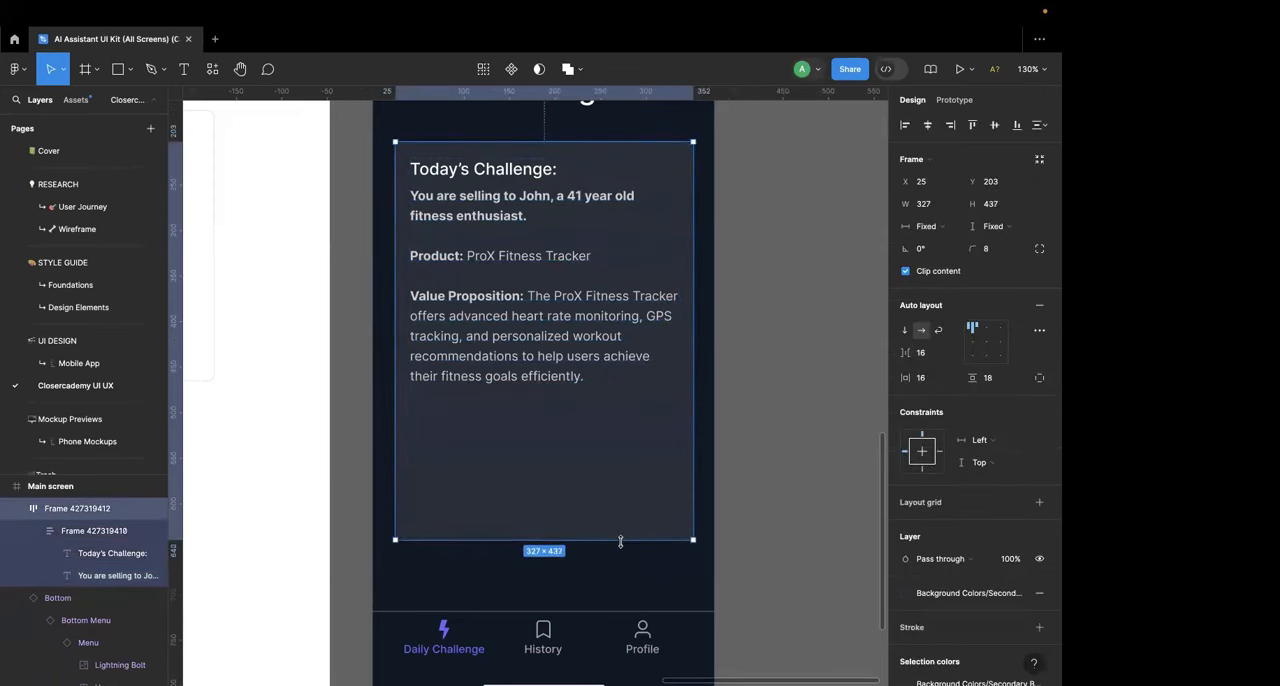
pyautogui.click(745, 455)
# Step: Go to the Mobile App page and examine the UI kit's onboarding screens, including the "Italian" checkbox row on Onboarding Screen 1
pyautogui.scroll(-5, 745, 455)
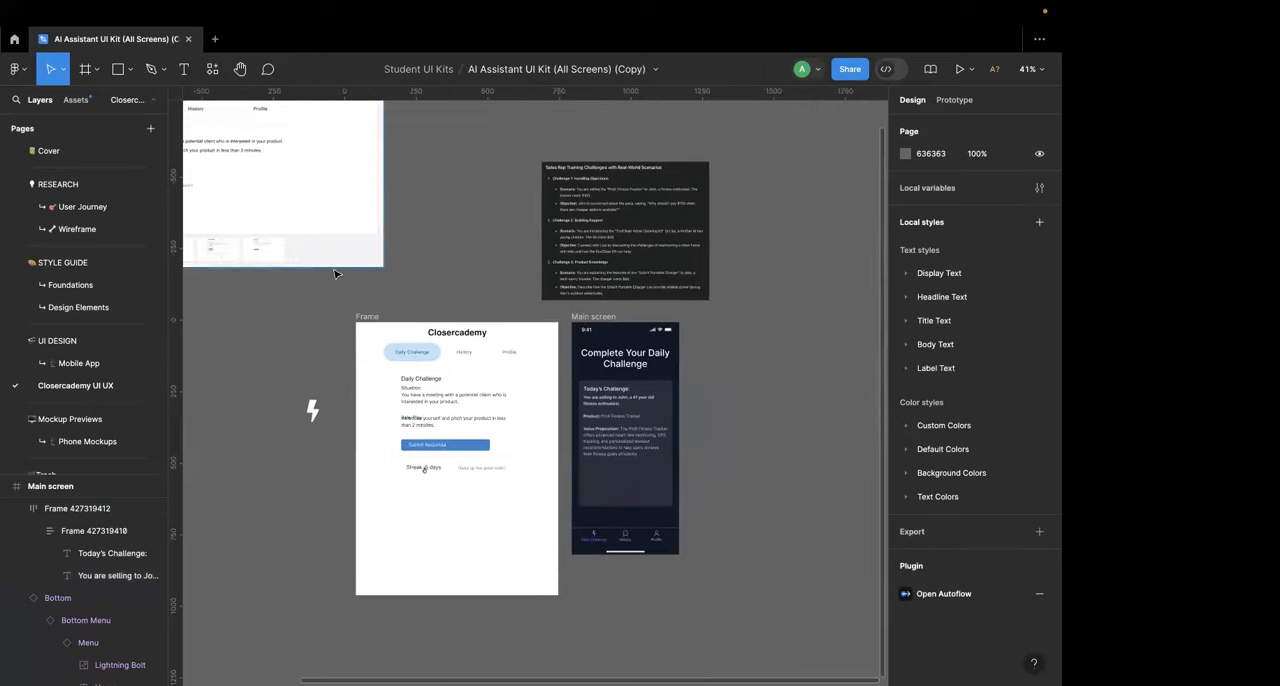
pyautogui.click(78, 363)
pyautogui.scroll(-10, 497, 348)
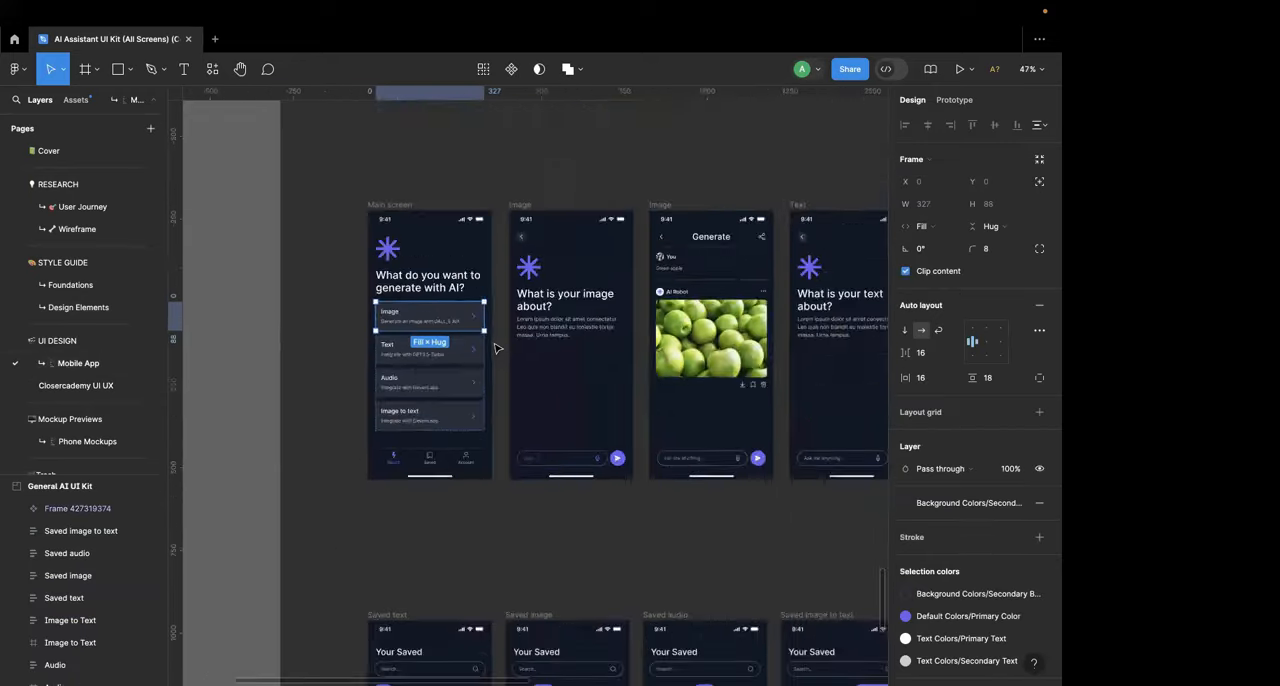
pyautogui.scroll(3, 548, 318)
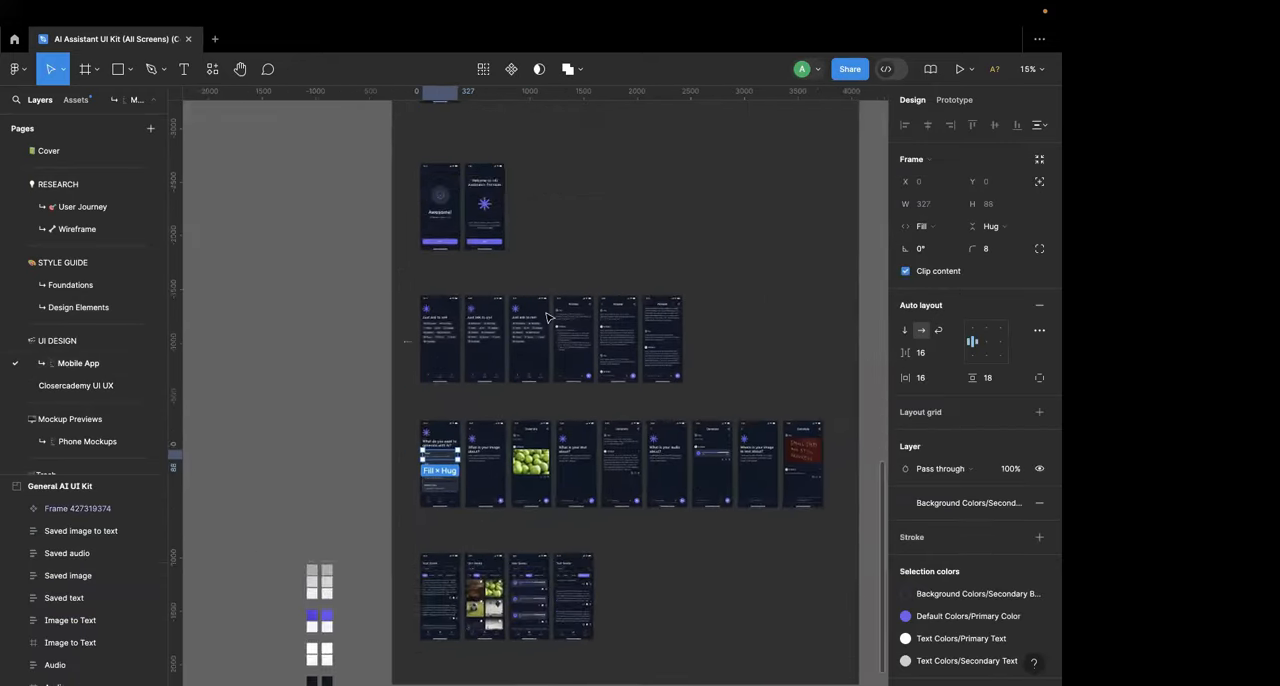
pyautogui.scroll(10, 549, 317)
pyautogui.scroll(5, 463, 298)
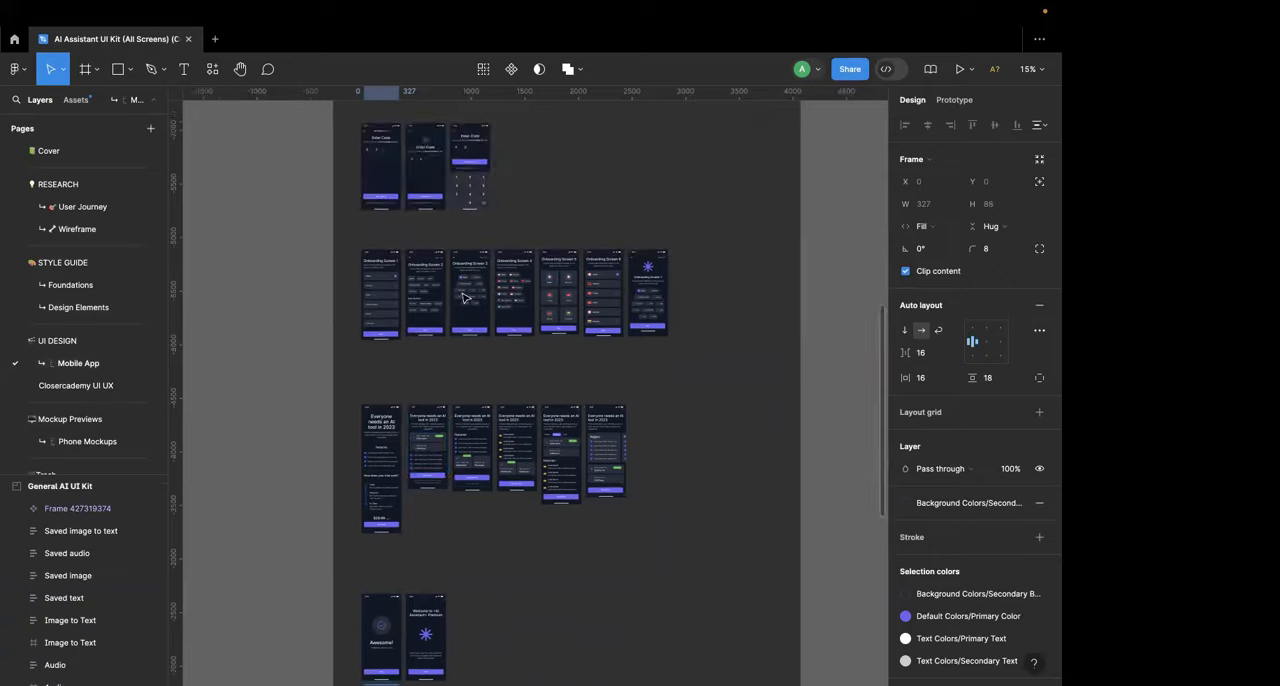
pyautogui.scroll(5, 463, 298)
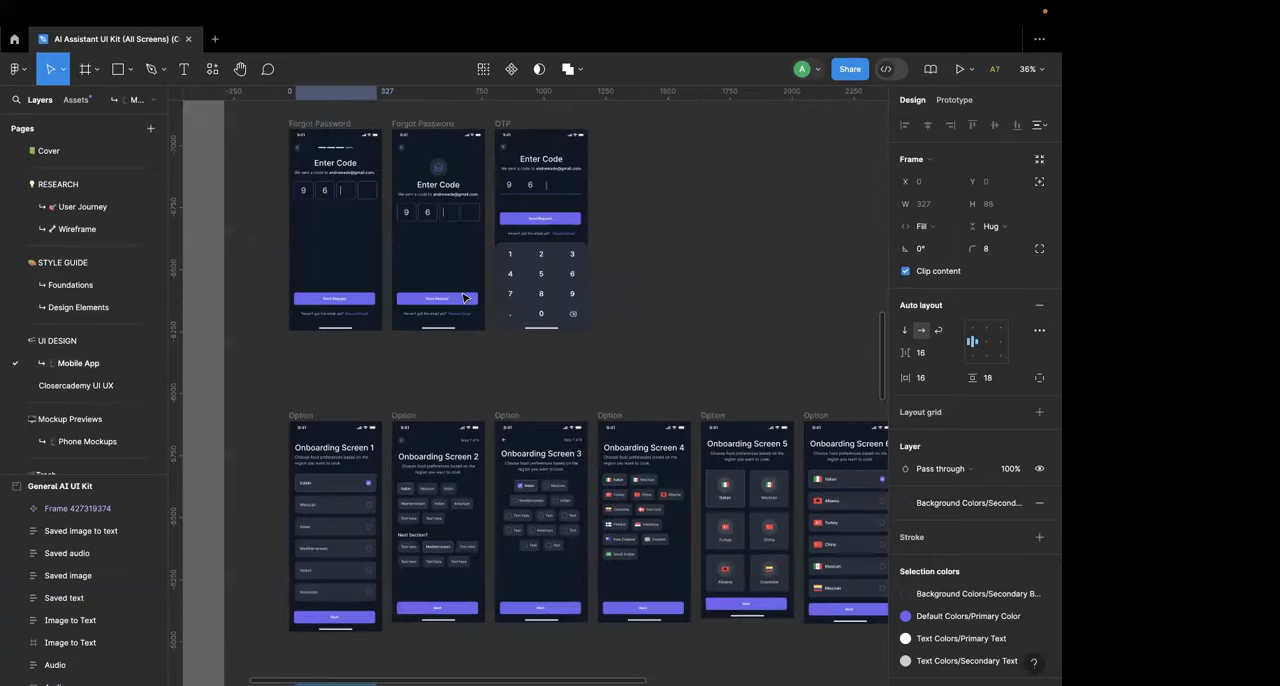
pyautogui.scroll(-4, 440, 305)
pyautogui.hscroll(-3, 440, 305)
pyautogui.scroll(6, 434, 307)
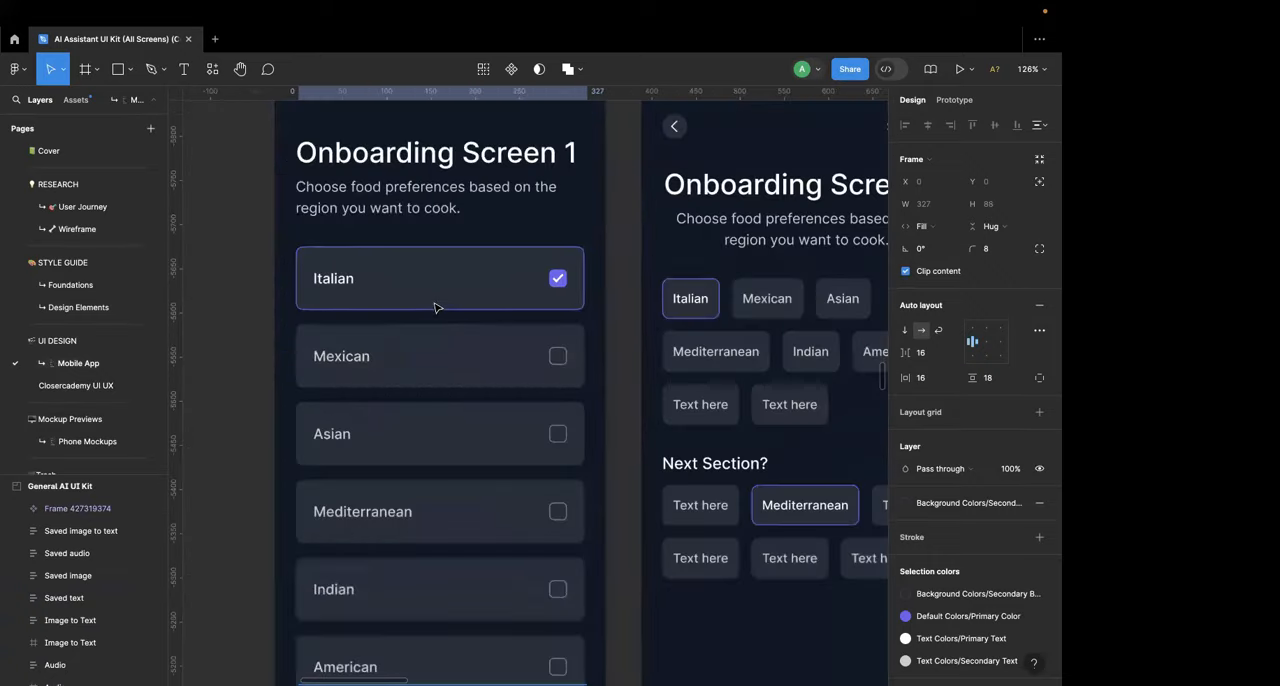
pyautogui.doubleClick(434, 307)
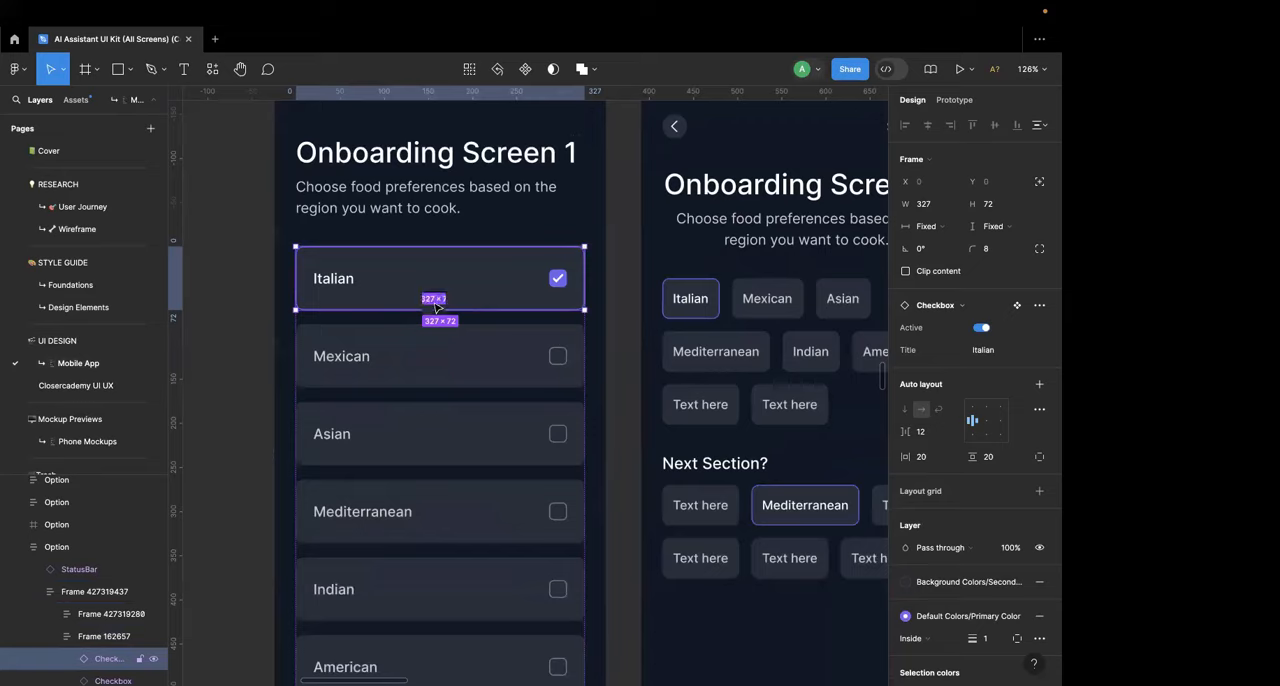
pyautogui.scroll(-8, 440, 305)
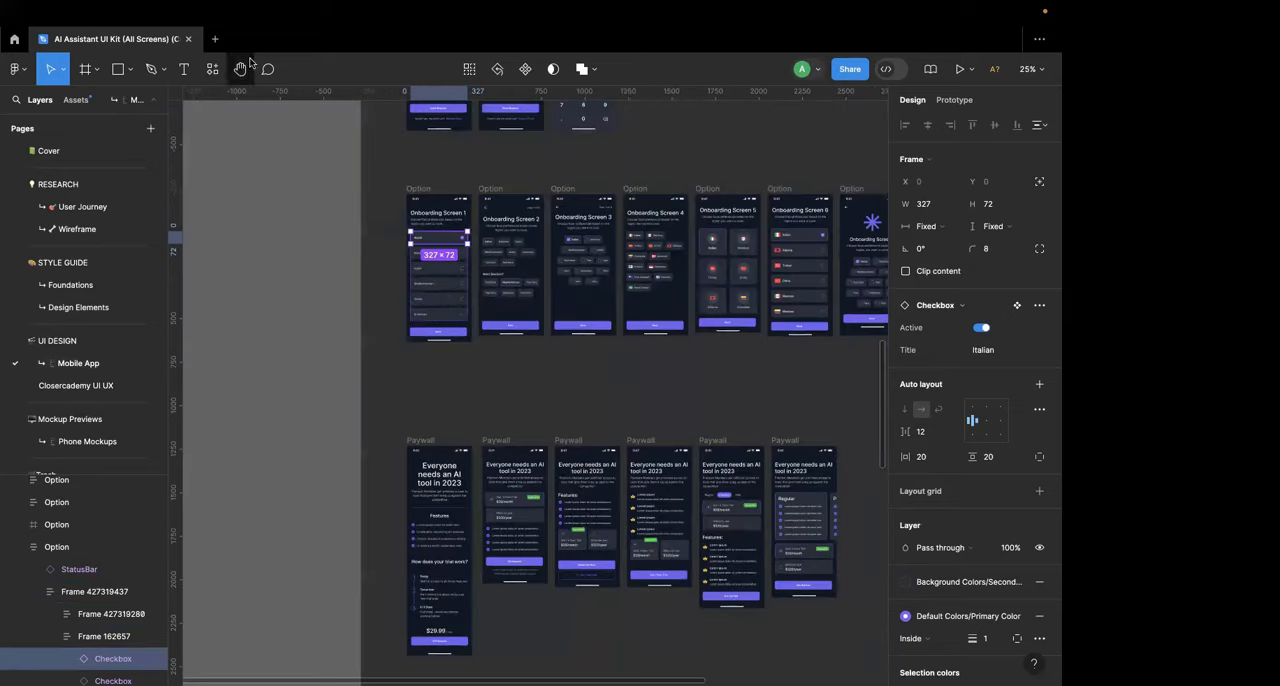
# Step: Paste the copied checkbox row onto the Closercademy UI UX page, place it beside the Main screen, and detach its instance
pyautogui.click(112, 385)
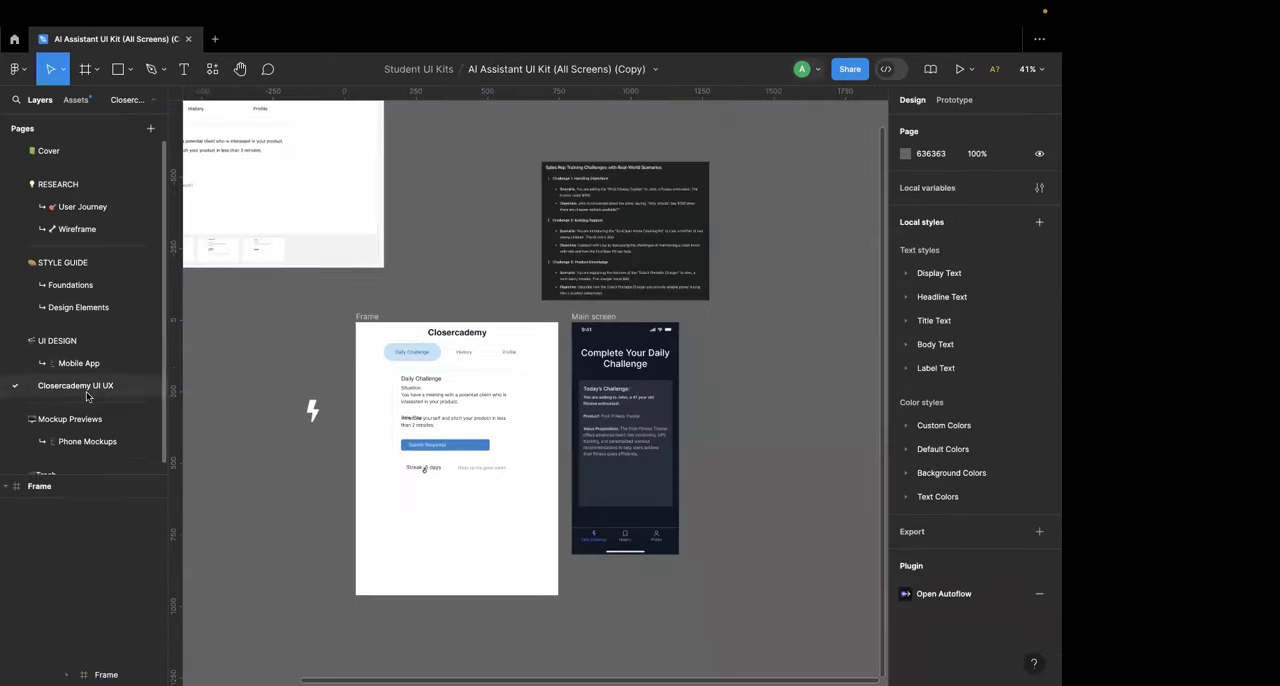
pyautogui.scroll(4, 612, 421)
pyautogui.click(612, 421)
pyautogui.press('super+v')
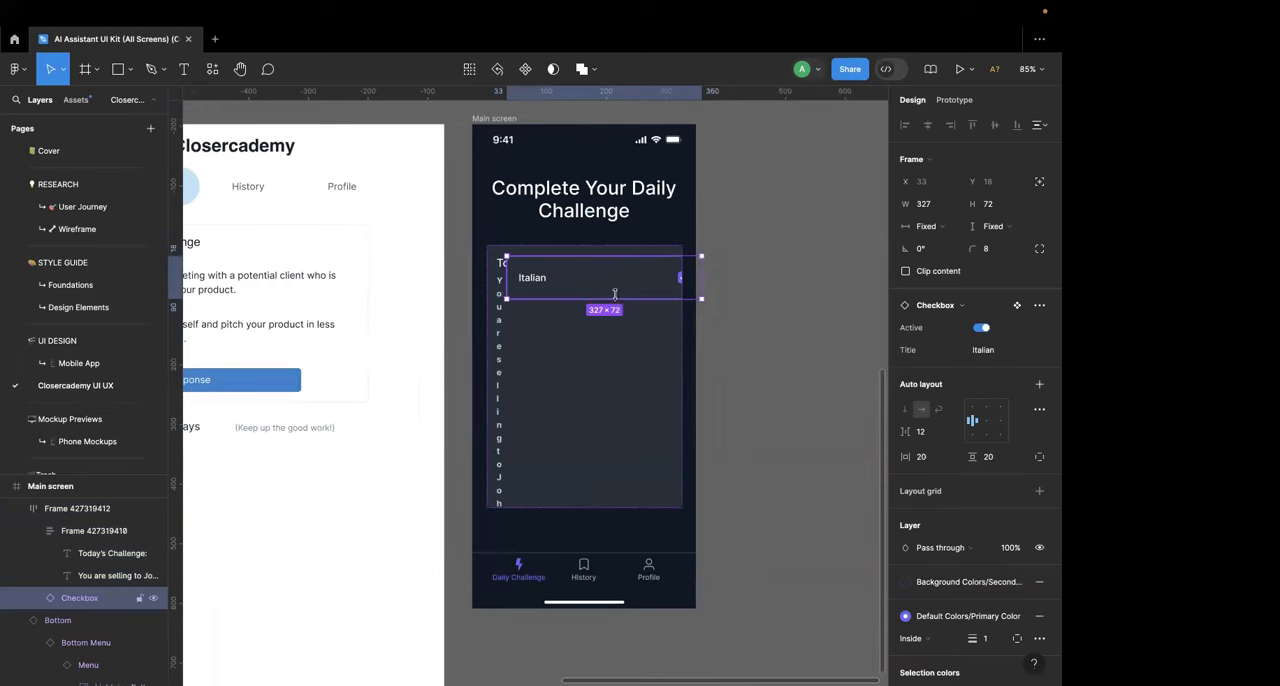
pyautogui.moveTo(614, 289); pyautogui.dragTo(823, 346)
pyautogui.hscroll(3, 800, 346)
pyautogui.rightClick(688, 331)
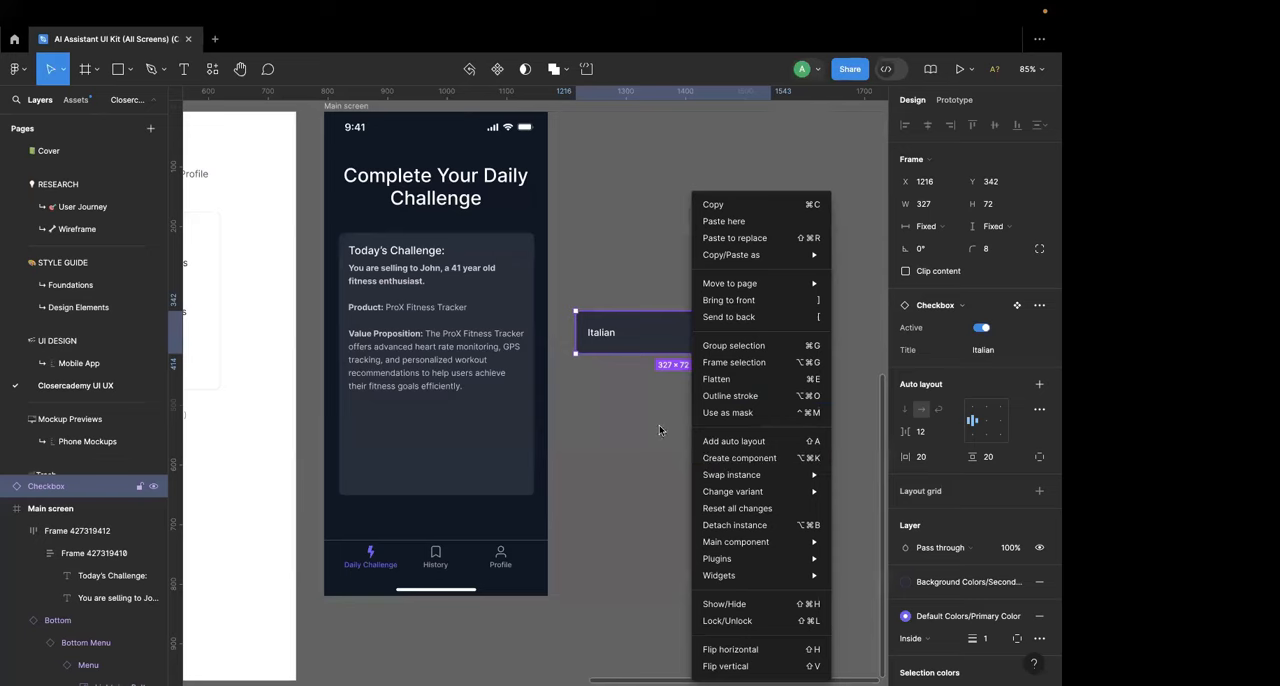
pyautogui.click(741, 526)
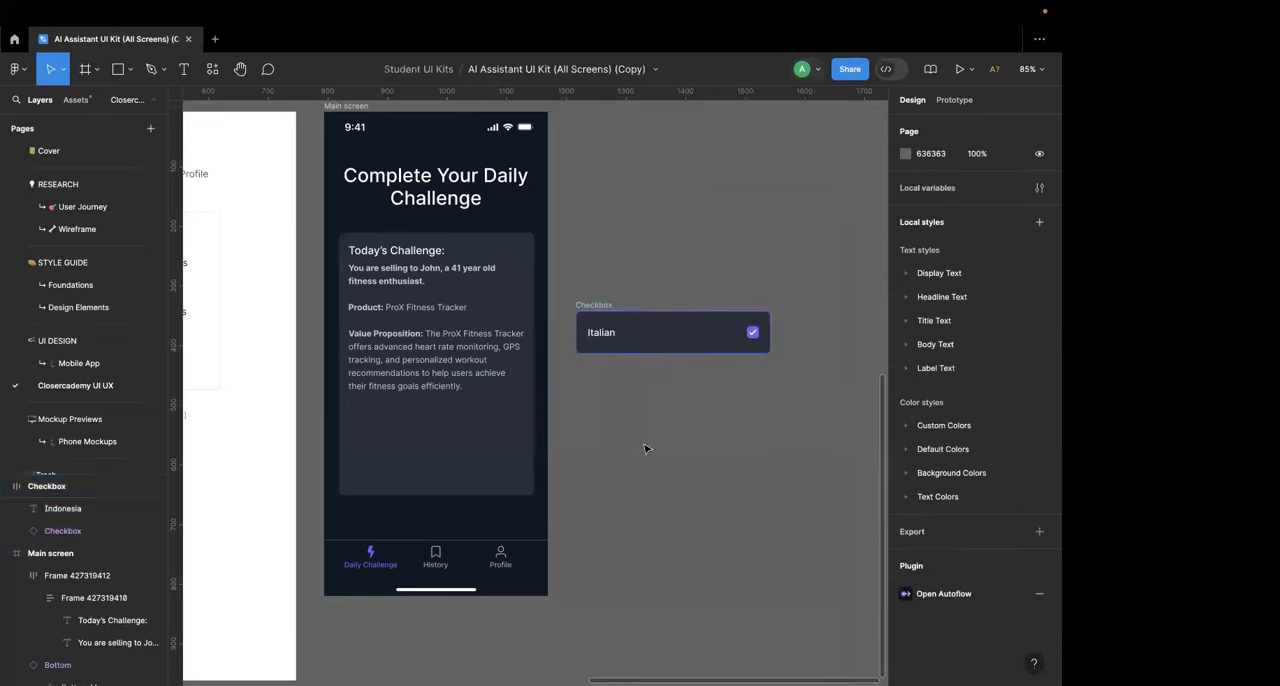
# Step: Place the detached "Italian" row over the challenge card, just below the Value Proposition text, outside the card's auto layout
pyautogui.moveTo(680, 331); pyautogui.dragTo(457, 440)
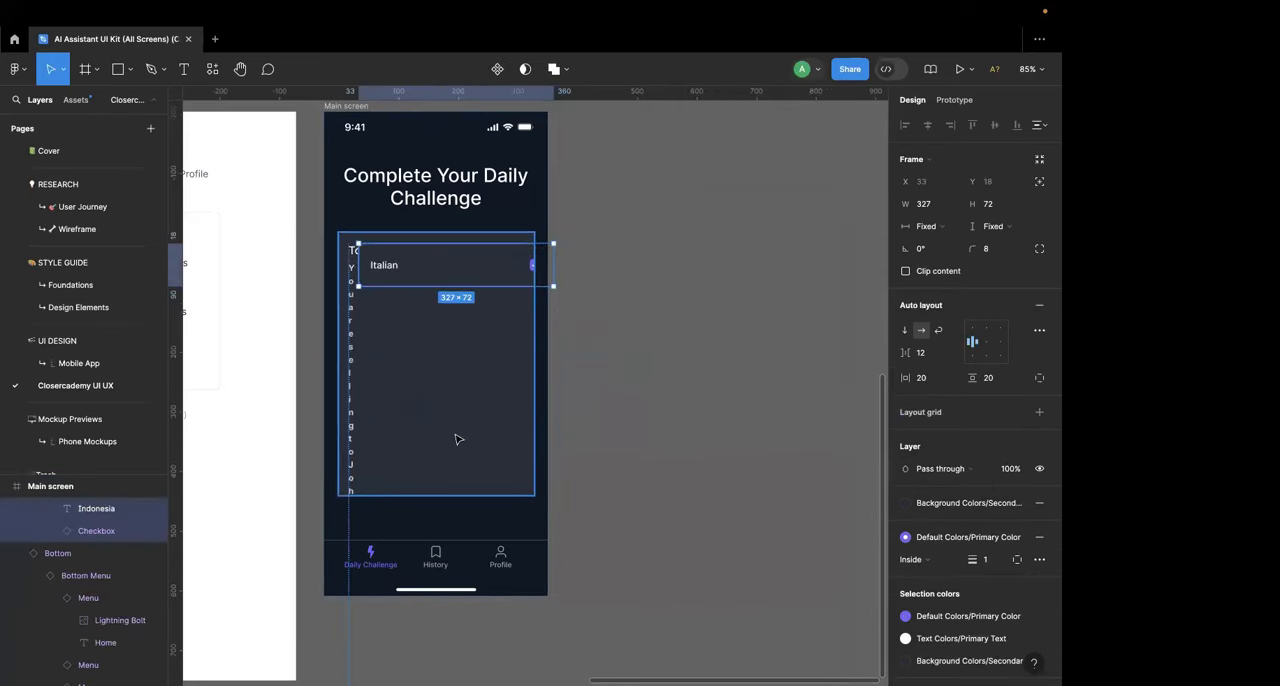
pyautogui.press('super+z')
pyautogui.click(496, 241)
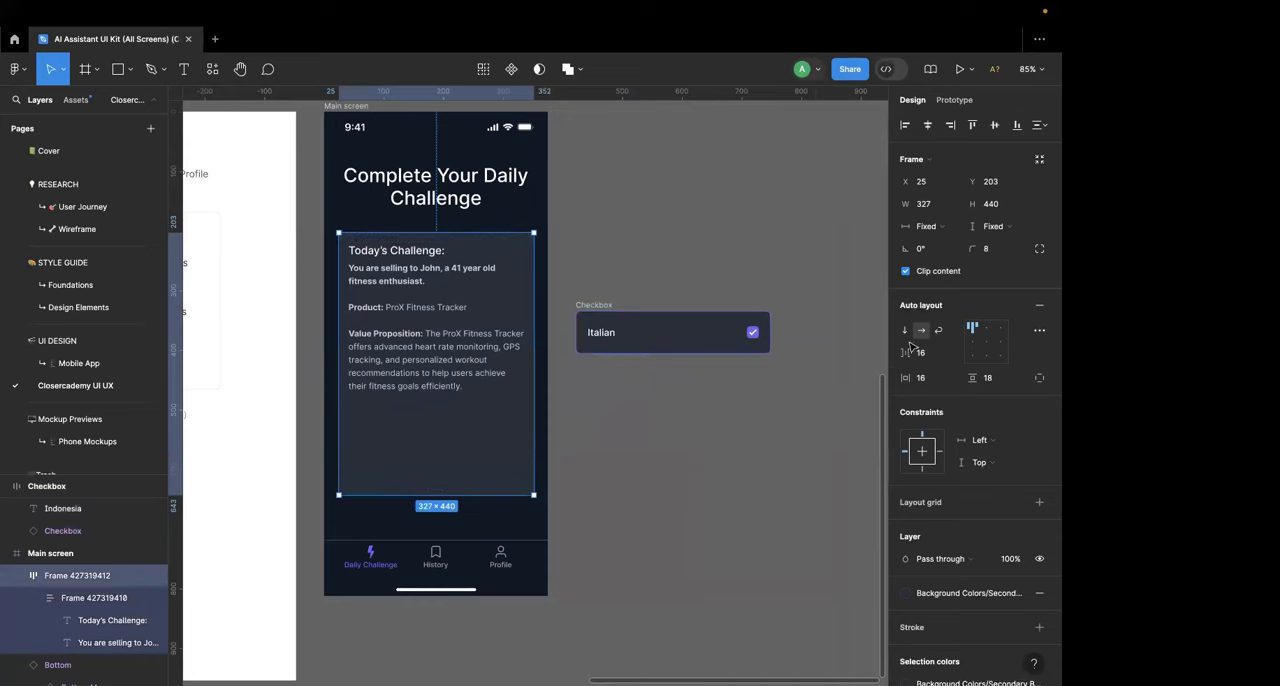
pyautogui.moveTo(713, 335); pyautogui.dragTo(464, 436)
pyautogui.scroll(5, 464, 436)
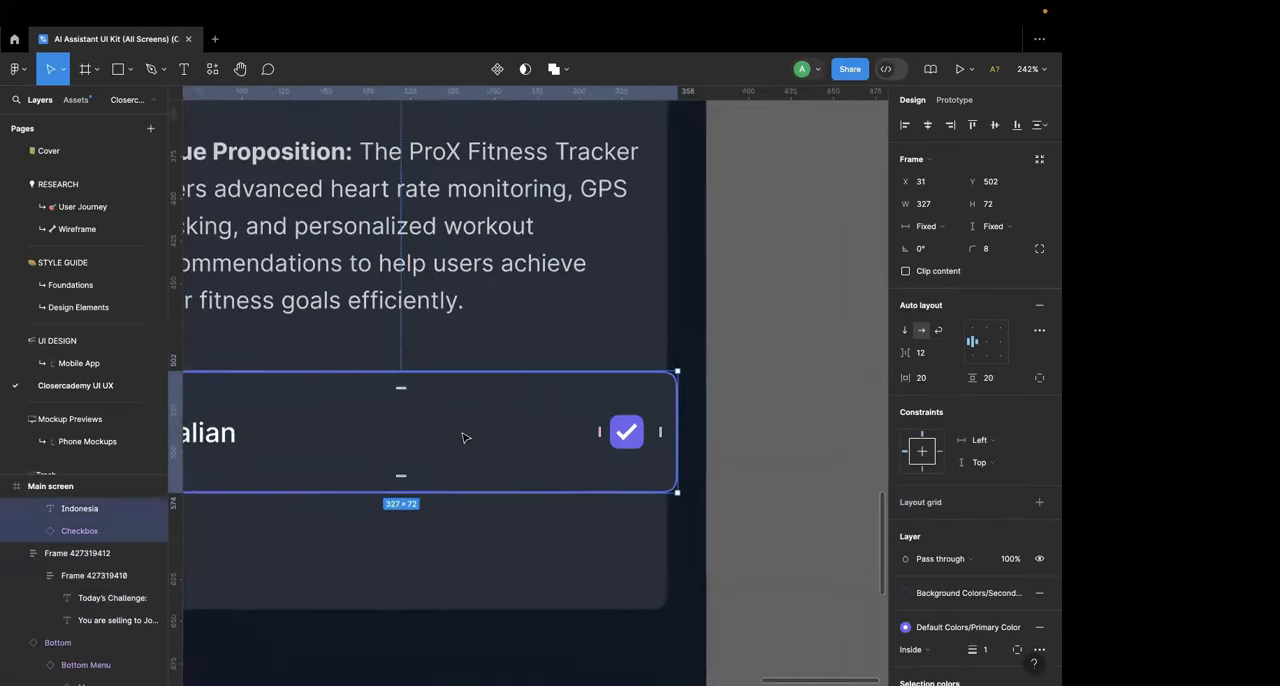
pyautogui.scroll(-2, 464, 436)
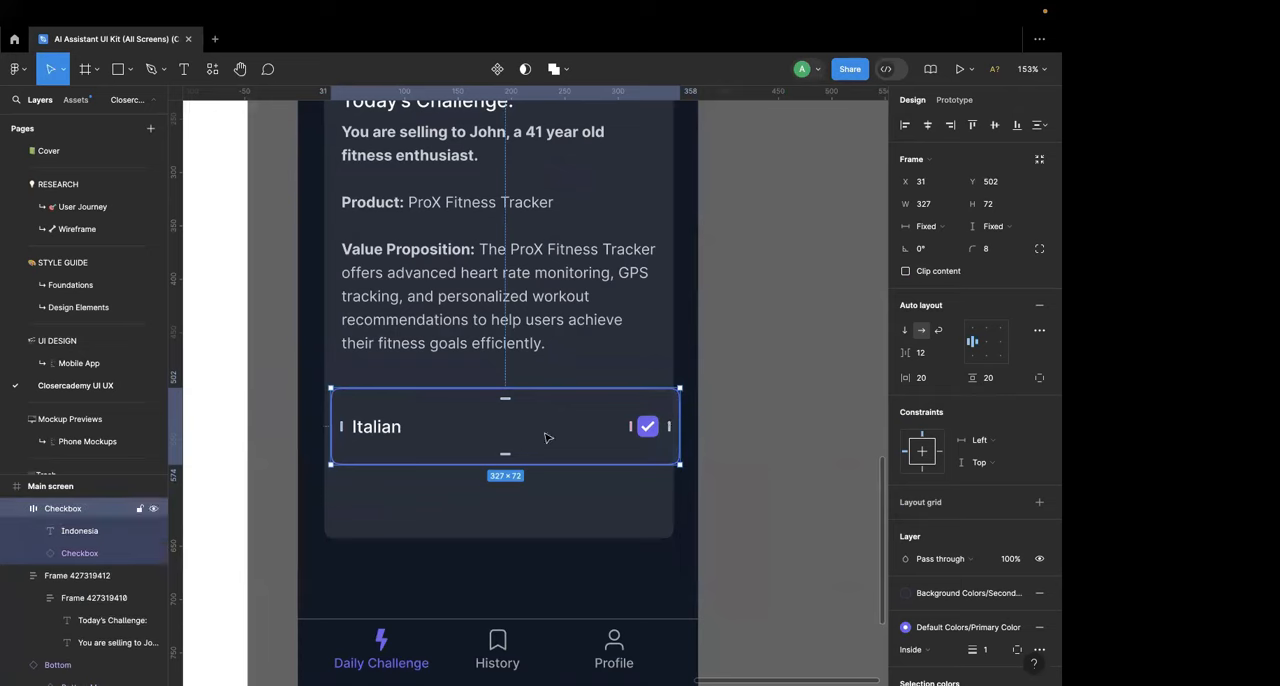
# Step: Narrow the "Italian" row to 312 px wide and delete its checkmark box
pyautogui.moveTo(543, 437); pyautogui.dragTo(389, 434)
pyautogui.click(622, 422)
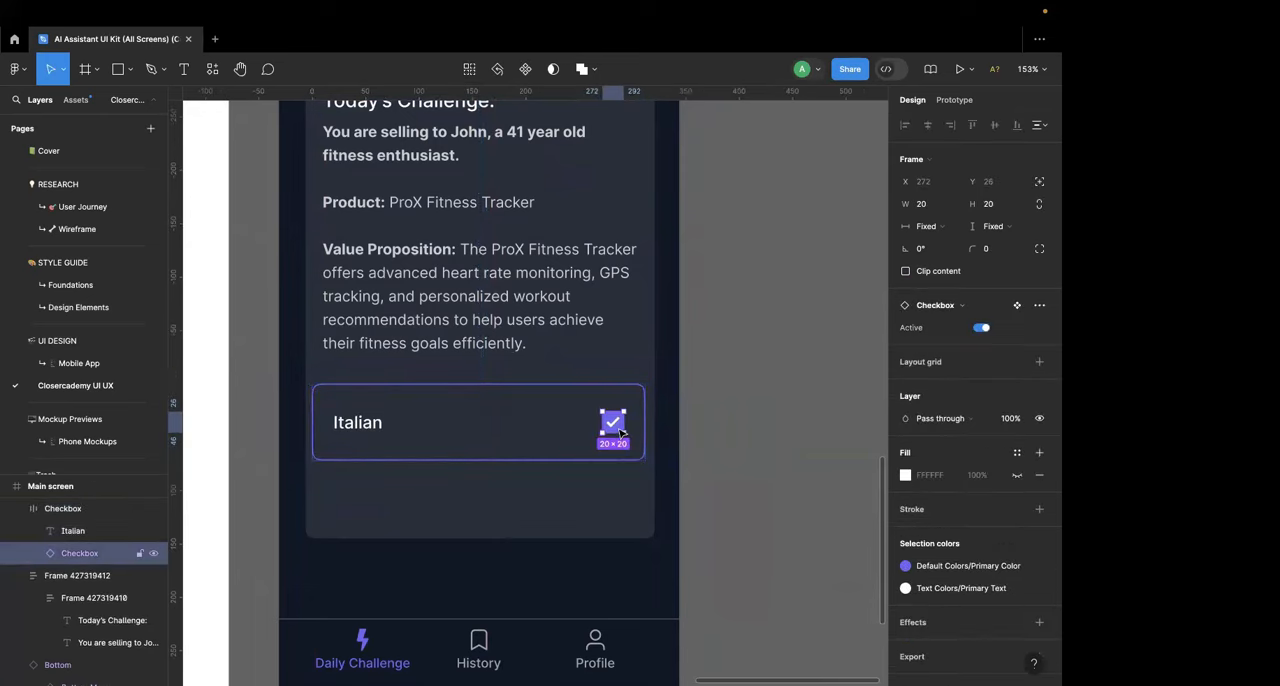
pyautogui.press('Delete')
# Step: Replace the purple stroke of the "Italian" row with an orange FF7A00 stroke
pyautogui.click(405, 421)
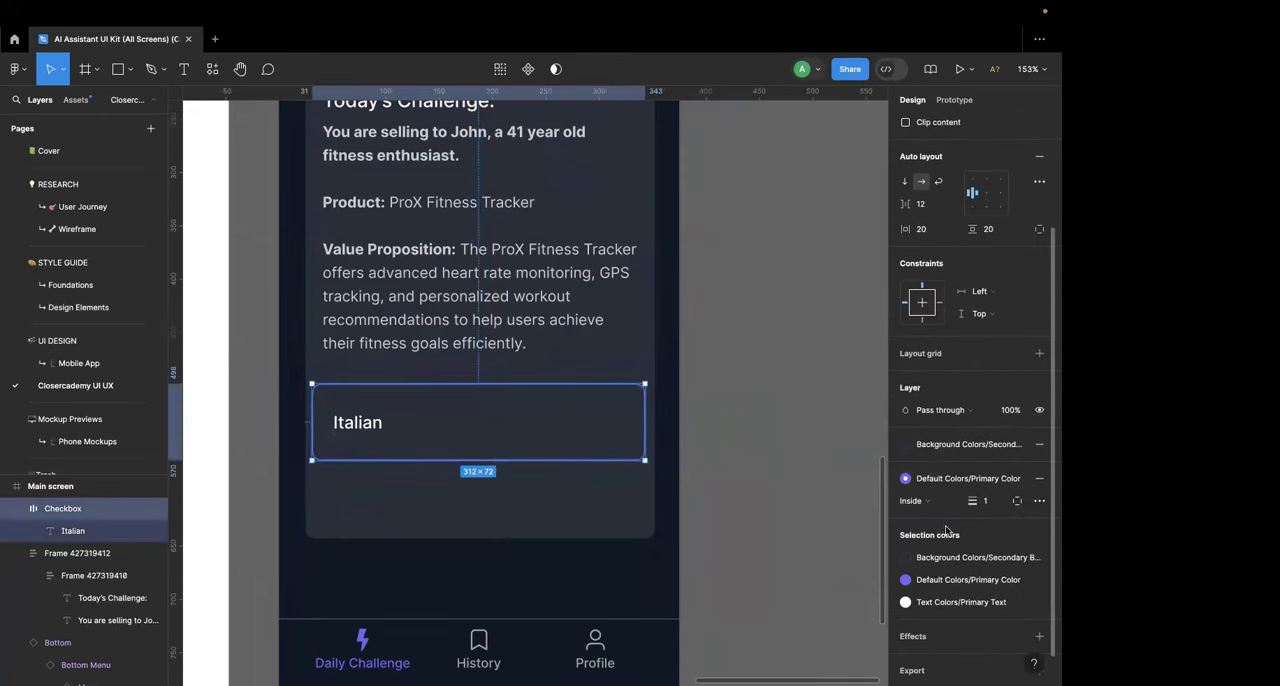
pyautogui.scroll(1, 946, 530)
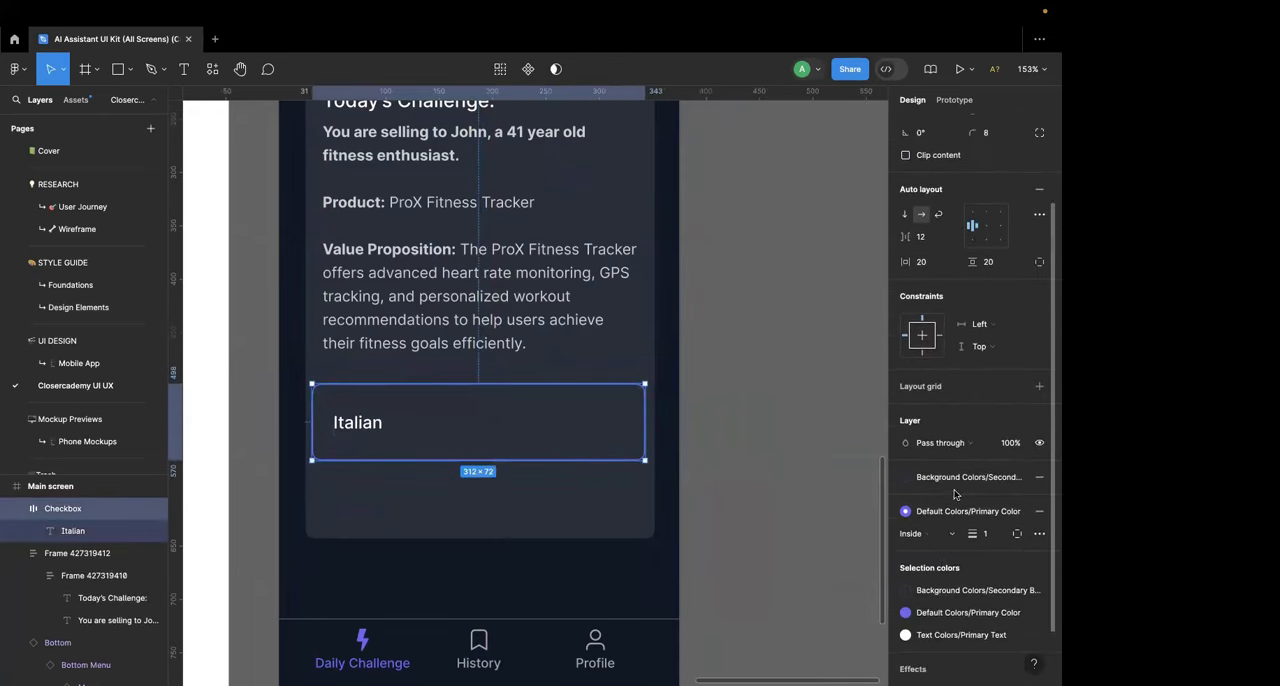
pyautogui.click(391, 396)
pyautogui.click(1039, 511)
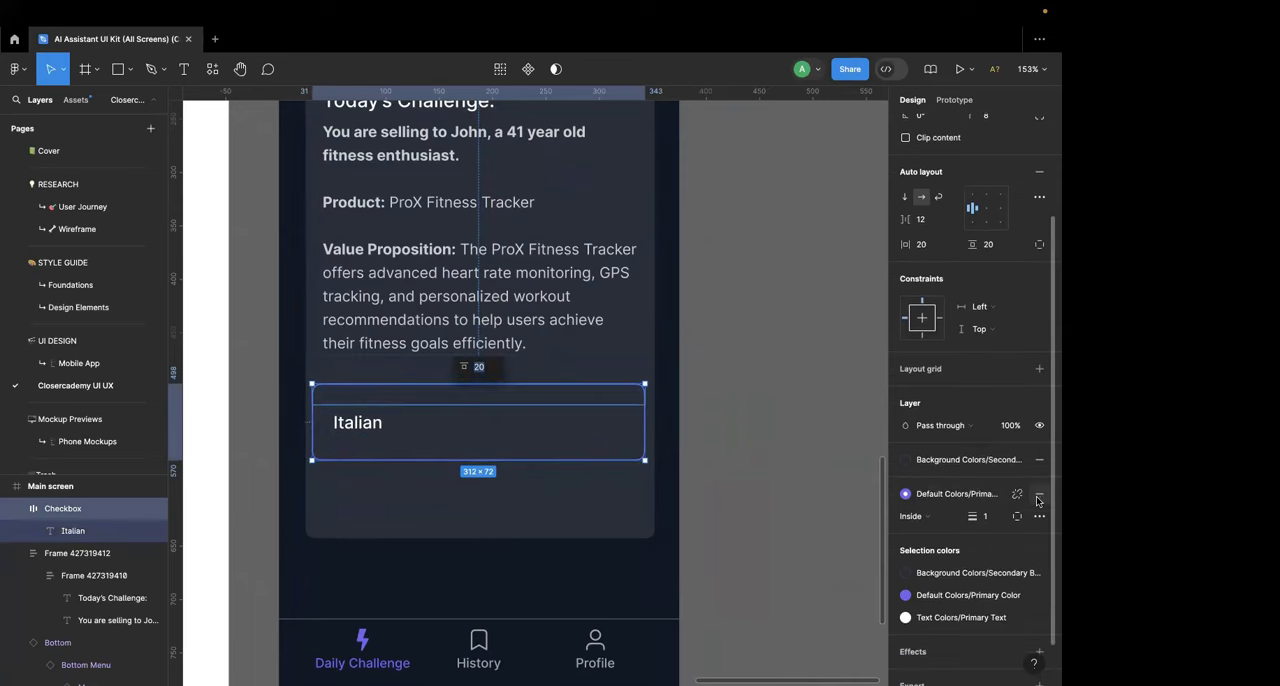
pyautogui.click(1039, 494)
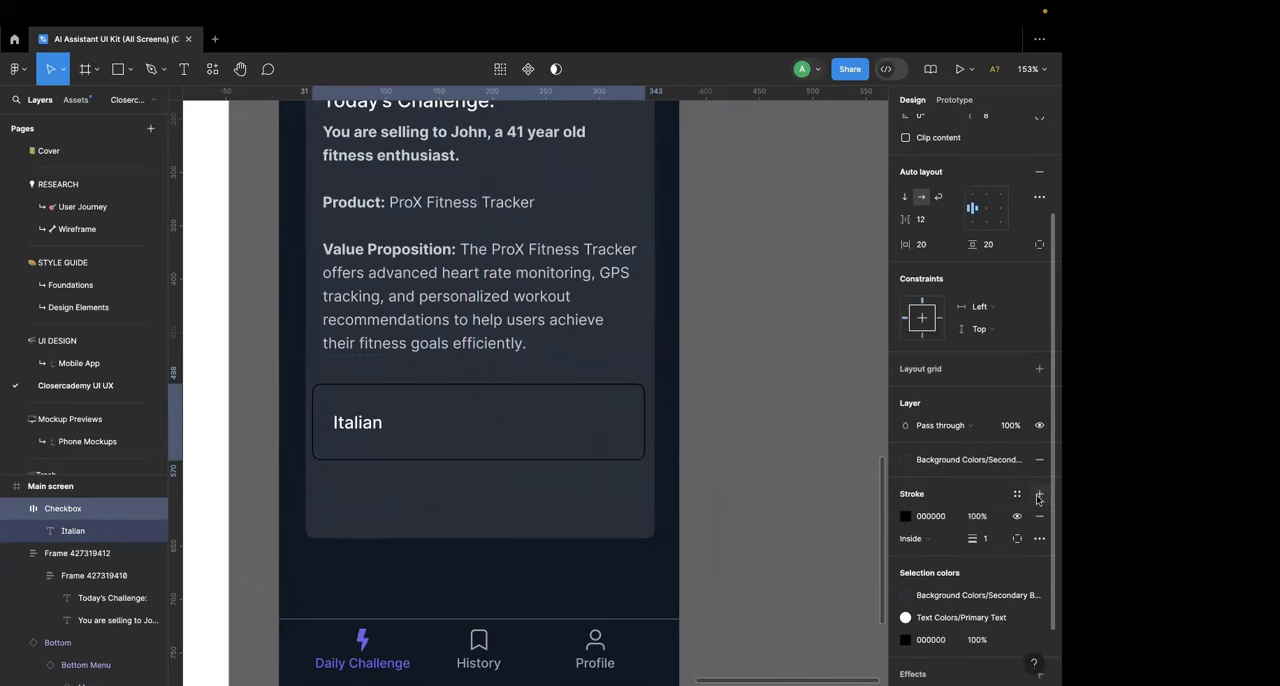
pyautogui.click(904, 516)
pyautogui.click(788, 511)
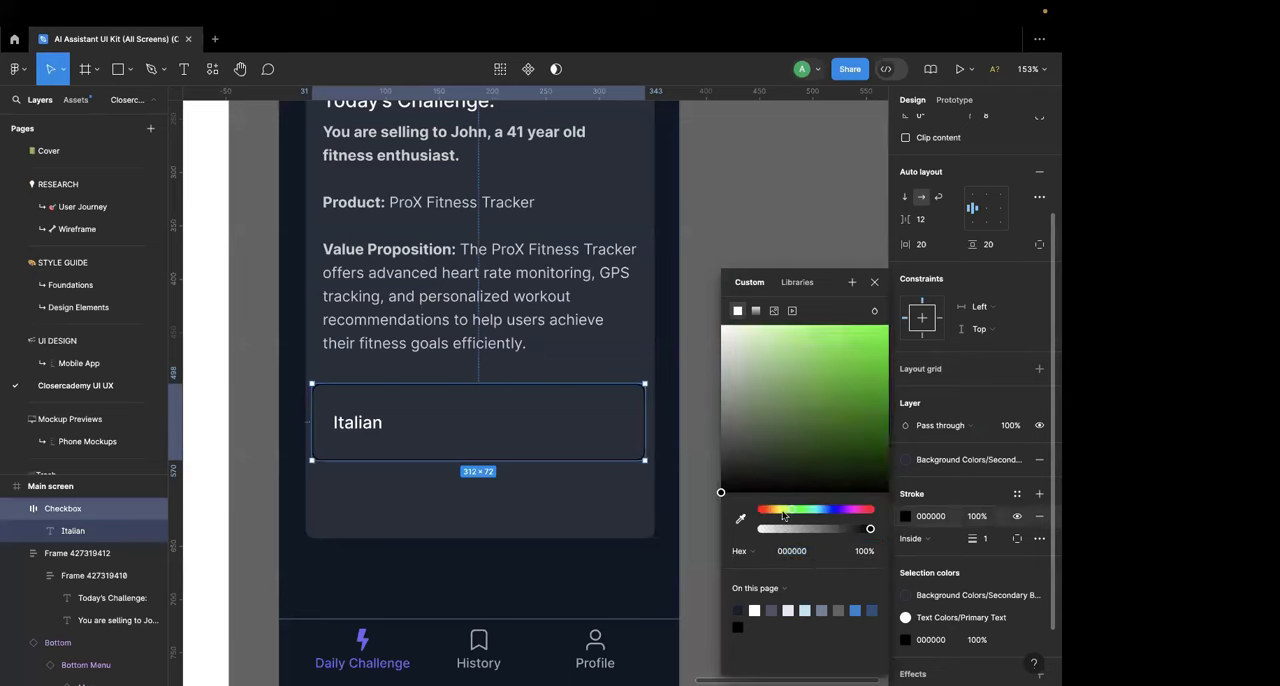
pyautogui.moveTo(783, 512); pyautogui.dragTo(771, 512)
pyautogui.click(879, 382)
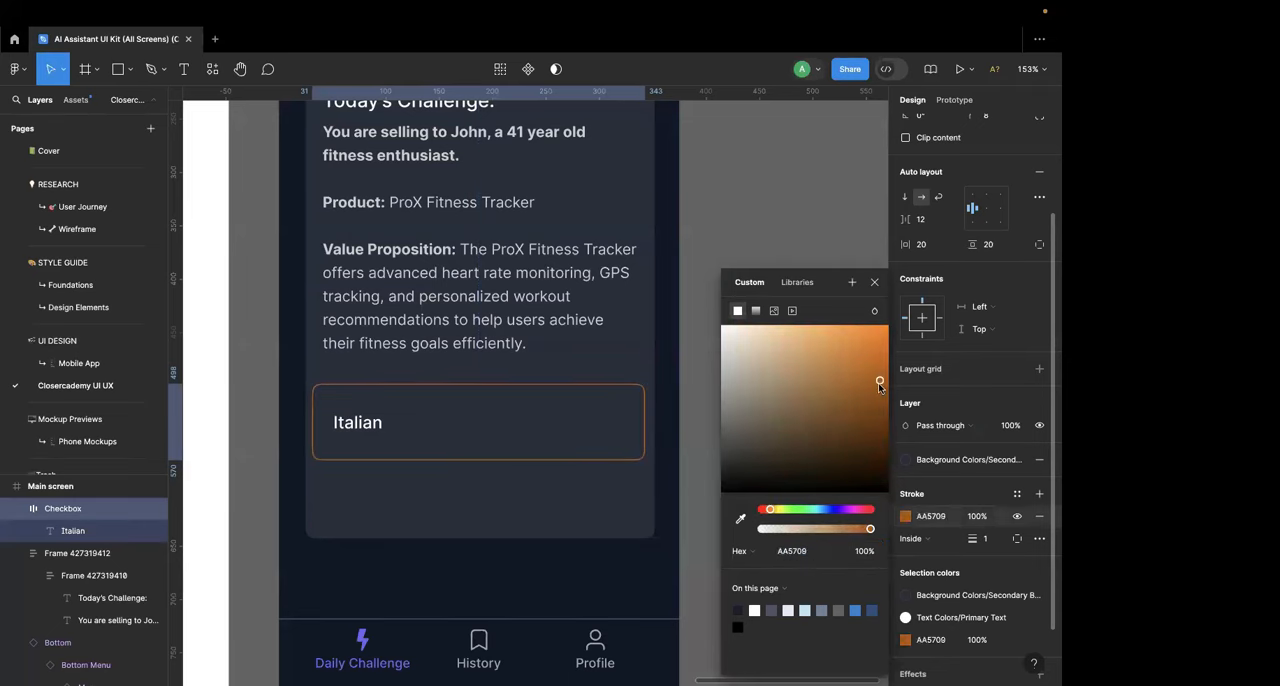
pyautogui.moveTo(879, 383); pyautogui.dragTo(888, 327)
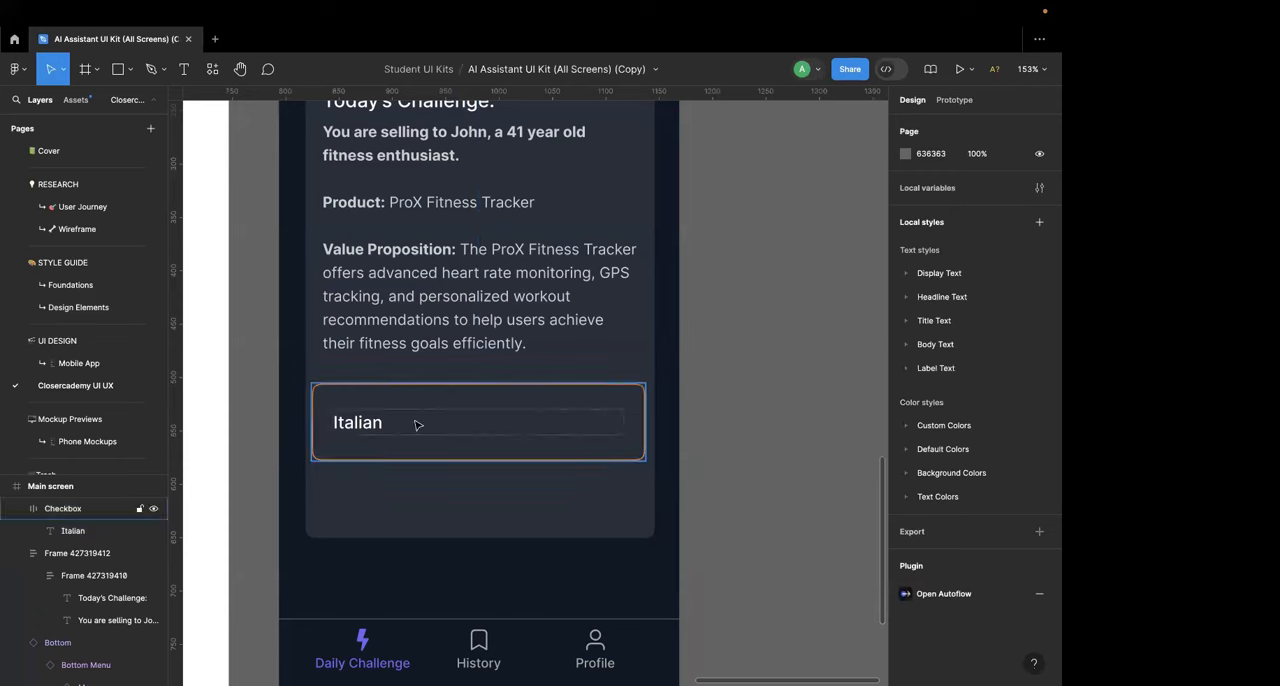
# Step: Enlarge the orange-outlined box to about 312 × 105 px, keeping it below the Value Proposition text
pyautogui.click(384, 426)
pyautogui.moveTo(384, 430); pyautogui.dragTo(377, 485)
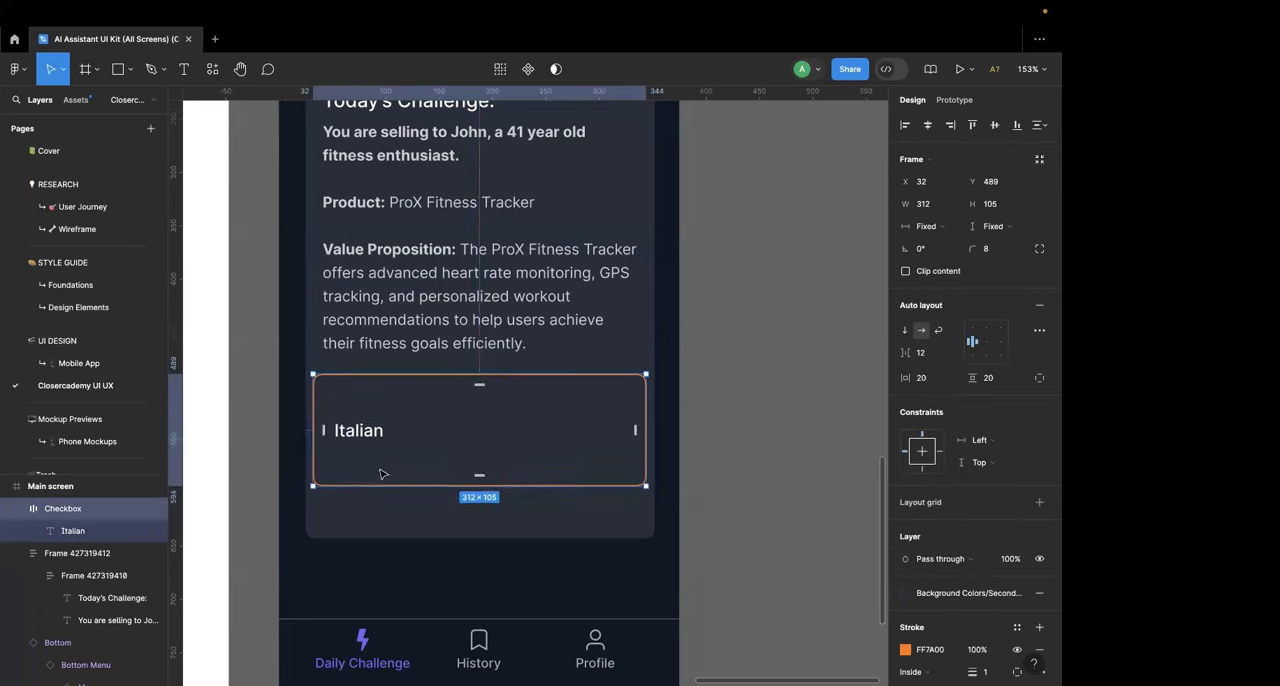
# Step: Change the box's "Italian" text to "Objection" and align the box's content to its top left
pyautogui.doubleClick(375, 441)
pyautogui.doubleClick(371, 432)
pyautogui.write('Objection')
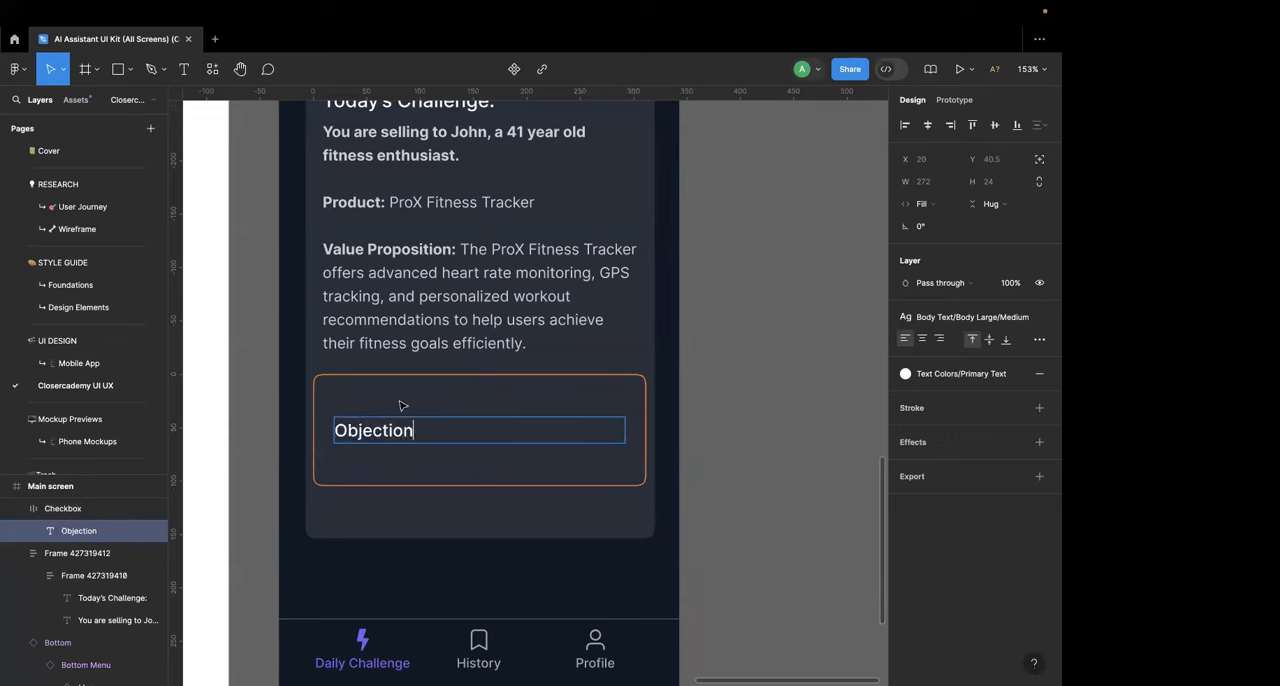
pyautogui.press('Escape')
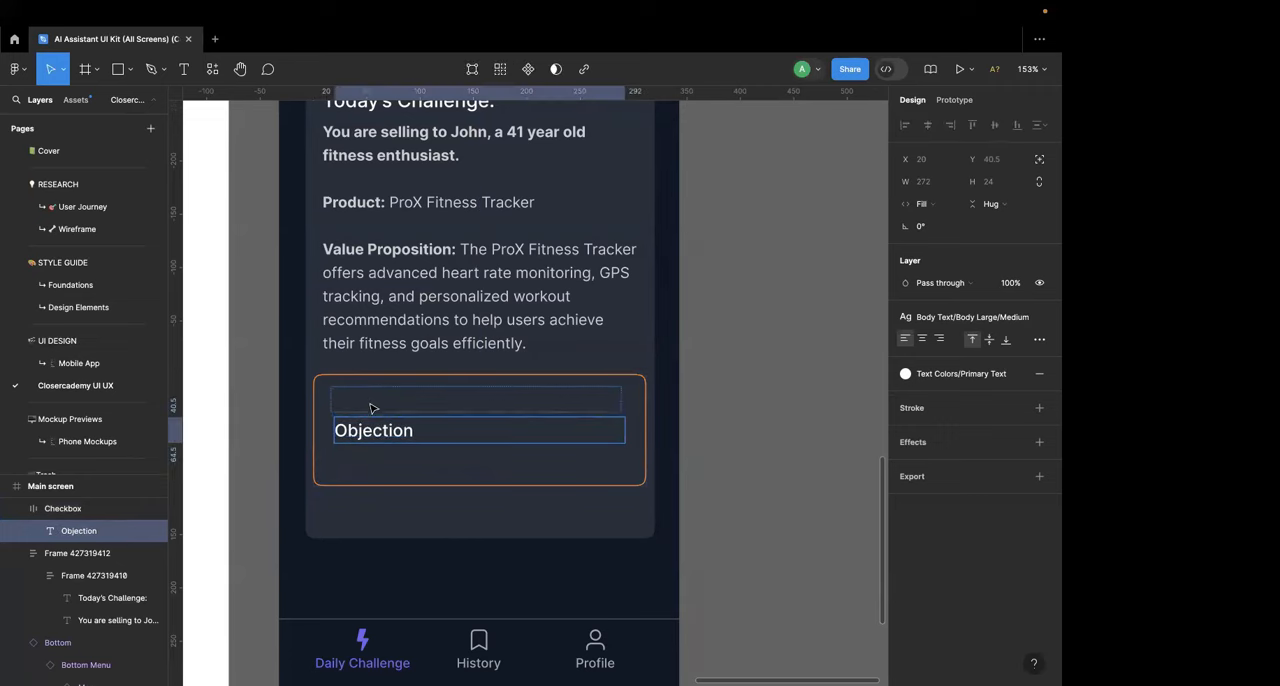
pyautogui.press('Escape')
pyautogui.click(973, 328)
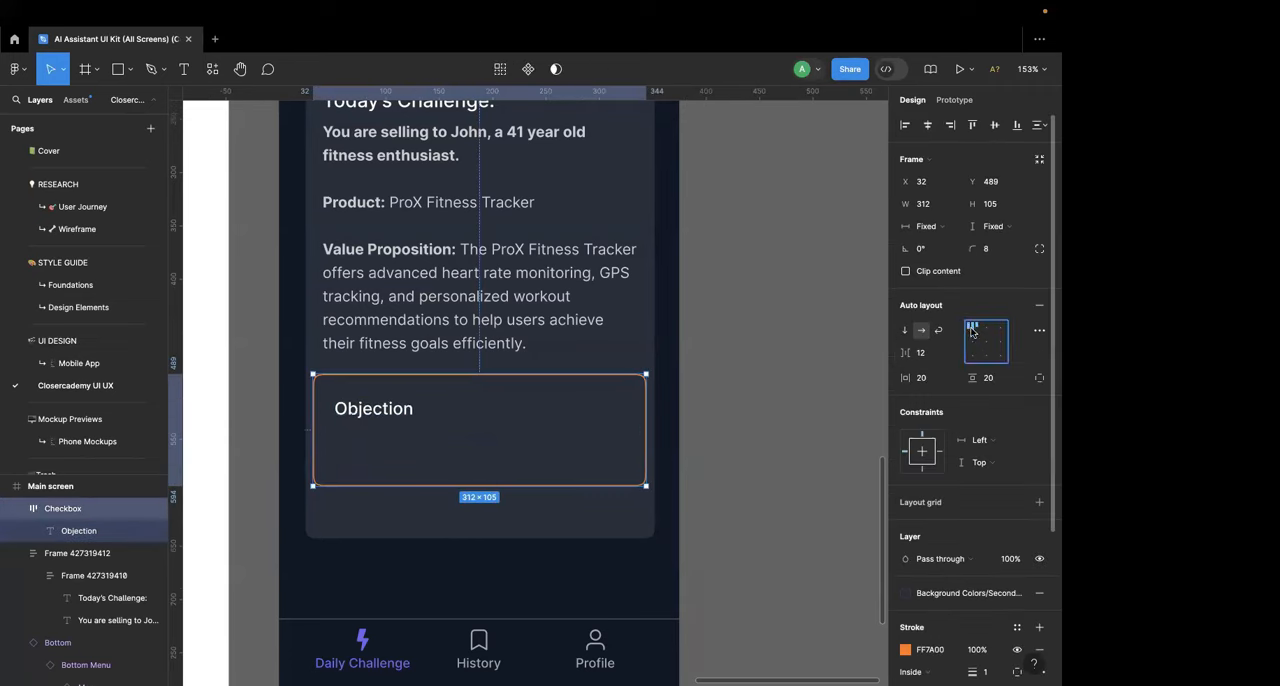
# Step: Add a caution (warning triangle) emoji after the word "Objection" in the orange-outlined box
pyautogui.click(375, 410)
pyautogui.doubleClick(375, 410)
pyautogui.press('Right')
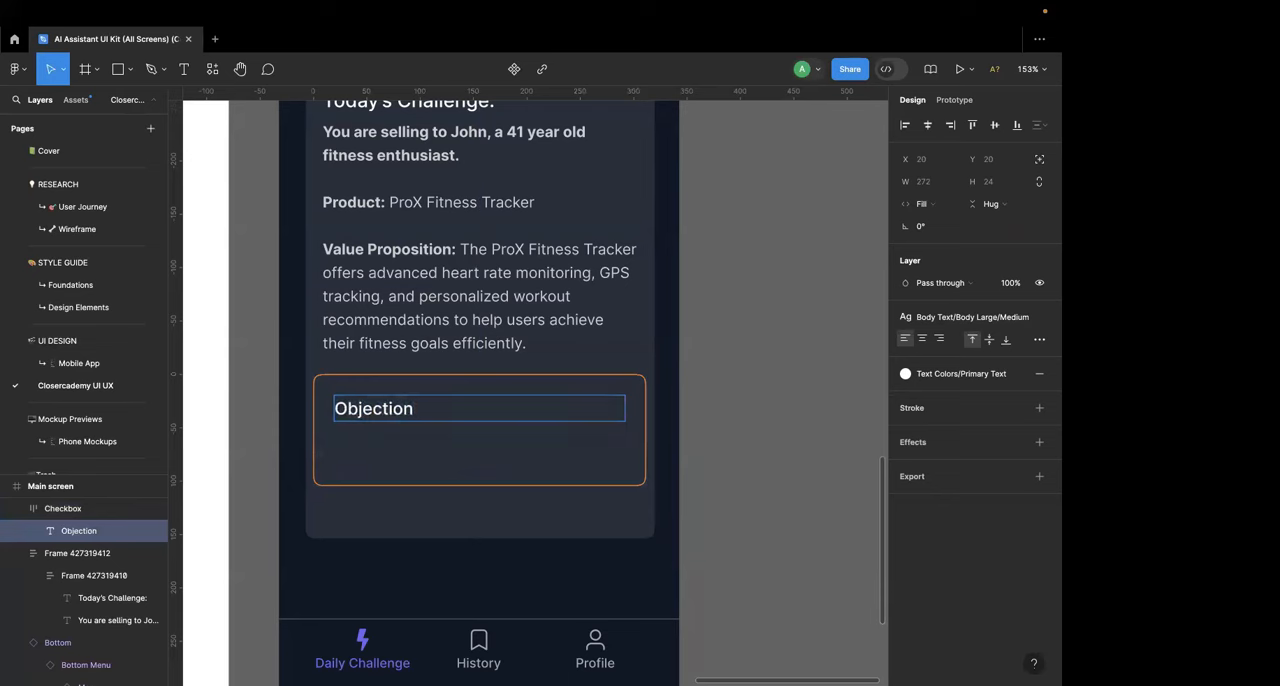
pyautogui.press('ctrl+super+space')
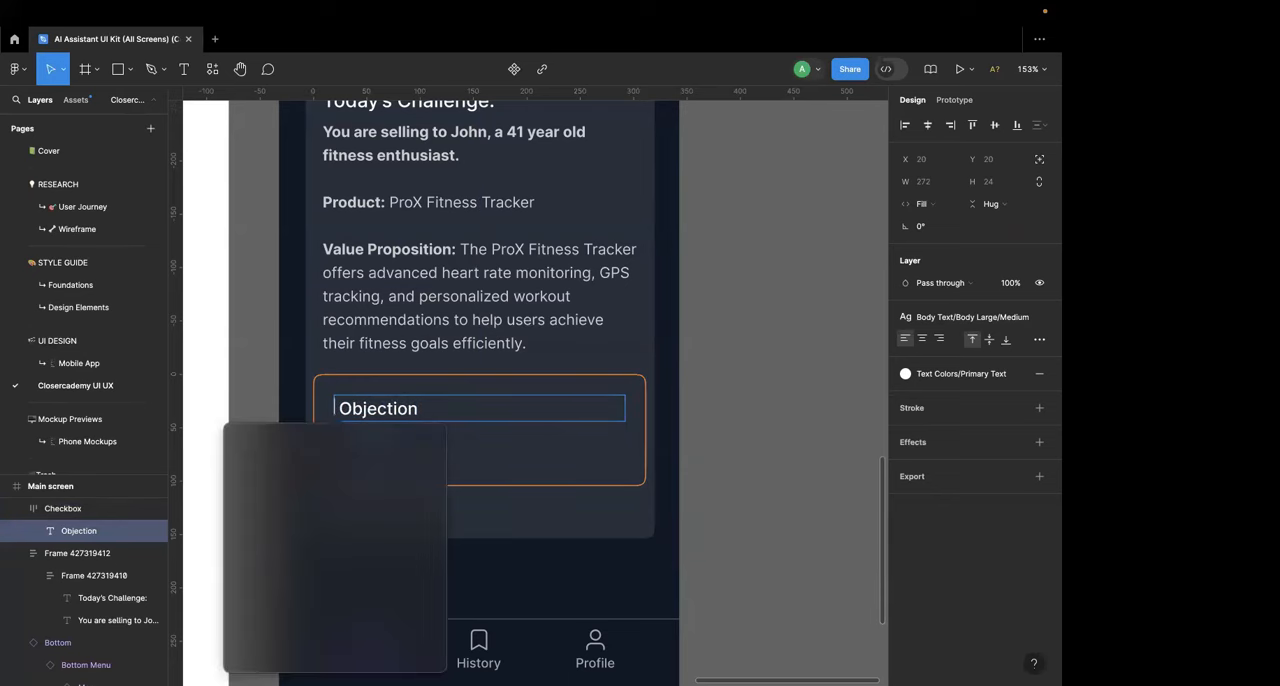
pyautogui.write('!')
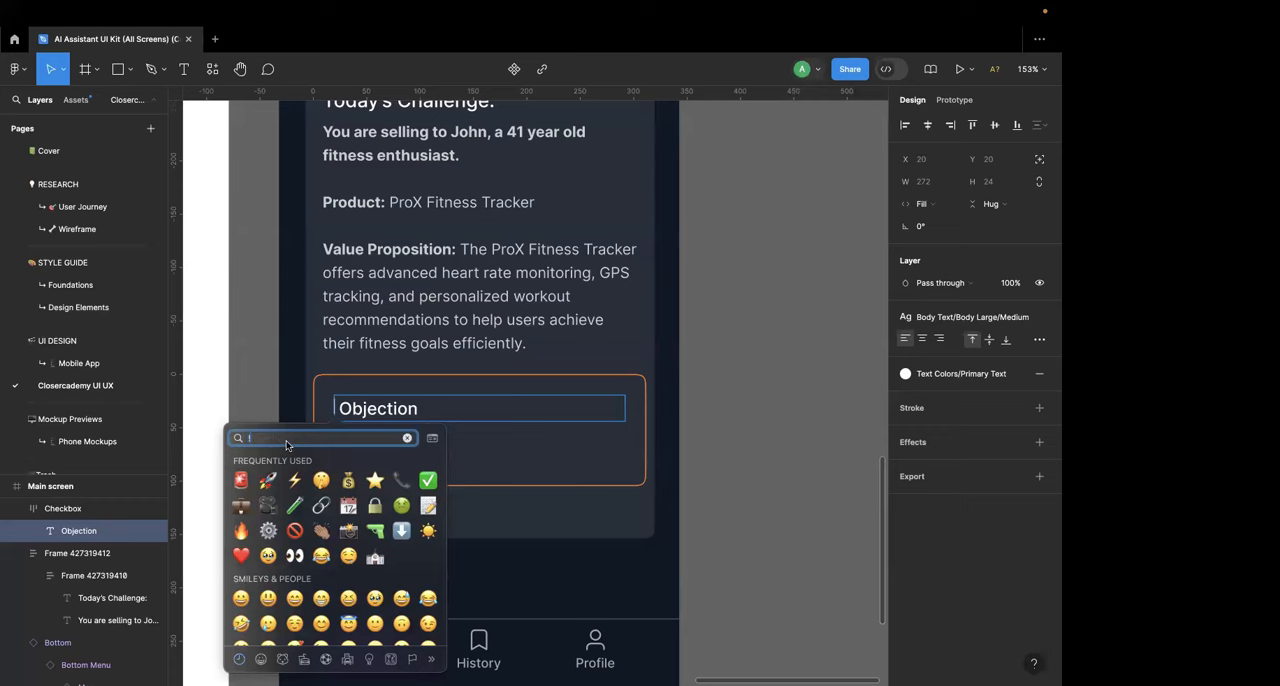
pyautogui.press('BackSpace')
pyautogui.write('caution')
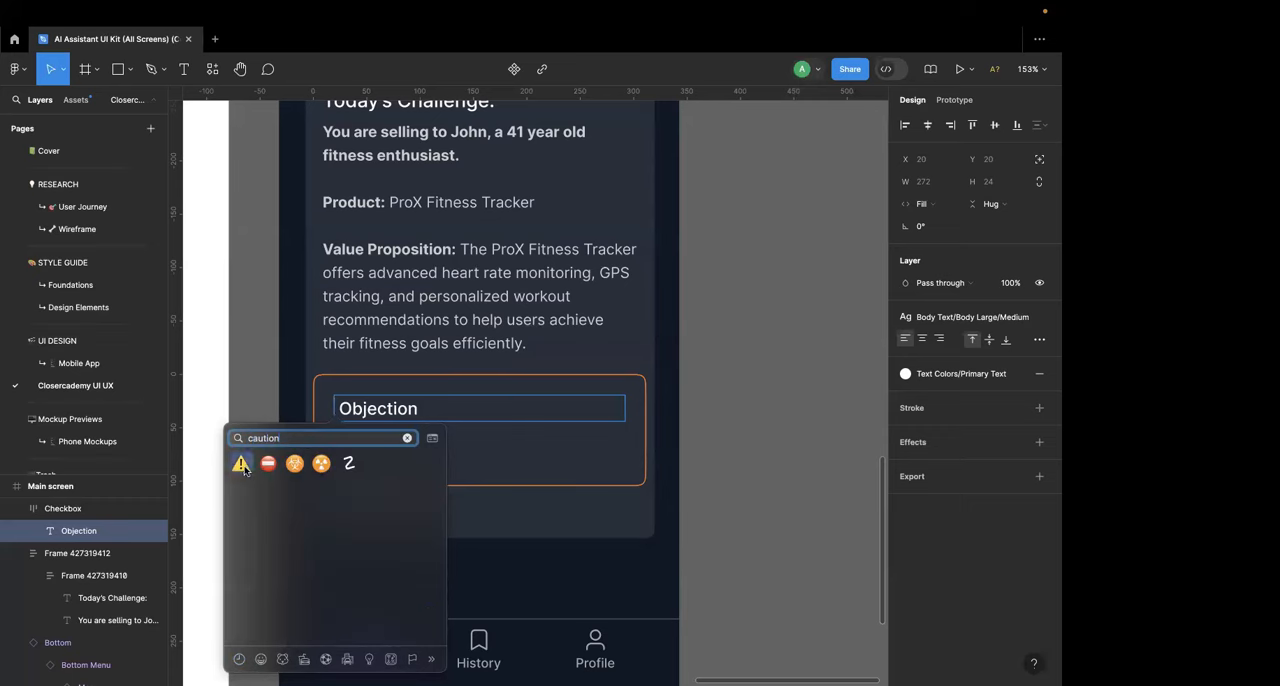
pyautogui.click(244, 465)
pyautogui.press('BackSpace')
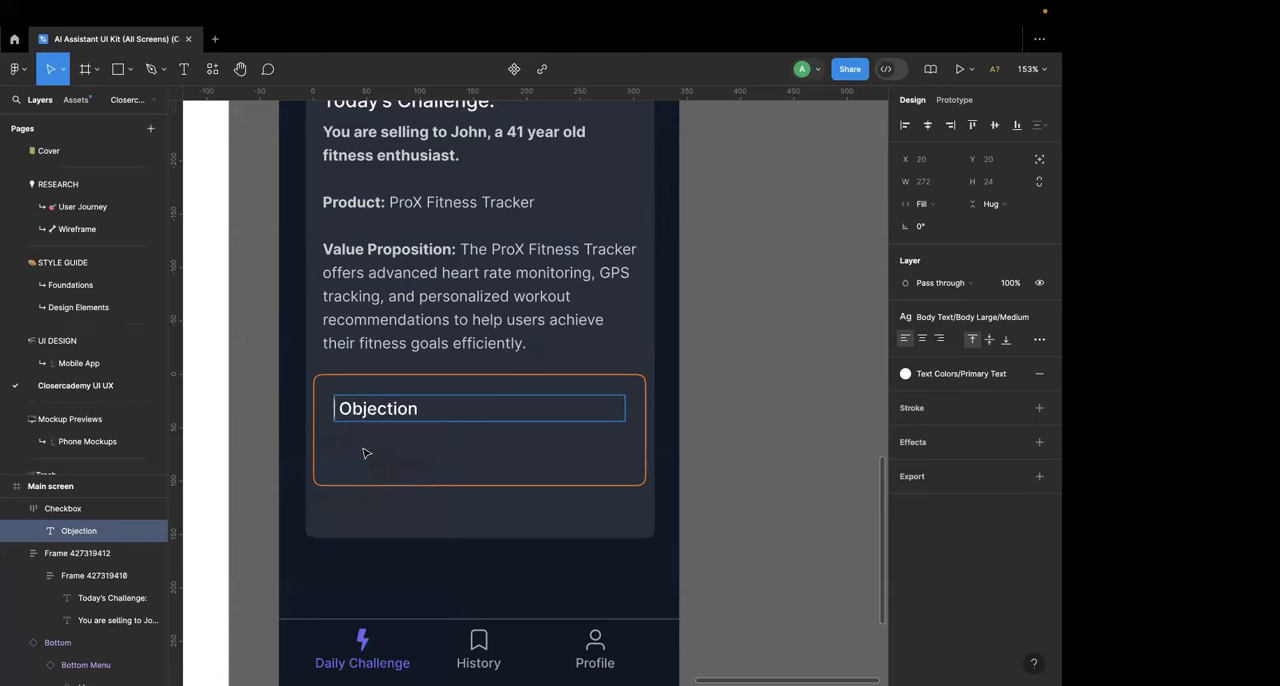
pyautogui.press('BackSpace')
pyautogui.press('super+Right')
pyautogui.write('⚠')
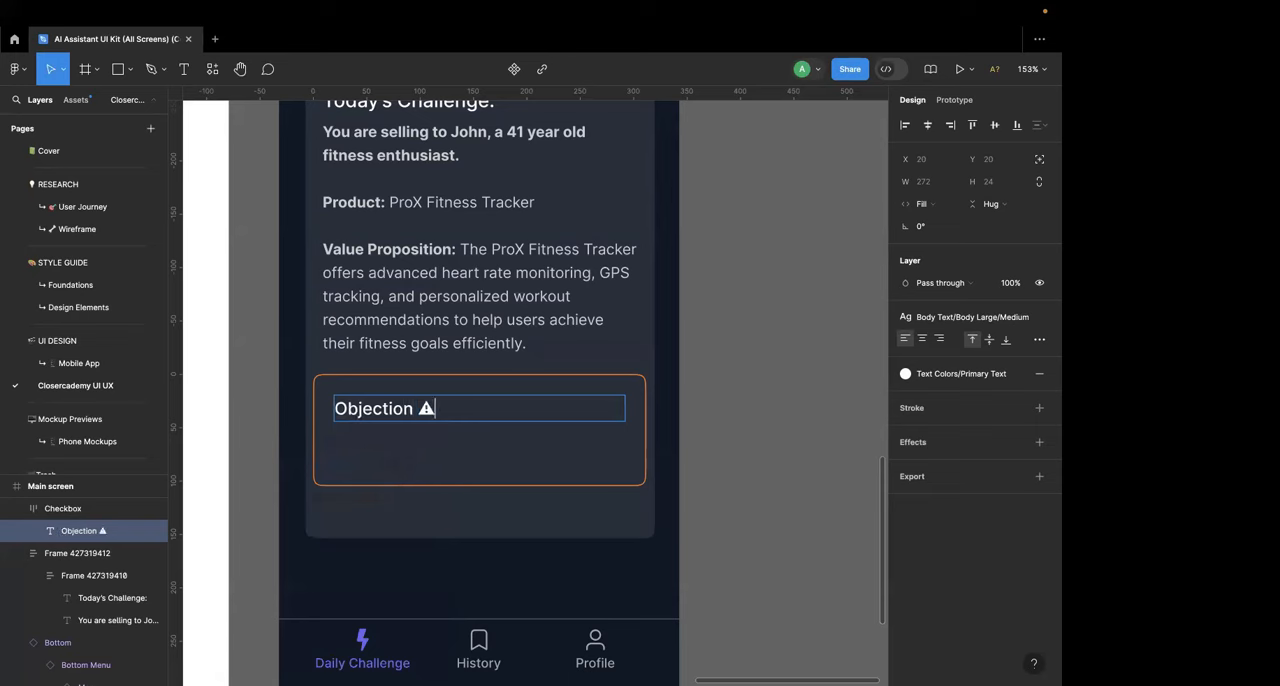
pyautogui.click(731, 397)
pyautogui.click(731, 397)
pyautogui.click(394, 416)
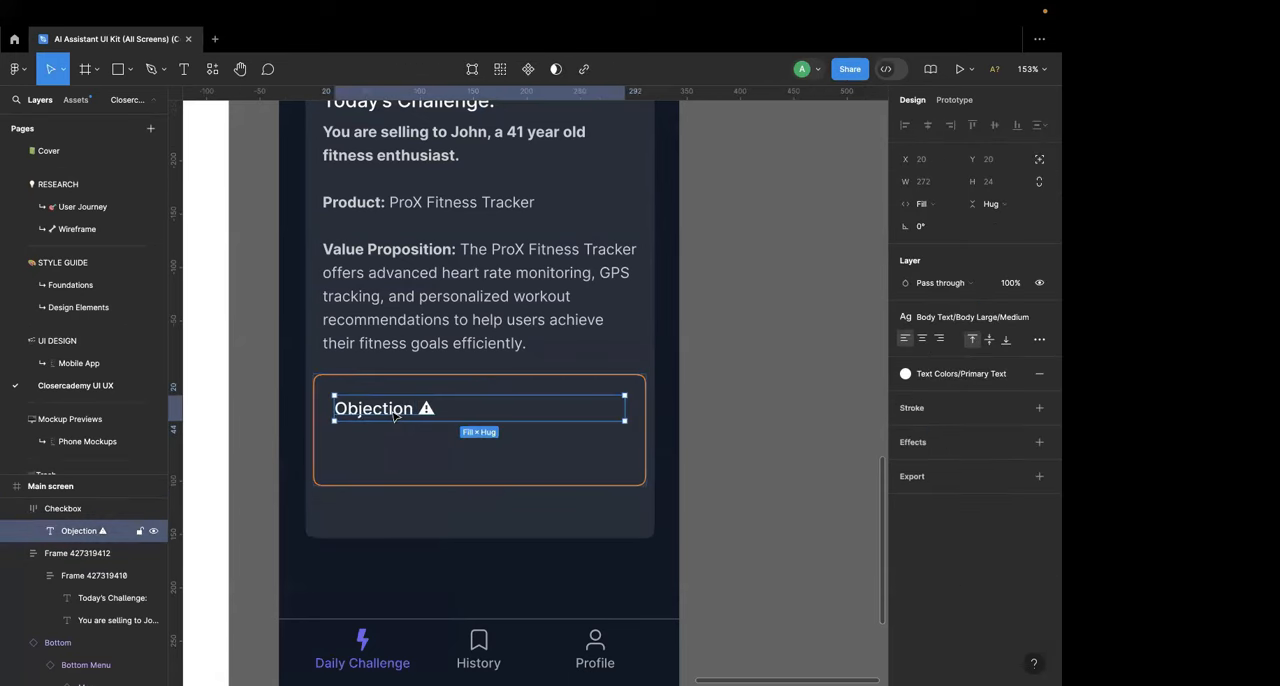
pyautogui.press('super+d')
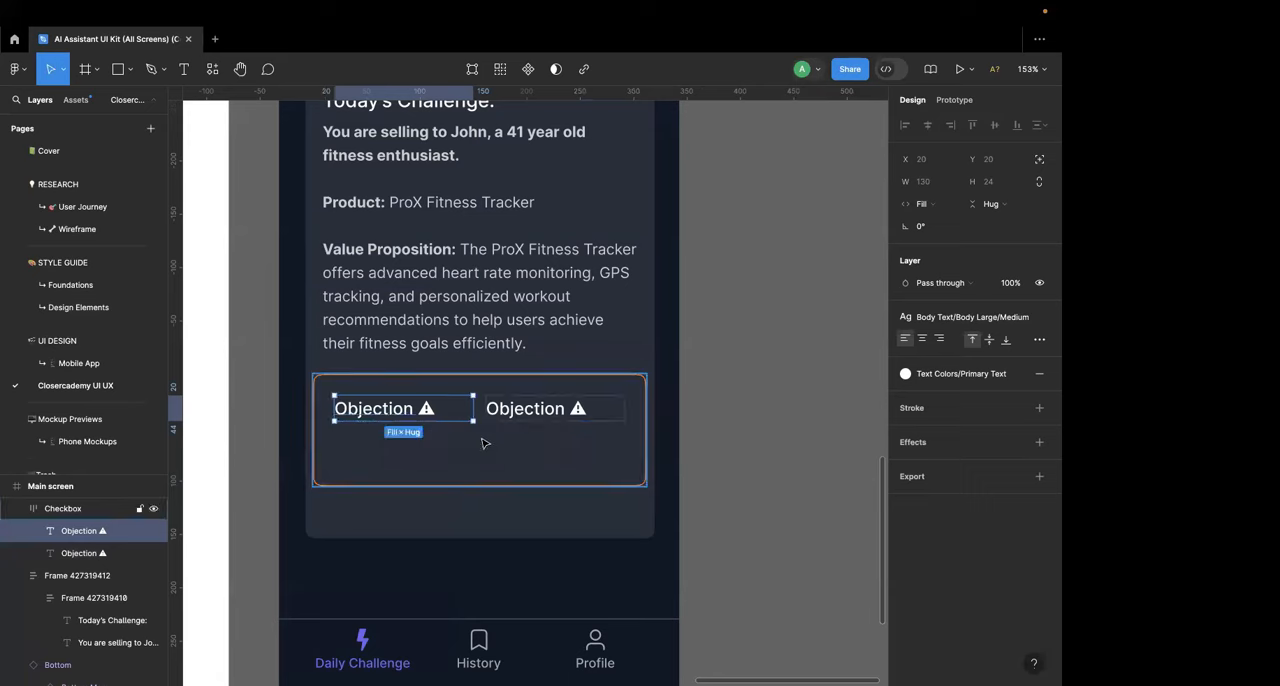
pyautogui.press('BackSpace')
# Step: Set the orange-outlined box's auto layout to vertical and duplicate the "Objection" text beneath the original
pyautogui.click(410, 414)
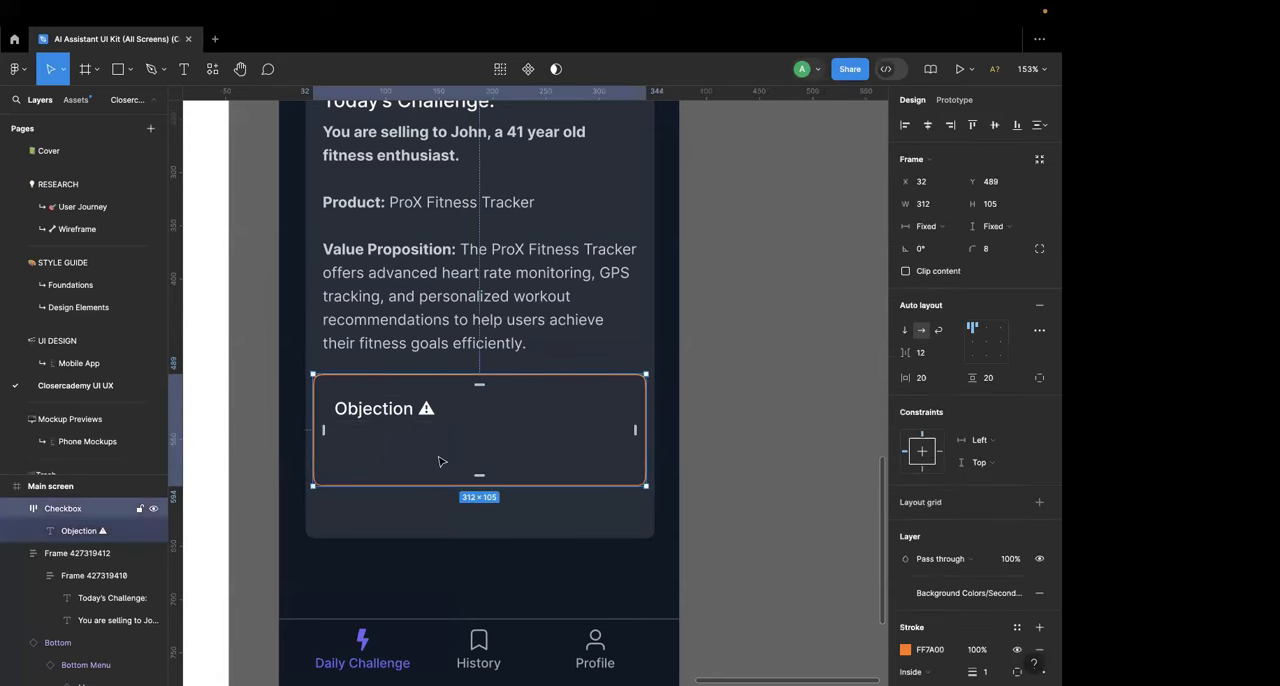
pyautogui.click(905, 330)
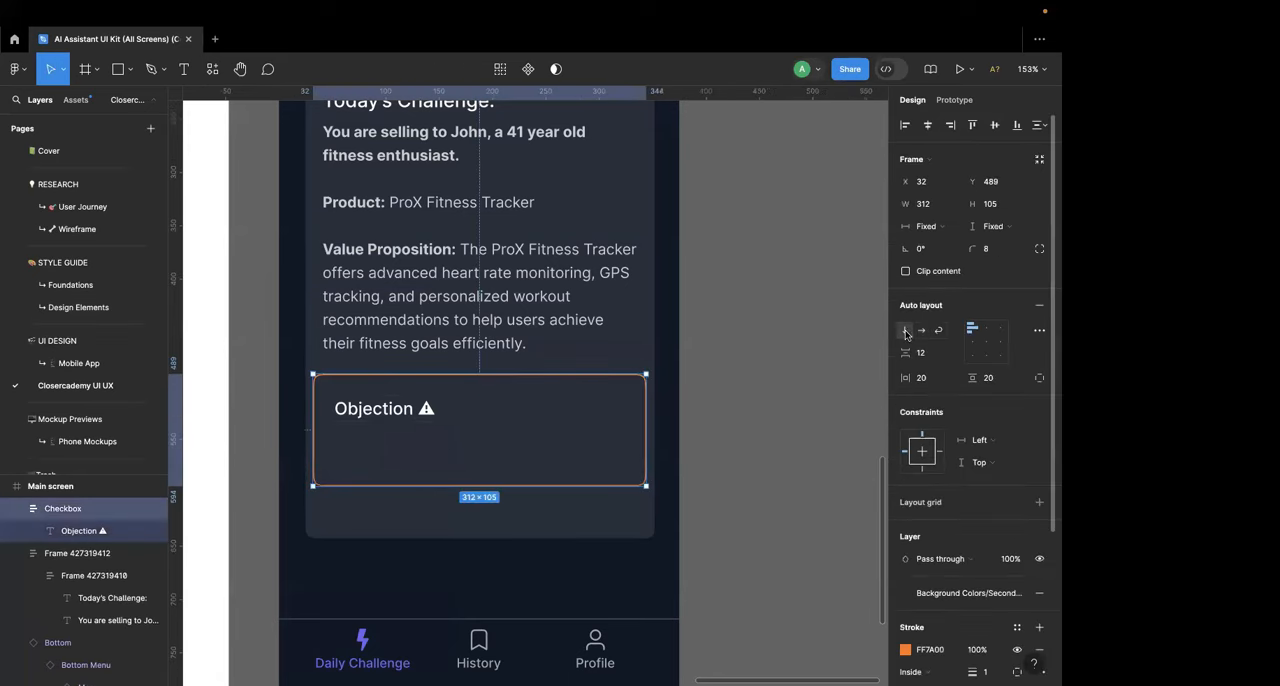
pyautogui.click(374, 412)
pyautogui.press('super+d')
# Step: Switch to ChatGPT and copy Challenge 1's objection quote, "Why should I pay $150 when there are cheaper options available?"
pyautogui.hotkey('ctrl', 'Left')
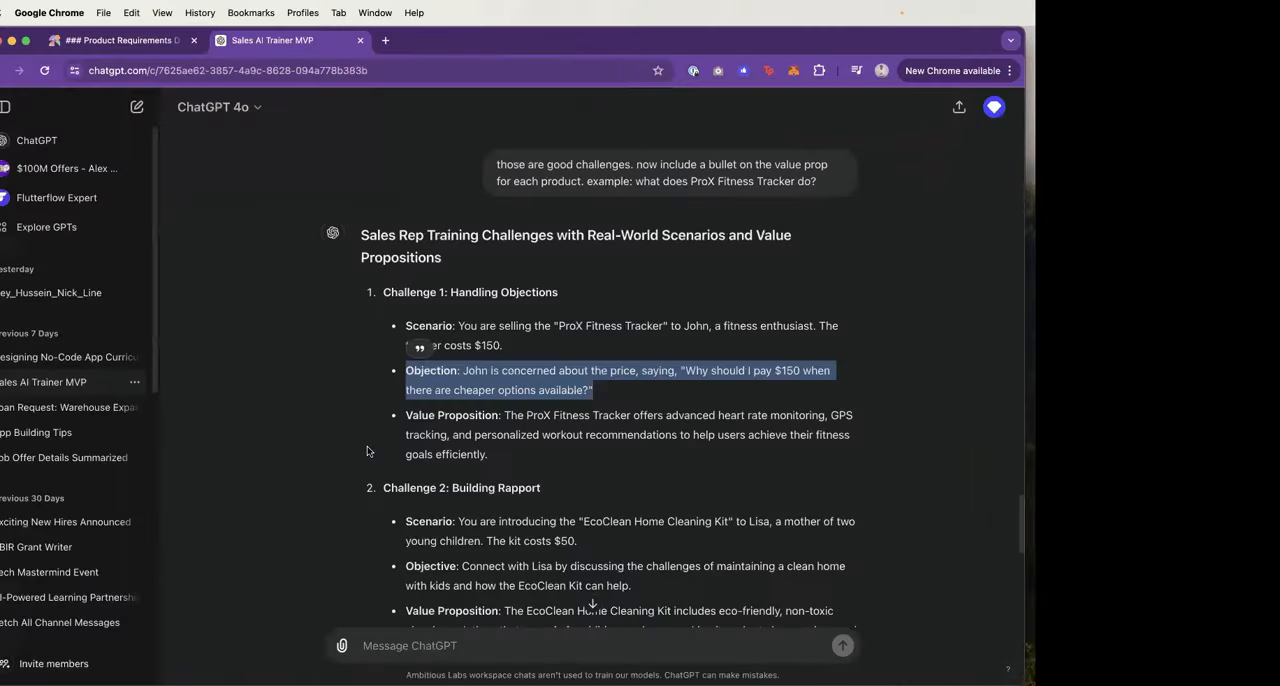
pyautogui.click(526, 428)
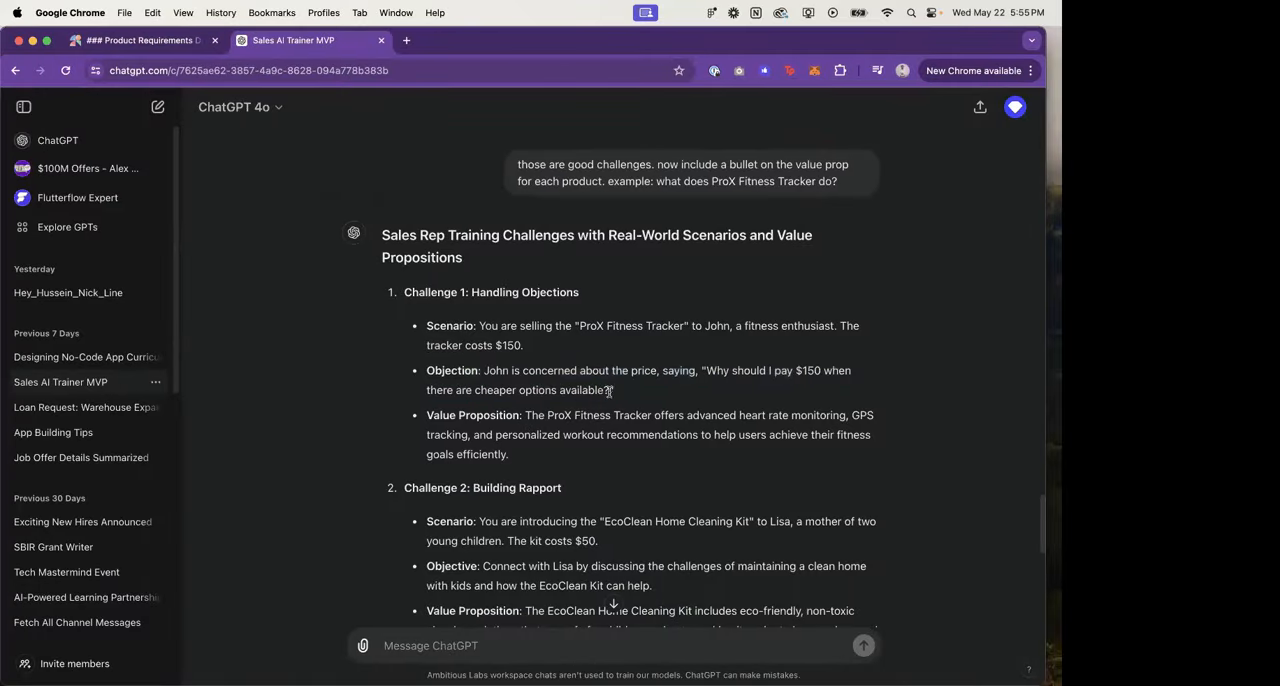
pyautogui.moveTo(607, 391); pyautogui.dragTo(706, 372)
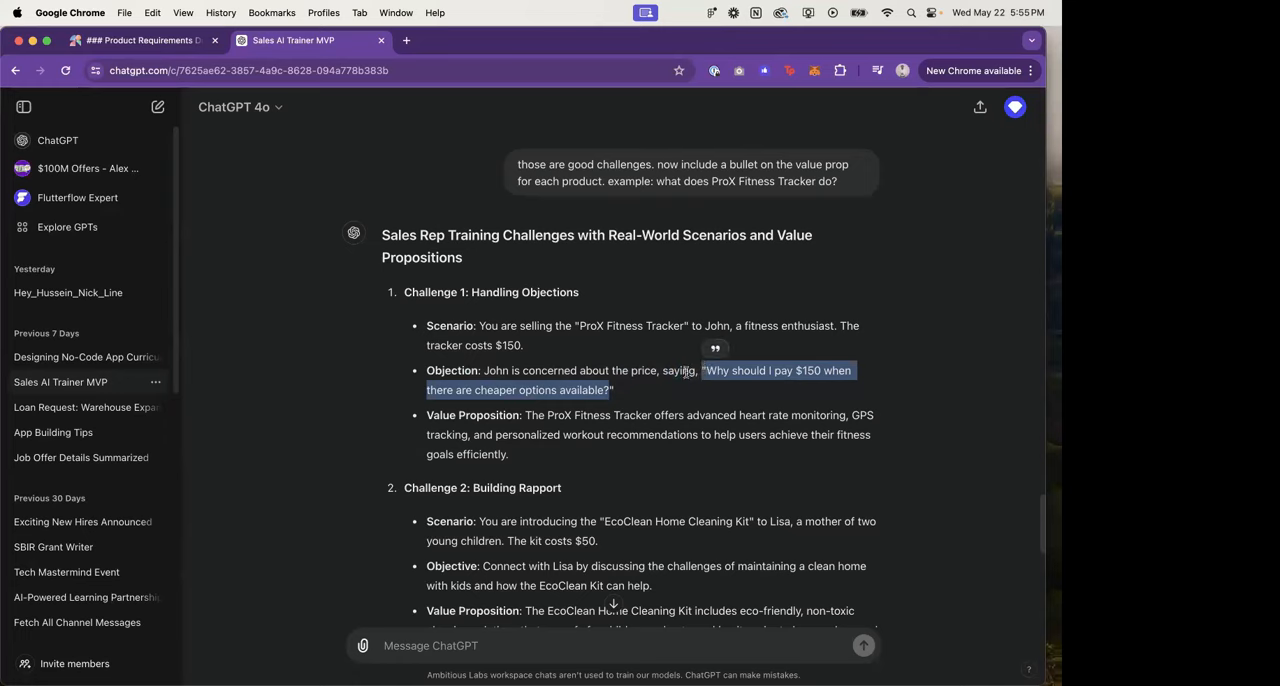
pyautogui.click(699, 380)
# Step: Switch back to Figma and replace the lower "Objection" text with the copied quote "Why should I pay $150 when there are cheaper options available?"
pyautogui.hotkey('ctrl', 'Right')
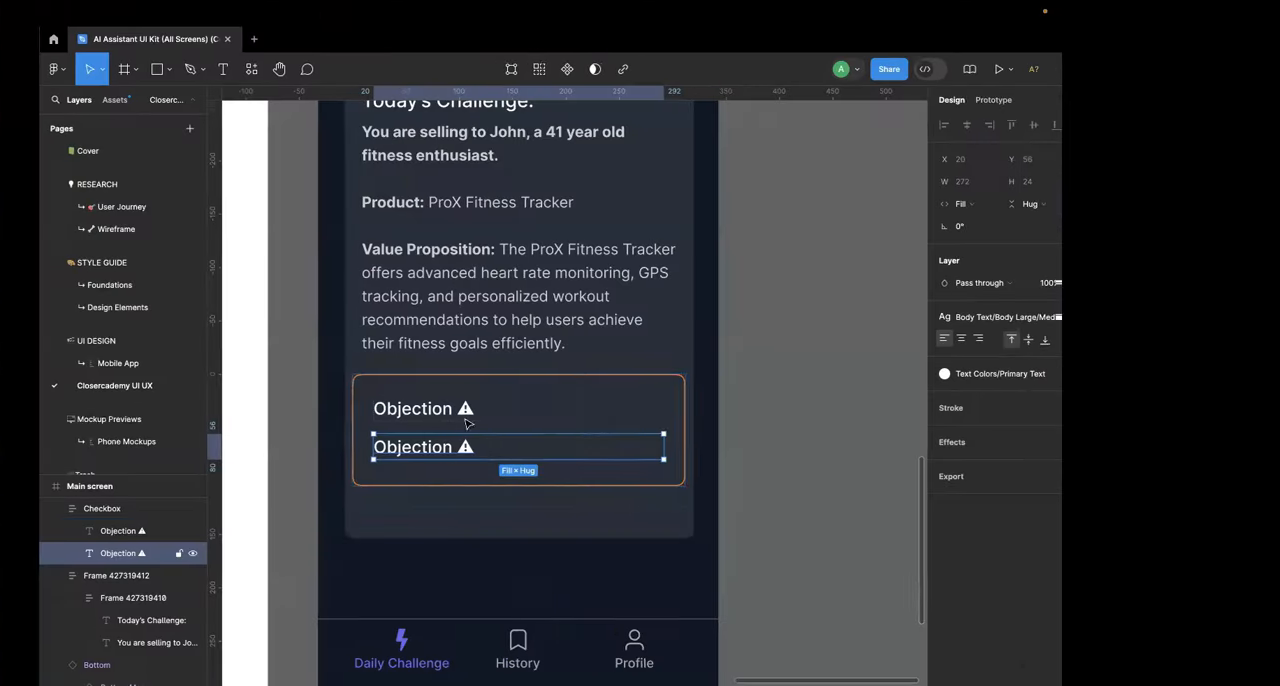
pyautogui.doubleClick(406, 453)
pyautogui.doubleClick(406, 453)
pyautogui.click(406, 453)
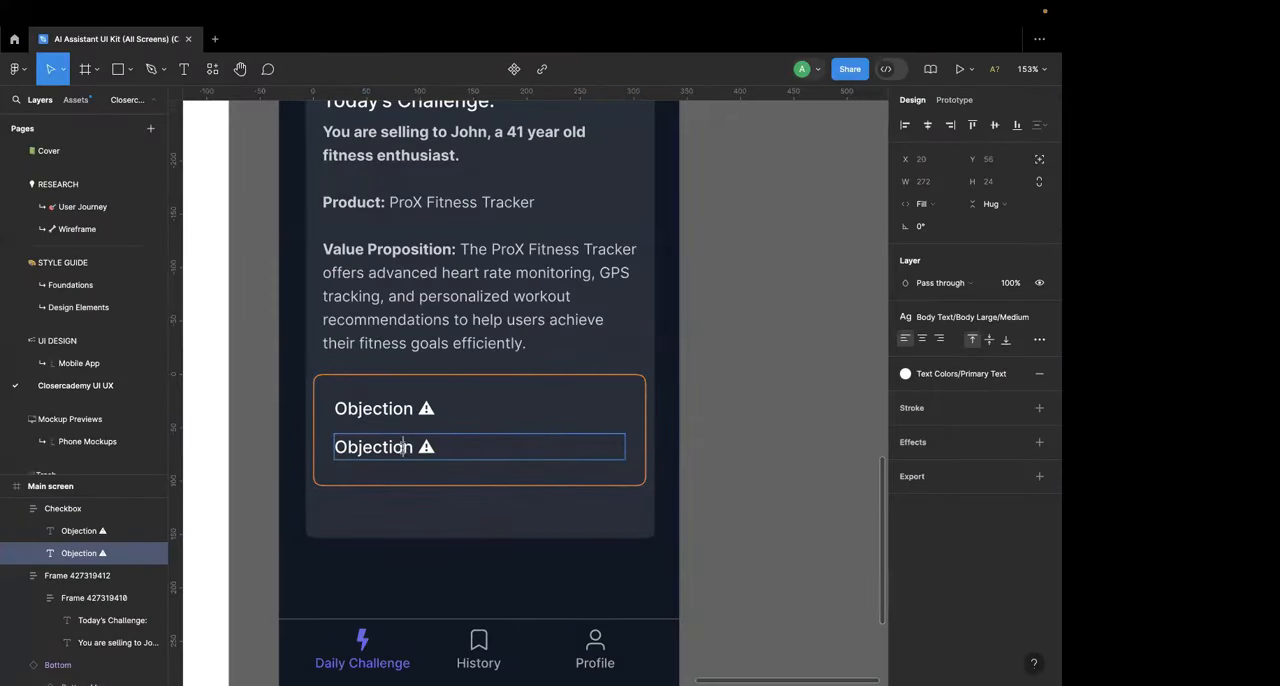
pyautogui.write('”')
pyautogui.press('super+a')
pyautogui.write('""Why should I pay $150 when there are cheaper options available?"')
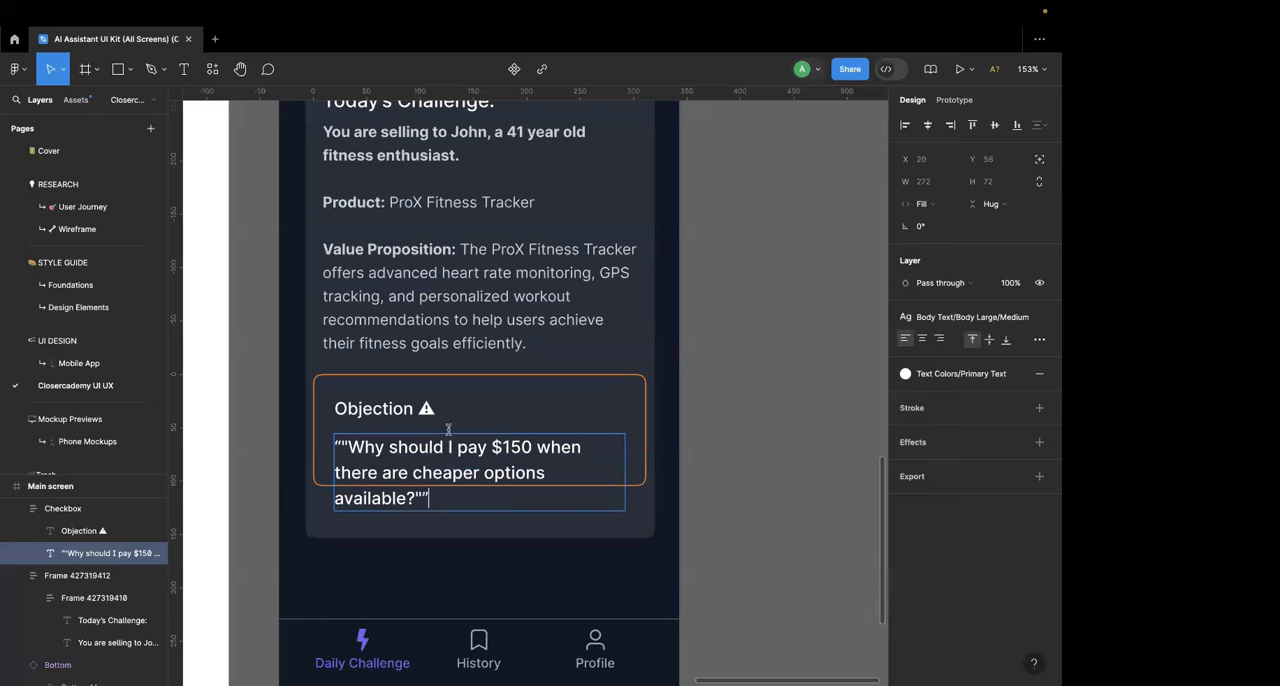
# Step: Extend the orange-outlined box downward to a height of about 140 so it encloses the quote
pyautogui.click(650, 445)
pyautogui.click(646, 442)
pyautogui.moveTo(636, 485); pyautogui.dragTo(633, 523)
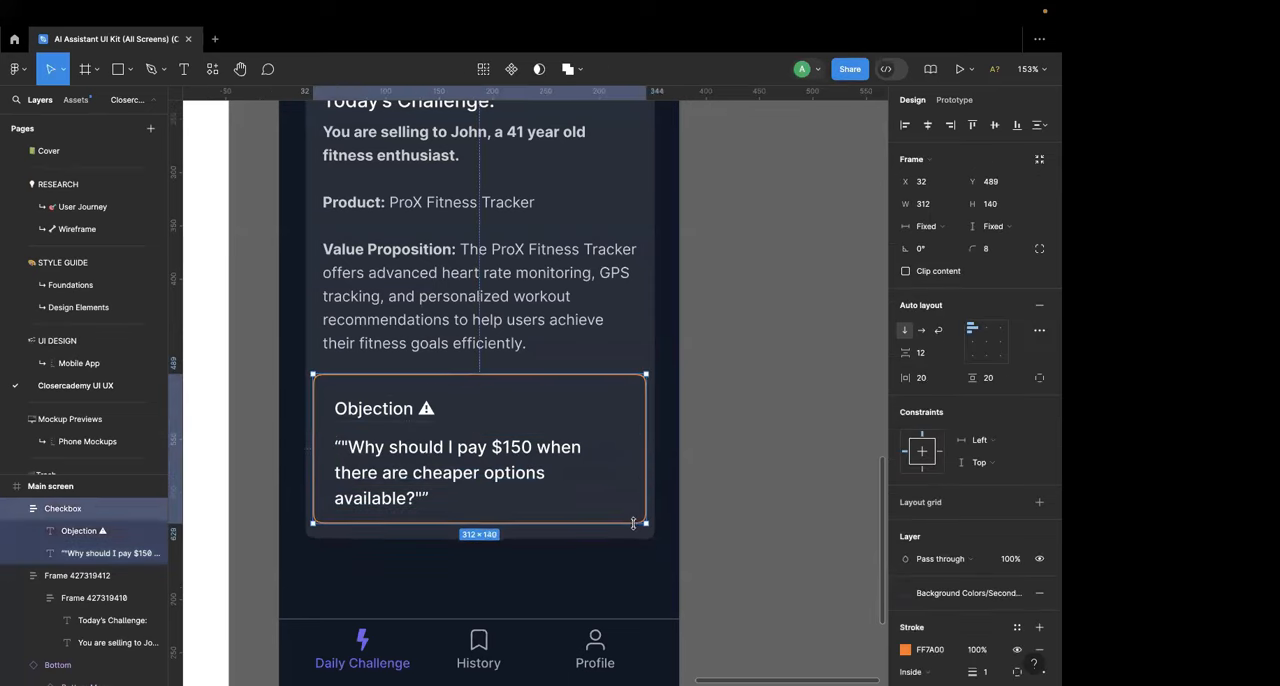
# Step: Remove the duplicate quotation marks at the beginning and end of the quote in the orange-outlined box
pyautogui.click(416, 453)
pyautogui.doubleClick(413, 450)
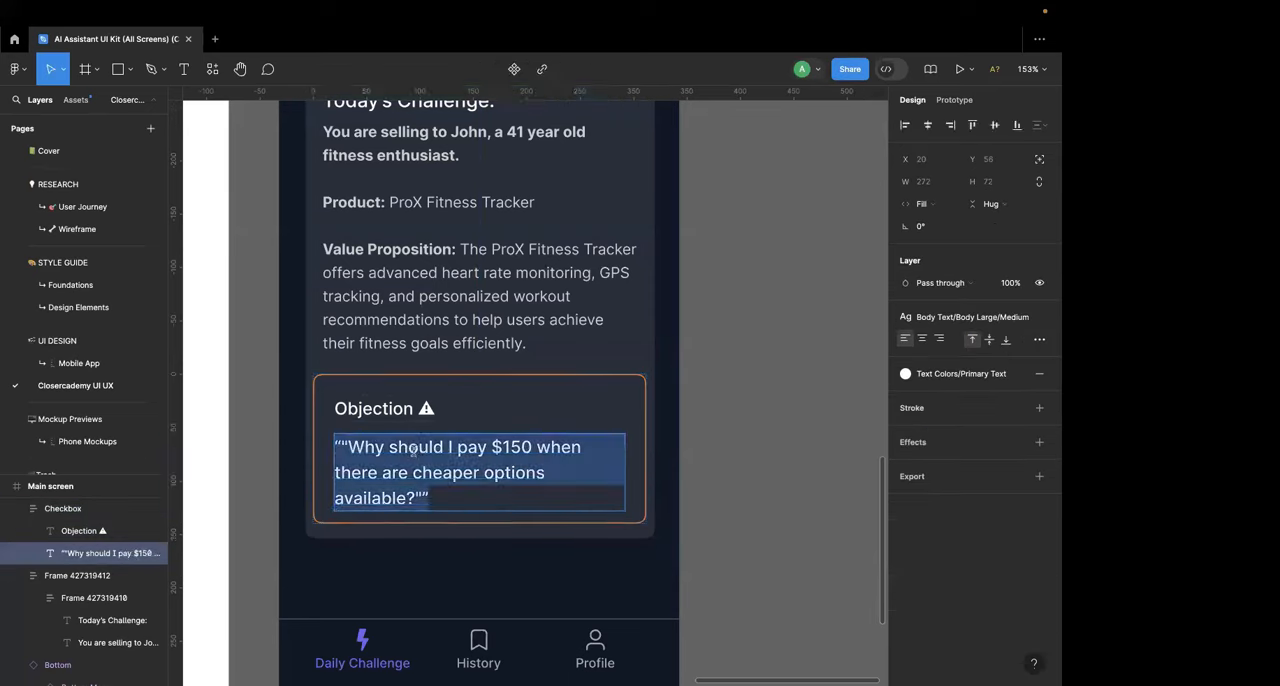
pyautogui.click(350, 449)
pyautogui.press('BackSpace')
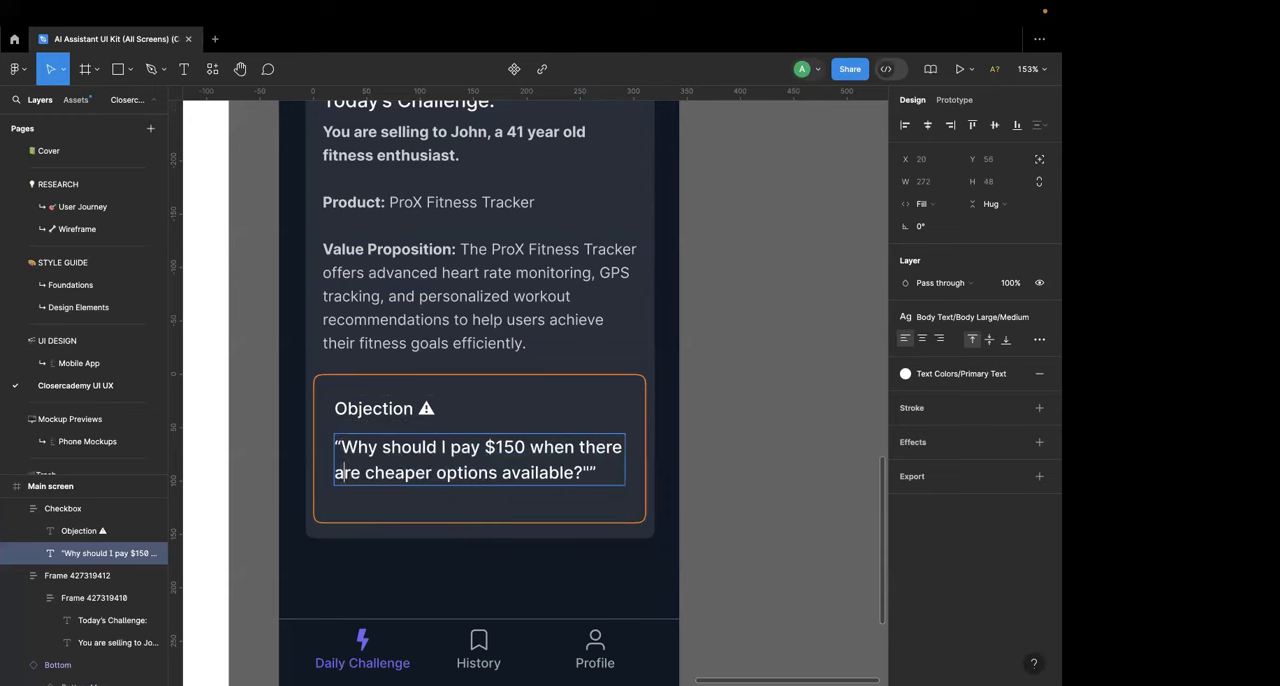
pyautogui.press('End')
pyautogui.press('BackSpace')
# Step: Format the whole quote in the orange-outlined box as Inter Bold Italic at size 14
pyautogui.hotkey('ctrl', 'a')
pyautogui.press('Escape')
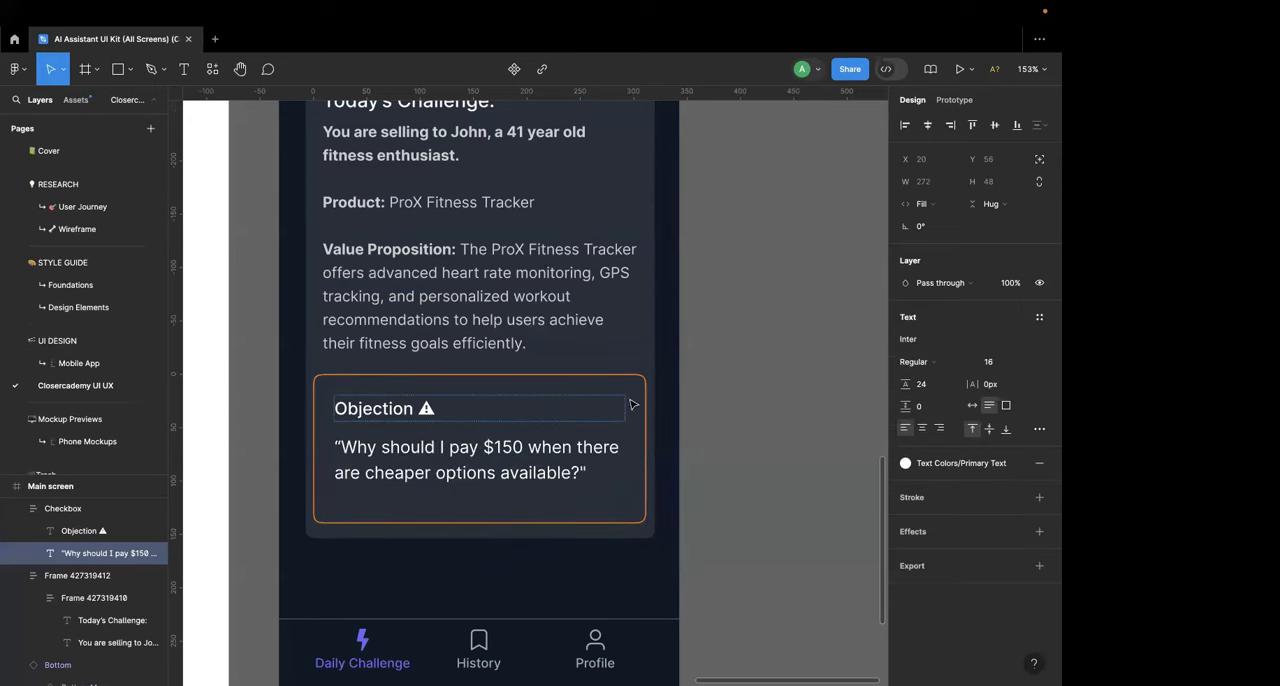
pyautogui.click(993, 366)
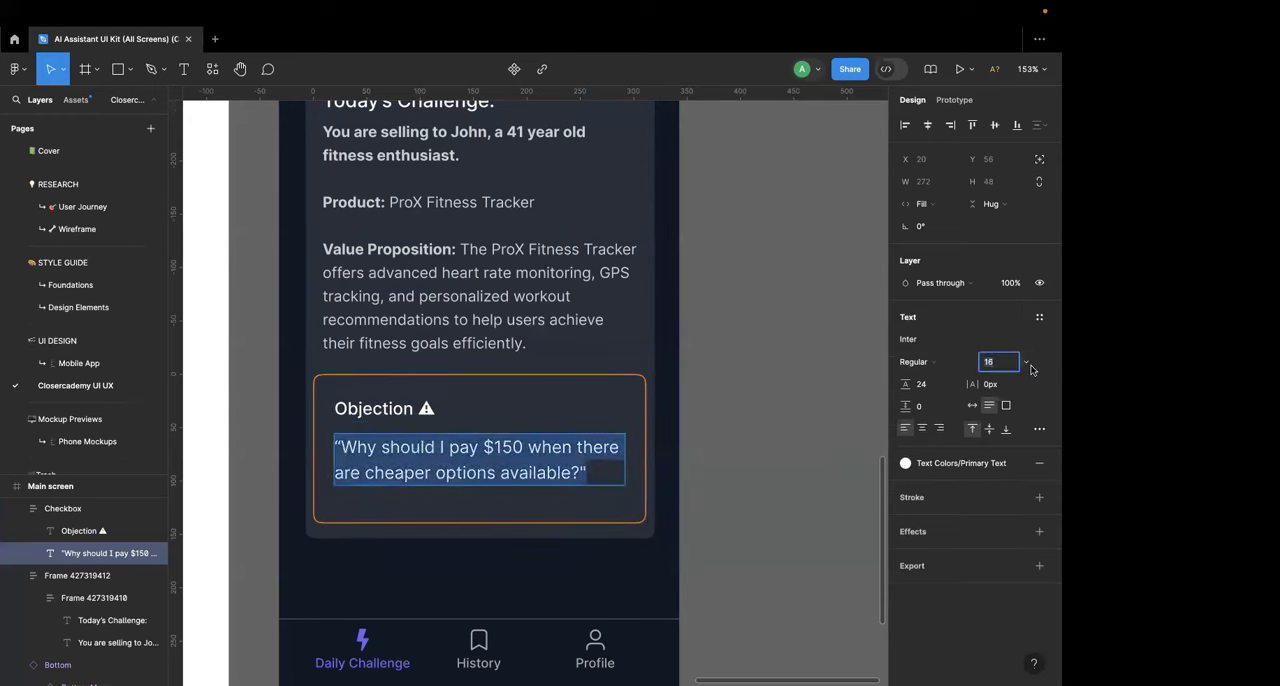
pyautogui.click(1027, 363)
pyautogui.click(1000, 340)
pyautogui.rightClick(706, 408)
pyautogui.press('super+b')
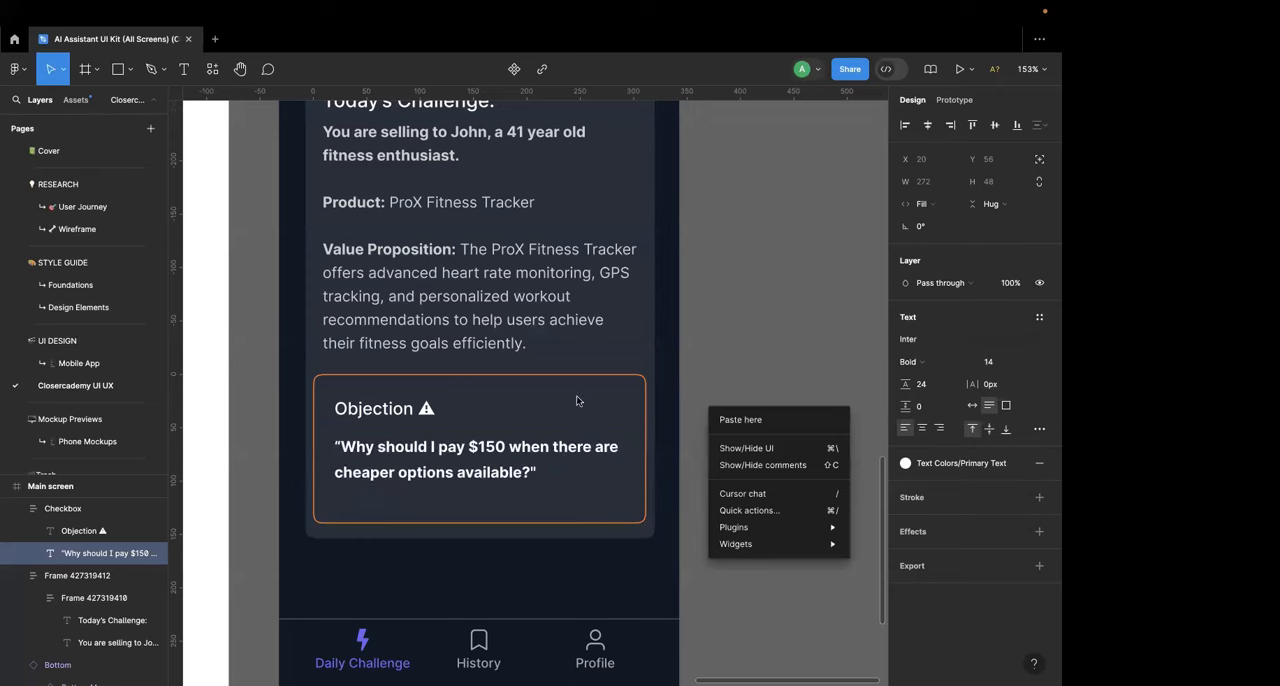
pyautogui.click(543, 459)
pyautogui.press('super+i')
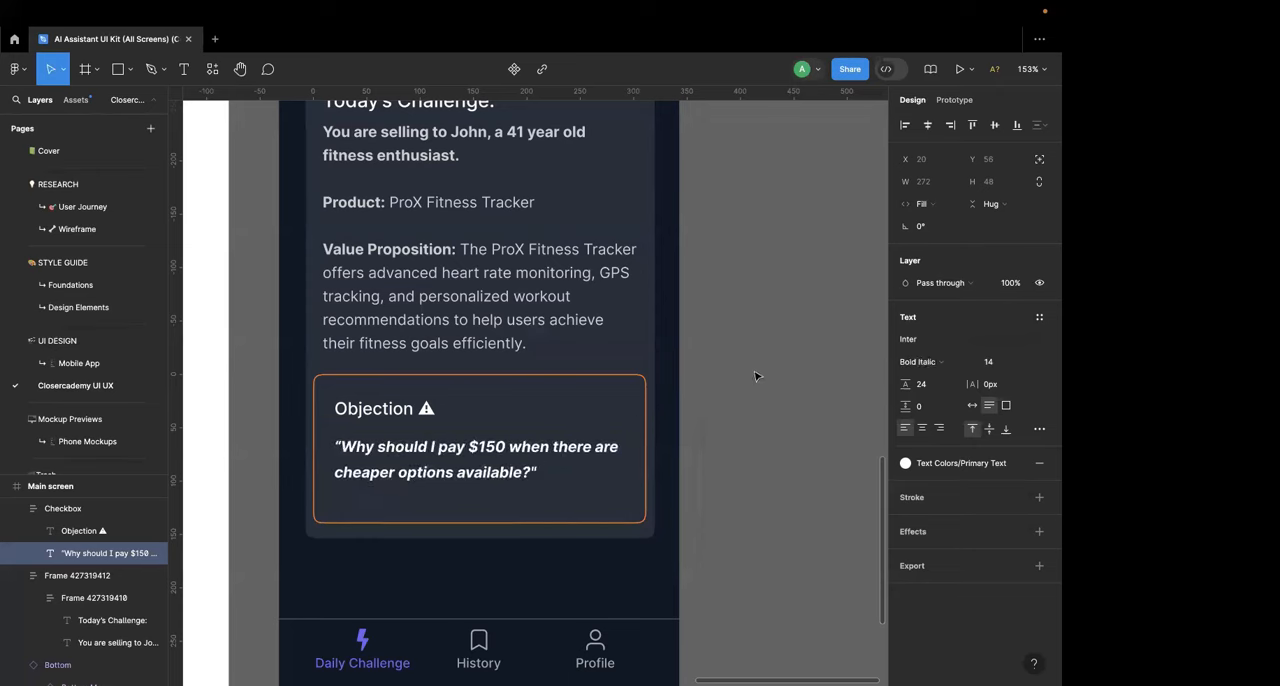
pyautogui.click(755, 376)
# Step: Apply the Custom Colors/Red library style to the "Objection" heading, including its warning emoji
pyautogui.doubleClick(401, 404)
pyautogui.doubleClick(401, 404)
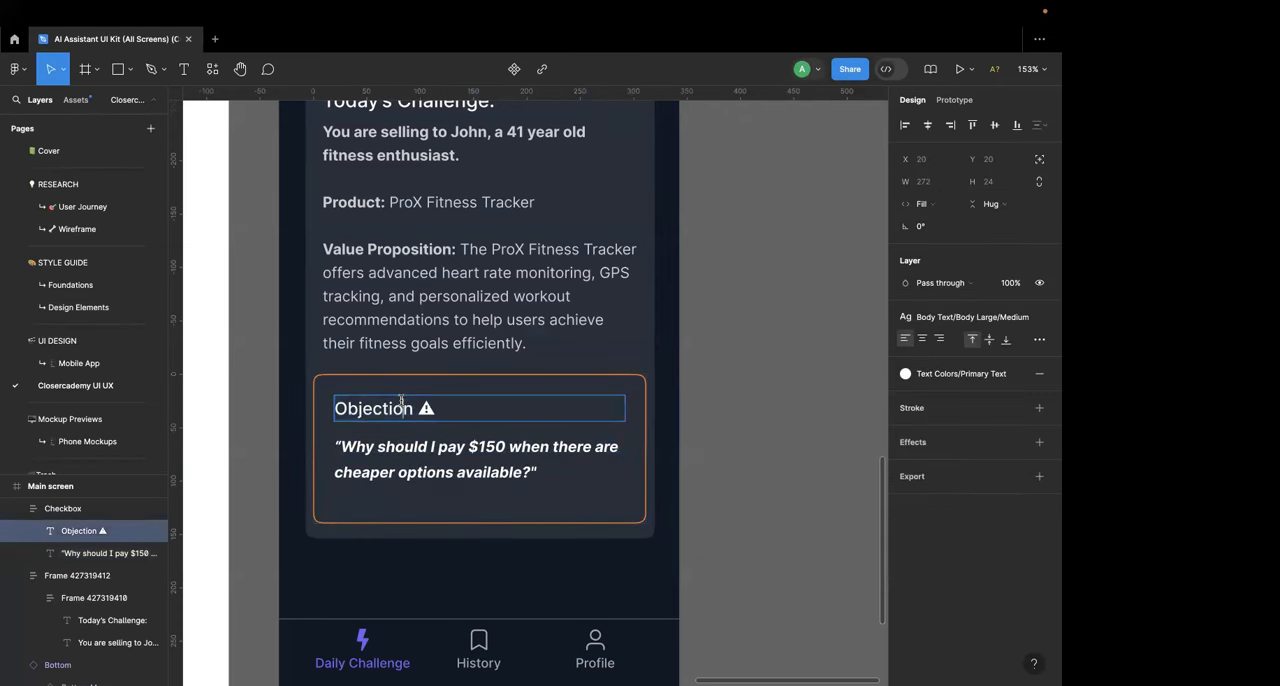
pyautogui.press('super+a')
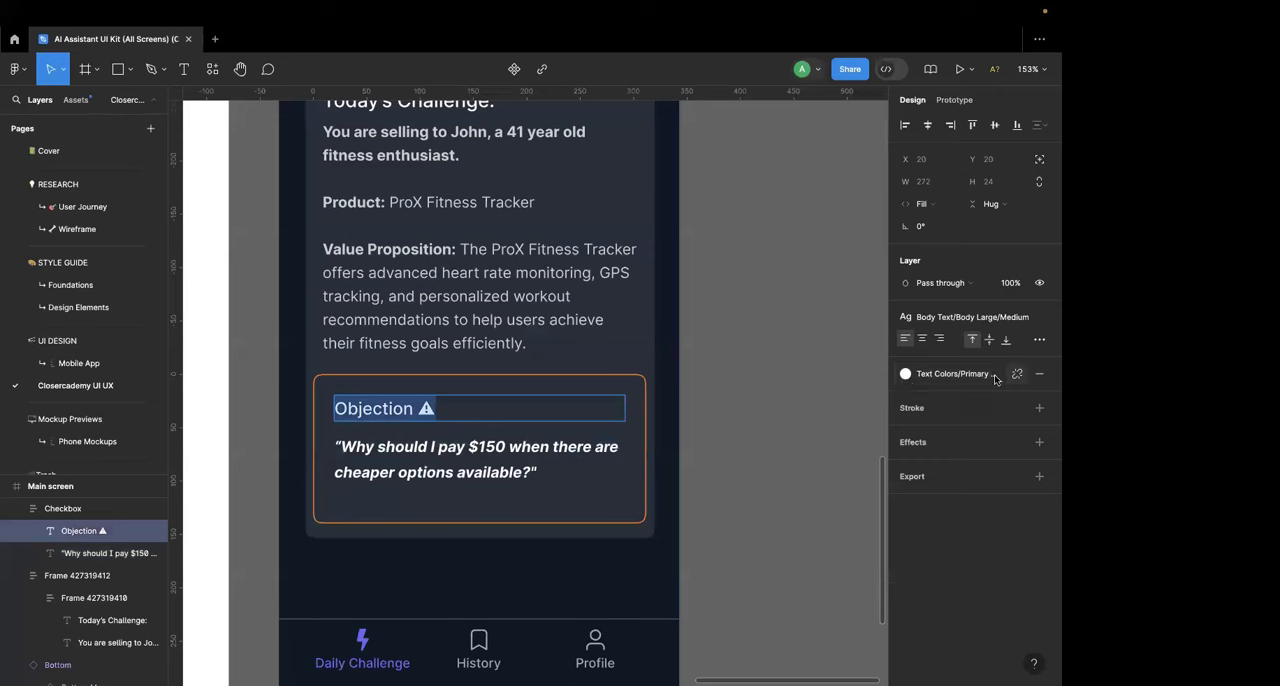
pyautogui.click(906, 373)
pyautogui.scroll(4, 825, 572)
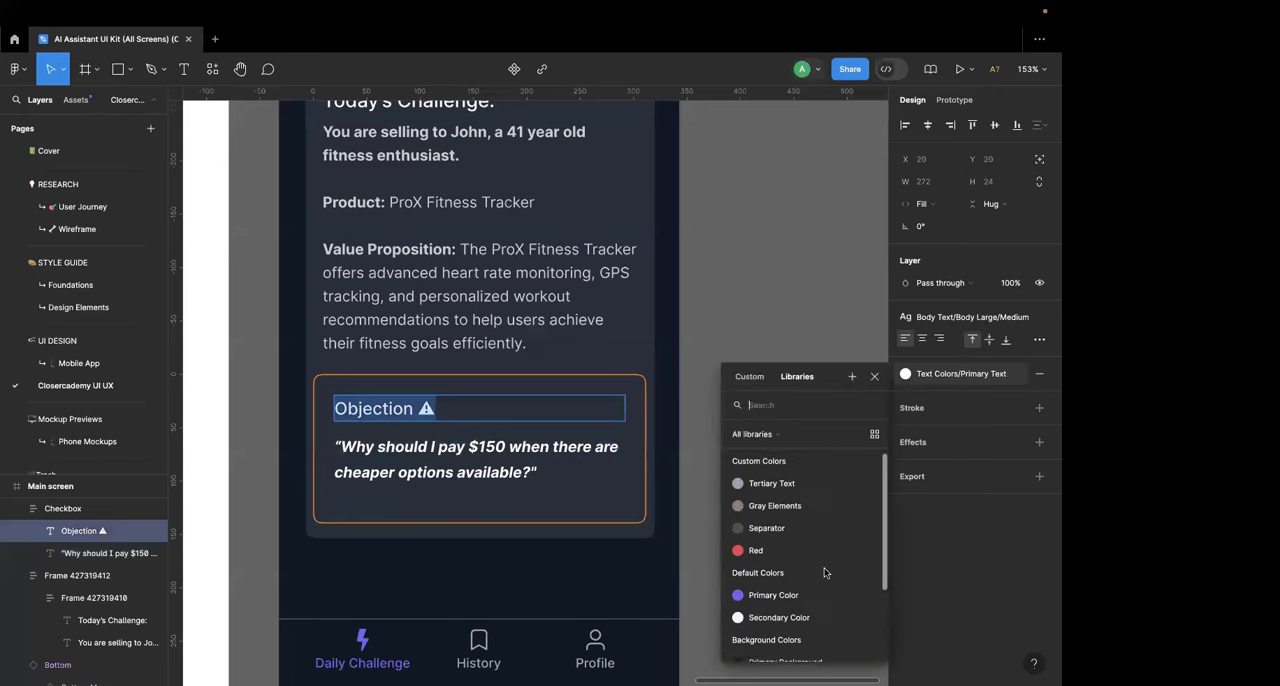
pyautogui.click(767, 558)
pyautogui.press('Escape')
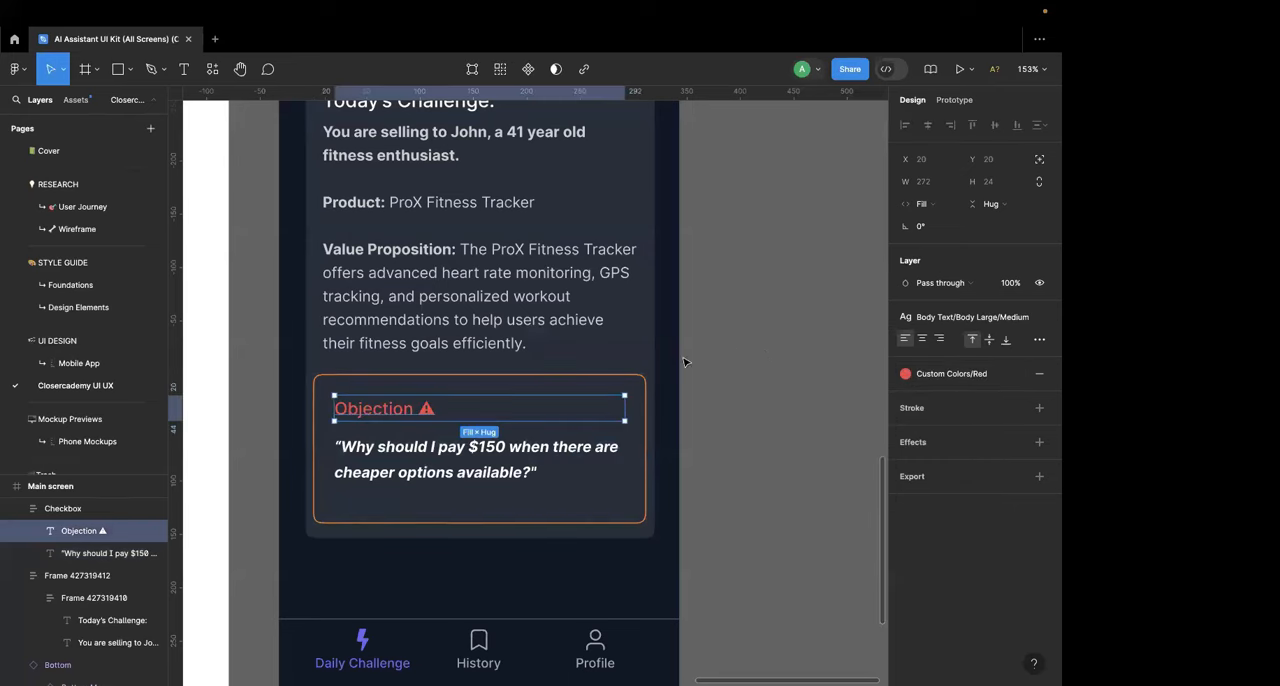
# Step: Detach the "Objection" heading's color style and recolor it with the orange sampled from the box's outline
pyautogui.click(1018, 374)
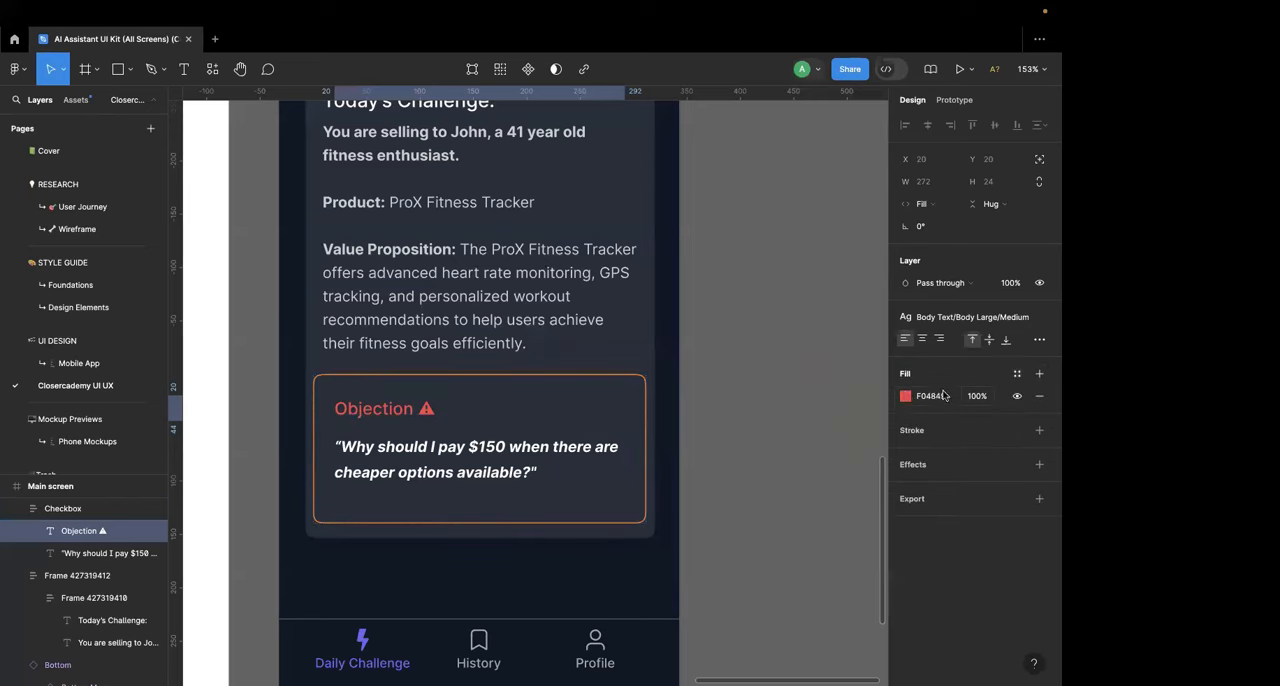
pyautogui.click(906, 396)
pyautogui.click(740, 518)
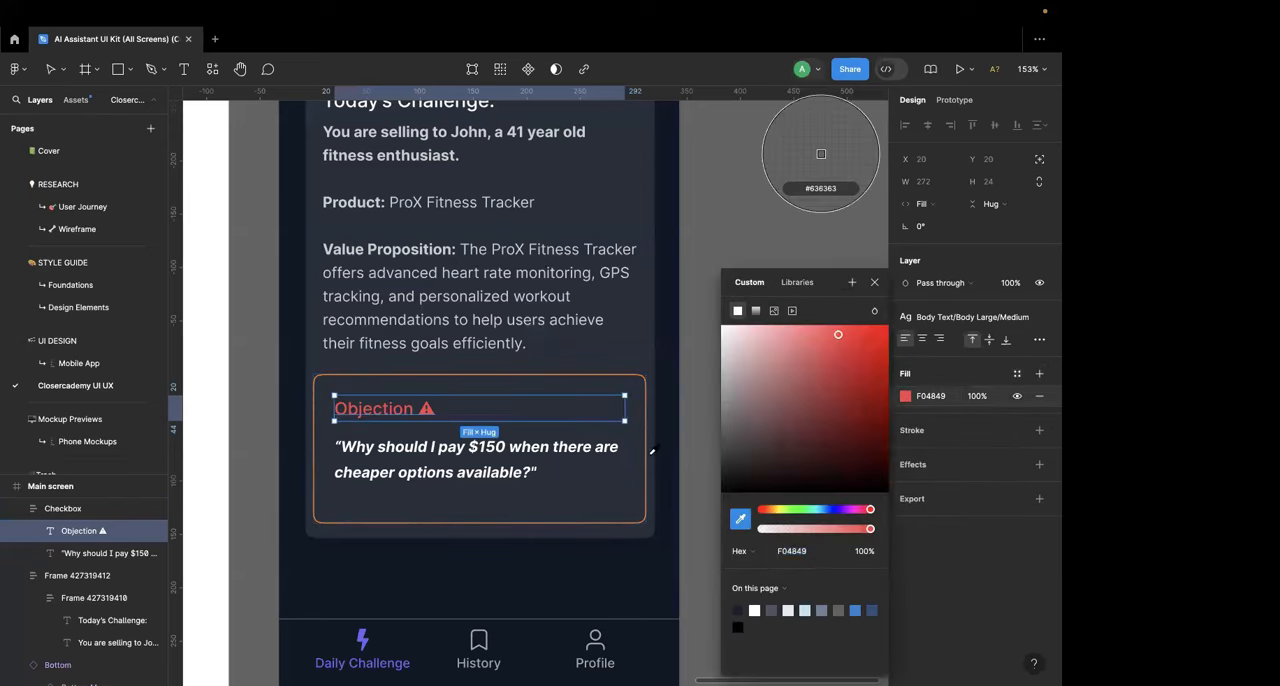
pyautogui.click(648, 460)
pyautogui.click(688, 373)
# Step: Extend the Main screen frame downward to a height of about 867
pyautogui.scroll(-2, 688, 373)
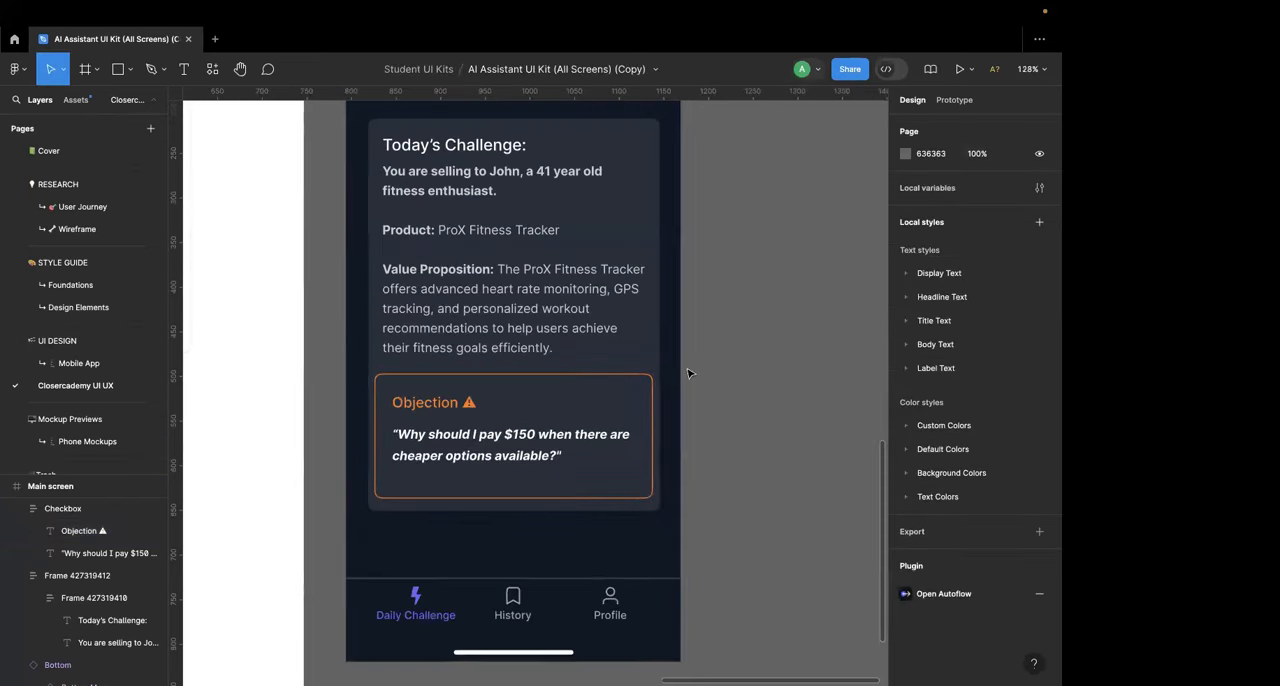
pyautogui.scroll(-3, 688, 373)
pyautogui.scroll(2, 688, 373)
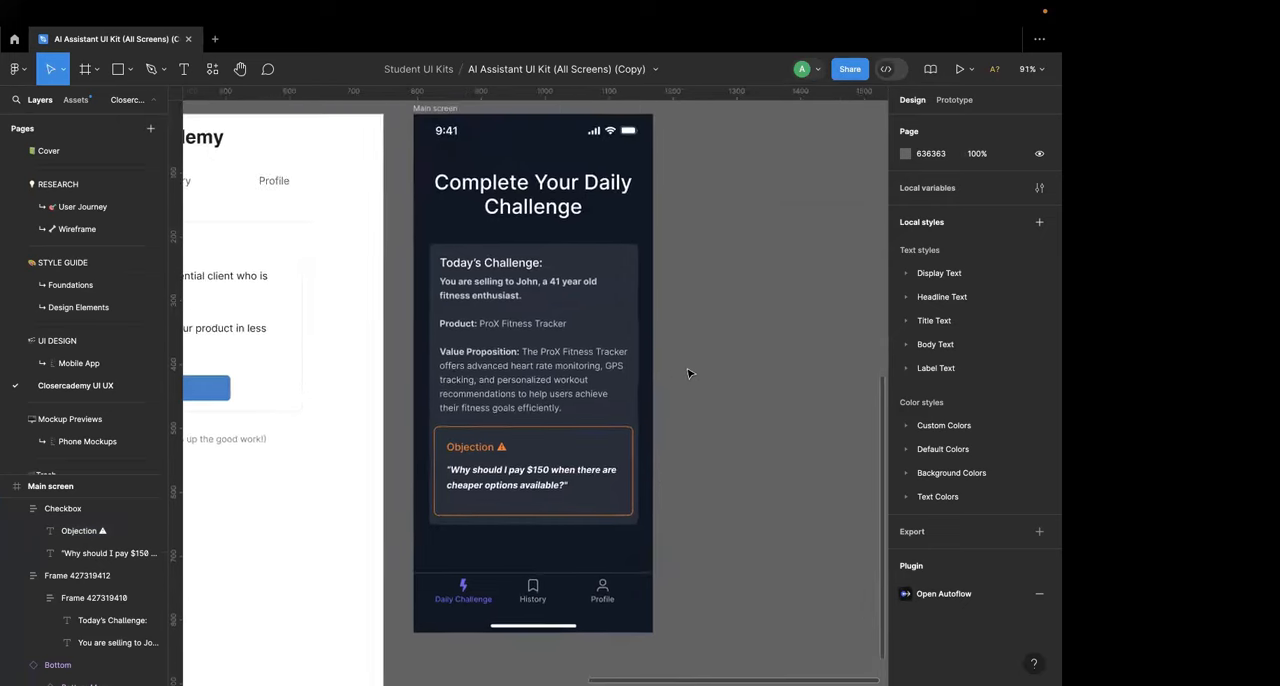
pyautogui.scroll(2, 678, 367)
pyautogui.scroll(-3, 677, 365)
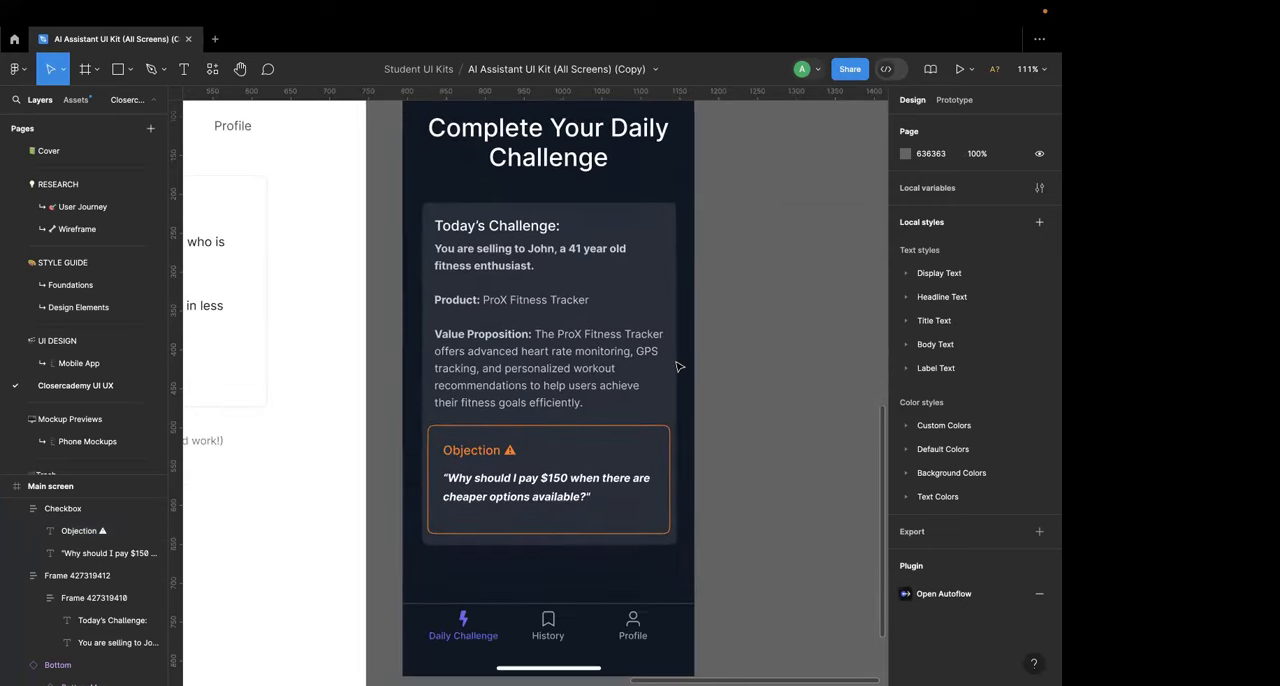
pyautogui.scroll(-2, 588, 520)
pyautogui.scroll(2, 588, 526)
pyautogui.scroll(-2, 575, 474)
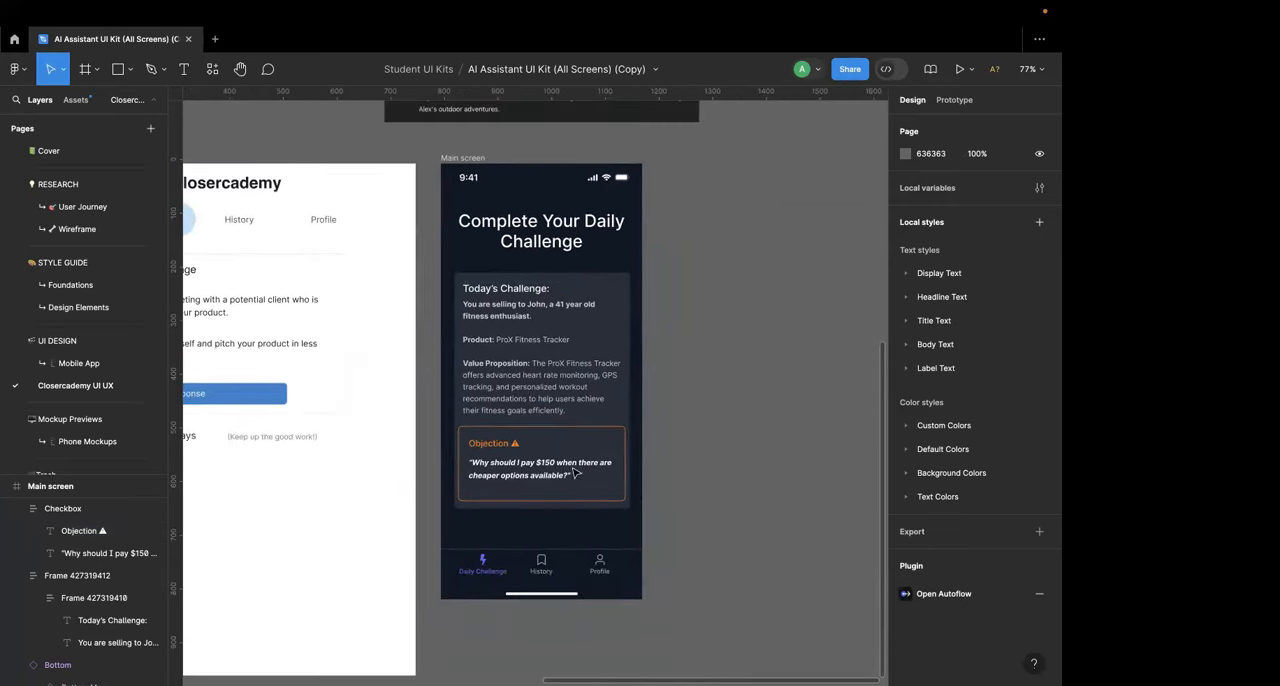
pyautogui.click(468, 159)
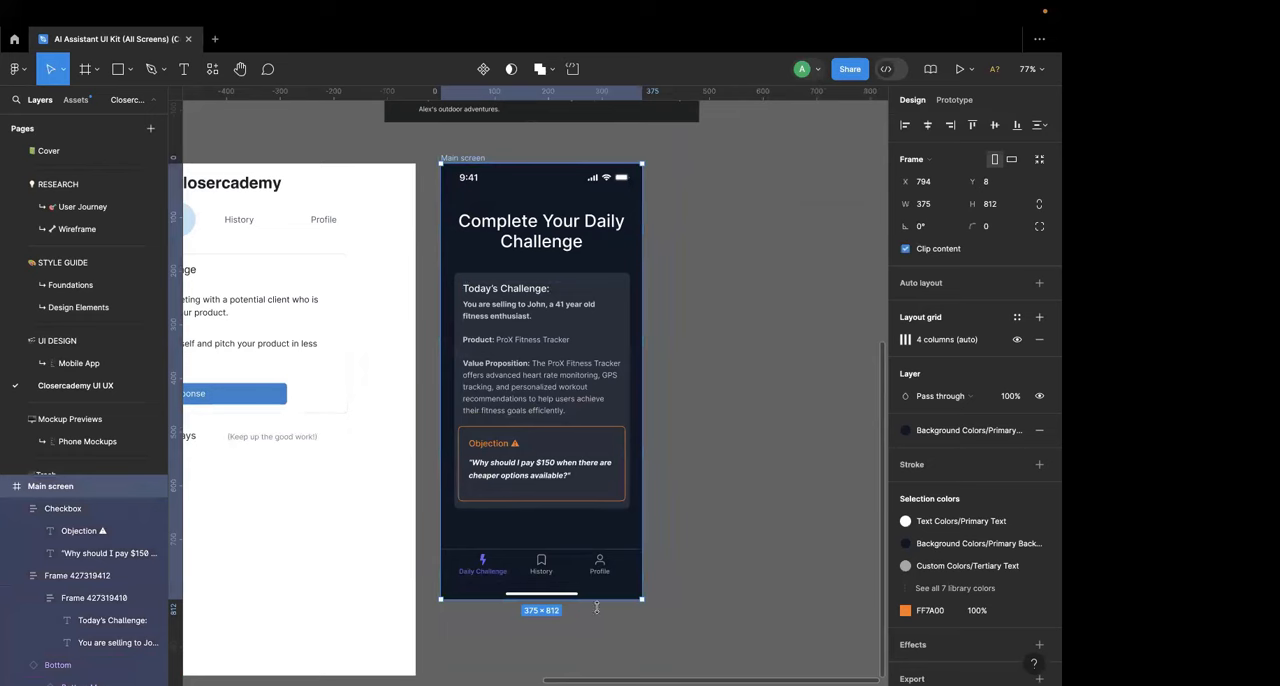
pyautogui.moveTo(597, 605); pyautogui.dragTo(598, 636)
pyautogui.click(675, 552)
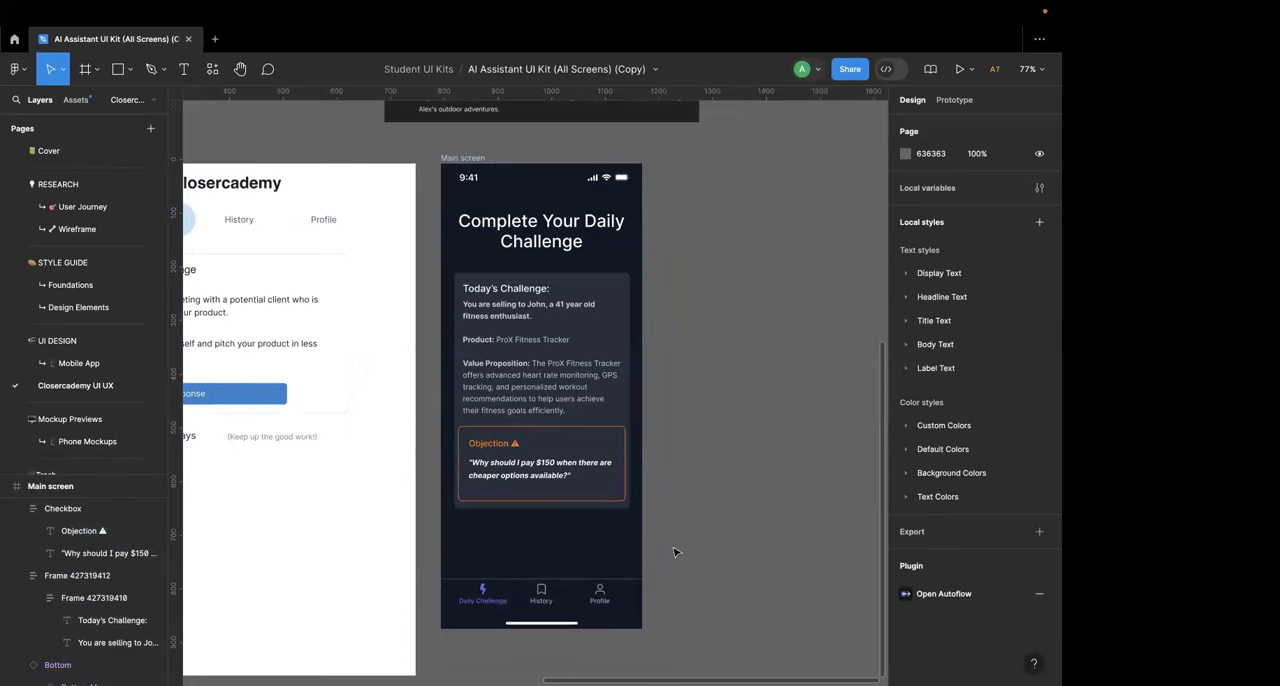
pyautogui.click(597, 620)
pyautogui.moveTo(597, 618); pyautogui.dragTo(595, 666)
pyautogui.click(681, 568)
pyautogui.press('super+z')
pyautogui.press('super+z')
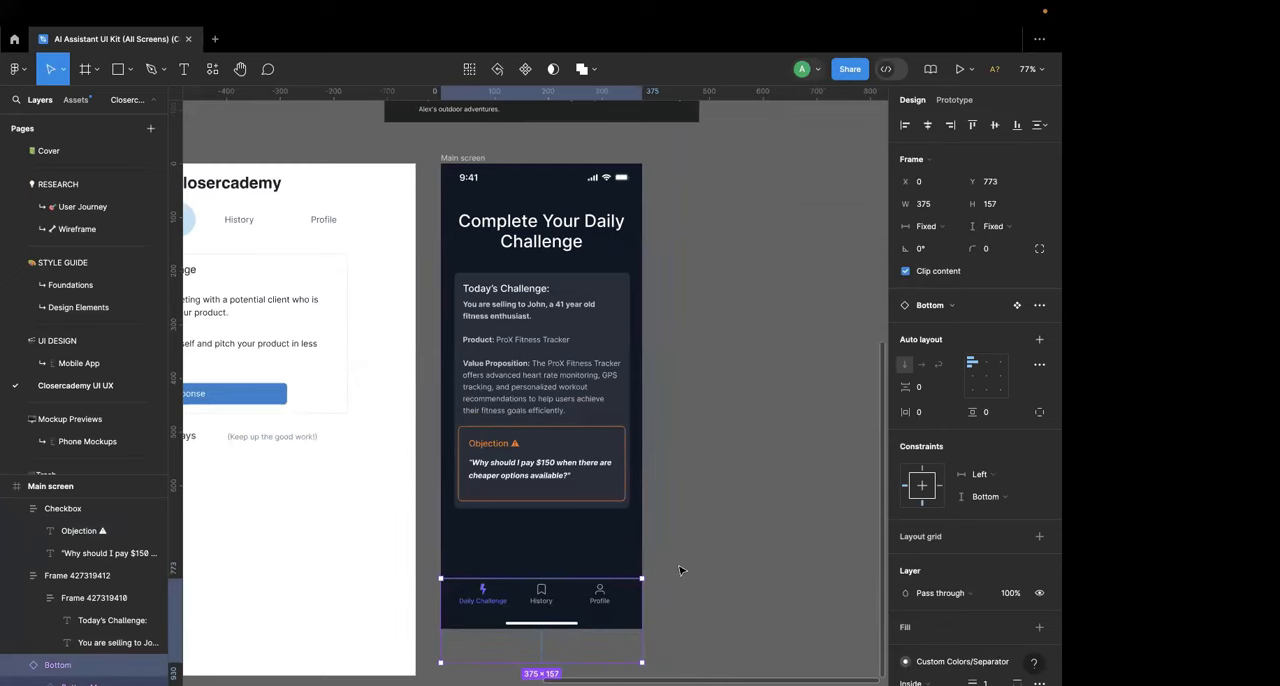
# Step: Extend the Main screen frame further downward to leave more empty space between the challenge card and the bottom navigation
pyautogui.click(477, 160)
pyautogui.scroll(-3, 540, 400)
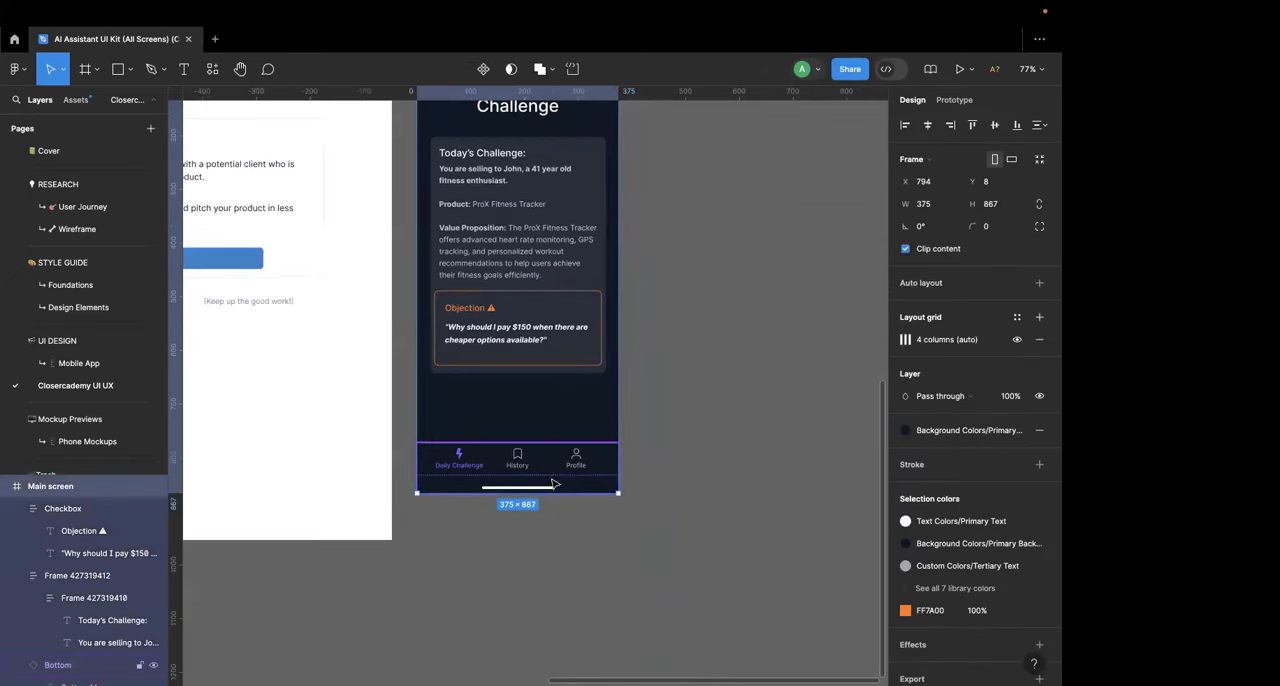
pyautogui.moveTo(550, 492); pyautogui.dragTo(551, 570)
pyautogui.click(678, 424)
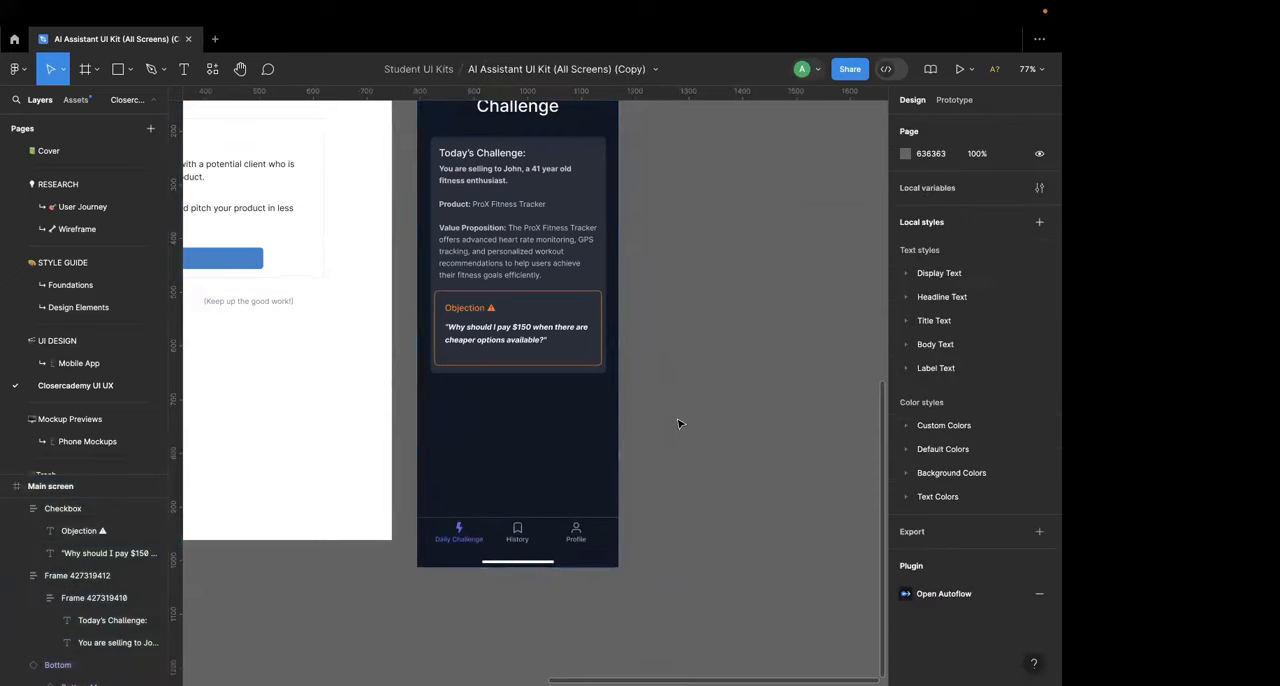
# Step: Compare the Main screen with the Closercademy wireframe to check which Daily Challenge elements are still missing
pyautogui.scroll(-6, 678, 424)
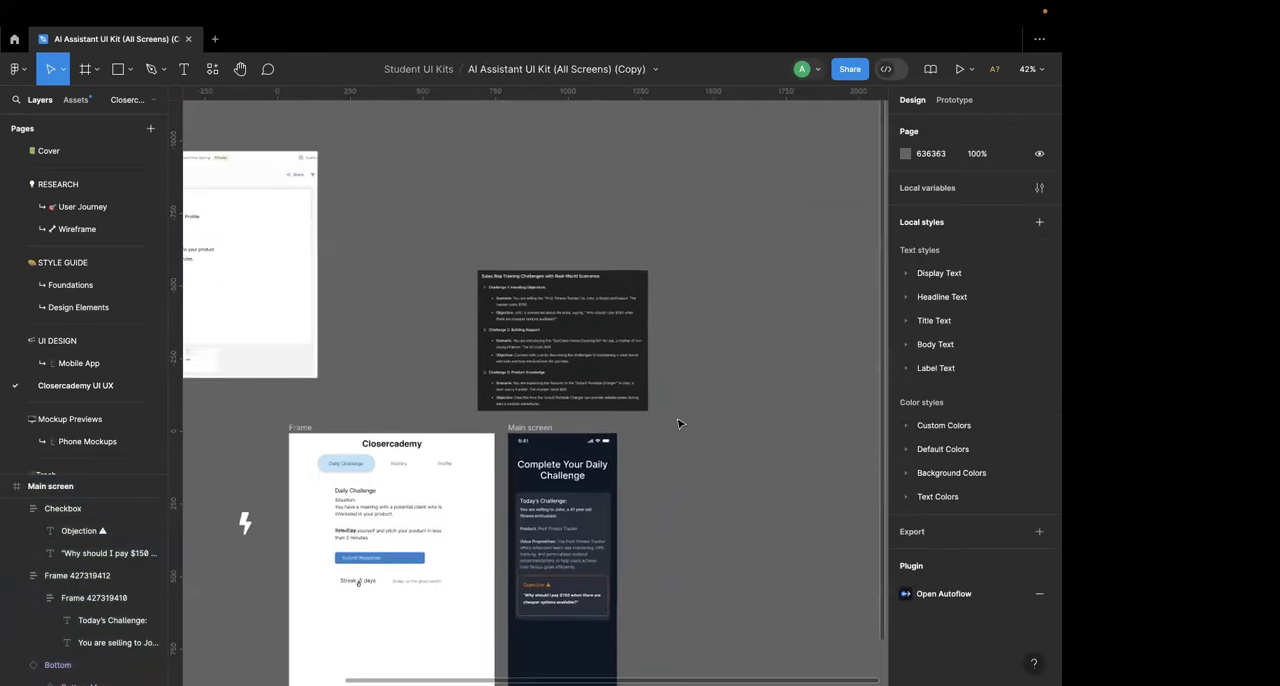
pyautogui.scroll(4, 678, 424)
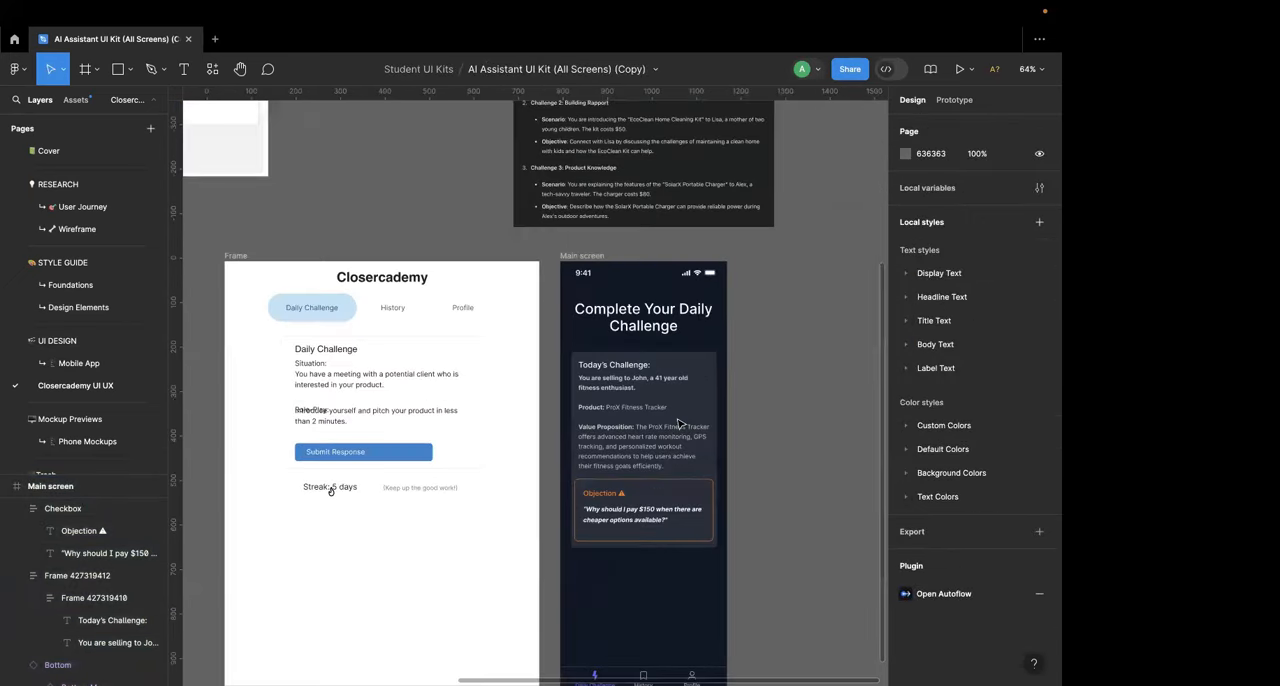
pyautogui.scroll(-1, 678, 424)
pyautogui.hscroll(1, 678, 424)
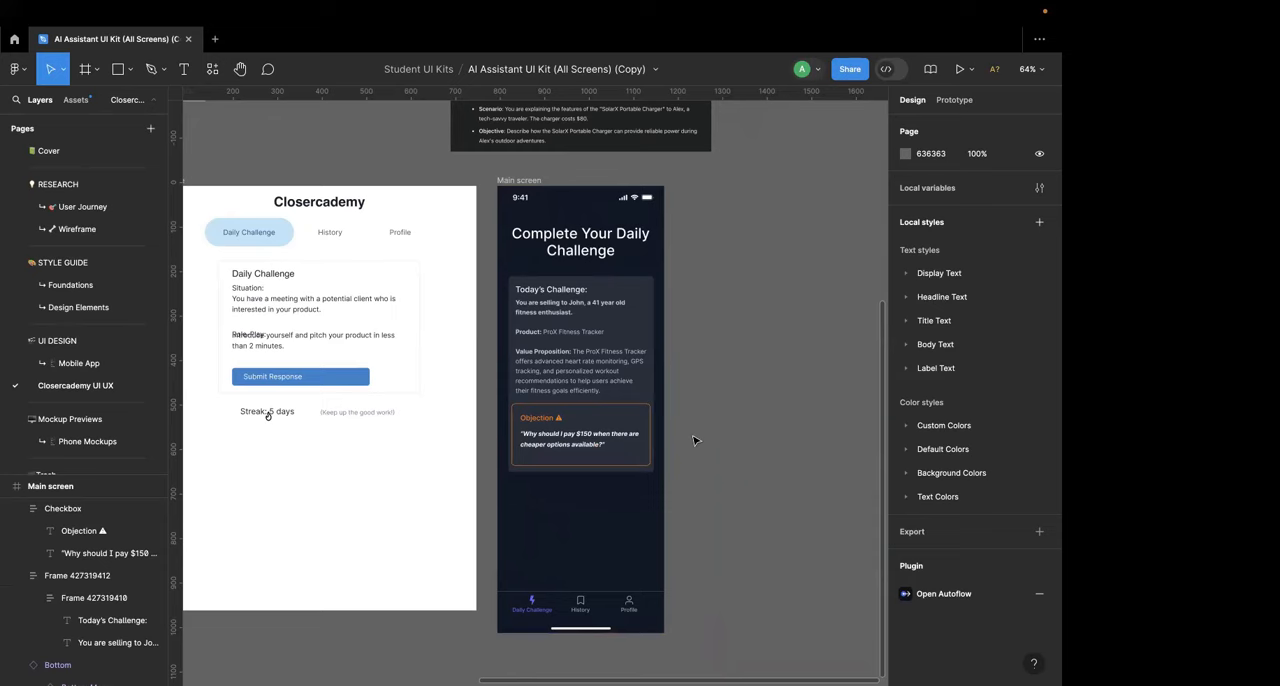
pyautogui.scroll(-2, 695, 440)
pyautogui.hscroll(1, 695, 440)
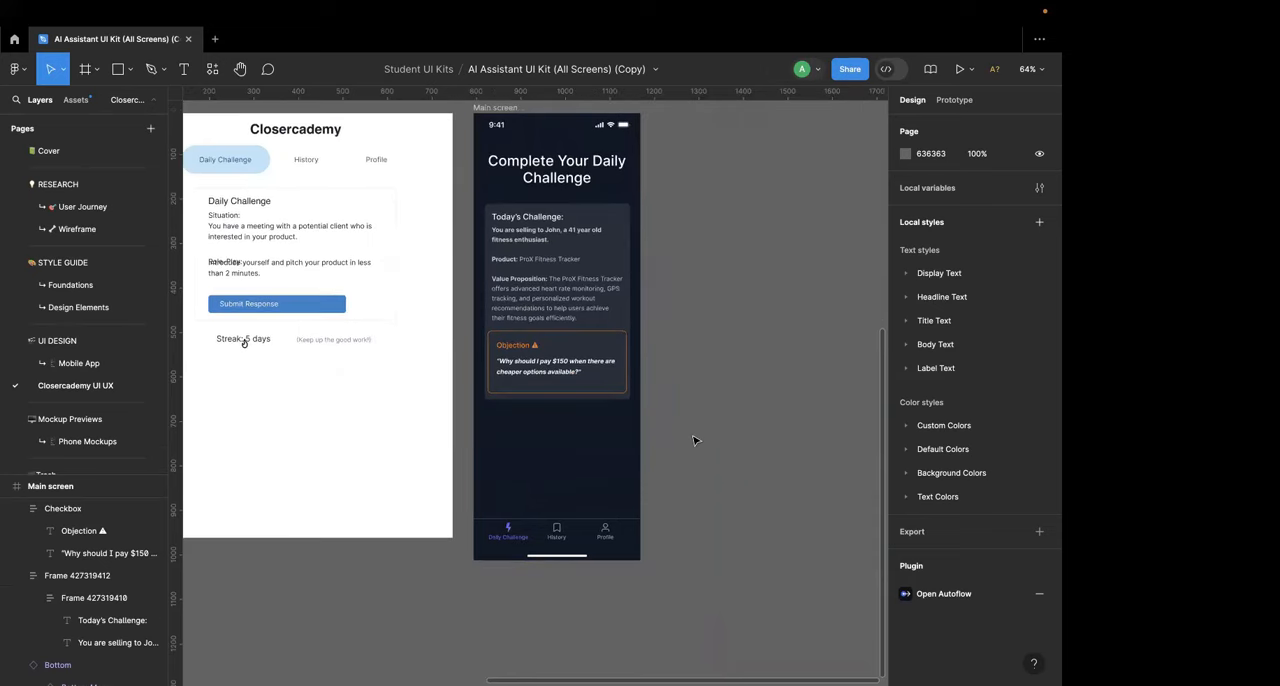
# Step: Browse the UI kit's Mobile App screens for an element that can serve as the response control
pyautogui.click(70, 363)
pyautogui.click(483, 428)
pyautogui.scroll(-15, 483, 428)
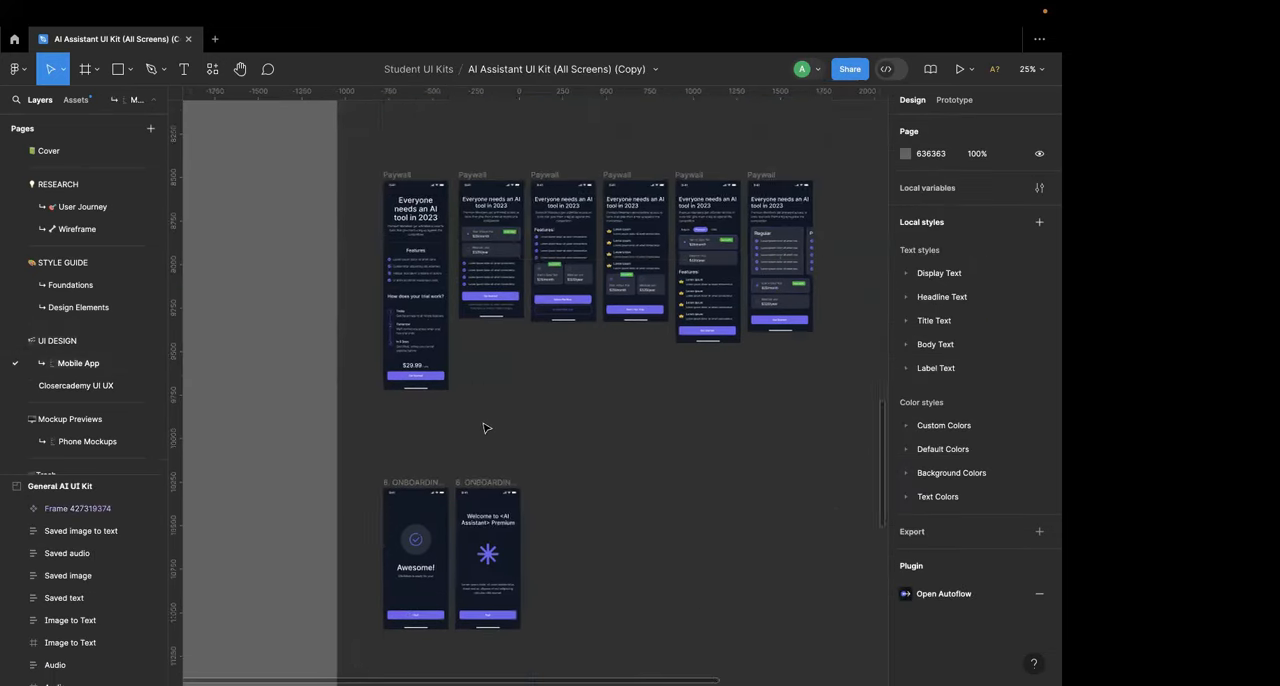
pyautogui.scroll(-5, 483, 428)
pyautogui.hscroll(1, 483, 428)
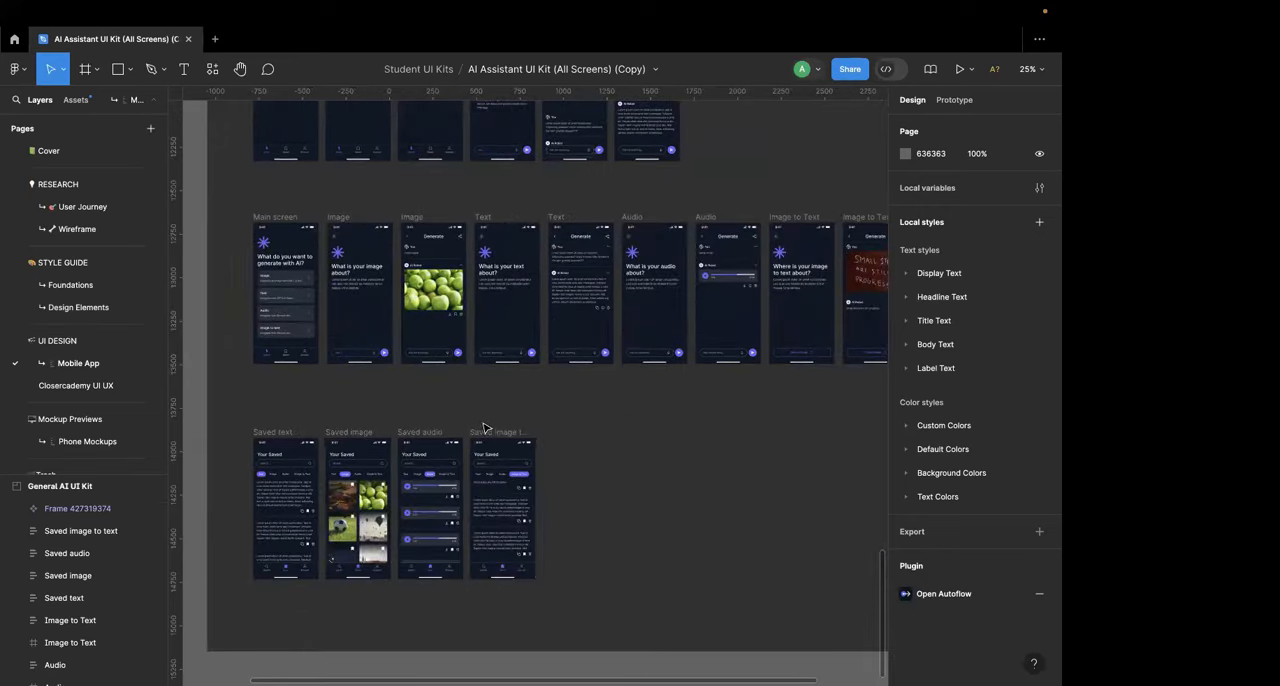
pyautogui.hscroll(2, 483, 428)
pyautogui.scroll(5, 548, 321)
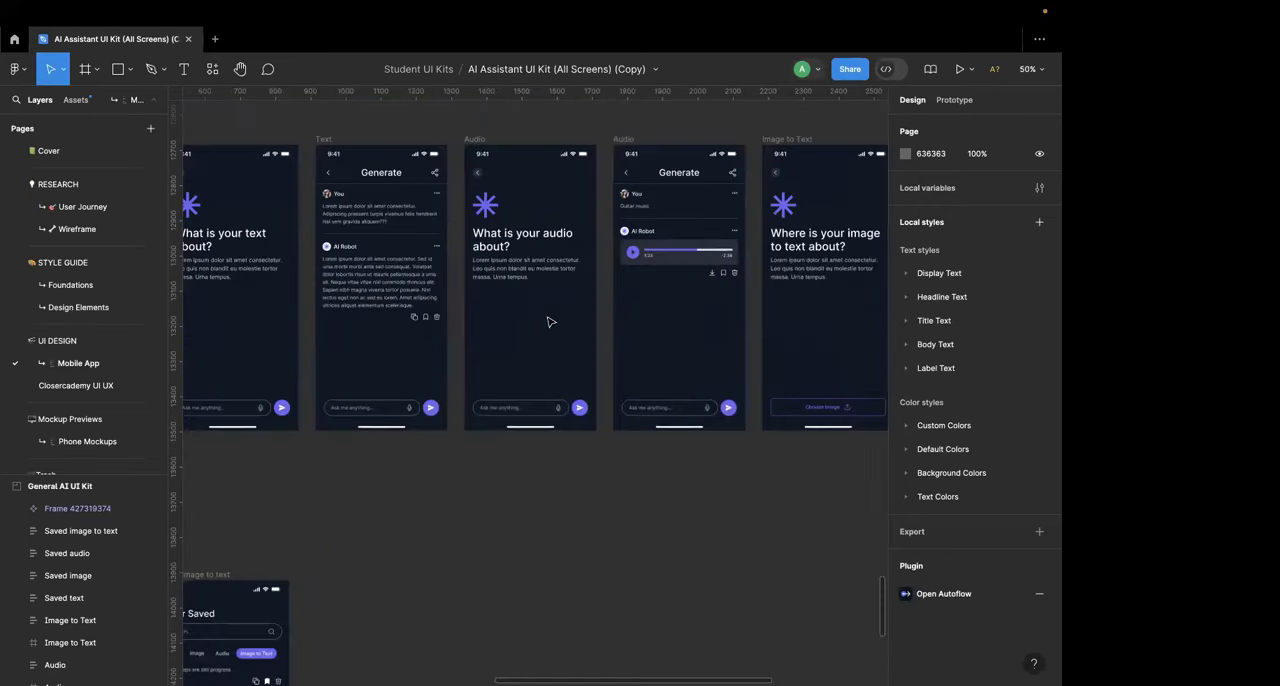
pyautogui.scroll(-5, 548, 321)
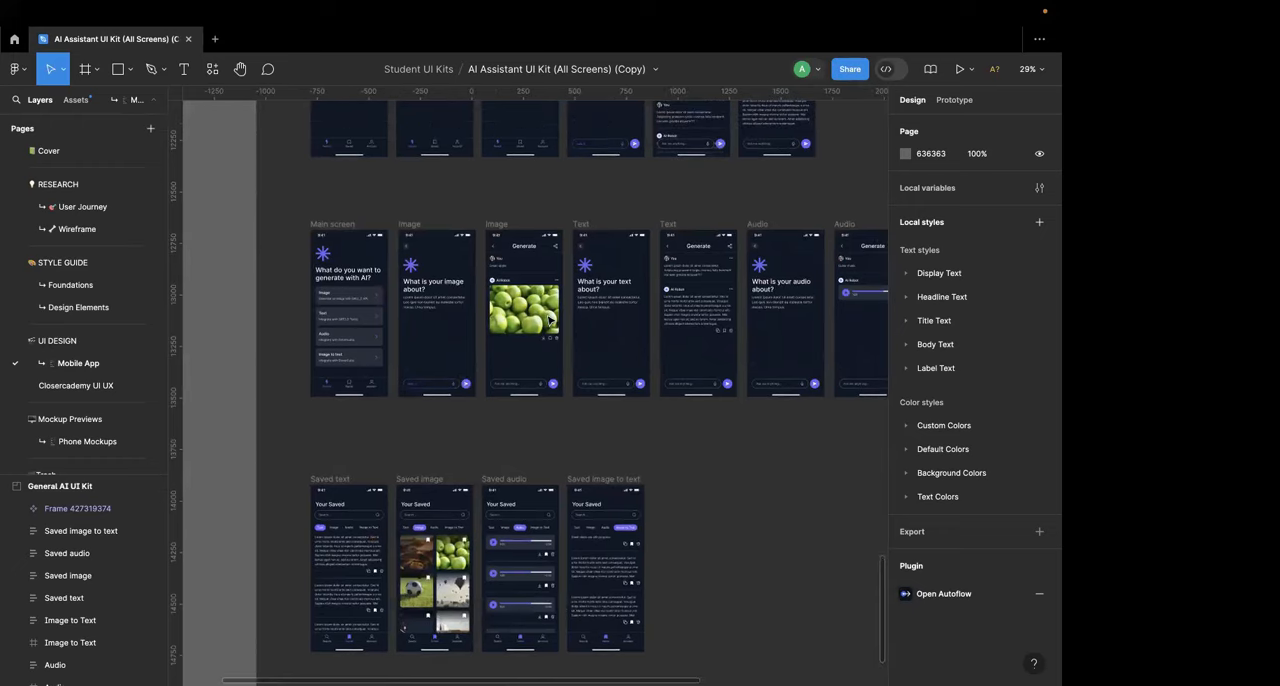
pyautogui.scroll(6, 420, 406)
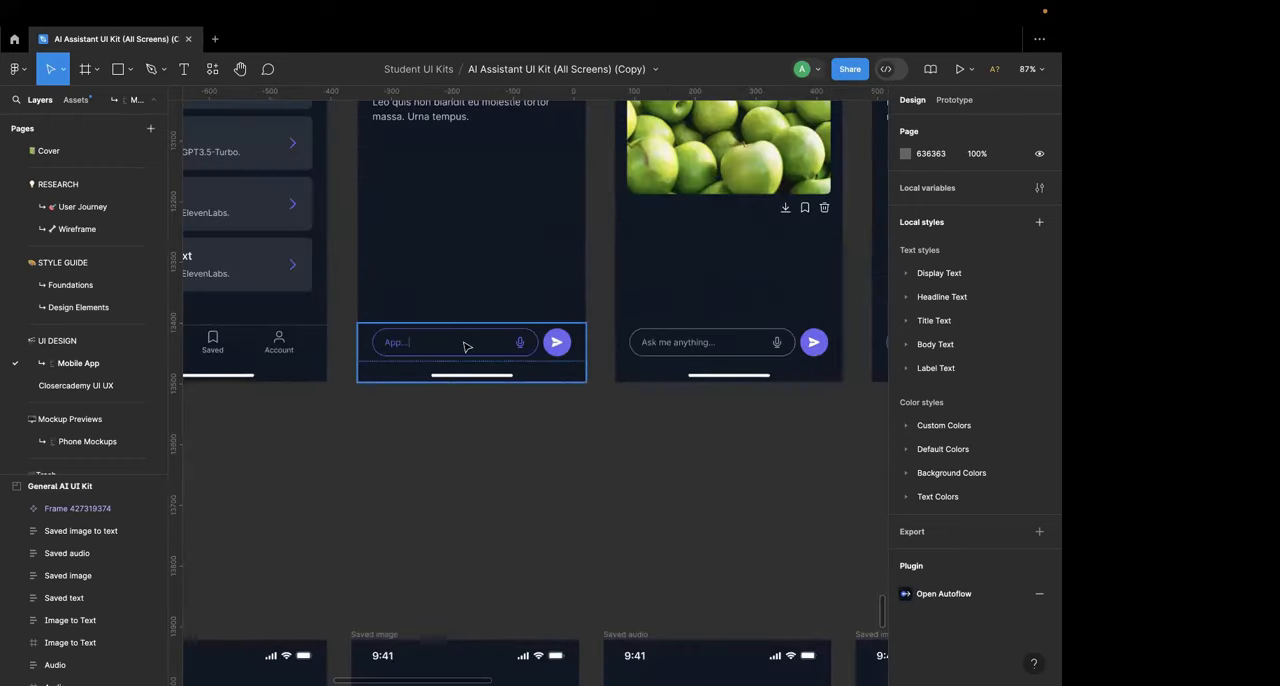
pyautogui.scroll(-3, 463, 347)
pyautogui.scroll(-2, 463, 347)
pyautogui.scroll(4, 463, 347)
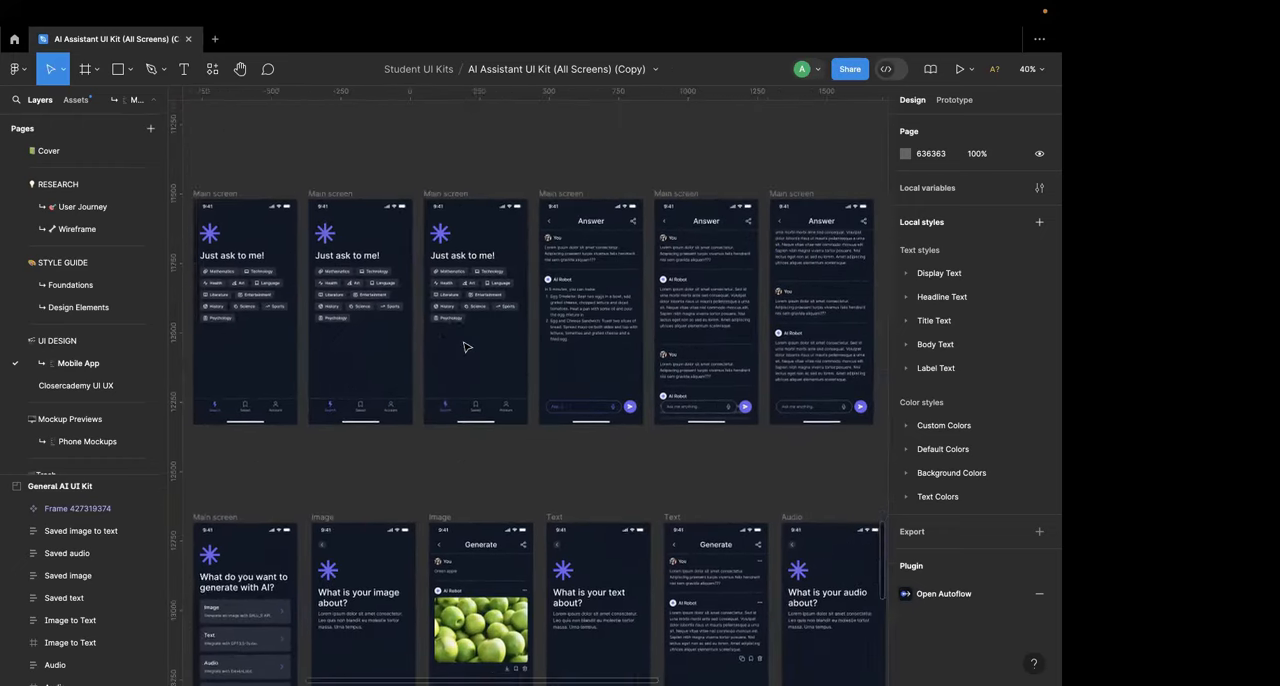
pyautogui.scroll(-6, 463, 347)
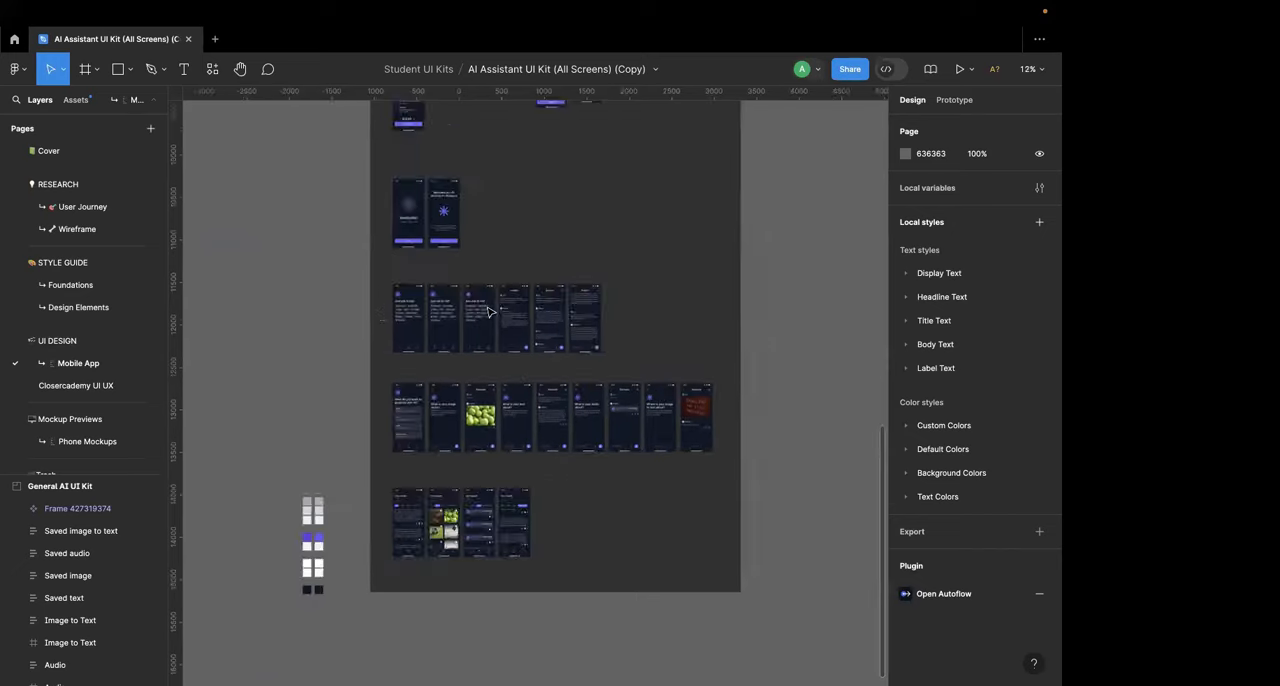
pyautogui.click(430, 412)
pyautogui.scroll(6, 435, 405)
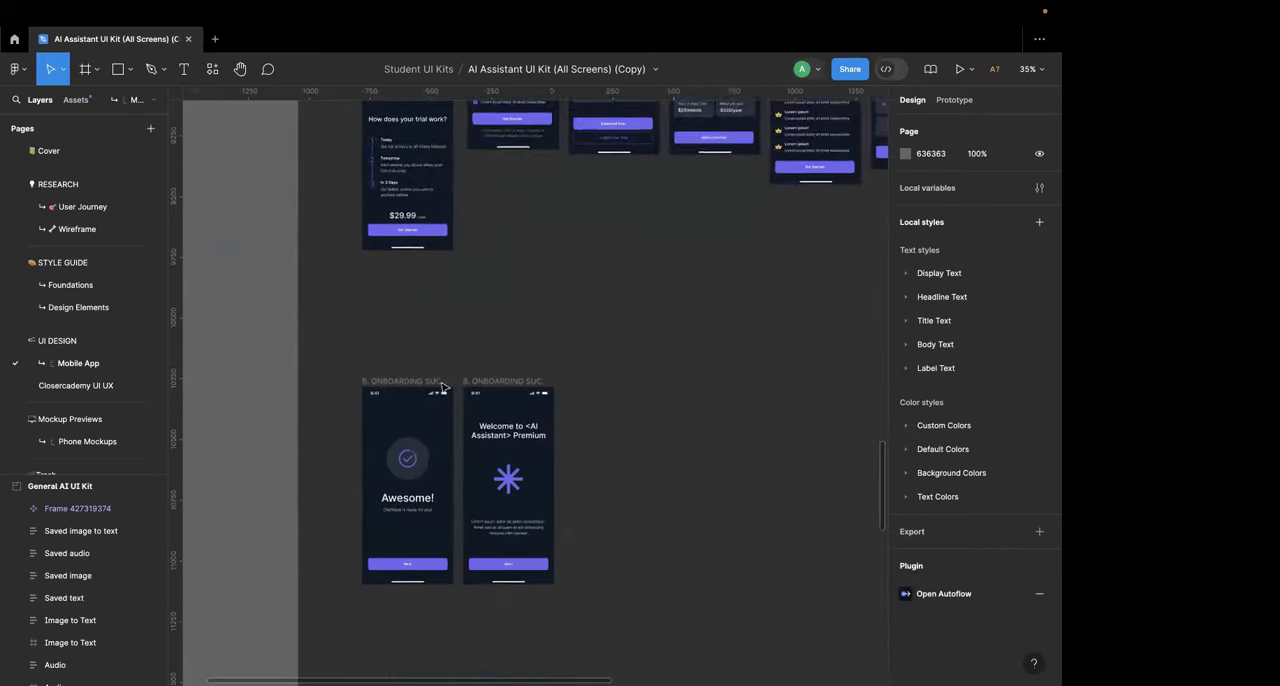
# Step: Copy the circular checkmark badge from the Onboarding Success screen and place it below the challenge card on the Closercademy Main screen
pyautogui.doubleClick(440, 374)
pyautogui.click(466, 352)
pyautogui.click(456, 362)
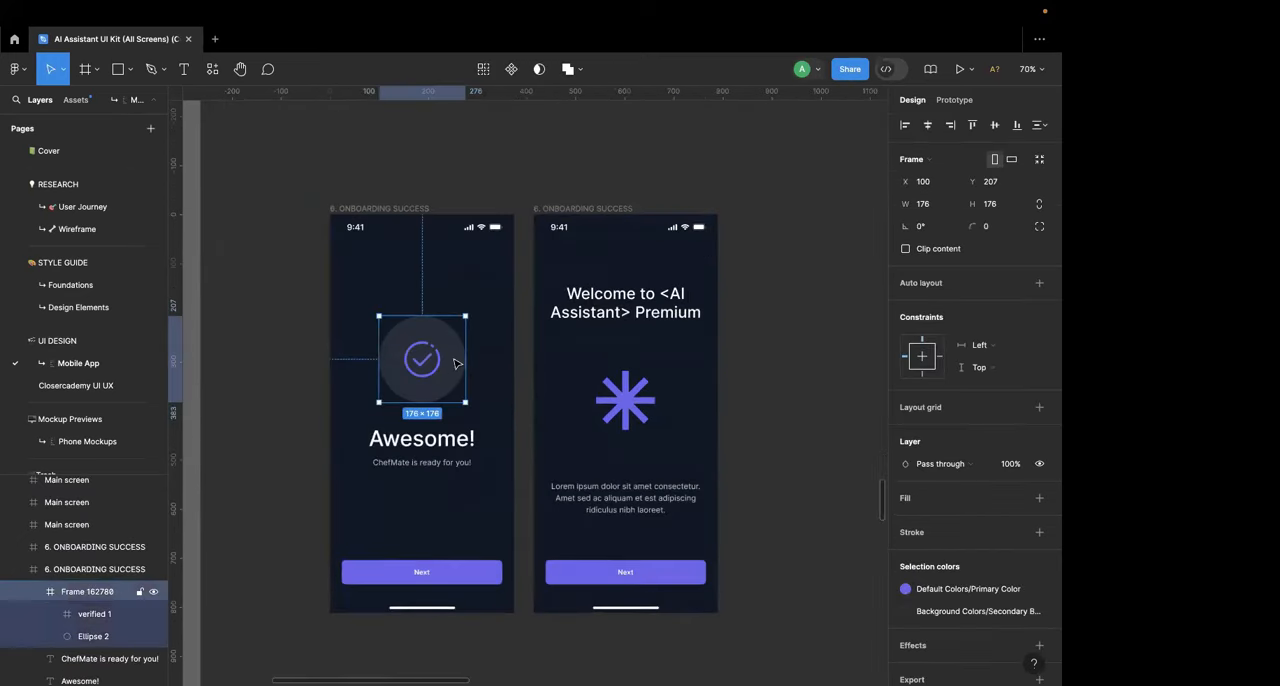
pyautogui.click(78, 385)
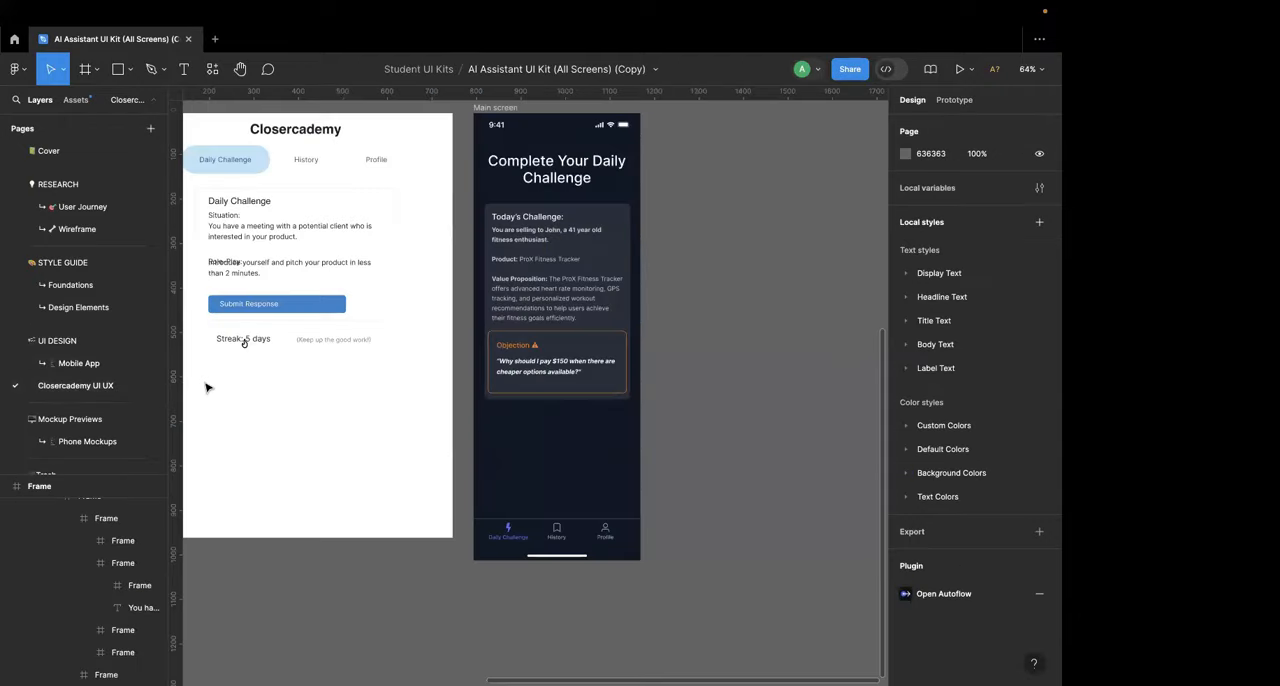
pyautogui.hotkey('ctrl', 'v')
pyautogui.moveTo(523, 391); pyautogui.dragTo(523, 434)
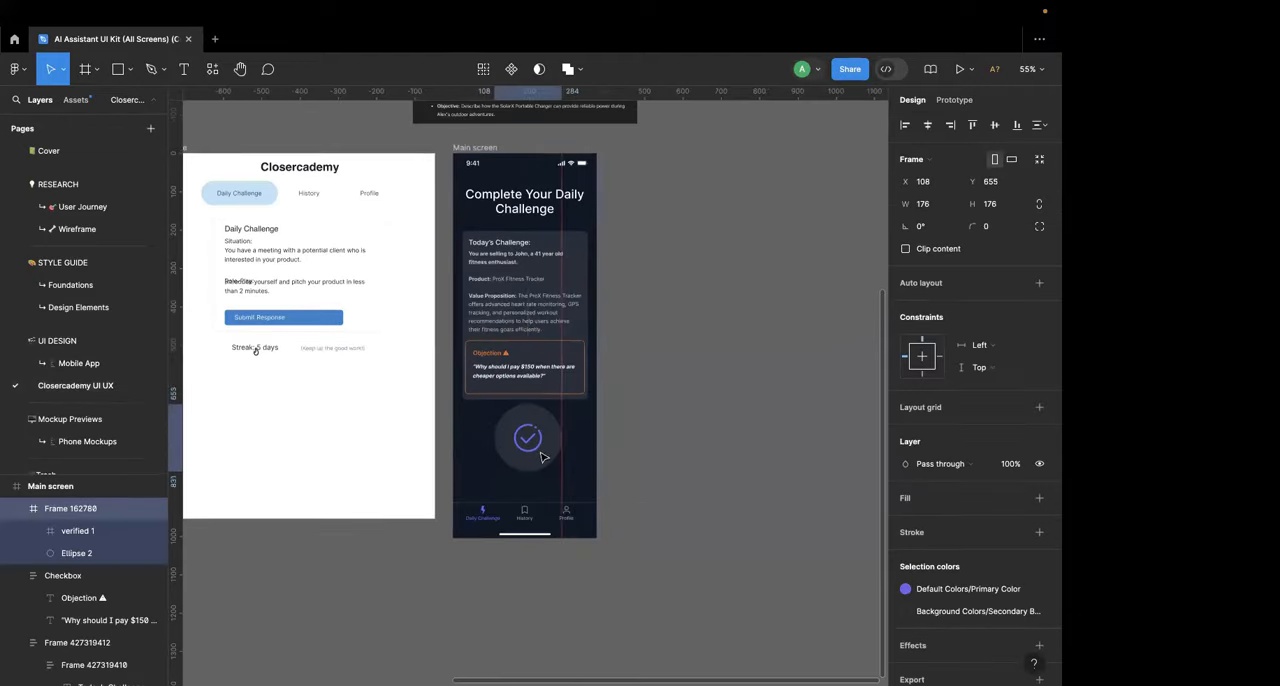
# Step: Try to shrink the pasted checkmark badge by resizing its outer frame
pyautogui.scroll(5, 525, 438)
pyautogui.moveTo(606, 518); pyautogui.dragTo(522, 435)
pyautogui.hotkey('ctrl', 'z')
pyautogui.doubleClick(532, 440)
pyautogui.click(553, 438)
pyautogui.moveTo(604, 518); pyautogui.dragTo(558, 460)
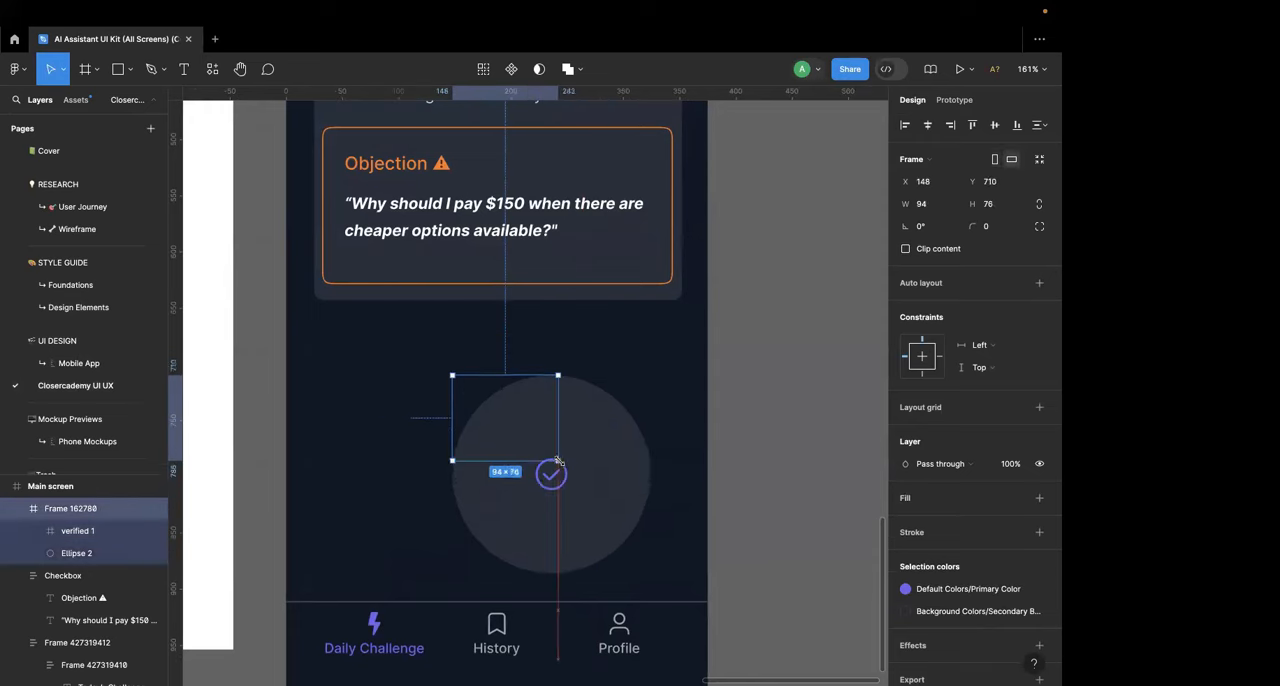
pyautogui.hotkey('ctrl', 'z')
# Step: Shrink the badge's background circle to 46 × 46 around the checkmark icon
pyautogui.doubleClick(569, 468)
pyautogui.moveTo(604, 517); pyautogui.dragTo(478, 391)
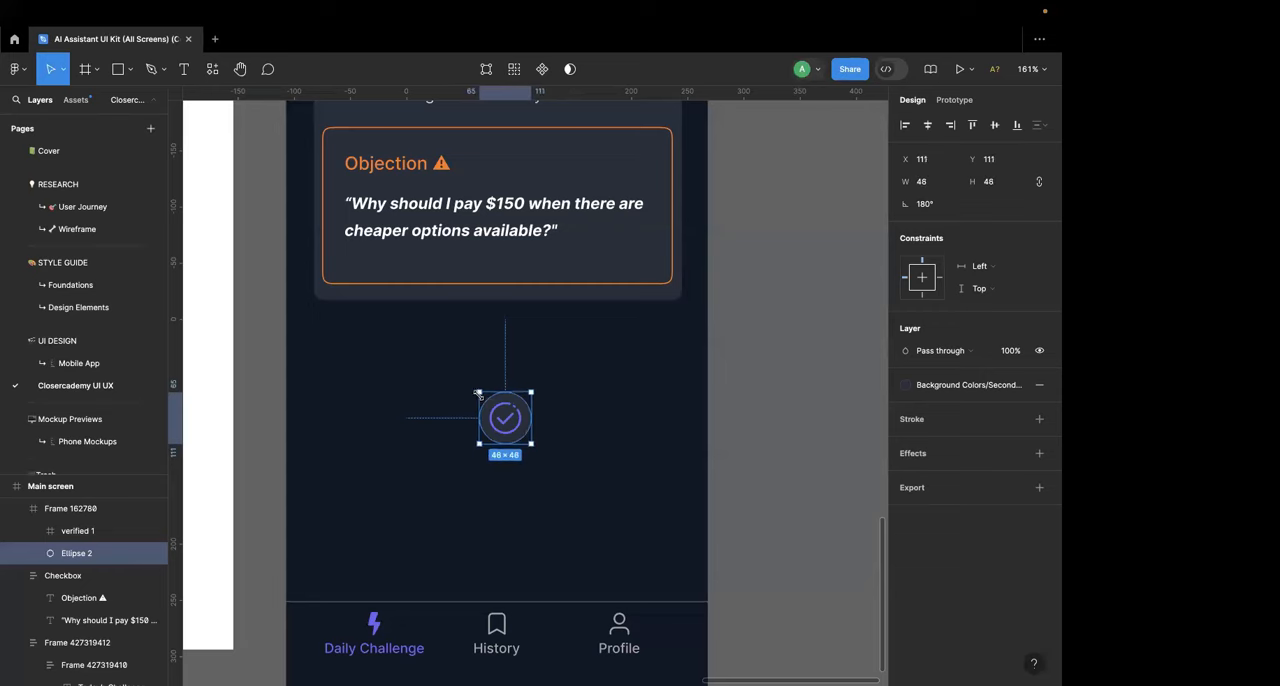
pyautogui.scroll(5, 510, 430)
# Step: Try to reduce the badge's oversized outer frame to fit closer around the small circle
pyautogui.click(587, 421)
pyautogui.scroll(-3, 587, 421)
pyautogui.click(586, 417)
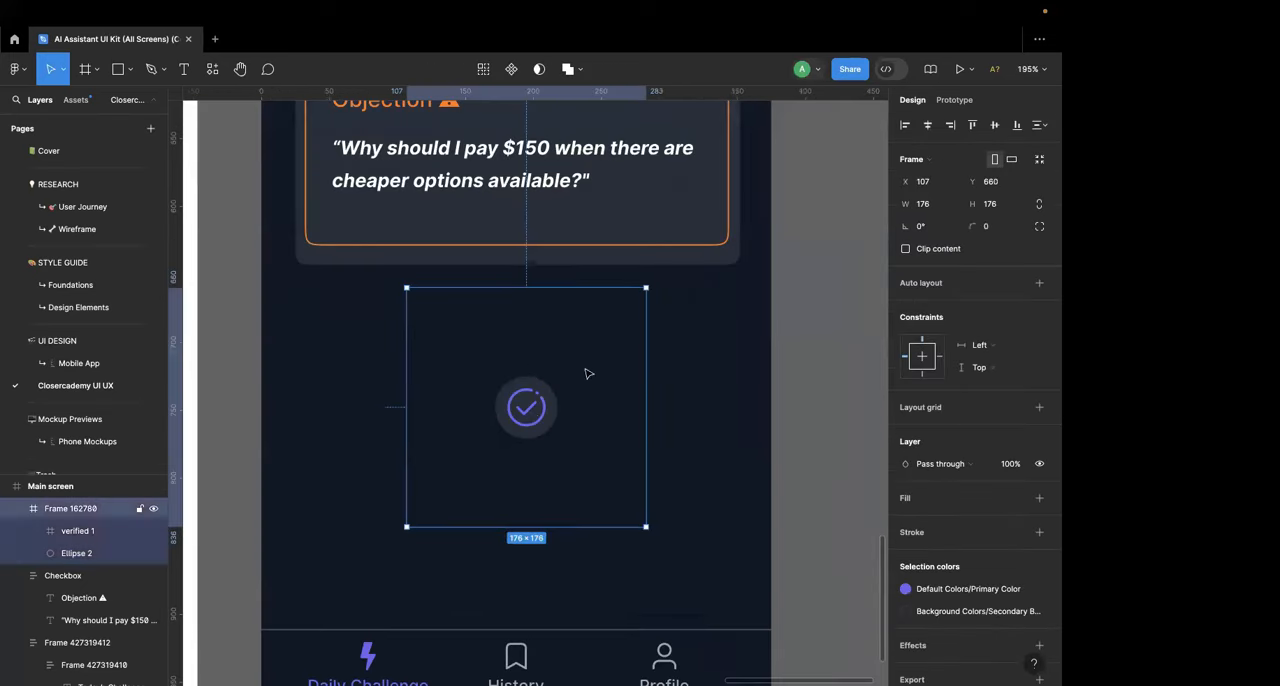
pyautogui.moveTo(646, 286); pyautogui.dragTo(614, 316)
pyautogui.hotkey('ctrl', 'z')
# Step: Move the checkmark icon and its circle out of the badge's outer frame and delete the emptied frame
pyautogui.click(533, 408)
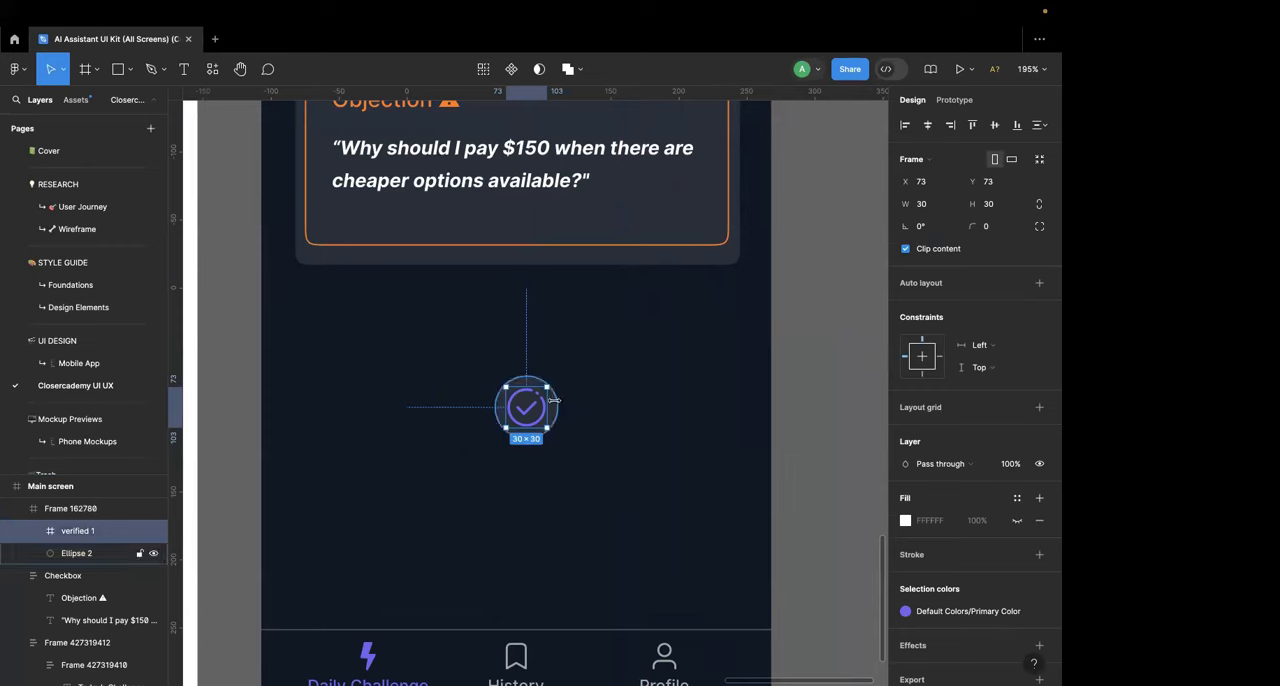
pyautogui.moveTo(530, 407); pyautogui.dragTo(738, 407)
pyautogui.click(543, 430)
pyautogui.press('Delete')
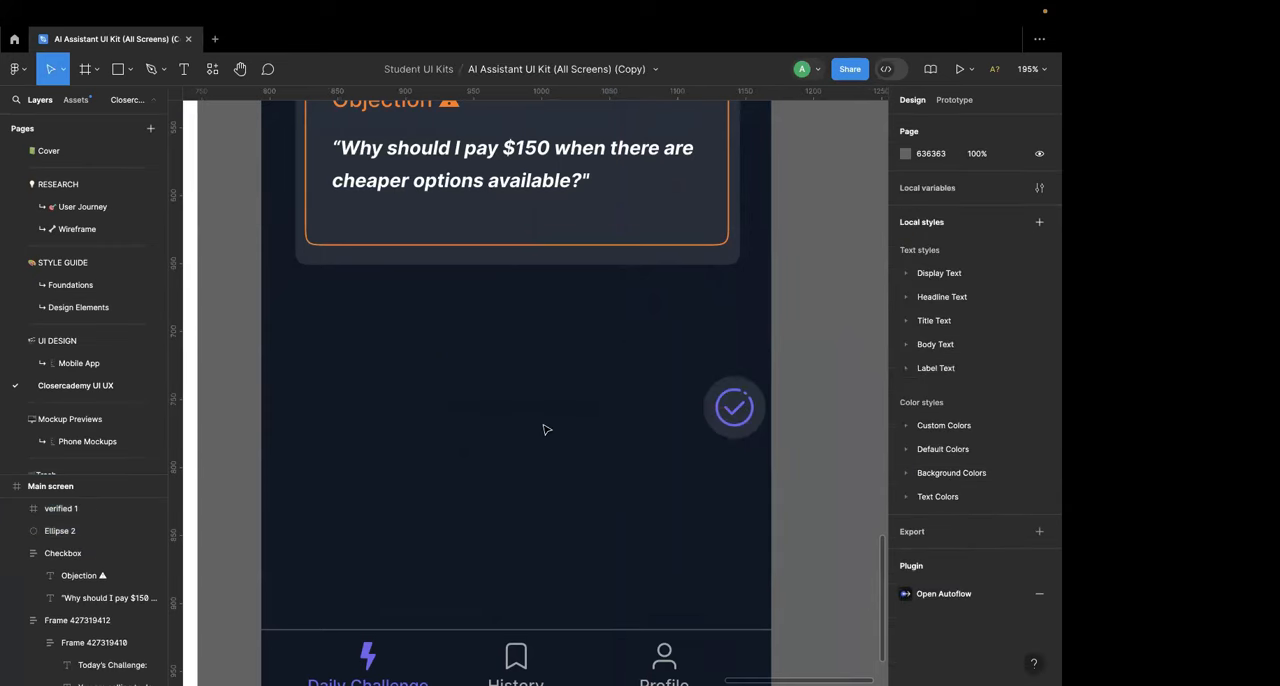
# Step: Move the circle and checkmark together below the challenge card and enlarge the pair to 78 × 78, centered on the Main screen
pyautogui.click(745, 392)
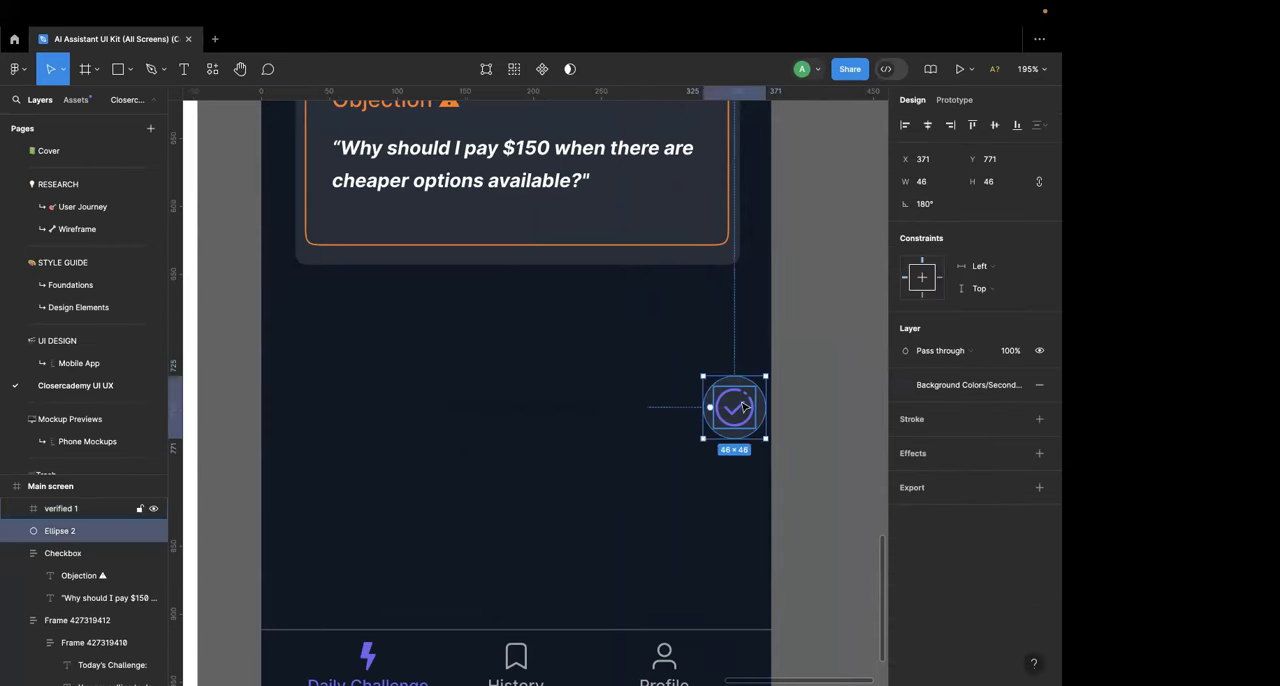
pyautogui.keyDown('shift'); pyautogui.click(737, 408); pyautogui.keyUp('shift')
pyautogui.moveTo(722, 407); pyautogui.dragTo(496, 366)
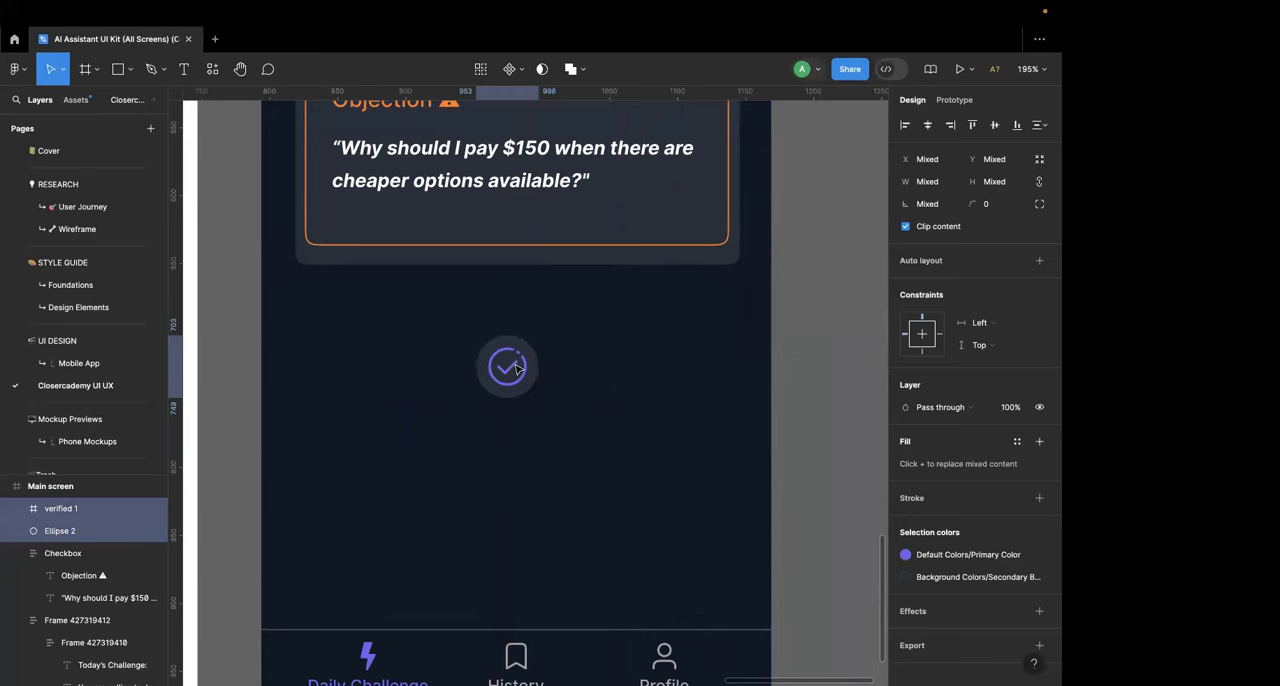
pyautogui.click(549, 403)
pyautogui.click(516, 374)
pyautogui.keyDown('shift'); pyautogui.click(533, 373); pyautogui.keyUp('shift')
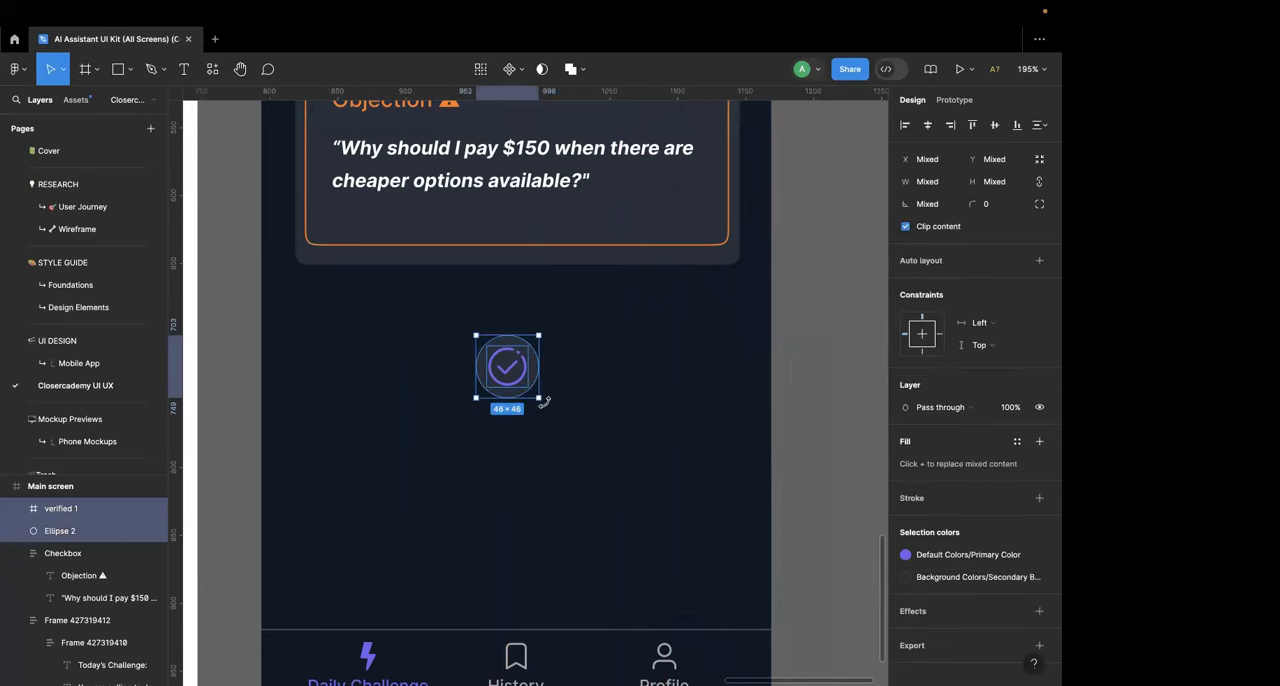
pyautogui.press('alt')
pyautogui.moveTo(549, 401); pyautogui.dragTo(557, 420)
pyautogui.moveTo(511, 376); pyautogui.dragTo(522, 376)
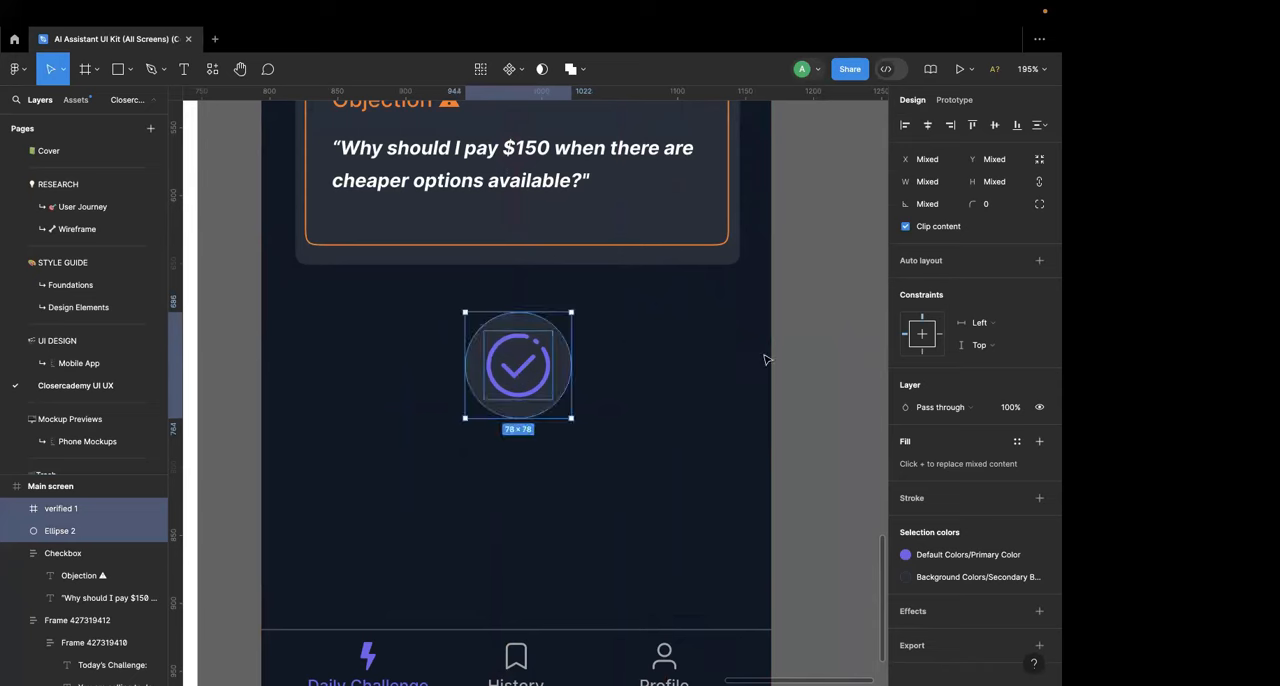
# Step: Delete the checkmark icon from the circle below the challenge card, keeping the circle
pyautogui.click(545, 381)
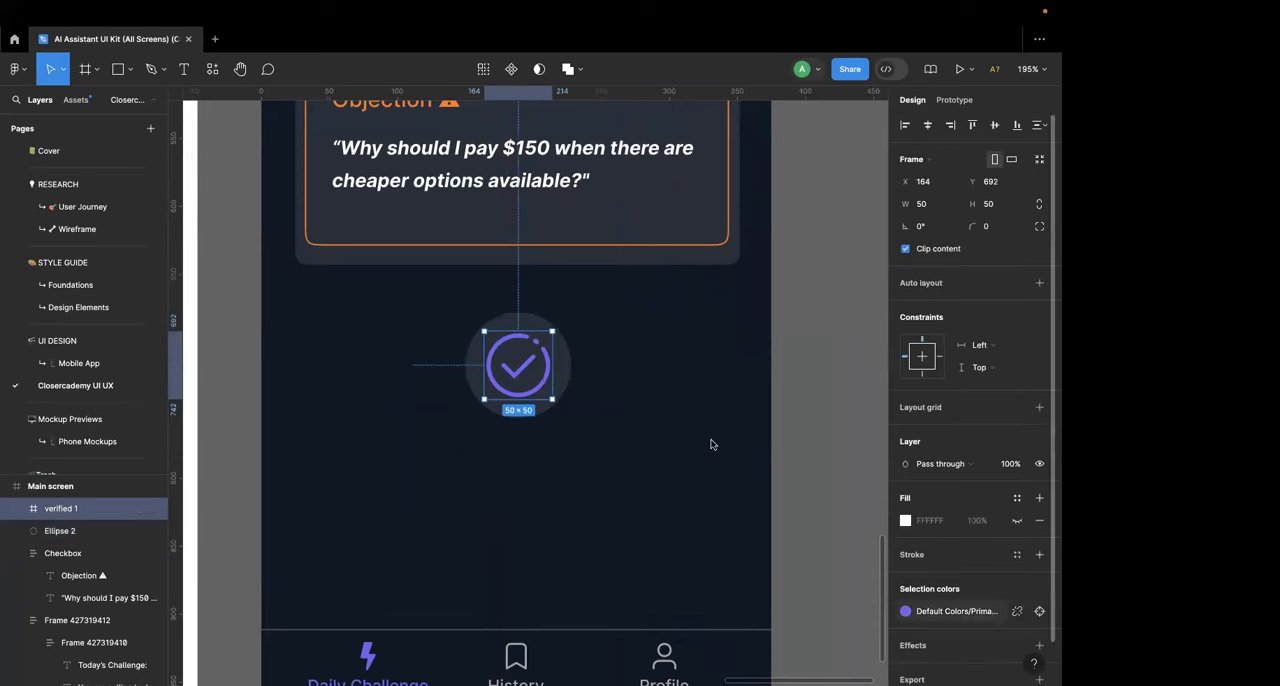
pyautogui.click(1017, 611)
pyautogui.click(943, 619)
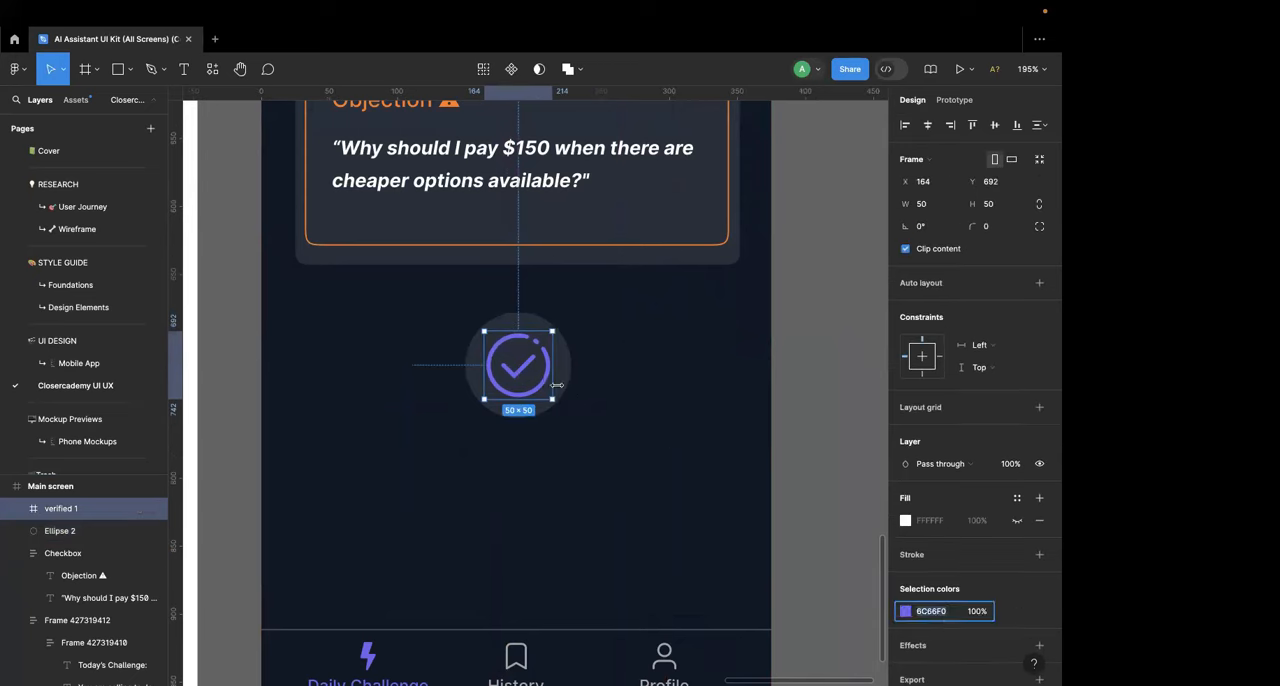
pyautogui.press('Escape')
pyautogui.press('Delete')
# Step: Search the Icons8 plugin for "voice" and insert the Voice Recognition icon onto the canvas
pyautogui.click(14, 69)
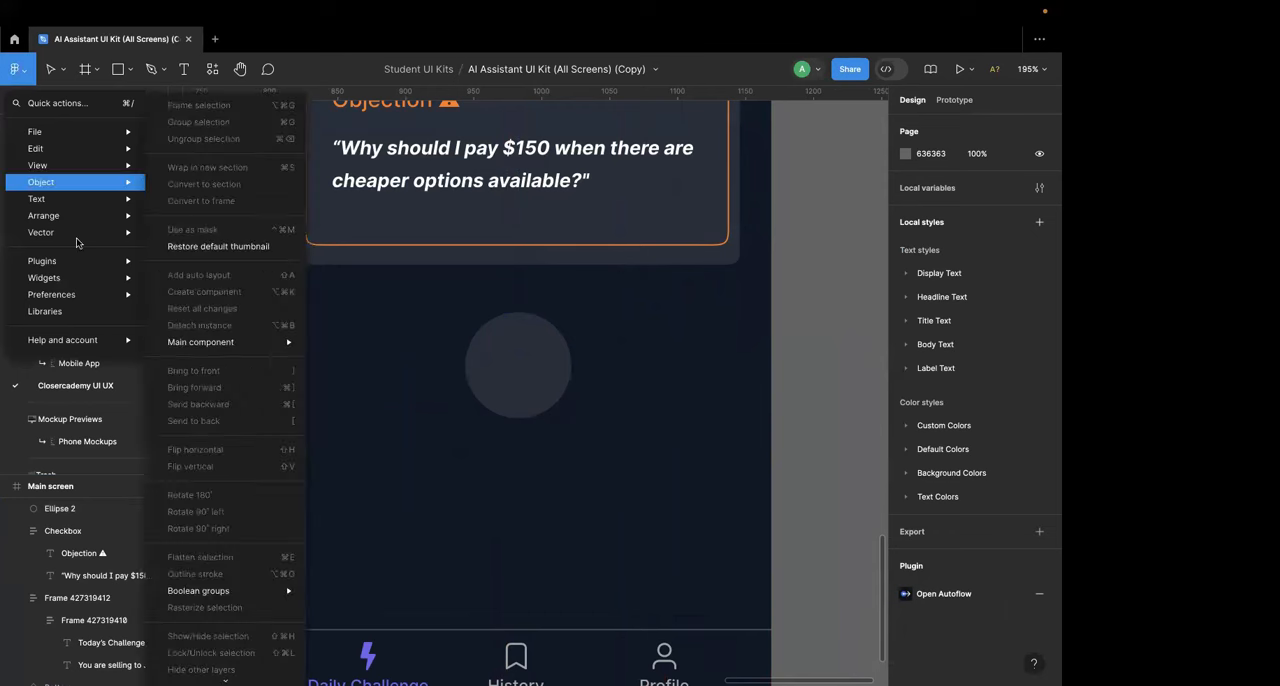
pyautogui.moveTo(71, 265)
pyautogui.click(229, 276)
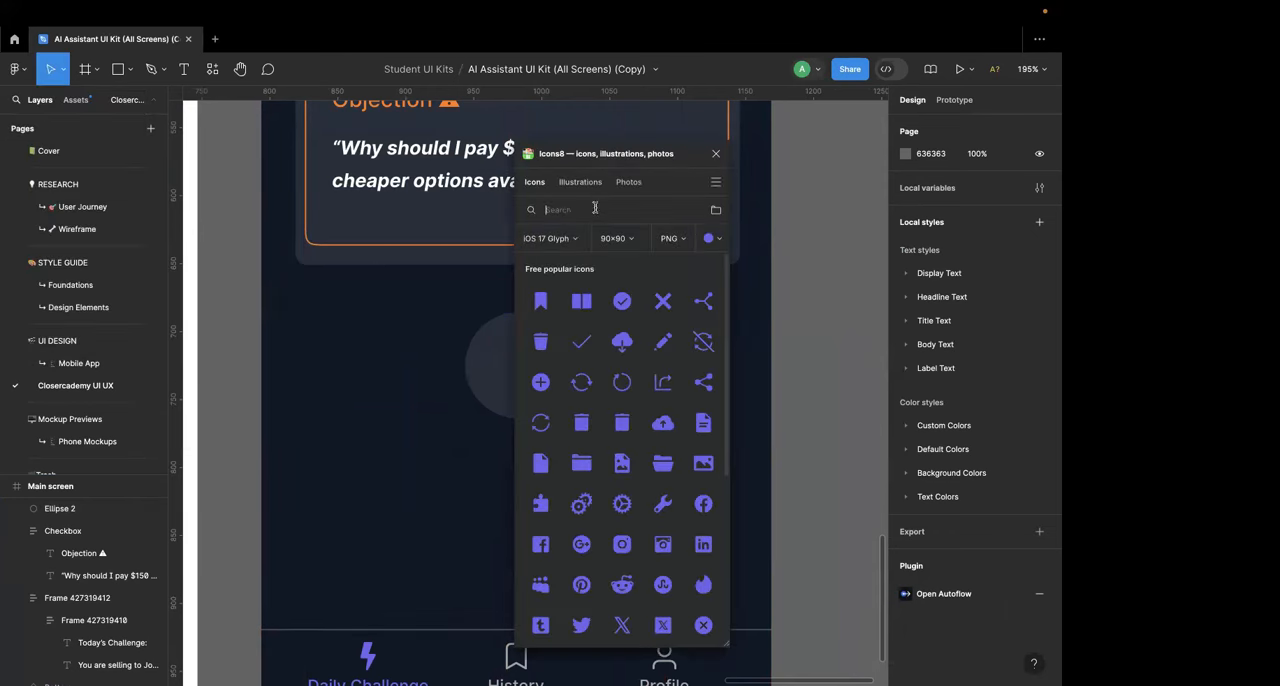
pyautogui.write('voice')
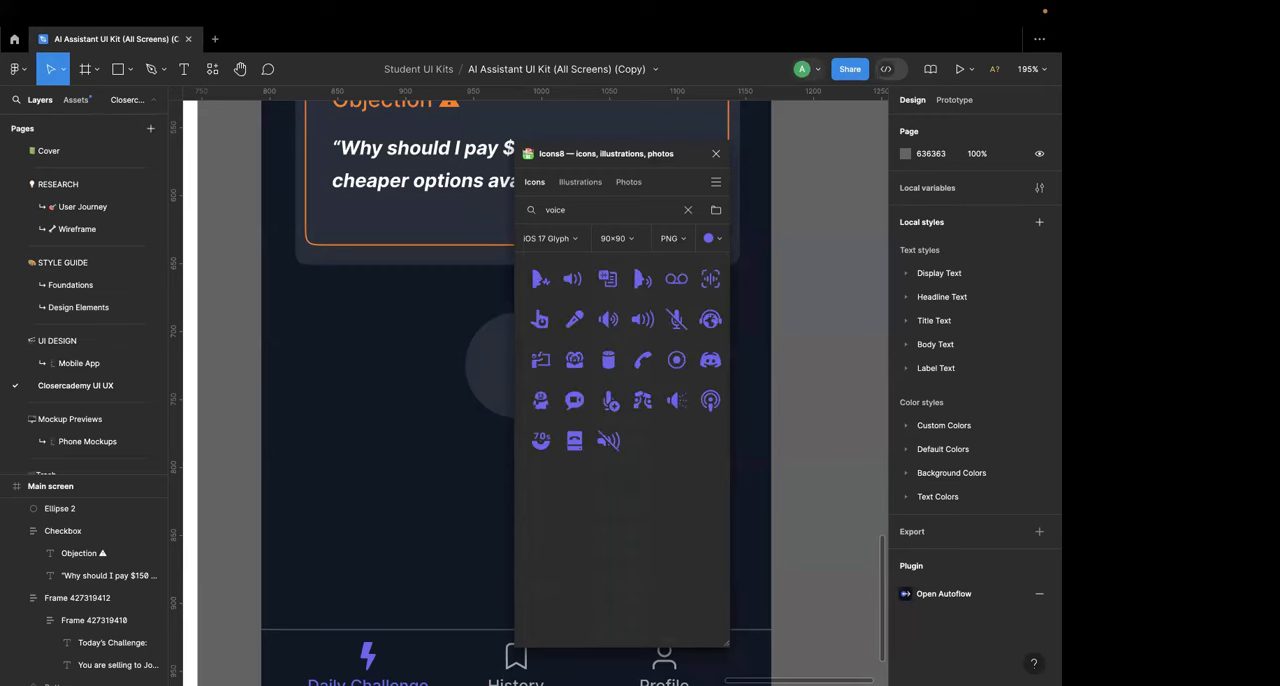
pyautogui.click(642, 279)
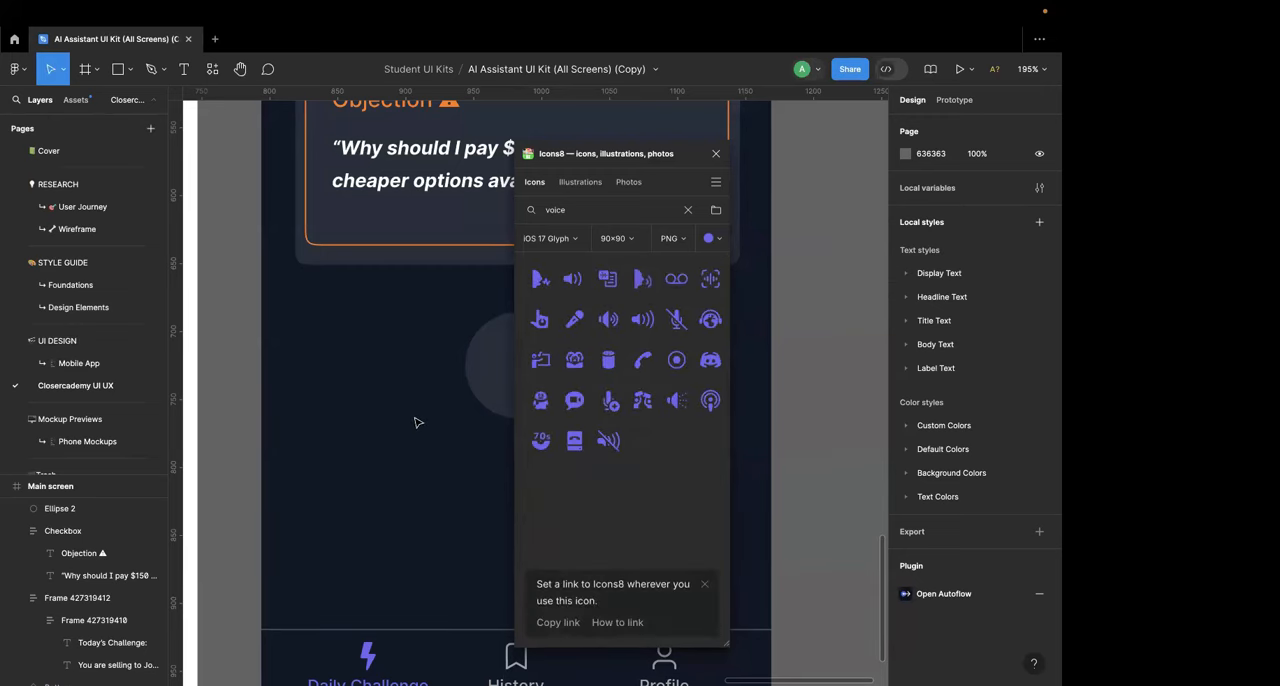
pyautogui.scroll(-5, 415, 422)
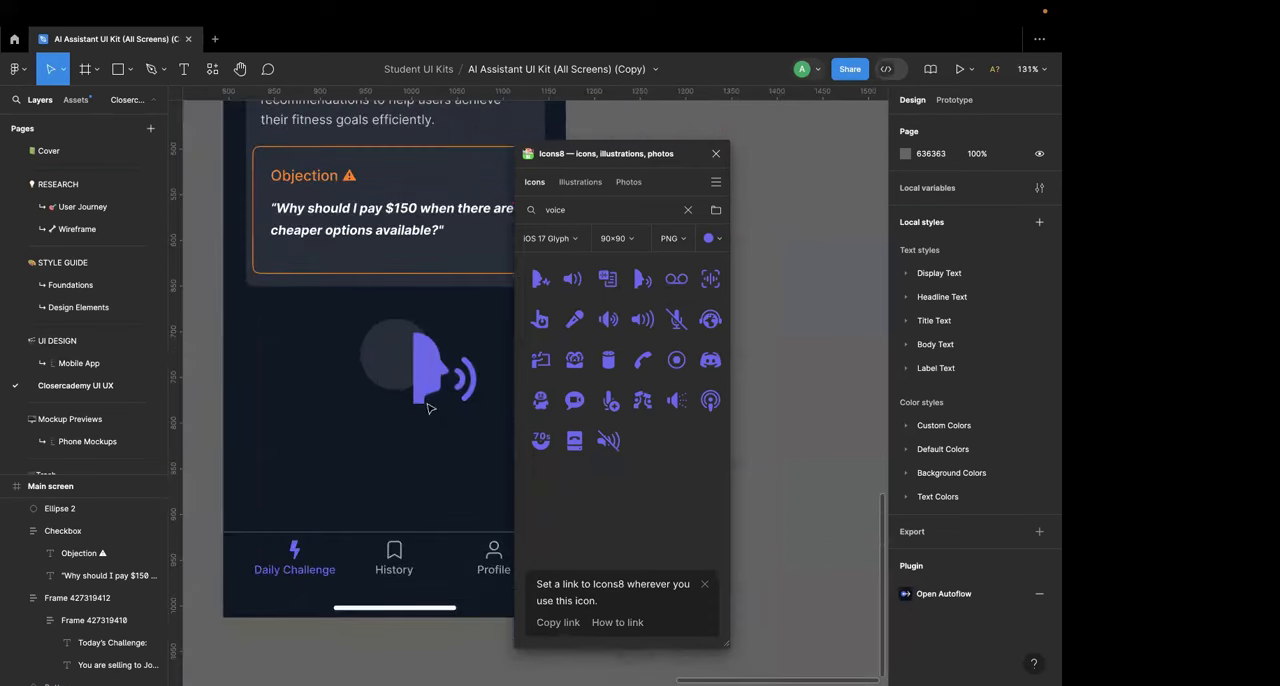
pyautogui.click(716, 154)
# Step: Scale the Voice Recognition icon to 46 × 46 and center it inside the circle below the challenge card
pyautogui.click(486, 343)
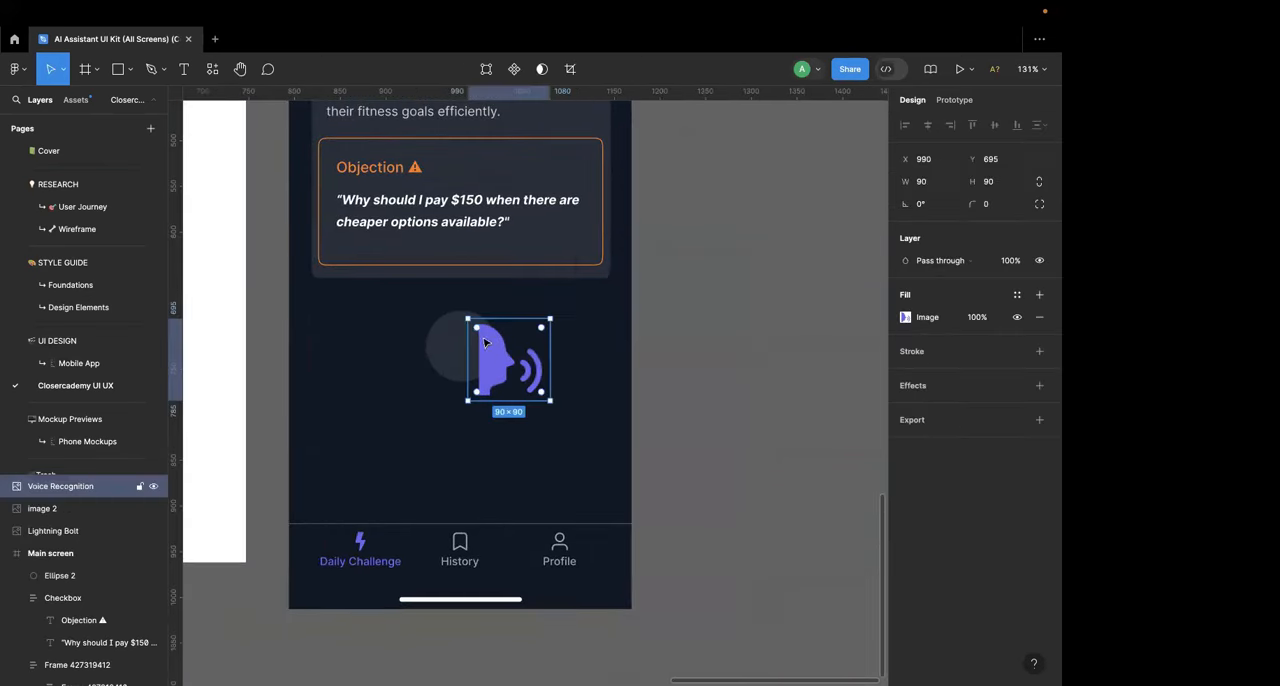
pyautogui.moveTo(467, 317); pyautogui.dragTo(432, 358)
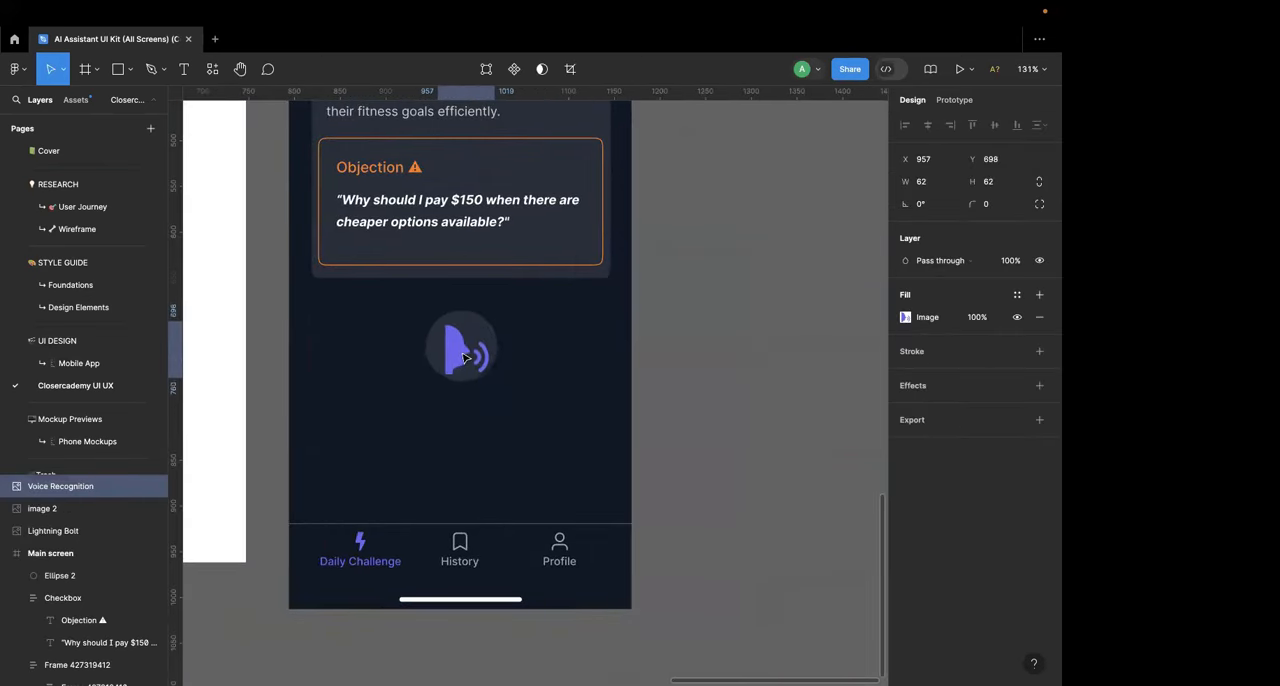
pyautogui.scroll(5, 458, 352)
pyautogui.moveTo(516, 388); pyautogui.dragTo(477, 354)
pyautogui.scroll(-8, 476, 353)
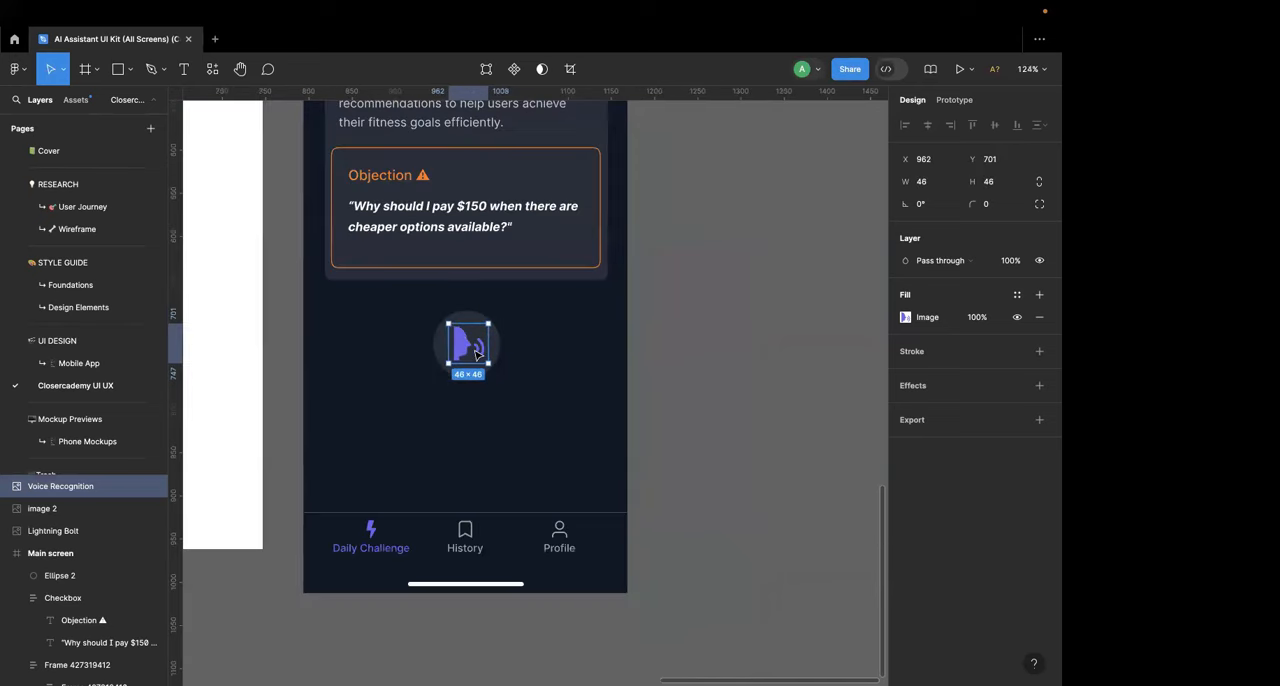
# Step: Duplicate the "Complete Your Daily Challenge" heading and place the copy just below the voice icon
pyautogui.scroll(3, 474, 360)
pyautogui.click(446, 147)
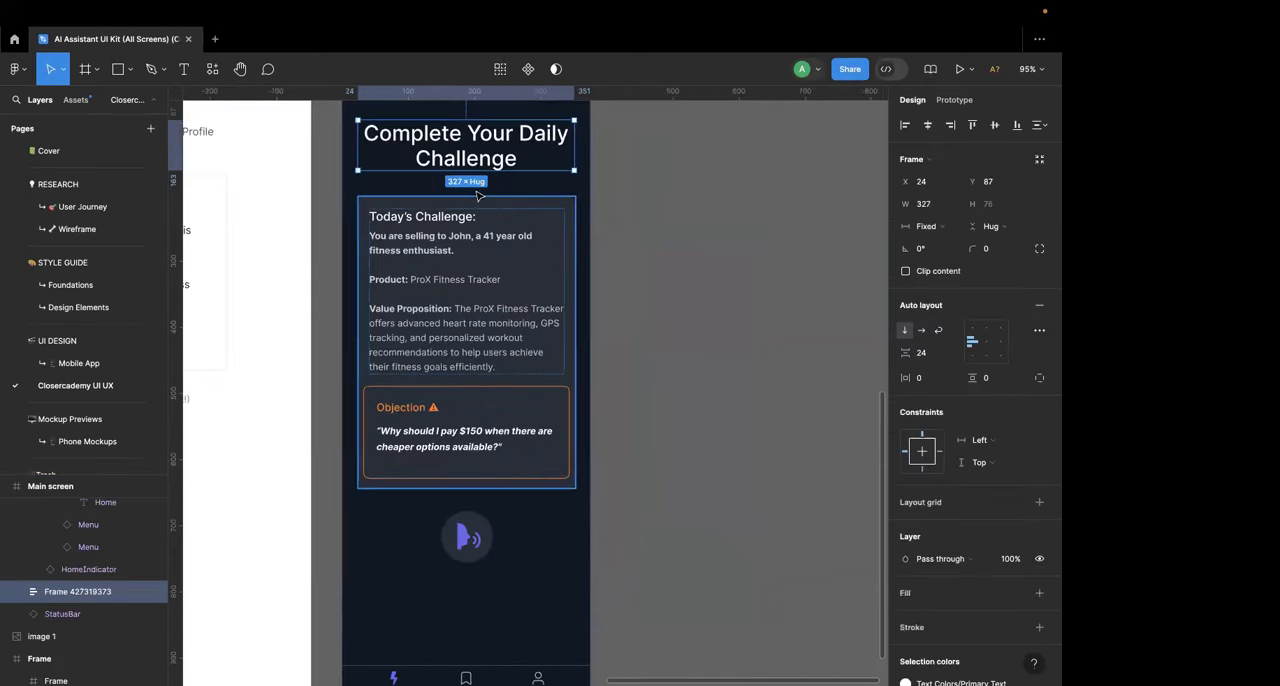
pyautogui.scroll(-3, 474, 220)
pyautogui.scroll(3, 475, 187)
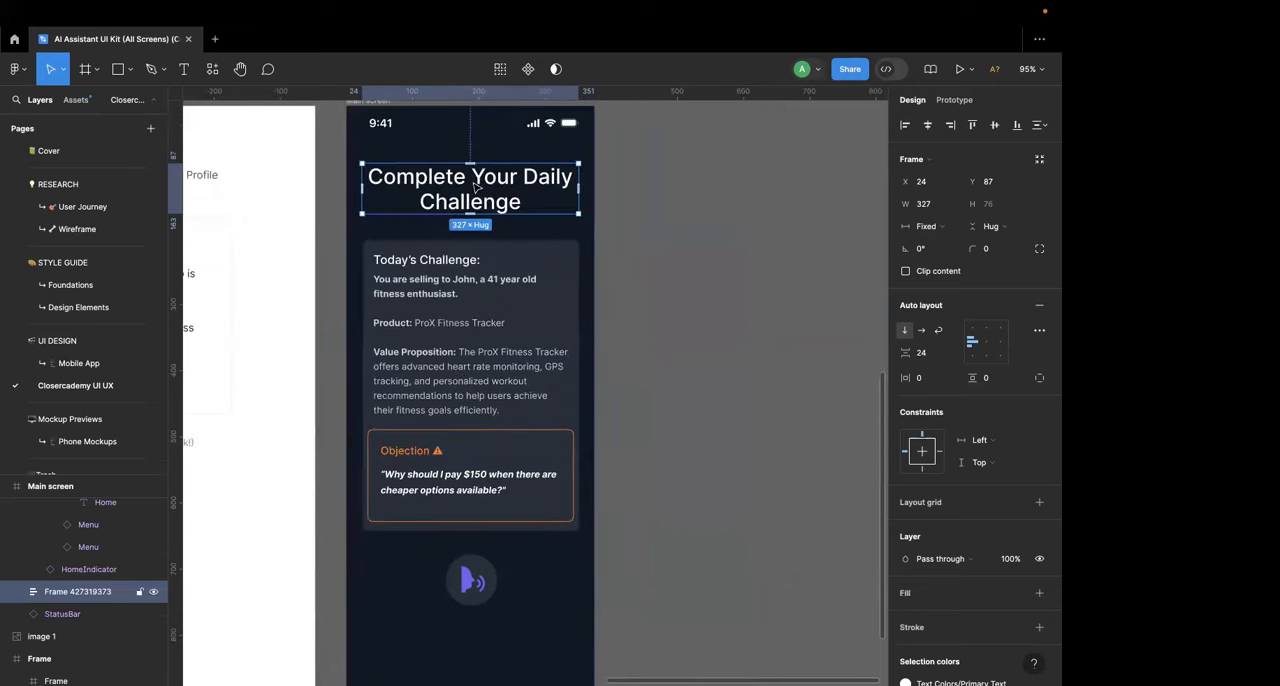
pyautogui.press('super+d')
pyautogui.scroll(-1, 474, 182)
pyautogui.moveTo(484, 159); pyautogui.dragTo(488, 608)
# Step: Replace the duplicated heading text below the voice icon with "Tap to Record Your Answer"
pyautogui.doubleClick(488, 608)
pyautogui.press('Return')
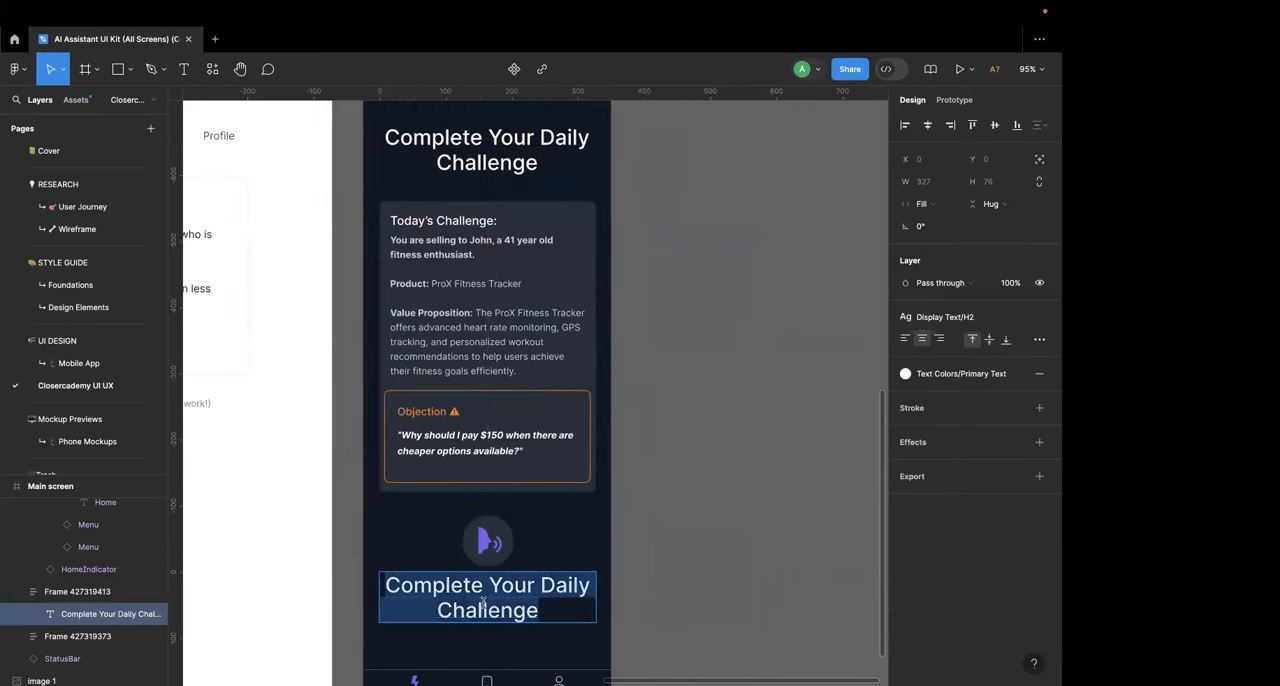
pyautogui.write('Tap to Record Your Answer')
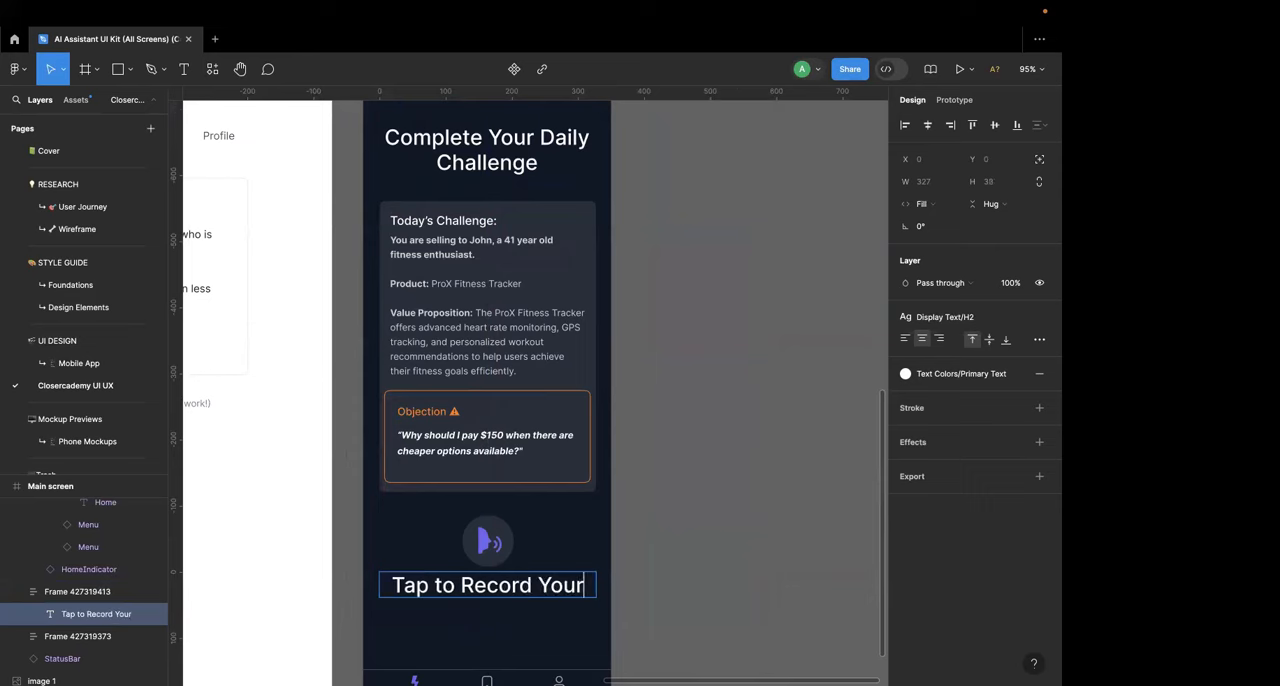
pyautogui.scroll(-2, 567, 587)
pyautogui.press('BackSpace')
pyautogui.press('BackSpace')
pyautogui.press('BackSpace')
pyautogui.press('BackSpace')
pyautogui.press('BackSpace')
pyautogui.press('BackSpace')
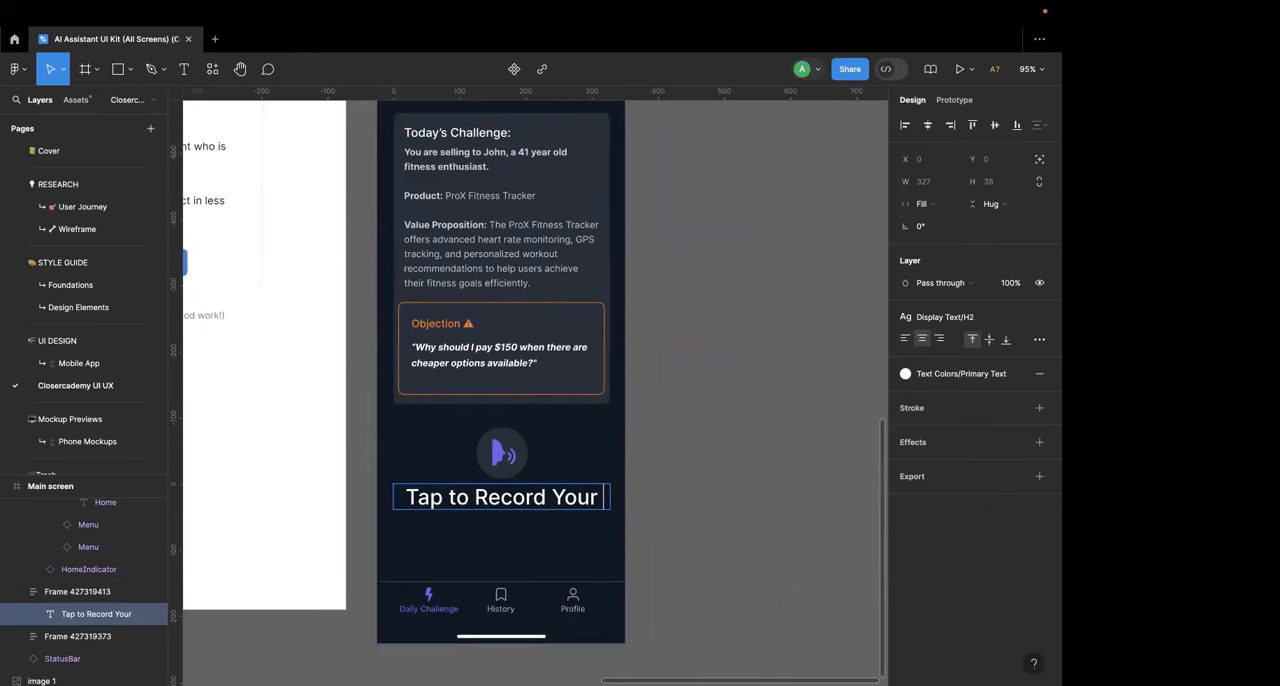
pyautogui.write('Answer')
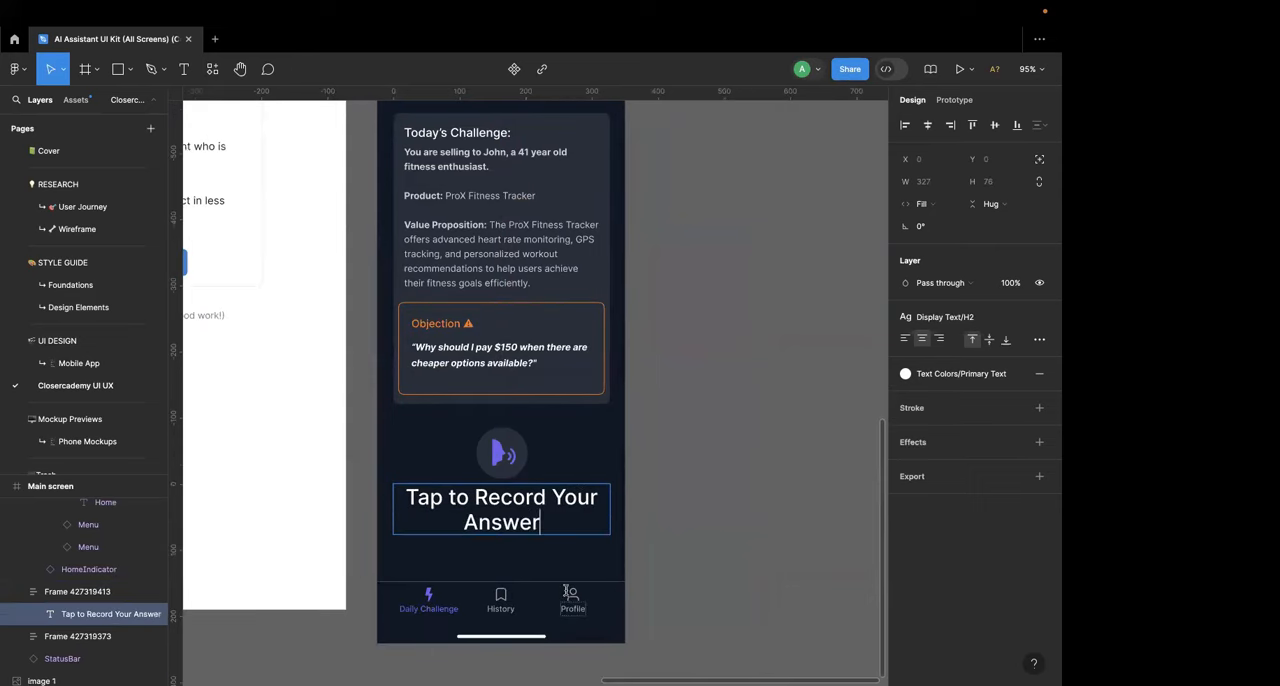
# Step: Apply the Display Text/H3 style to the "Tap to Record Your Answer" label
pyautogui.press('Escape')
pyautogui.press('Return')
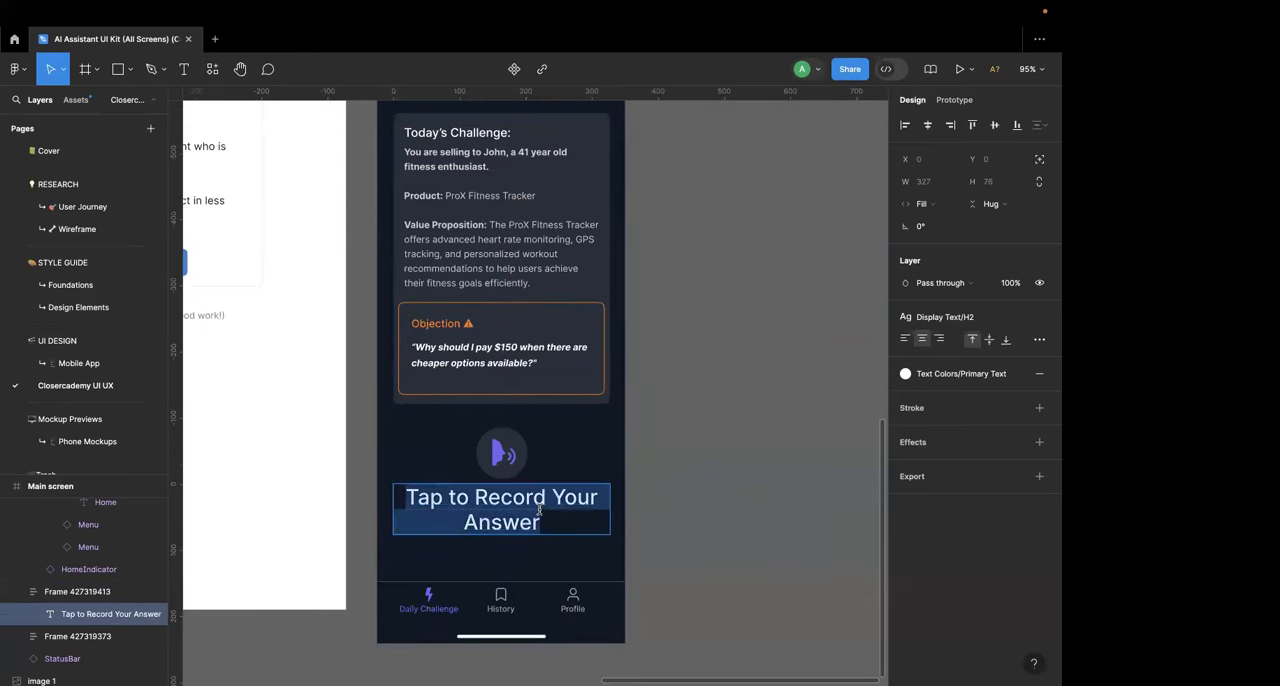
pyautogui.click(1000, 318)
pyautogui.click(962, 471)
pyautogui.click(690, 501)
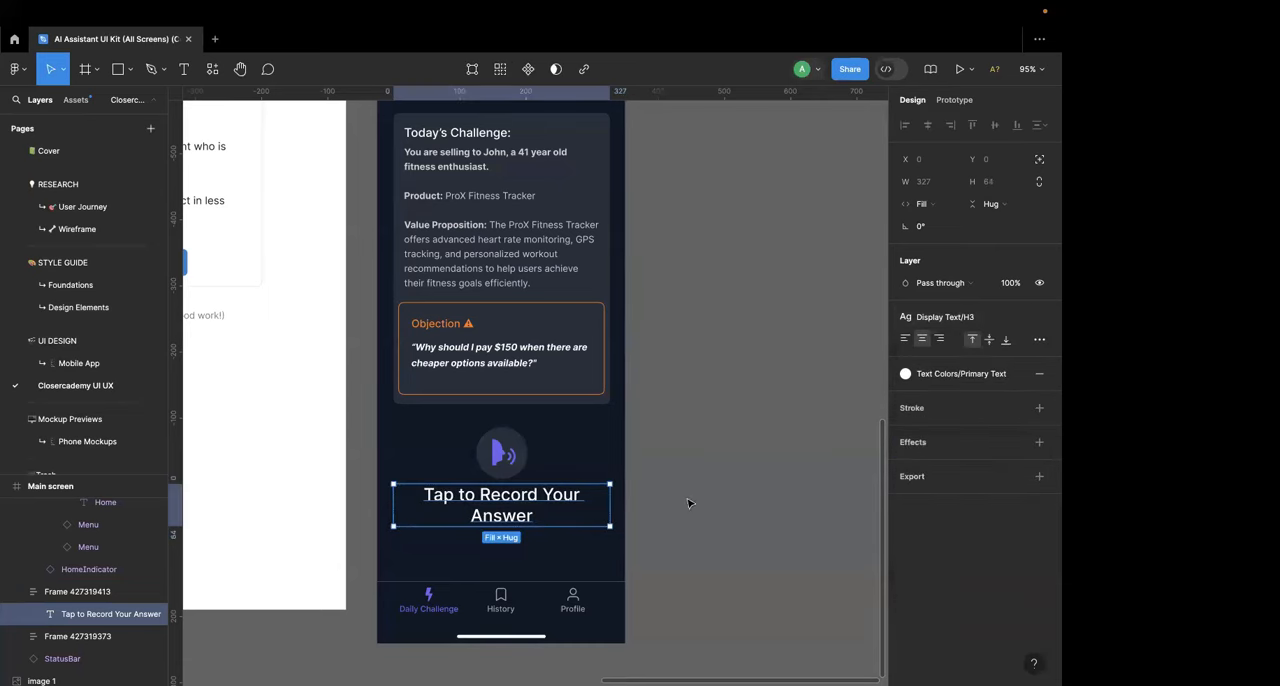
# Step: Reposition the voice icon, its circle and the "Tap to Record Your Answer" label so they are centered and evenly spaced below the challenge card
pyautogui.moveTo(527, 496); pyautogui.dragTo(540, 497)
pyautogui.click(512, 455)
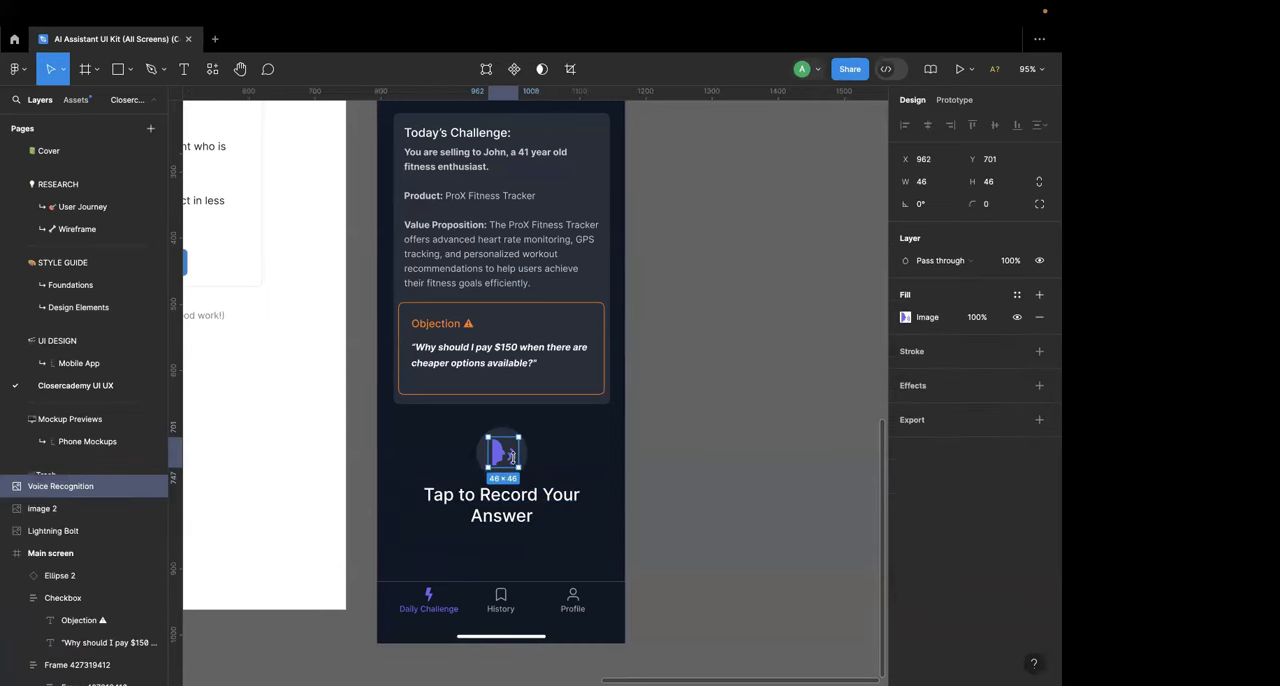
pyautogui.keyDown('shift'); pyautogui.click(523, 449); pyautogui.keyUp('shift')
pyautogui.moveTo(514, 458); pyautogui.dragTo(512, 451)
pyautogui.click(520, 515)
pyautogui.moveTo(503, 517); pyautogui.dragTo(507, 517)
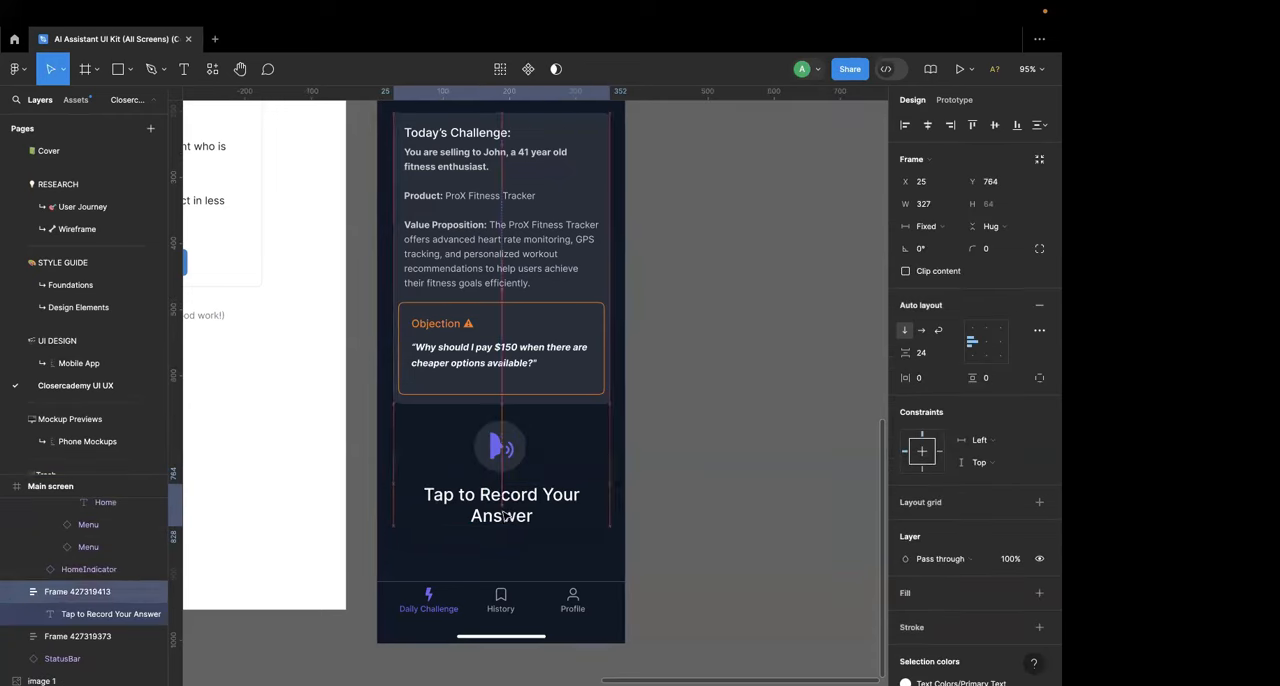
pyautogui.click(505, 430)
pyautogui.keyDown('shift'); pyautogui.click(505, 430); pyautogui.keyUp('shift')
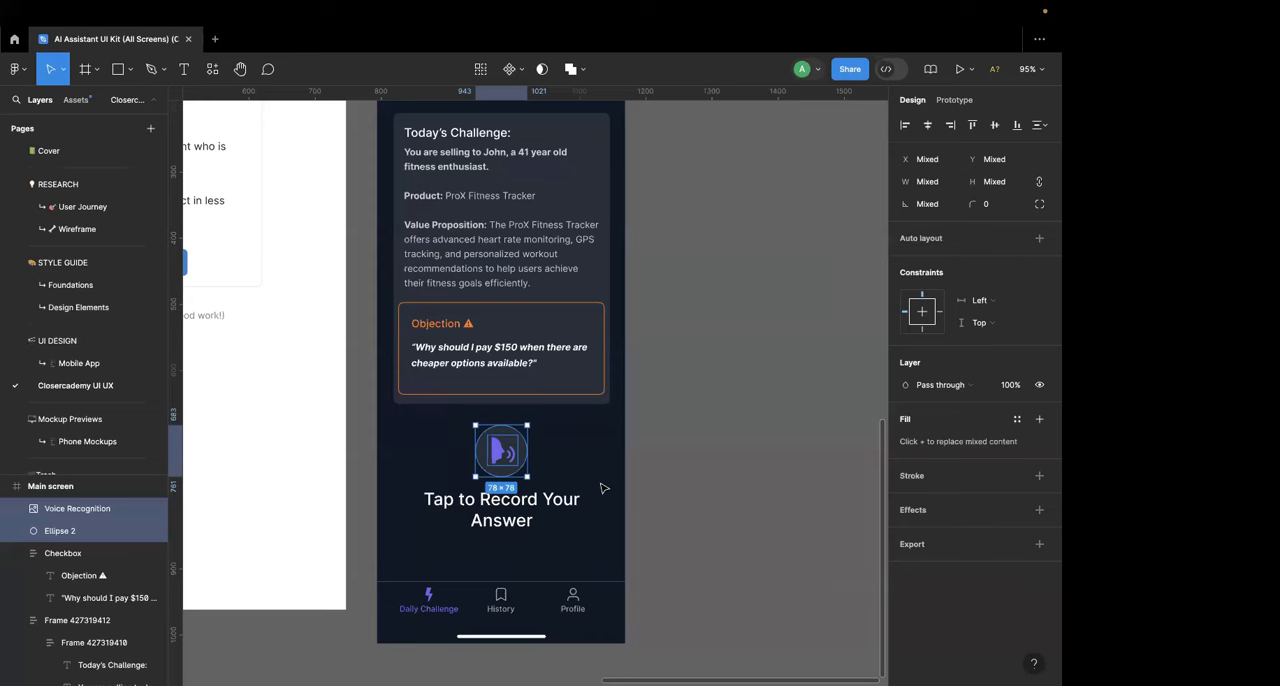
pyautogui.click(602, 488)
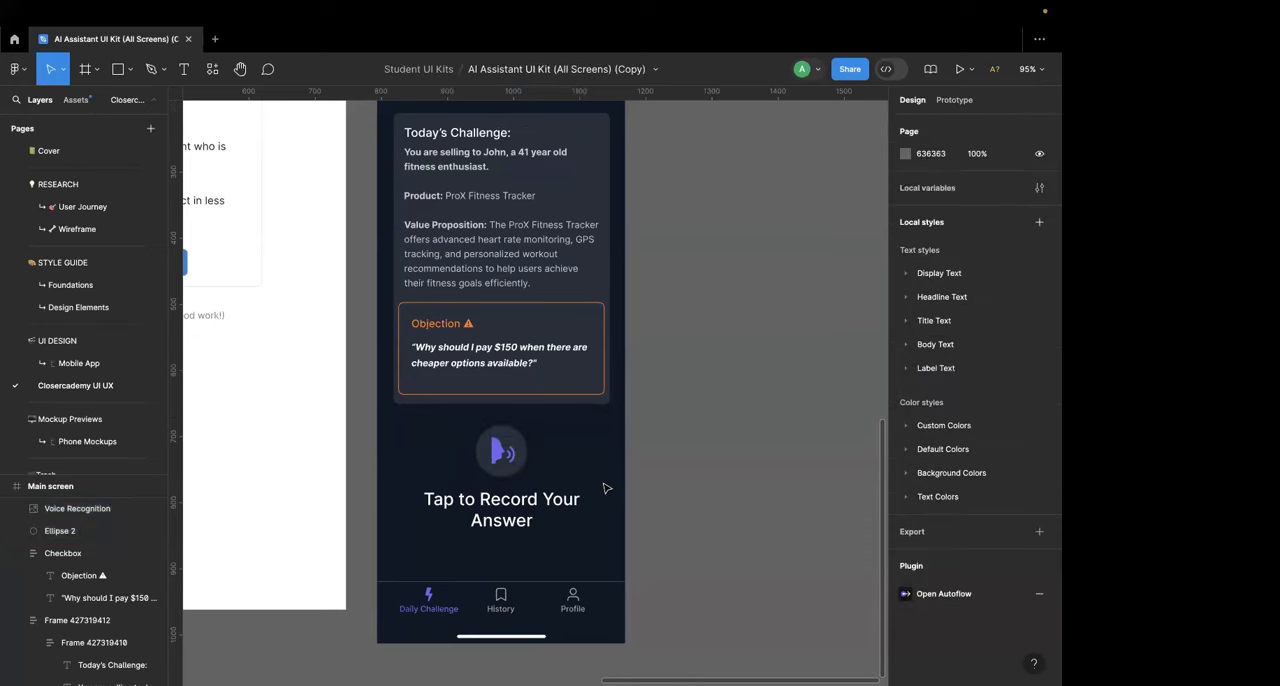
# Step: Review the Main screen's heading, challenge card and recording control, and compare them with the Closercademy wireframe beside it
pyautogui.scroll(-3, 666, 470)
pyautogui.scroll(1, 668, 470)
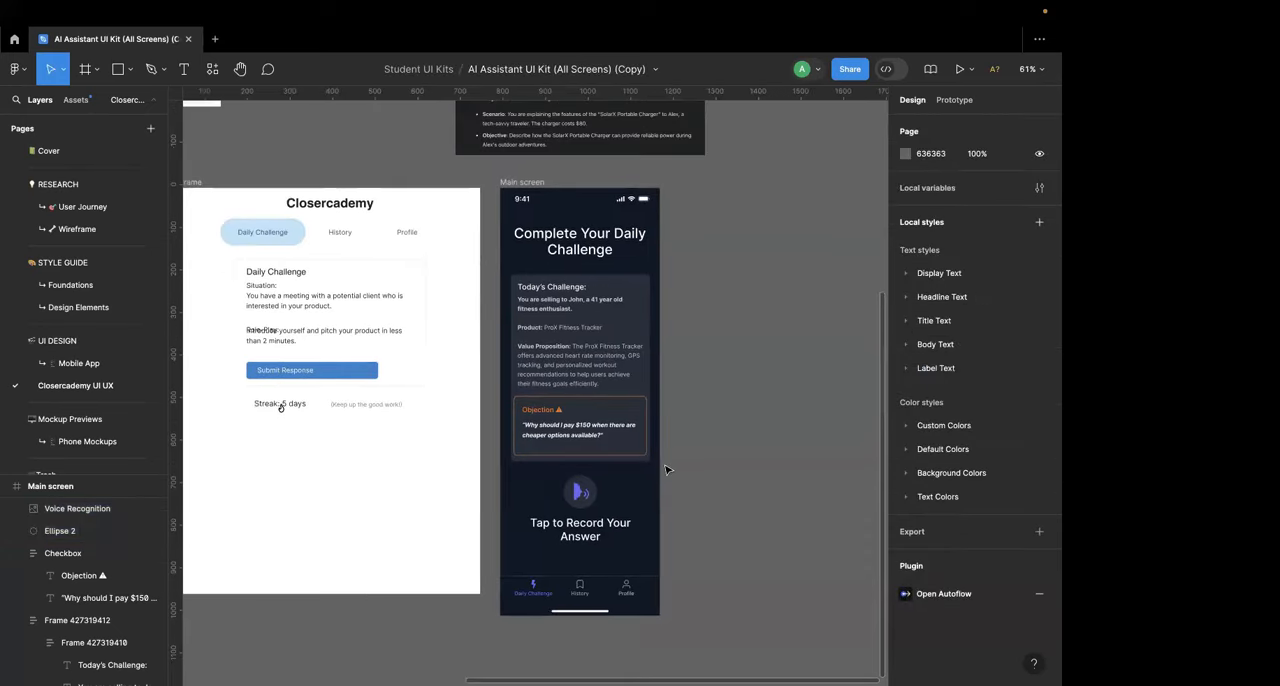
pyautogui.scroll(3, 667, 470)
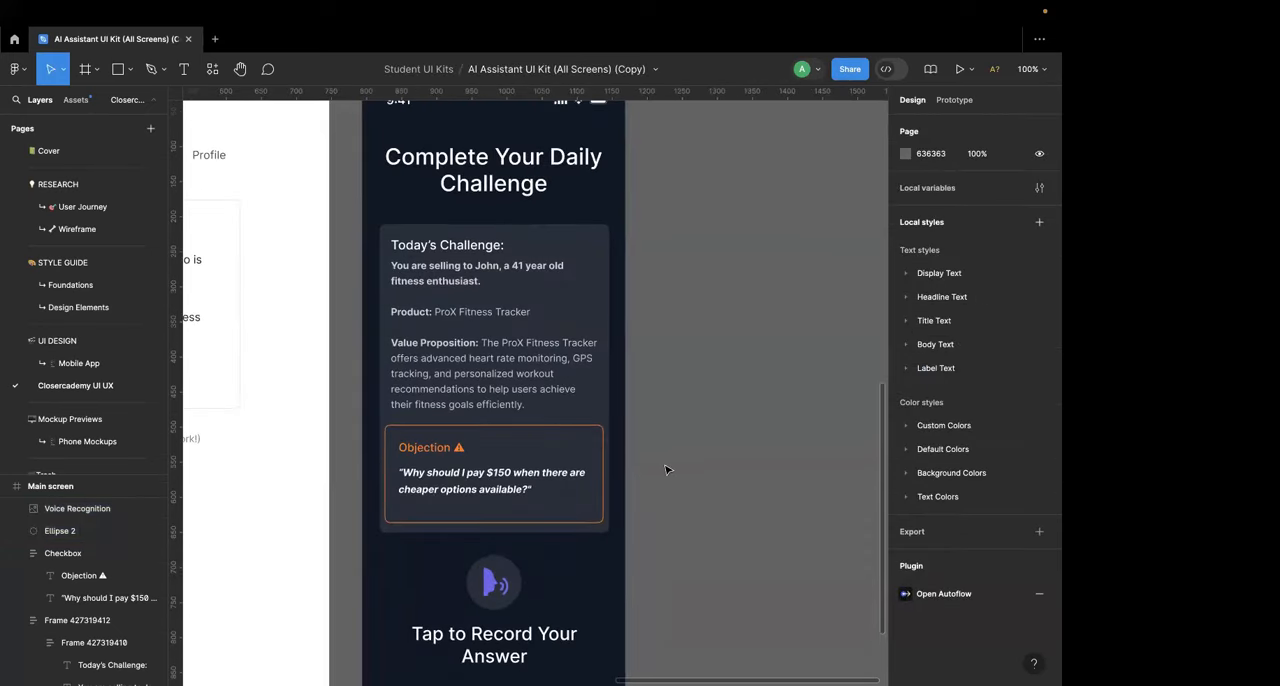
pyautogui.scroll(2, 666, 470)
pyautogui.click(527, 240)
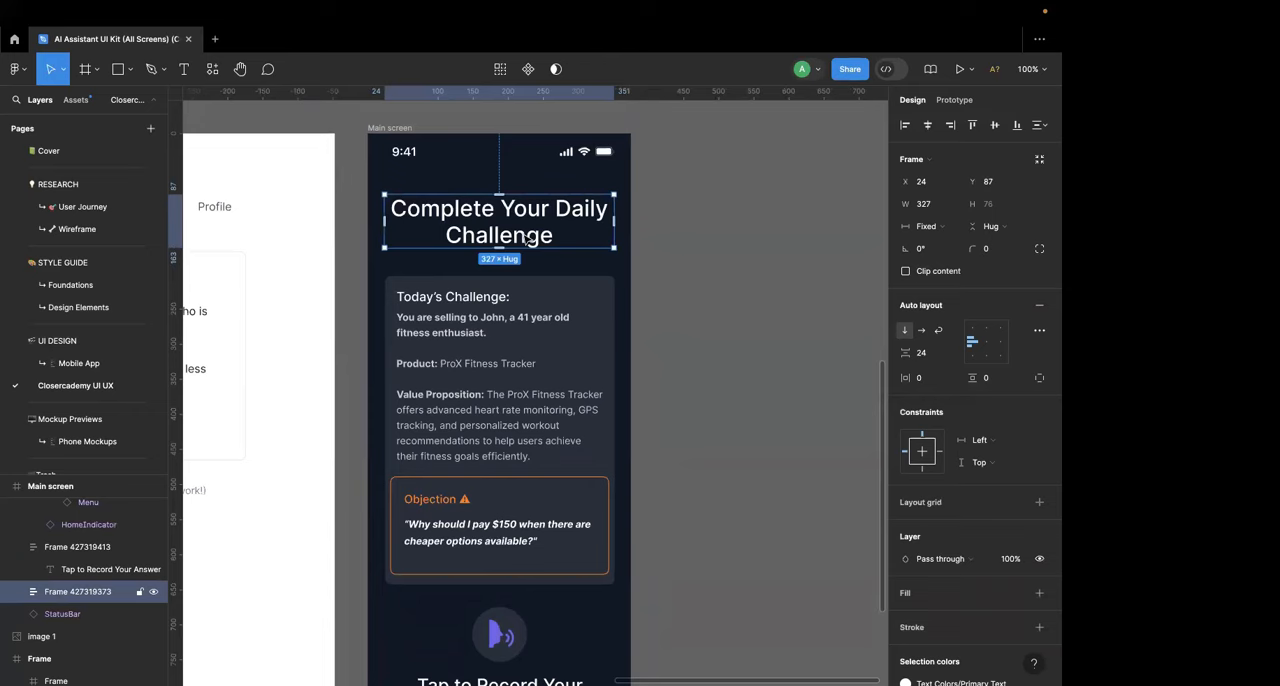
pyautogui.scroll(-5, 526, 238)
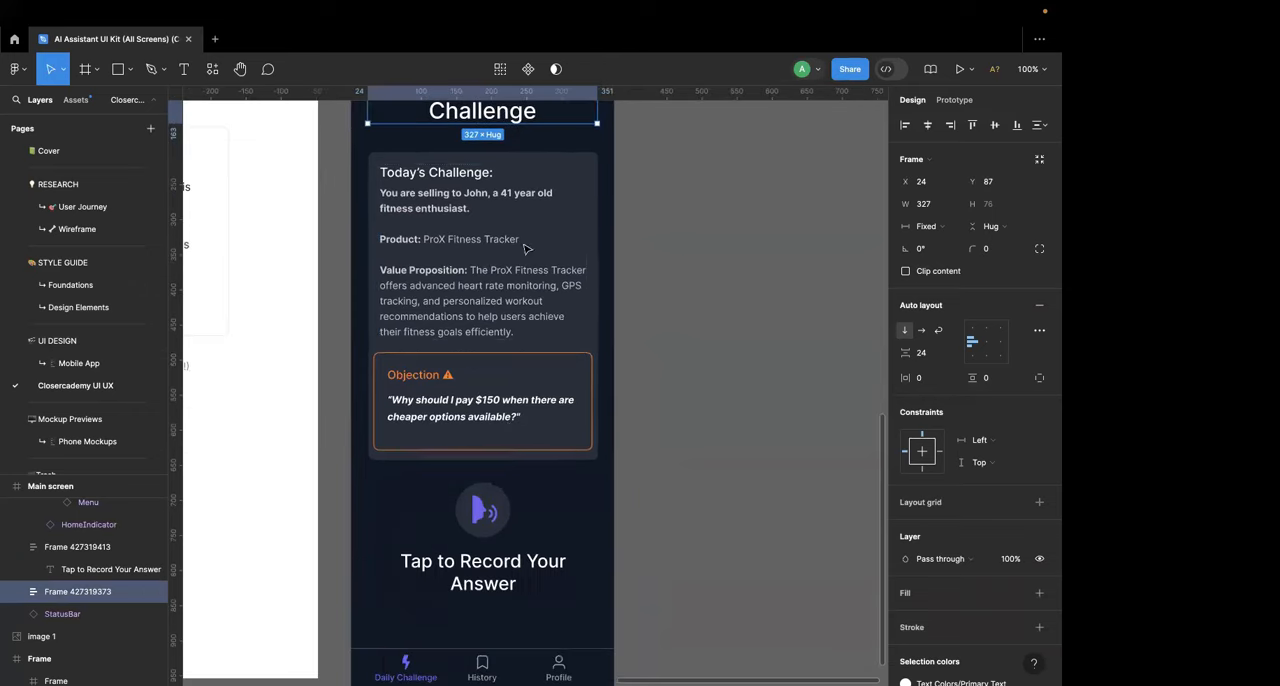
pyautogui.click(502, 510)
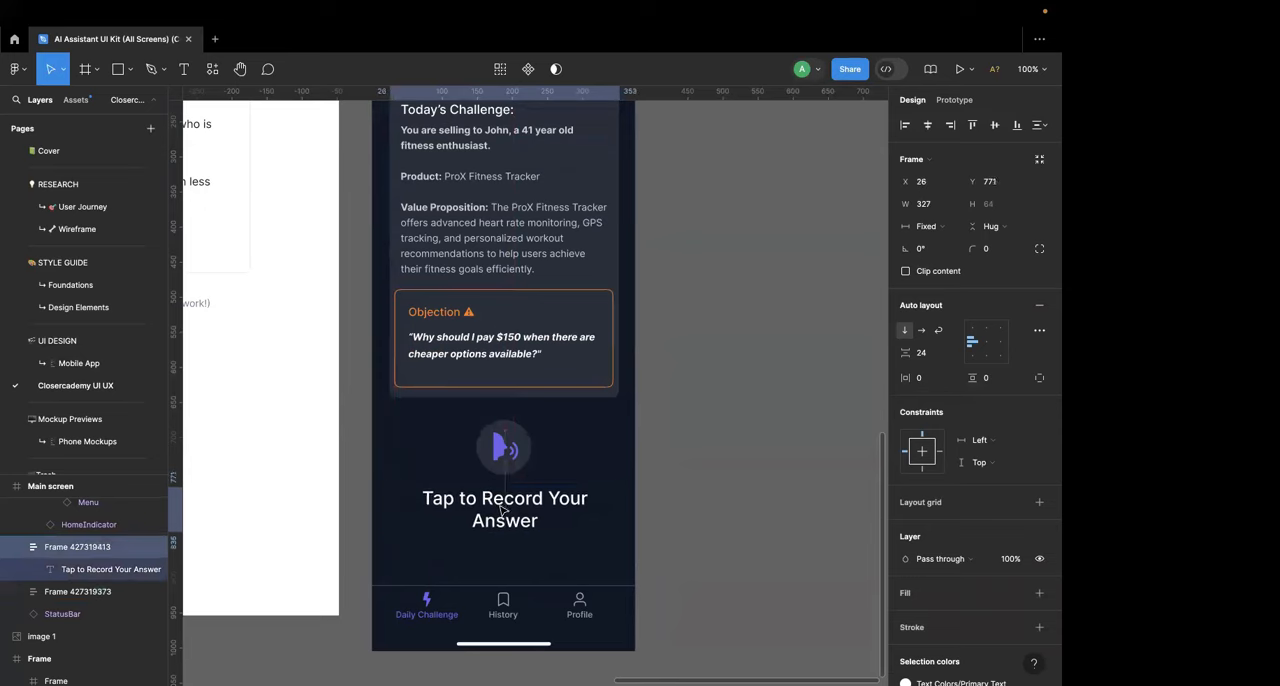
pyautogui.click(604, 558)
pyautogui.scroll(5, 594, 529)
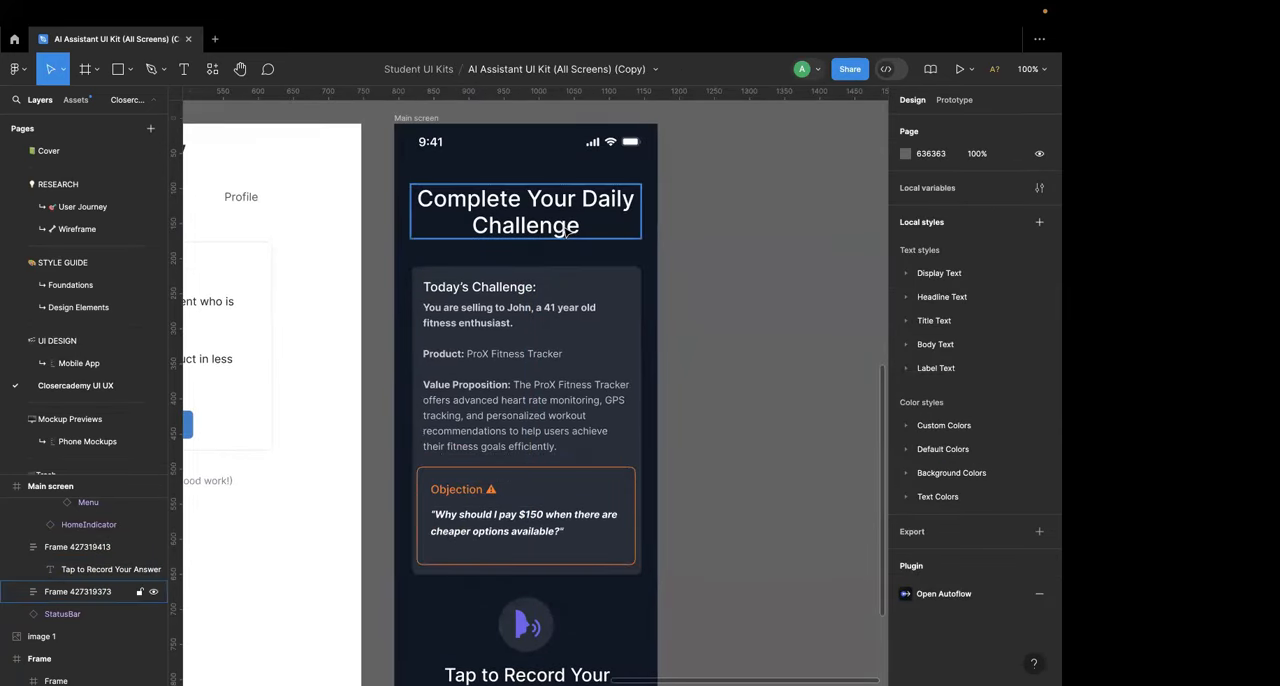
pyautogui.scroll(-3, 565, 230)
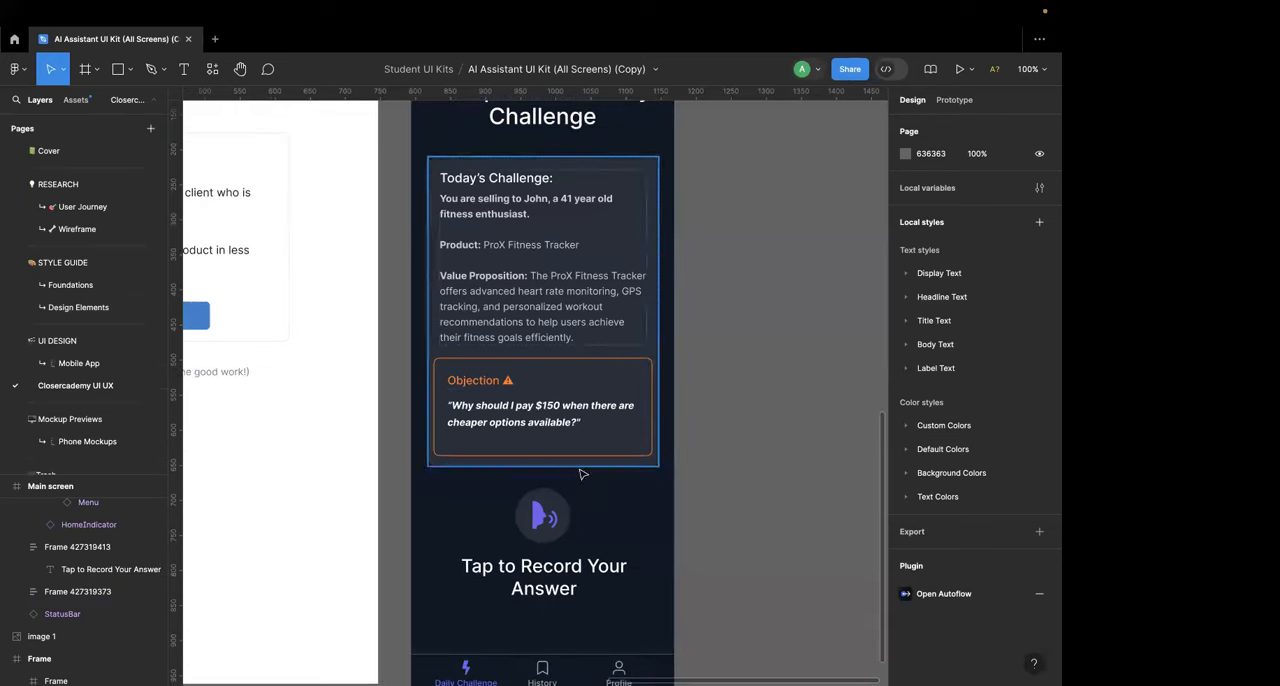
pyautogui.scroll(-5, 591, 626)
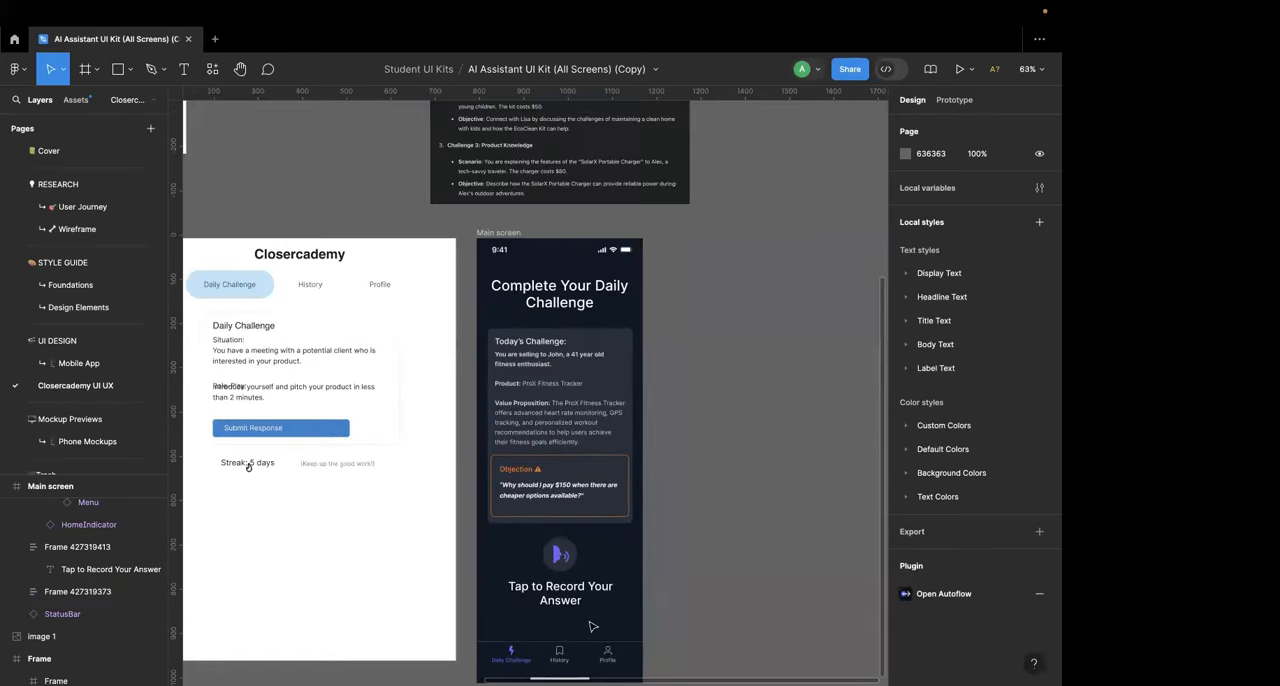
pyautogui.scroll(-4, 592, 627)
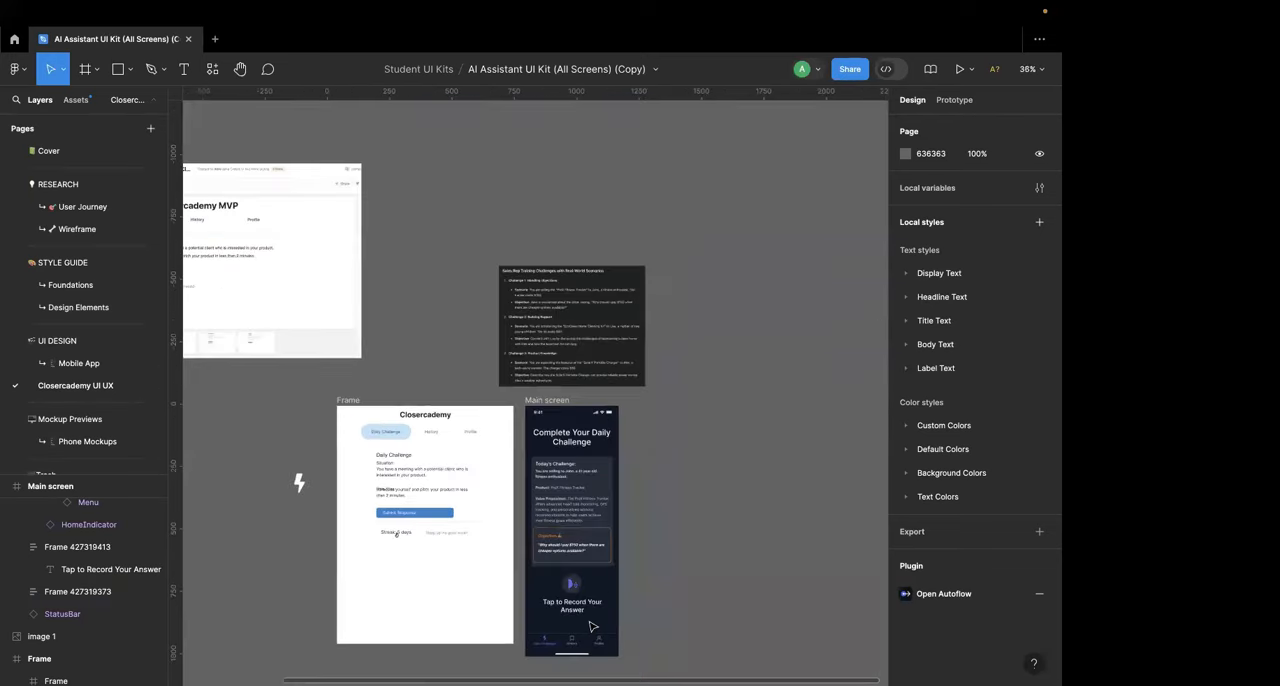
pyautogui.scroll(5, 592, 627)
pyautogui.scroll(-2, 592, 627)
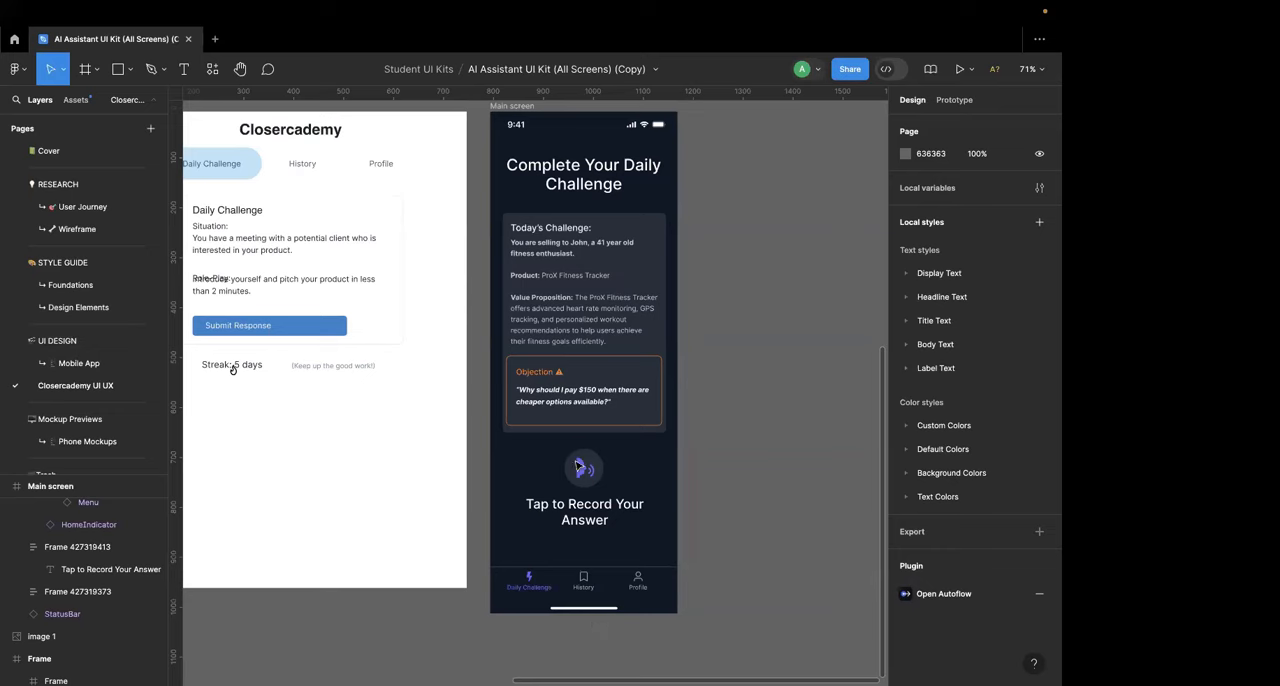
# Step: Insert the prefix "ICP:" before the "You are selling to" sentence in the Today's Challenge card
pyautogui.scroll(5, 580, 400)
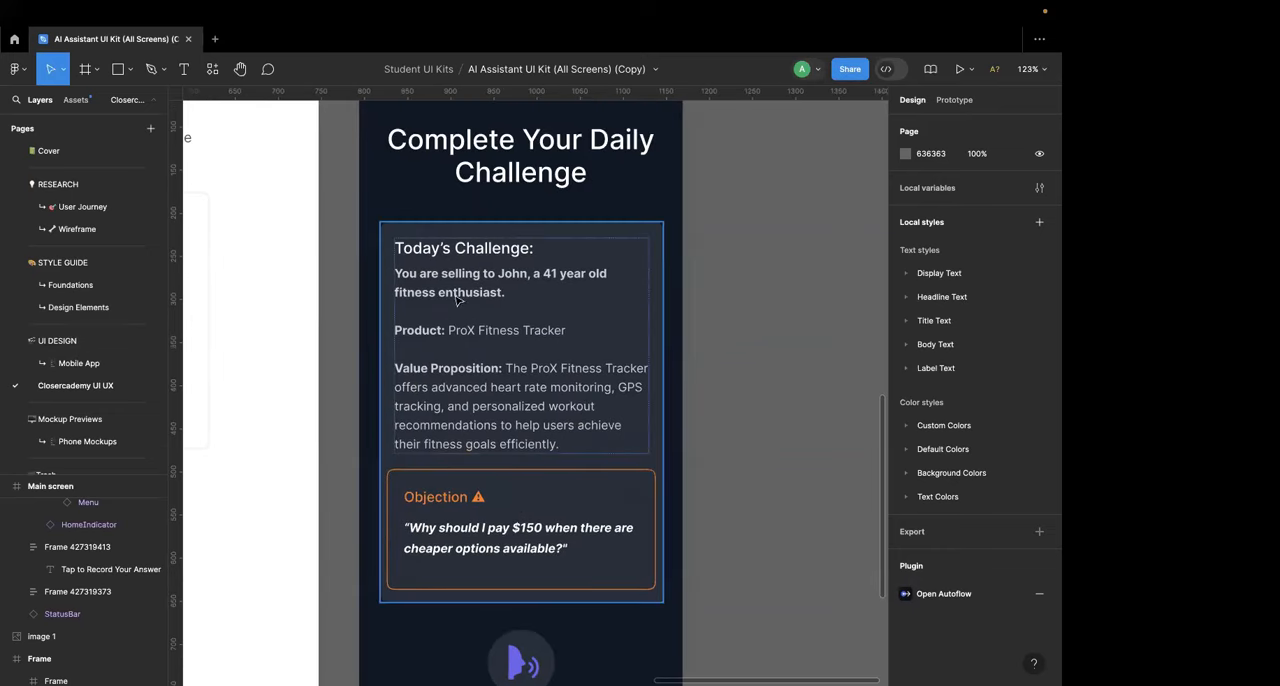
pyautogui.click(437, 375)
pyautogui.doubleClick(437, 375)
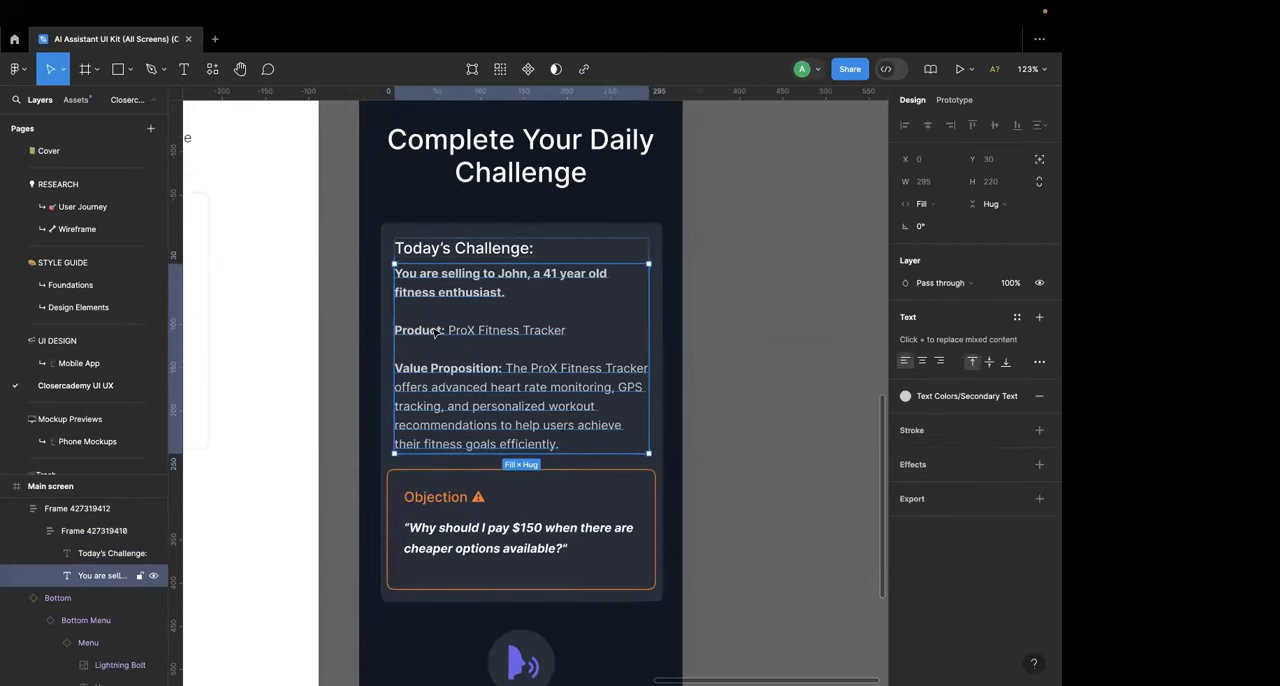
pyautogui.doubleClick(440, 276)
pyautogui.doubleClick(441, 275)
pyautogui.click(441, 275)
pyautogui.press('super+Left')
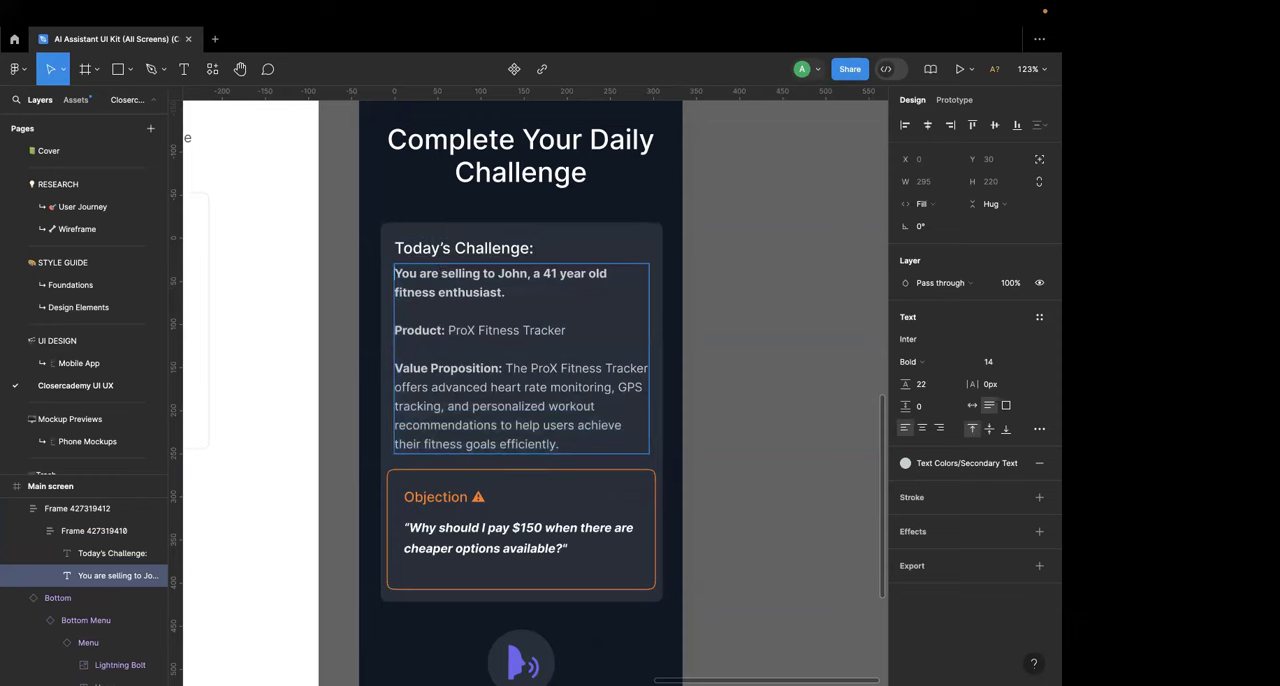
pyautogui.write('ICP:')
# Step: Change the customer description after "ICP:" to regular weight, keeping the "ICP:" prefix bold
pyautogui.hotkey('shift', 'alt', 'Right')
pyautogui.hotkey('shift', 'alt', 'Right')
pyautogui.hotkey('shift', 'alt', 'Right')
pyautogui.hotkey('shift', 'alt', 'Right')
pyautogui.hotkey('shift', 'alt', 'Right')
pyautogui.hotkey('shift', 'alt', 'Right')
pyautogui.hotkey('shift', 'alt', 'Right')
pyautogui.hotkey('shift', 'alt', 'Right')
pyautogui.hotkey('shift', 'alt', 'Right')
pyautogui.hotkey('shift', 'alt', 'Right')
pyautogui.hotkey('shift', 'alt', 'Right')
pyautogui.hotkey('shift', 'alt', 'Right')
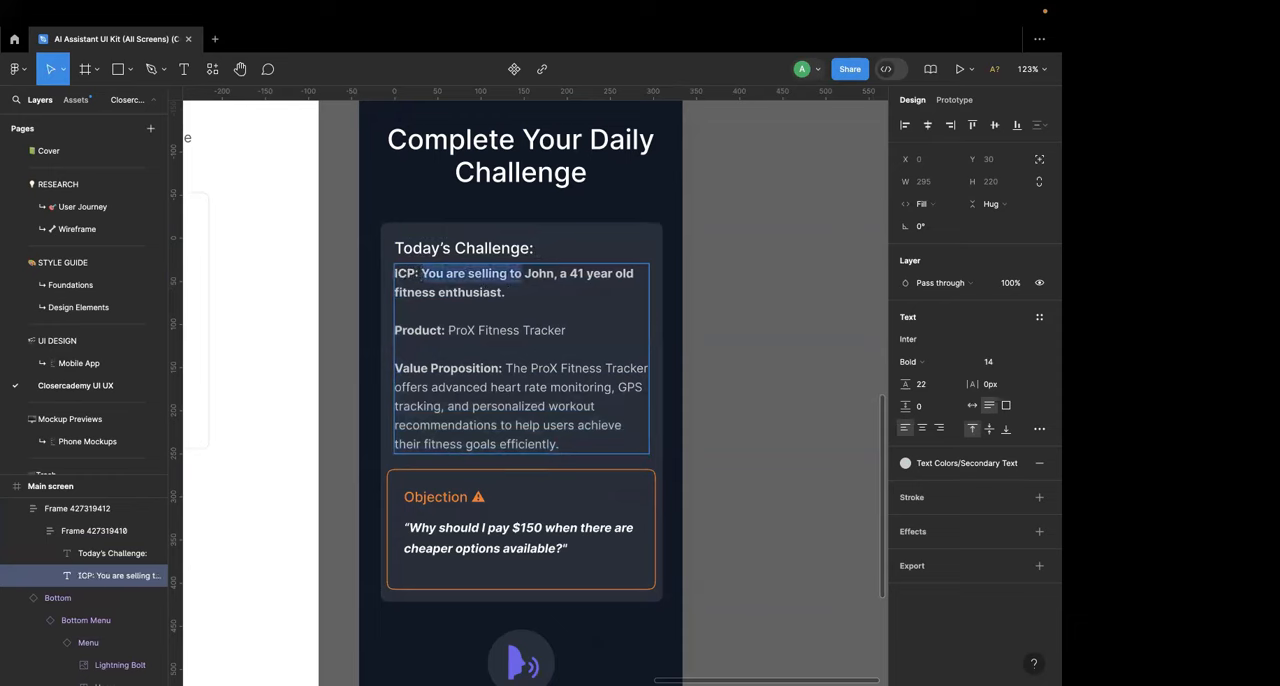
pyautogui.press('super+b')
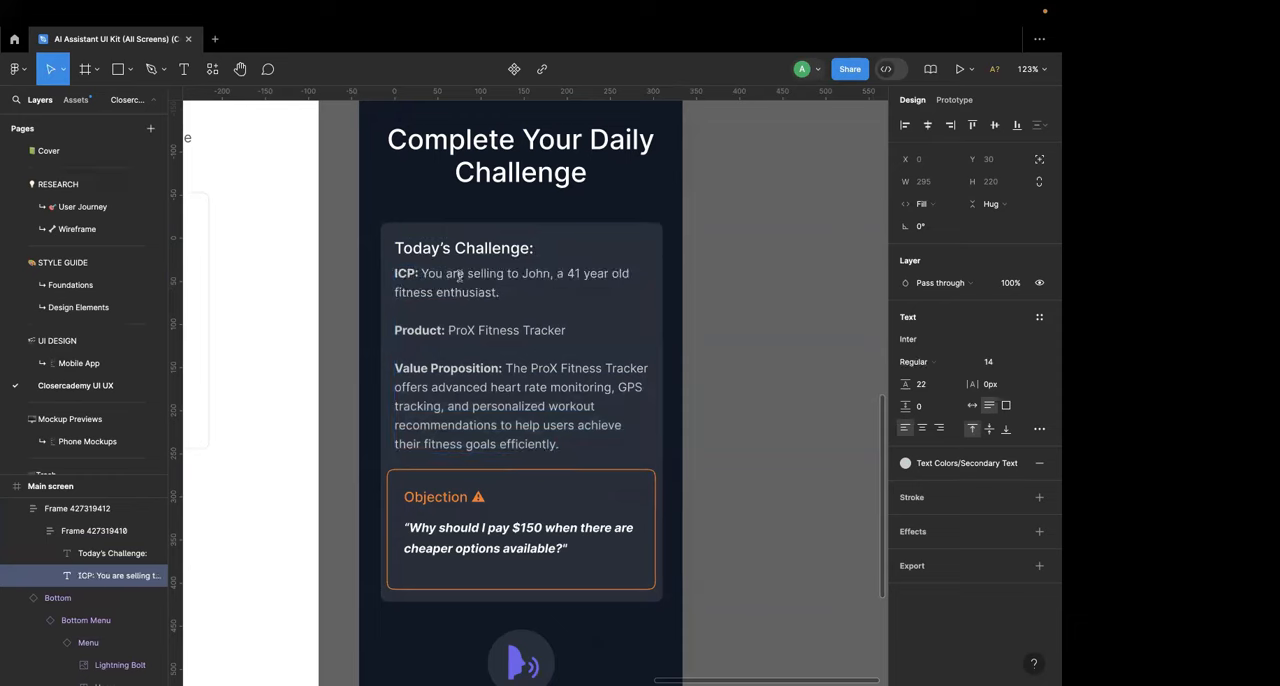
pyautogui.press('Escape')
pyautogui.click(711, 296)
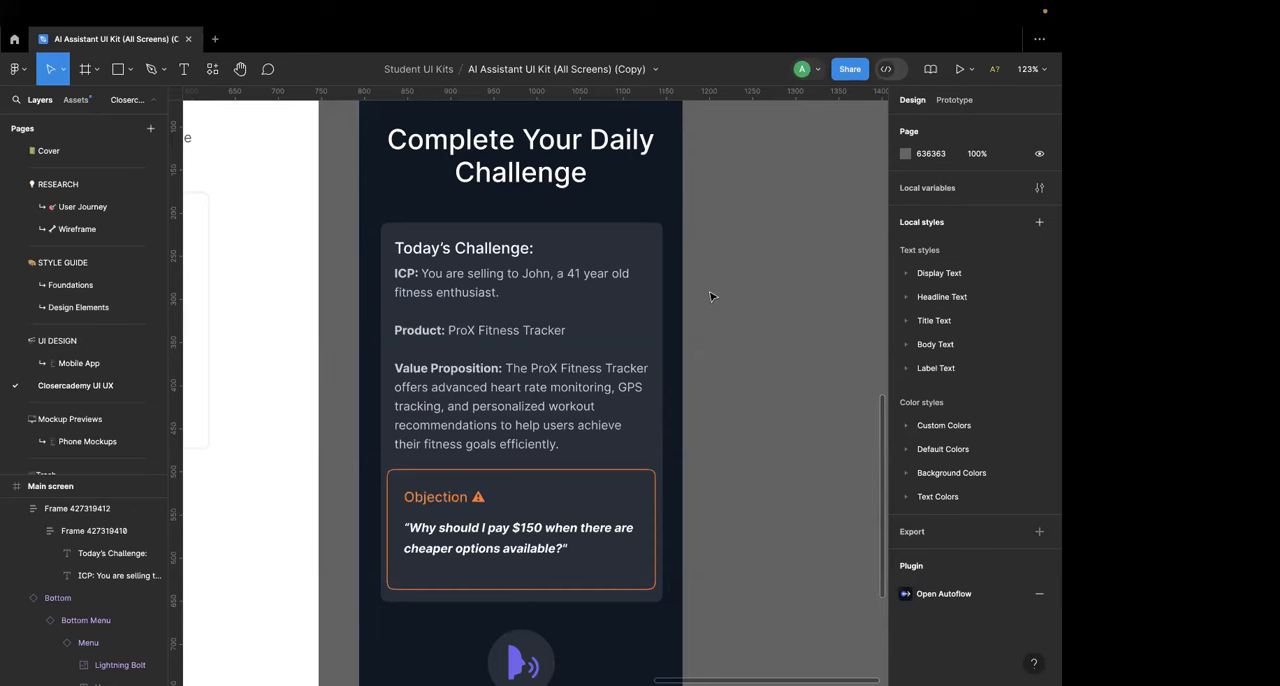
# Step: Examine the Main screen alongside the wireframe, the MVP reference image and the training challenges image on the canvas
pyautogui.scroll(-5, 710, 296)
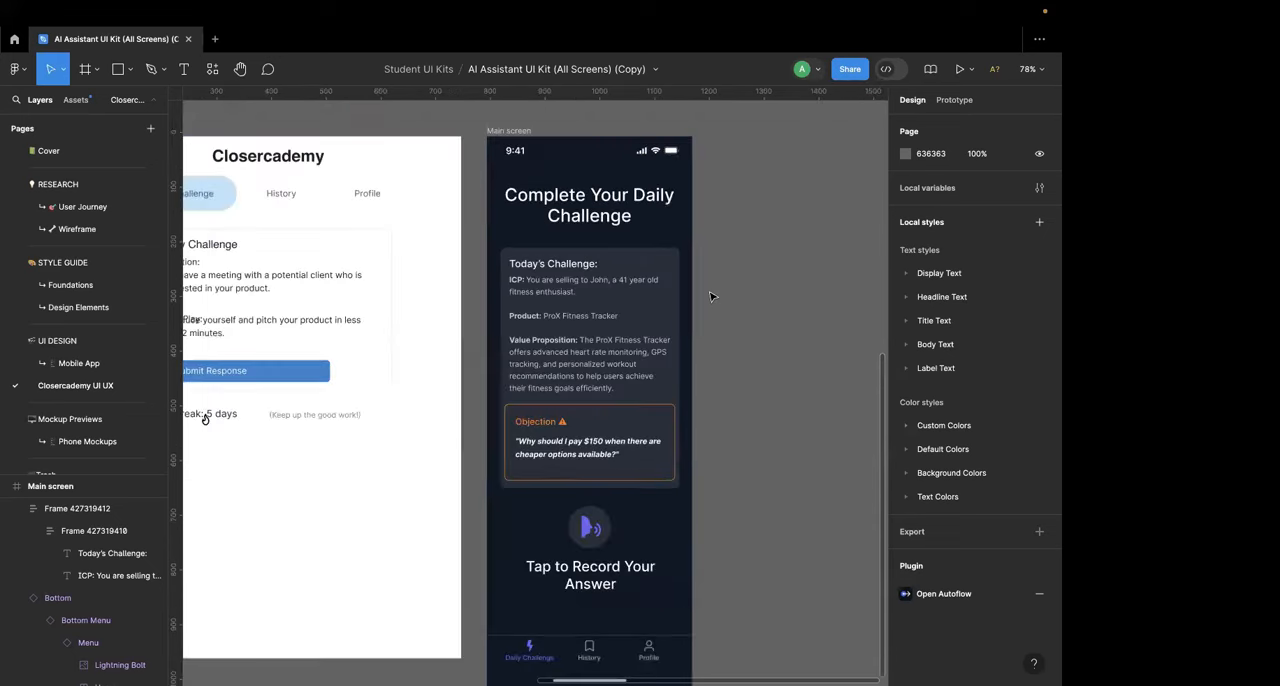
pyautogui.hscroll(3, 710, 296)
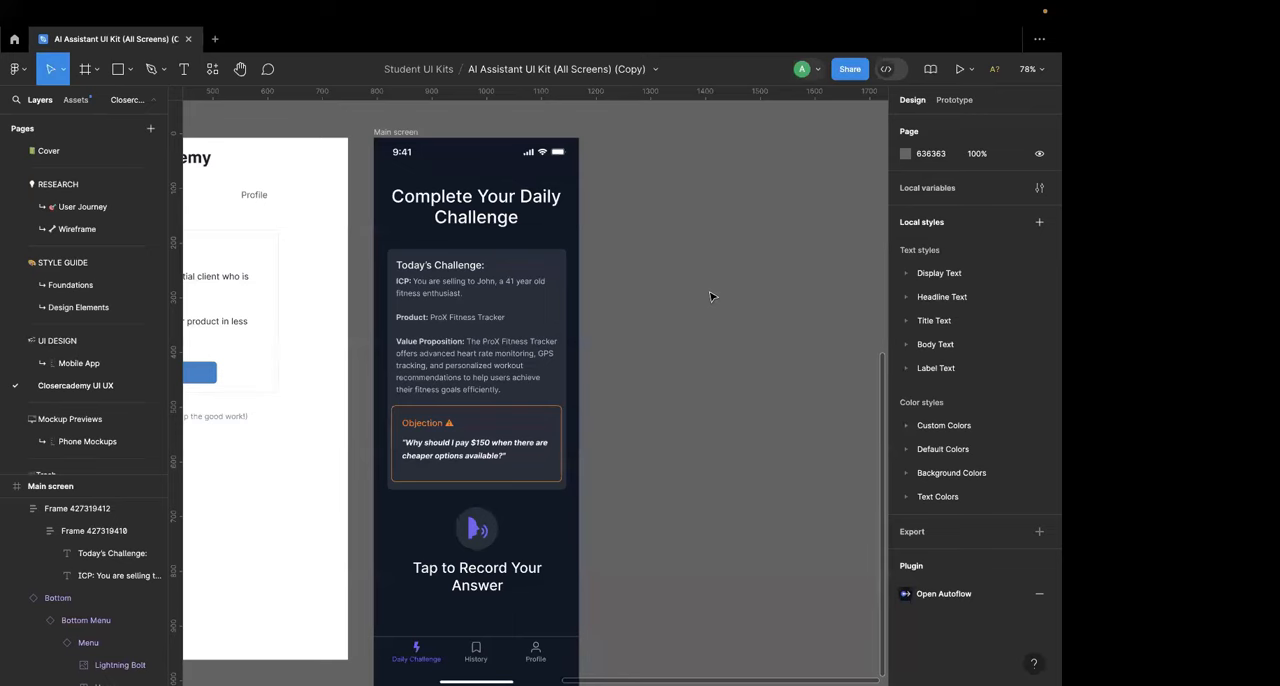
pyautogui.hscroll(-5, 710, 296)
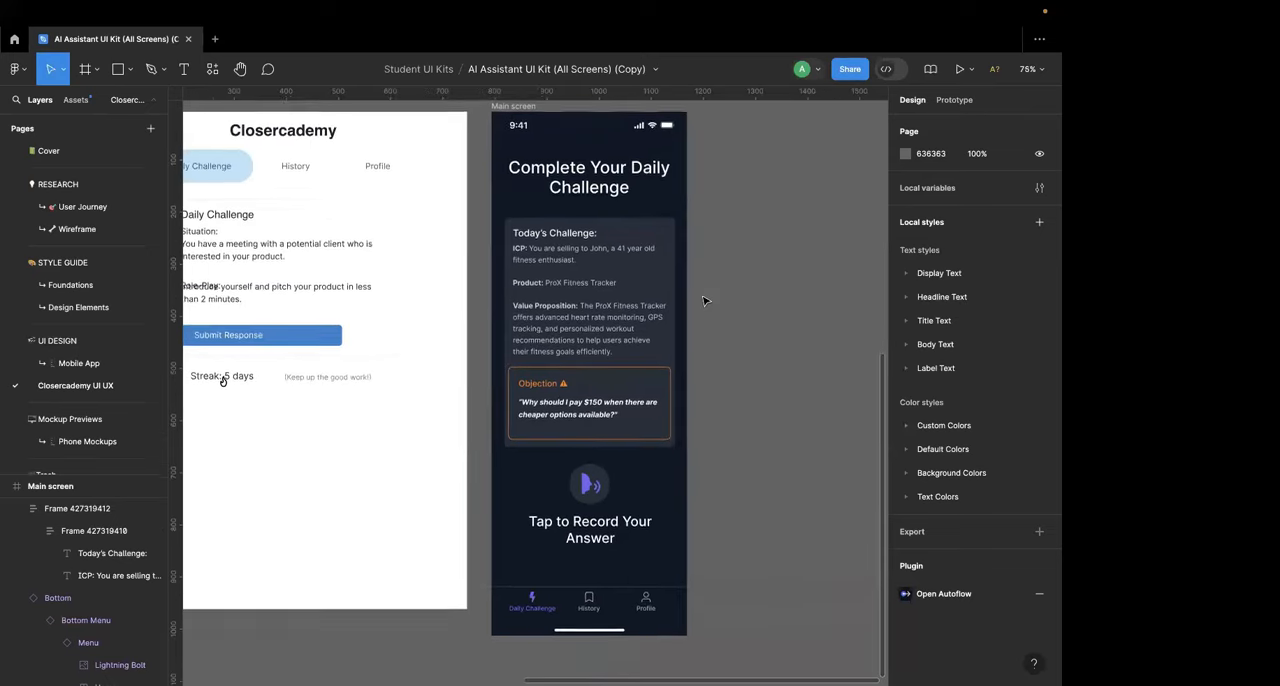
pyautogui.scroll(-1, 703, 301)
pyautogui.hscroll(2, 731, 413)
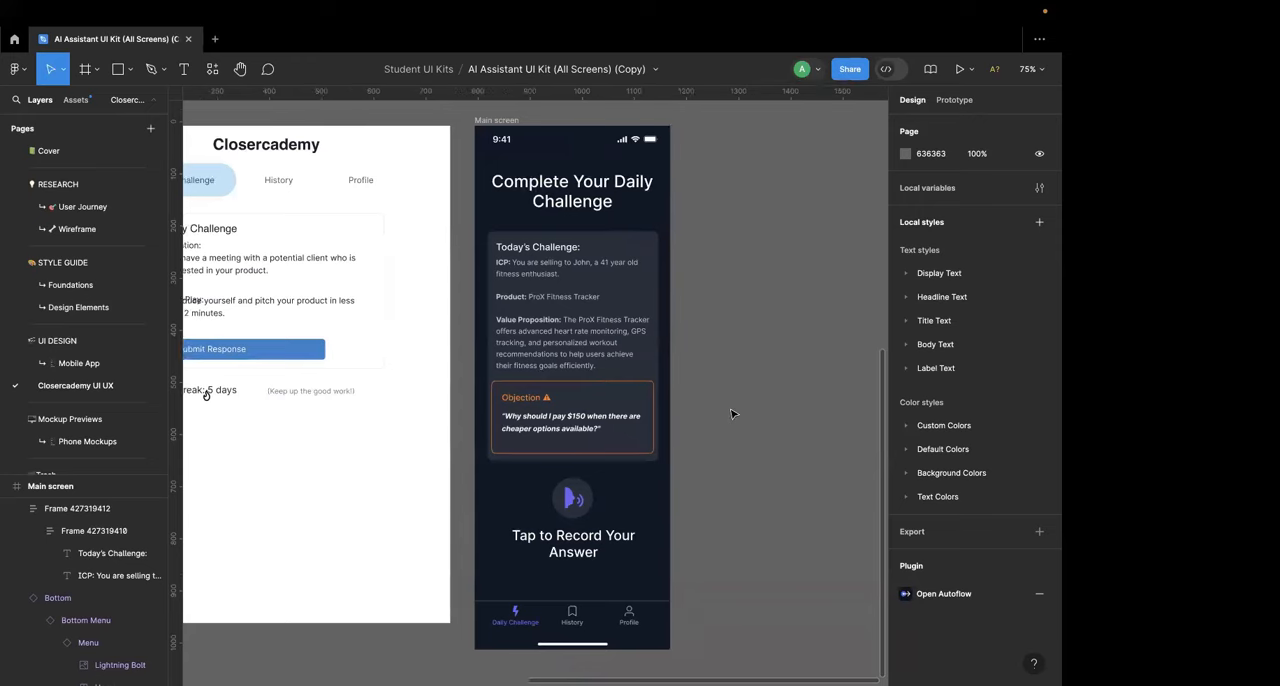
pyautogui.scroll(-5, 731, 413)
pyautogui.scroll(3, 731, 413)
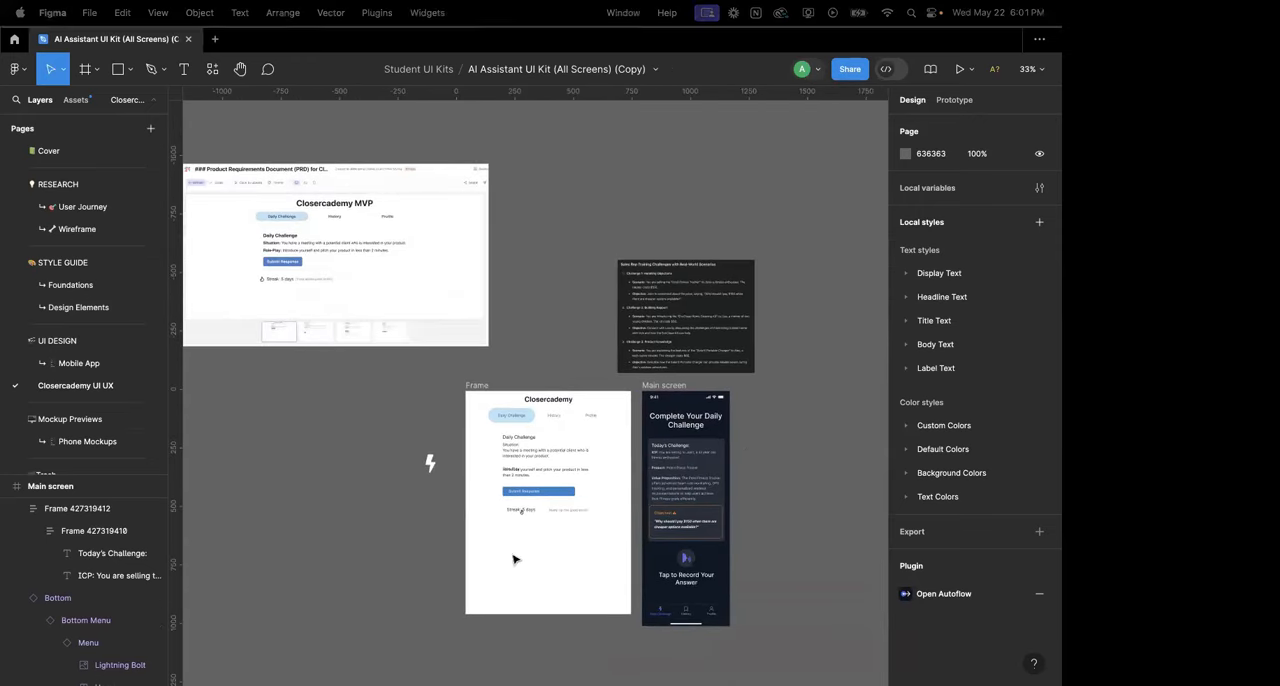
pyautogui.scroll(-2, 444, 497)
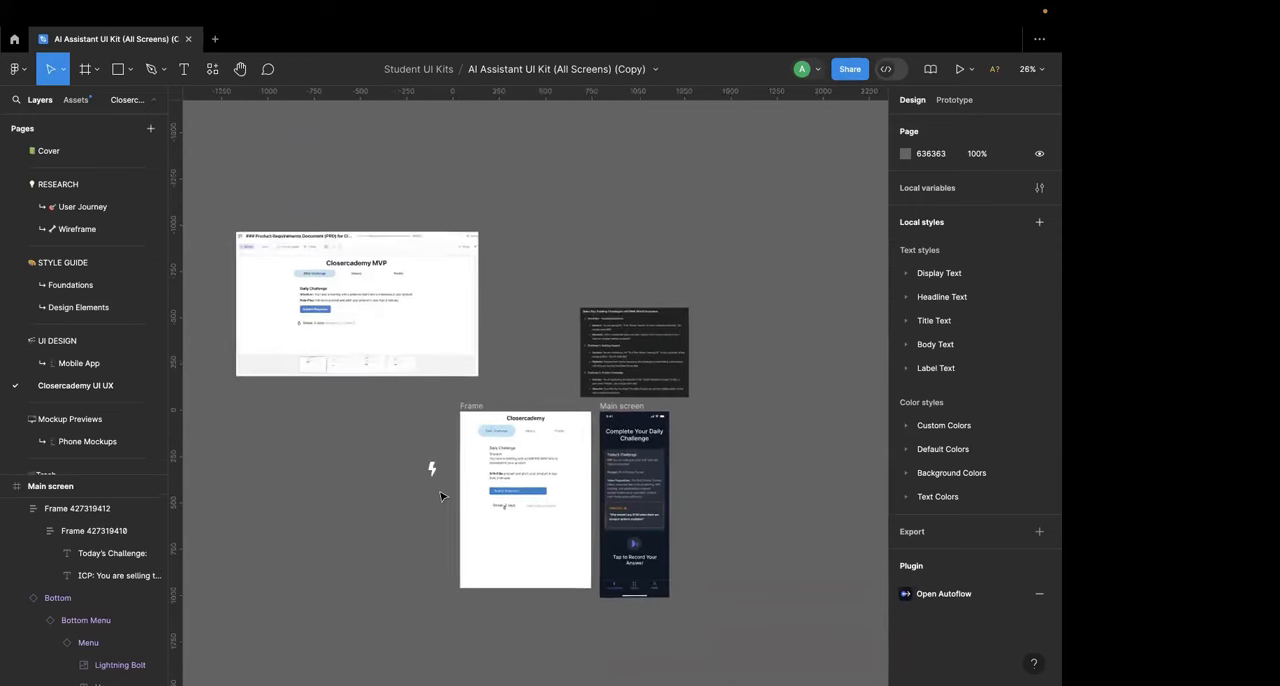
pyautogui.scroll(-2, 444, 497)
pyautogui.hscroll(1, 444, 497)
pyautogui.scroll(2, 573, 344)
pyautogui.scroll(-1, 573, 344)
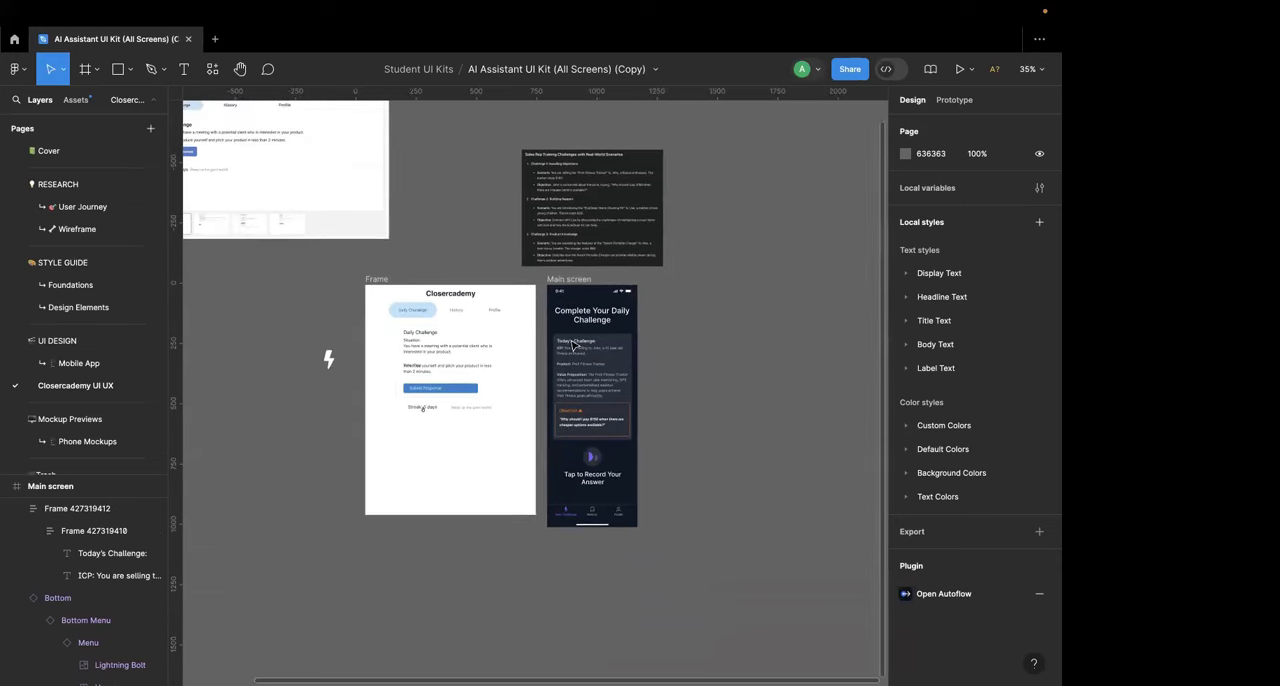